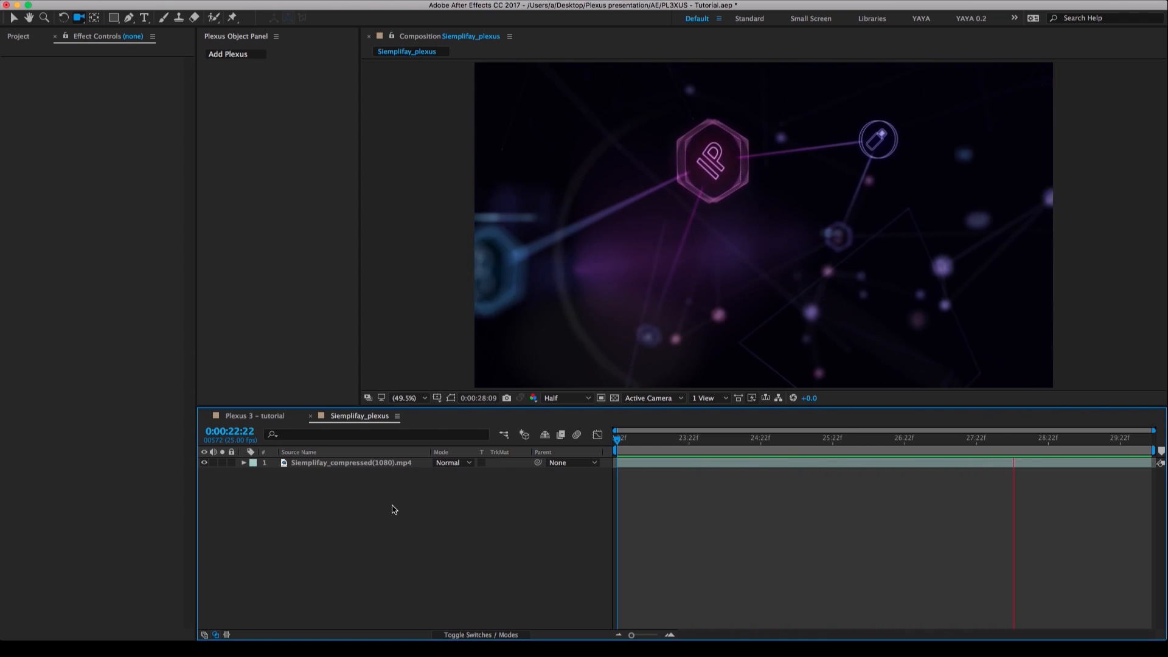
Preview the finished Siemplifay_plexus animation and park the playhead at 0:00:27:22.
{"action": "key", "text": "space"}
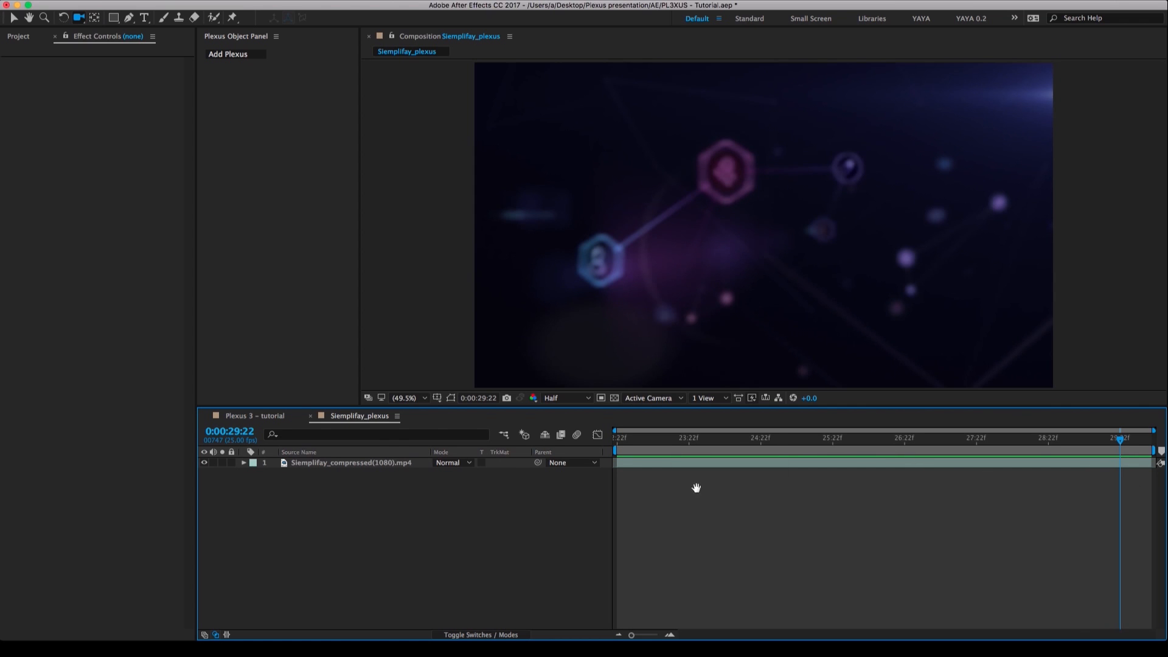
{"action": "key", "text": "space"}
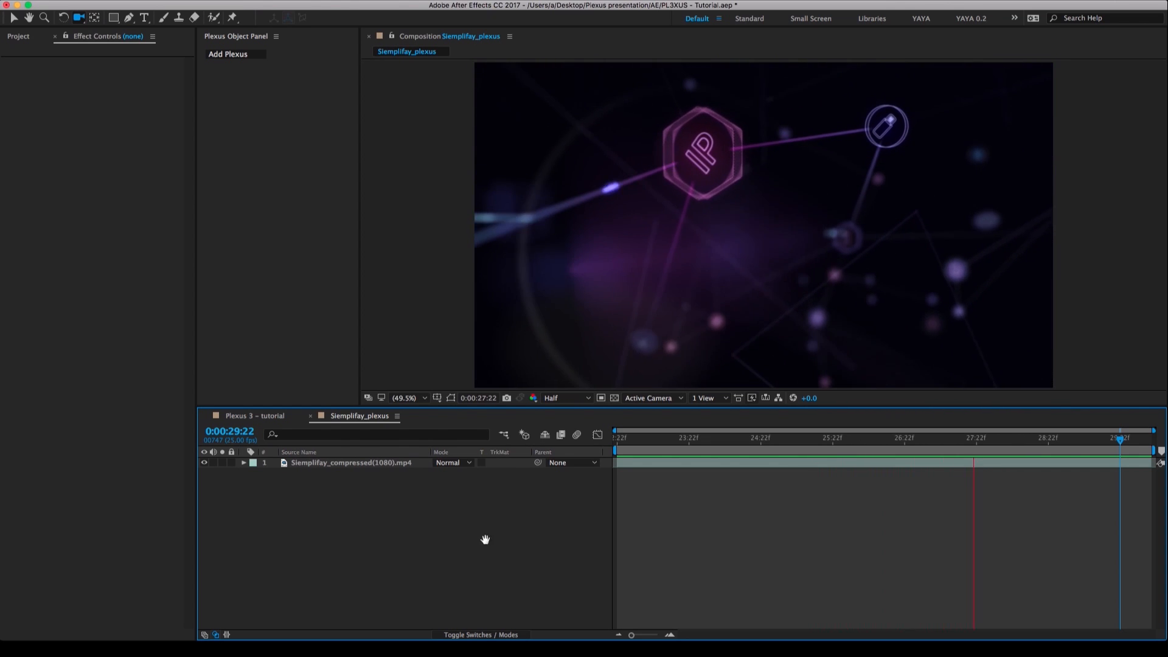
{"action": "key", "text": "space"}
{"action": "left_click", "coordinate": [975, 439]}
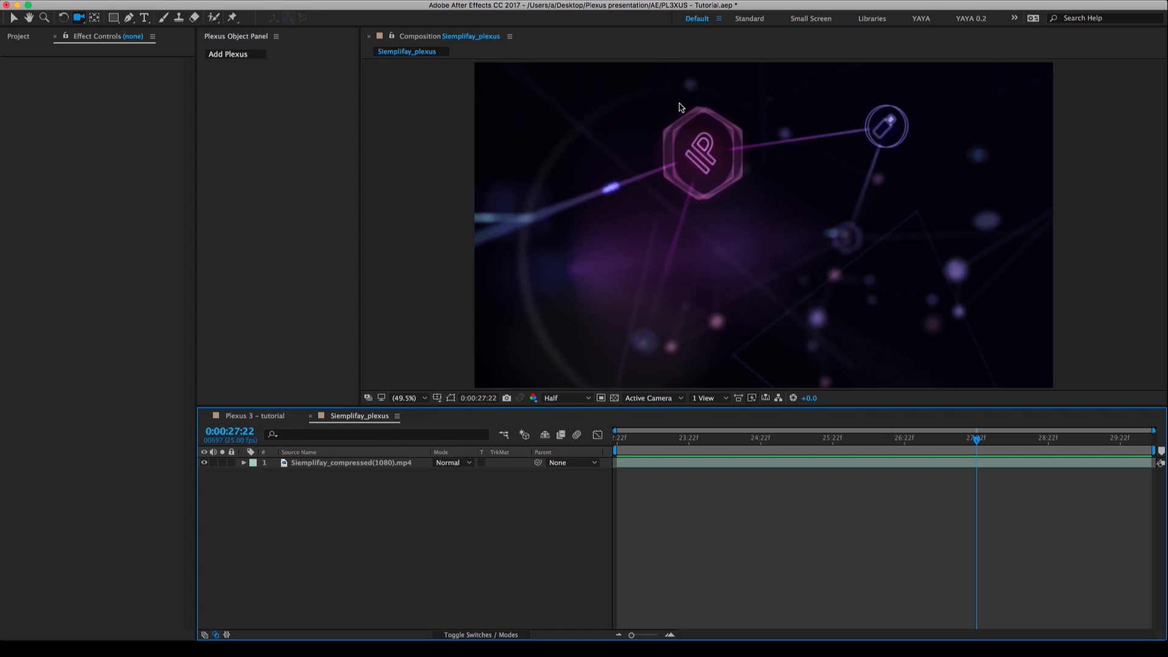
Switch to the Plexus 3 – tutorial composition and briefly reveal its shy Colours.ai layer before hiding it again.
{"action": "key", "text": "v"}
{"action": "left_click", "coordinate": [269, 416]}
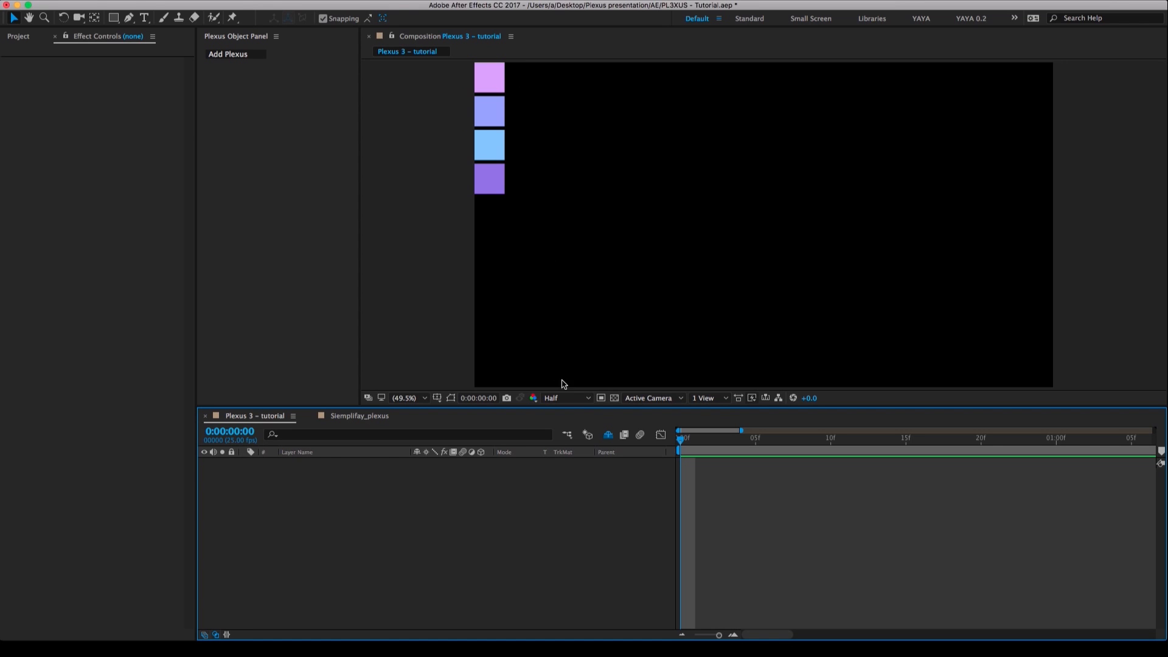
{"action": "left_click", "coordinate": [609, 435]}
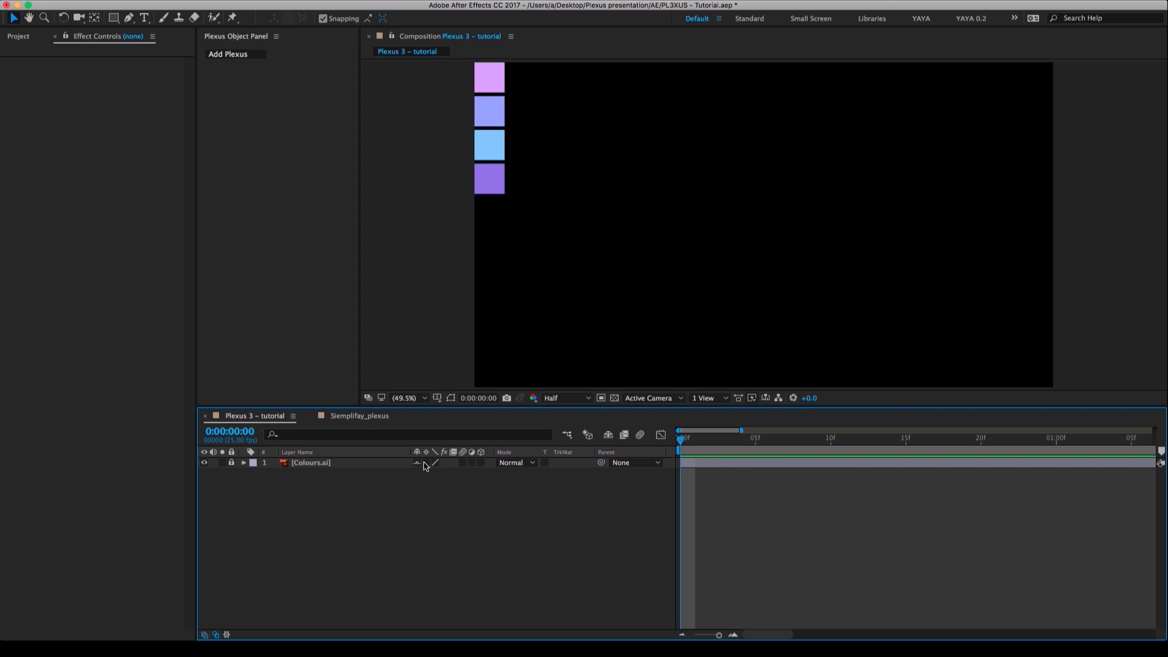
{"action": "left_click", "coordinate": [608, 436]}
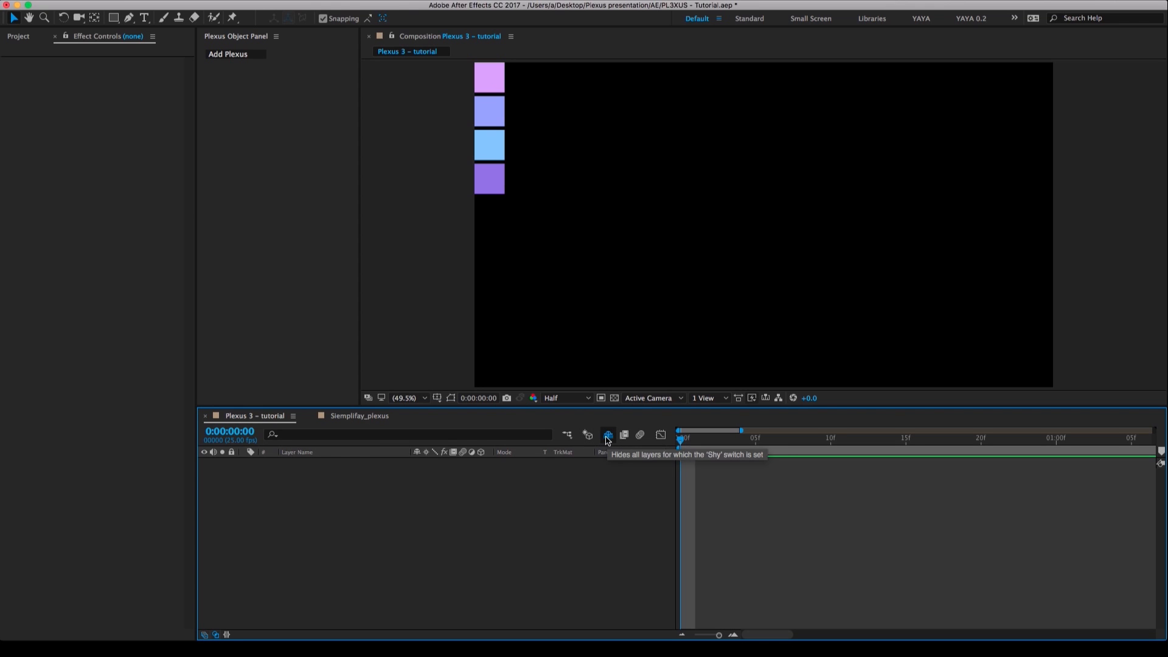
Create a black 1920 × 1080 px solid named "Plexus – Lights + Points + Lines".
{"action": "right_click", "coordinate": [428, 493]}
{"action": "mouse_move", "coordinate": [536, 500]}
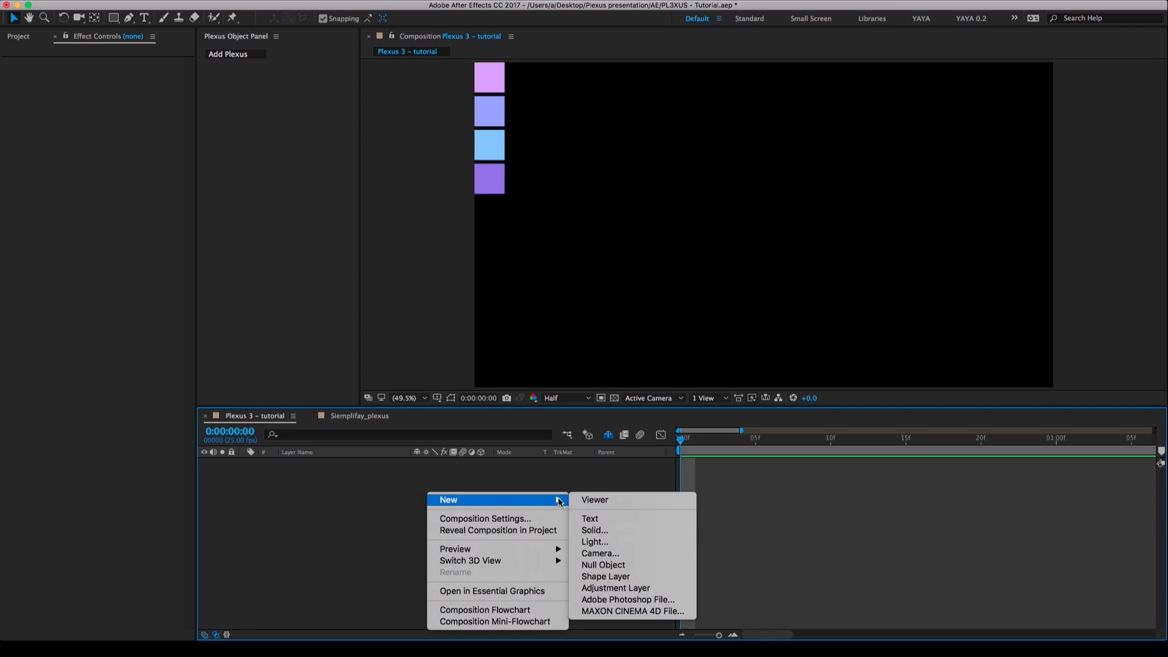
{"action": "left_click", "coordinate": [607, 535]}
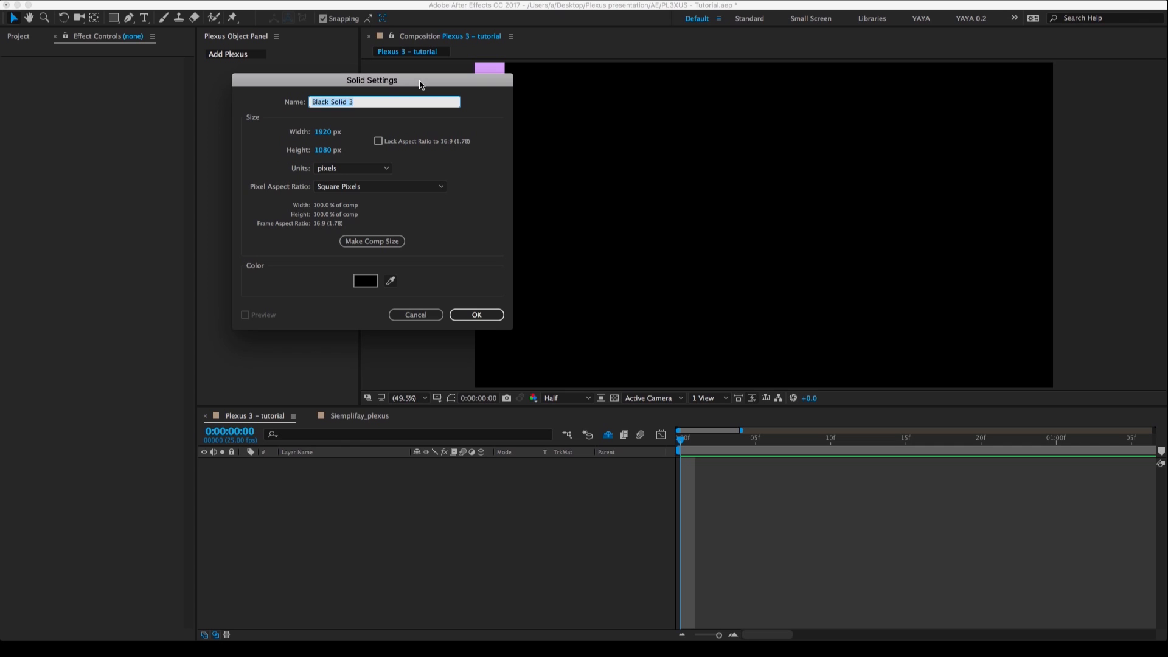
{"action": "type", "text": "Plexus - Lights + Points + Lines"}
{"action": "key", "text": "Return"}
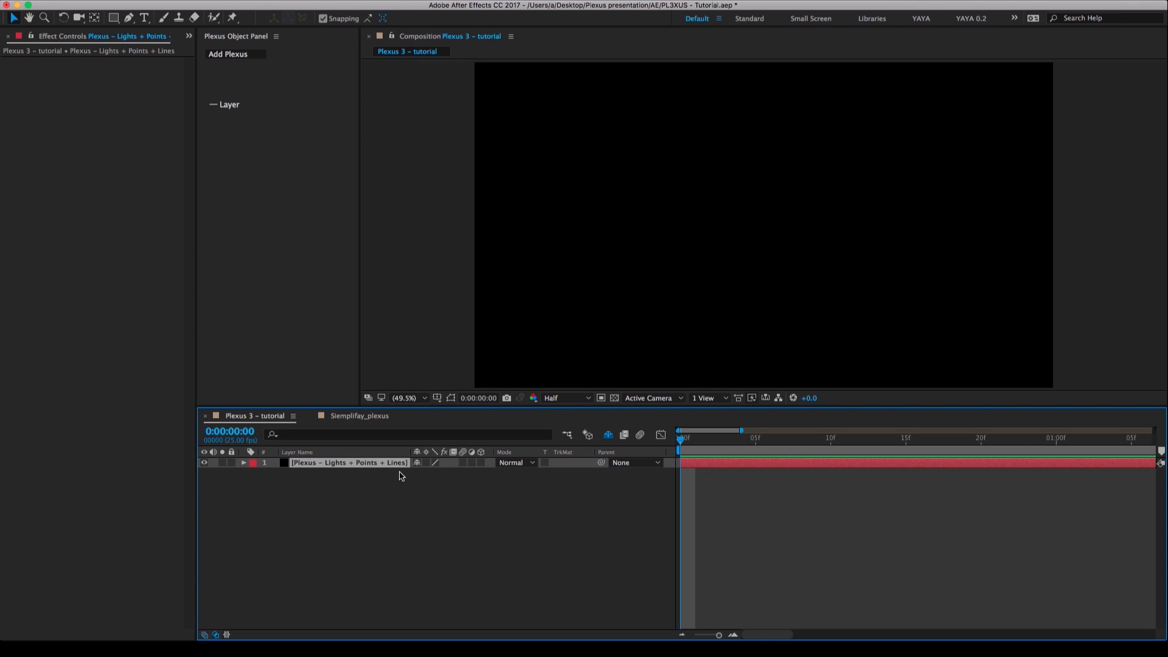
Apply the Rowbyte Plexus effect to the Plexus – Lights + Points + Lines solid.
{"action": "right_click", "coordinate": [382, 464]}
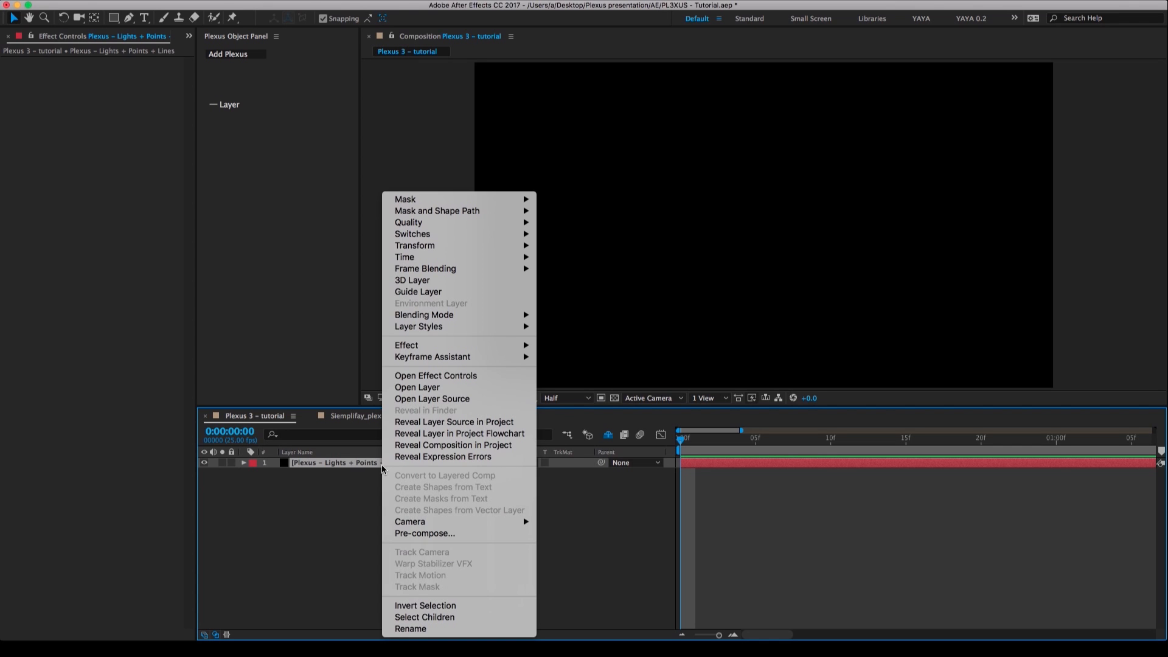
{"action": "mouse_move", "coordinate": [435, 346]}
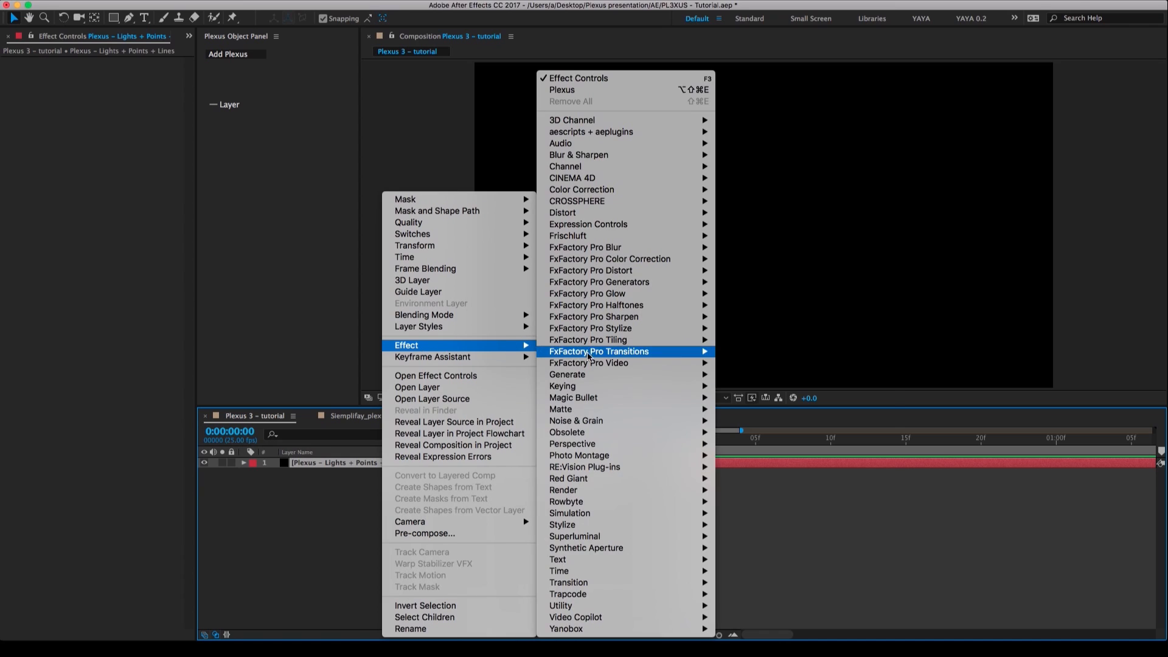
{"action": "mouse_move", "coordinate": [606, 502]}
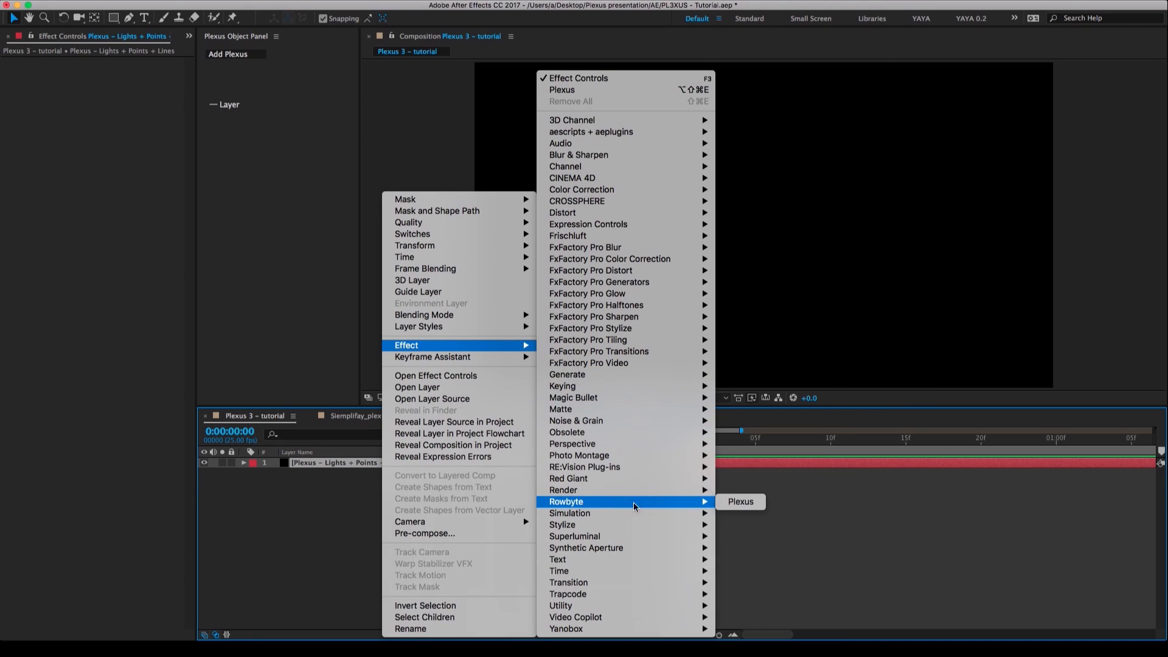
{"action": "left_click", "coordinate": [745, 505]}
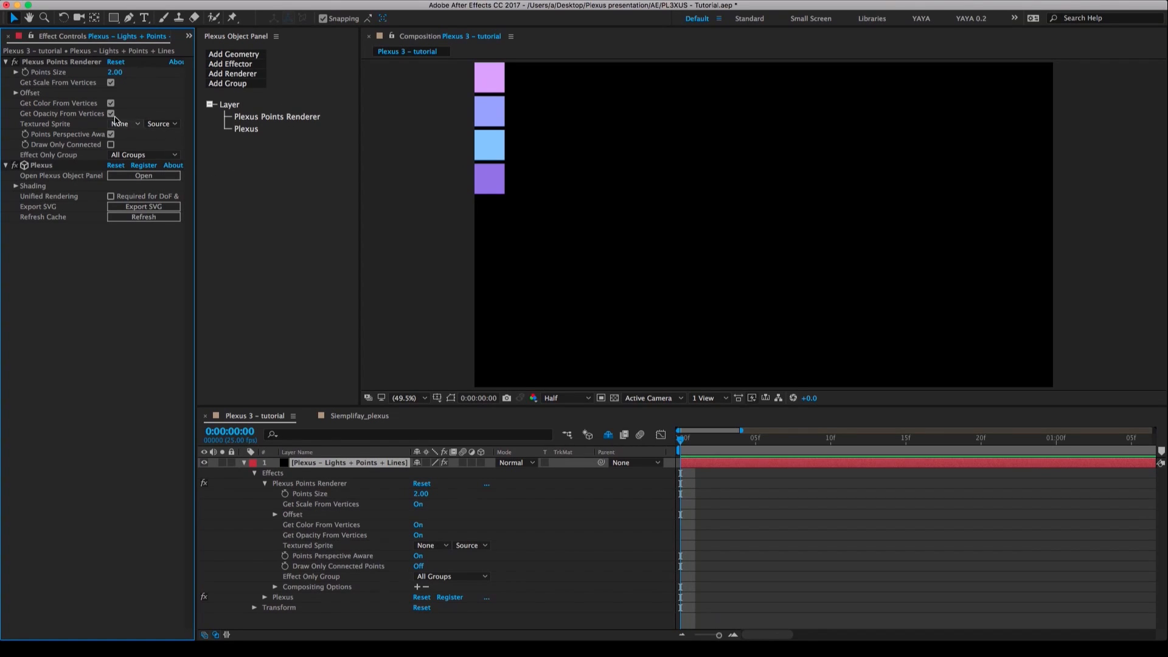
Look over the Plexus Points Renderer and Plexus effects, and collapse their settings and the solid's layer properties.
{"action": "left_click", "coordinate": [34, 63]}
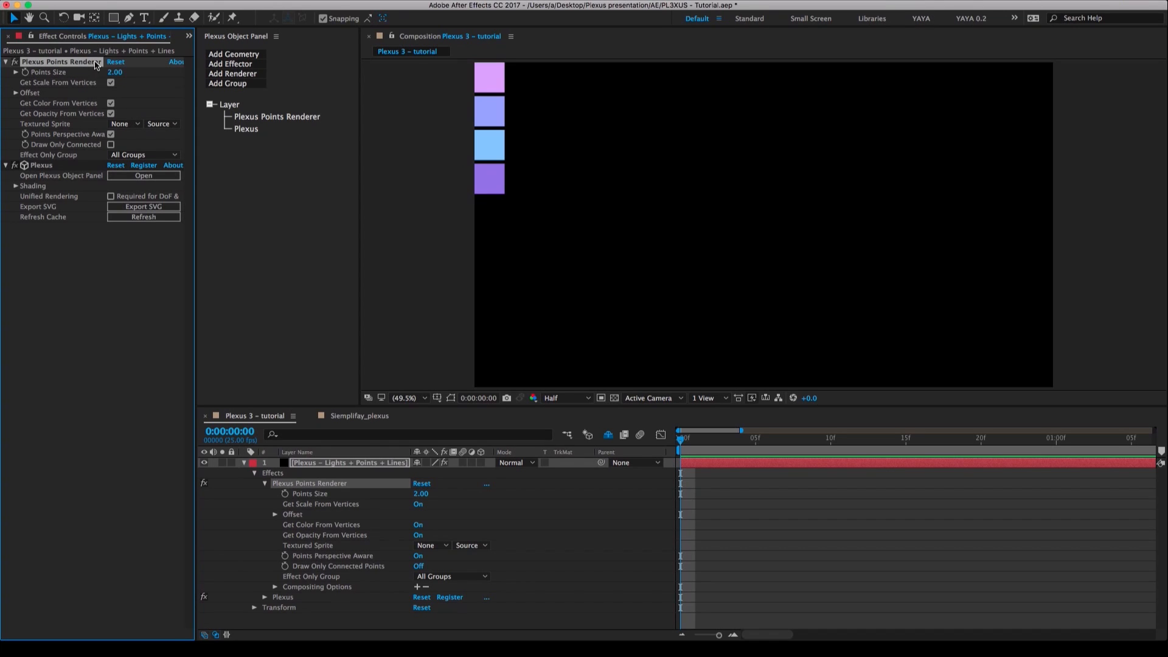
{"action": "left_click", "coordinate": [38, 168]}
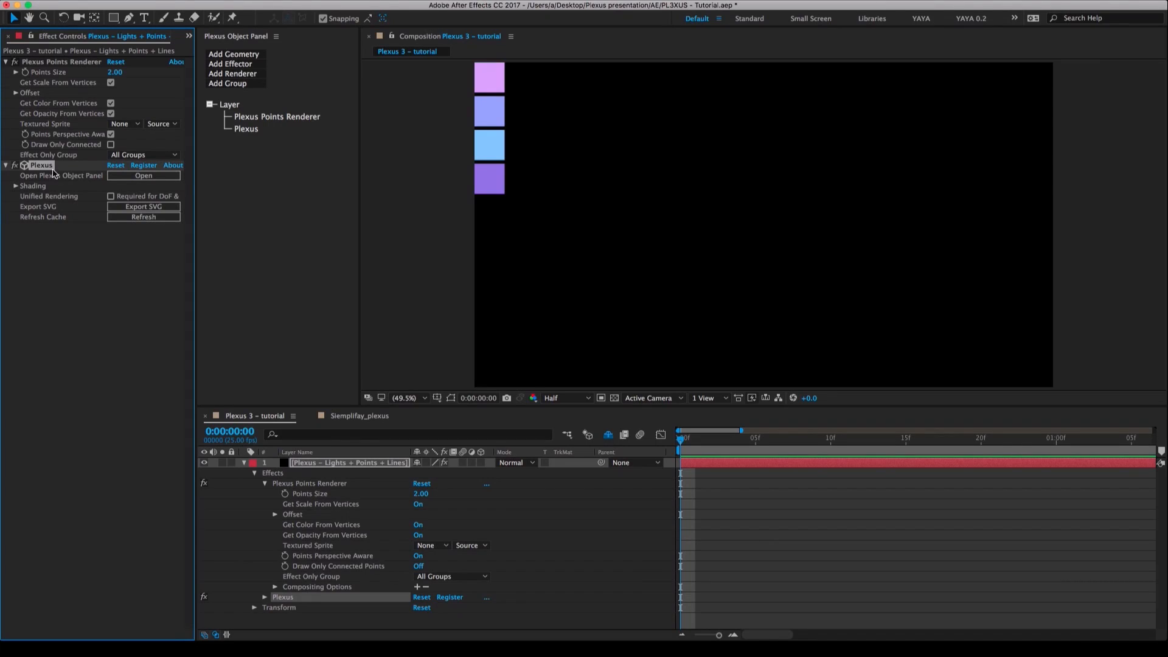
{"action": "left_click", "coordinate": [244, 465]}
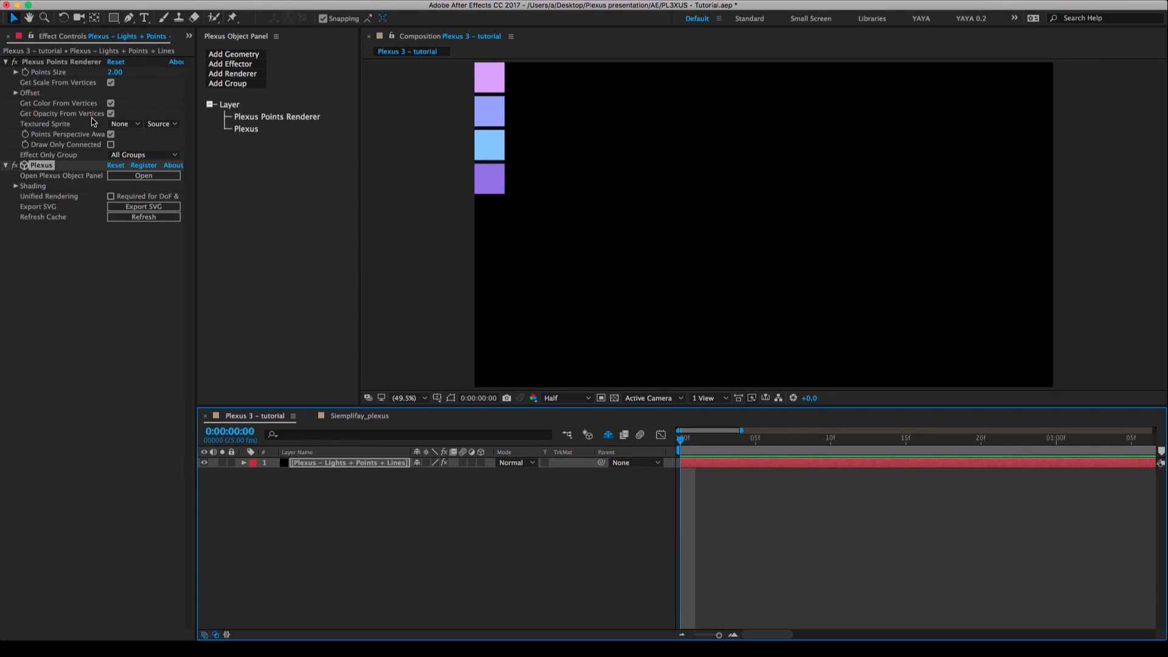
{"action": "left_click", "coordinate": [348, 464]}
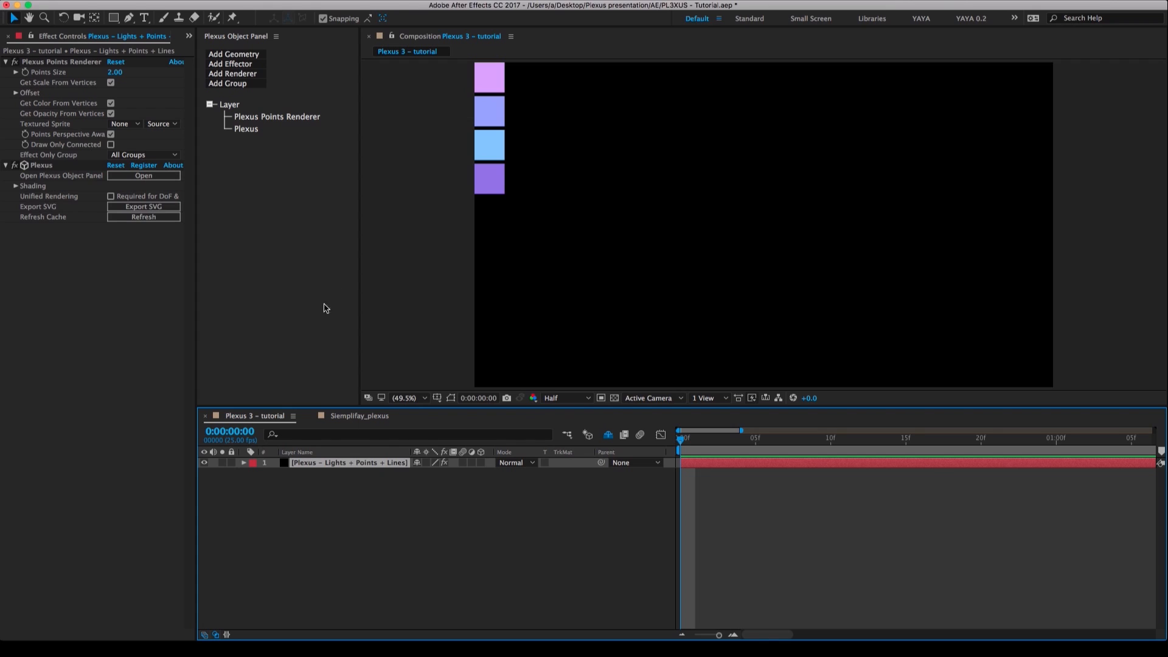
{"action": "left_click", "coordinate": [54, 66]}
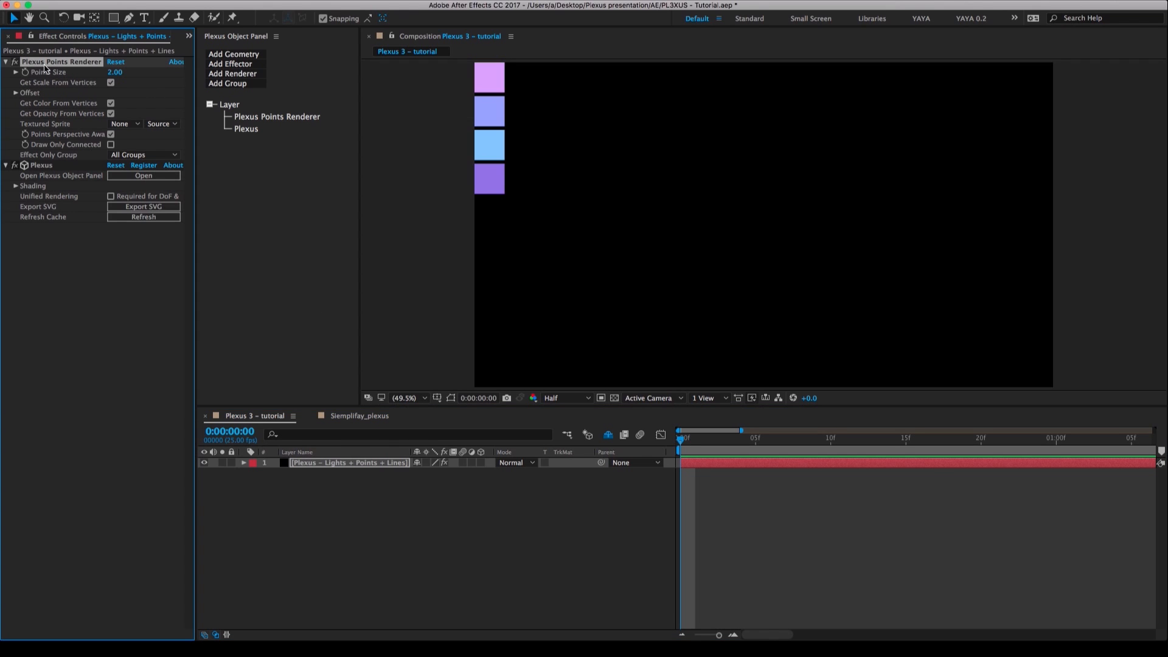
{"action": "left_click", "coordinate": [6, 62]}
{"action": "left_click", "coordinate": [6, 72]}
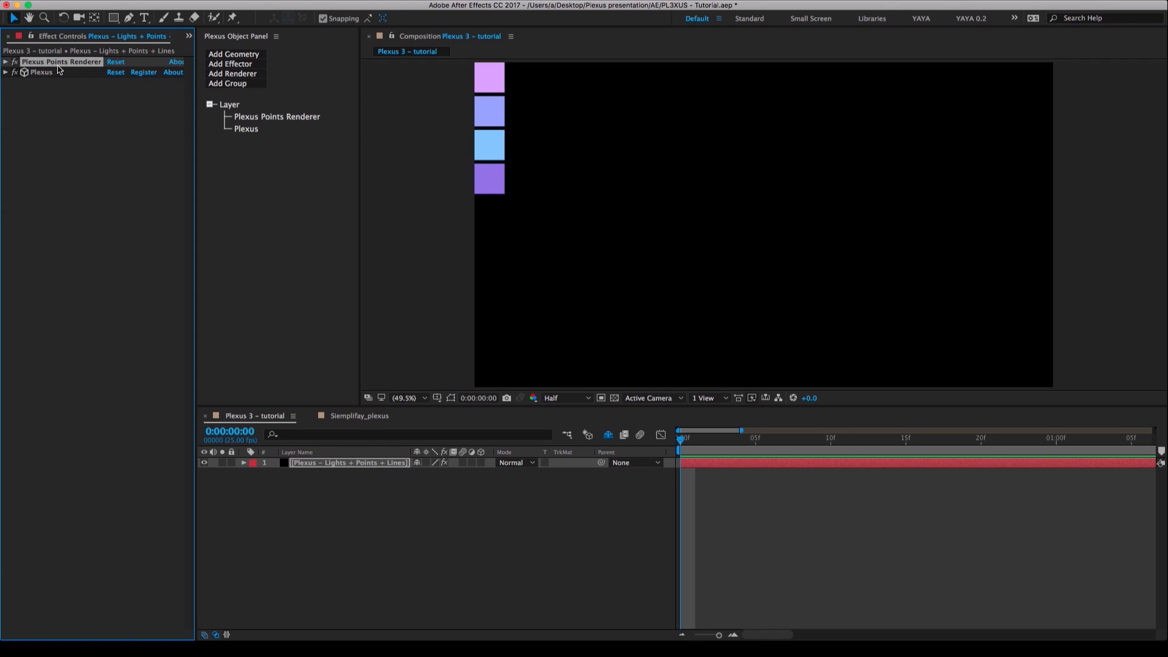
Add a Layer geometry object to Plexus on the Plexus – Lights + Points + Lines solid.
{"action": "left_click", "coordinate": [371, 544]}
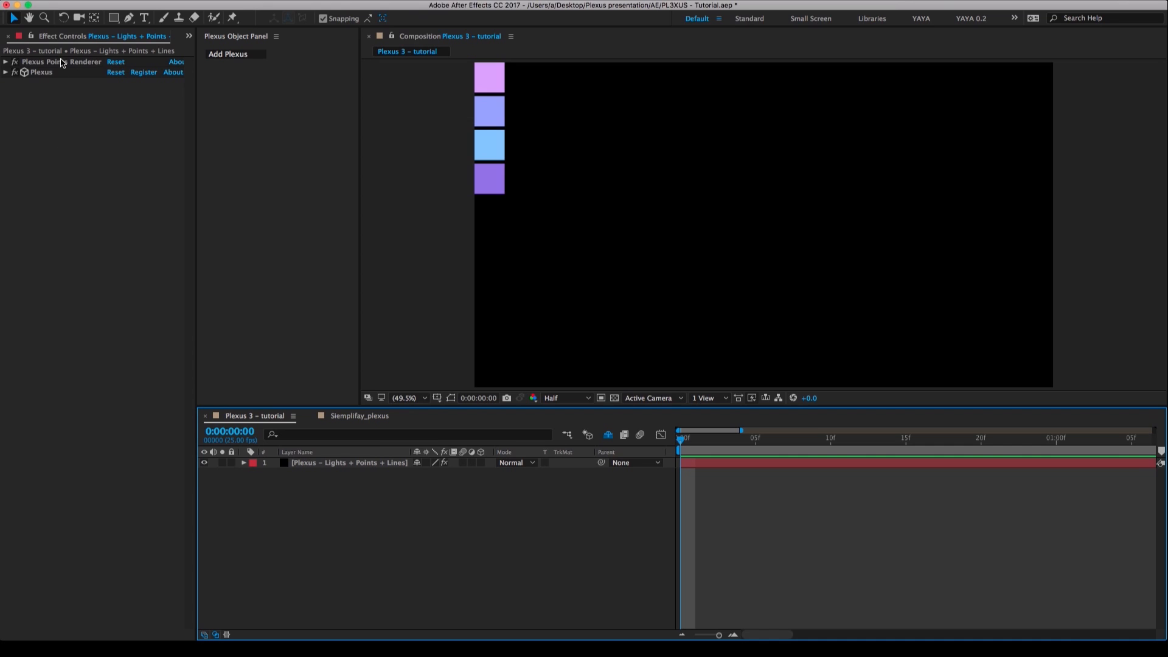
{"action": "left_click", "coordinate": [348, 465]}
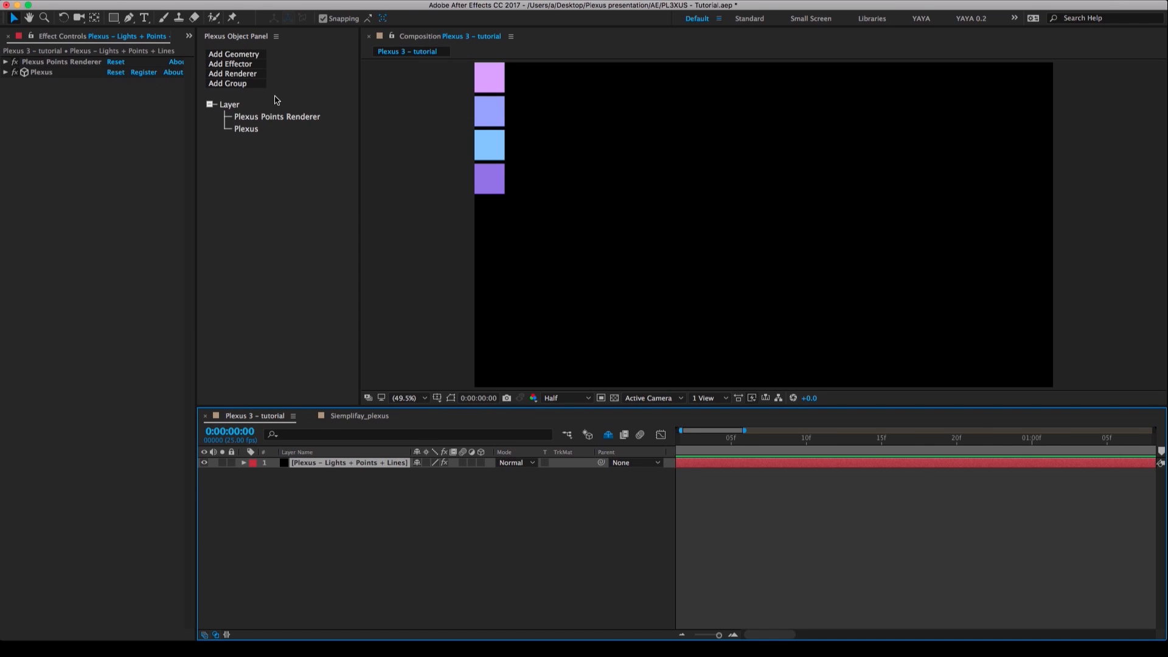
{"action": "left_click", "coordinate": [234, 54]}
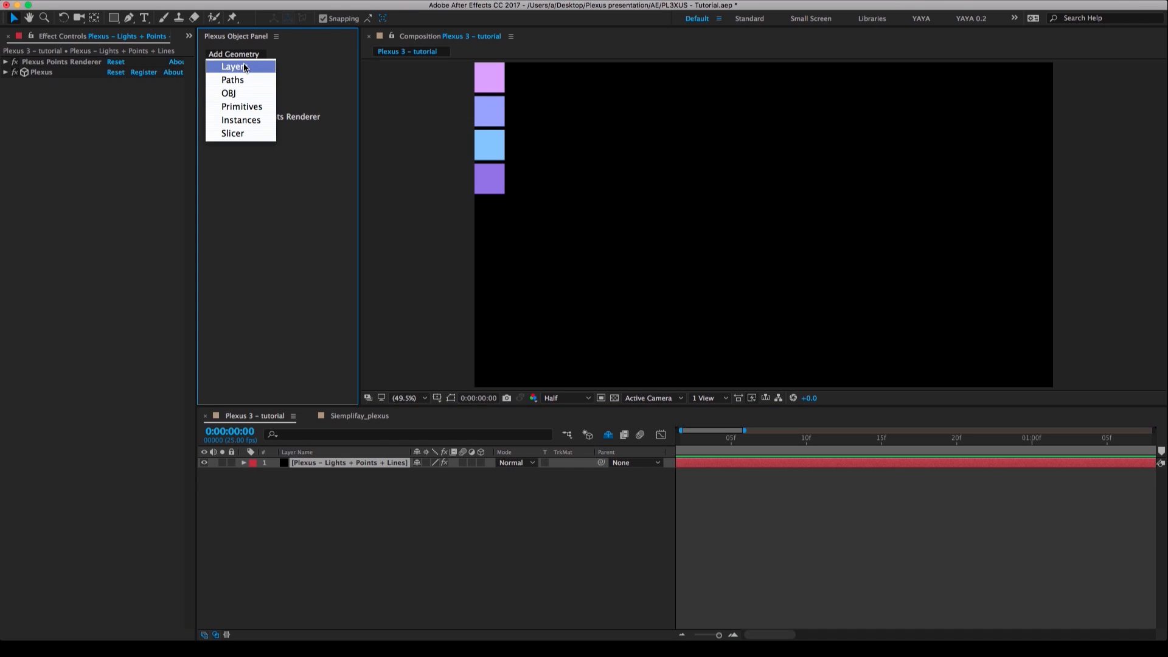
{"action": "left_click", "coordinate": [244, 70]}
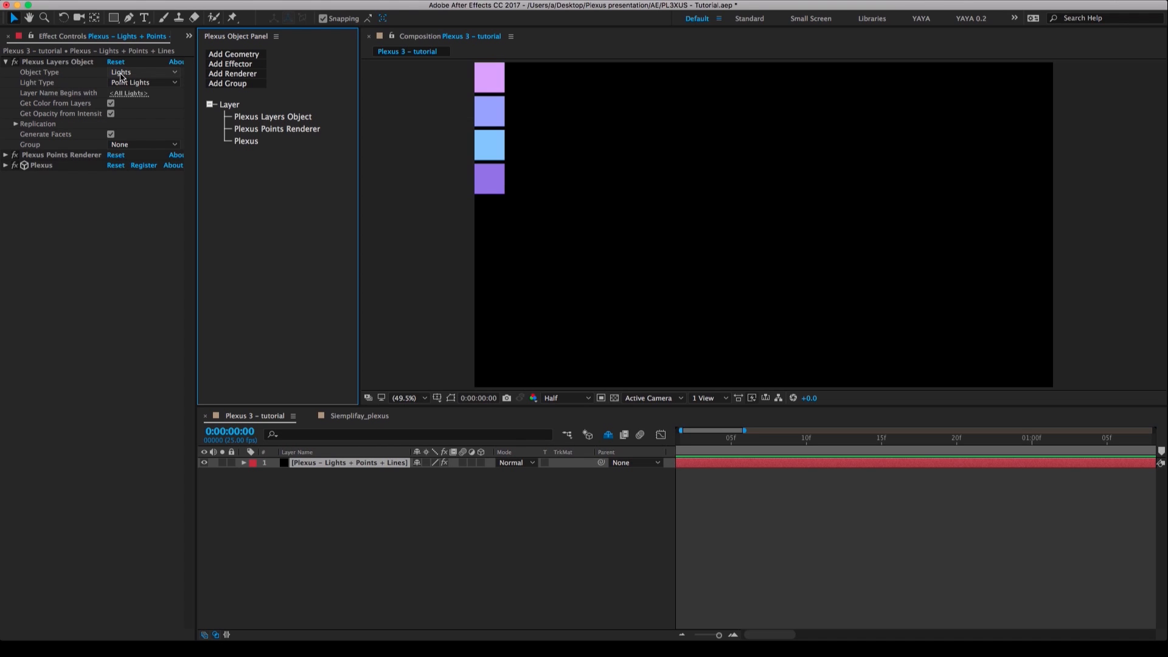
{"action": "left_click", "coordinate": [43, 64]}
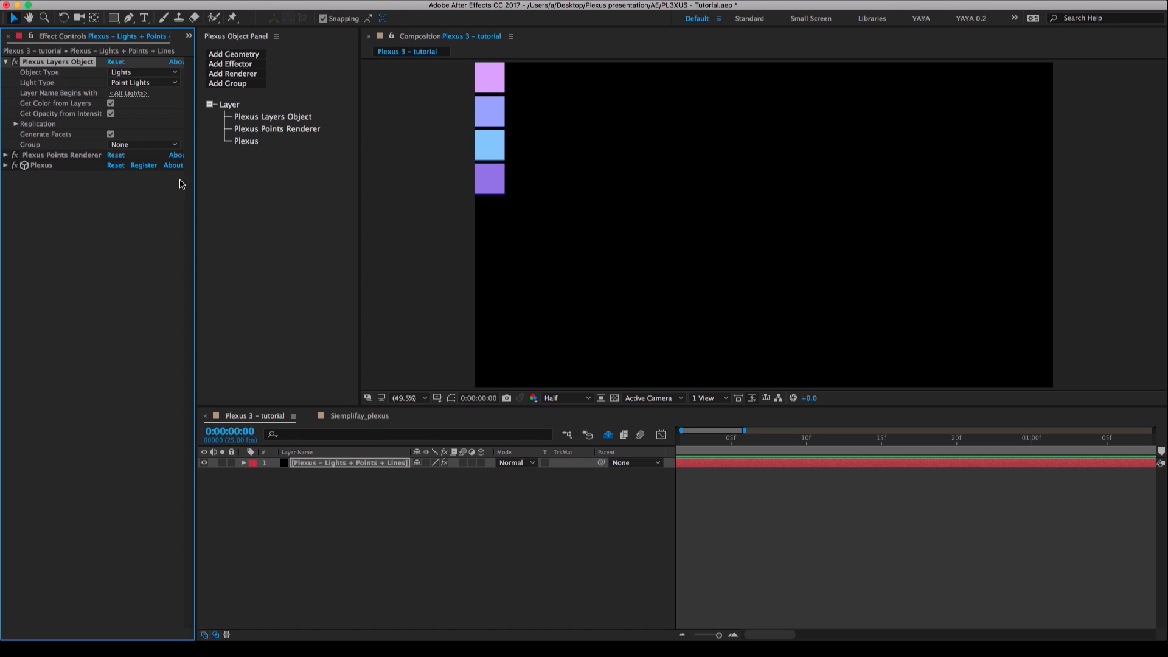
Create a Point light at 100% intensity, sampling its color from the pink swatch in the composition.
{"action": "right_click", "coordinate": [382, 498]}
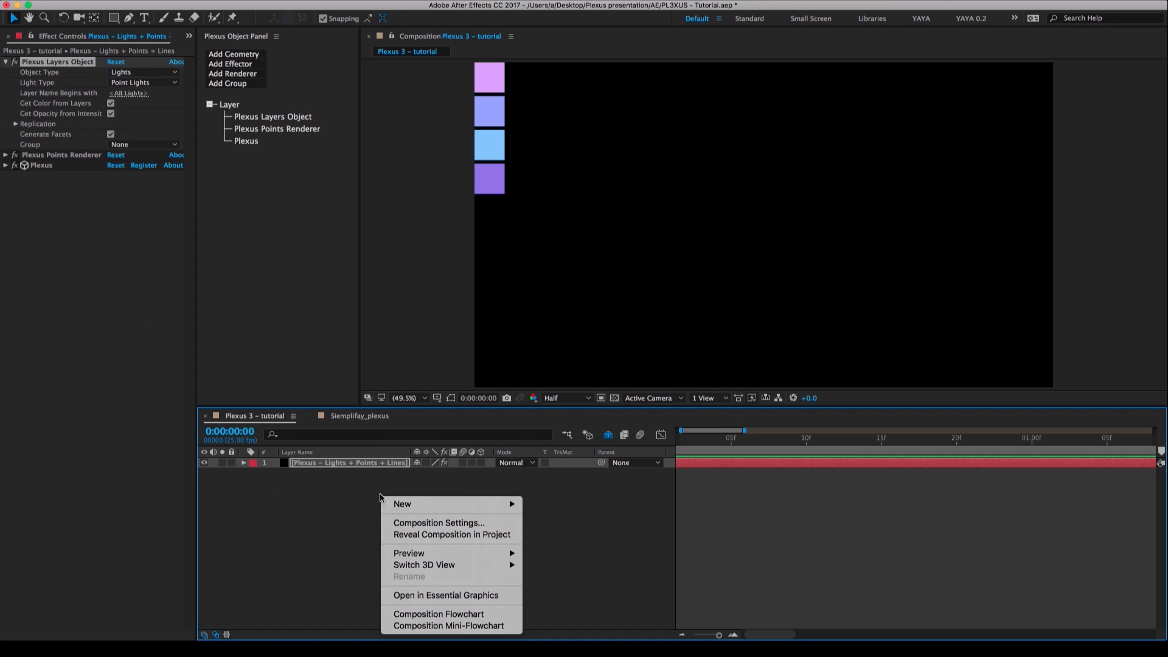
{"action": "mouse_move", "coordinate": [408, 504]}
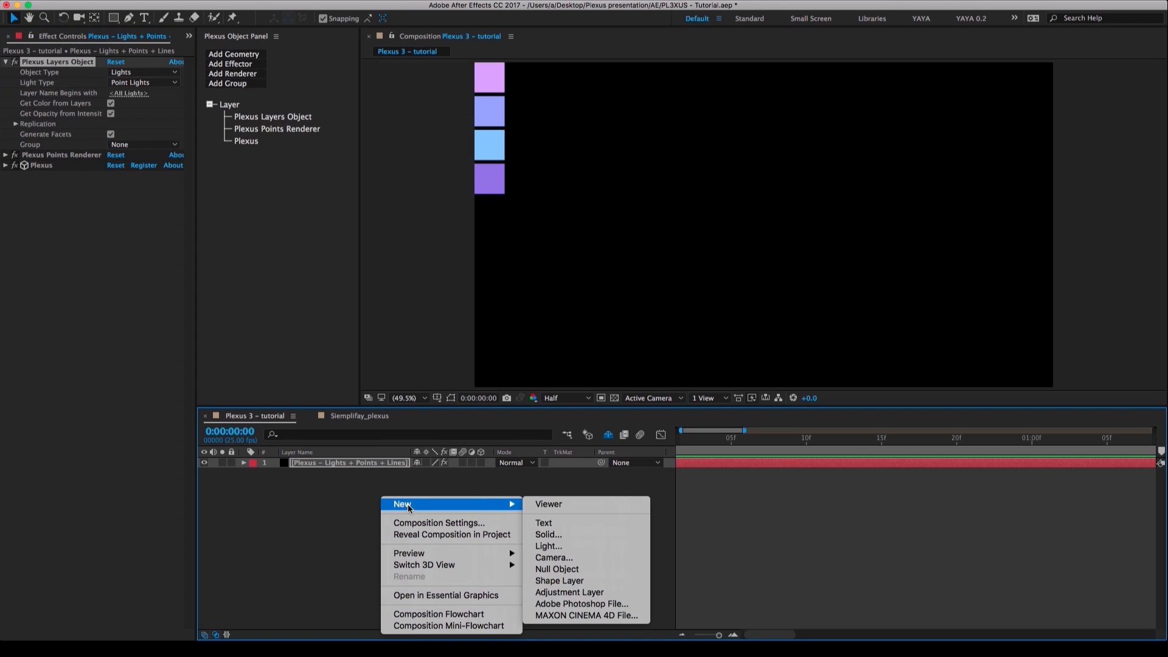
{"action": "left_click", "coordinate": [555, 545]}
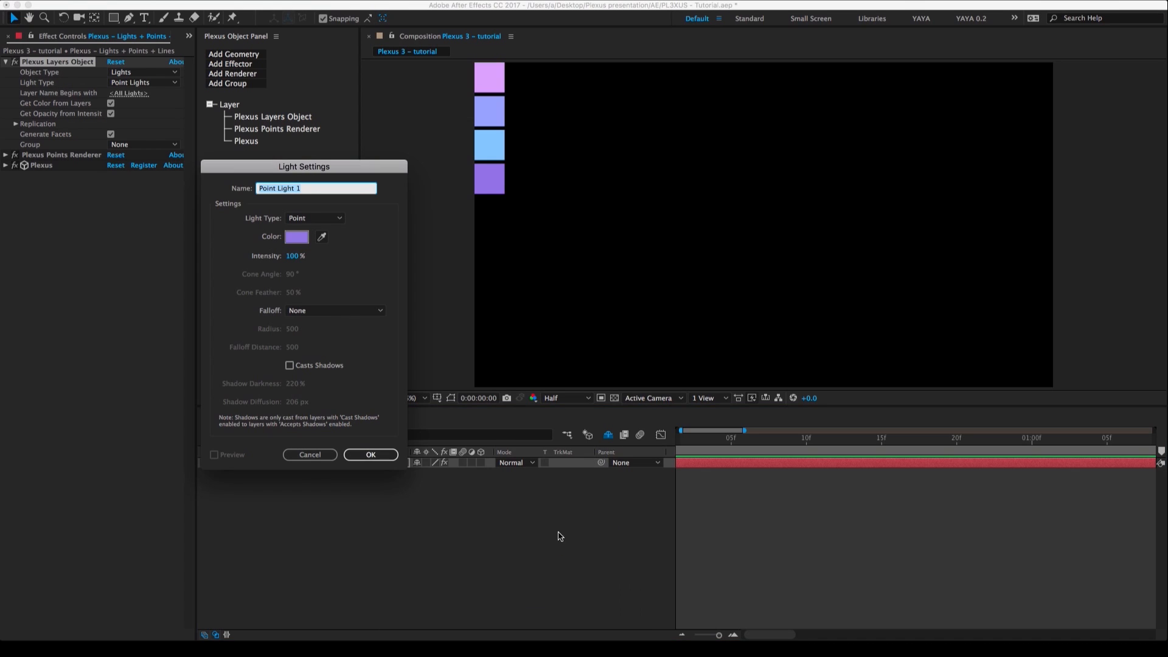
{"action": "left_click", "coordinate": [322, 237]}
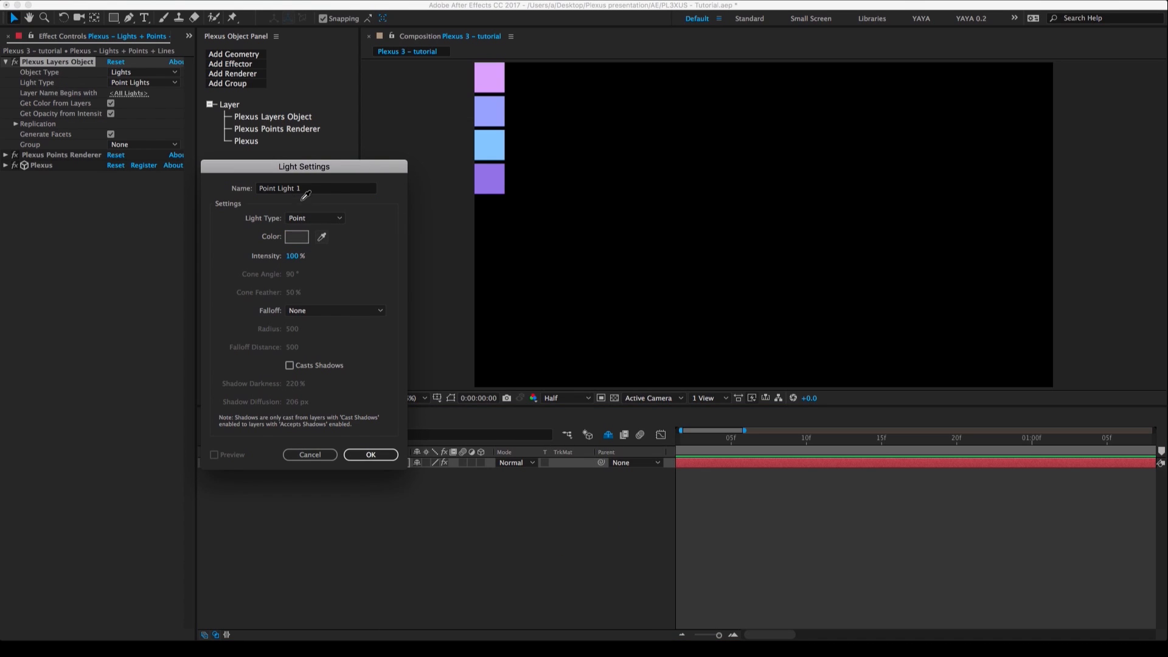
{"action": "left_click", "coordinate": [495, 74]}
{"action": "left_click", "coordinate": [382, 453]}
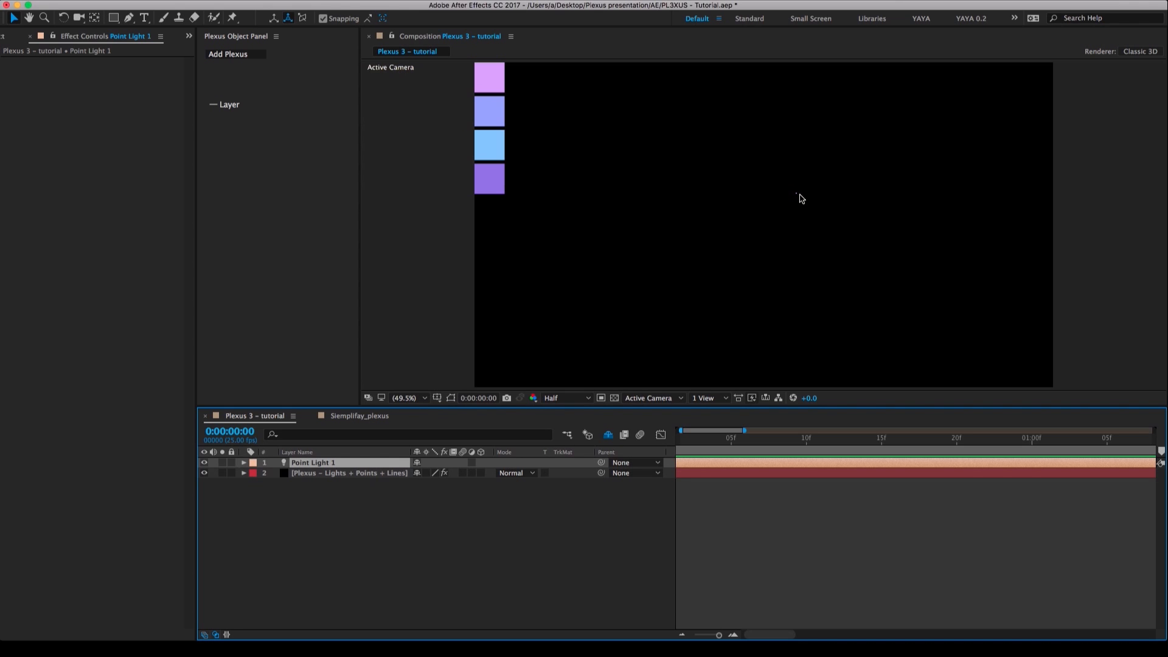
Enlarge the Plexus Points Renderer's dots on the solid, settling on a Points Size of 20.
{"action": "left_click", "coordinate": [336, 474]}
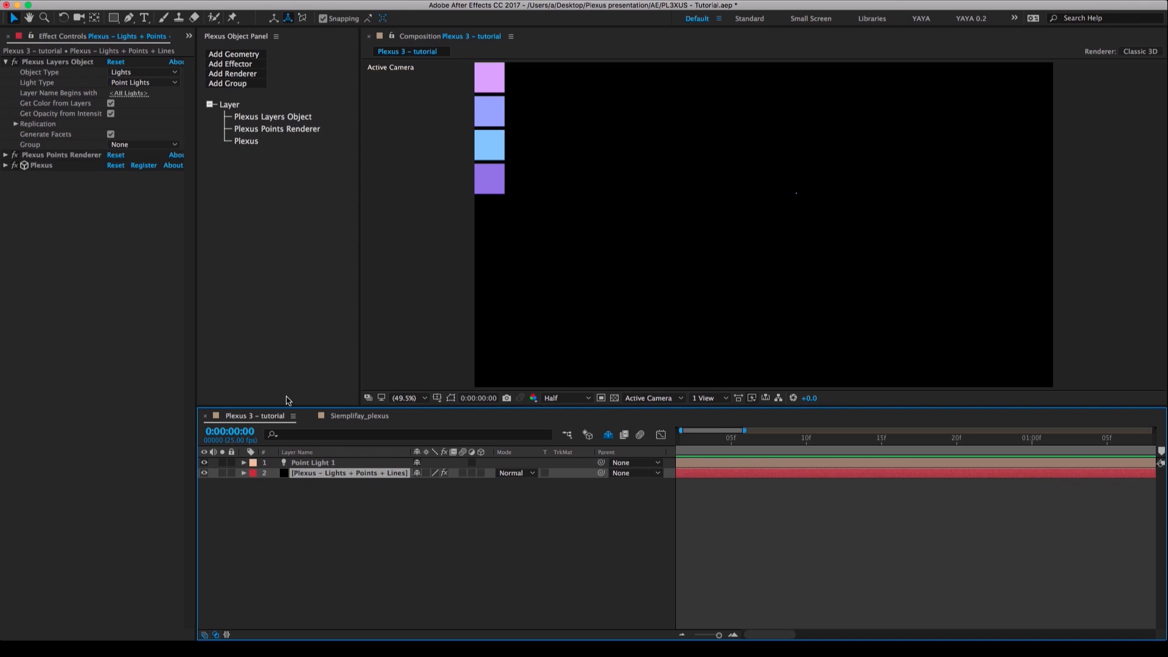
{"action": "left_click", "coordinate": [6, 155]}
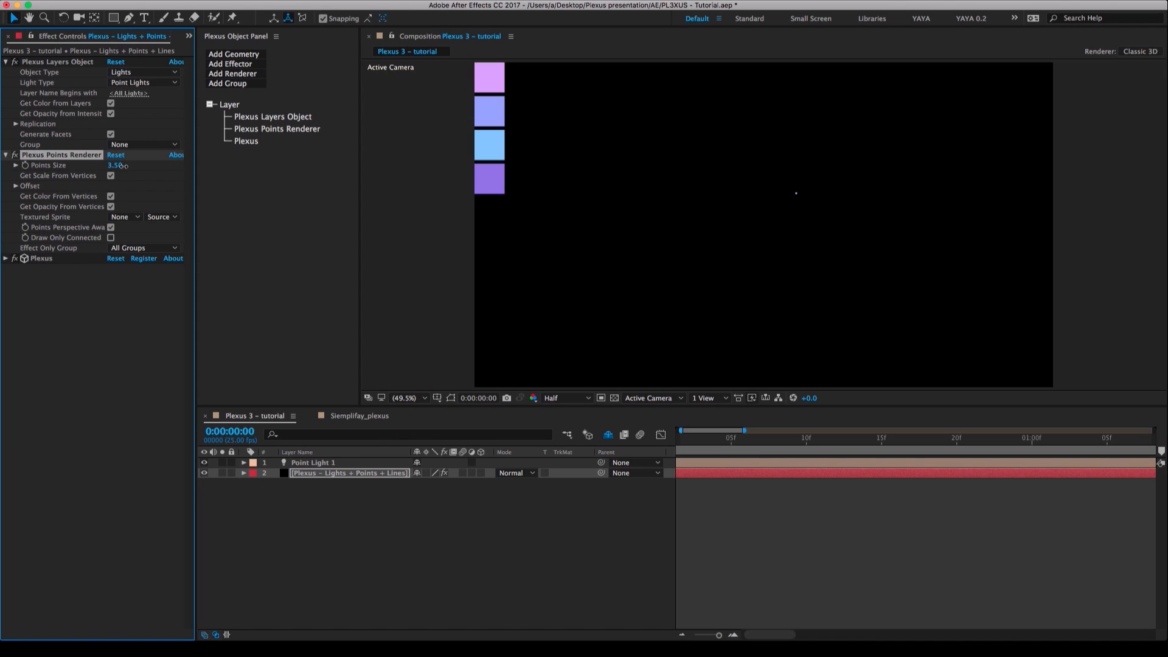
{"action": "left_click_drag", "start_coordinate": [140, 166], "coordinate": [288, 173]}
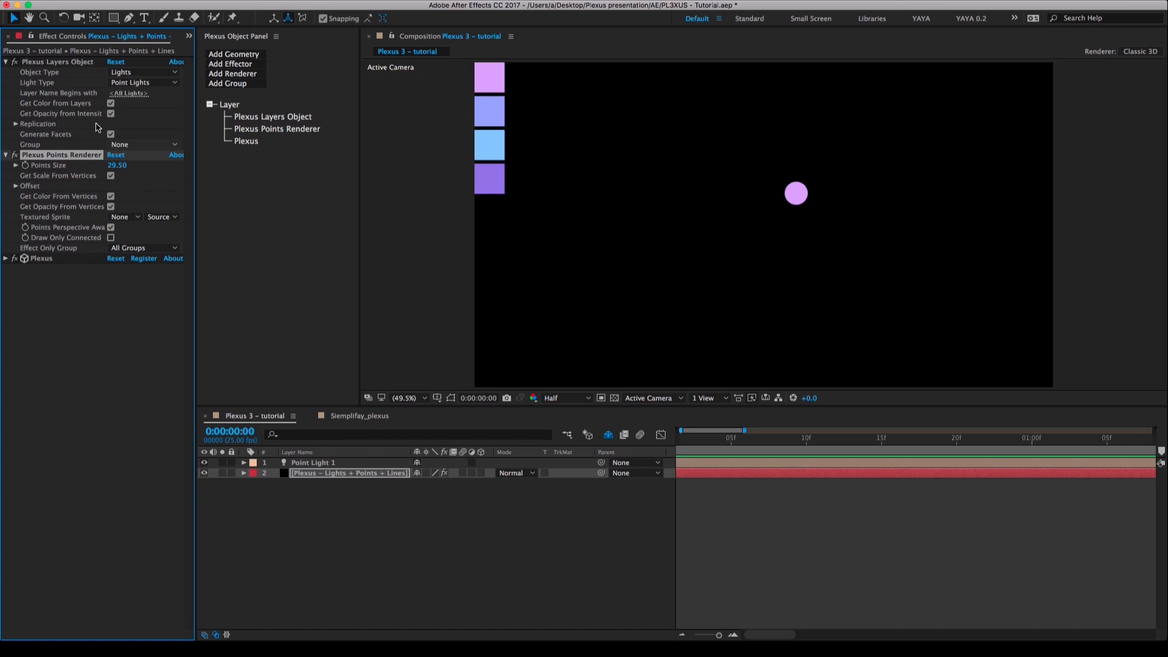
{"action": "left_click", "coordinate": [37, 63]}
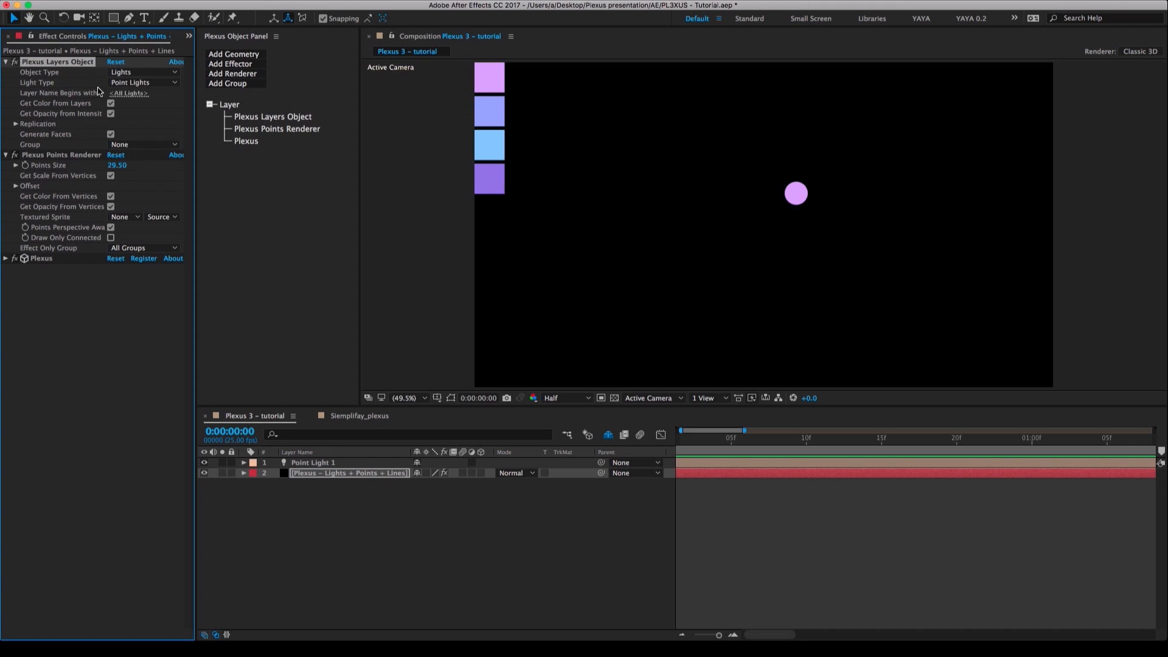
{"action": "left_click", "coordinate": [34, 156]}
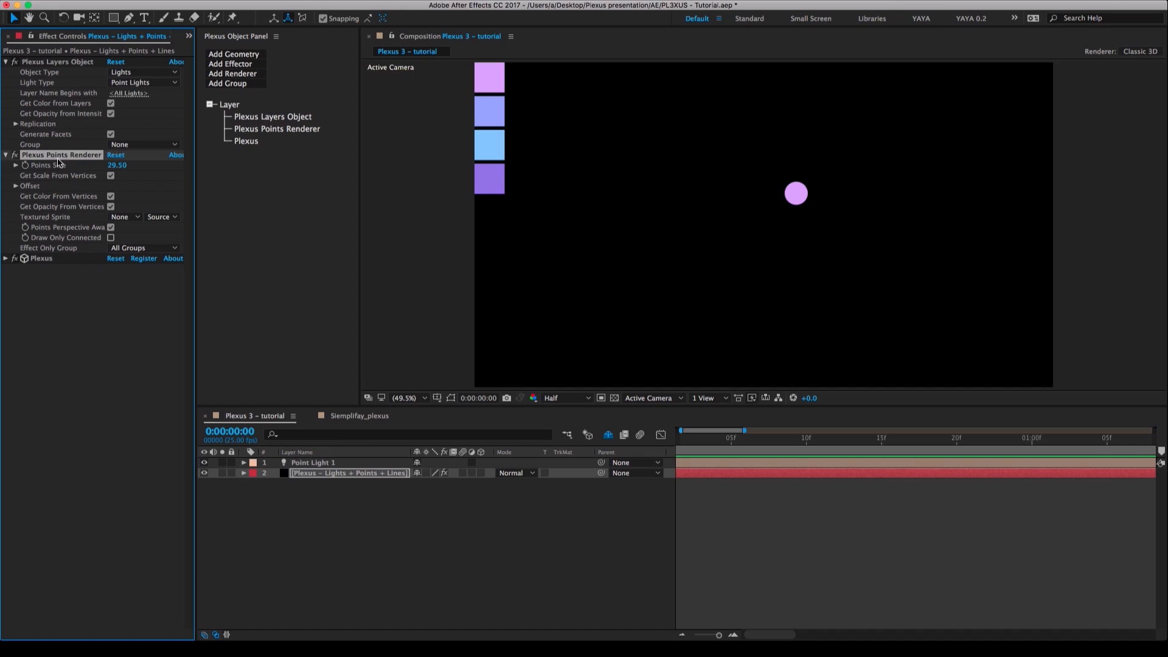
{"action": "left_click", "coordinate": [117, 166]}
{"action": "type", "text": "20"}
{"action": "key", "text": "Return"}
Create a second Point light at 100% intensity, sampling its color from the periwinkle swatch in the composition.
{"action": "left_click", "coordinate": [330, 465]}
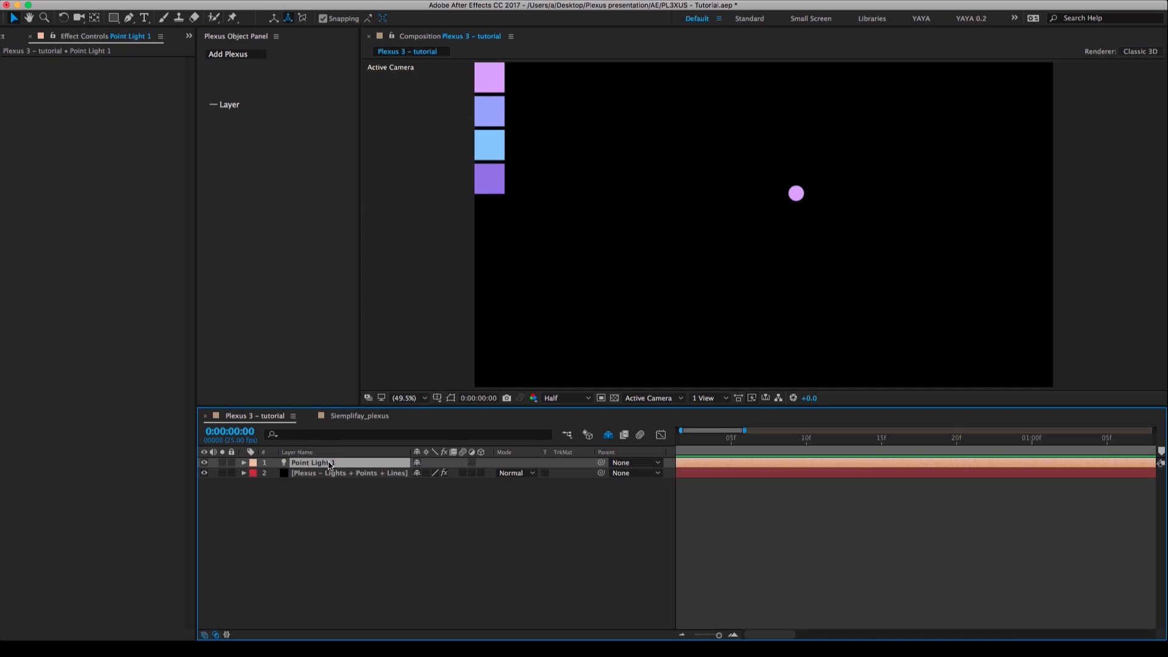
{"action": "right_click", "coordinate": [333, 497]}
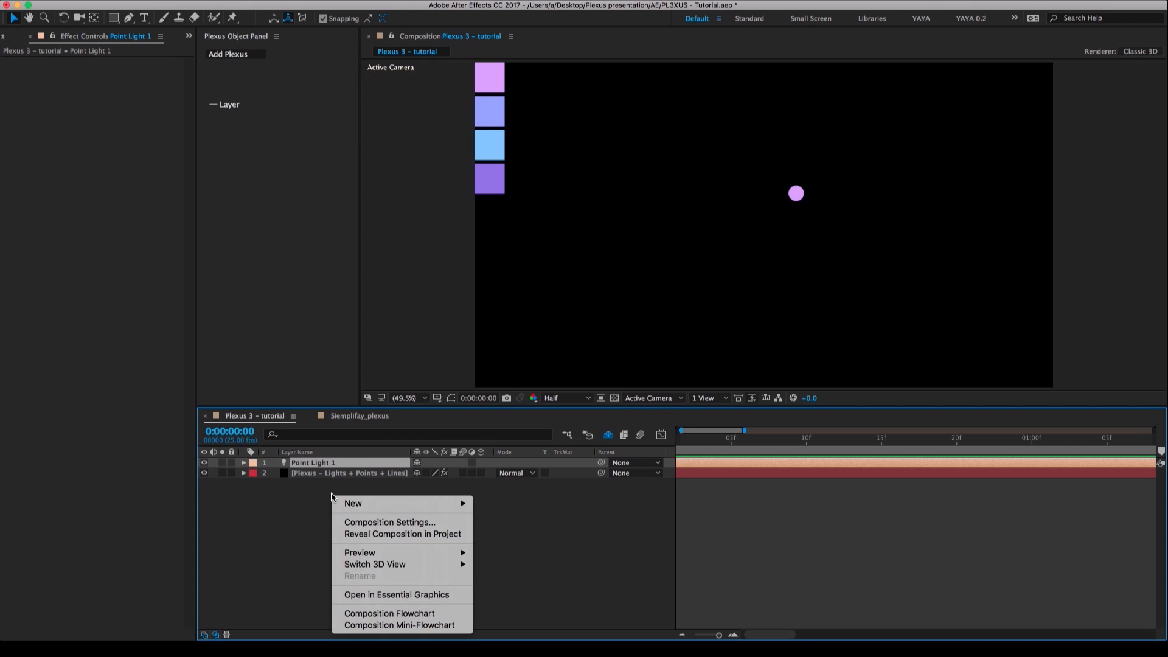
{"action": "mouse_move", "coordinate": [348, 504]}
{"action": "left_click", "coordinate": [525, 544]}
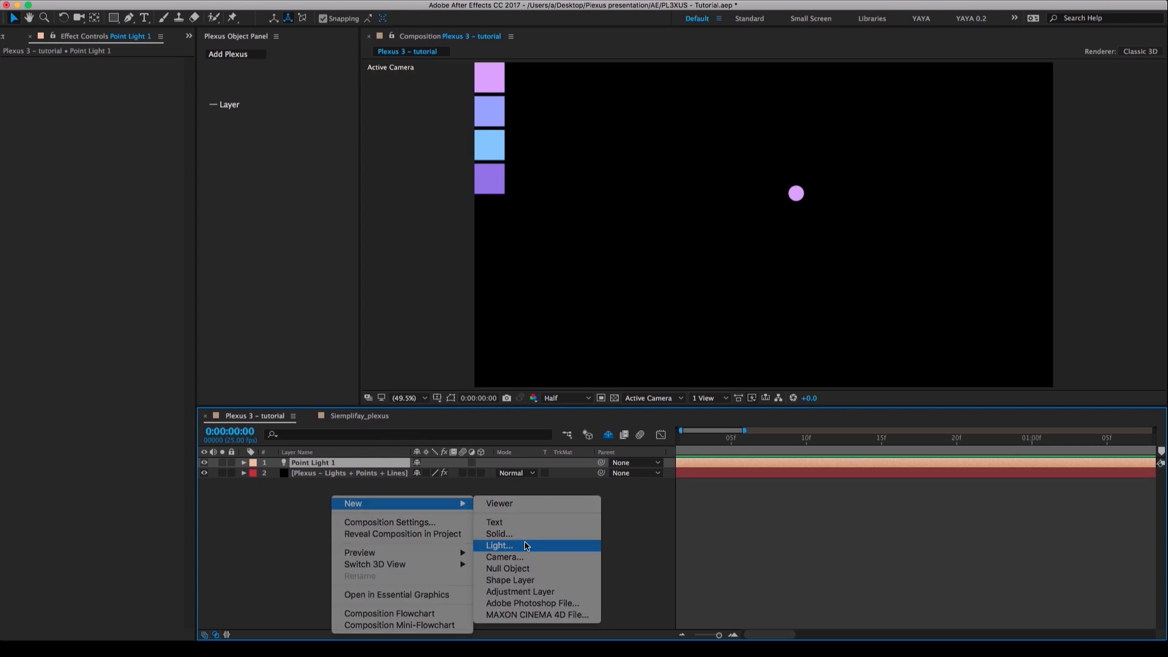
{"action": "left_click", "coordinate": [322, 238]}
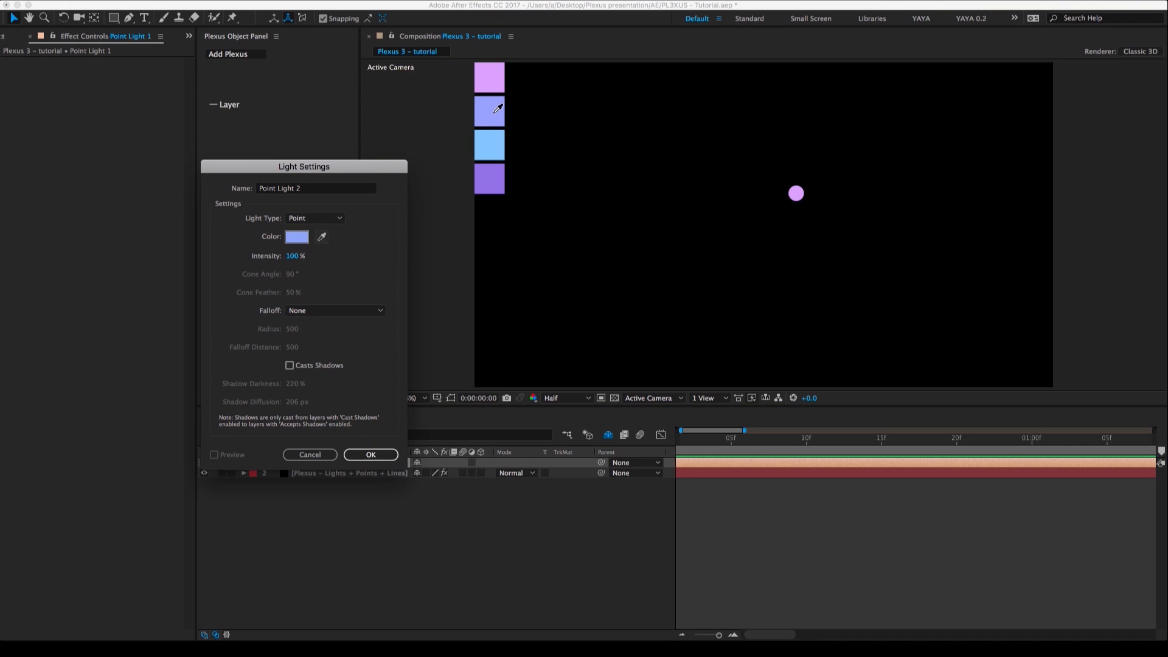
{"action": "left_click", "coordinate": [496, 100]}
{"action": "left_click", "coordinate": [371, 455]}
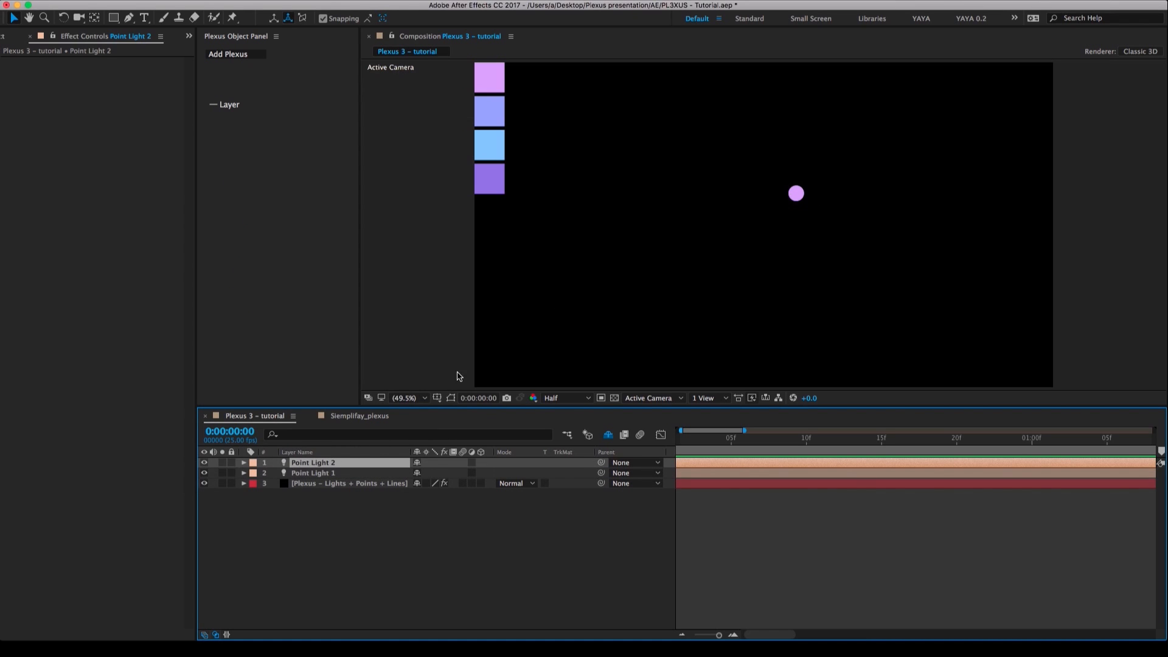
Move Point Light 2 away from the pink dot, to about X 853 and Y 670, and collapse its properties.
{"action": "key", "text": "p"}
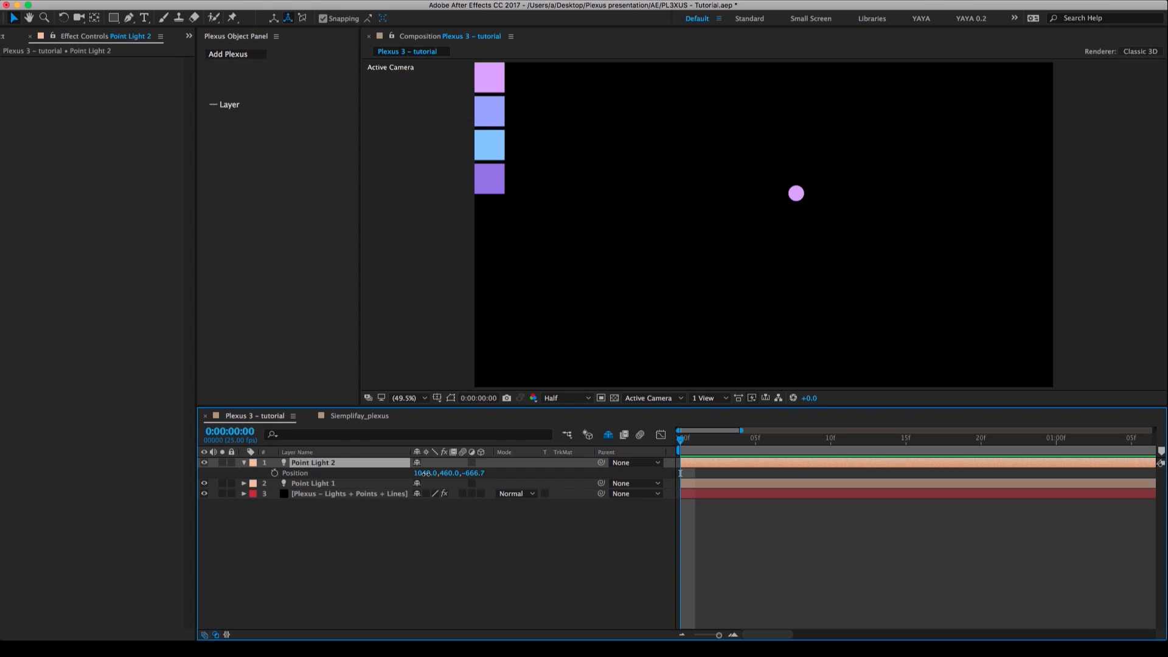
{"action": "left_click_drag", "start_coordinate": [426, 477], "coordinate": [311, 475]}
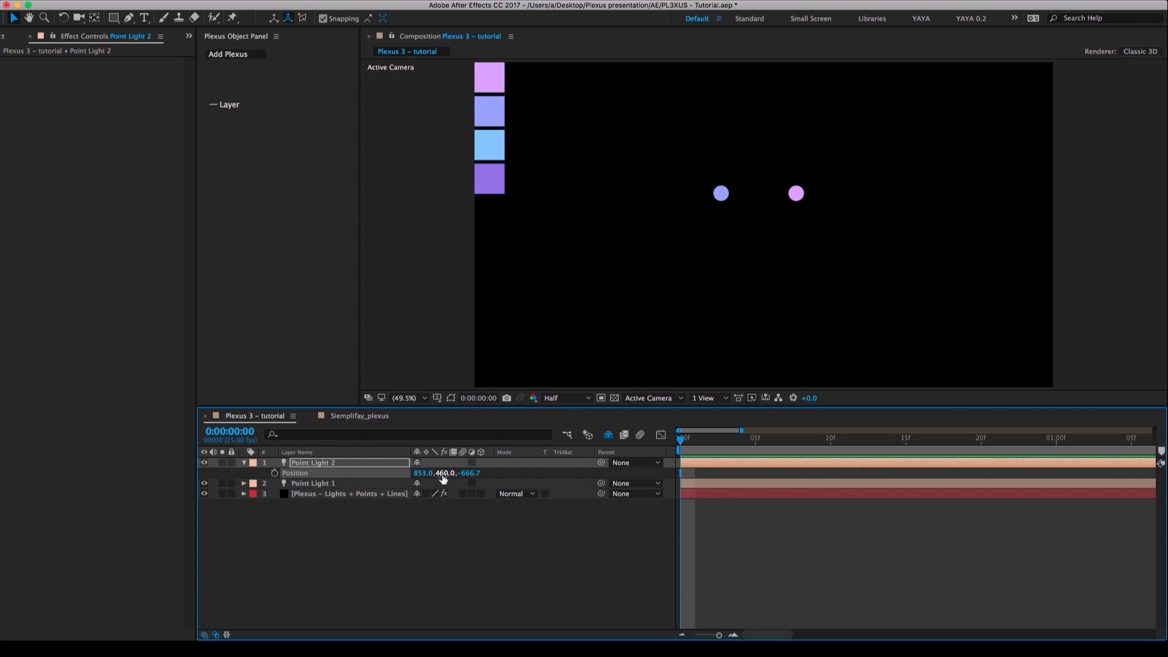
{"action": "left_click_drag", "start_coordinate": [443, 473], "coordinate": [517, 469]}
{"action": "left_click", "coordinate": [313, 464]}
{"action": "left_click_drag", "start_coordinate": [439, 472], "coordinate": [530, 448]}
{"action": "left_click", "coordinate": [378, 494]}
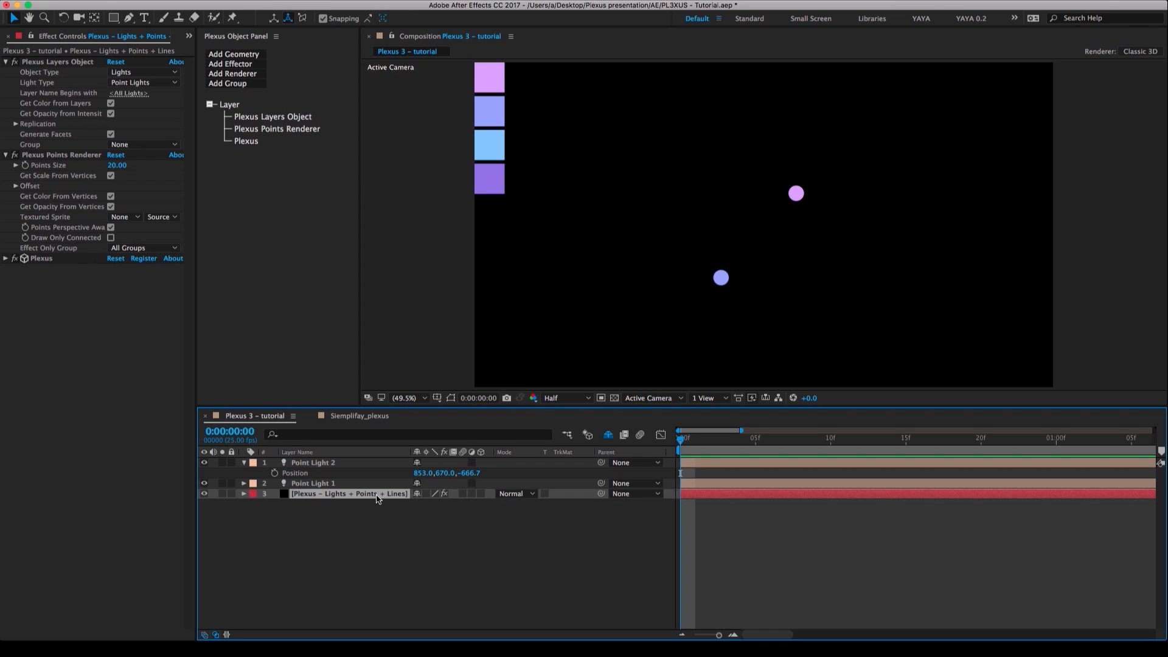
{"action": "left_click", "coordinate": [342, 517]}
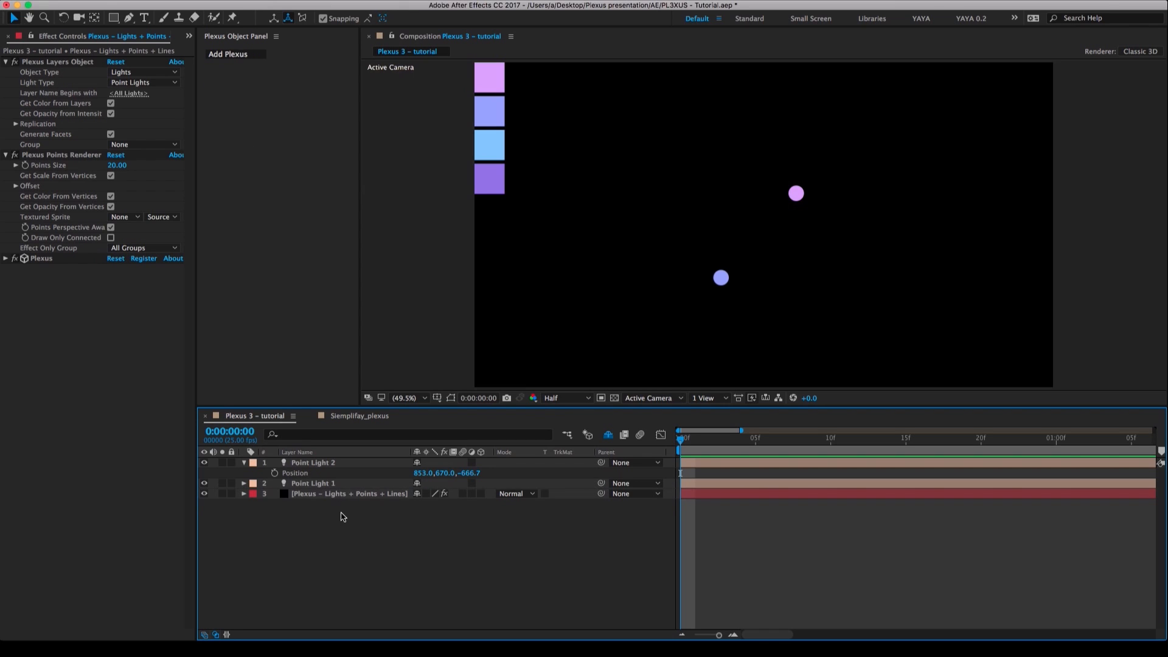
{"action": "left_click", "coordinate": [243, 464]}
Create a third Point light colored from the light-blue swatch and position it at about X 1118, Y 544.
{"action": "right_click", "coordinate": [354, 501]}
{"action": "mouse_move", "coordinate": [385, 506]}
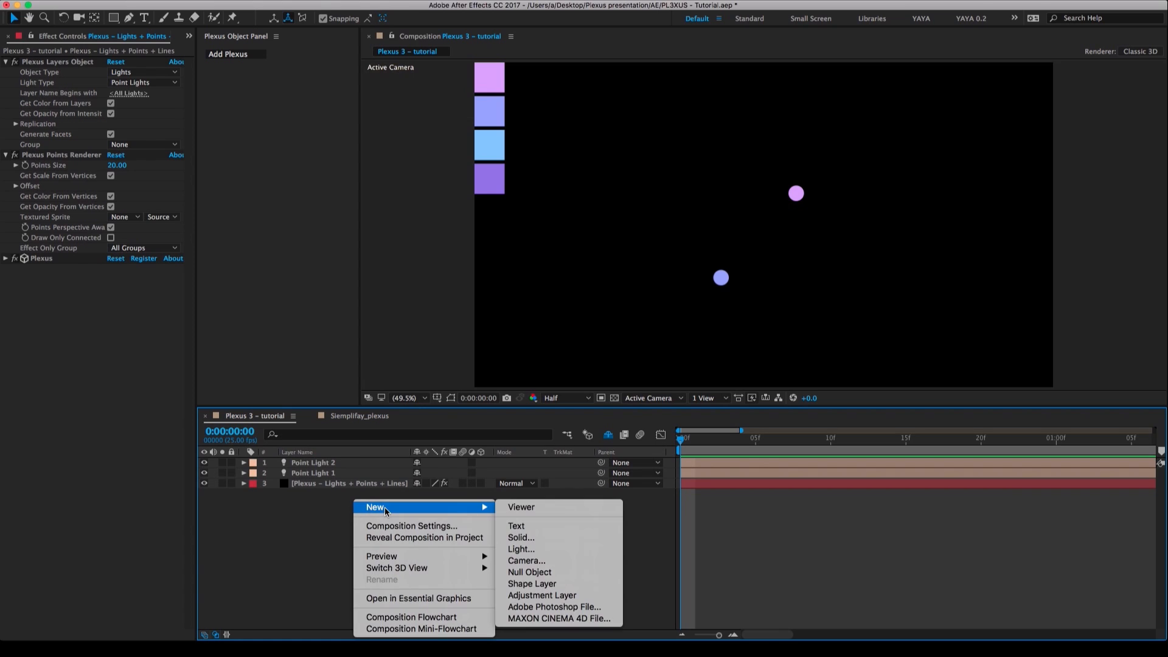
{"action": "left_click", "coordinate": [548, 549]}
{"action": "left_click", "coordinate": [322, 237]}
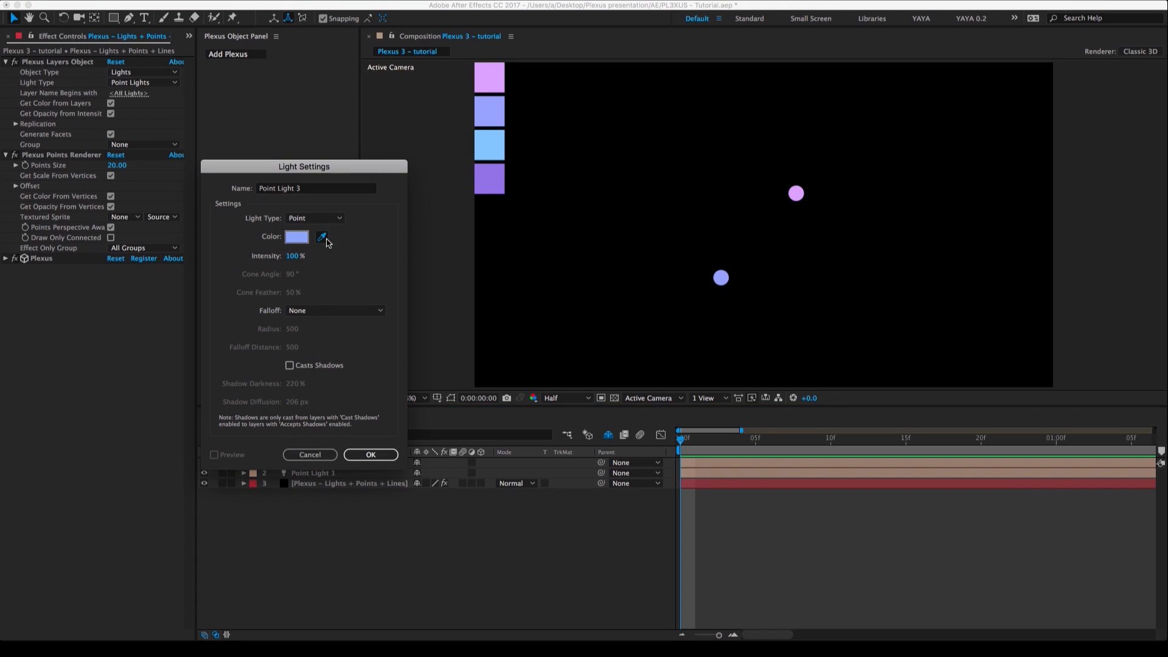
{"action": "left_click", "coordinate": [482, 152]}
{"action": "left_click", "coordinate": [371, 456]}
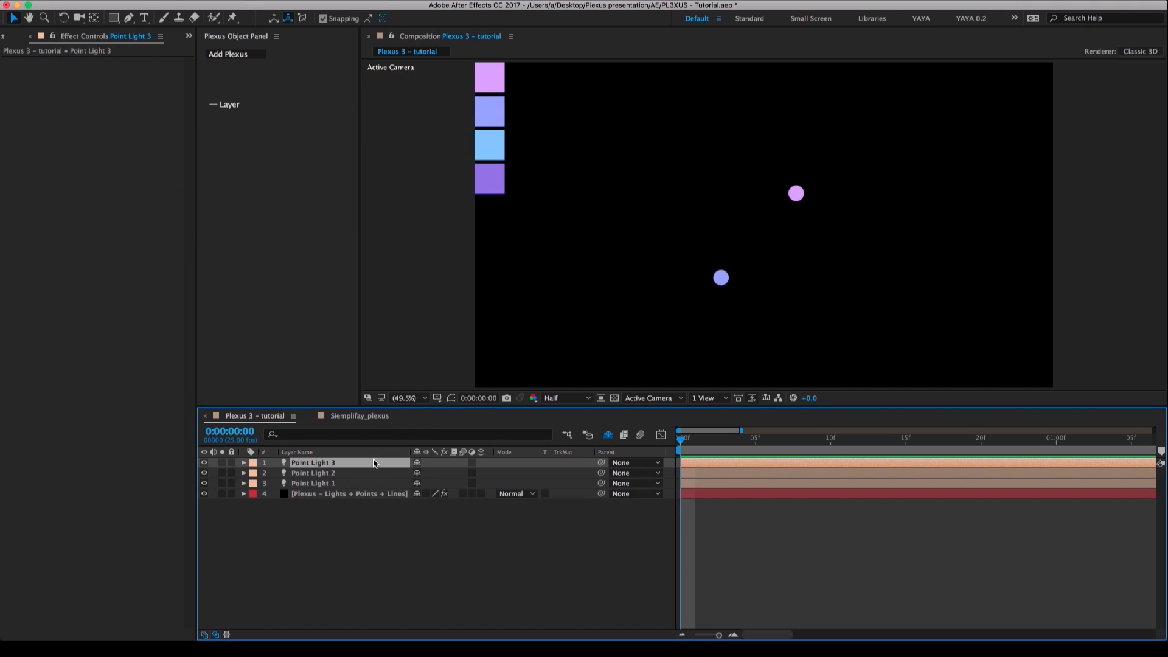
{"action": "key", "text": "p"}
{"action": "left_click_drag", "start_coordinate": [469, 474], "coordinate": [499, 473]}
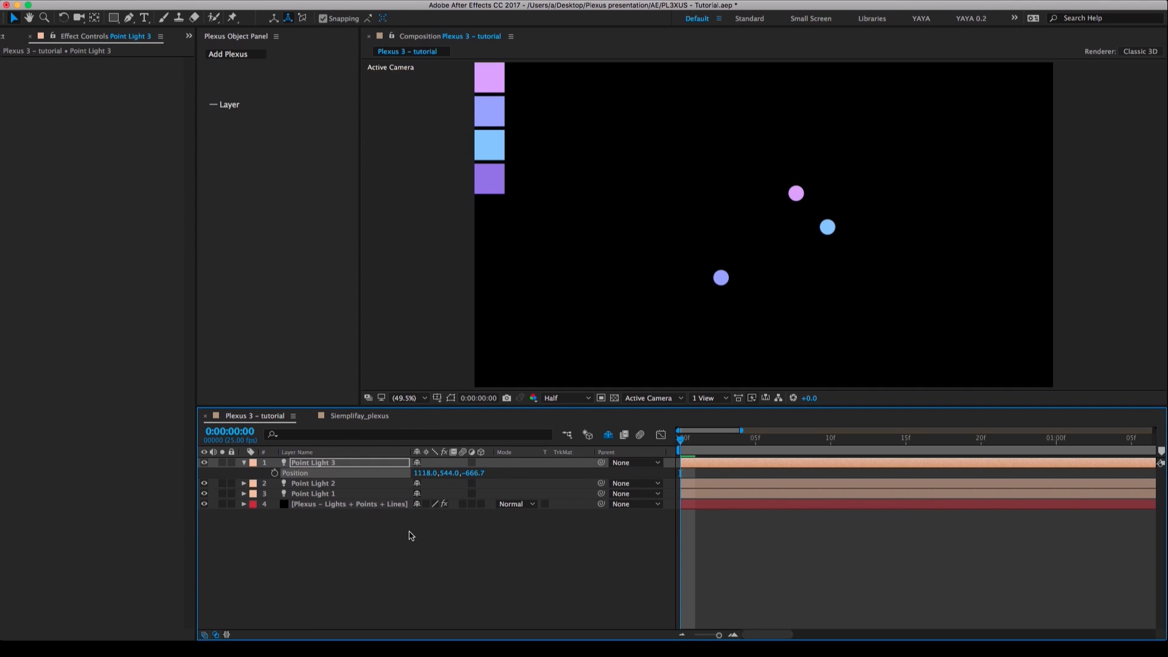
Create a fourth Point light colored from the purple swatch and shift its Y position to about 551.
{"action": "right_click", "coordinate": [337, 557]}
{"action": "mouse_move", "coordinate": [392, 508]}
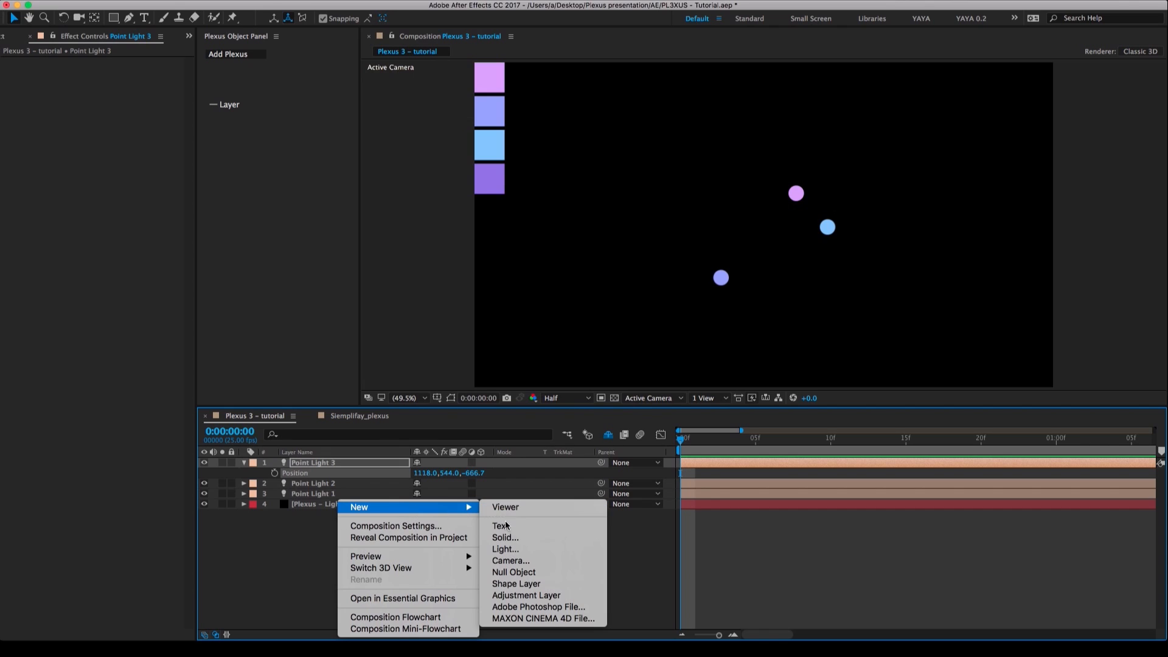
{"action": "left_click", "coordinate": [509, 549]}
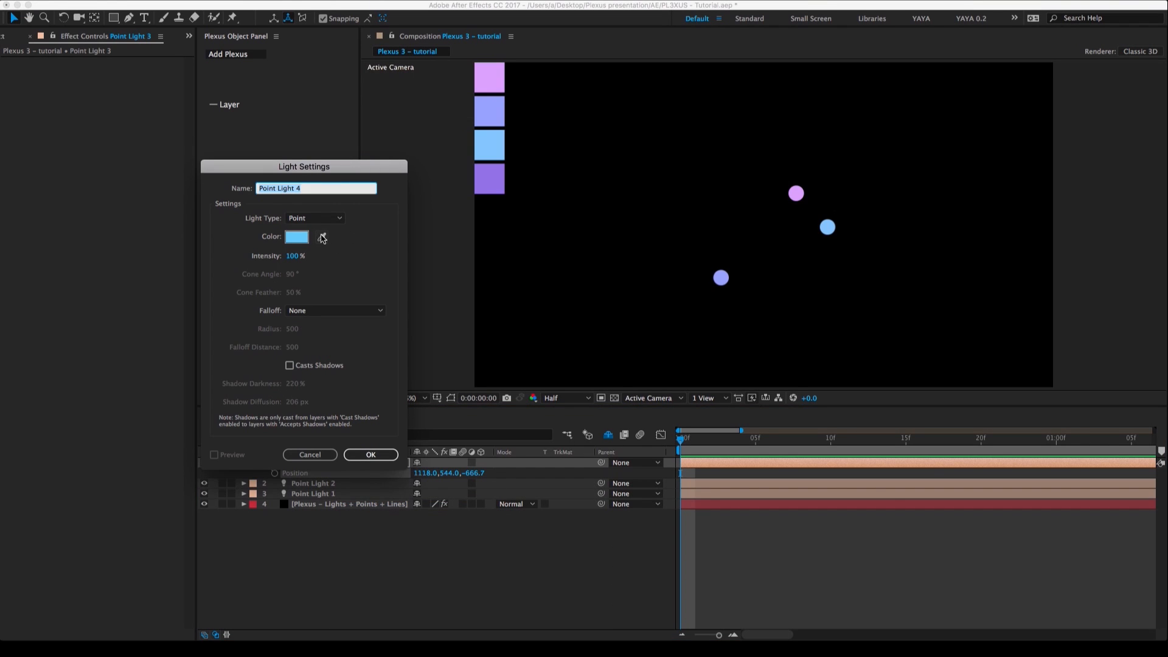
{"action": "left_click", "coordinate": [322, 237]}
{"action": "left_click", "coordinate": [492, 181]}
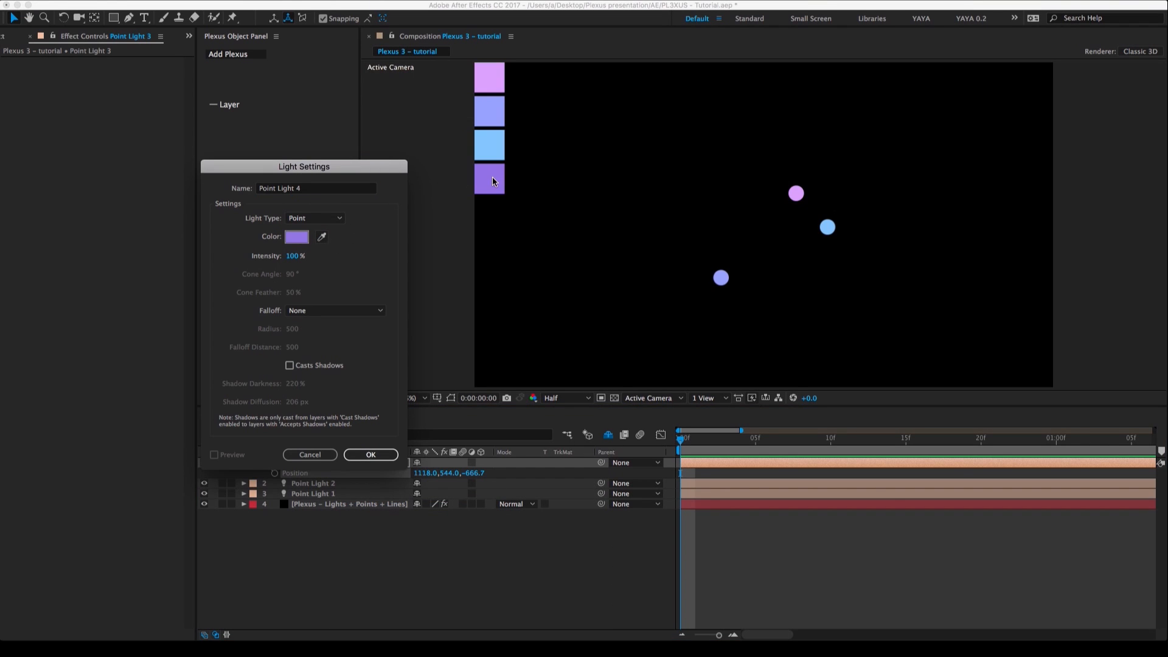
{"action": "left_click", "coordinate": [369, 455]}
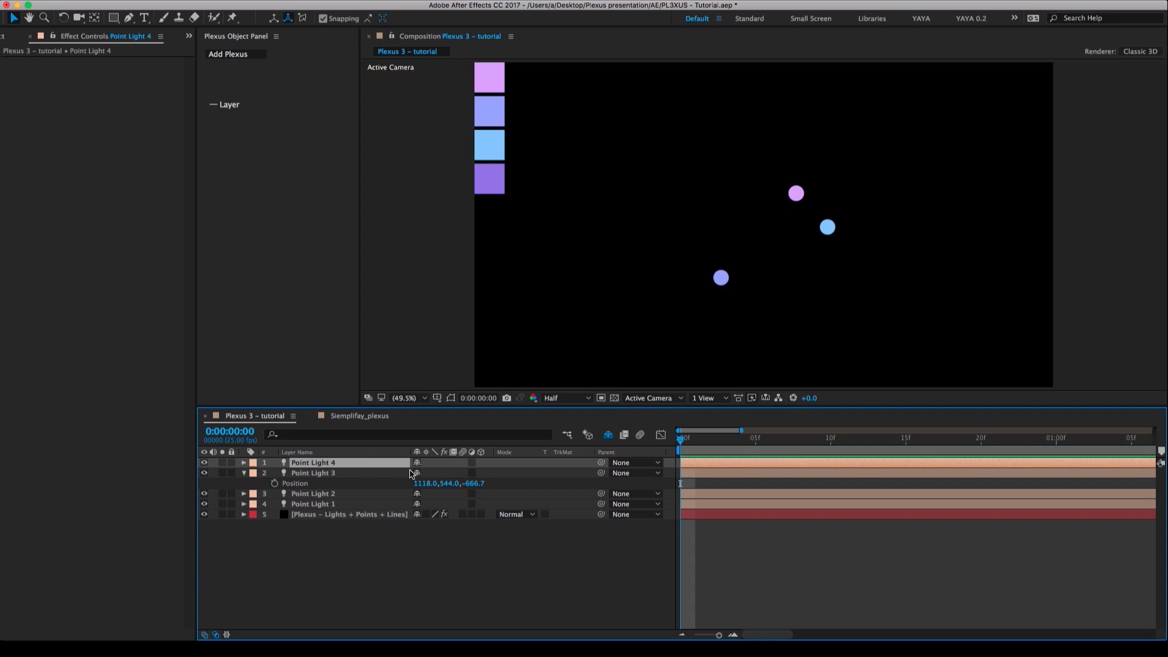
{"action": "key", "text": "p"}
{"action": "left_click_drag", "start_coordinate": [450, 473], "coordinate": [509, 466]}
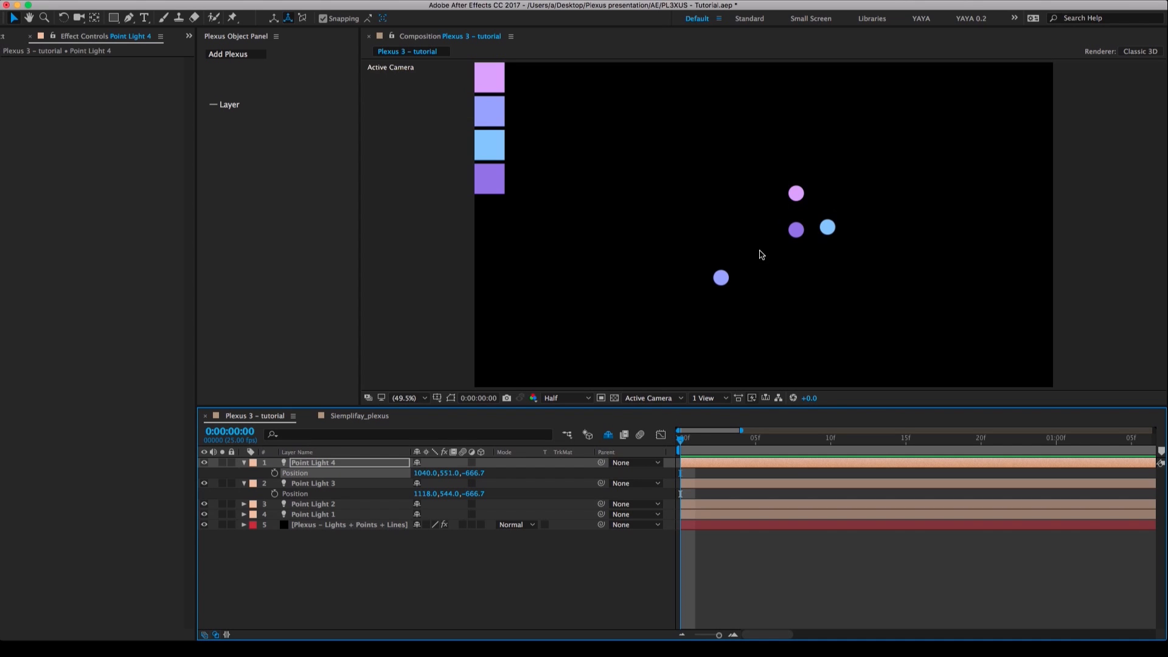
Show the composition in the 4 Views layout and push Point Light 4 back in depth to about Z -280.
{"action": "left_click", "coordinate": [709, 403]}
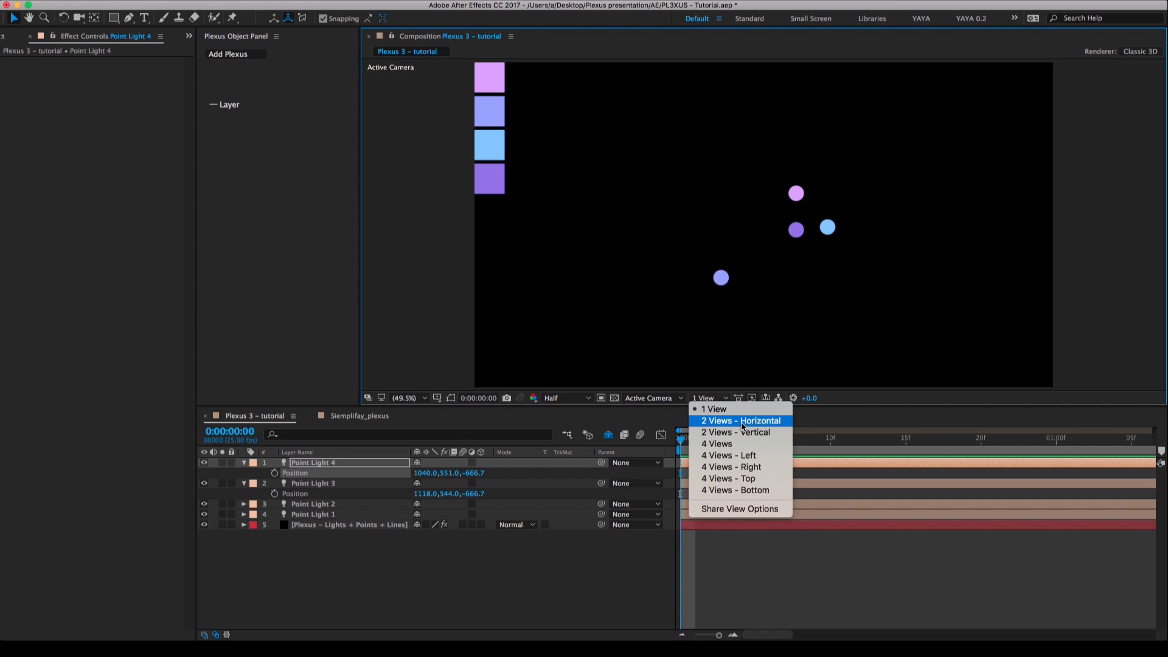
{"action": "left_click", "coordinate": [736, 443]}
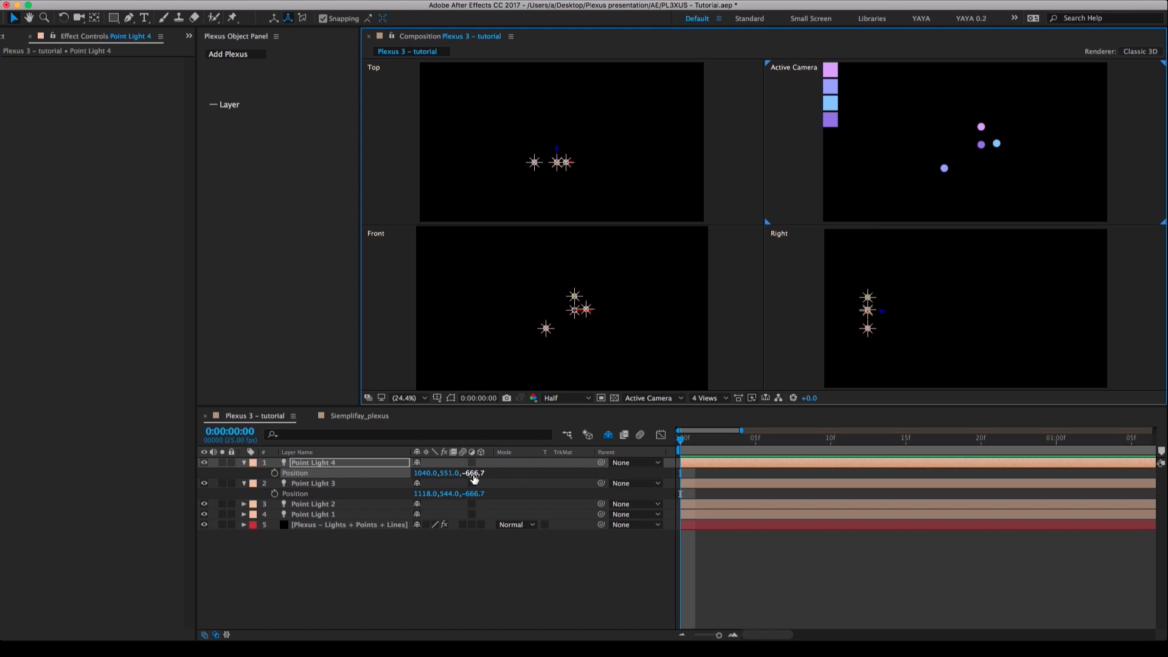
{"action": "left_click_drag", "start_coordinate": [475, 479], "coordinate": [498, 475]}
{"action": "left_click", "coordinate": [374, 465]}
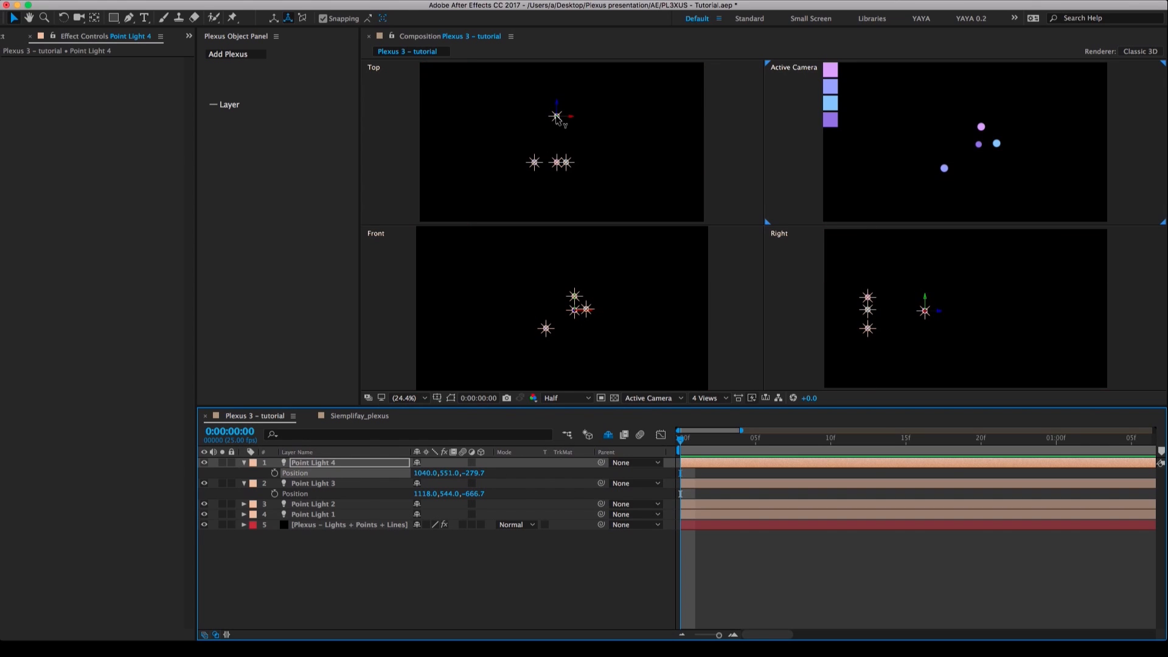
Spread the four lights in depth in the Top view, with Point Light 4 near Z -147 and Point Light 3 near X 1184, Z -385.
{"action": "left_click_drag", "start_coordinate": [557, 125], "coordinate": [553, 109]}
{"action": "left_click", "coordinate": [565, 164]}
{"action": "left_click_drag", "start_coordinate": [566, 169], "coordinate": [547, 193]}
{"action": "left_click", "coordinate": [554, 160]}
{"action": "left_click", "coordinate": [542, 151]}
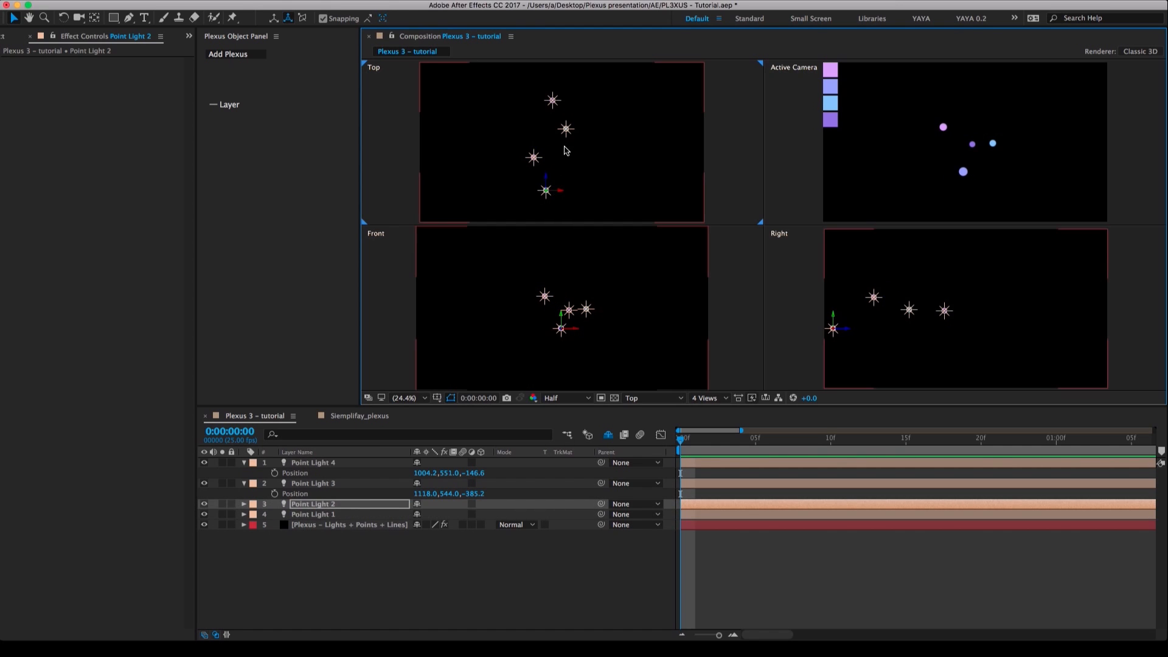
{"action": "left_click_drag", "start_coordinate": [566, 128], "coordinate": [575, 129]}
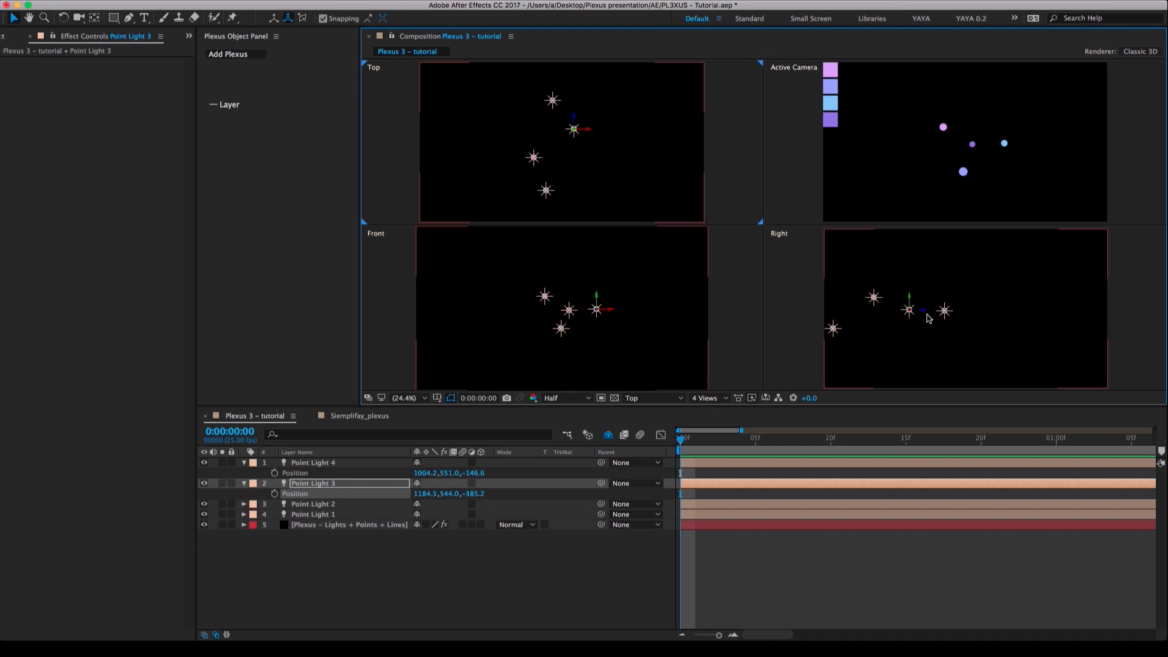
Spread the lights apart in the Front view, placing Point Light 4 near 996, 651 and Point Light 3 near 1200, 520.
{"action": "left_click", "coordinate": [578, 323]}
{"action": "left_click", "coordinate": [570, 311]}
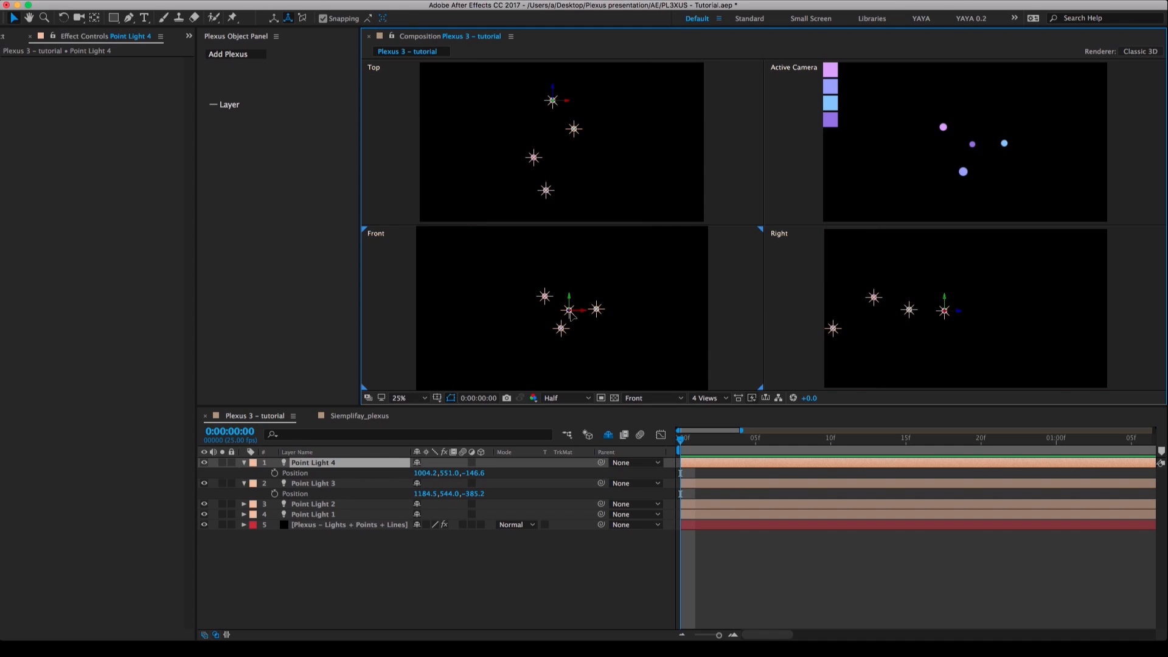
{"action": "left_click", "coordinate": [551, 301]}
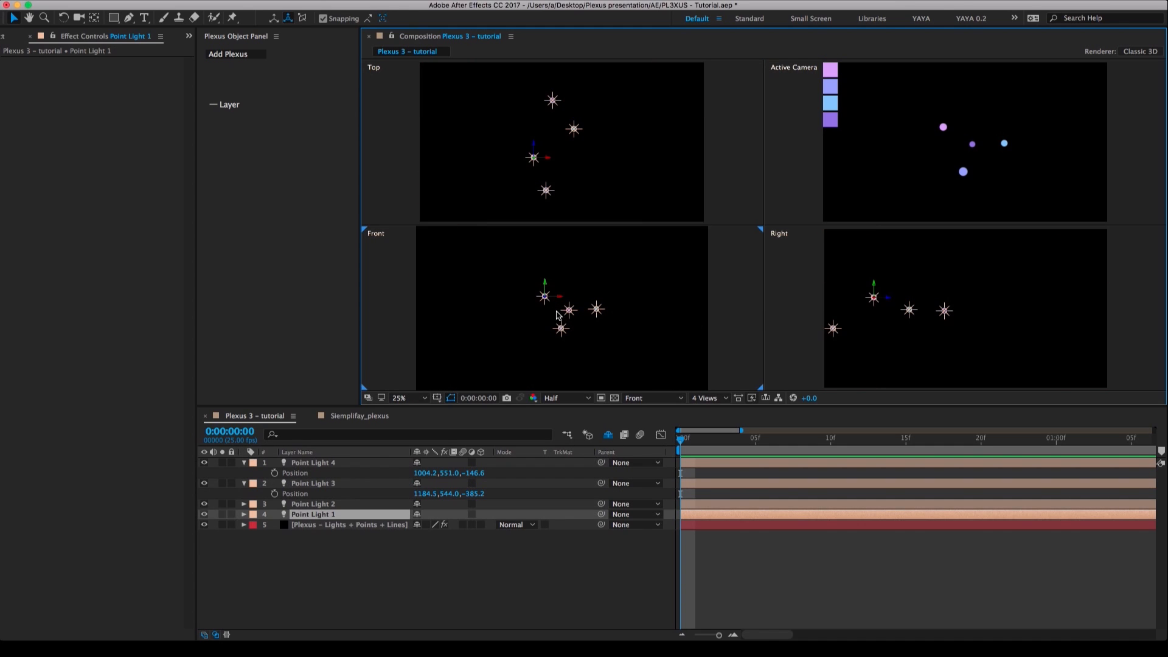
{"action": "left_click_drag", "start_coordinate": [565, 331], "coordinate": [535, 345]}
{"action": "left_click_drag", "start_coordinate": [547, 301], "coordinate": [603, 308]}
{"action": "left_click", "coordinate": [596, 309]}
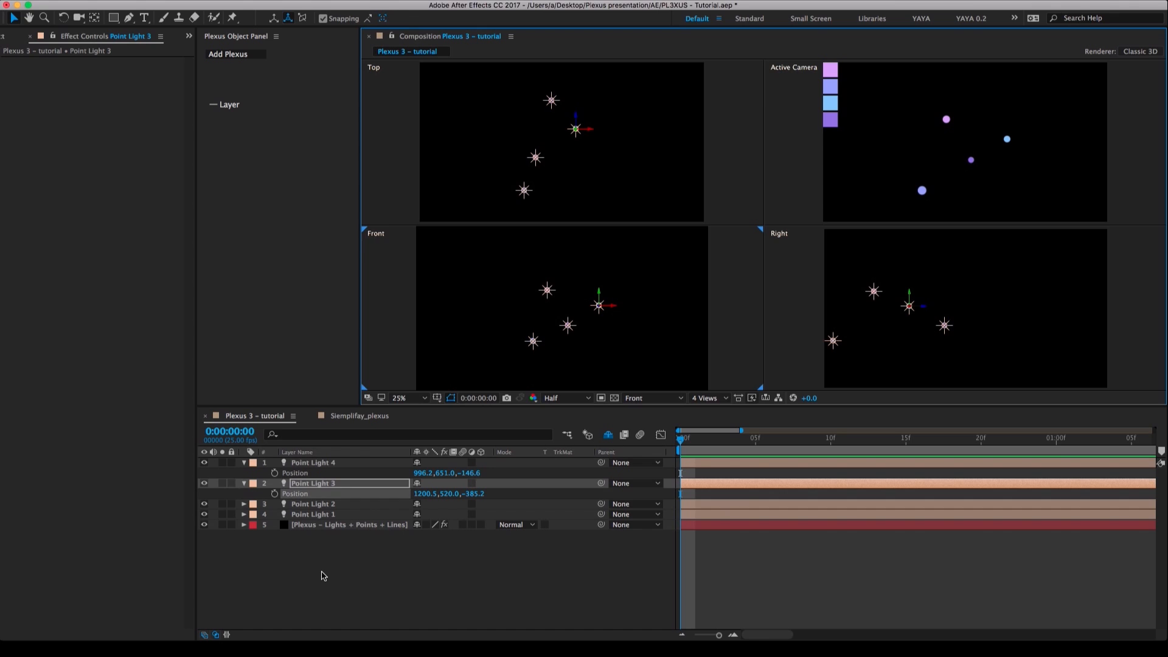
Return the composition to the 1 View layout showing the Active Camera.
{"action": "left_click", "coordinate": [795, 131]}
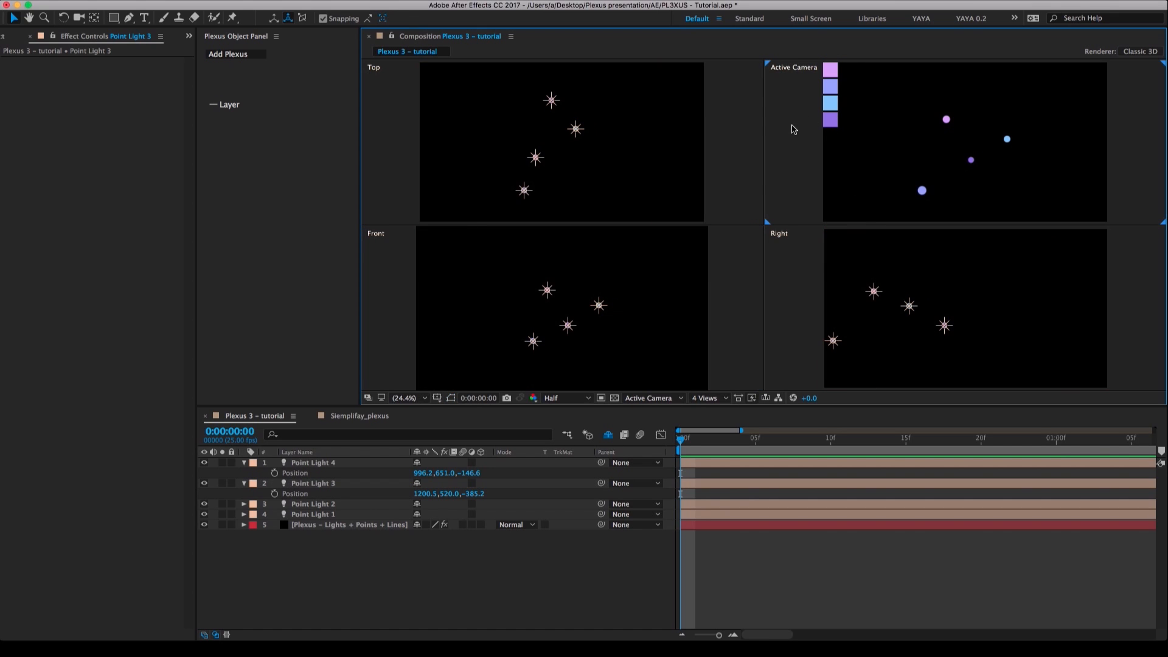
{"action": "left_click", "coordinate": [670, 401]}
{"action": "left_click", "coordinate": [724, 398]}
{"action": "left_click", "coordinate": [725, 398]}
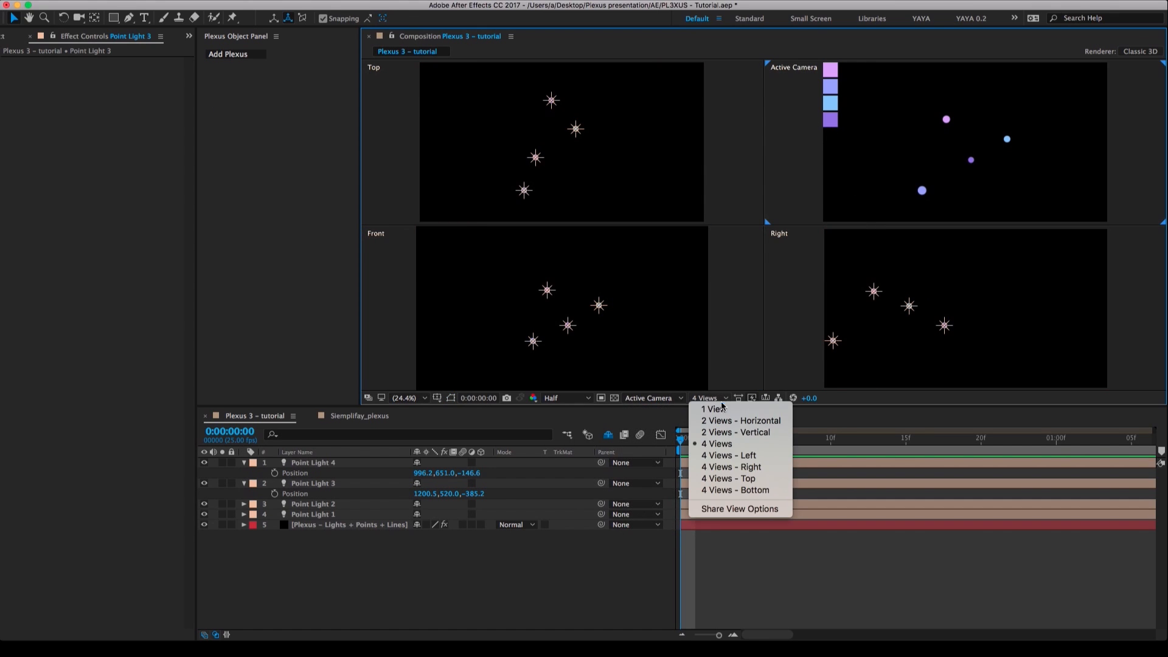
{"action": "key", "text": "Return"}
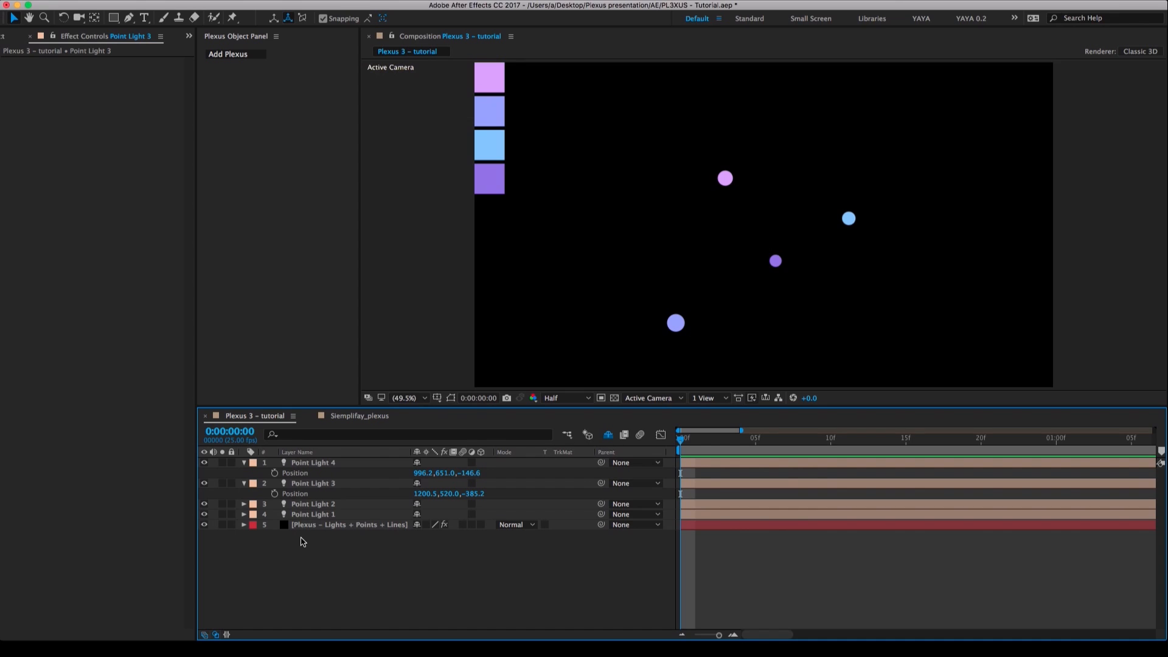
Create a Two-Node Camera with the 50mm preset and move it back from the lights.
{"action": "right_click", "coordinate": [303, 542]}
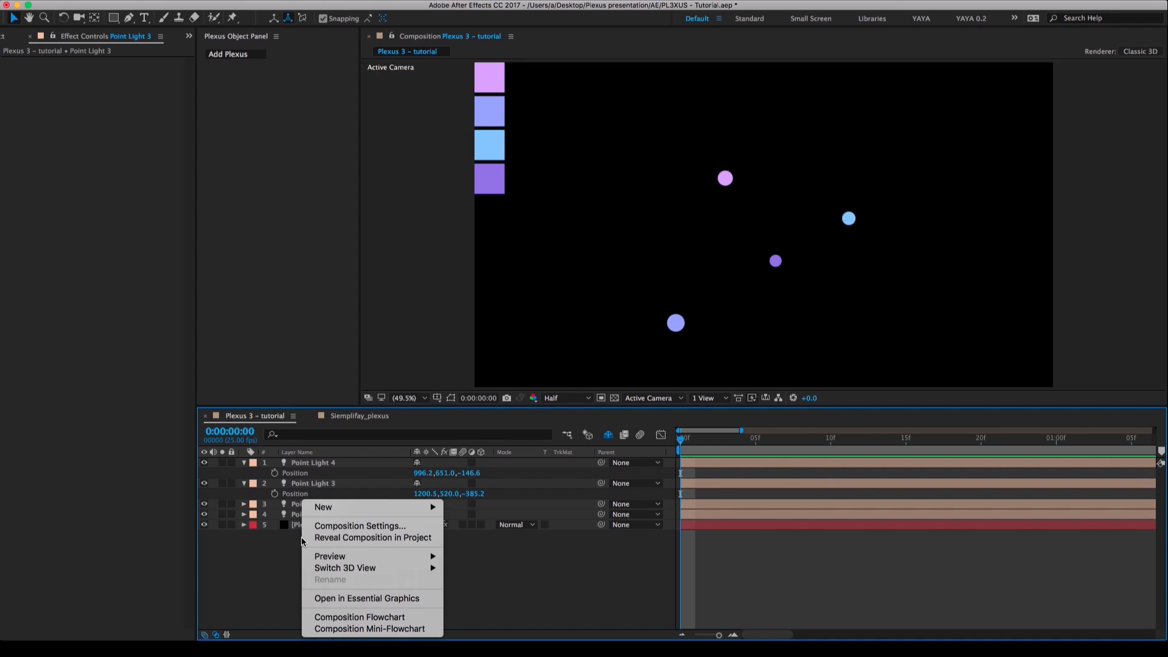
{"action": "mouse_move", "coordinate": [368, 509]}
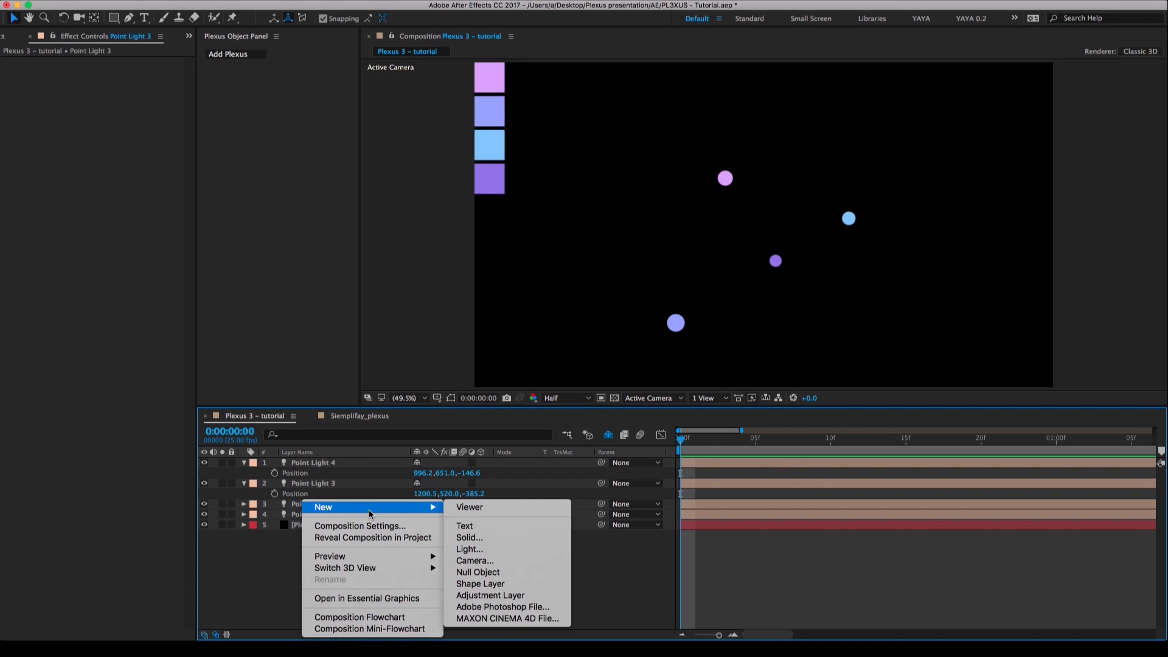
{"action": "left_click", "coordinate": [505, 560]}
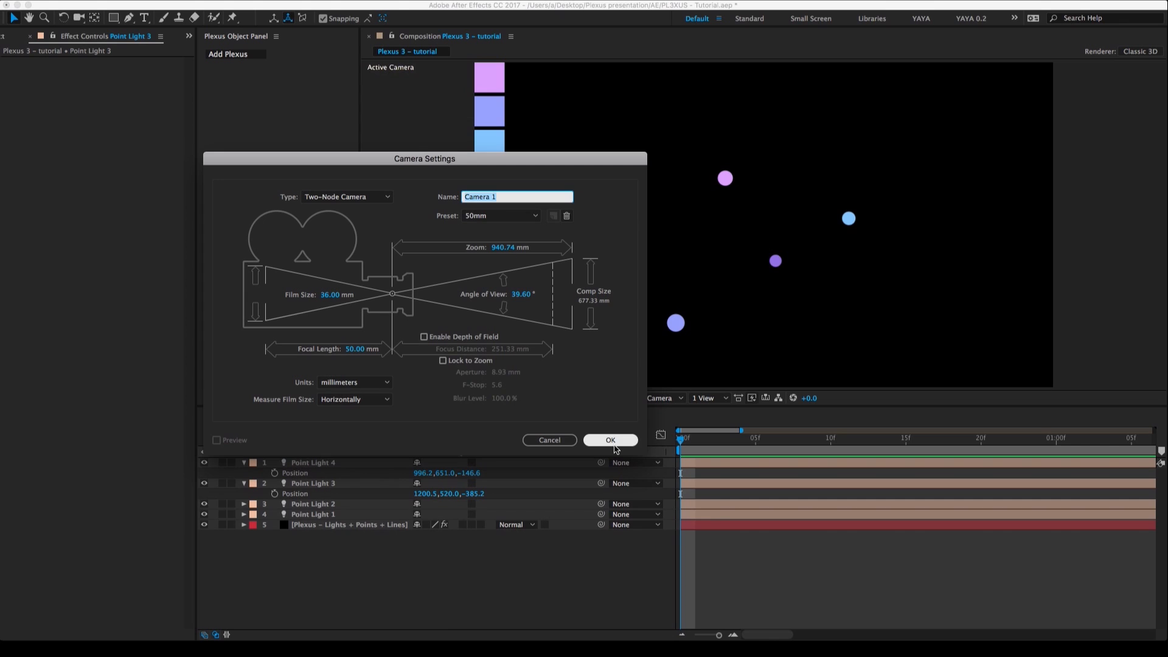
{"action": "left_click", "coordinate": [611, 440]}
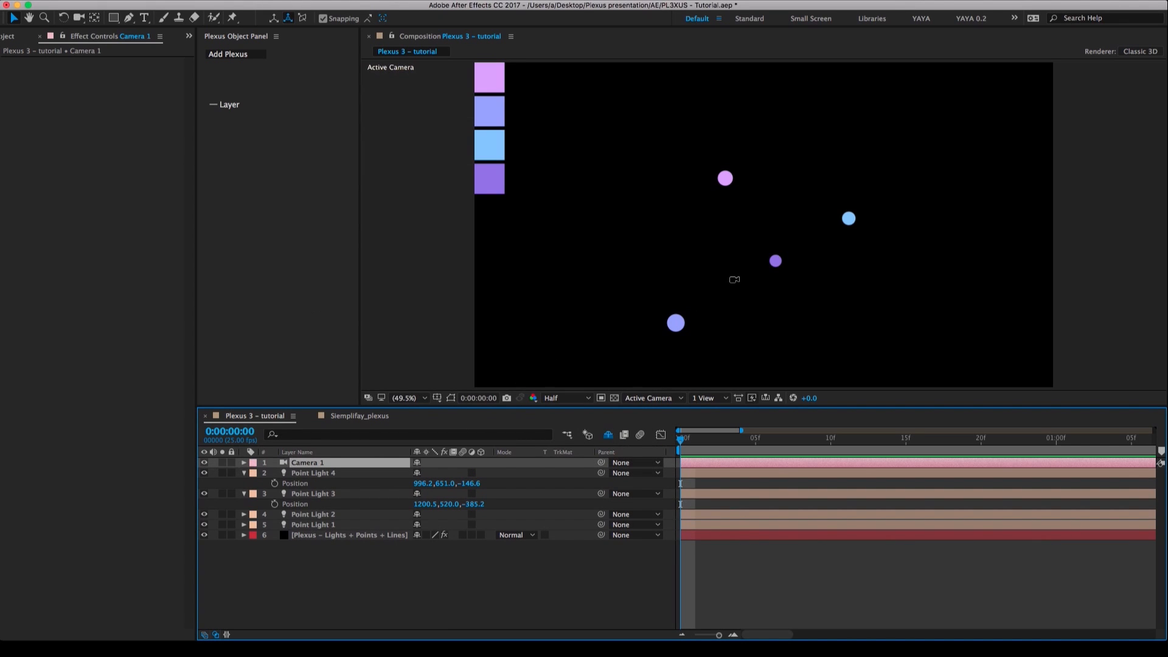
{"action": "key", "text": "c"}
{"action": "left_click_drag", "start_coordinate": [758, 300], "coordinate": [803, 311]}
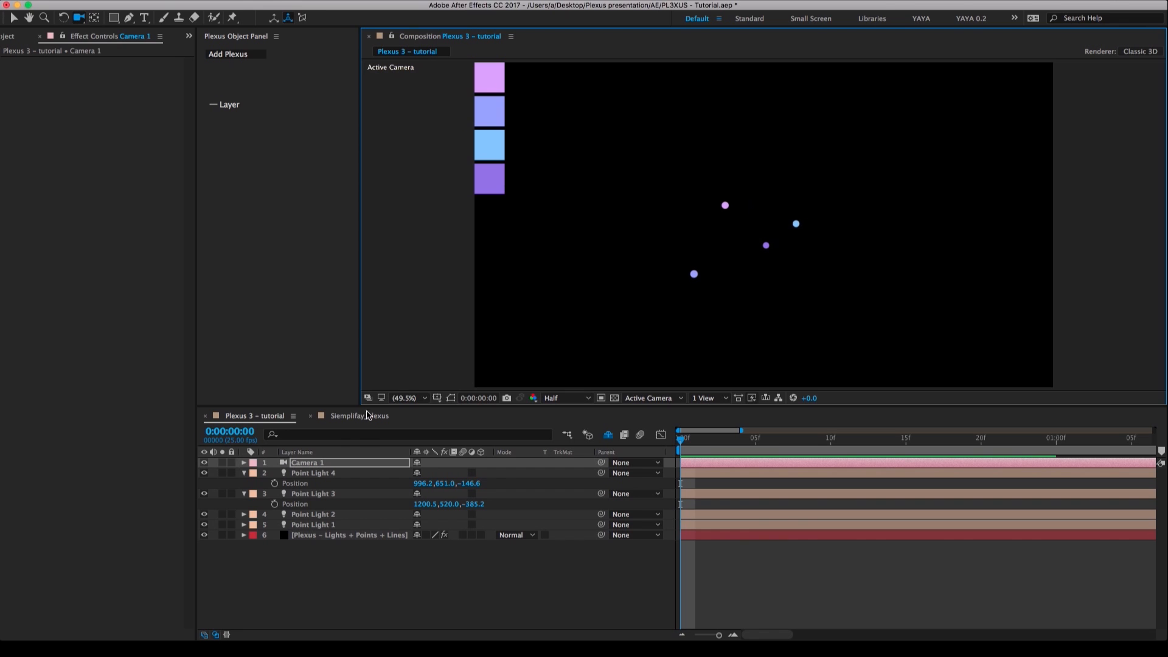
Scrub the Siemplifay_plexus reference composition to about 0:00:28:02 to examine its connected points and lines.
{"action": "left_click", "coordinate": [345, 416]}
{"action": "left_click_drag", "start_coordinate": [636, 438], "coordinate": [991, 434]}
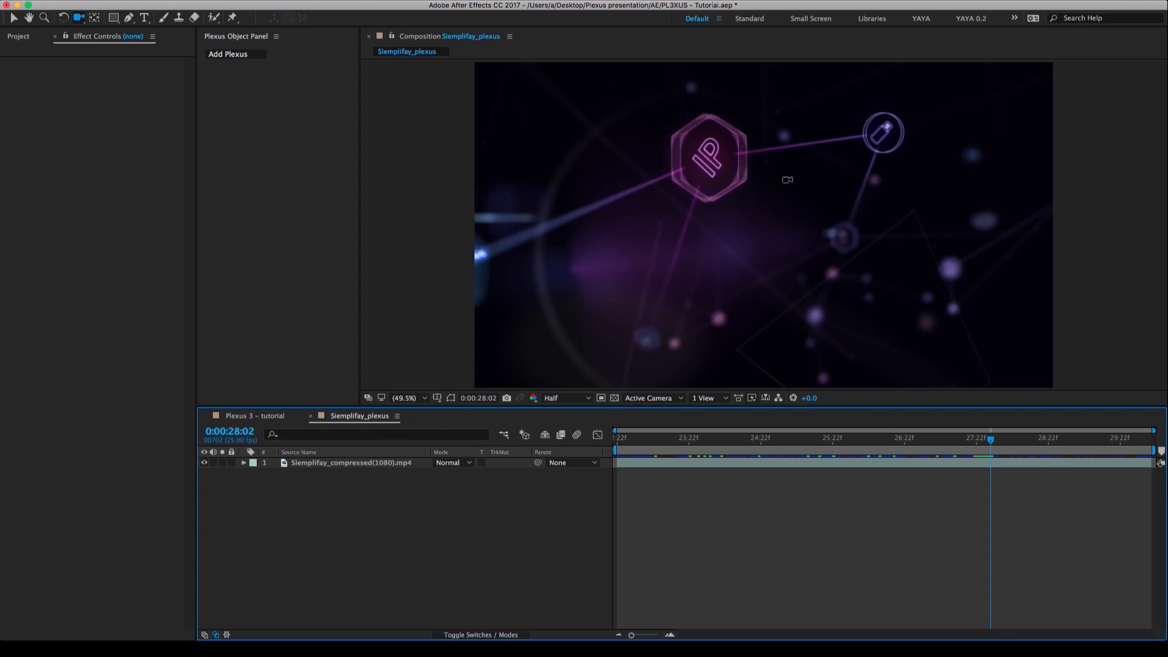
Return to the Plexus 3 - tutorial composition, deselect the camera layer and save the project.
{"action": "left_click", "coordinate": [265, 416]}
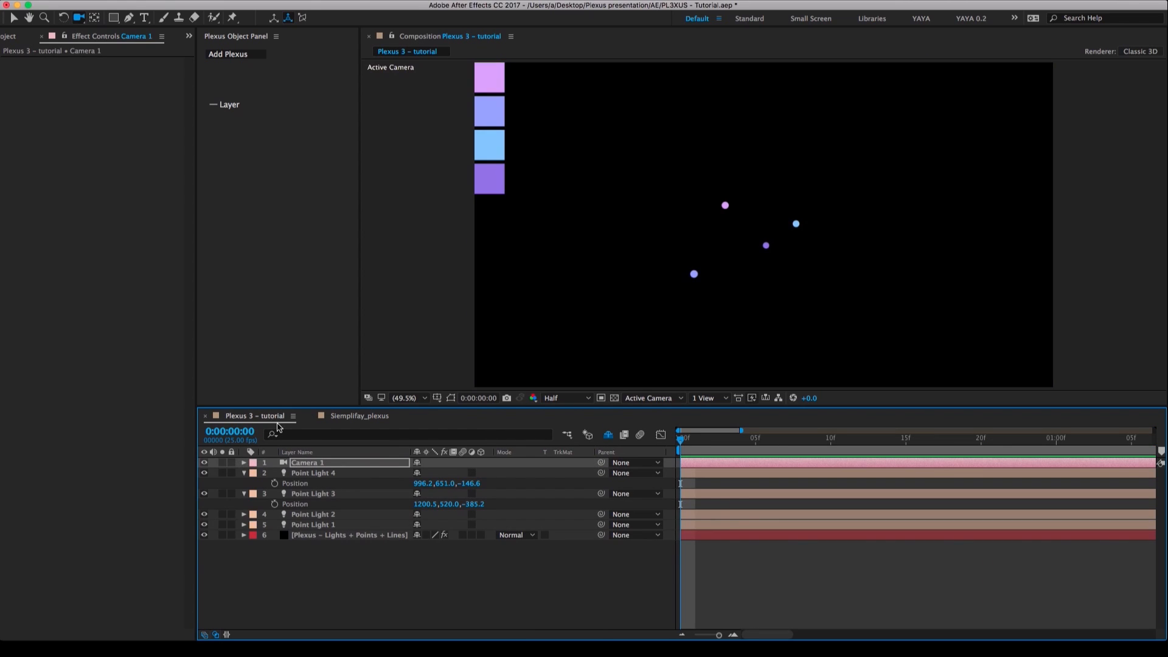
{"action": "left_click", "coordinate": [453, 589]}
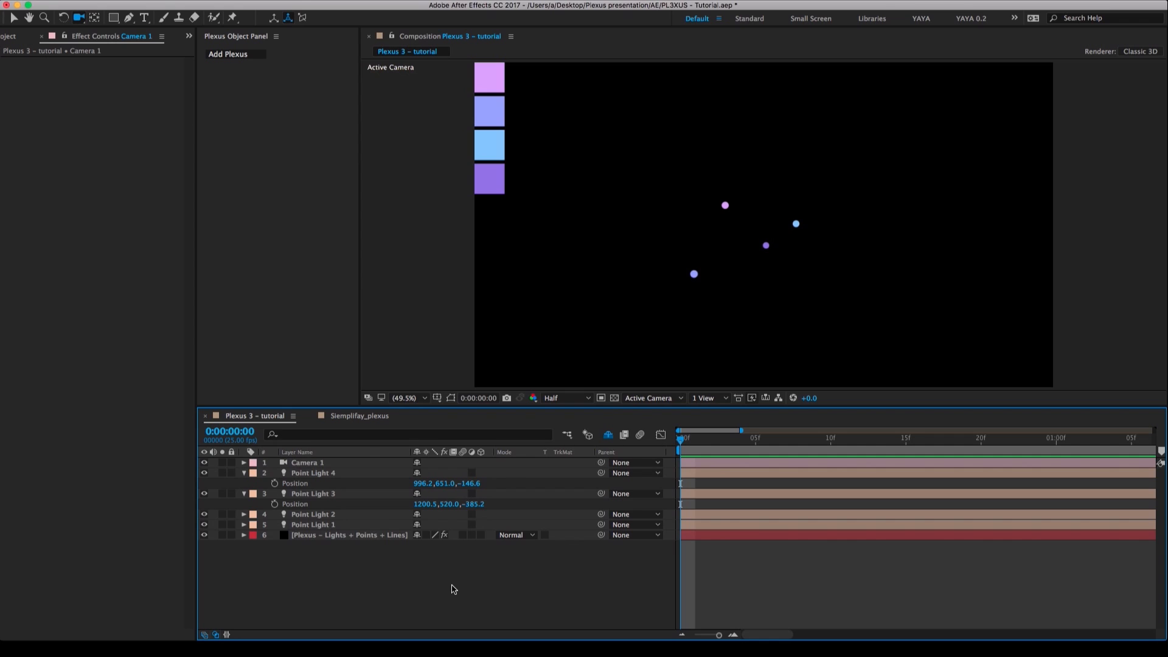
{"action": "key", "text": "super+s"}
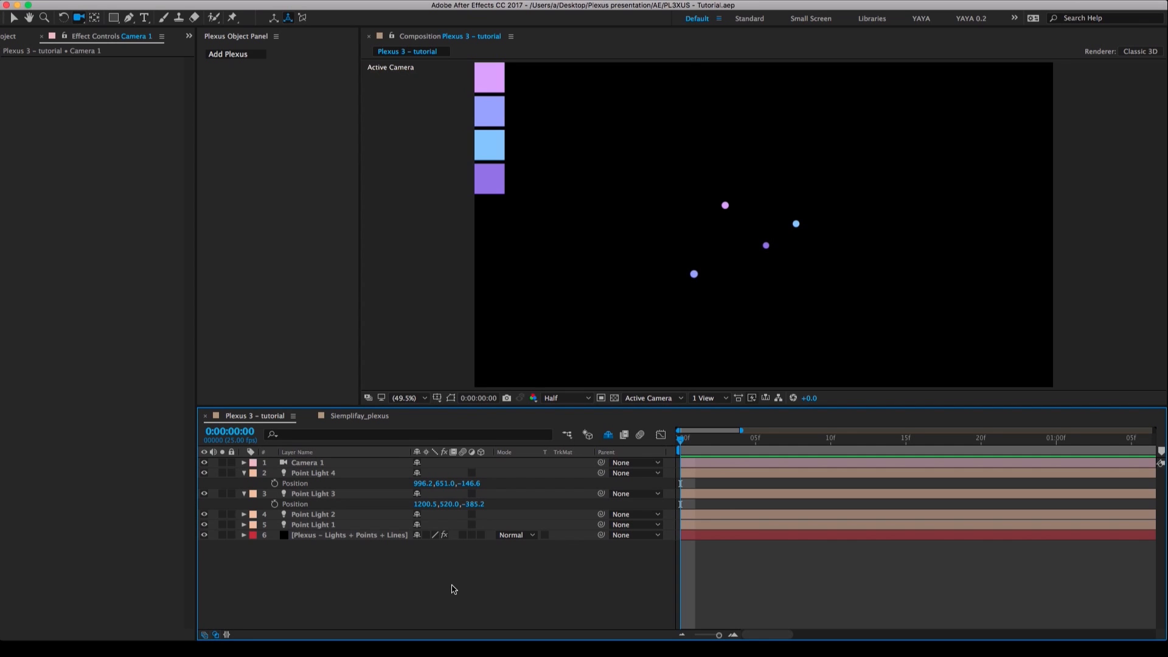
Add a Lines renderer to the Plexus - Lights + Points + Lines layer and set its Maximum Distance to 800.
{"action": "left_click", "coordinate": [315, 538]}
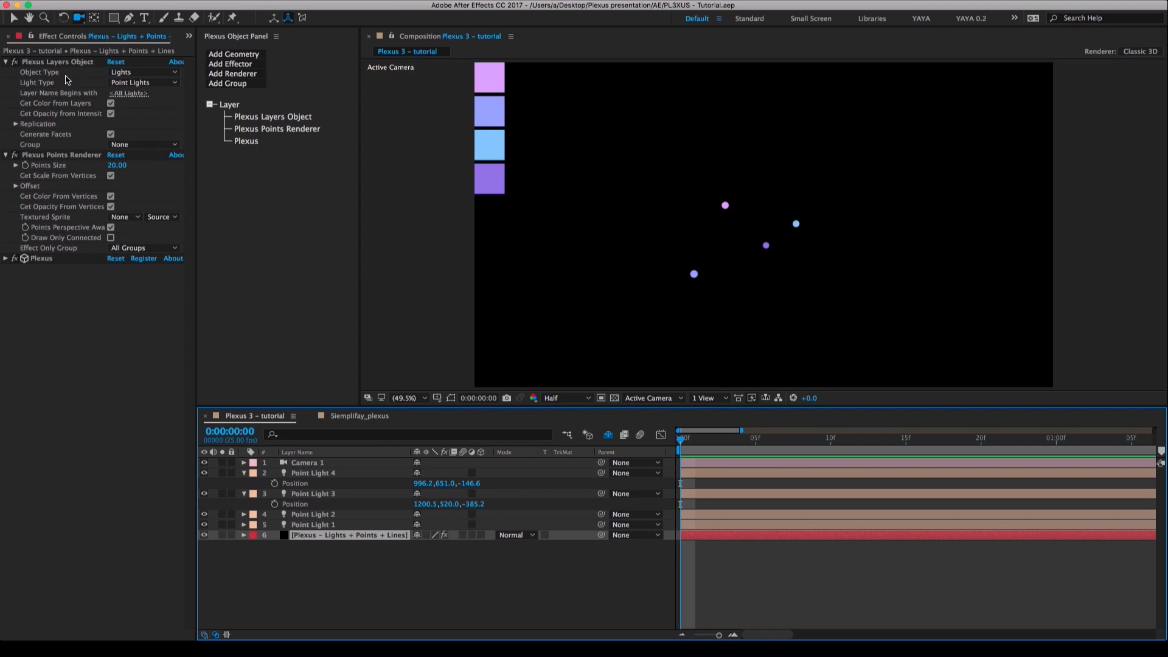
{"action": "left_click", "coordinate": [44, 63]}
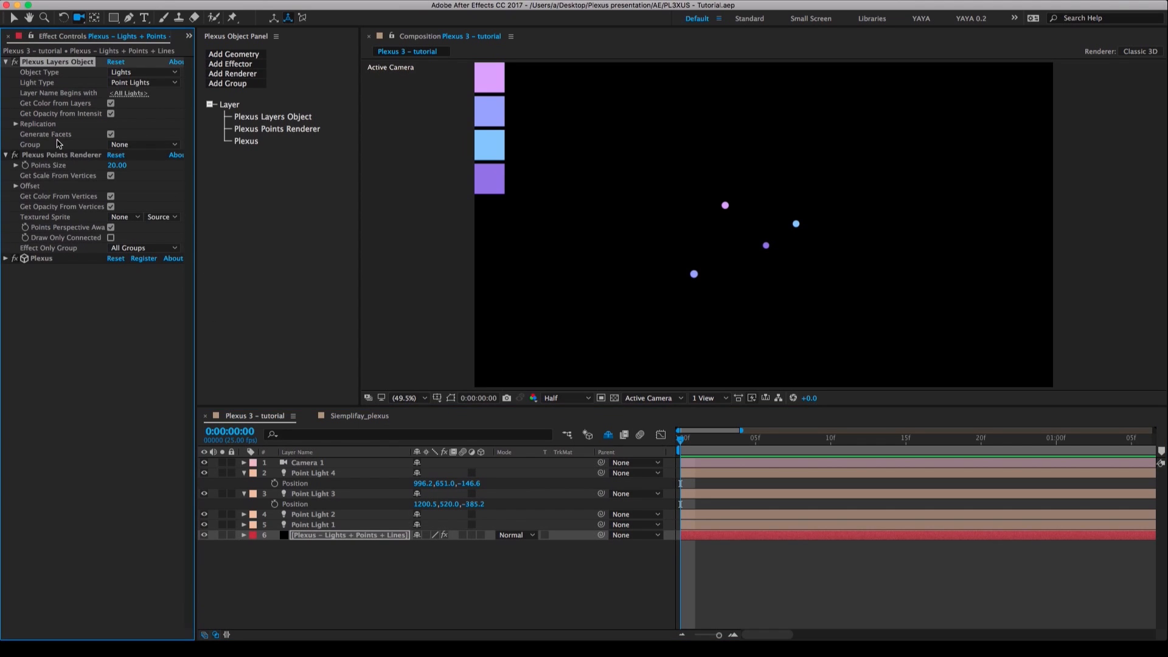
{"action": "left_click", "coordinate": [58, 157]}
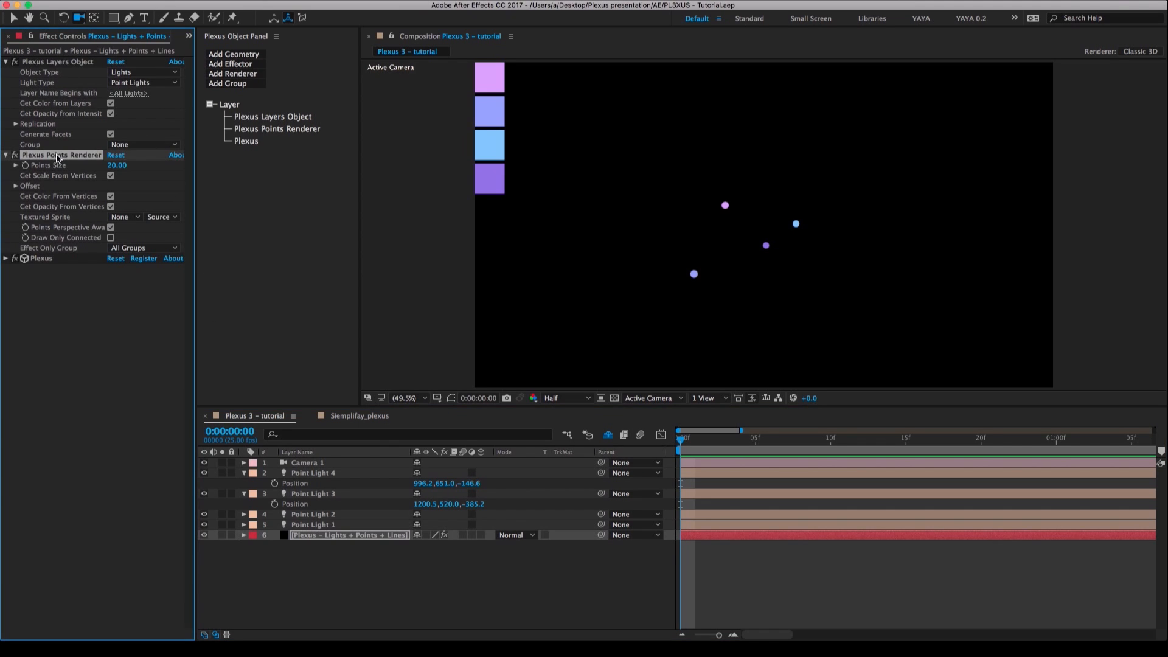
{"action": "left_click", "coordinate": [244, 74]}
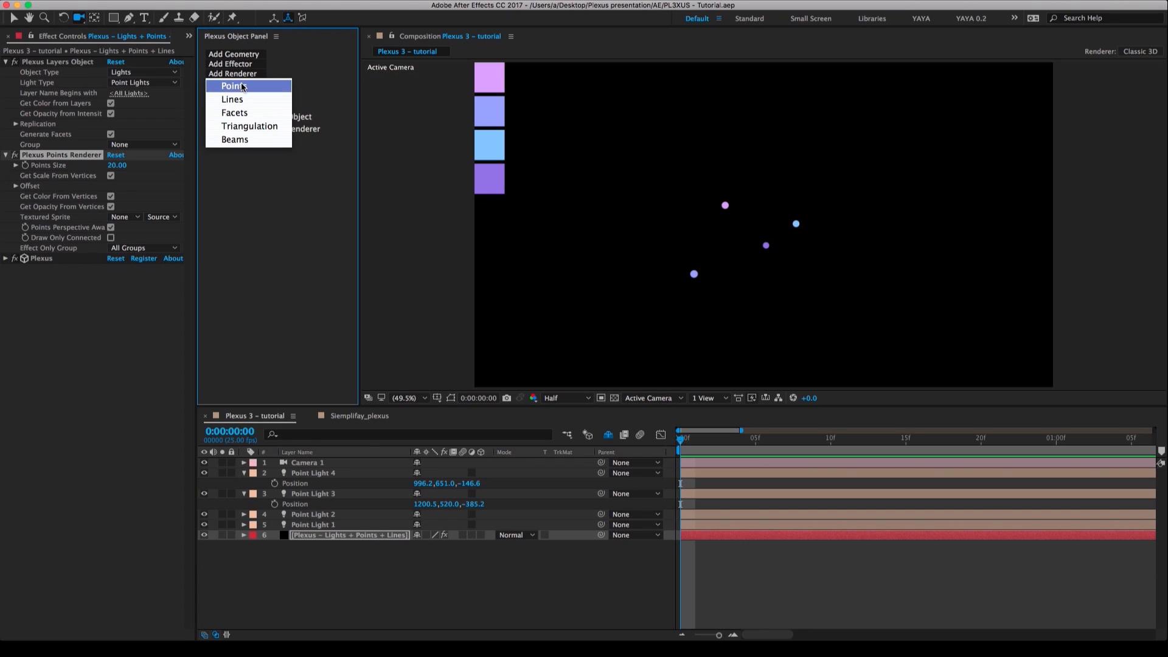
{"action": "left_click", "coordinate": [240, 98]}
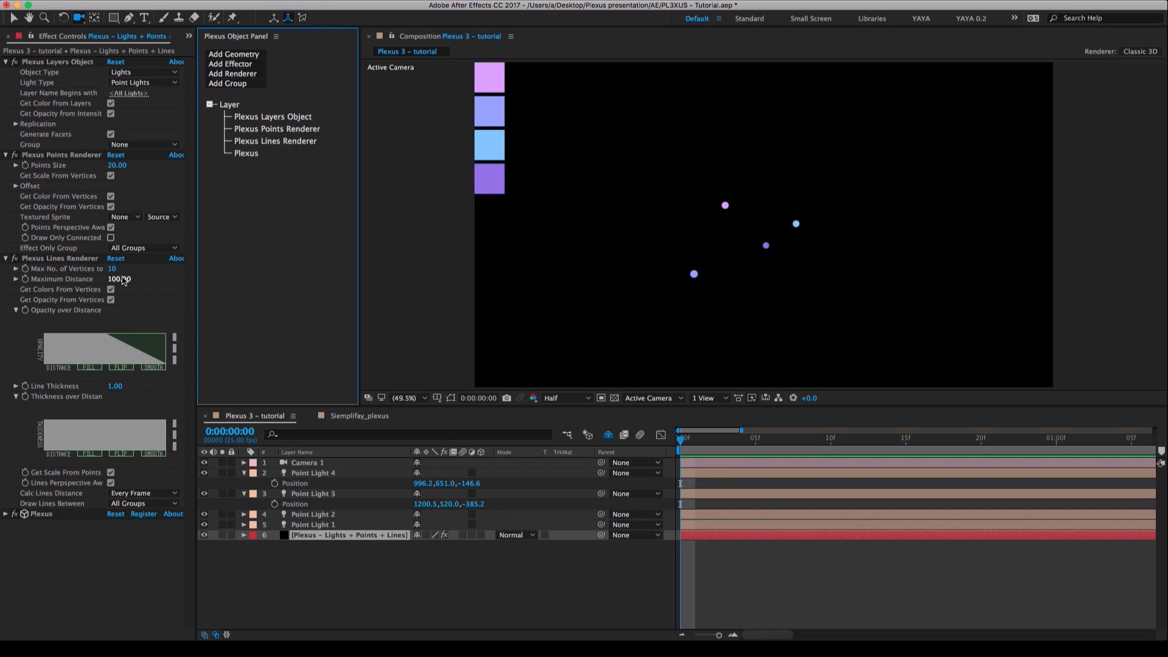
{"action": "left_click_drag", "start_coordinate": [122, 279], "coordinate": [161, 279]}
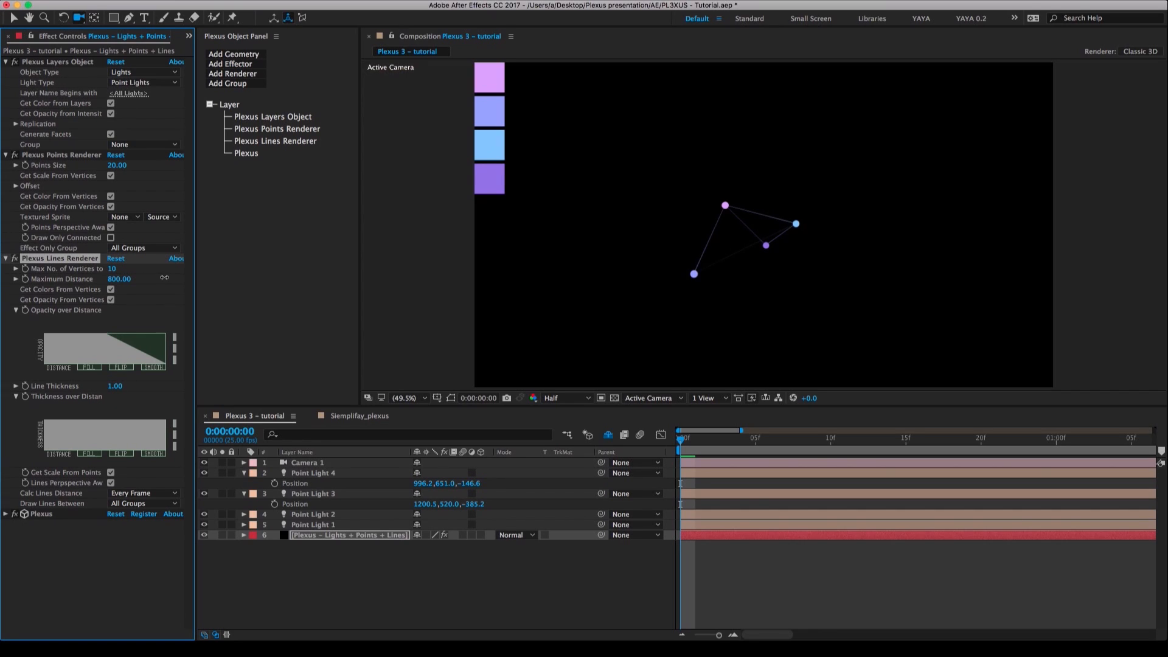
Move the camera closer to the network and reposition Point Light 4 to about 814, 471, 211 and Point Light 3 to about 1108, 520, -375.
{"action": "left_click_drag", "start_coordinate": [733, 234], "coordinate": [730, 217]}
{"action": "left_click_drag", "start_coordinate": [694, 257], "coordinate": [696, 253]}
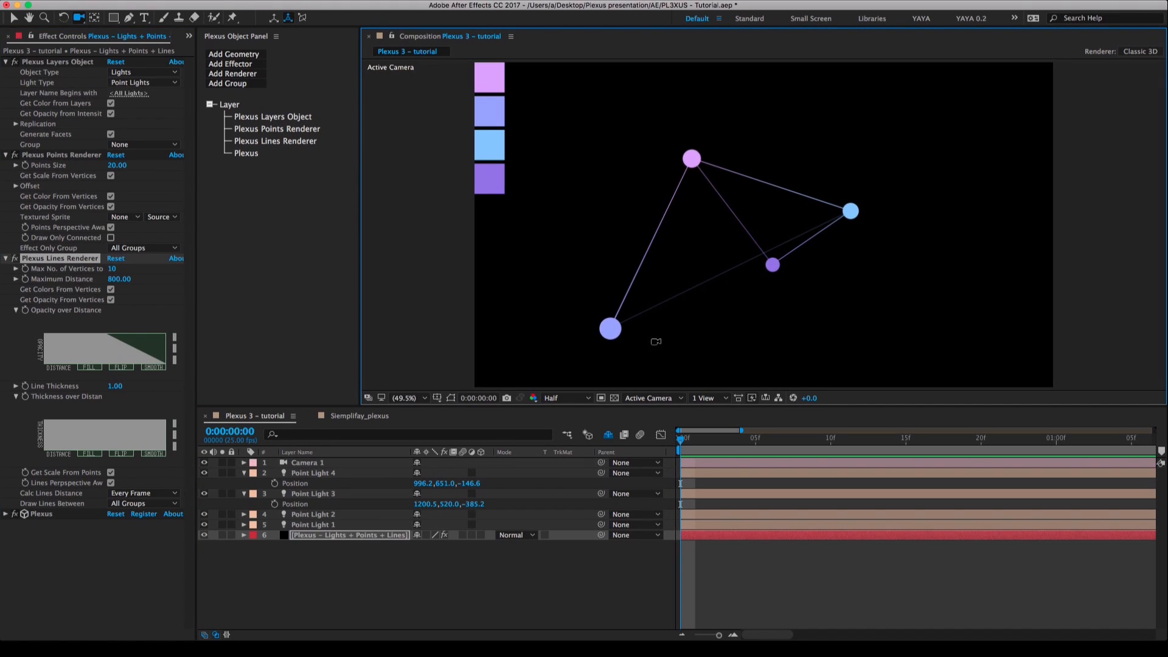
{"action": "mouse_move", "coordinate": [772, 311]}
{"action": "left_mouse_down"}
{"action": "mouse_move", "coordinate": [685, 316]}
{"action": "mouse_move", "coordinate": [769, 311]}
{"action": "left_mouse_up"}
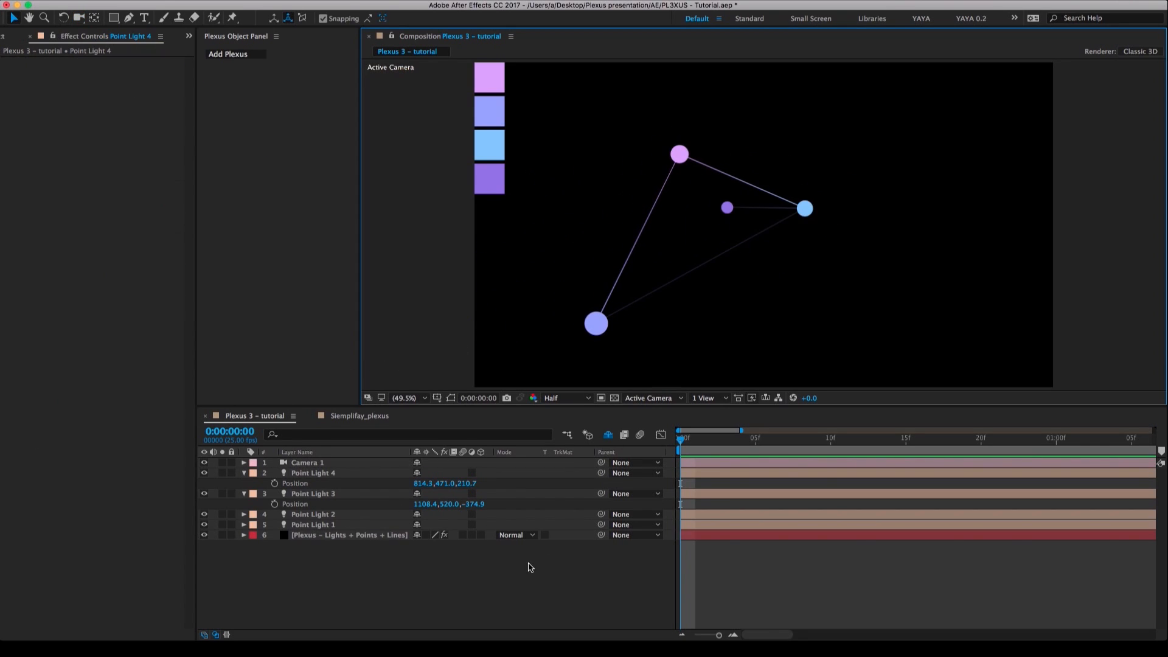
{"action": "left_click", "coordinate": [527, 572]}
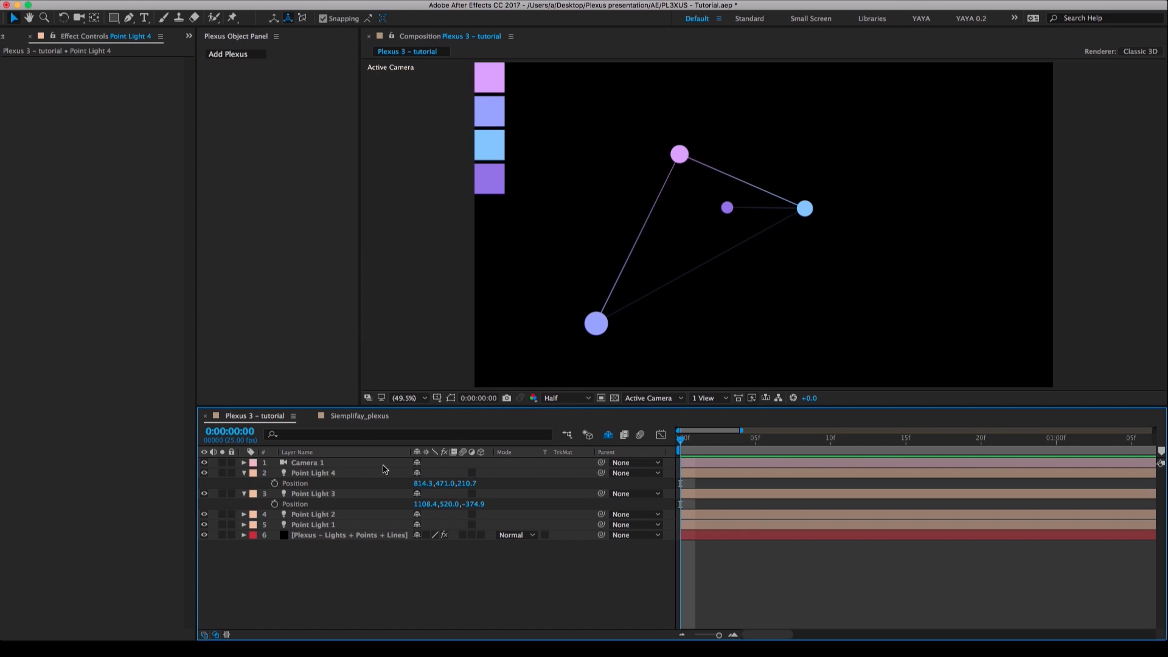
Create a new composition Comp 1 with the HDTV 1080 25 preset, 1920 x 1080 px, and a duration of 0:00:07:11.
{"action": "left_click", "coordinate": [356, 416]}
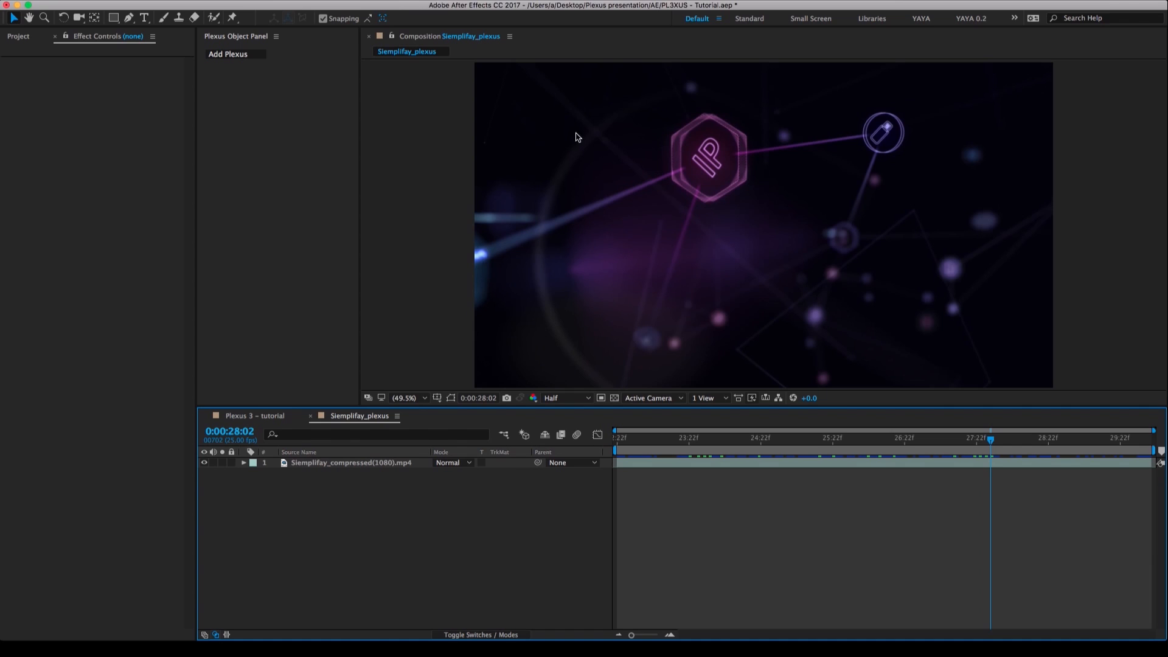
{"action": "left_click", "coordinate": [204, 1]}
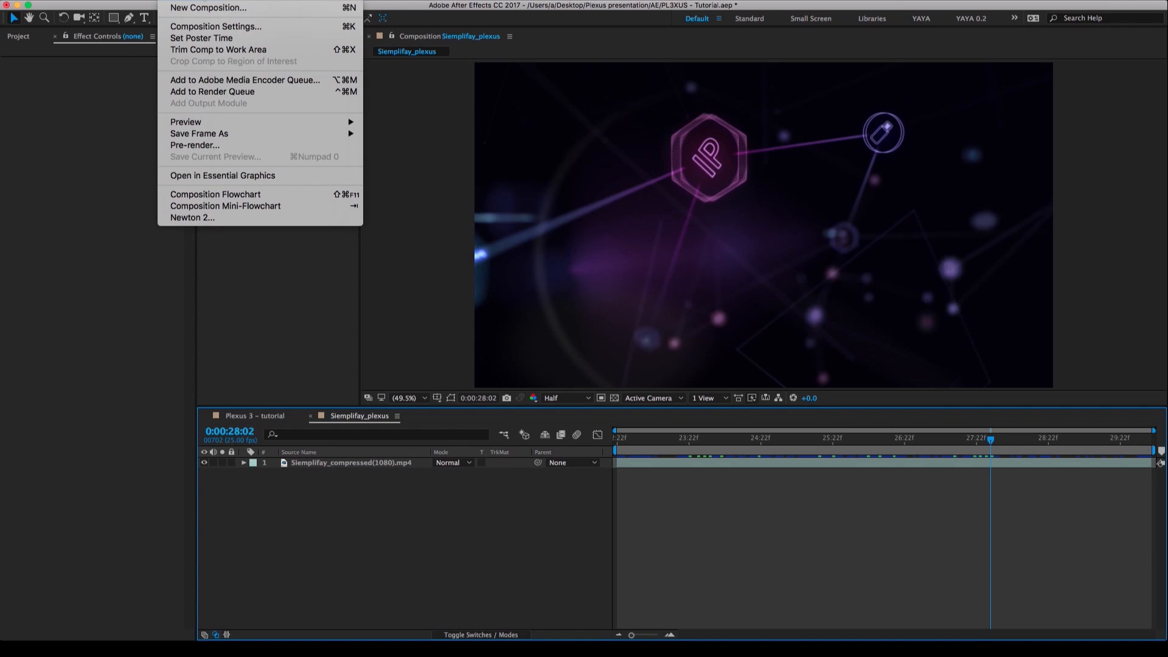
{"action": "left_click", "coordinate": [204, 8]}
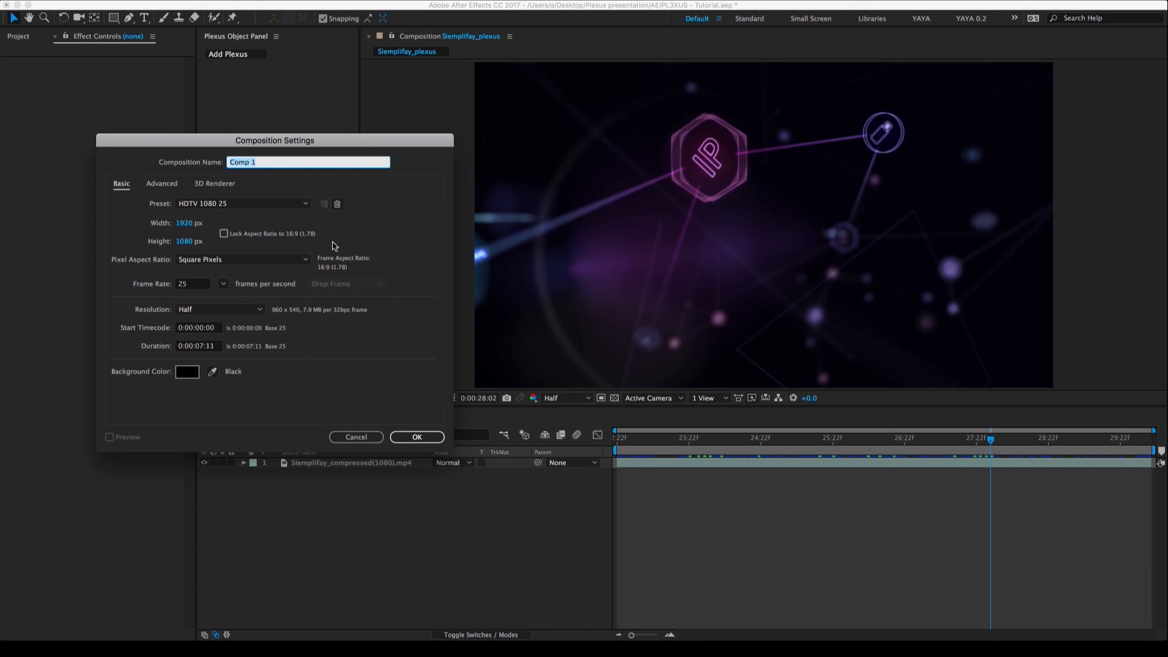
{"action": "left_click", "coordinate": [418, 444]}
{"action": "left_click", "coordinate": [425, 437]}
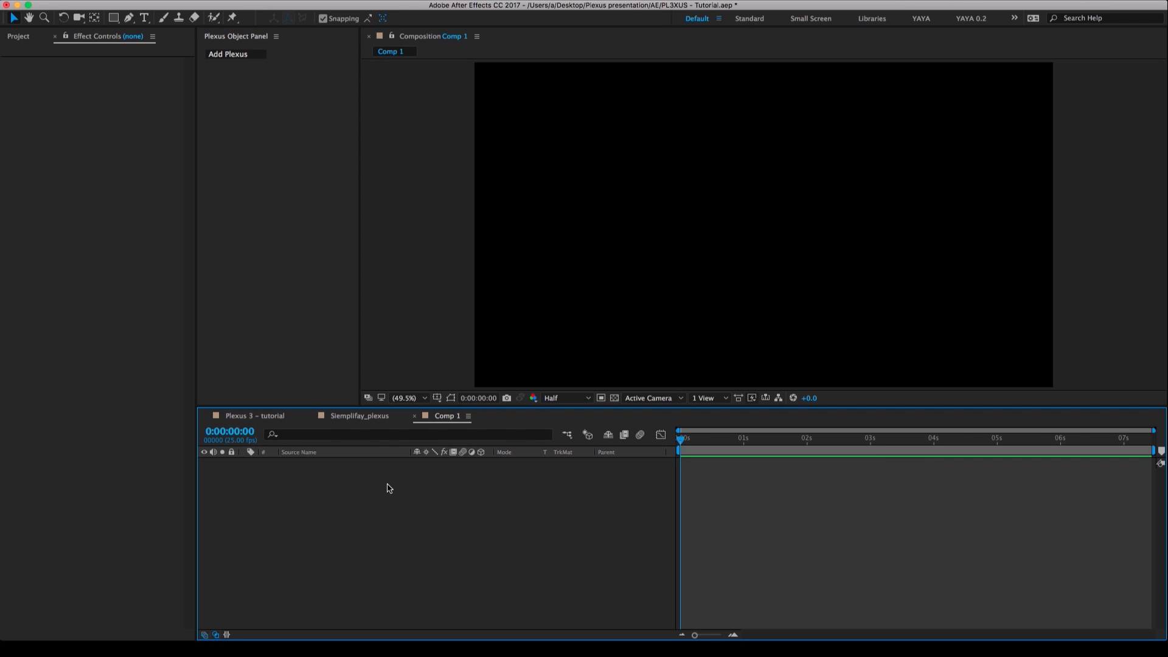
Create a composition-sized black solid named Plexus - Object 1 in Comp 1.
{"action": "right_click", "coordinate": [419, 491]}
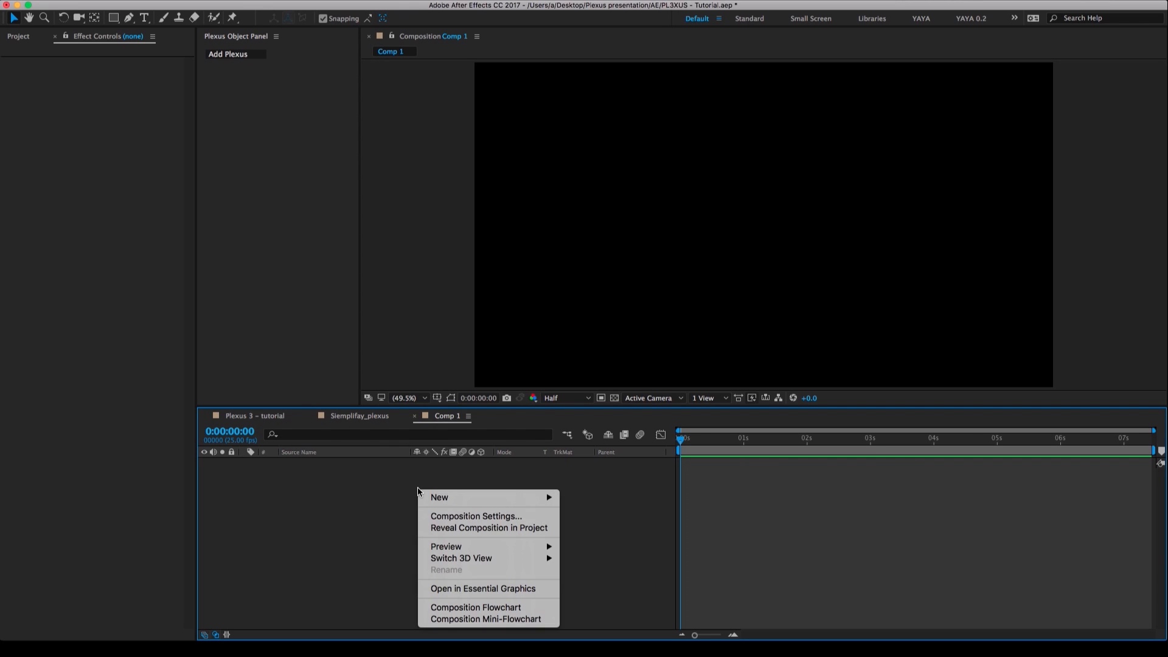
{"action": "mouse_move", "coordinate": [474, 497]}
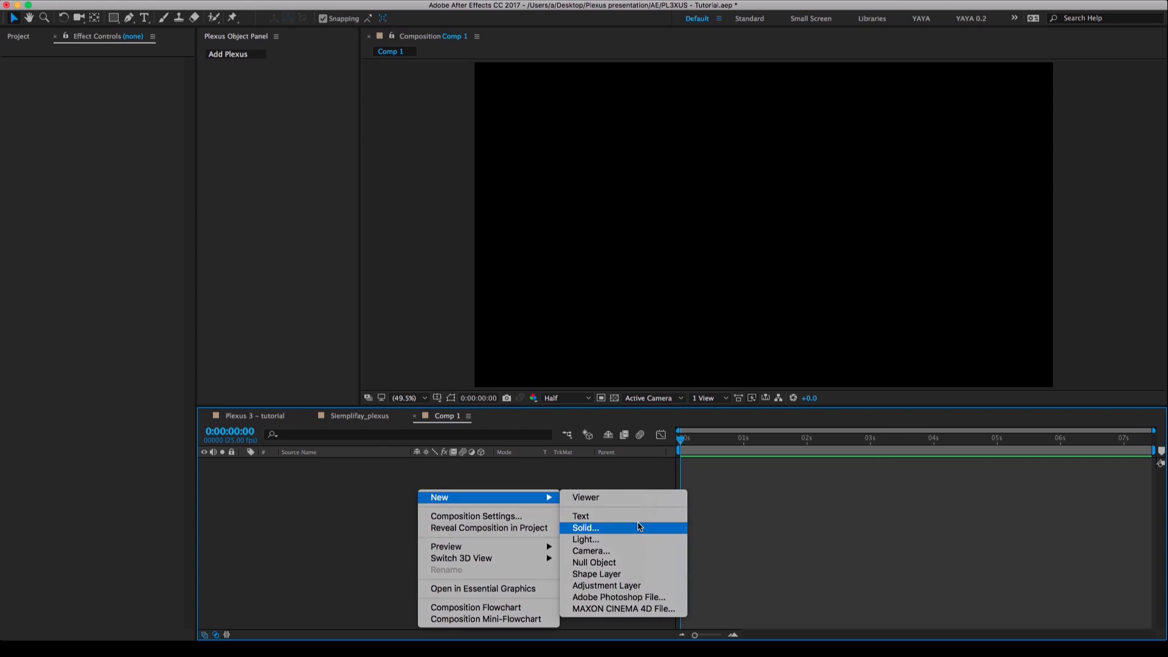
{"action": "left_click", "coordinate": [639, 526]}
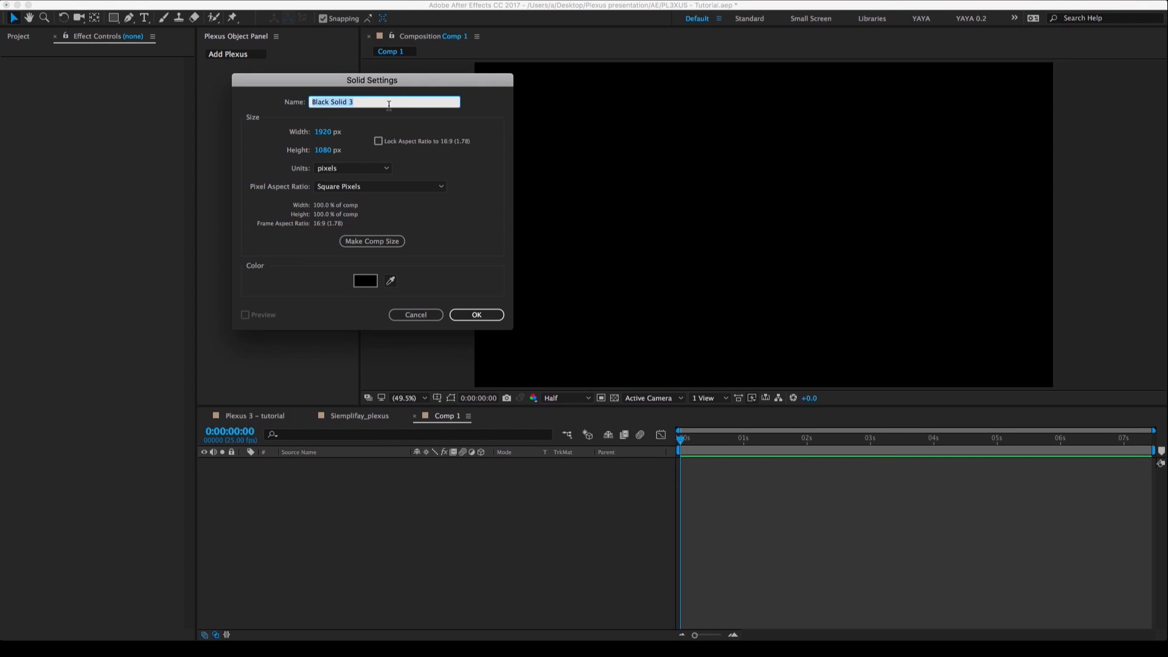
{"action": "type", "text": "Plexus - Object 1"}
{"action": "key", "text": "Return"}
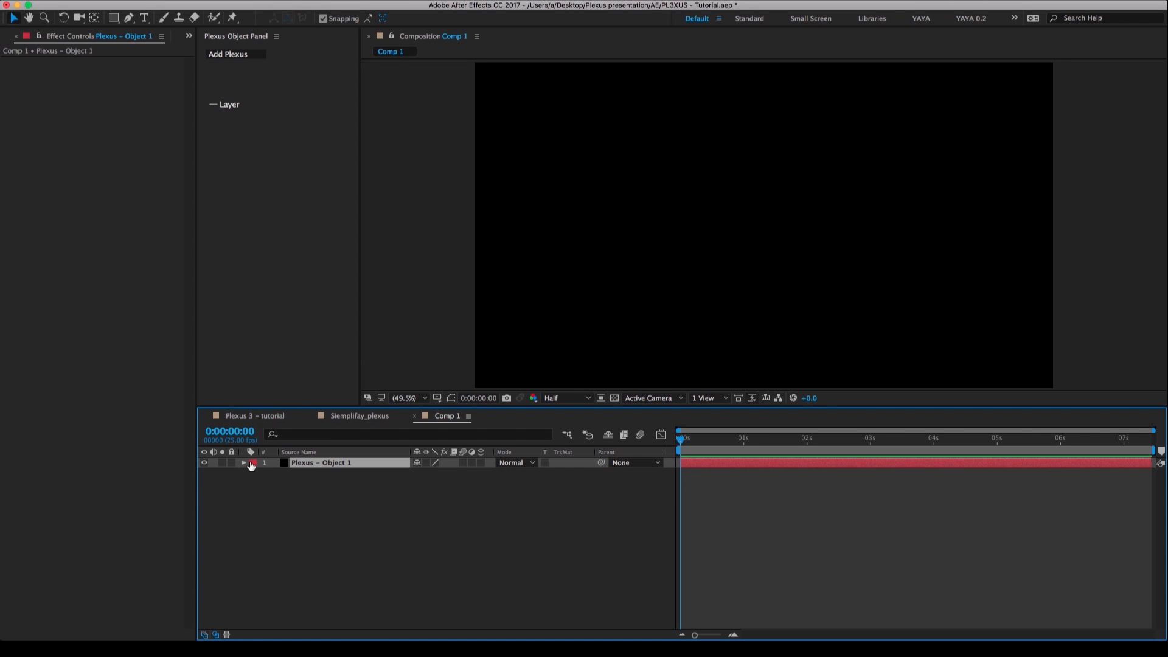
Apply Plexus to the Plexus - Object 1 solid and add Paths geometry to it.
{"action": "left_click", "coordinate": [252, 462]}
{"action": "left_click", "coordinate": [238, 480]}
{"action": "left_click", "coordinate": [232, 56]}
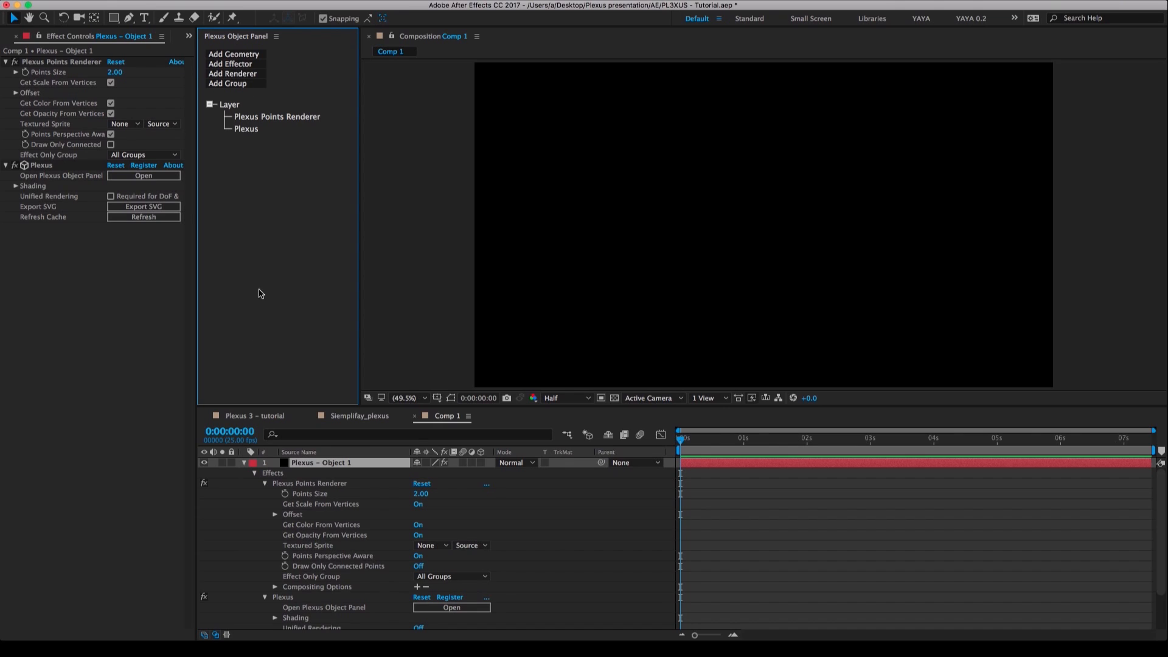
{"action": "left_click", "coordinate": [245, 462]}
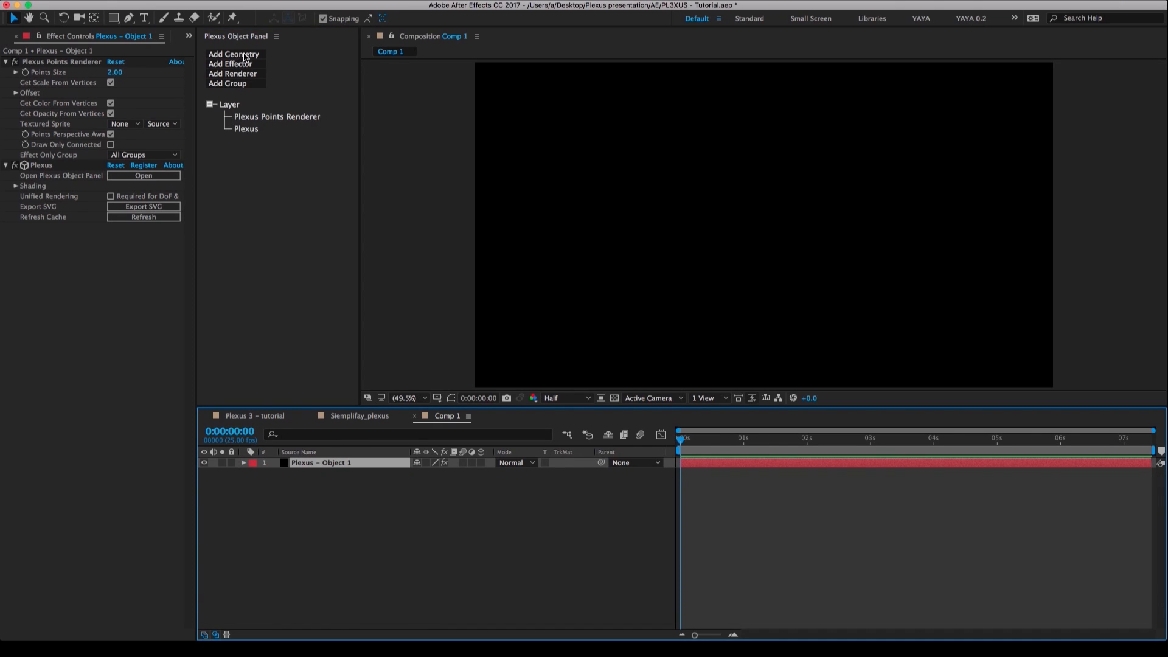
{"action": "left_click", "coordinate": [247, 55]}
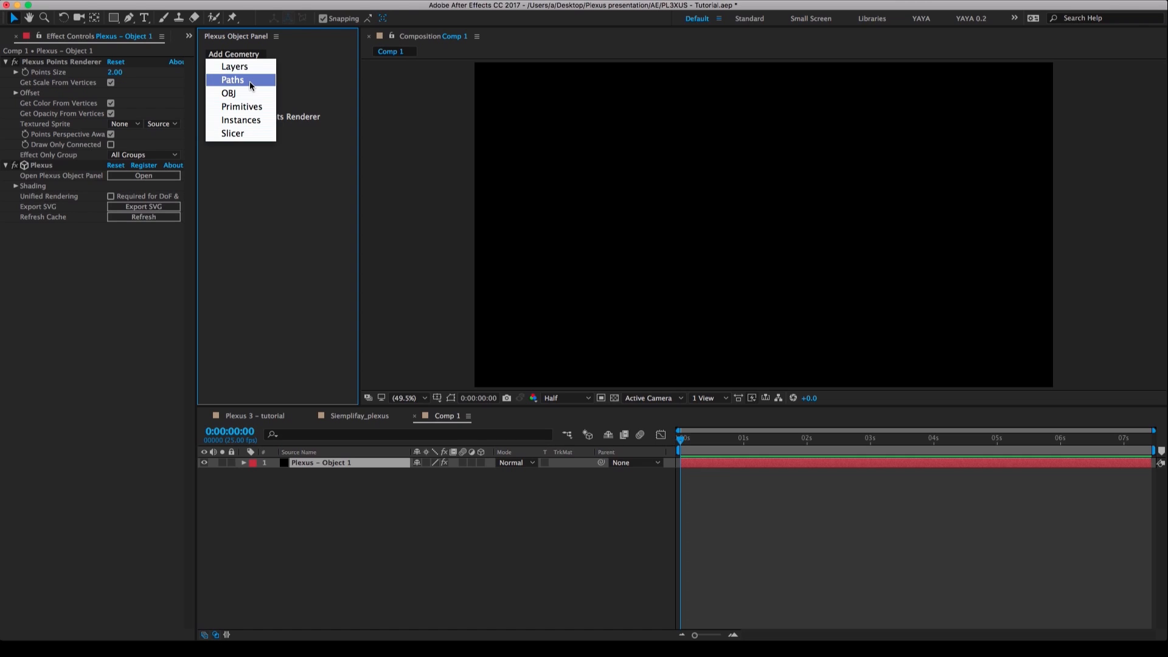
{"action": "left_click", "coordinate": [250, 81]}
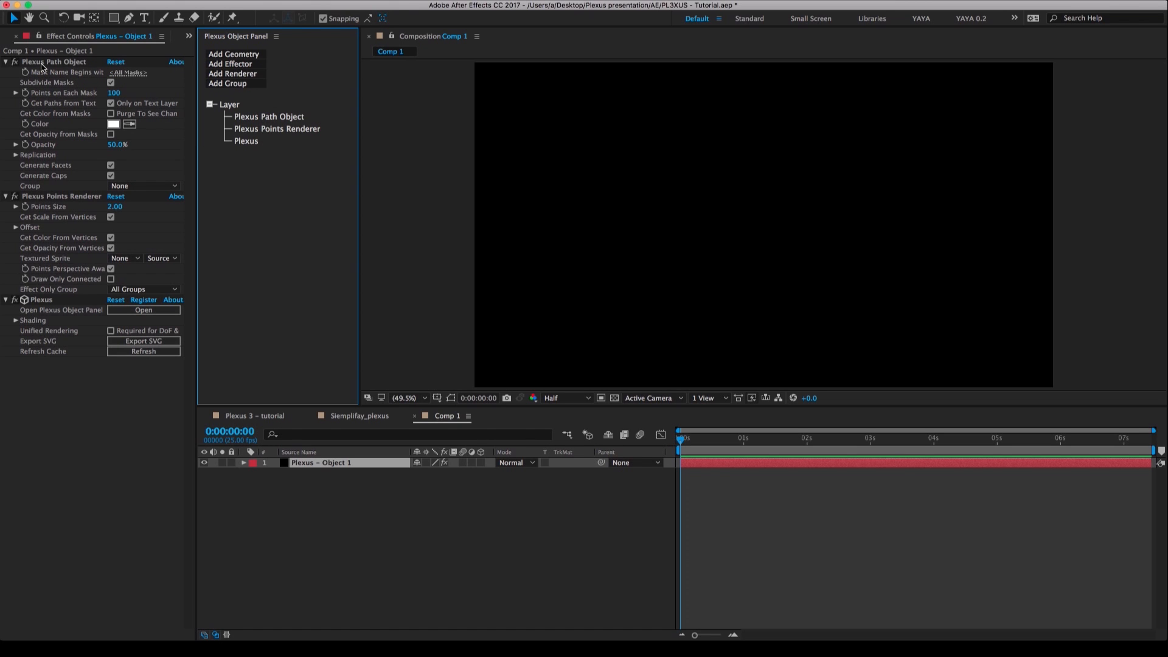
{"action": "left_click", "coordinate": [41, 63]}
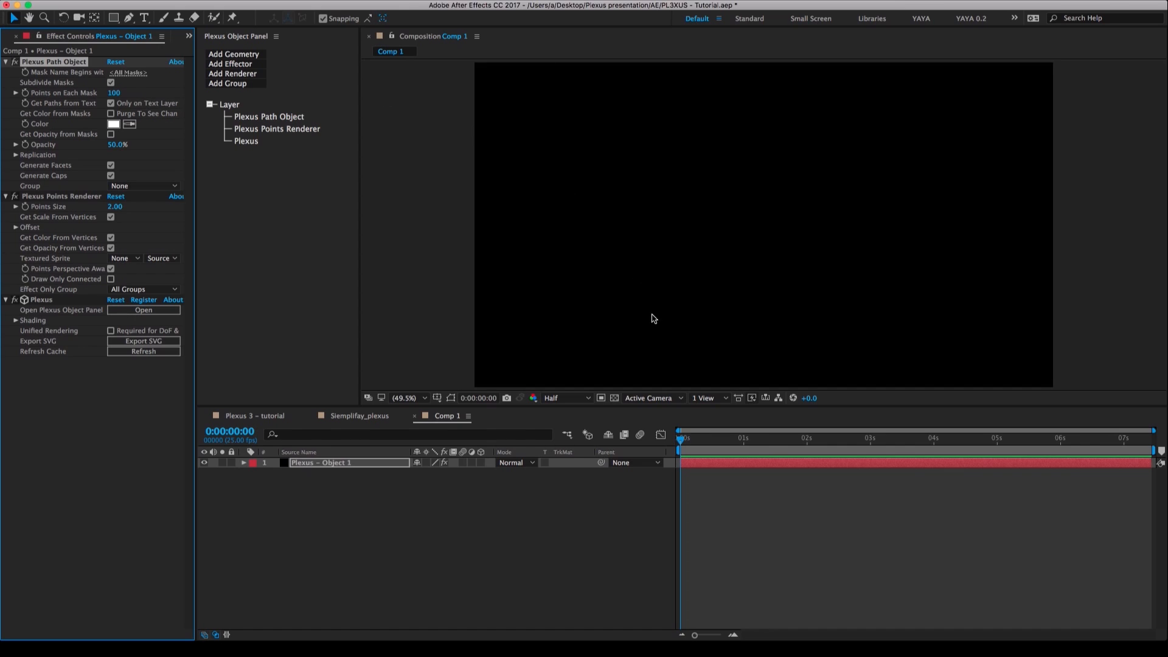
Draw a small upright hexagon mask with the Polygon tool around the centre of the Plexus - Object 1 layer.
{"action": "left_click", "coordinate": [336, 464]}
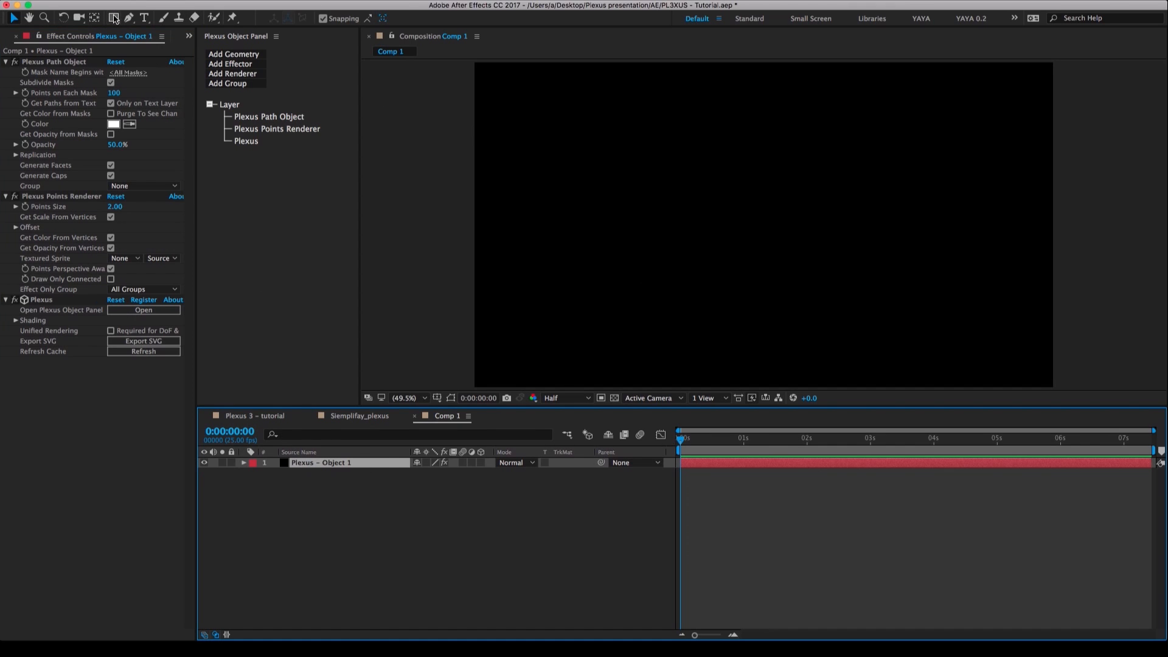
{"action": "left_click_drag", "start_coordinate": [113, 17], "coordinate": [156, 52]}
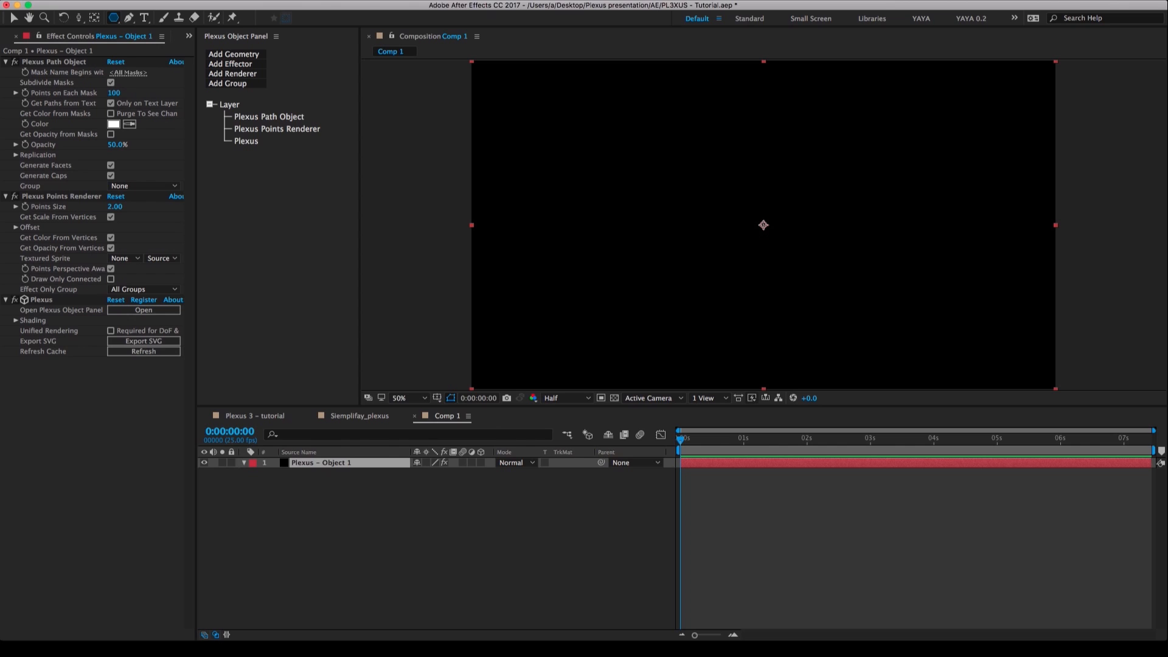
{"action": "left_click_drag", "start_coordinate": [763, 225], "coordinate": [781, 245]}
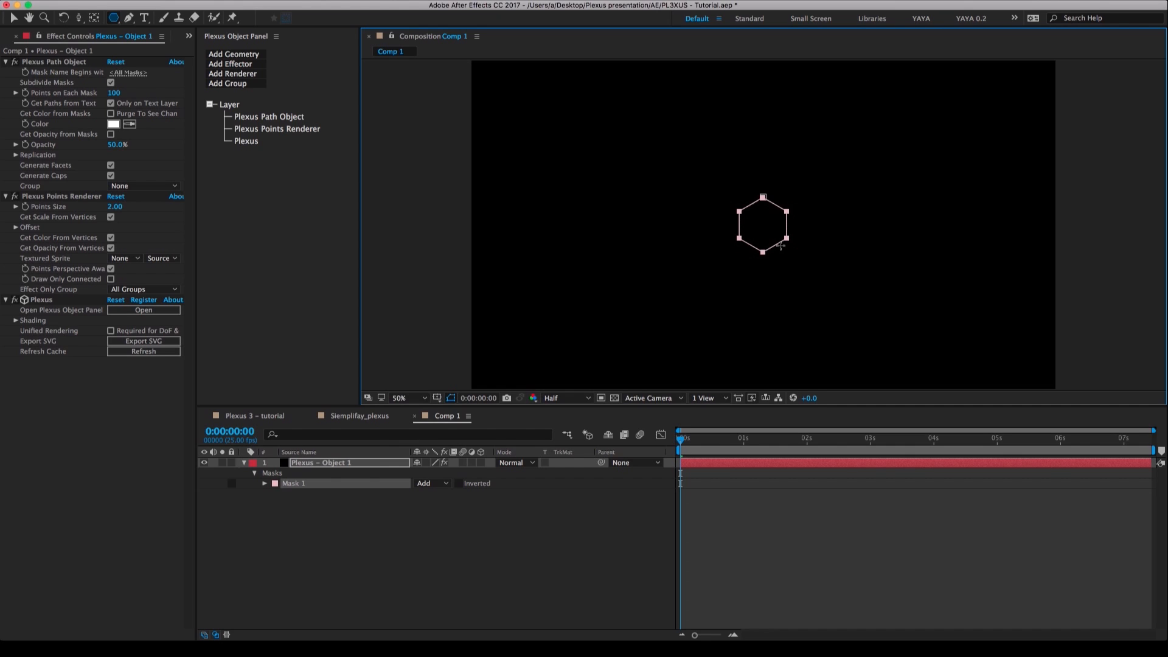
{"action": "left_click_drag", "start_coordinate": [780, 246], "coordinate": [781, 245]}
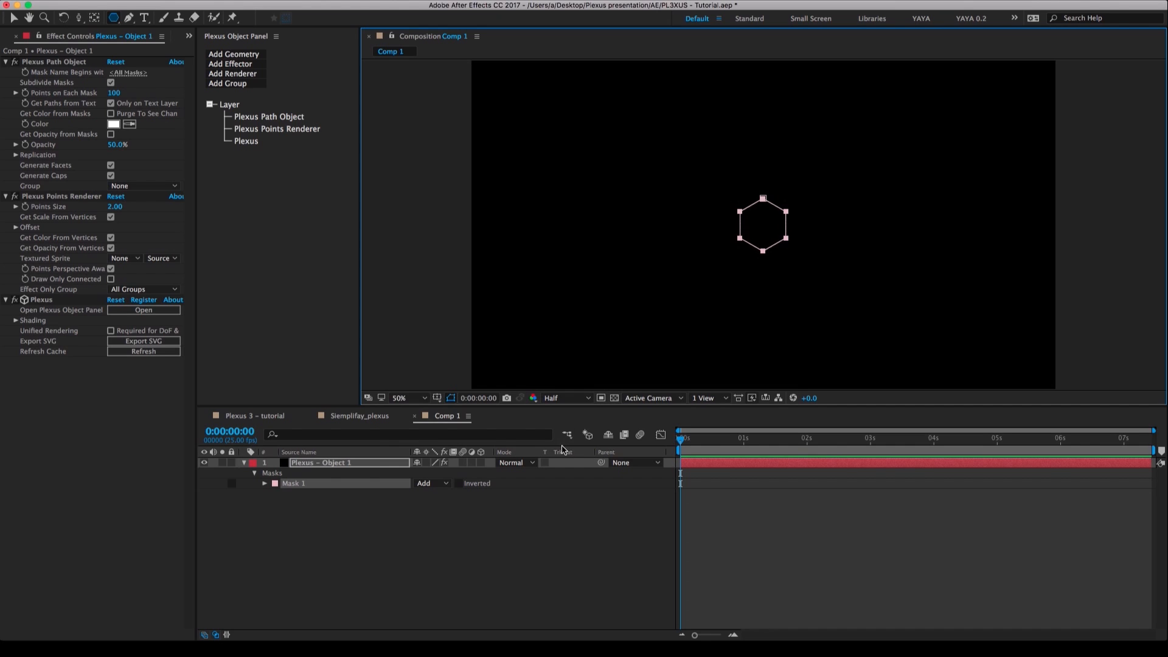
Create a camera in Comp 1 and dolly it in towards the hexagon, ending with the Plexus - Object 1 layer selected.
{"action": "right_click", "coordinate": [365, 527]}
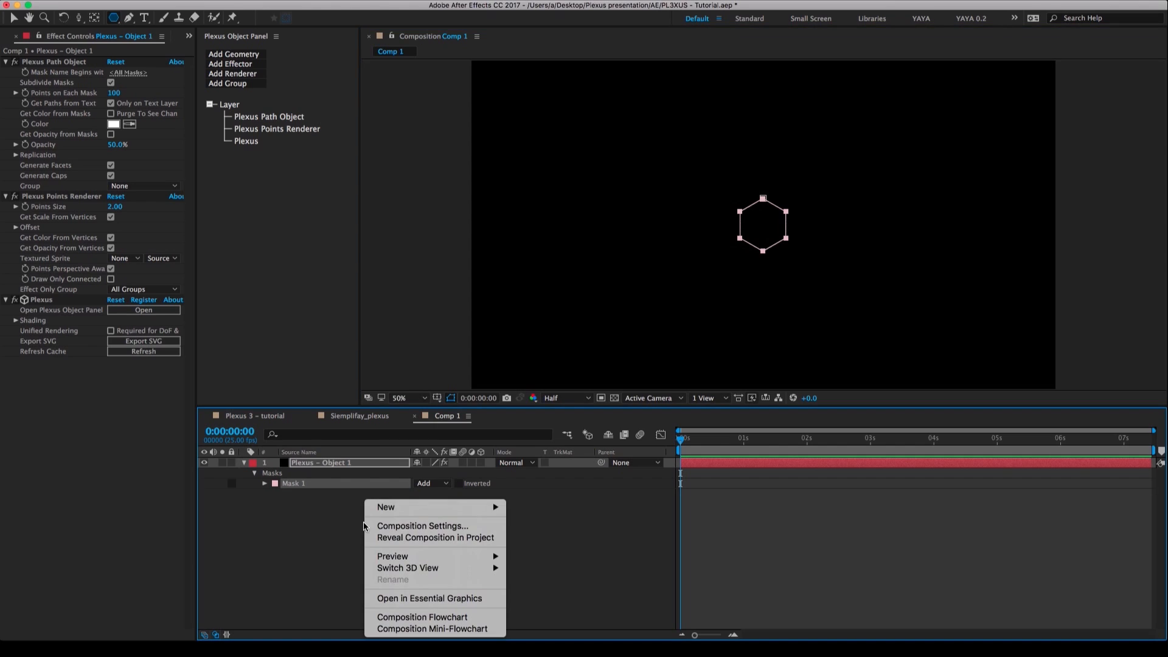
{"action": "mouse_move", "coordinate": [408, 508]}
{"action": "left_click", "coordinate": [560, 560]}
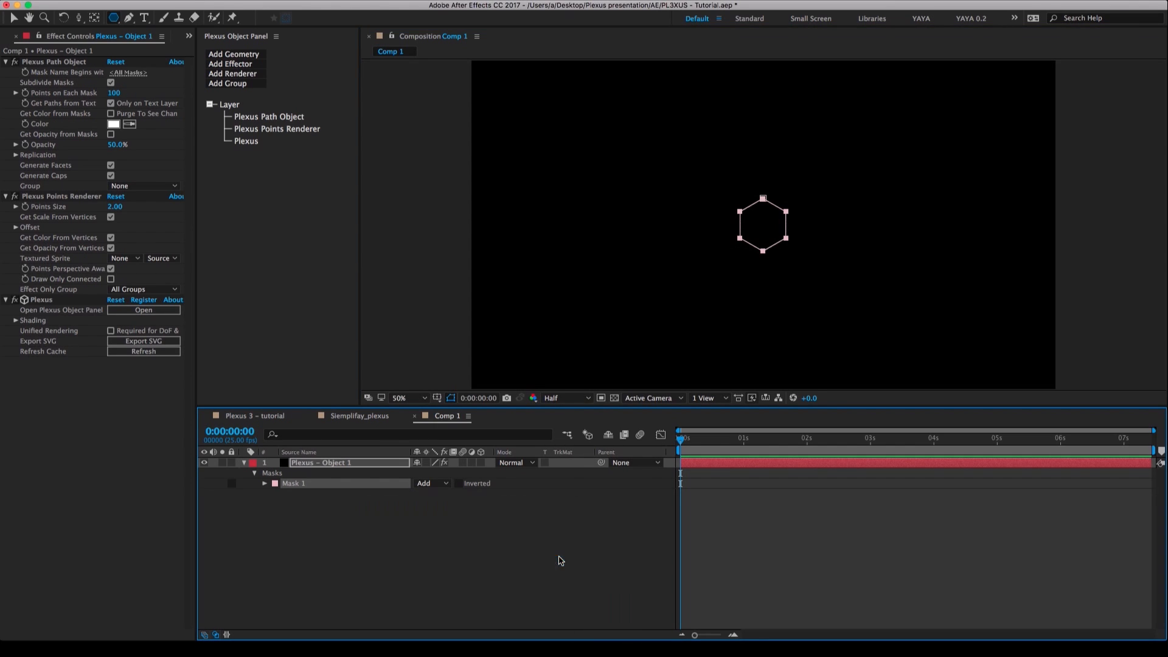
{"action": "left_click", "coordinate": [610, 440]}
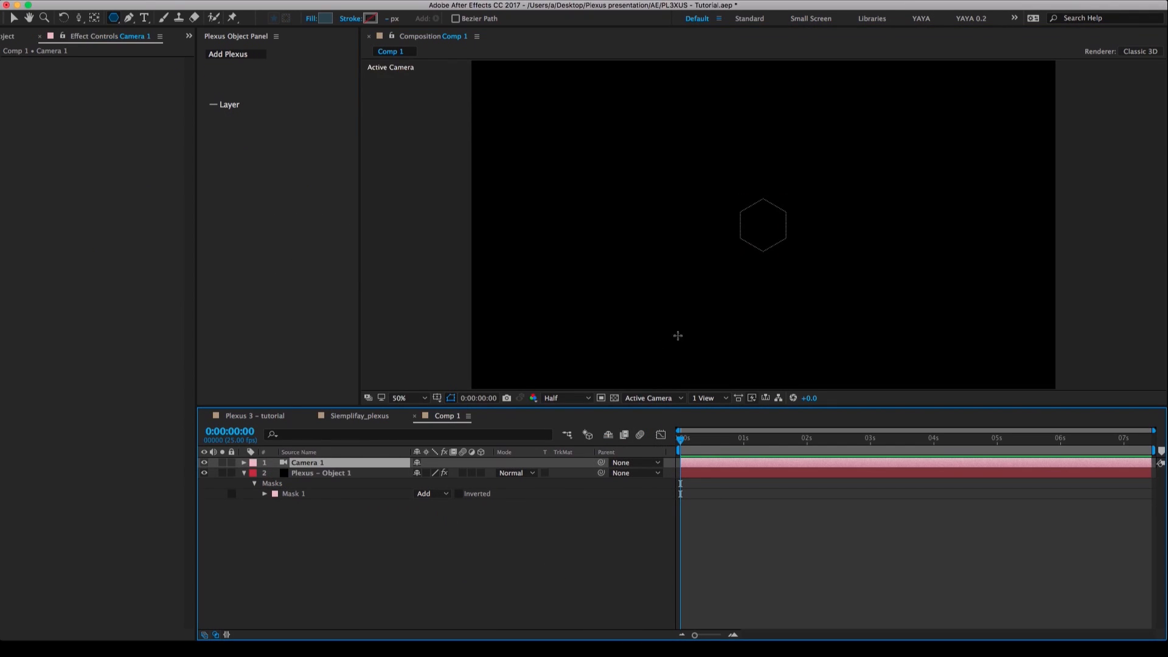
{"action": "key", "text": "c"}
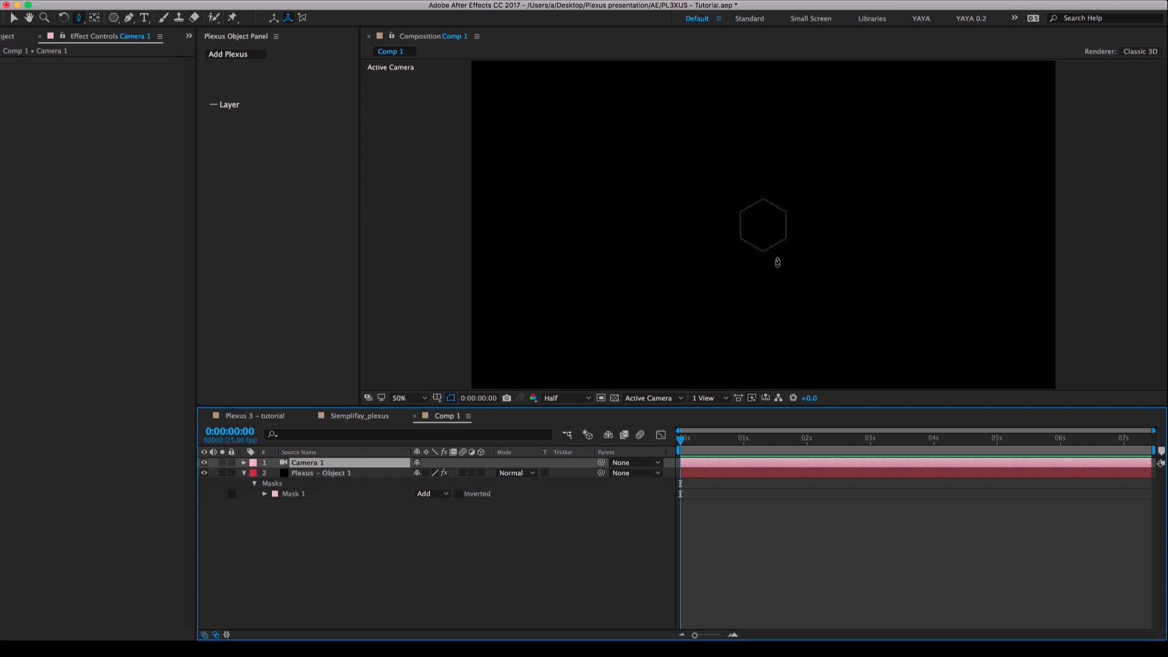
{"action": "left_click_drag", "start_coordinate": [777, 262], "coordinate": [760, 206]}
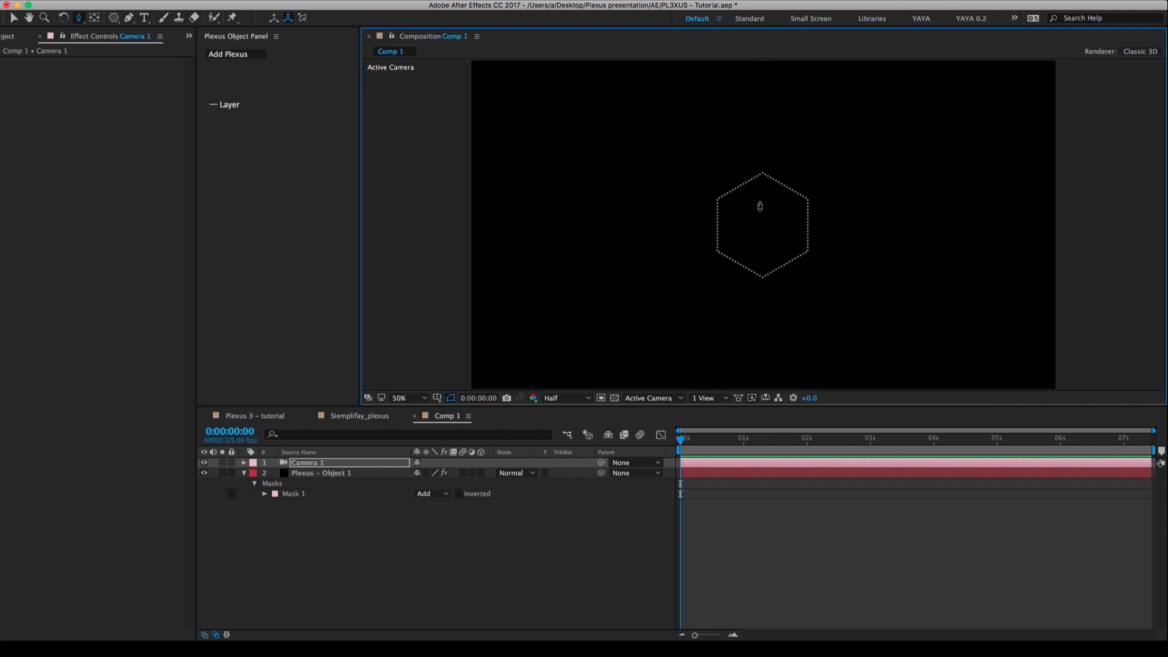
{"action": "left_click", "coordinate": [312, 473]}
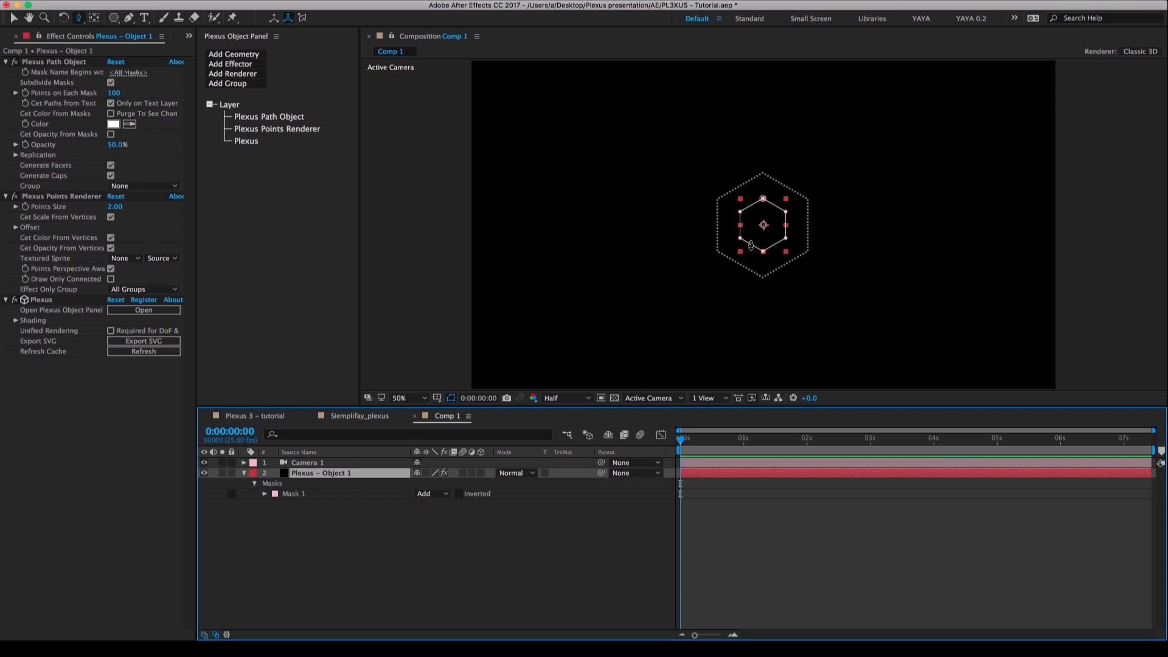
Orbit the camera around the dotted hexagon to view it in 3D, ending at a slight angle.
{"action": "left_click_drag", "start_coordinate": [749, 254], "coordinate": [818, 302]}
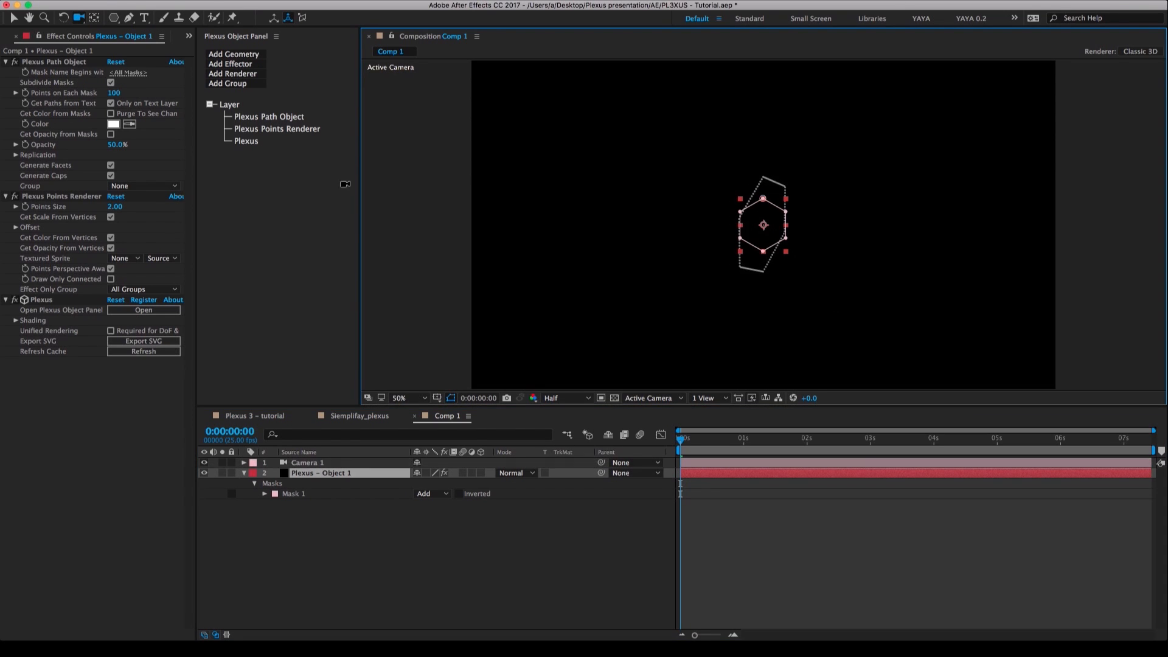
{"action": "left_click", "coordinate": [59, 199]}
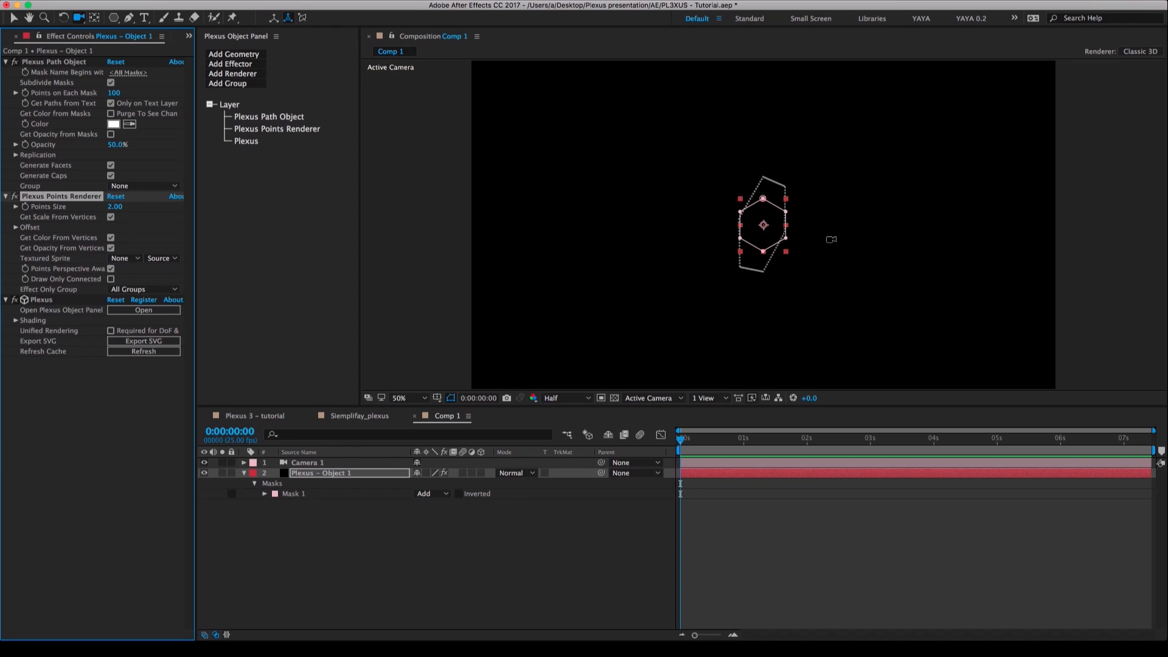
{"action": "left_click_drag", "start_coordinate": [796, 277], "coordinate": [758, 273]}
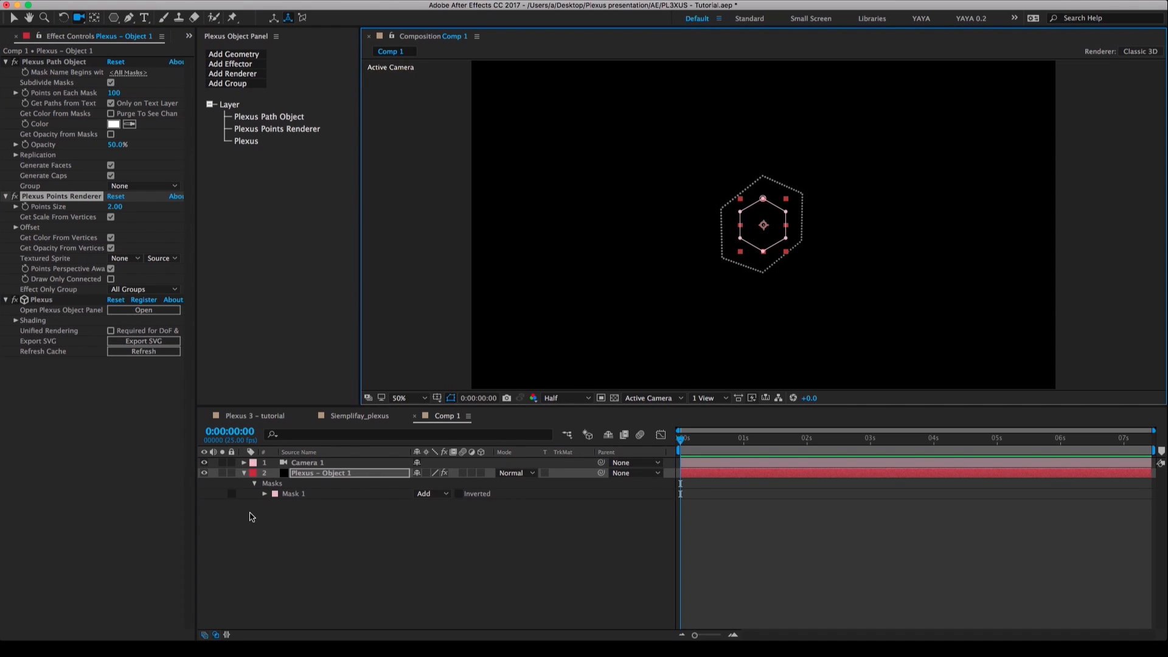
Try animating Mask 1's path with a keyframe at 0:00:00:00 and a free-transformed hexagon at 0:00:01:12.
{"action": "left_click", "coordinate": [266, 495]}
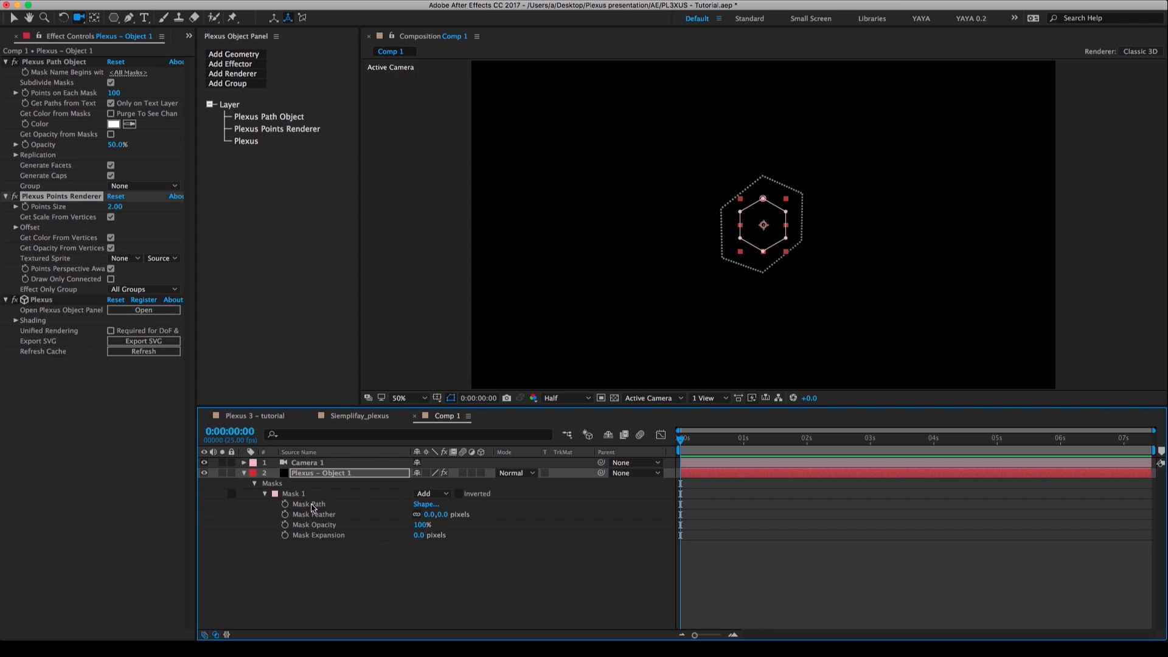
{"action": "left_click", "coordinate": [312, 505]}
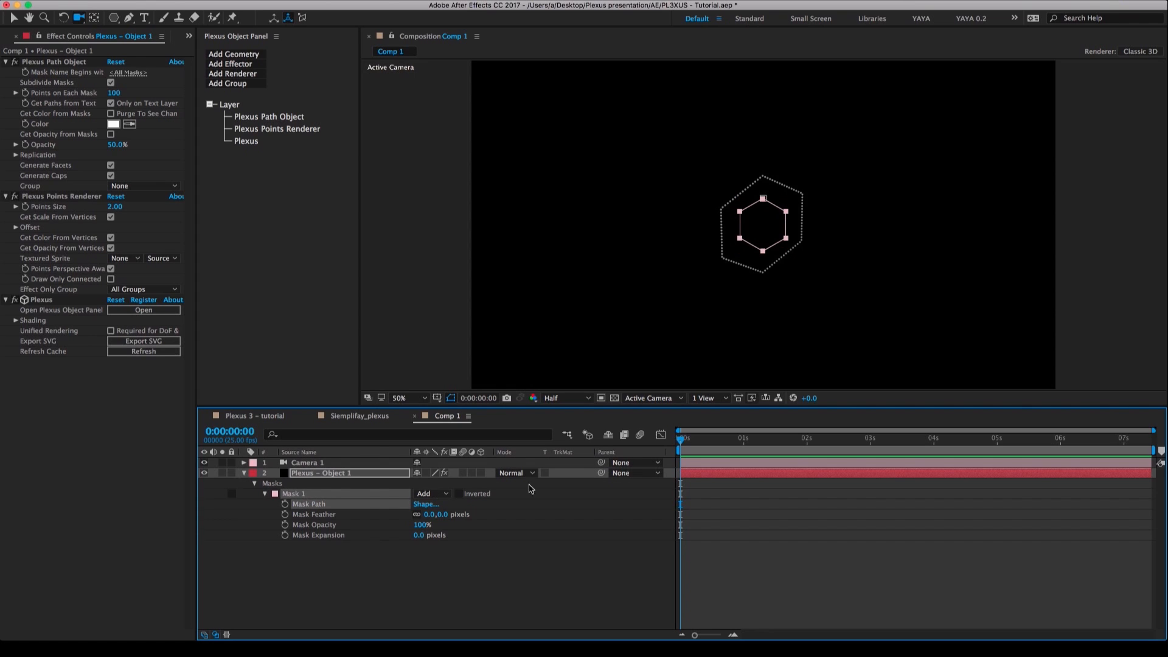
{"action": "left_click", "coordinate": [285, 504]}
{"action": "left_click_drag", "start_coordinate": [759, 439], "coordinate": [775, 440]}
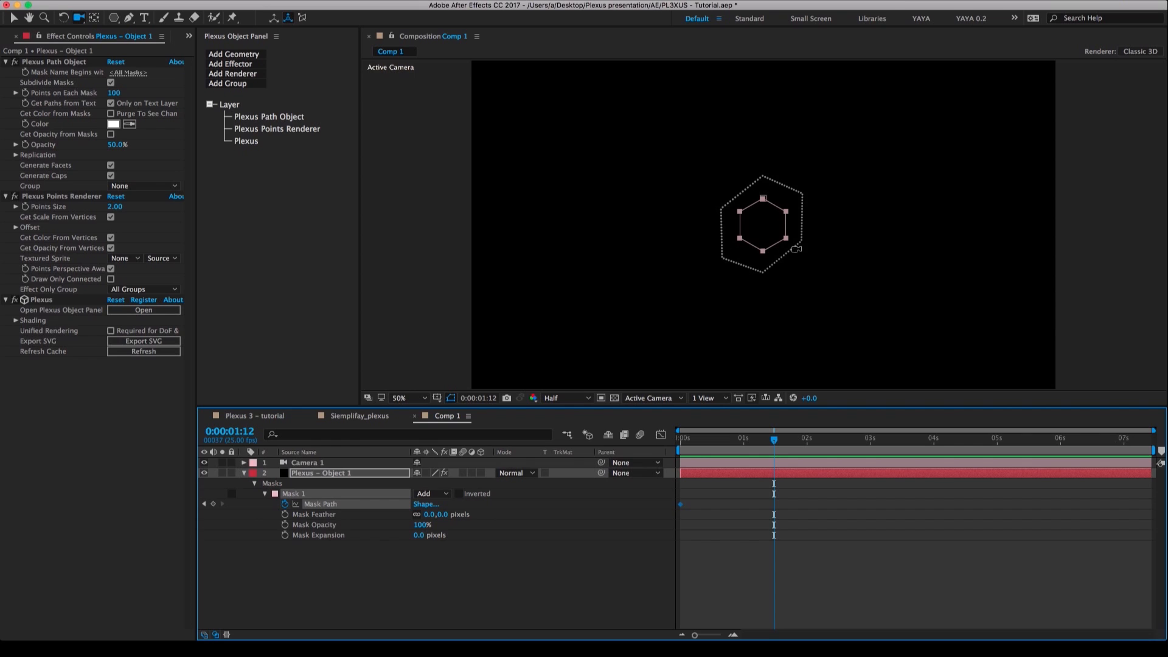
{"action": "key", "text": "v"}
{"action": "double_click", "coordinate": [770, 203]}
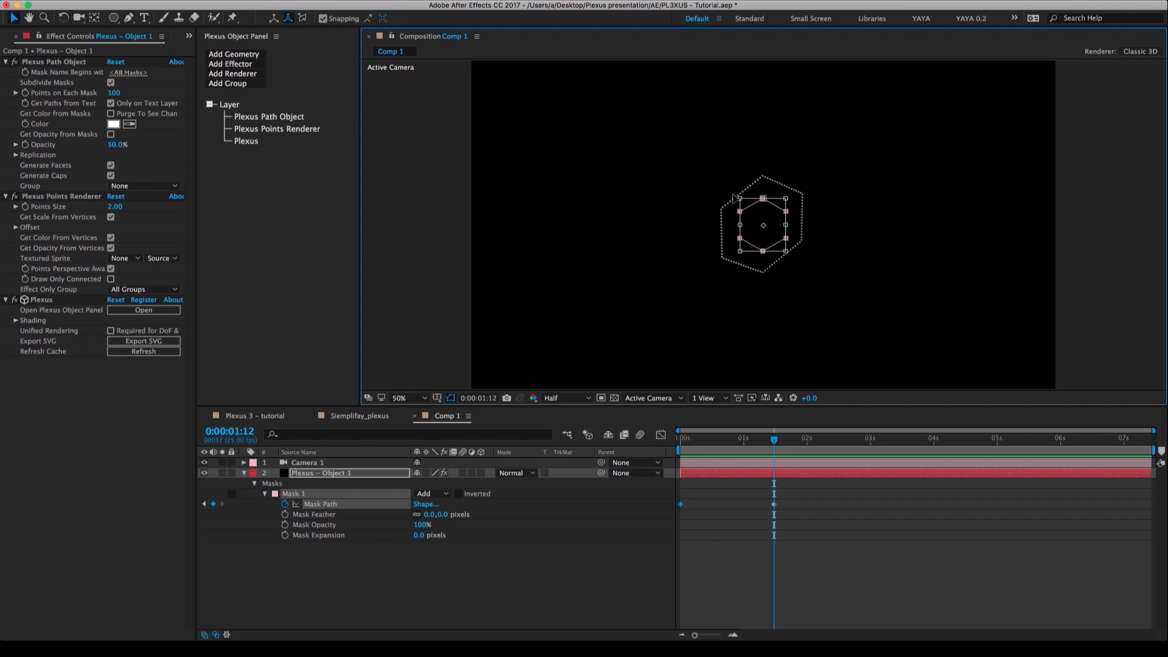
{"action": "left_click_drag", "start_coordinate": [733, 196], "coordinate": [724, 171]}
Undo the mask transformation, delete the starting Mask Path keyframe and collapse the layer's mask properties.
{"action": "key", "text": "super+z"}
{"action": "left_click_drag", "start_coordinate": [699, 490], "coordinate": [658, 512]}
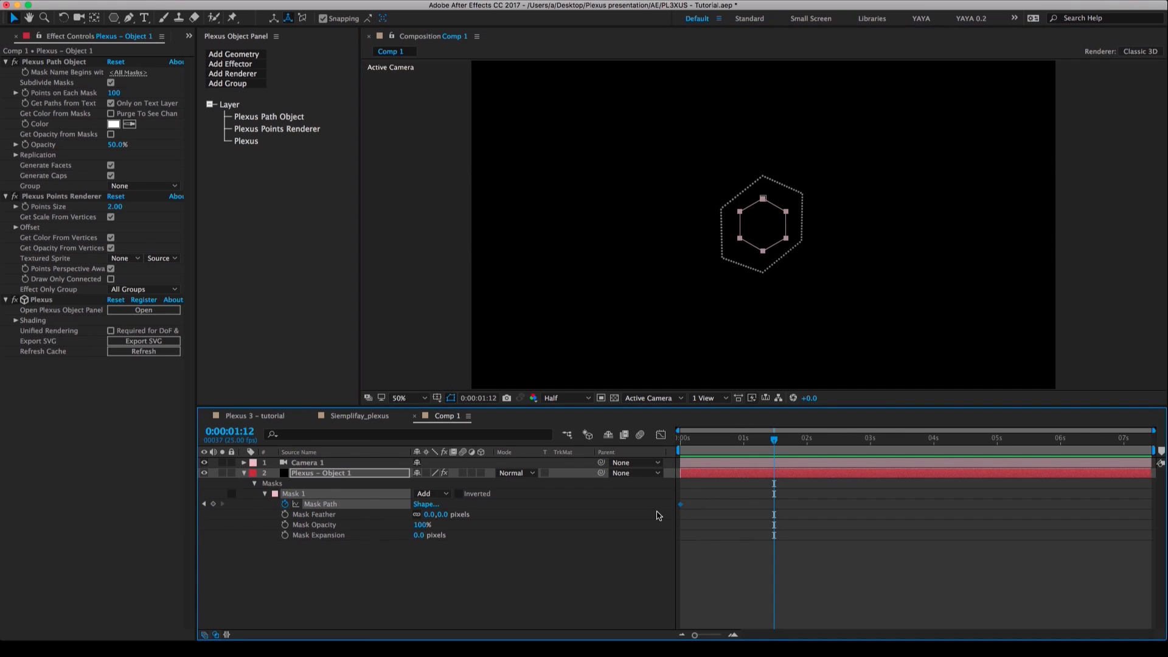
{"action": "key", "text": "Delete"}
{"action": "left_click", "coordinate": [263, 495]}
{"action": "left_click", "coordinate": [296, 525]}
{"action": "left_click", "coordinate": [243, 475]}
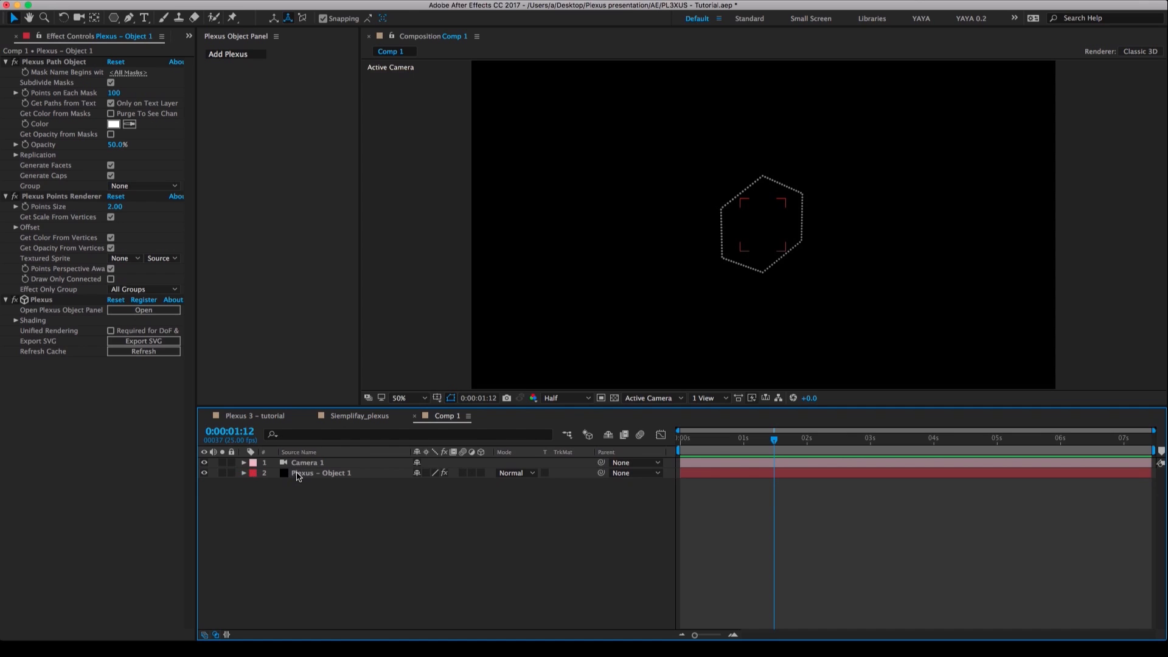
Expand the Replication settings of the Plexus Path Object on Plexus - Object 1 and set Total No. Copies to 2.
{"action": "left_click", "coordinate": [298, 473]}
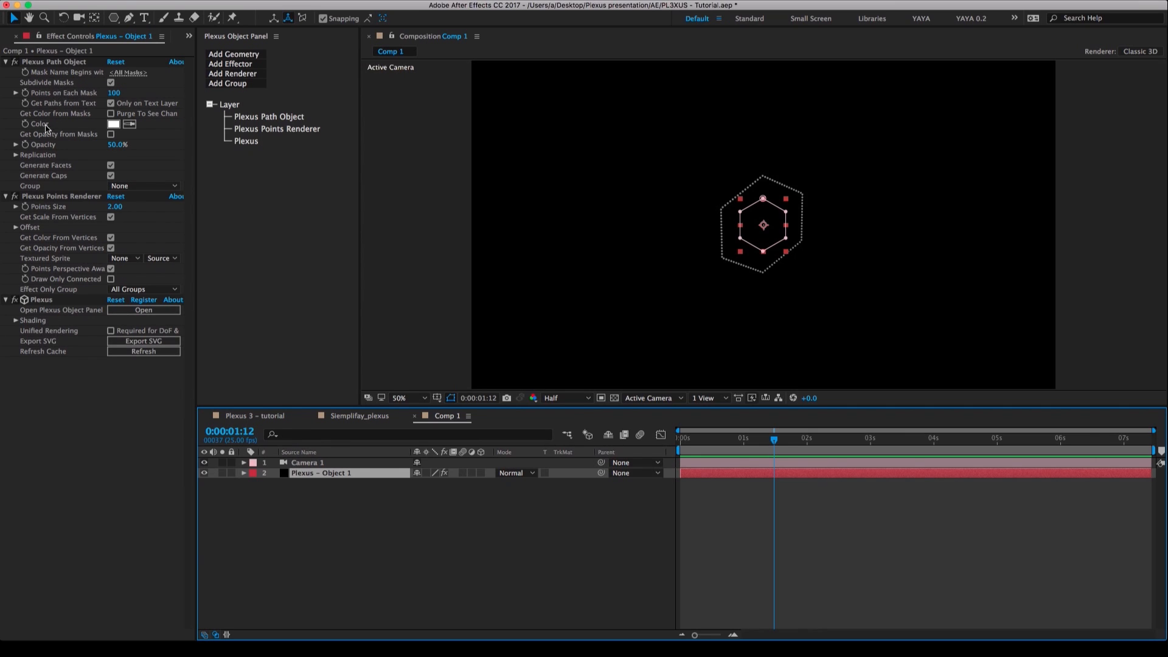
{"action": "left_click", "coordinate": [16, 155]}
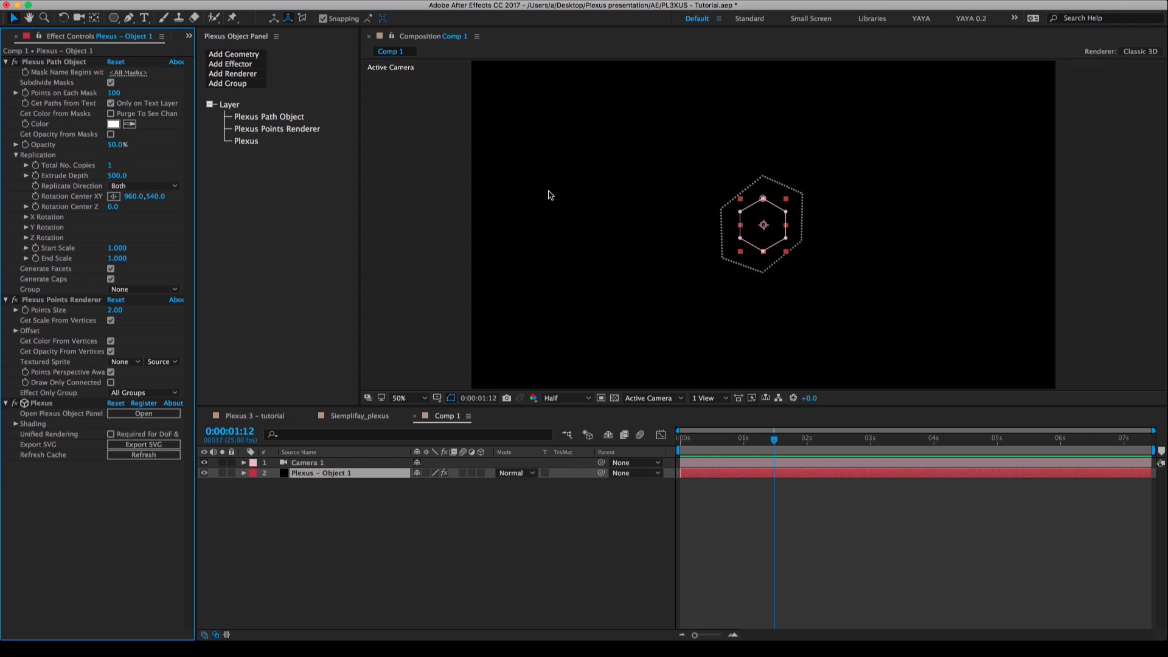
{"action": "left_click", "coordinate": [467, 265]}
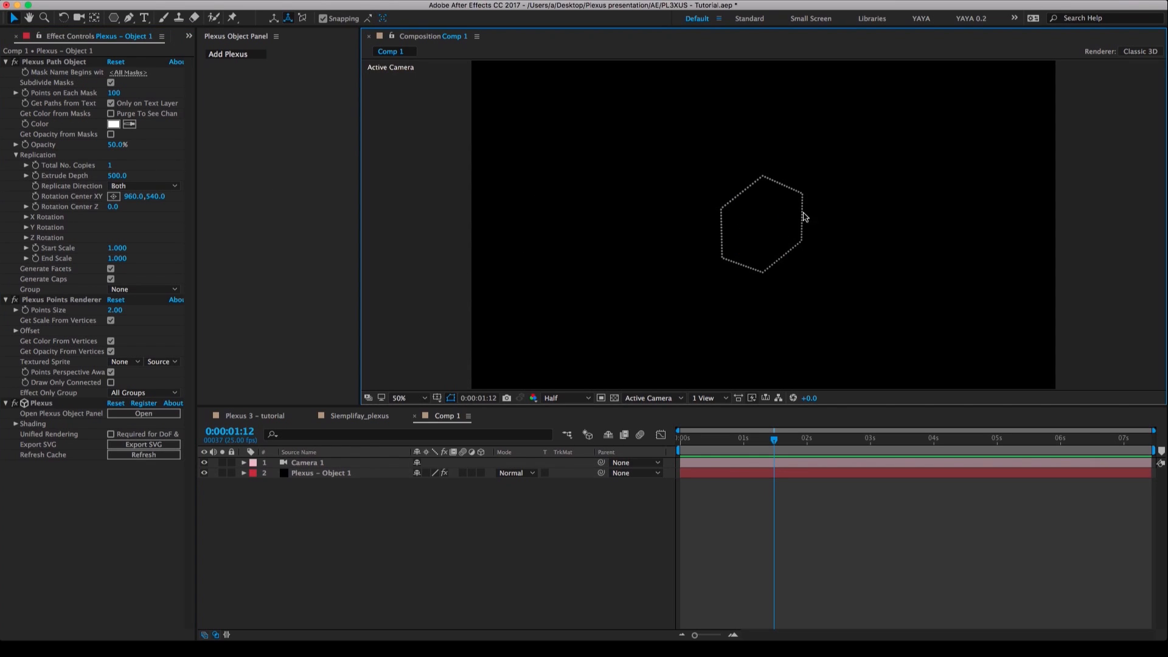
{"action": "left_click", "coordinate": [110, 165]}
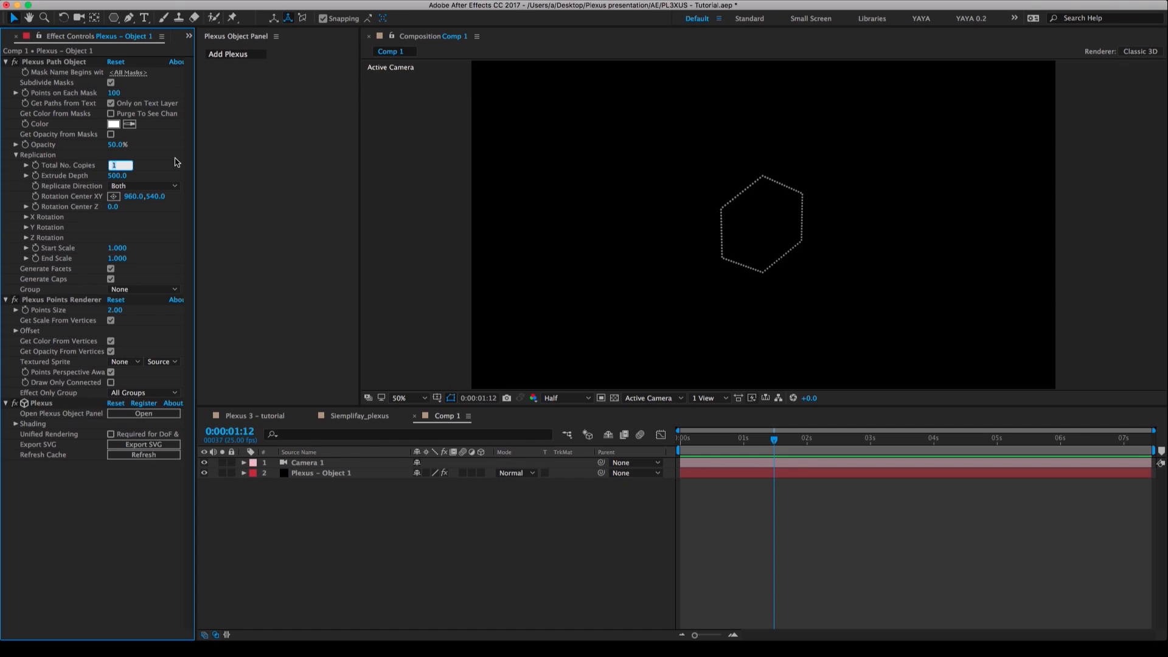
{"action": "type", "text": "2"}
{"action": "key", "text": "Return"}
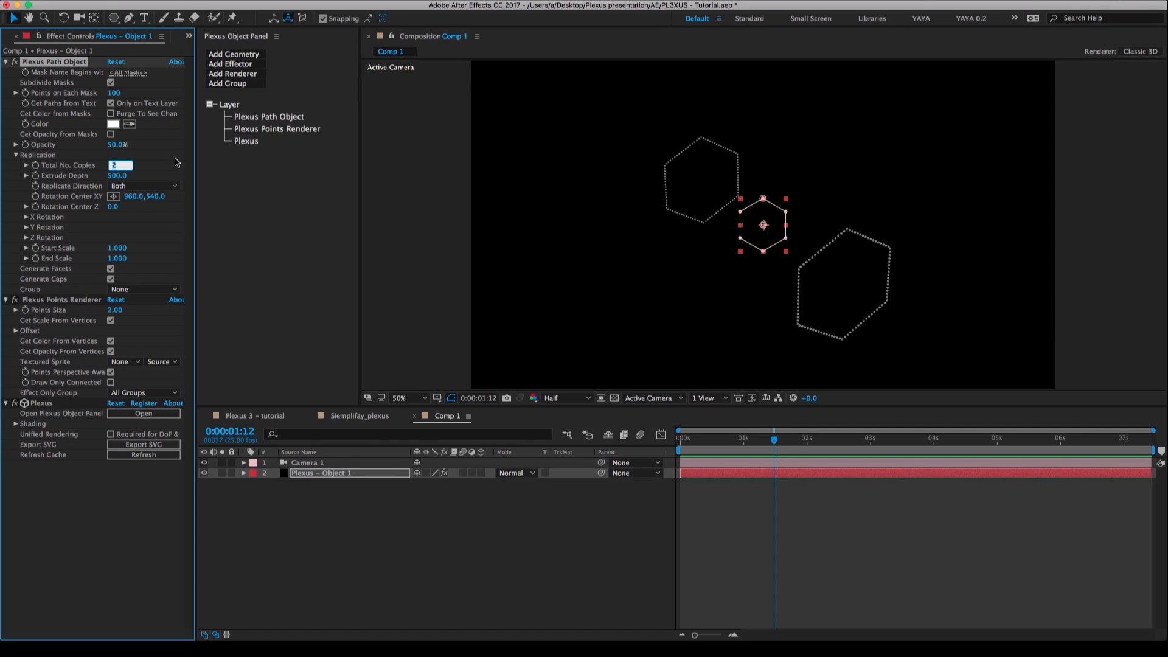
Raise the path replication to 10 copies and increase its Extrude Depth to 1001.
{"action": "key", "text": "Up"}
{"action": "key", "text": "Up"}
{"action": "key", "text": "Up"}
{"action": "key", "text": "Up"}
{"action": "key", "text": "Up"}
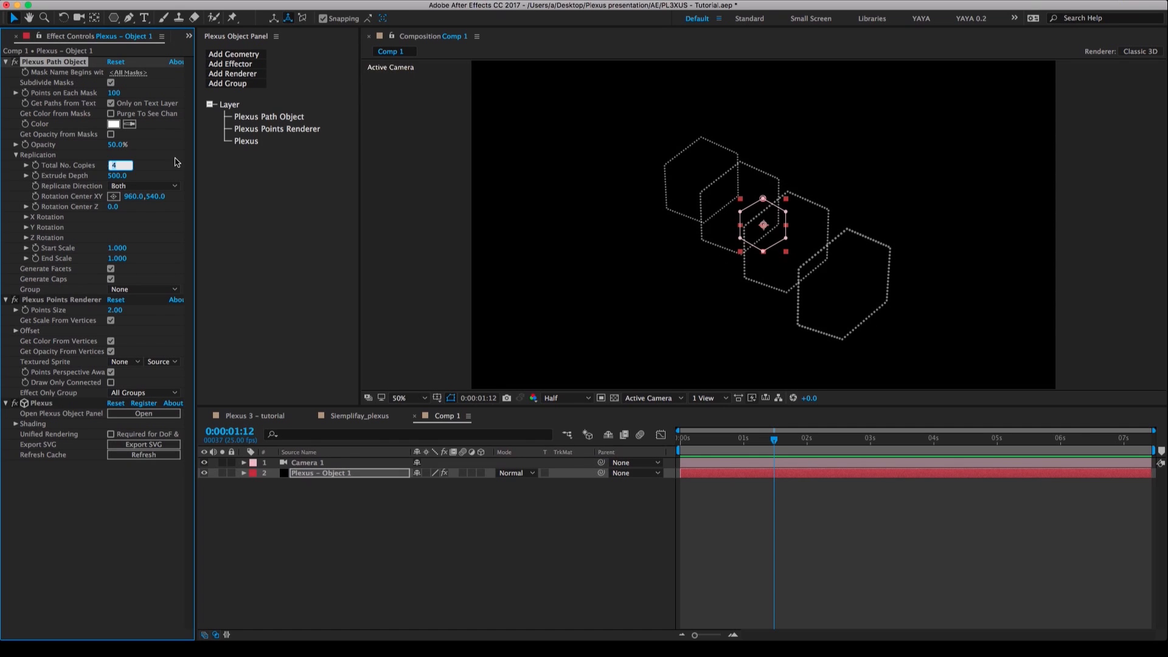
{"action": "key", "text": "Up"}
{"action": "key", "text": "Up"}
{"action": "key", "text": "Up"}
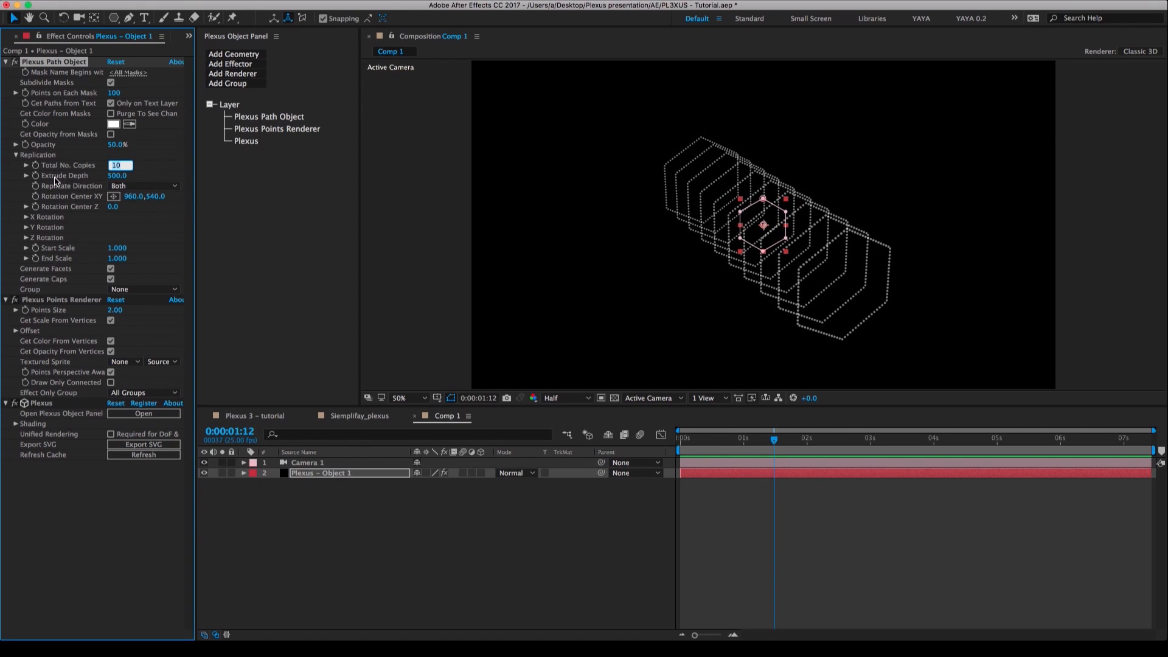
{"action": "left_click_drag", "start_coordinate": [117, 176], "coordinate": [351, 356]}
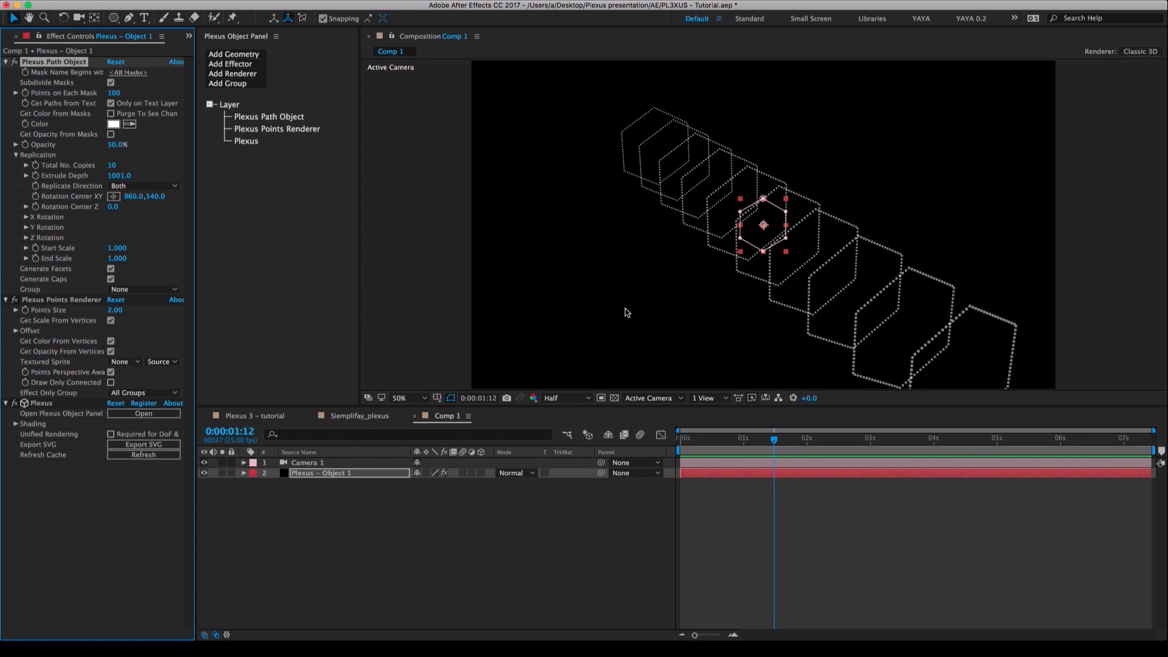
Reset Camera 1's transform after orbiting around the hexagon copies, and reselect the Plexus - Object 1 layer.
{"action": "key", "text": "c"}
{"action": "left_click_drag", "start_coordinate": [738, 306], "coordinate": [775, 220]}
{"action": "left_click", "coordinate": [496, 583]}
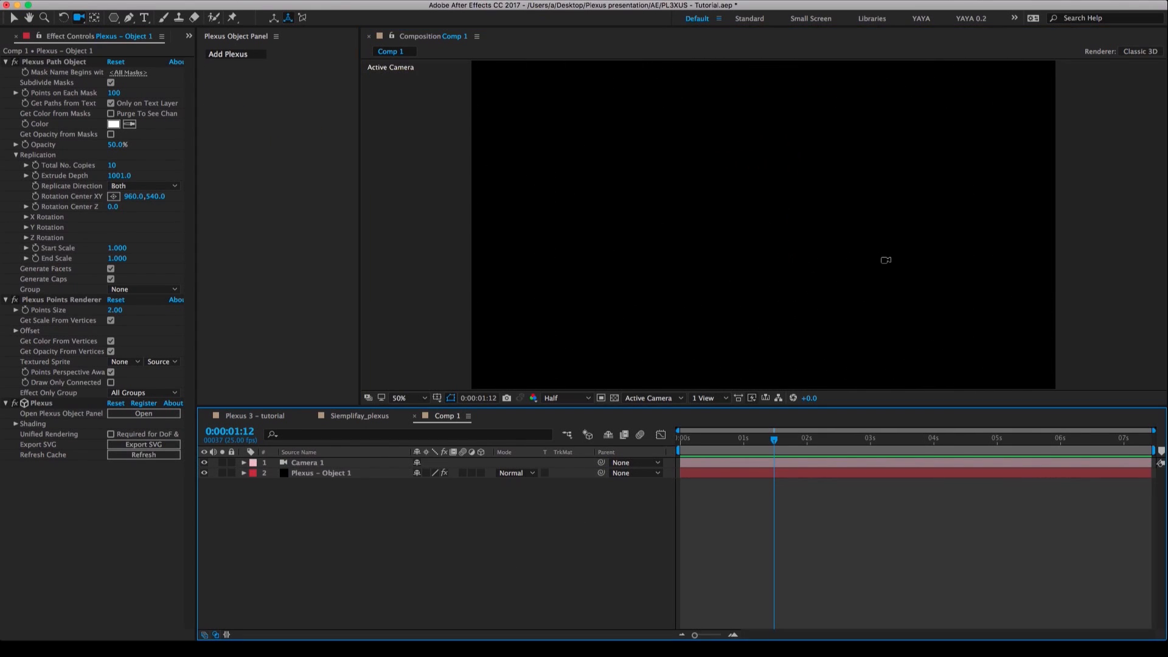
{"action": "left_click", "coordinate": [298, 464]}
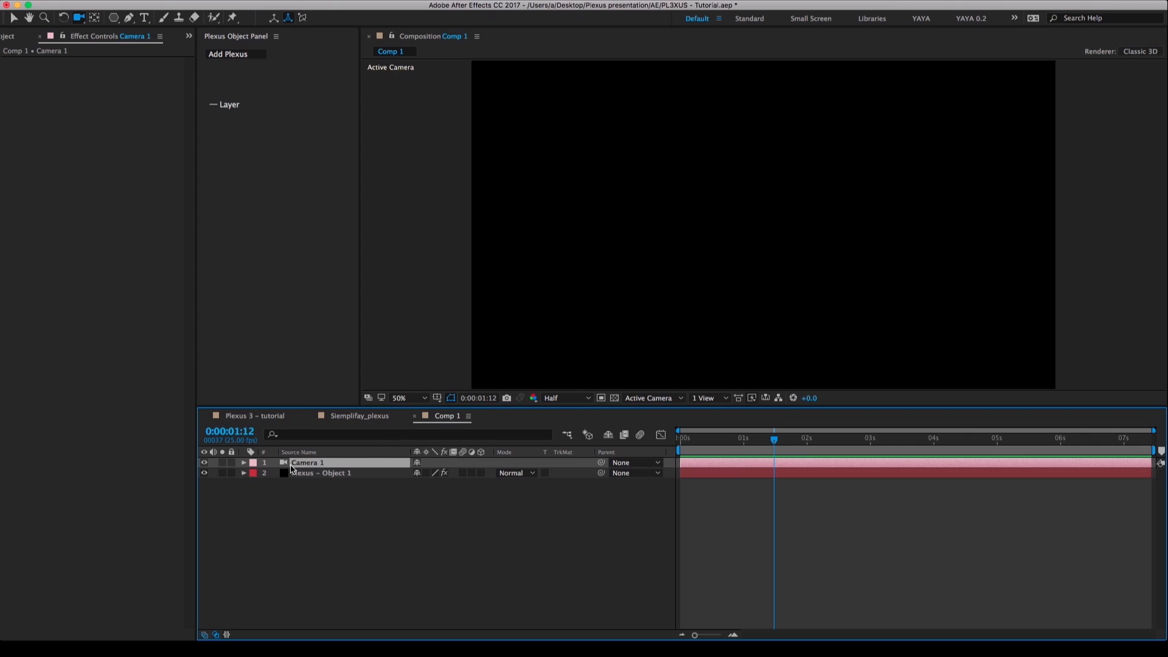
{"action": "left_click", "coordinate": [245, 464]}
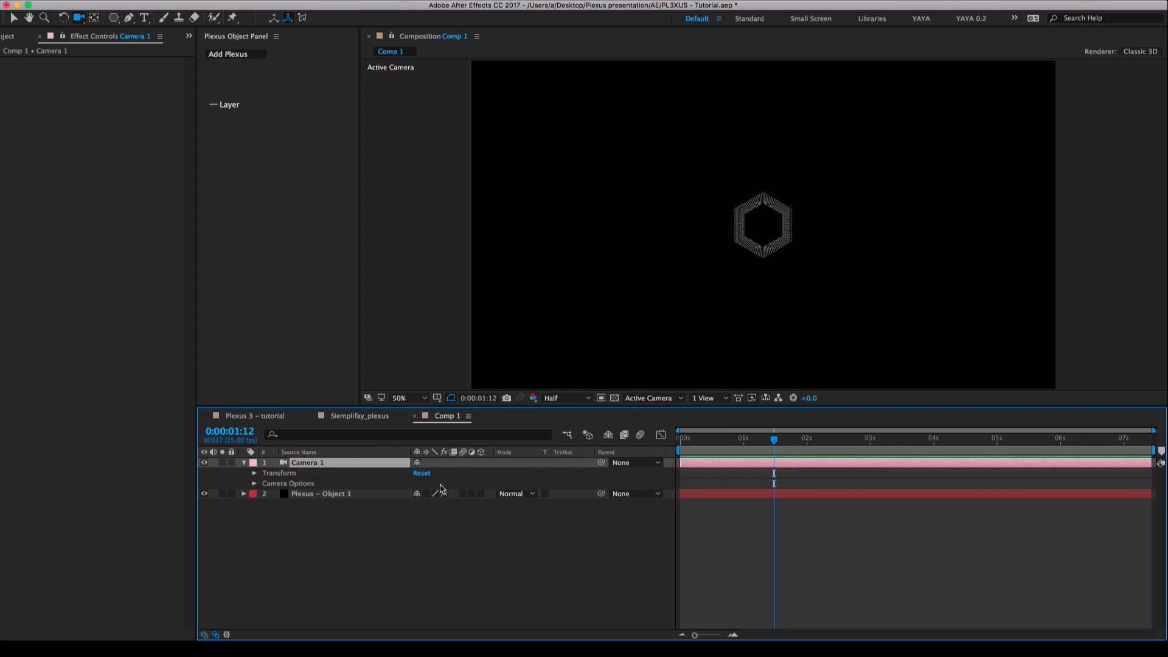
{"action": "left_click", "coordinate": [243, 464]}
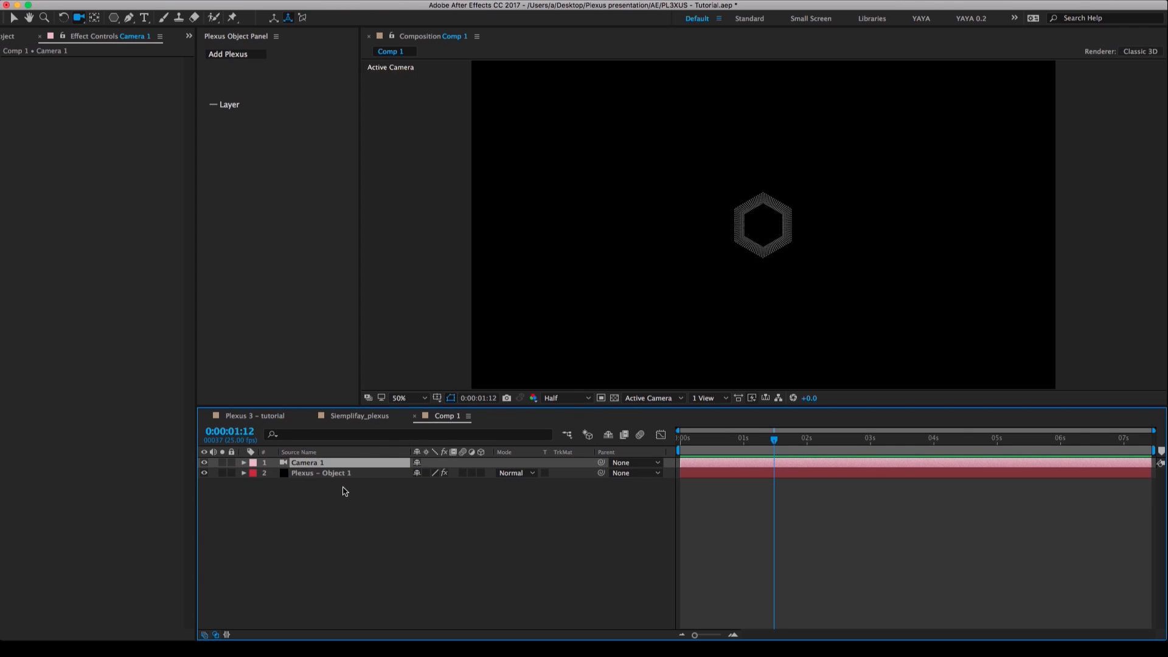
{"action": "left_click", "coordinate": [346, 474]}
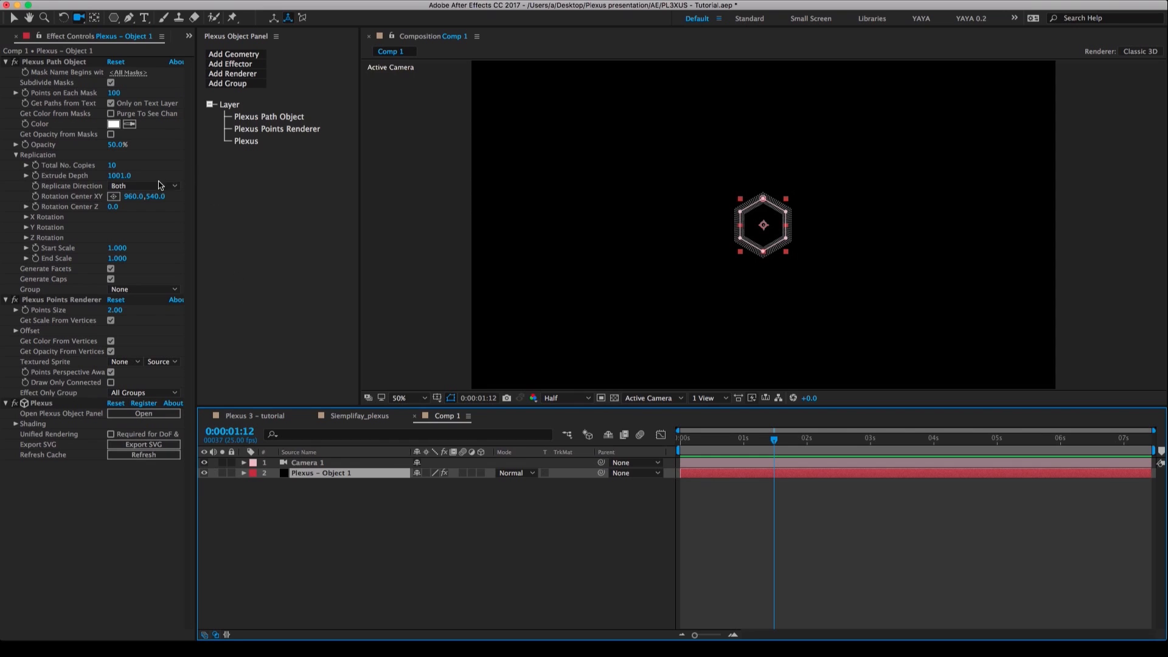
Set the path replication to 2 copies with an Extrude Depth of 20.
{"action": "left_click_drag", "start_coordinate": [708, 260], "coordinate": [733, 271]}
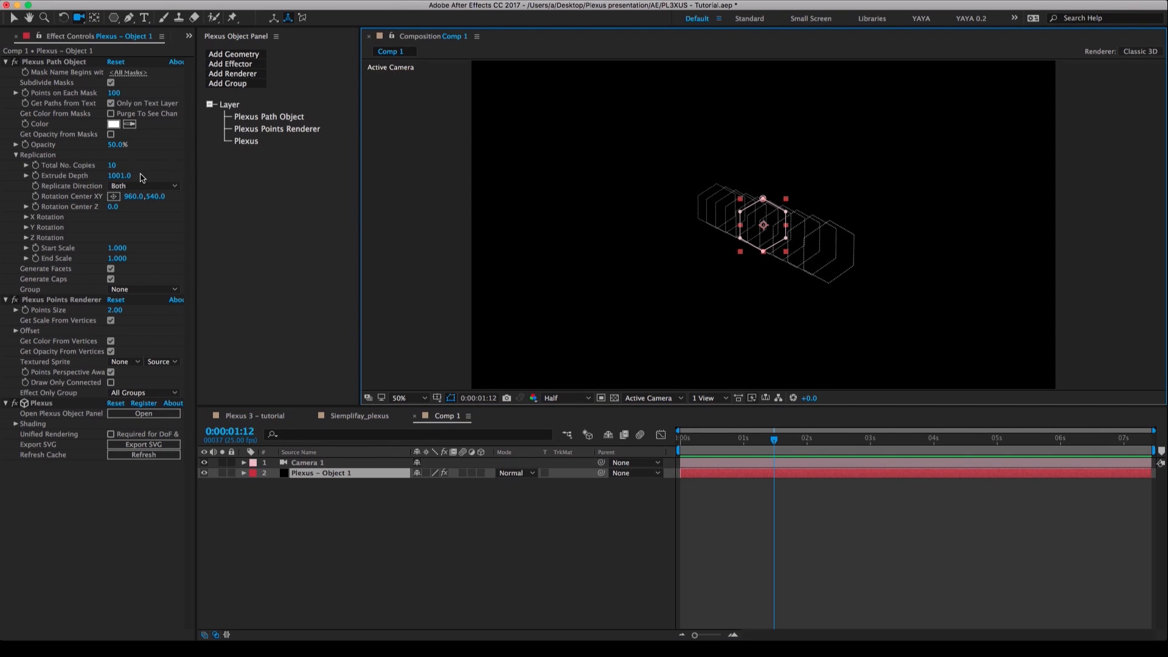
{"action": "left_click", "coordinate": [114, 165]}
{"action": "type", "text": "2"}
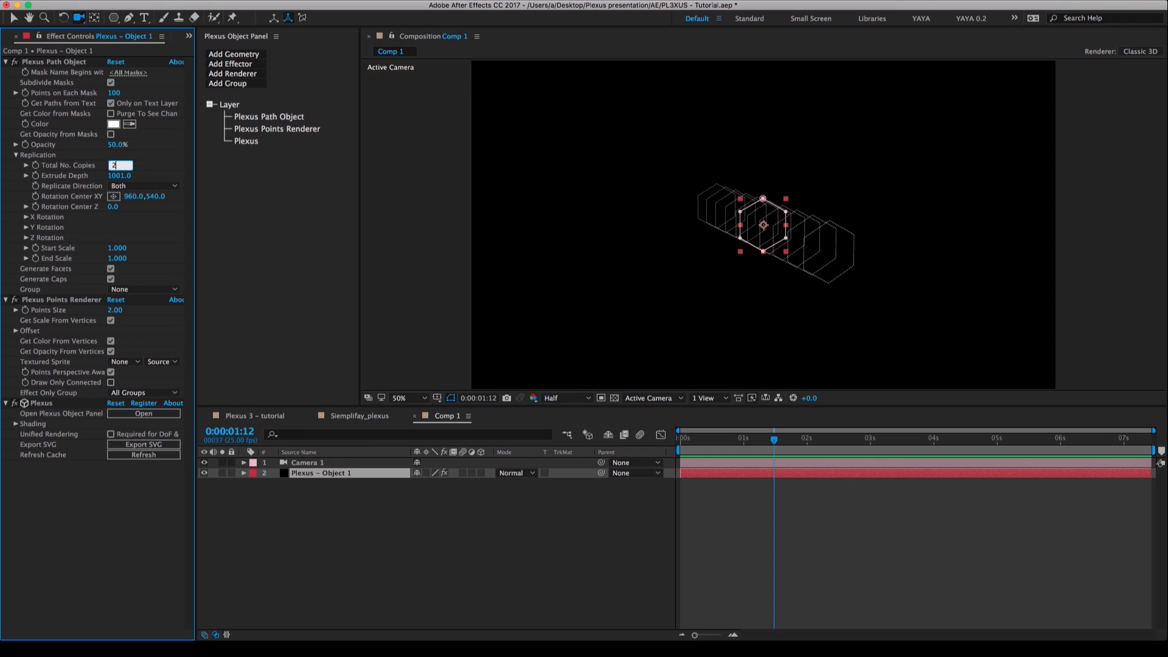
{"action": "key", "text": "Return"}
{"action": "left_click", "coordinate": [129, 176]}
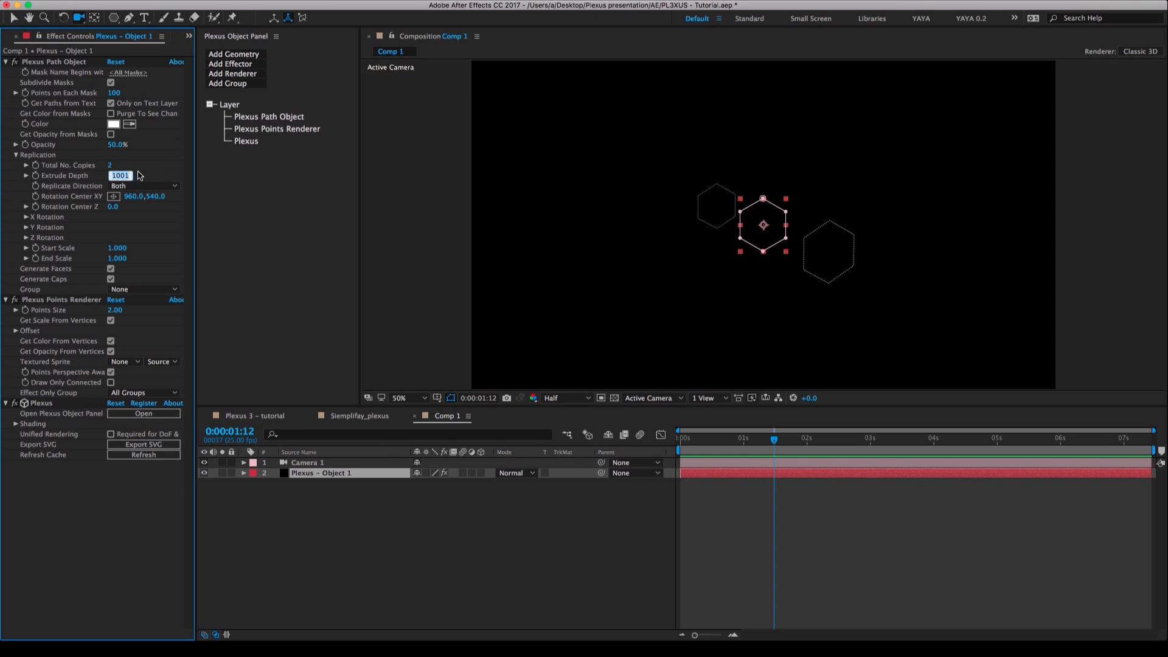
{"action": "type", "text": "20"}
{"action": "key", "text": "Return"}
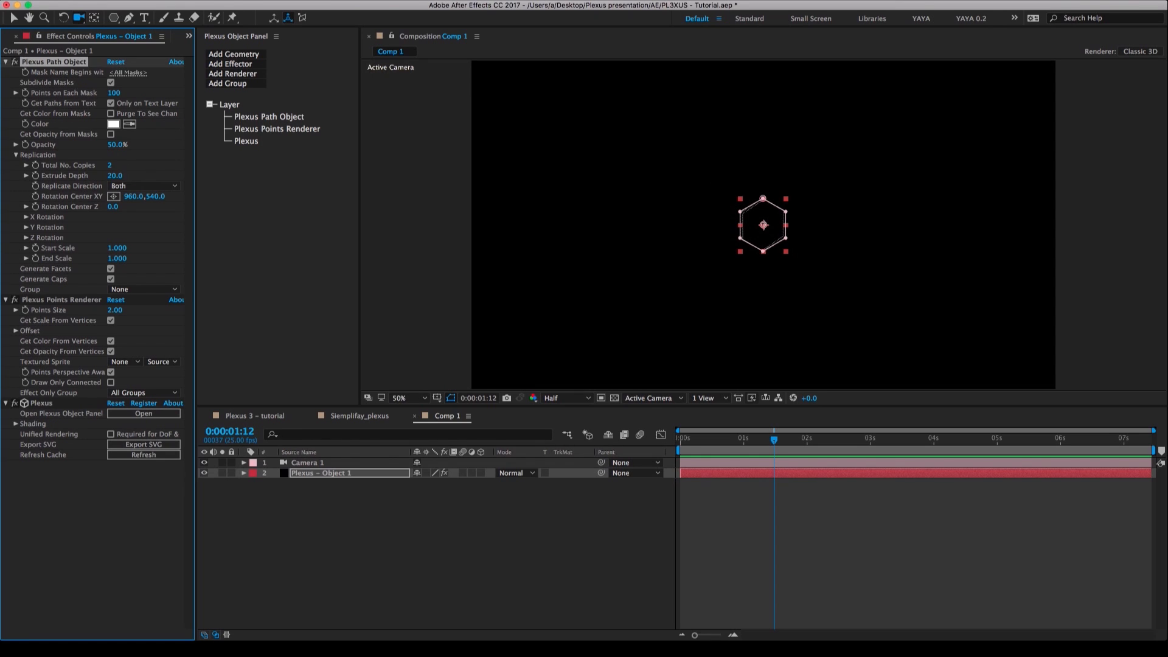
Dolly the camera in on the double hexagon and compare it with the Siemplifay_plexus reference, returning to Comp 1.
{"action": "left_click_drag", "start_coordinate": [769, 264], "coordinate": [766, 216]}
{"action": "left_click", "coordinate": [374, 416]}
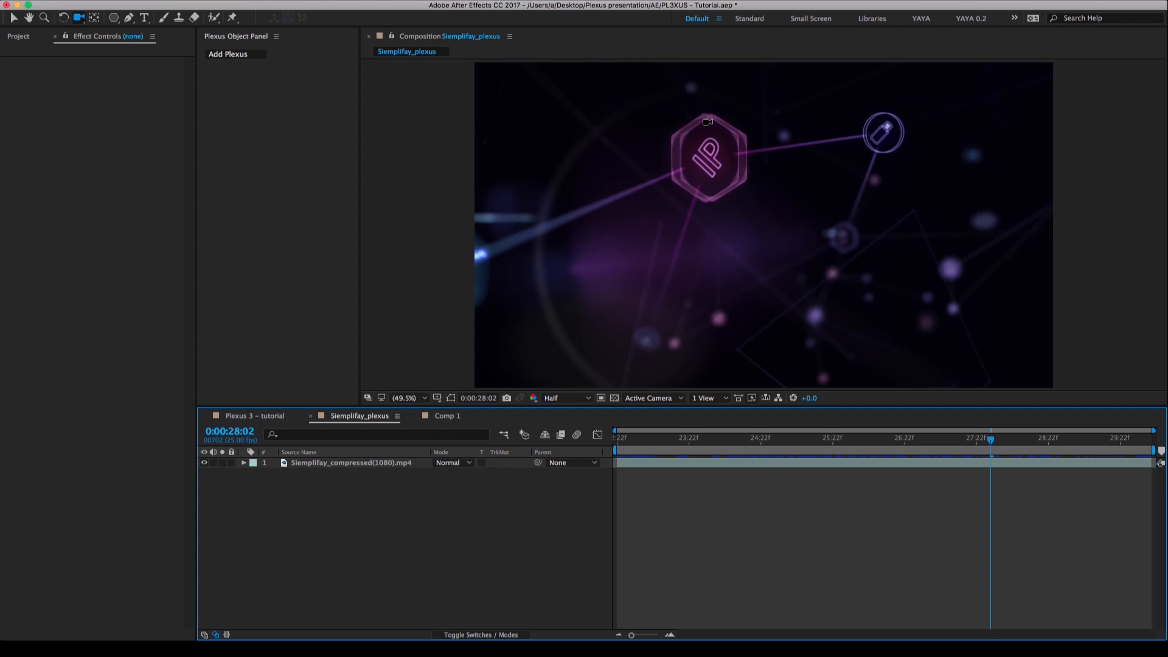
{"action": "left_click", "coordinate": [443, 416]}
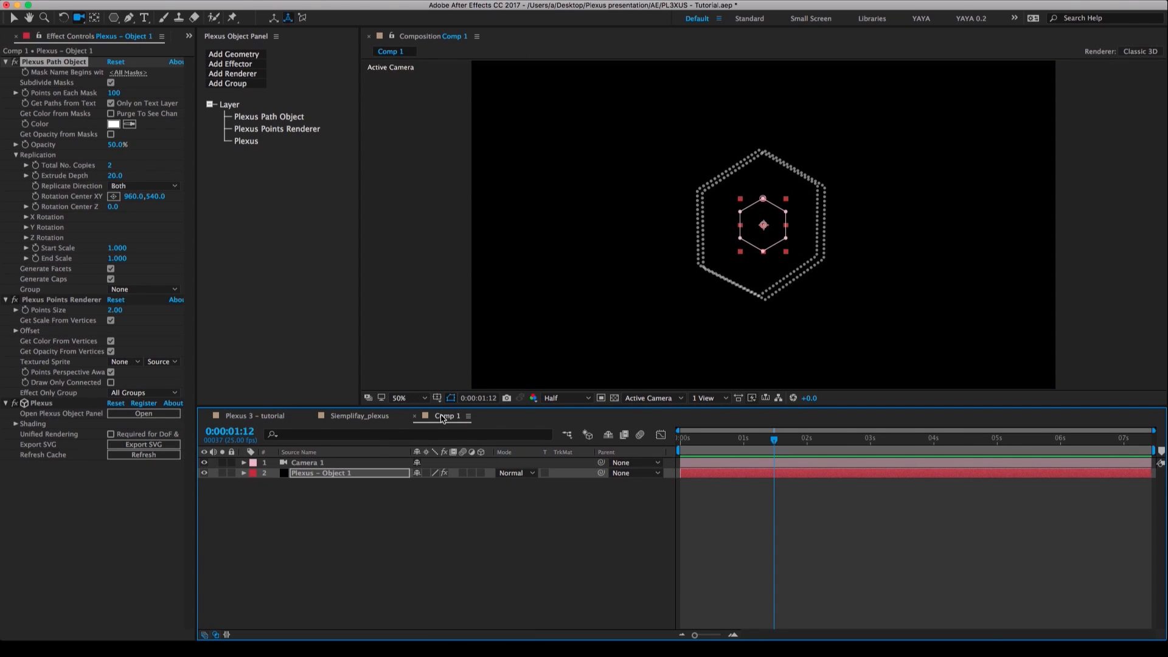
{"action": "left_click_drag", "start_coordinate": [766, 277], "coordinate": [761, 307]}
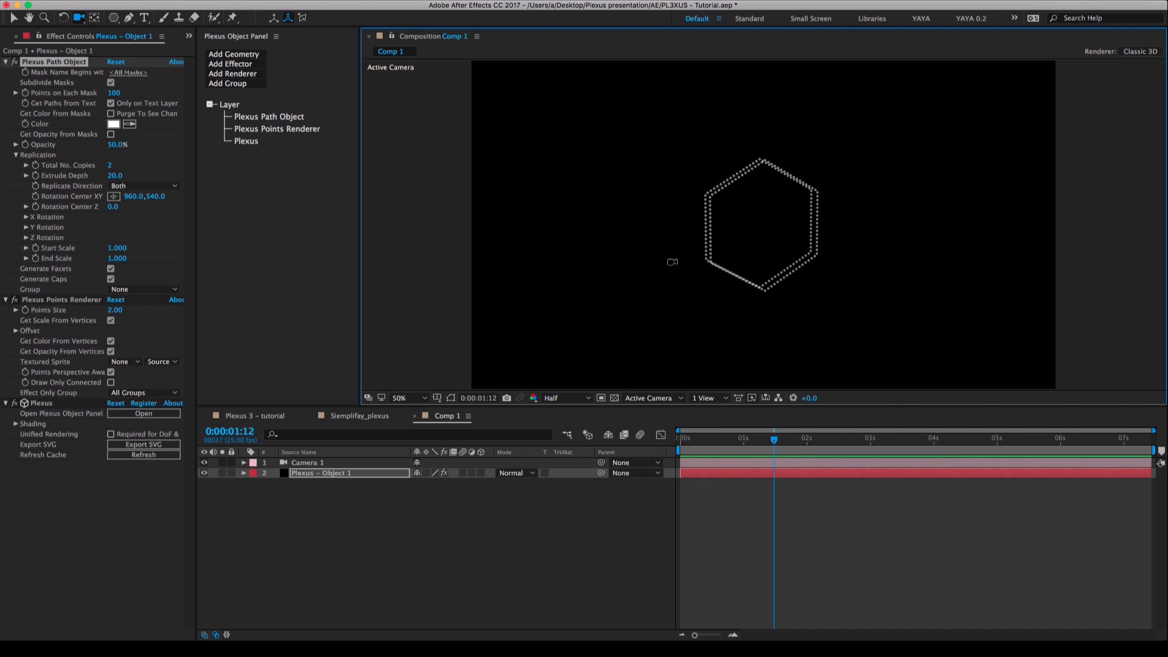
Disable the Plexus Points Renderer and add a Lines Renderer to Plexus - Object 1.
{"action": "left_click", "coordinate": [6, 62]}
{"action": "left_click", "coordinate": [14, 72]}
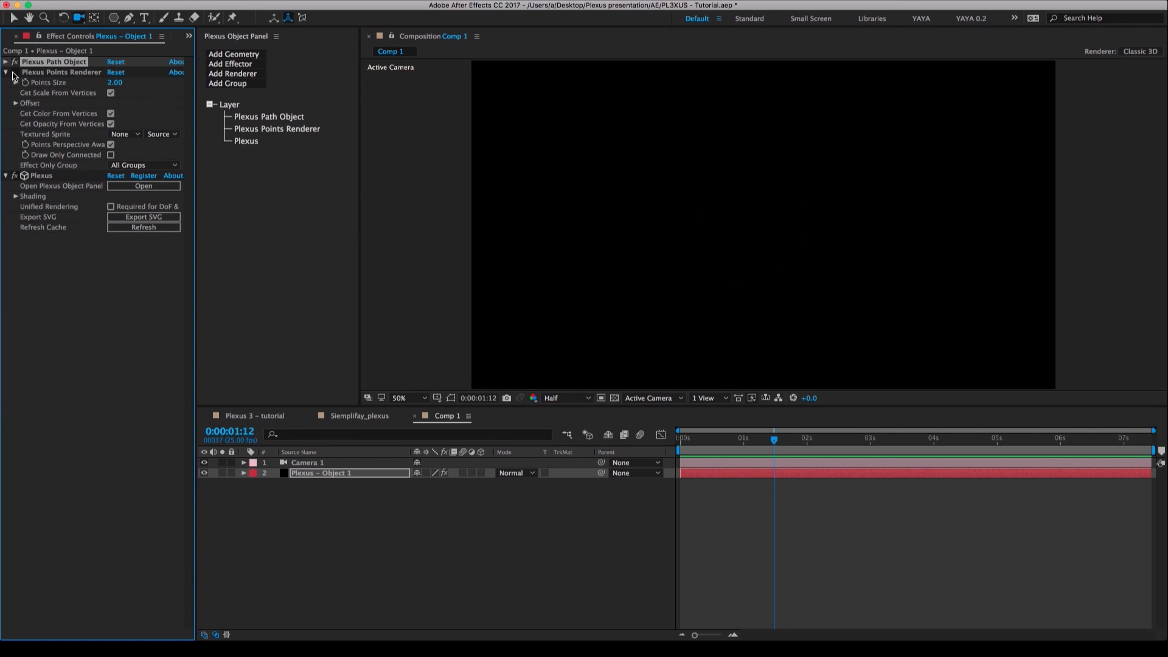
{"action": "left_click", "coordinate": [236, 74]}
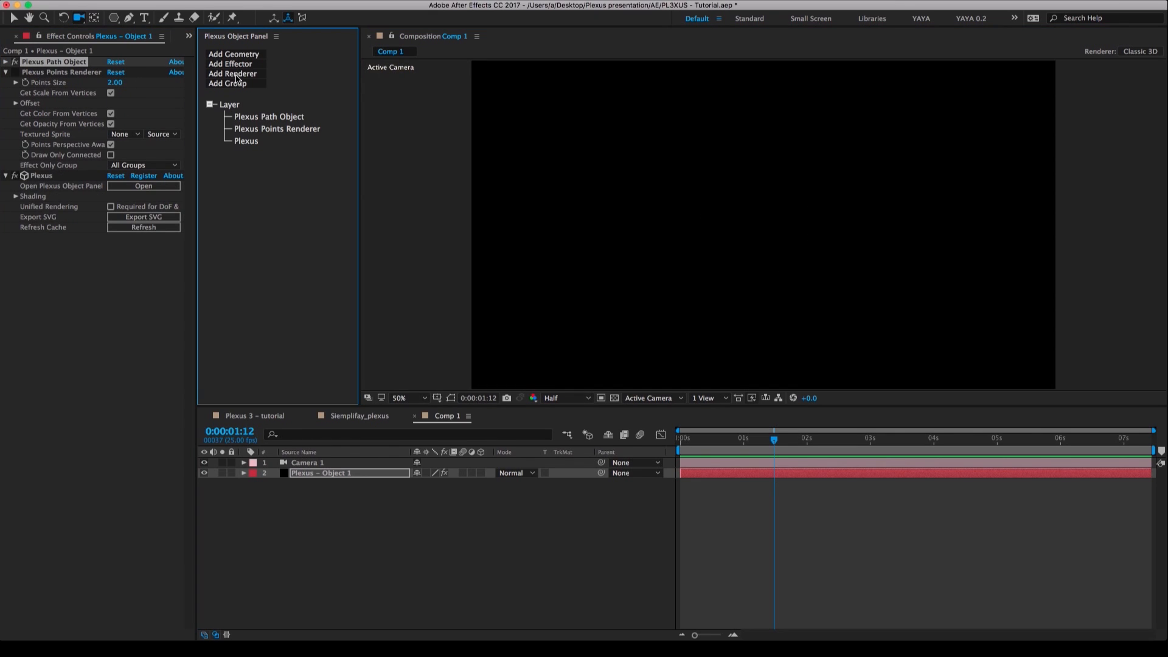
{"action": "left_click", "coordinate": [252, 100]}
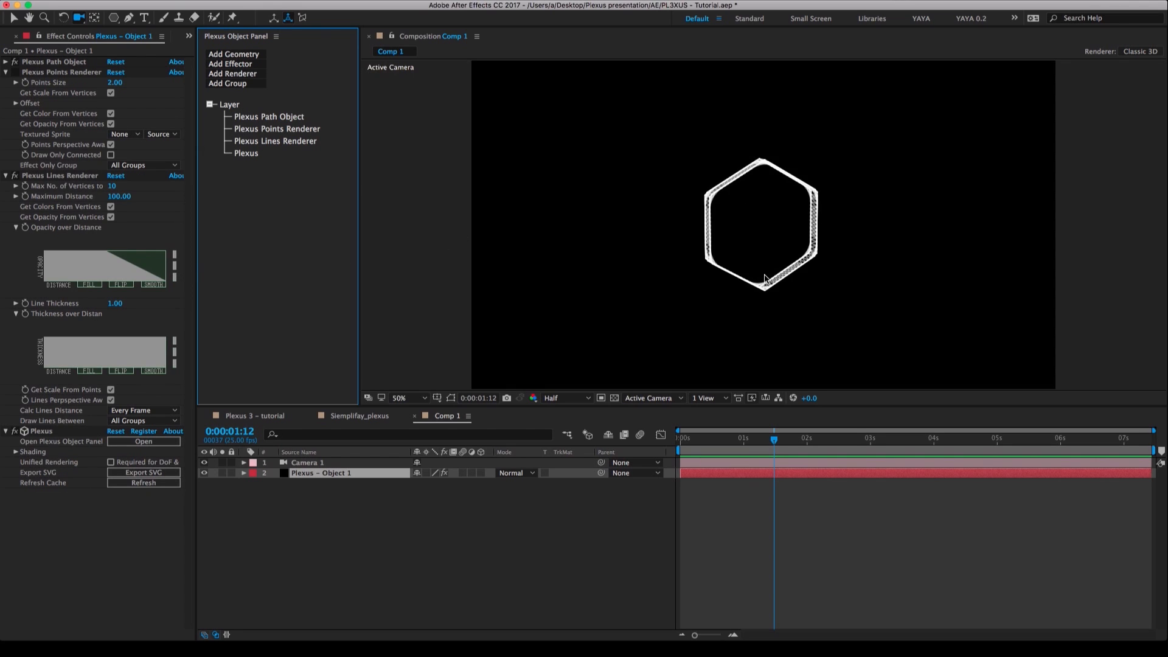
Dolly the camera closer until the hexagon fills most of the frame's height.
{"action": "key", "text": "c"}
{"action": "key", "text": "c"}
{"action": "key", "text": "c"}
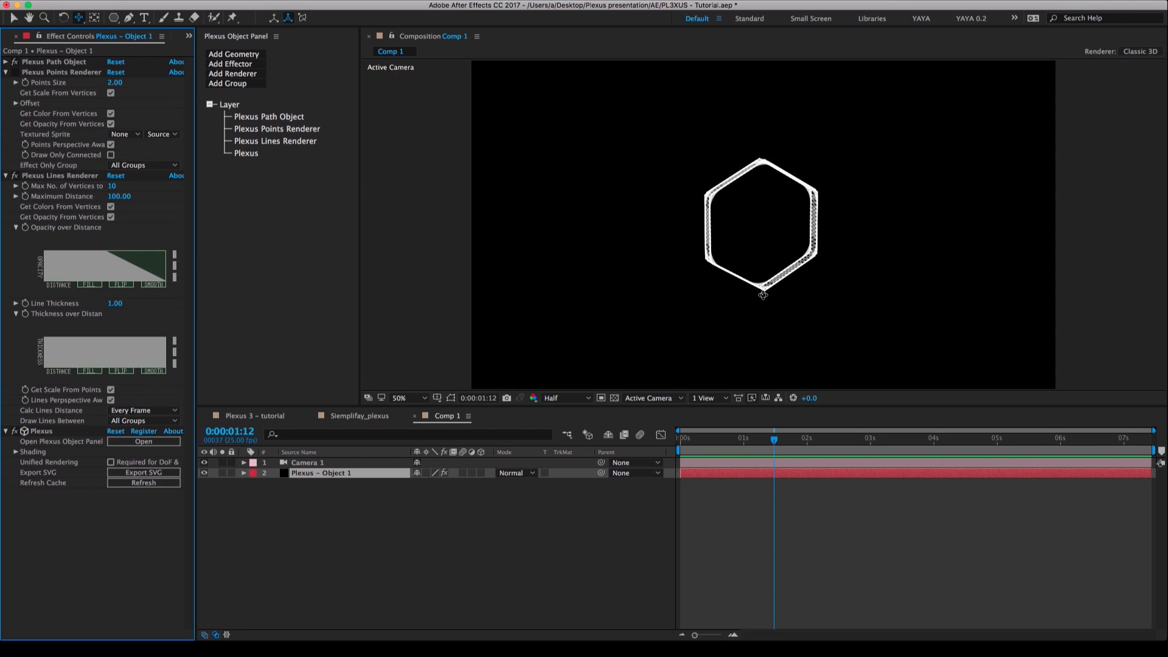
{"action": "left_click", "coordinate": [764, 306]}
{"action": "left_click_drag", "start_coordinate": [765, 306], "coordinate": [729, 74]}
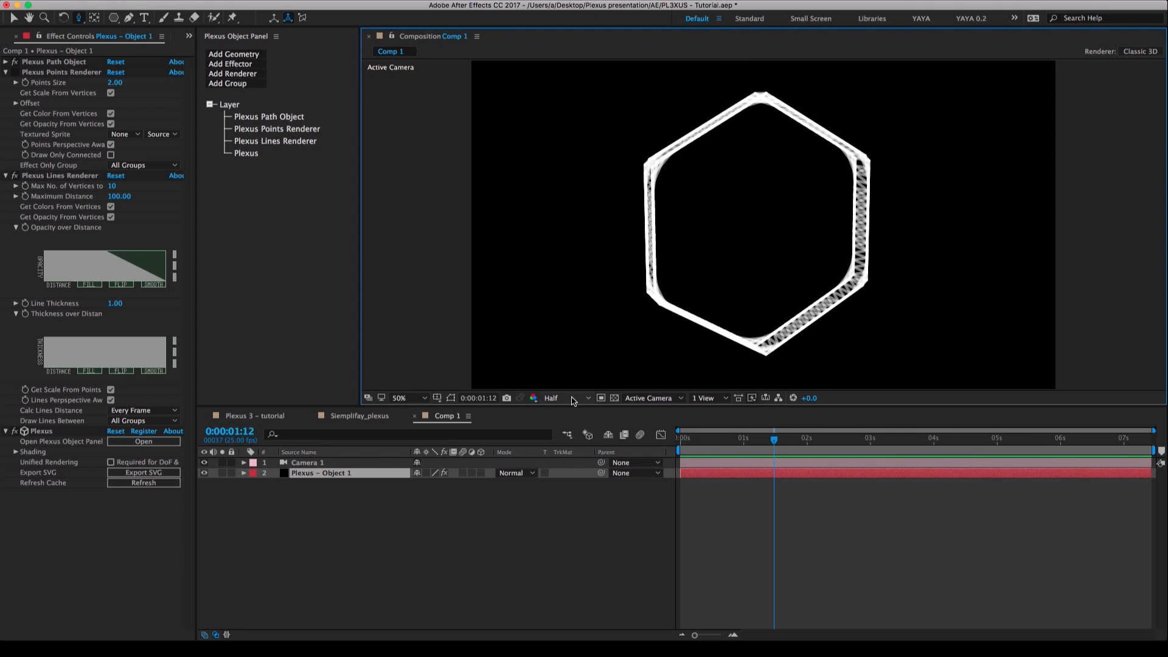
Switch the composition preview to Full resolution and set the Plexus Lines Renderer's Line Thickness to 0.10.
{"action": "left_click", "coordinate": [566, 398]}
{"action": "left_click", "coordinate": [561, 428]}
{"action": "left_click_drag", "start_coordinate": [119, 307], "coordinate": [113, 304]}
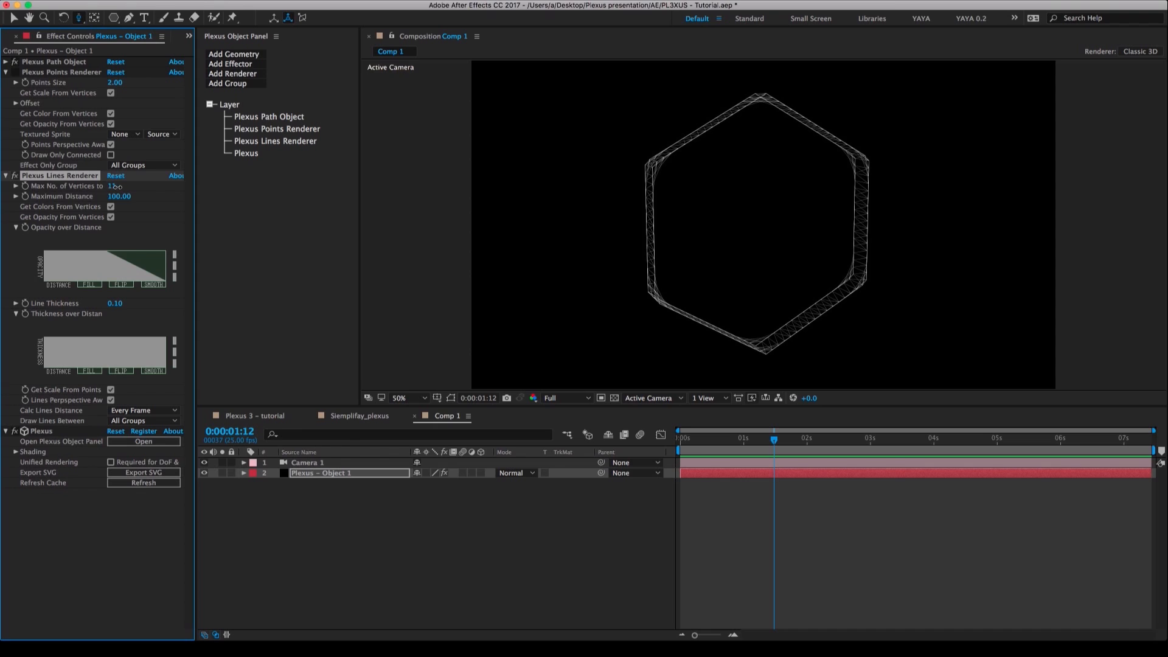
Set the Plexus Lines Renderer's maximum number of vertices to 20 and its Line Thickness to 0.20.
{"action": "left_click_drag", "start_coordinate": [117, 186], "coordinate": [121, 187]}
{"action": "left_click_drag", "start_coordinate": [120, 187], "coordinate": [142, 186]}
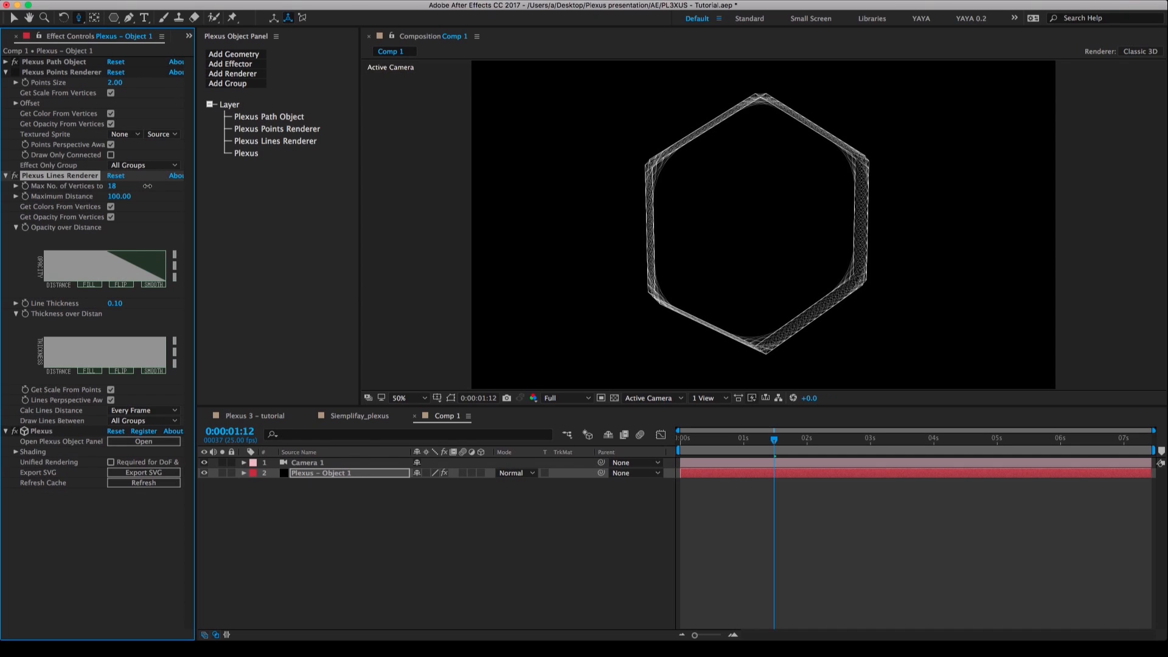
{"action": "left_click", "coordinate": [113, 186]}
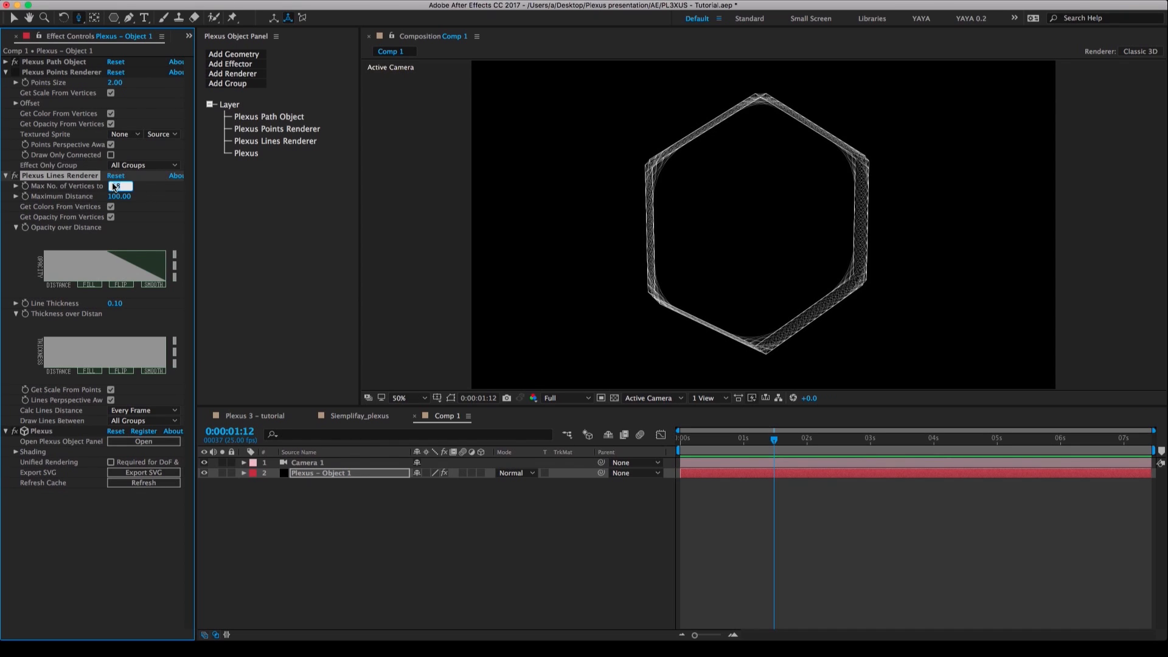
{"action": "key", "text": "Return"}
{"action": "left_click", "coordinate": [115, 305]}
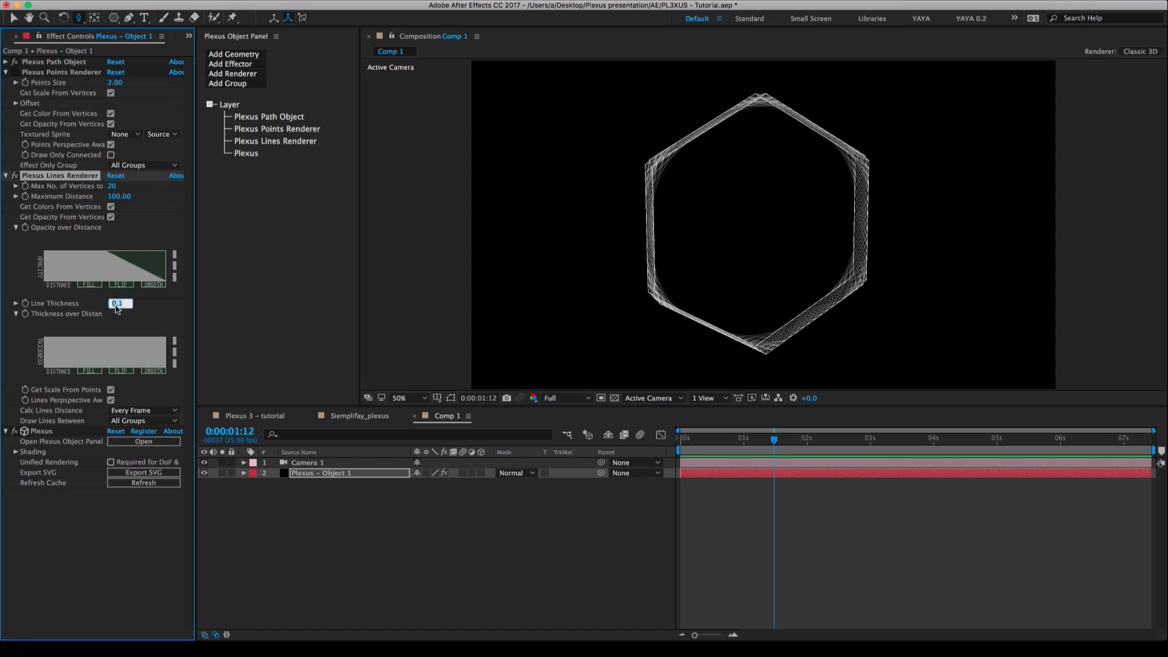
{"action": "type", "text": "0.2"}
{"action": "key", "text": "Return"}
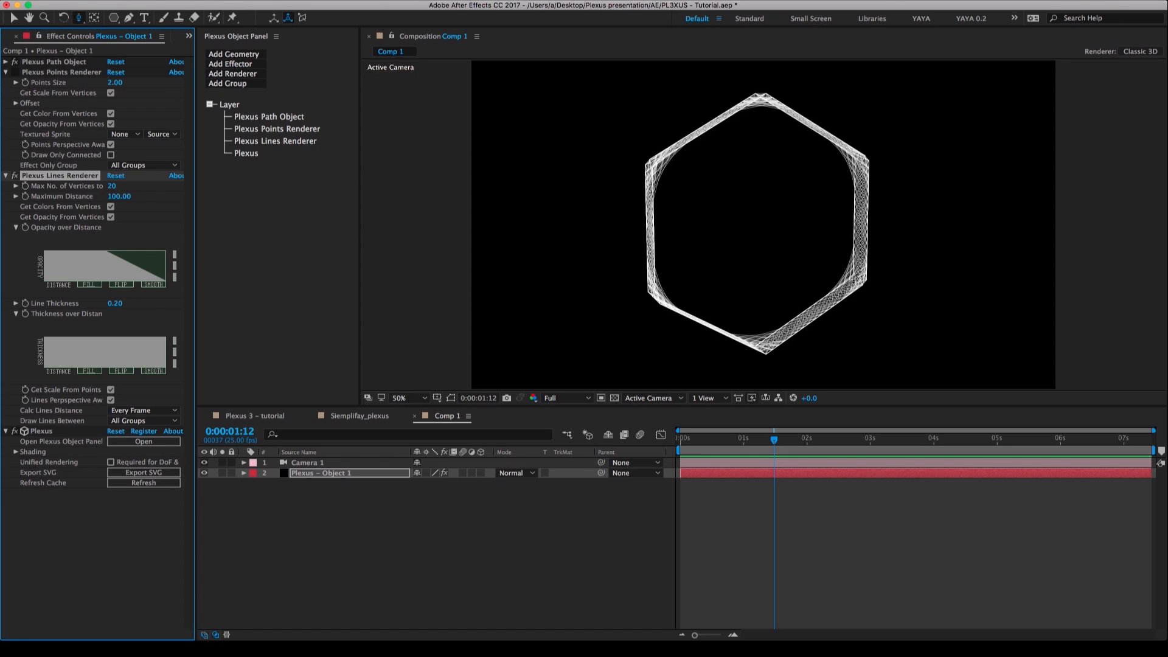
Dolly the camera back and orbit around the hexagon, compare it with the Siemplifay_plexus reference and return to Comp 1.
{"action": "right_click", "coordinate": [756, 253]}
{"action": "left_click", "coordinate": [720, 259]}
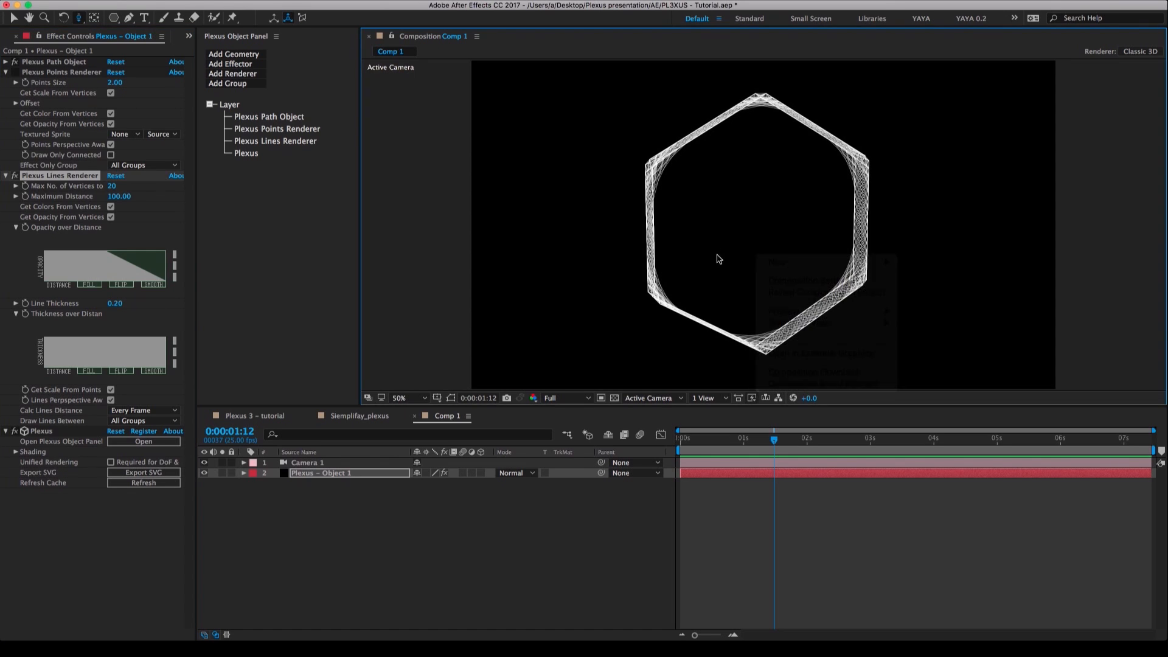
{"action": "left_click_drag", "start_coordinate": [747, 254], "coordinate": [748, 284]}
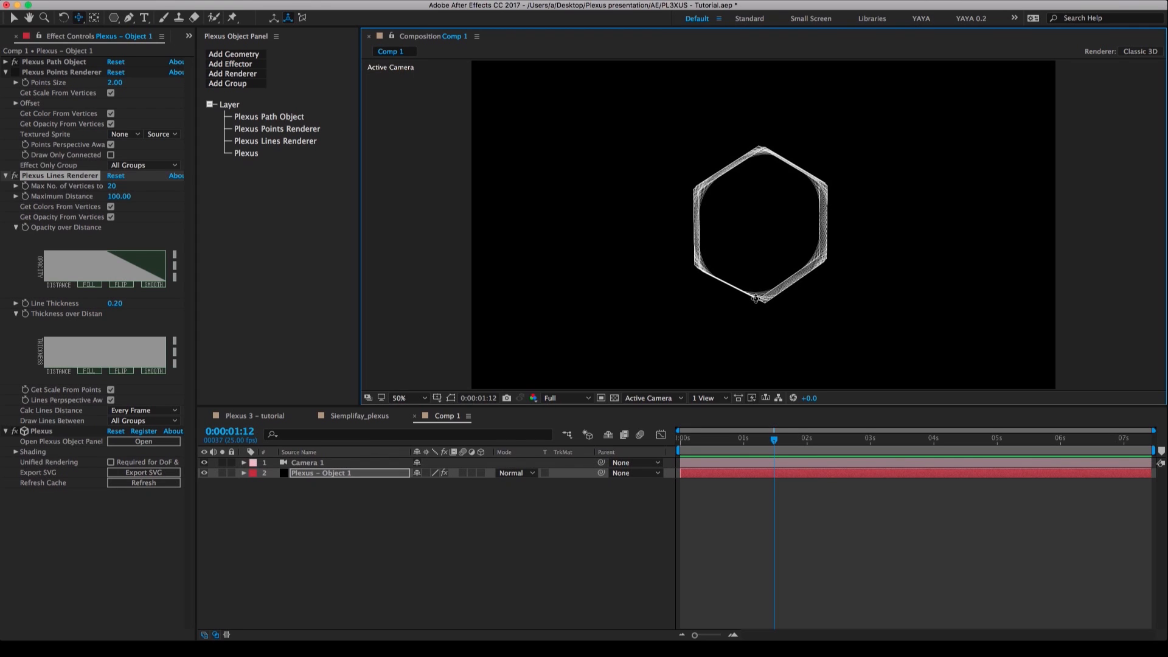
{"action": "key", "text": "c"}
{"action": "left_click_drag", "start_coordinate": [756, 298], "coordinate": [699, 305]}
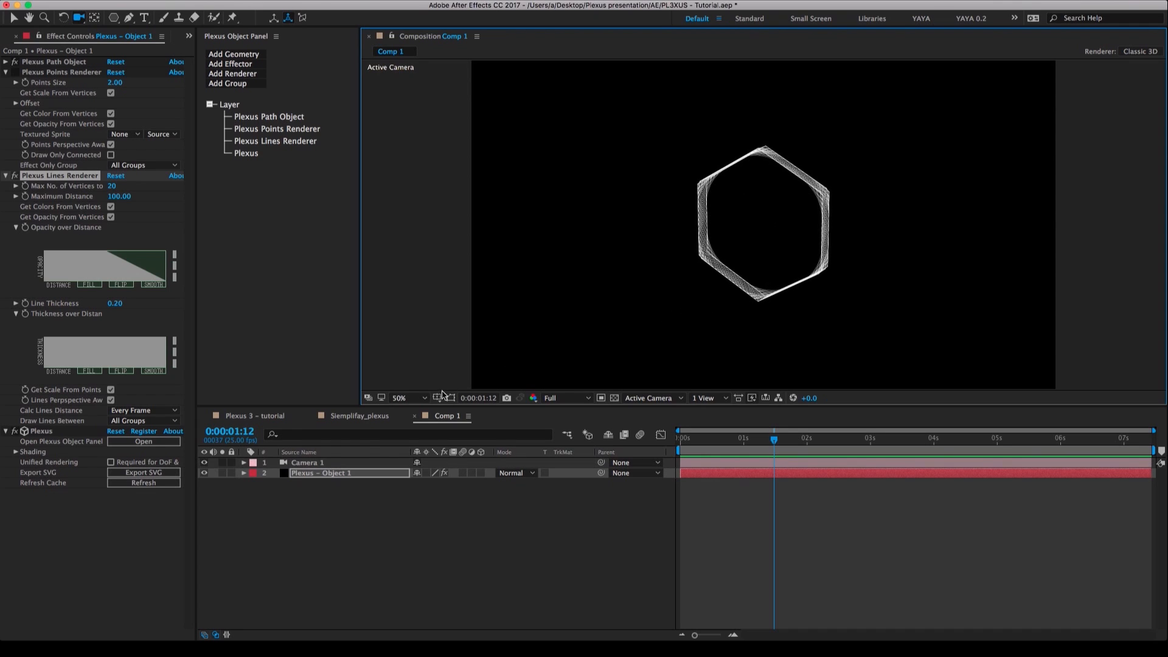
{"action": "left_click", "coordinate": [369, 420]}
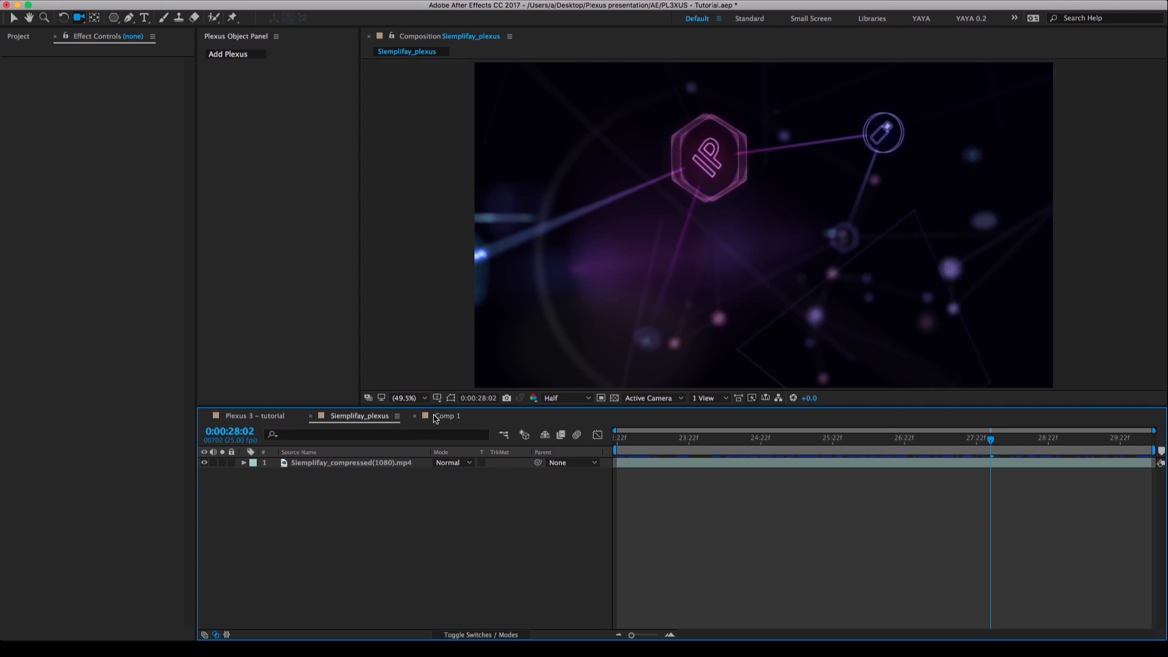
{"action": "left_click", "coordinate": [436, 418]}
Create a new text layer in Comp 1 reading "IP".
{"action": "right_click", "coordinate": [417, 502]}
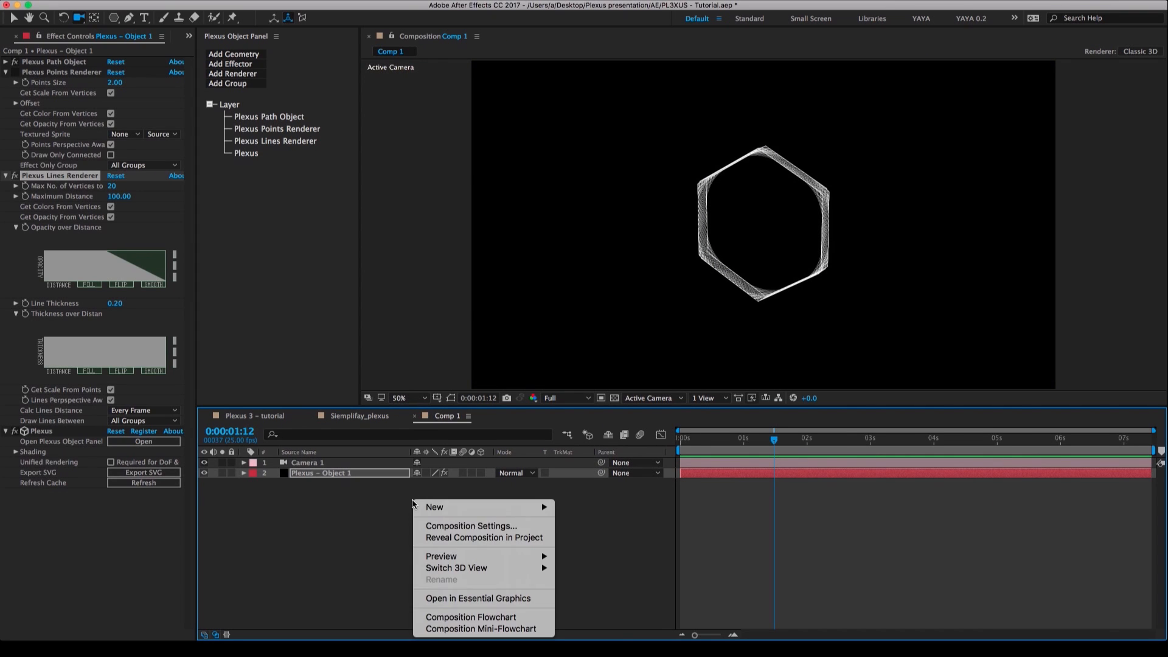
{"action": "mouse_move", "coordinate": [435, 507]}
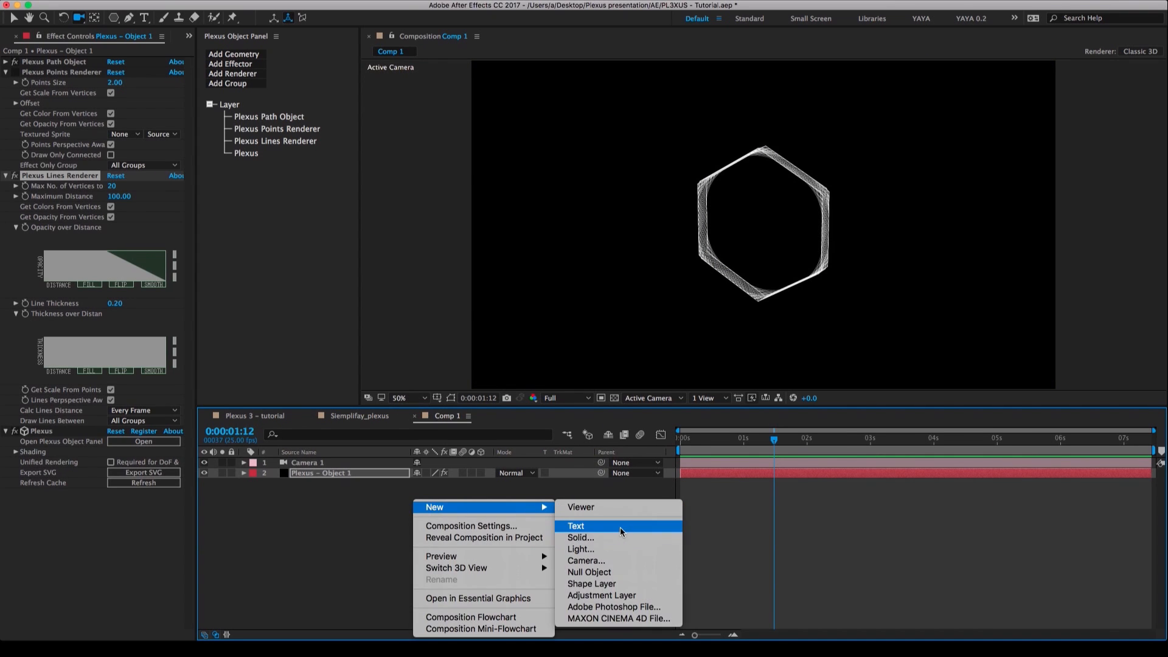
{"action": "left_click", "coordinate": [620, 528]}
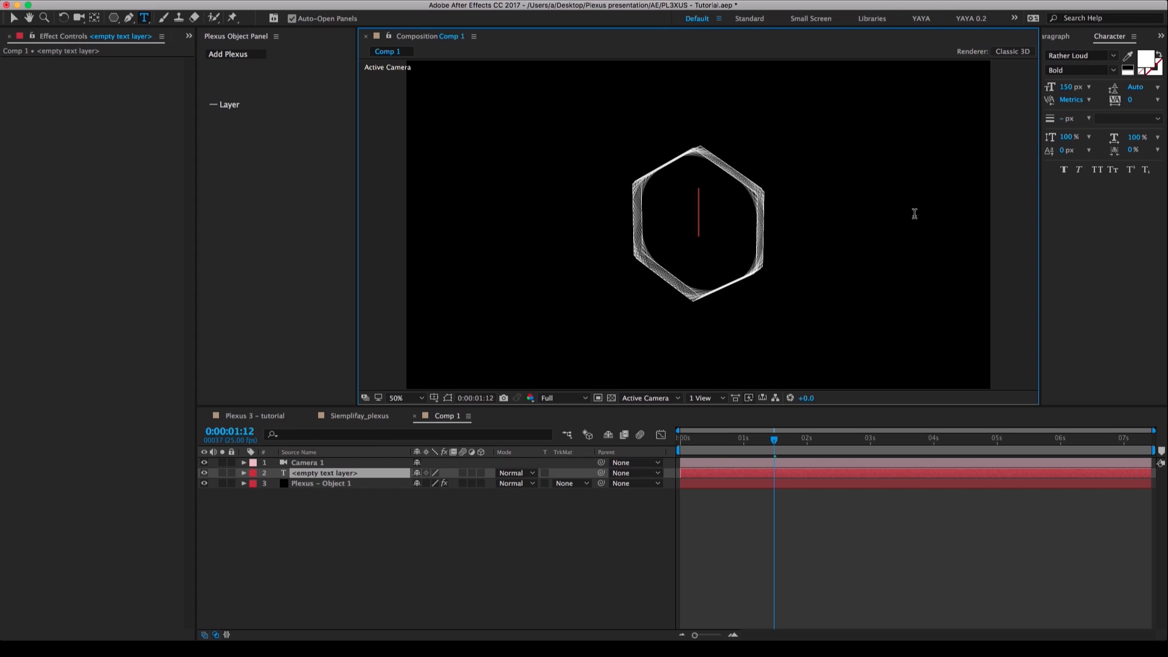
{"action": "type", "text": "IP"}
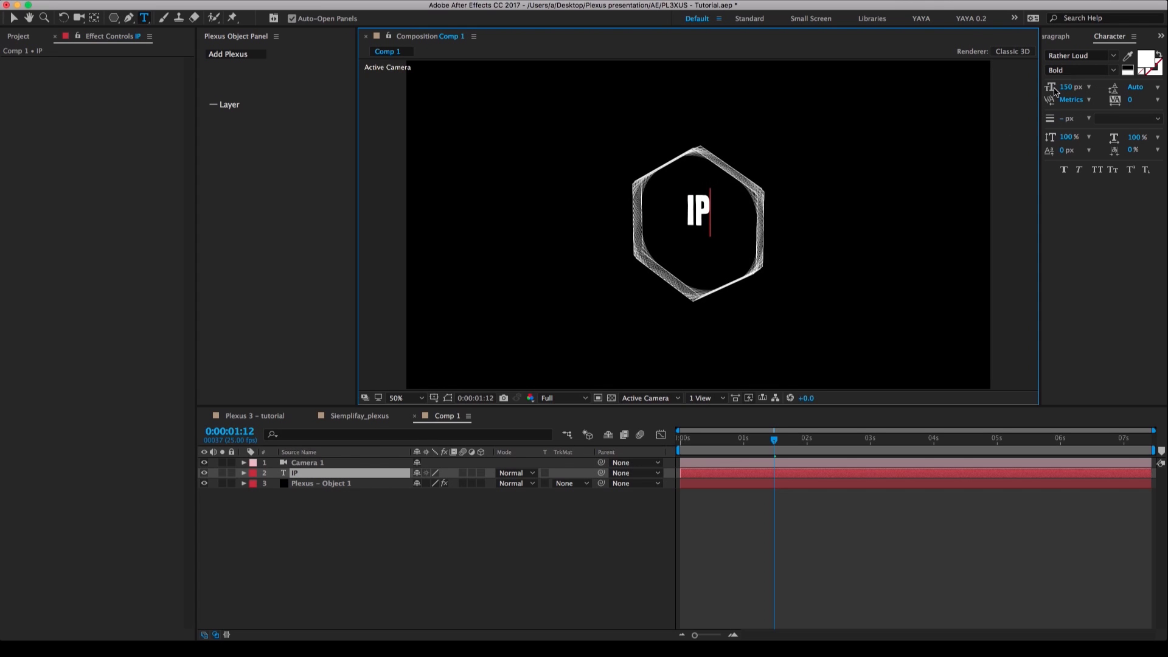
Style the IP text in Open Sans Bold, outlined without a fill, with a 3.3 px white stroke.
{"action": "key", "text": "super+a"}
{"action": "left_click", "coordinate": [1095, 56]}
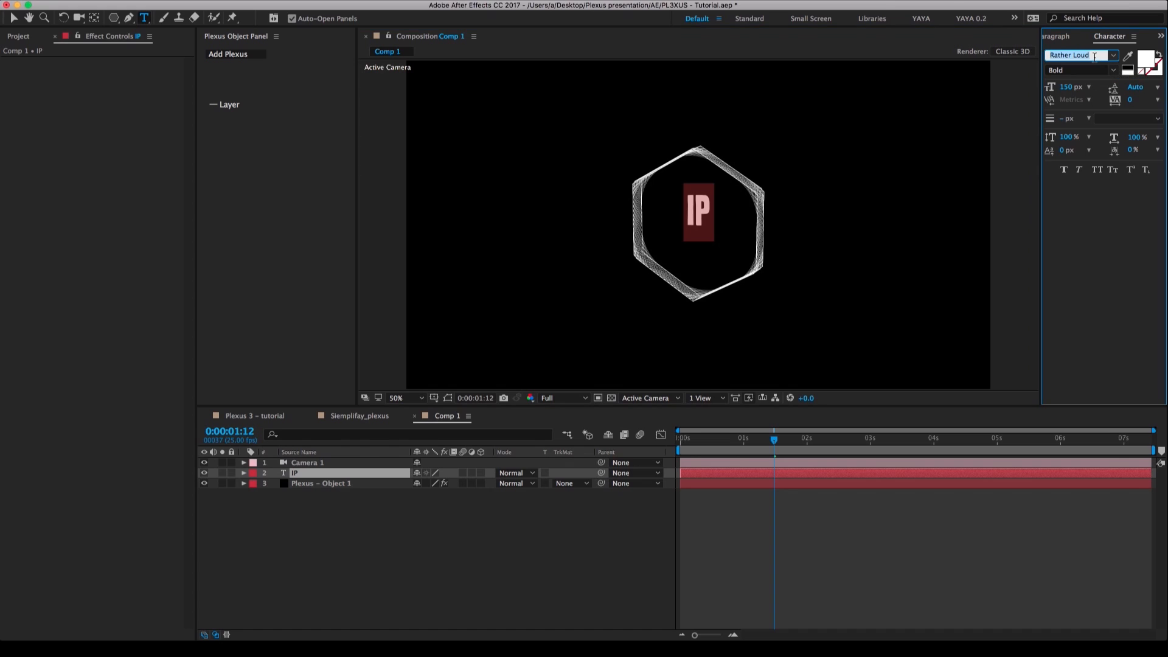
{"action": "type", "text": "Open Sans"}
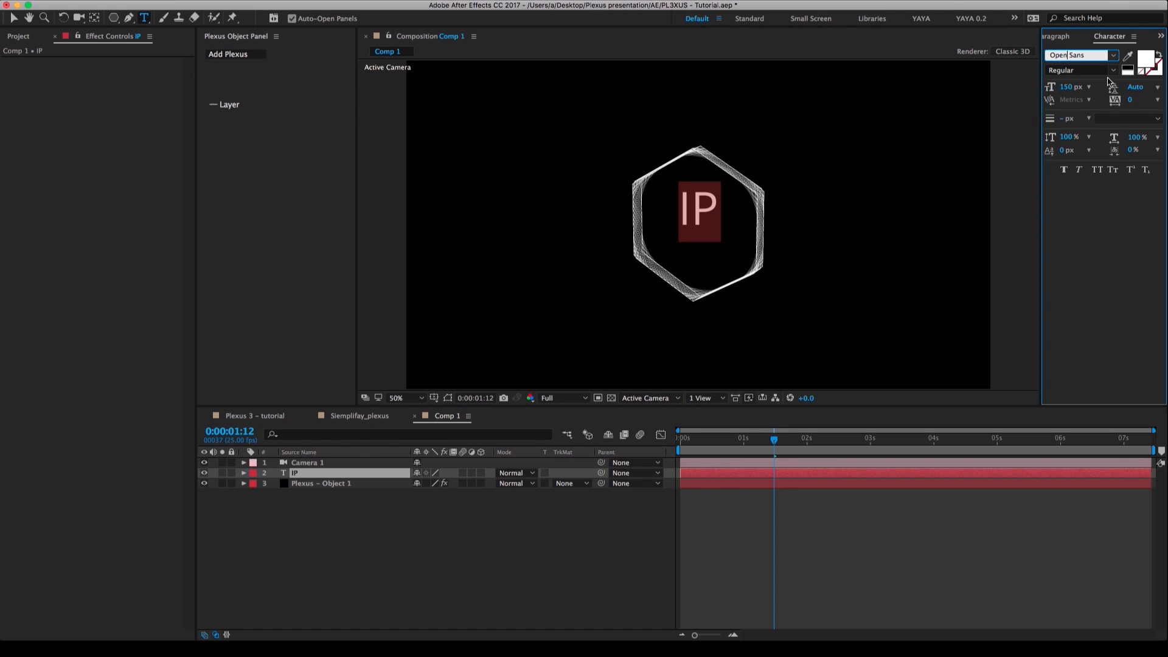
{"action": "left_click", "coordinate": [1113, 71]}
{"action": "left_click", "coordinate": [1083, 128]}
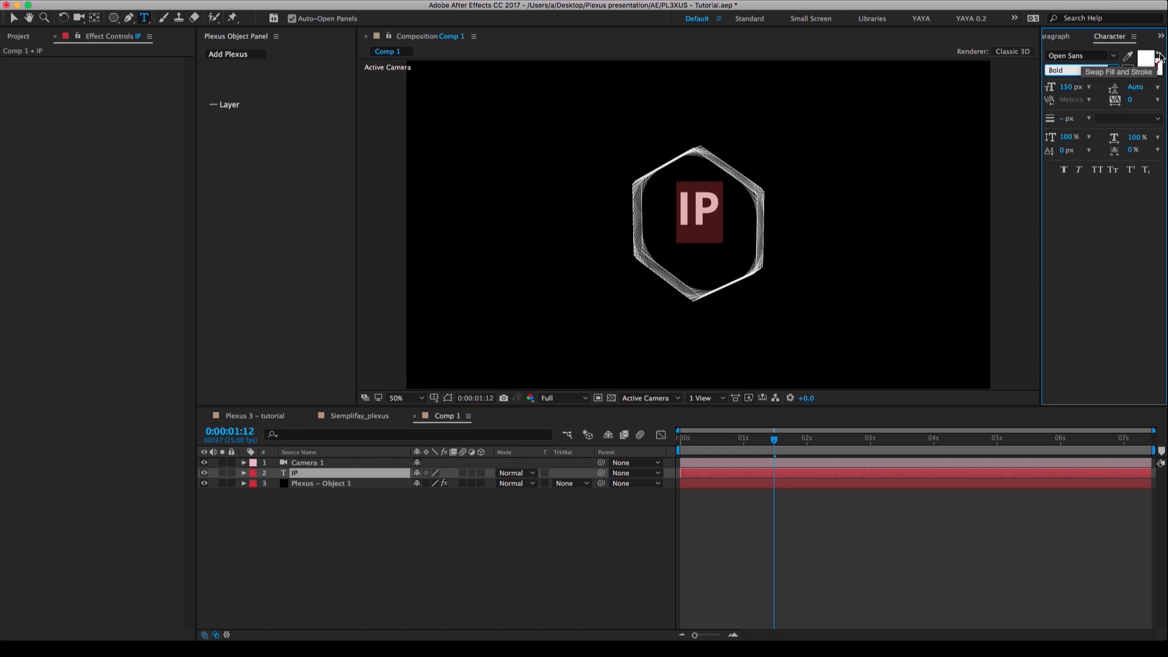
{"action": "left_click", "coordinate": [1159, 55]}
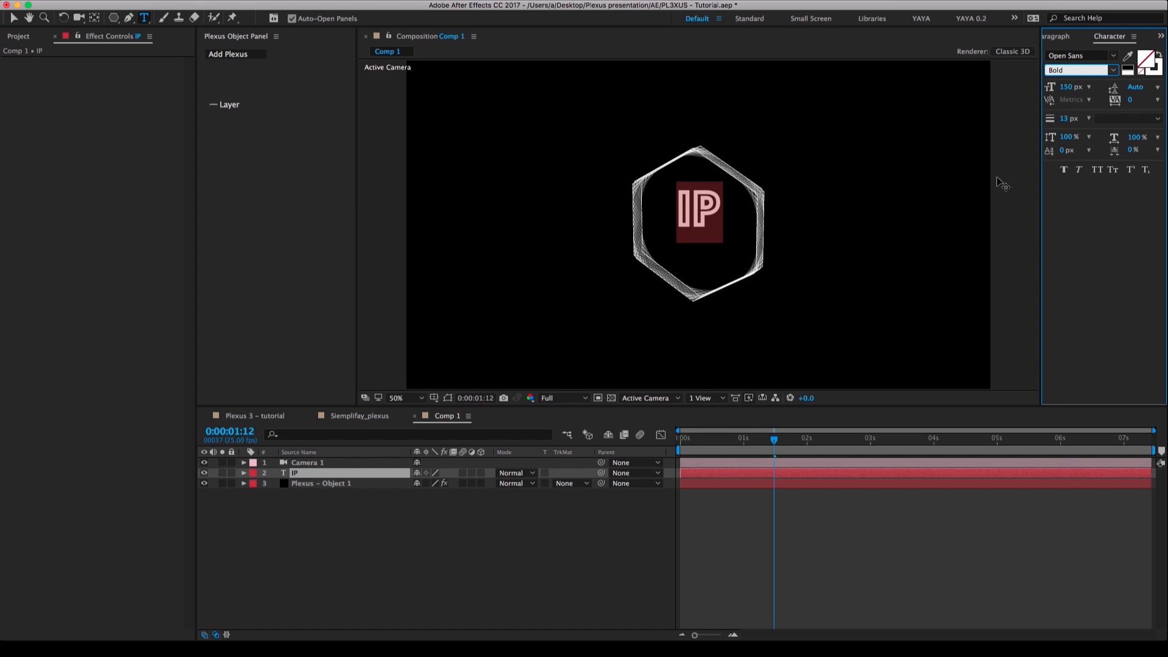
{"action": "mouse_move", "coordinate": [1064, 119]}
{"action": "left_mouse_down"}
{"action": "mouse_move", "coordinate": [1051, 118]}
{"action": "mouse_move", "coordinate": [1064, 118]}
{"action": "left_mouse_up"}
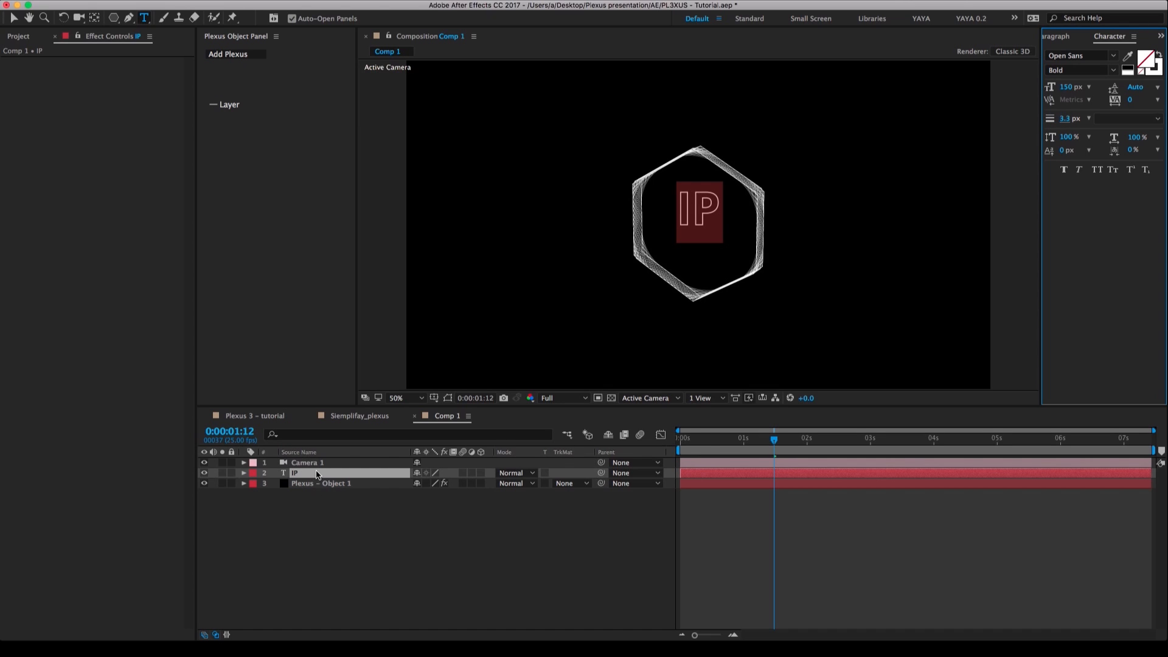
{"action": "left_click", "coordinate": [317, 474]}
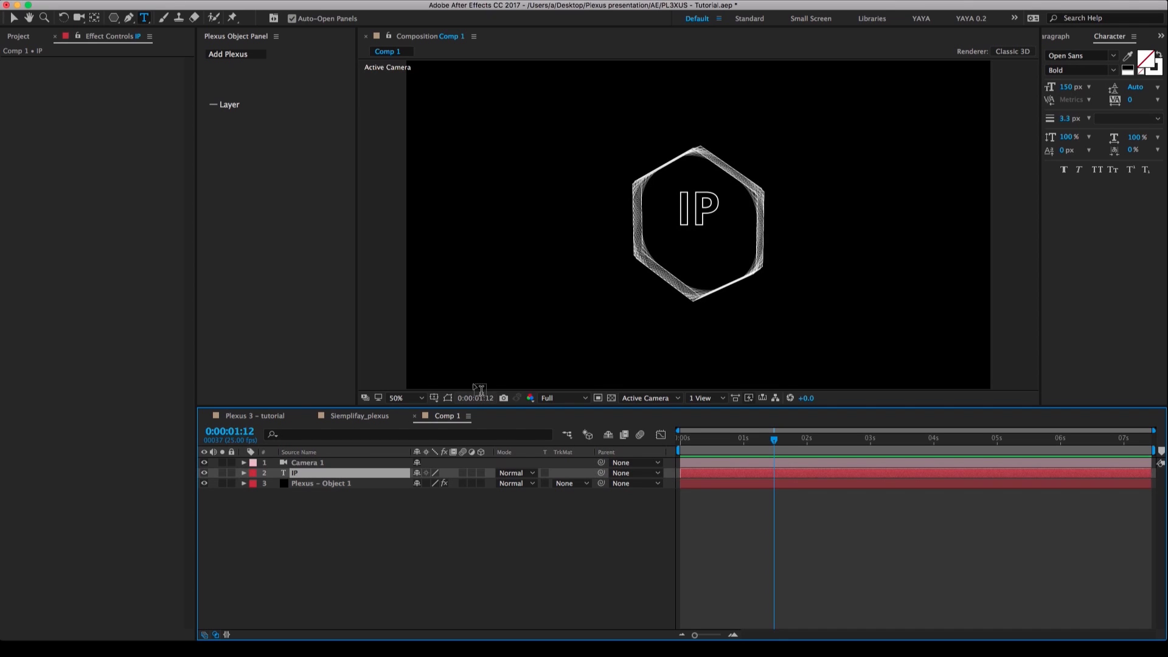
Center the IP text layer in the view with the Center In View transform.
{"action": "right_click", "coordinate": [702, 216]}
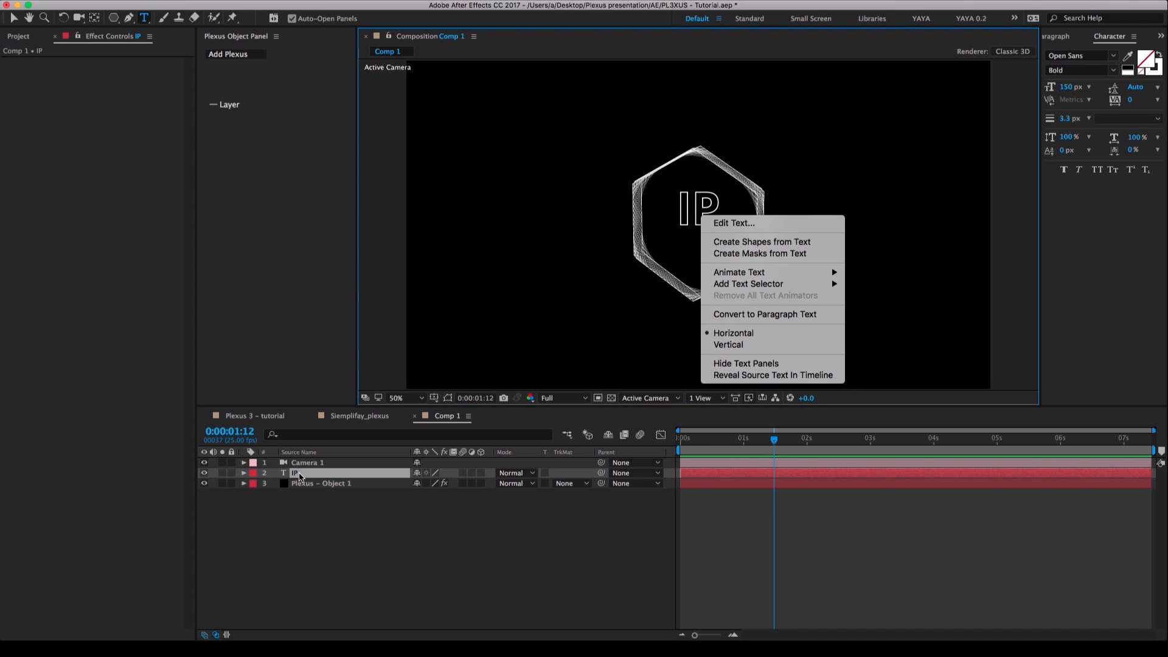
{"action": "left_click", "coordinate": [306, 478]}
{"action": "right_click", "coordinate": [305, 474]}
{"action": "mouse_move", "coordinate": [452, 247]}
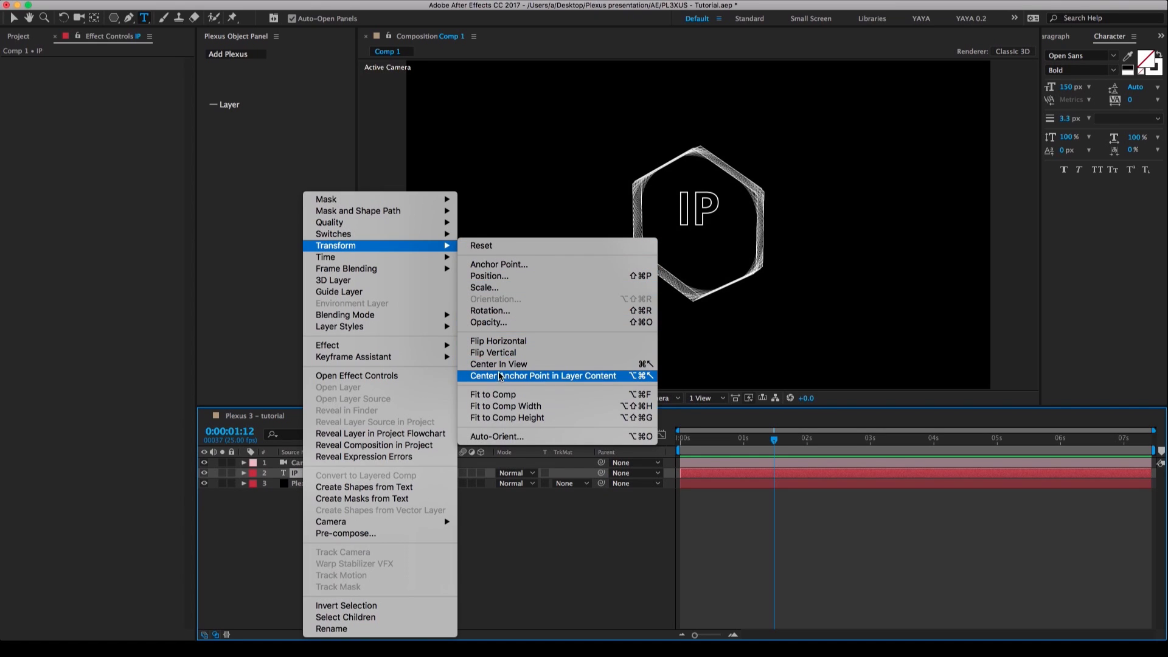
{"action": "left_click", "coordinate": [514, 365]}
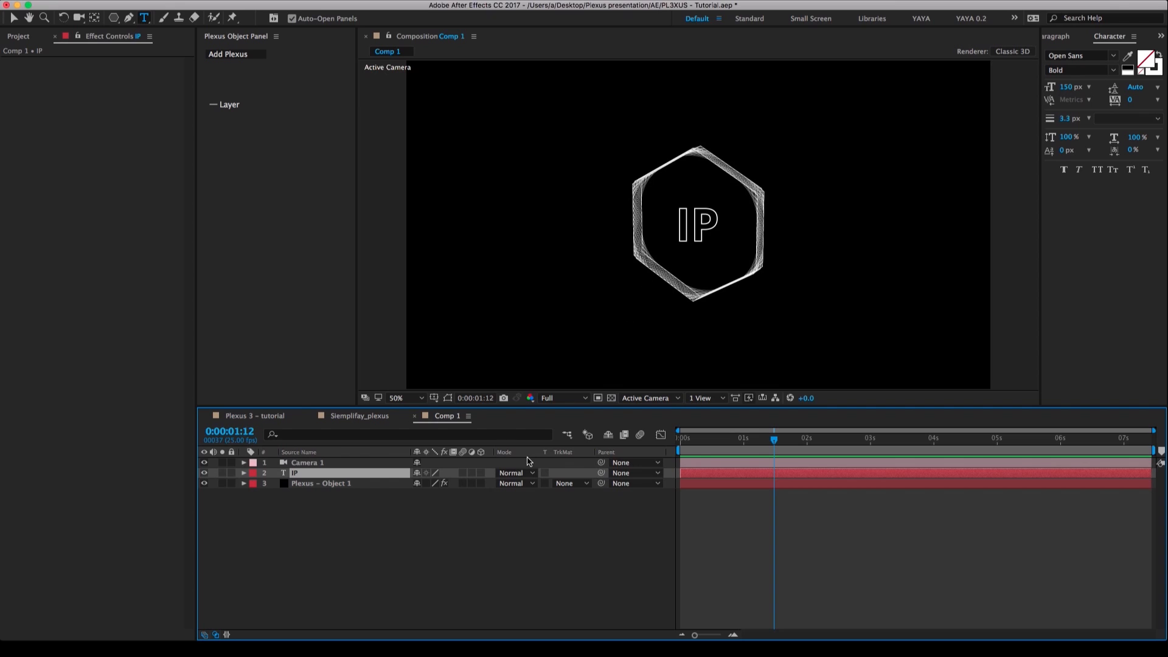
Turn the IP text into a 3D layer and orbit the camera to check its alignment with the hexagon.
{"action": "key", "text": "c"}
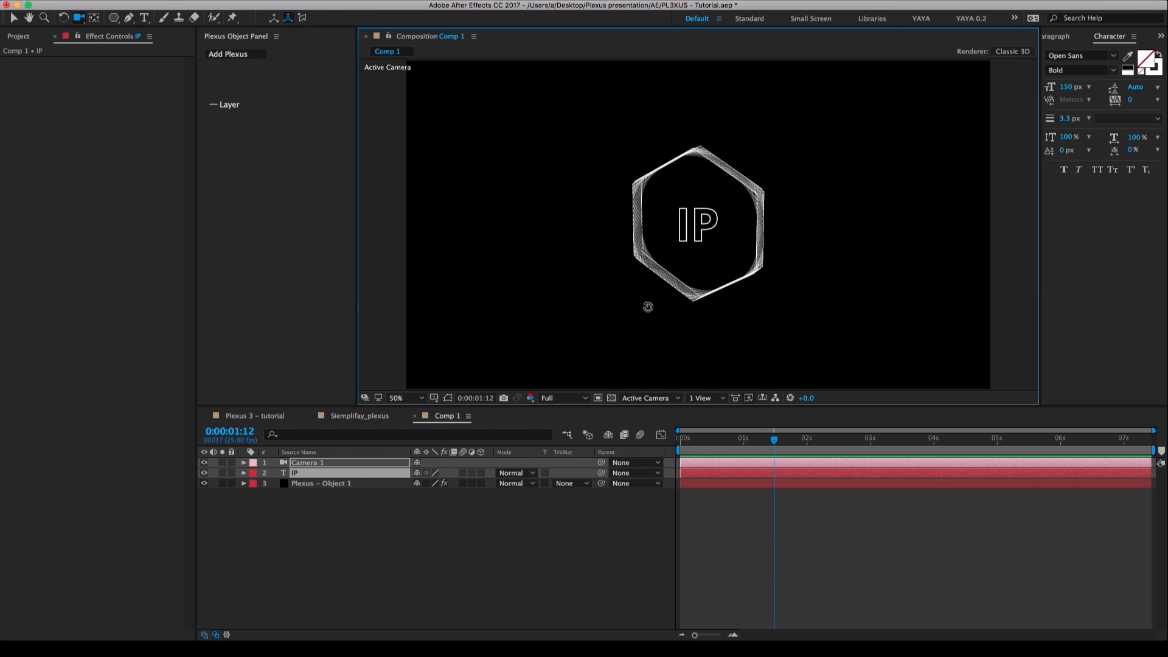
{"action": "mouse_move", "coordinate": [647, 305]}
{"action": "left_mouse_down"}
{"action": "mouse_move", "coordinate": [732, 298]}
{"action": "mouse_move", "coordinate": [767, 224]}
{"action": "mouse_move", "coordinate": [680, 242]}
{"action": "mouse_move", "coordinate": [693, 324]}
{"action": "mouse_move", "coordinate": [702, 322]}
{"action": "mouse_move", "coordinate": [586, 250]}
{"action": "mouse_move", "coordinate": [623, 213]}
{"action": "mouse_move", "coordinate": [749, 261]}
{"action": "mouse_move", "coordinate": [719, 298]}
{"action": "mouse_move", "coordinate": [656, 298]}
{"action": "left_mouse_up"}
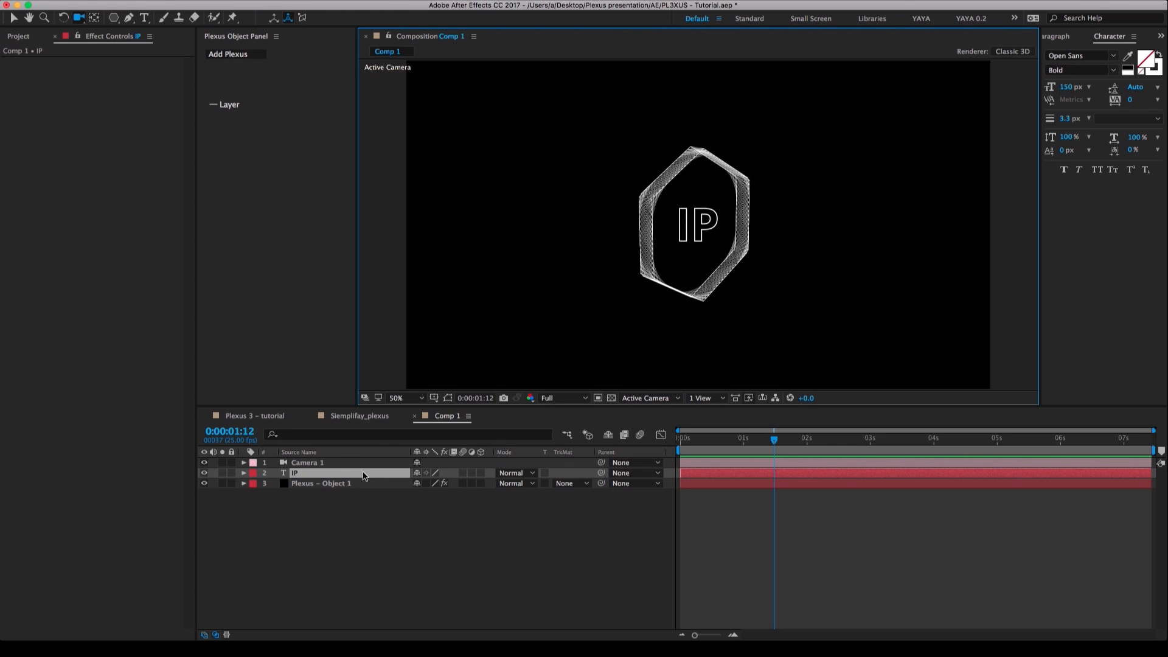
{"action": "left_click", "coordinate": [382, 474]}
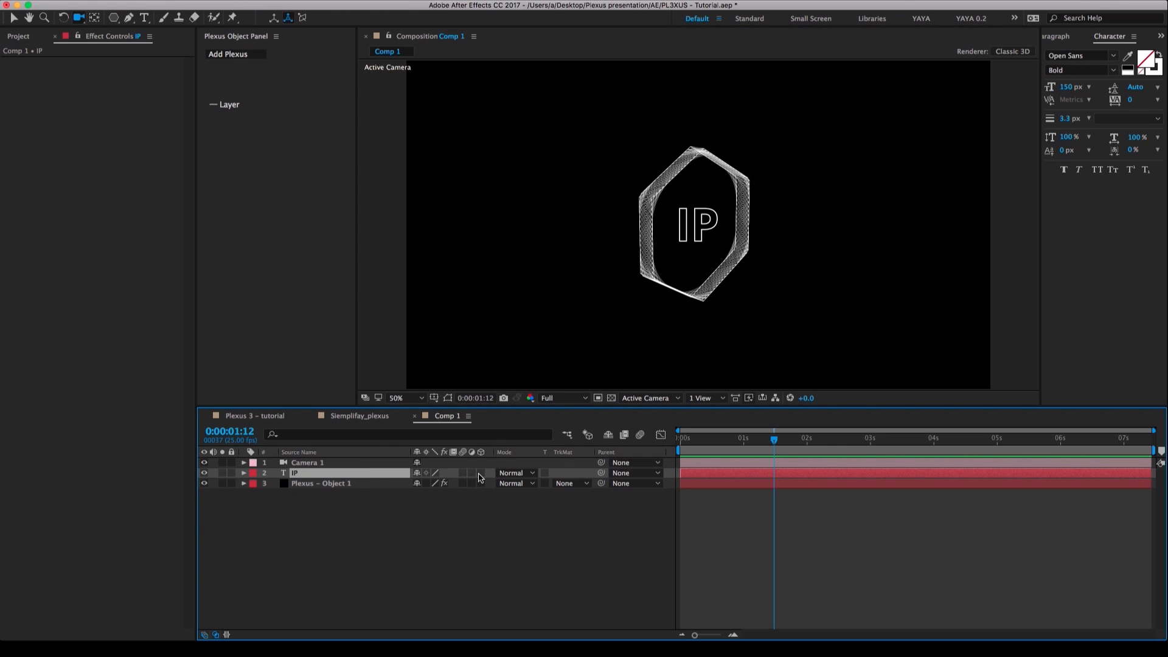
{"action": "left_click", "coordinate": [480, 473]}
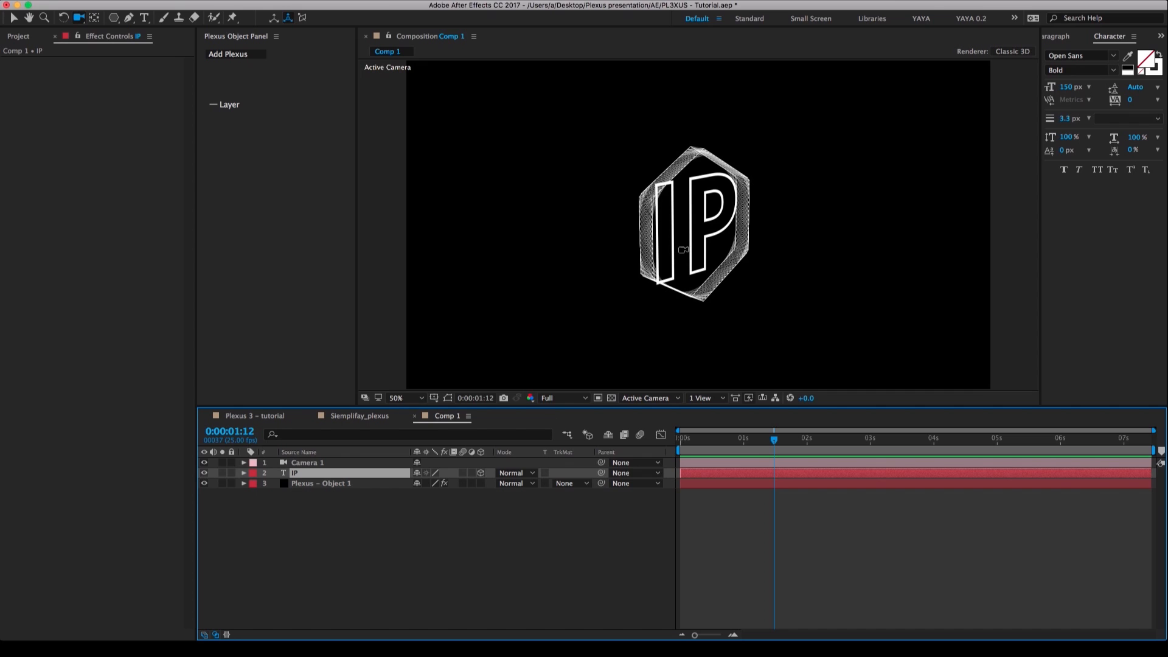
{"action": "left_click", "coordinate": [707, 261]}
{"action": "left_click_drag", "start_coordinate": [707, 260], "coordinate": [653, 297]}
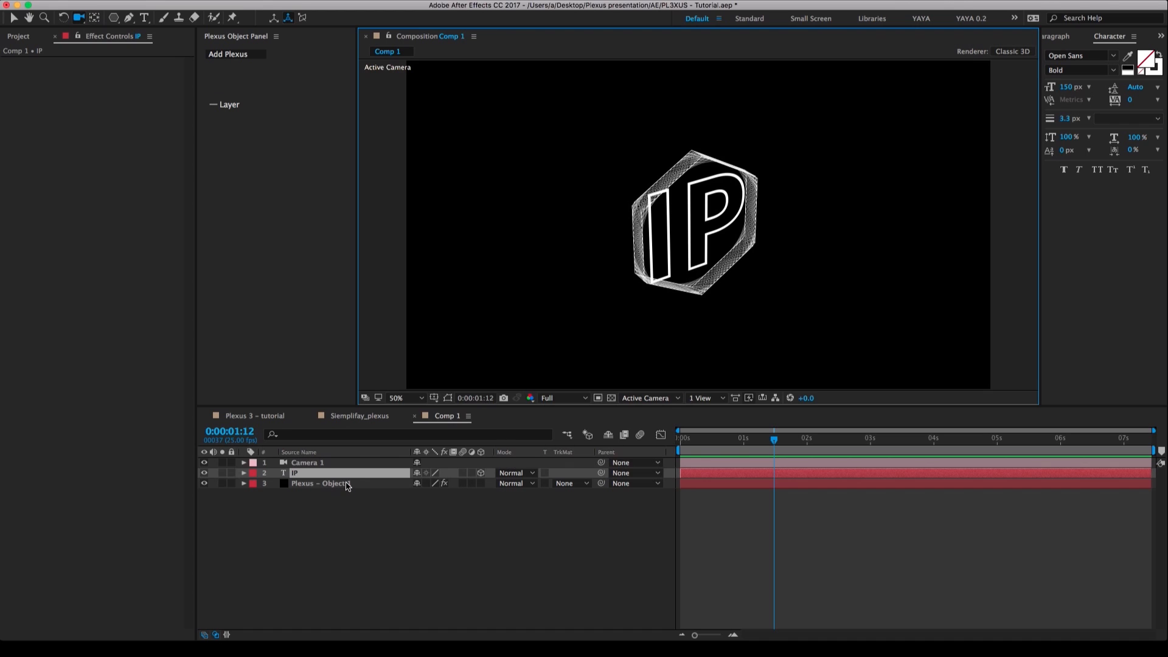
Scale the IP layer to 67% so it fits inside the hexagon, and orbit back toward a frontal view.
{"action": "key", "text": "s"}
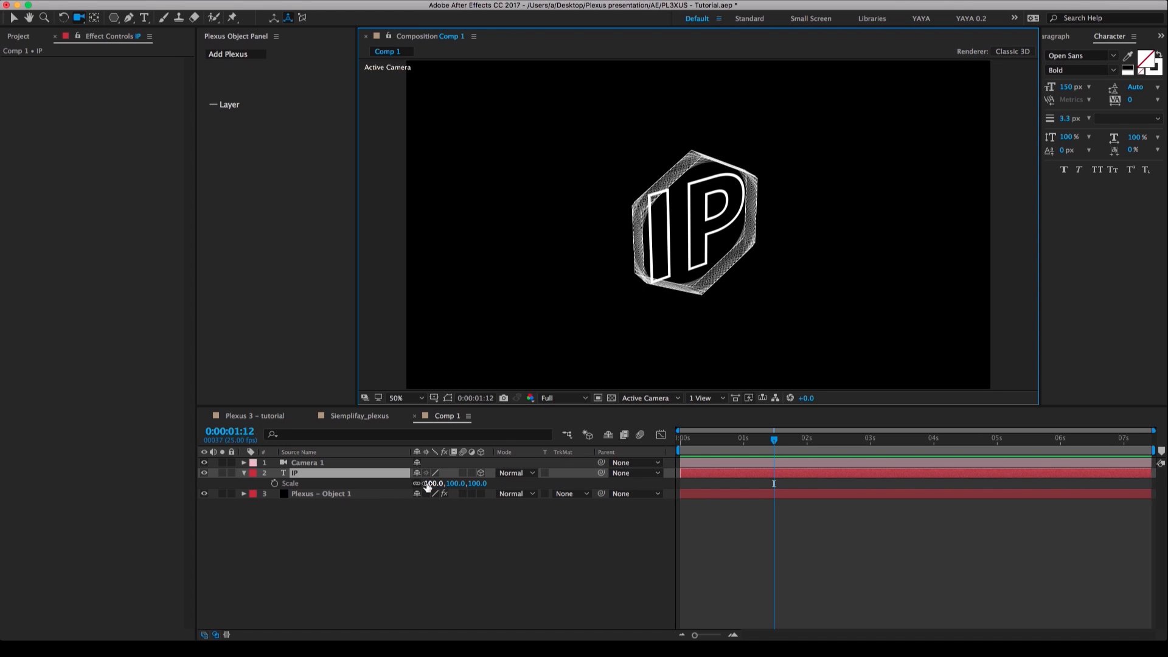
{"action": "left_click_drag", "start_coordinate": [430, 483], "coordinate": [602, 349]}
{"action": "left_click_drag", "start_coordinate": [683, 305], "coordinate": [660, 294]}
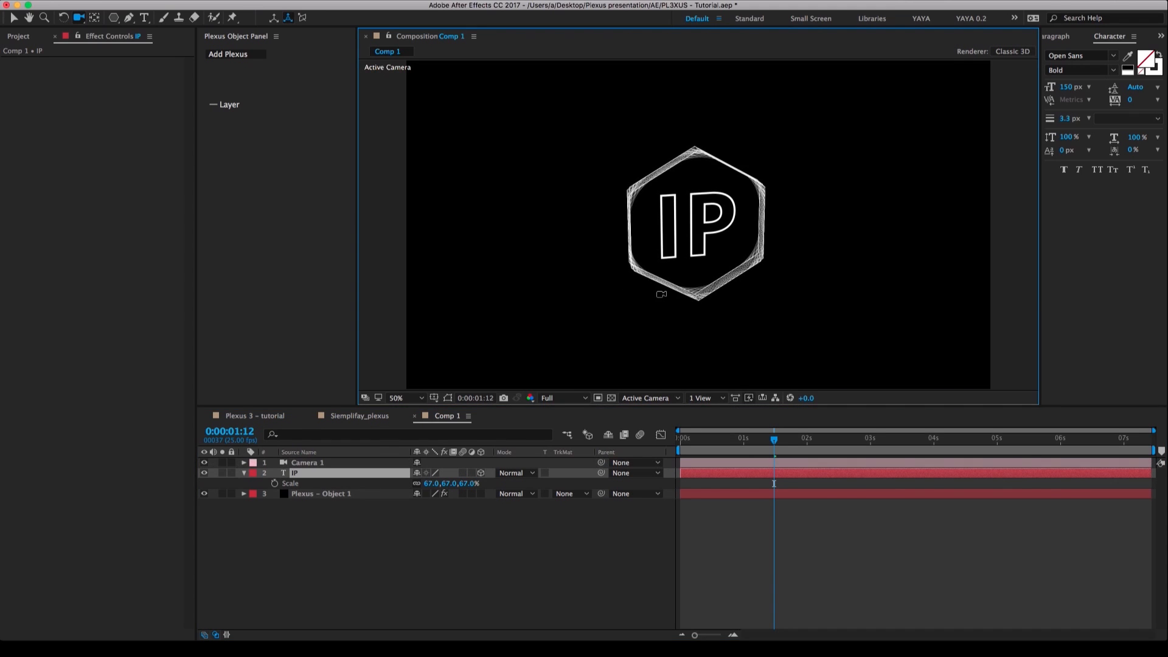
Copy the IP and Plexus - Object 1 layers into the Plexus 3 - tutorial composition, directly above Point Light 1.
{"action": "left_click", "coordinate": [244, 473]}
{"action": "left_click_drag", "start_coordinate": [294, 509], "coordinate": [327, 478]}
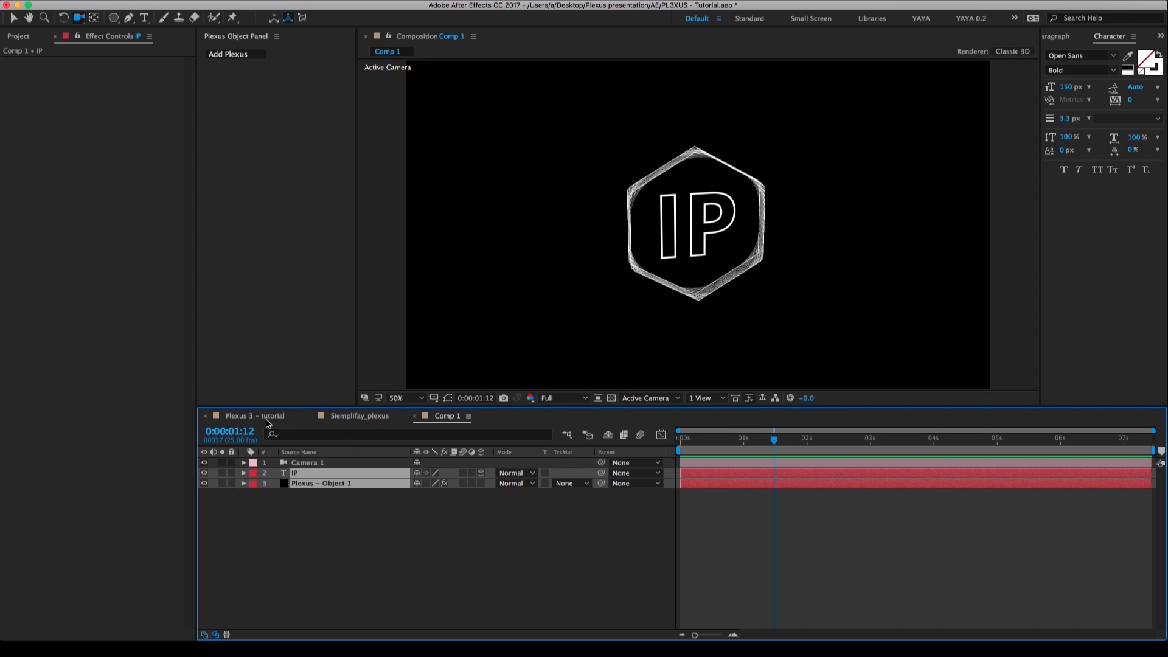
{"action": "left_click", "coordinate": [266, 416]}
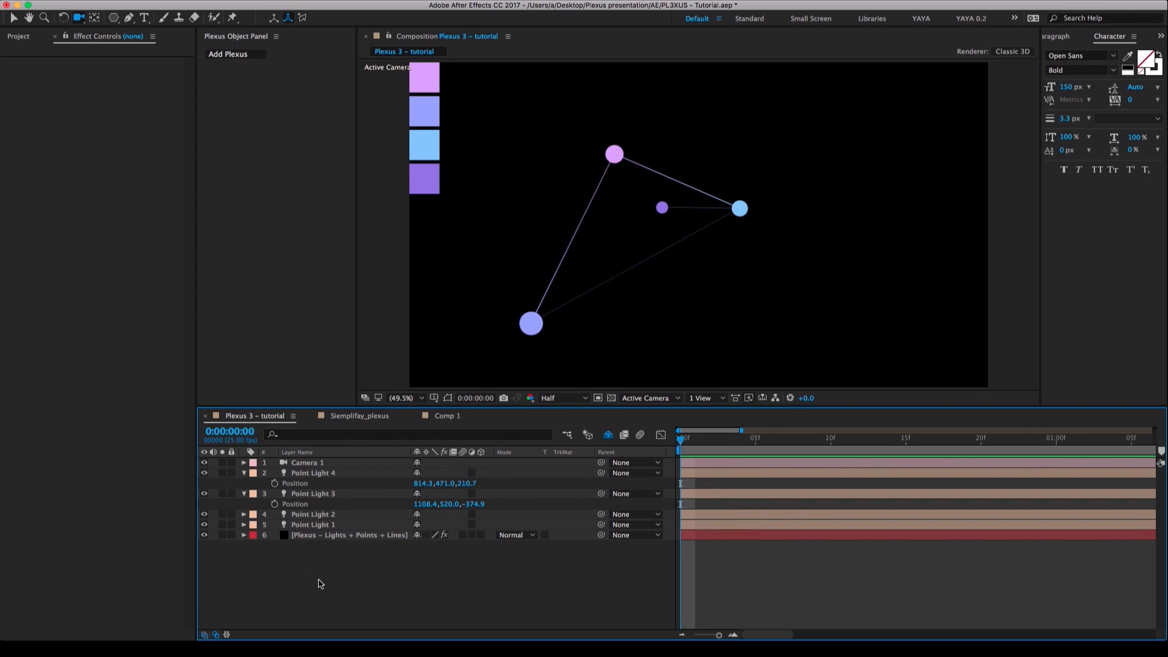
{"action": "left_click", "coordinate": [323, 526]}
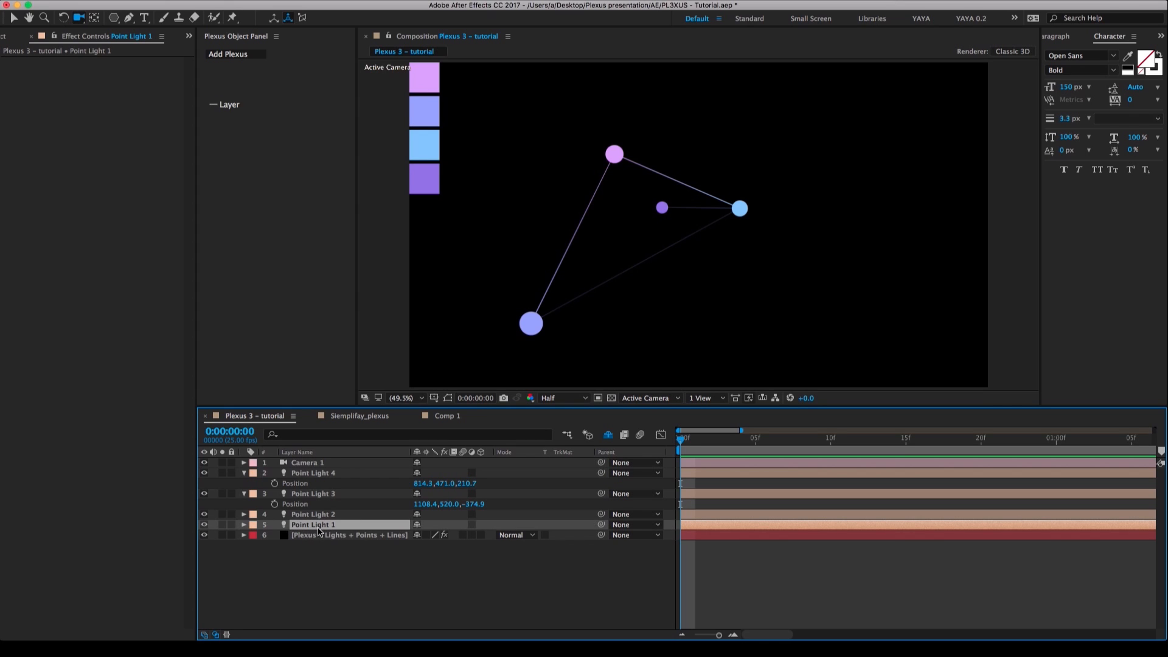
{"action": "key", "text": "super+v"}
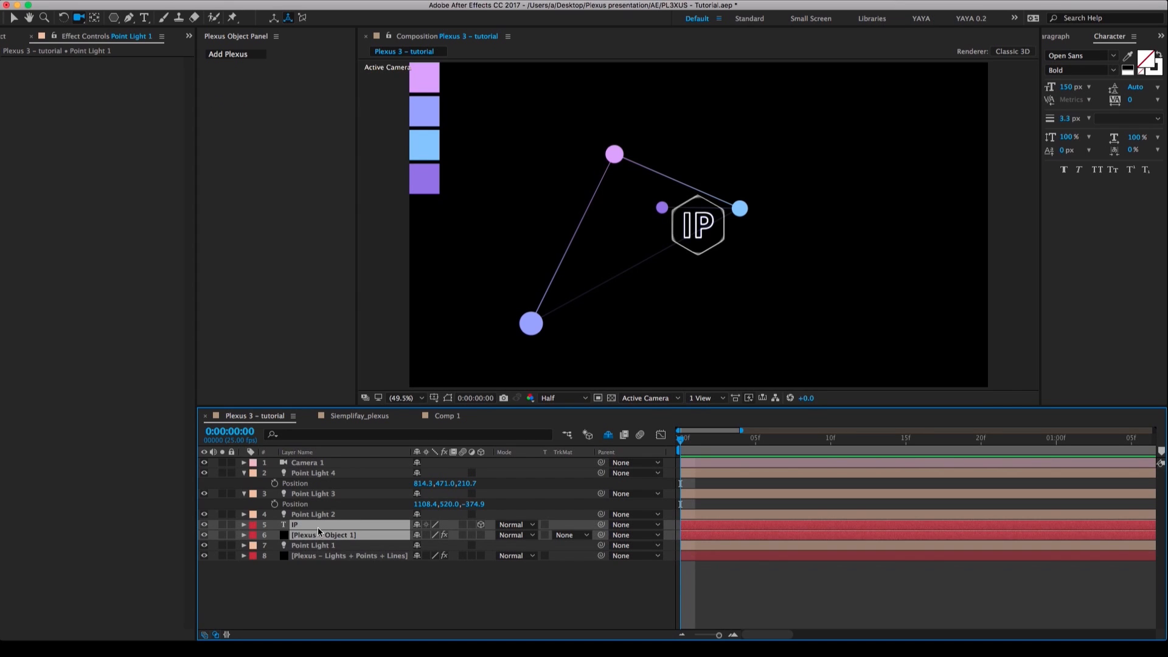
{"action": "left_click", "coordinate": [329, 584]}
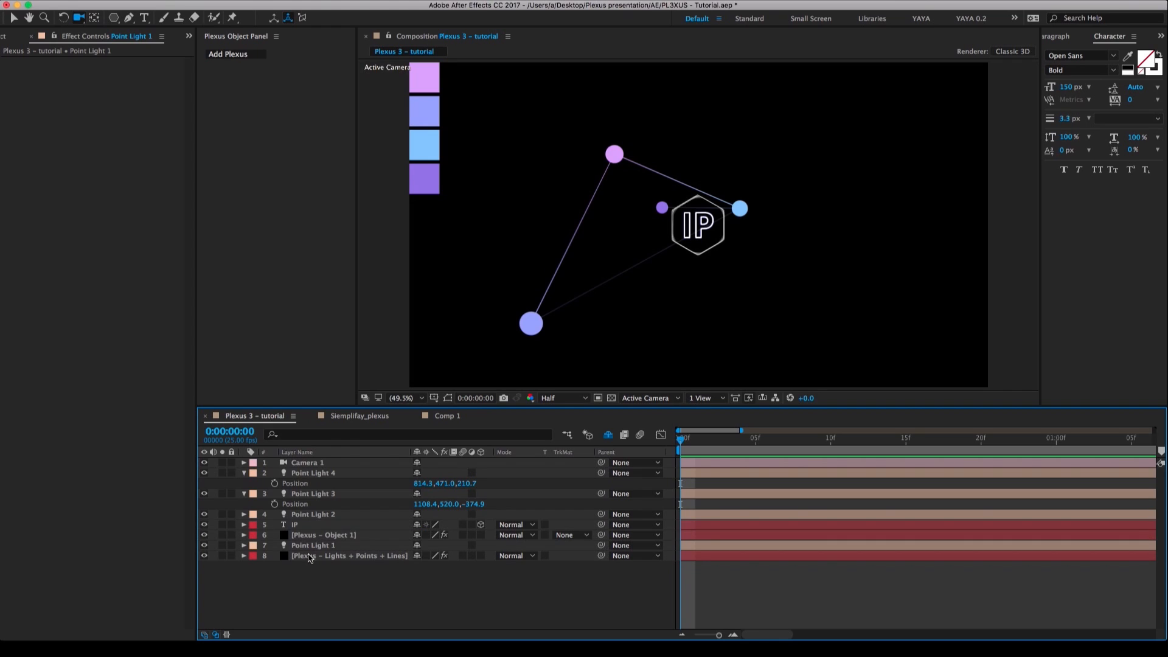
Set the IP text's stroke colour to the pink sampled from the first palette swatch.
{"action": "left_click", "coordinate": [302, 526]}
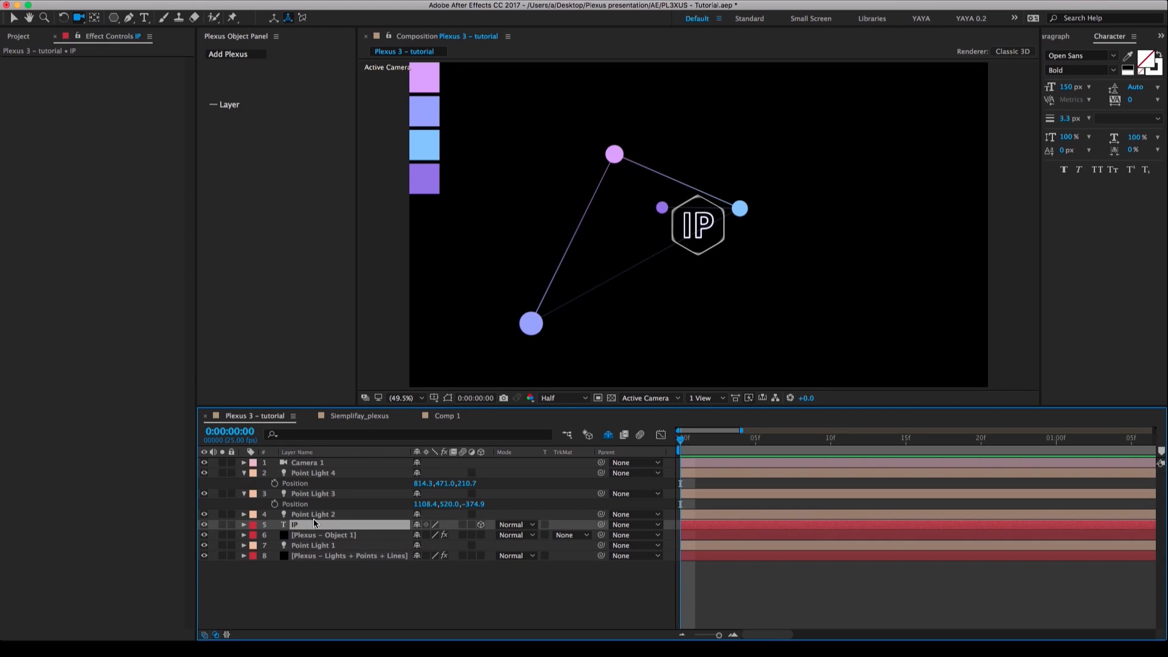
{"action": "left_click", "coordinate": [1159, 72]}
{"action": "left_click", "coordinate": [1129, 56]}
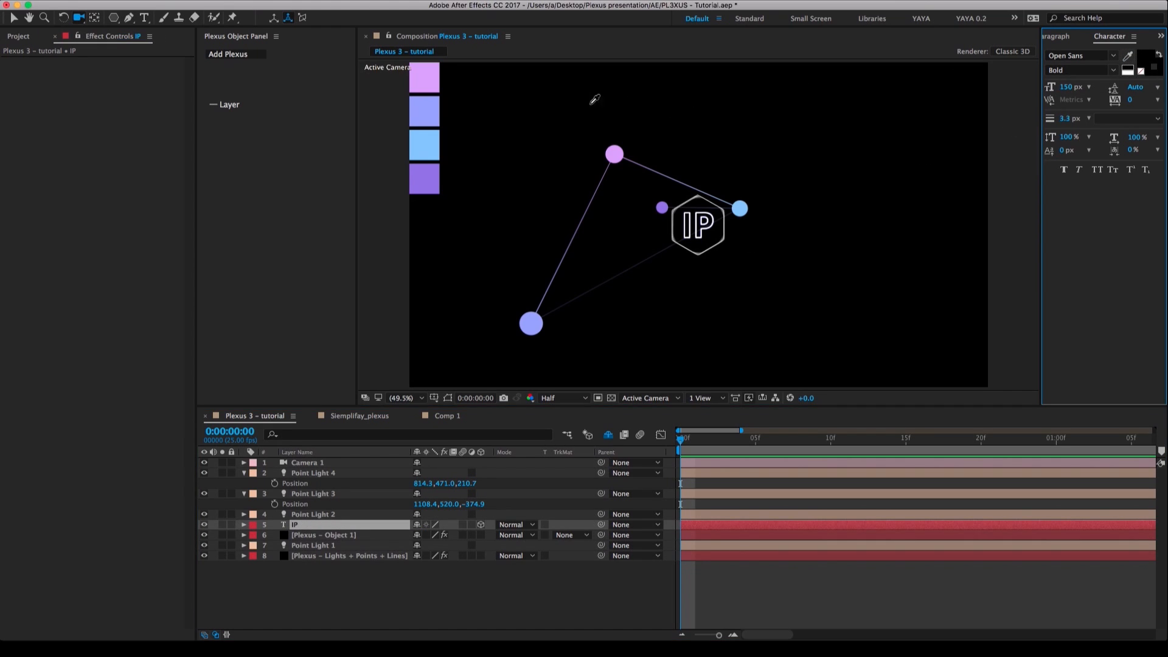
{"action": "left_click", "coordinate": [437, 74]}
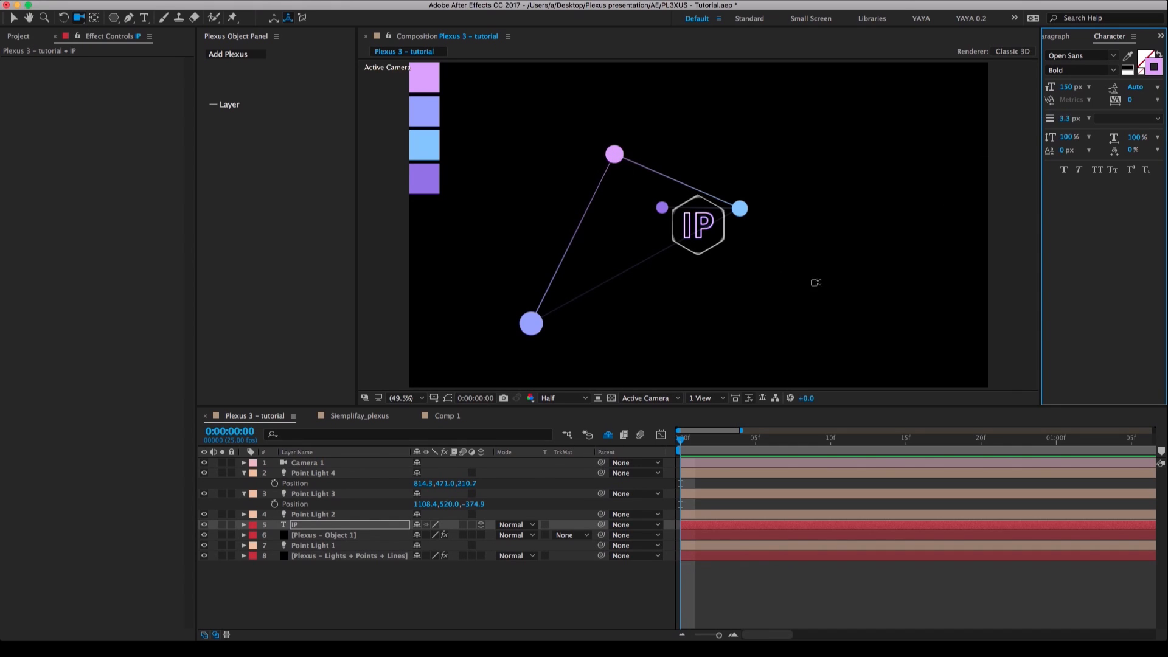
Set the hexagon's Plexus Path Object colour to the pink palette swatch and check it while orbiting the camera.
{"action": "left_click", "coordinate": [308, 536]}
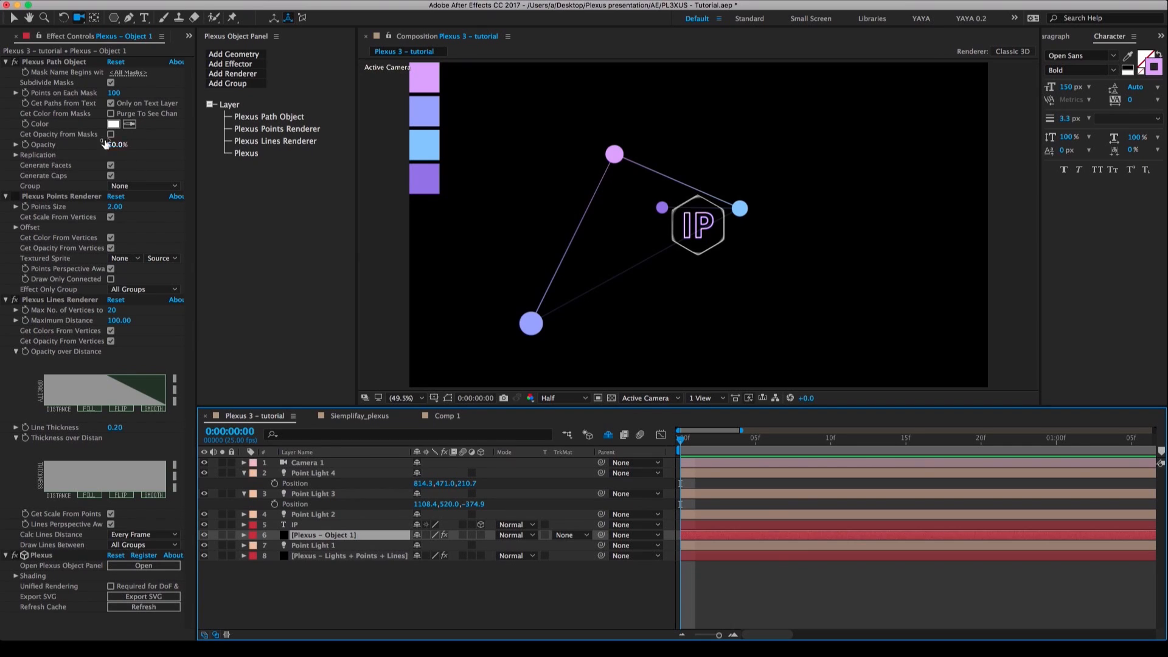
{"action": "left_click", "coordinate": [6, 200]}
{"action": "left_click", "coordinate": [6, 197]}
{"action": "left_click", "coordinate": [6, 207]}
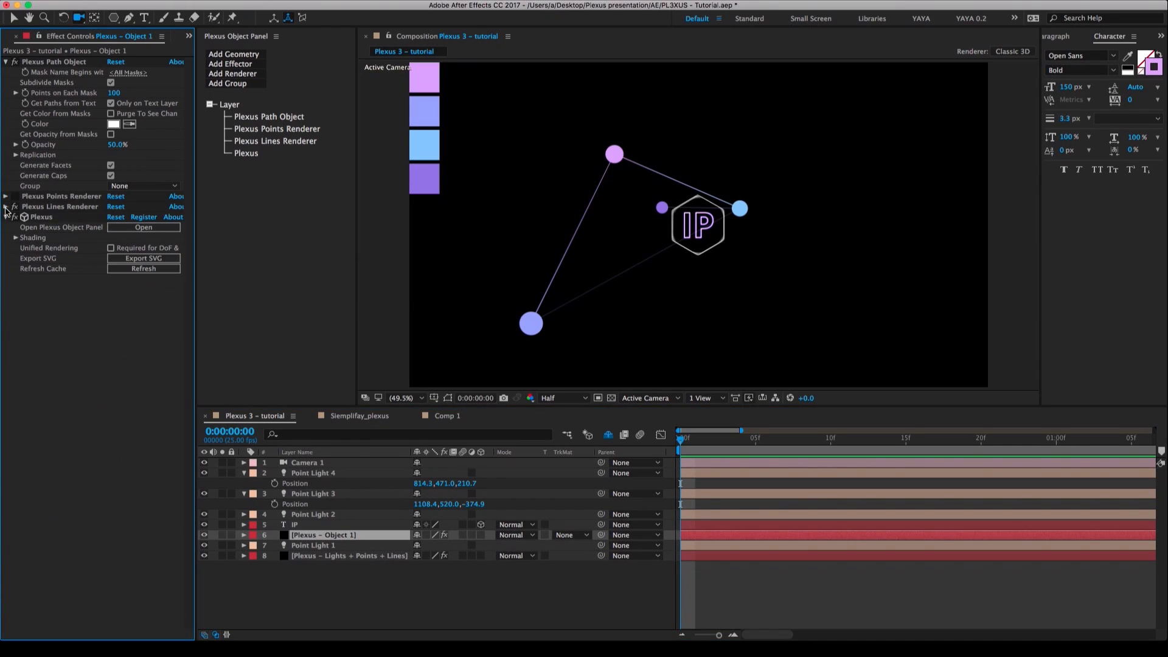
{"action": "left_click", "coordinate": [6, 217]}
{"action": "left_click", "coordinate": [53, 63]}
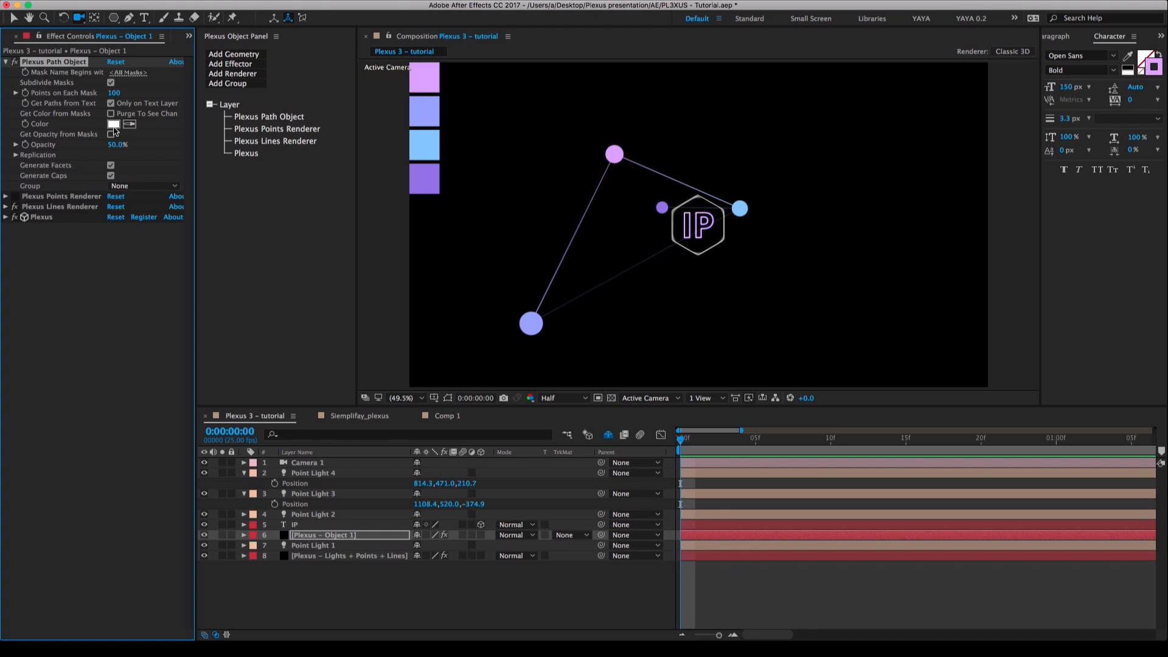
{"action": "left_click", "coordinate": [130, 124]}
{"action": "left_click", "coordinate": [435, 85]}
{"action": "left_click_drag", "start_coordinate": [704, 234], "coordinate": [707, 213]}
{"action": "left_click_drag", "start_coordinate": [694, 256], "coordinate": [732, 225]}
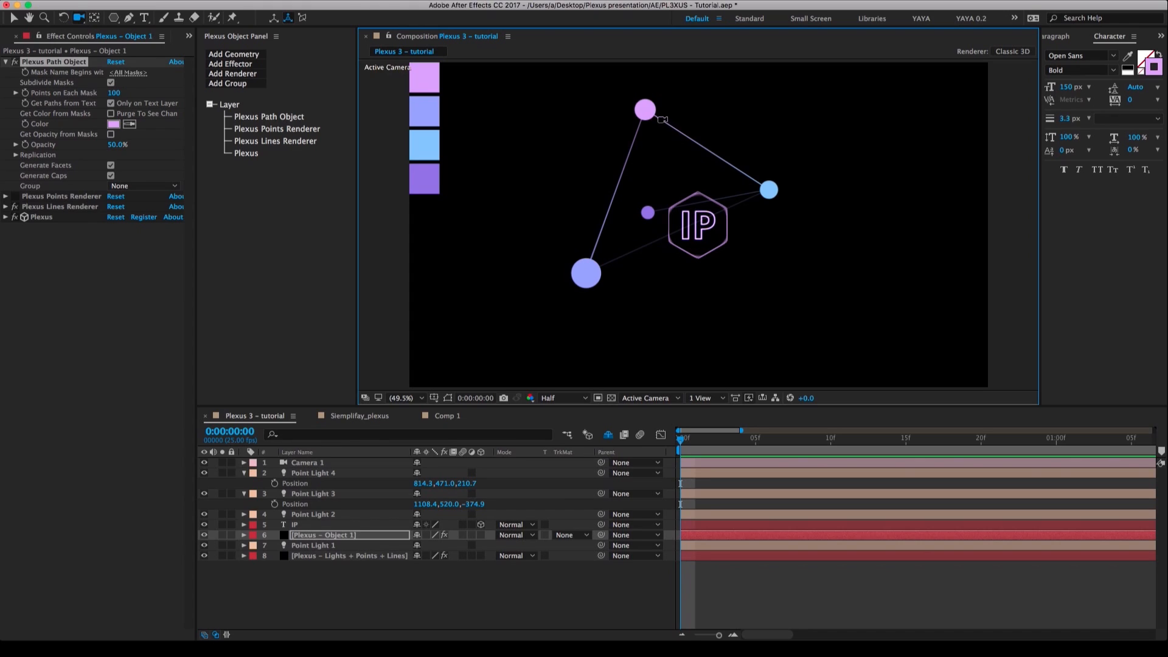
{"action": "left_click_drag", "start_coordinate": [717, 181], "coordinate": [659, 126]}
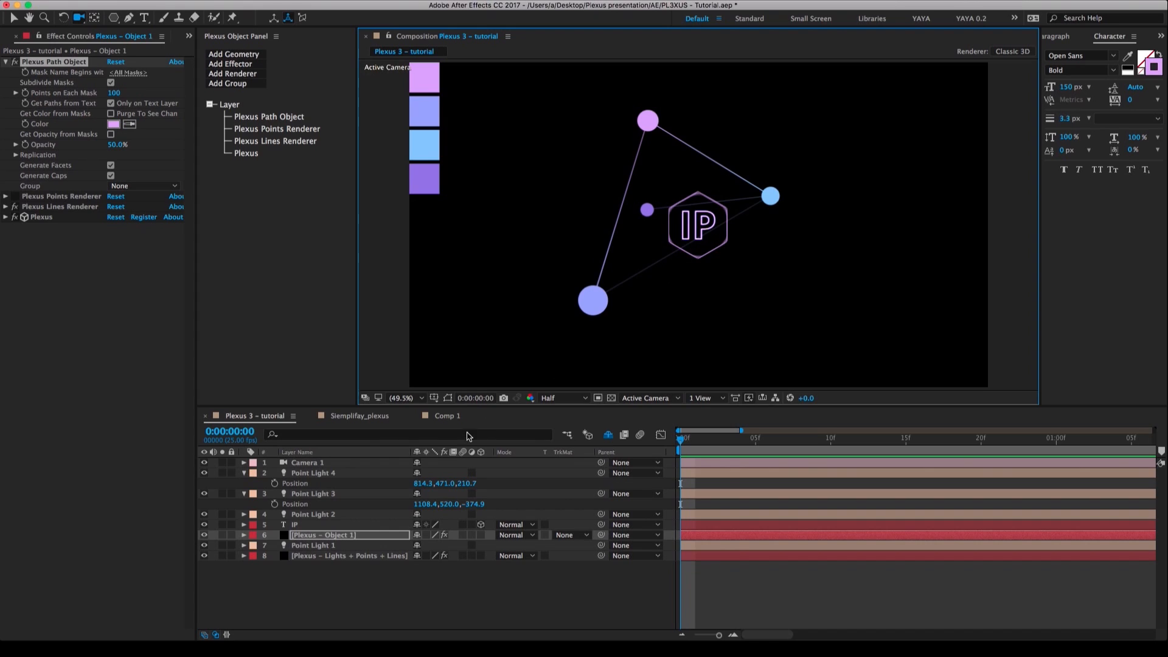
Collapse the Point Light 3 and 4 properties, and label the IP, Plexus - Object 1 and Point Light 1 layers Yellow.
{"action": "left_click", "coordinate": [244, 494]}
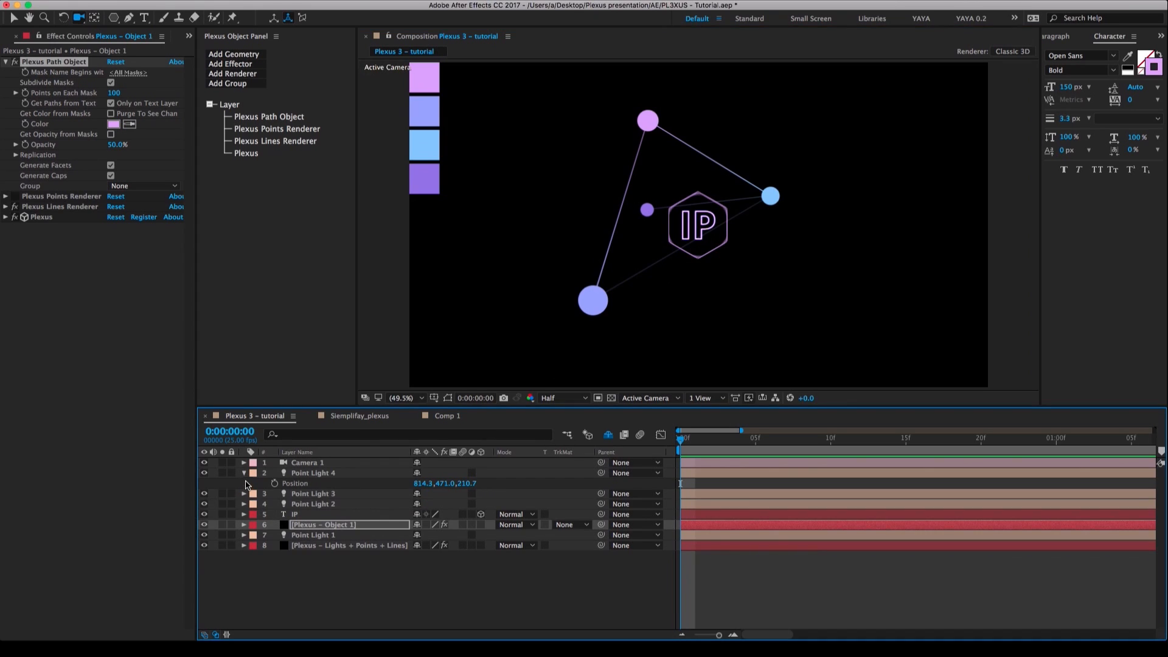
{"action": "left_click", "coordinate": [245, 474]}
{"action": "left_click", "coordinate": [339, 570]}
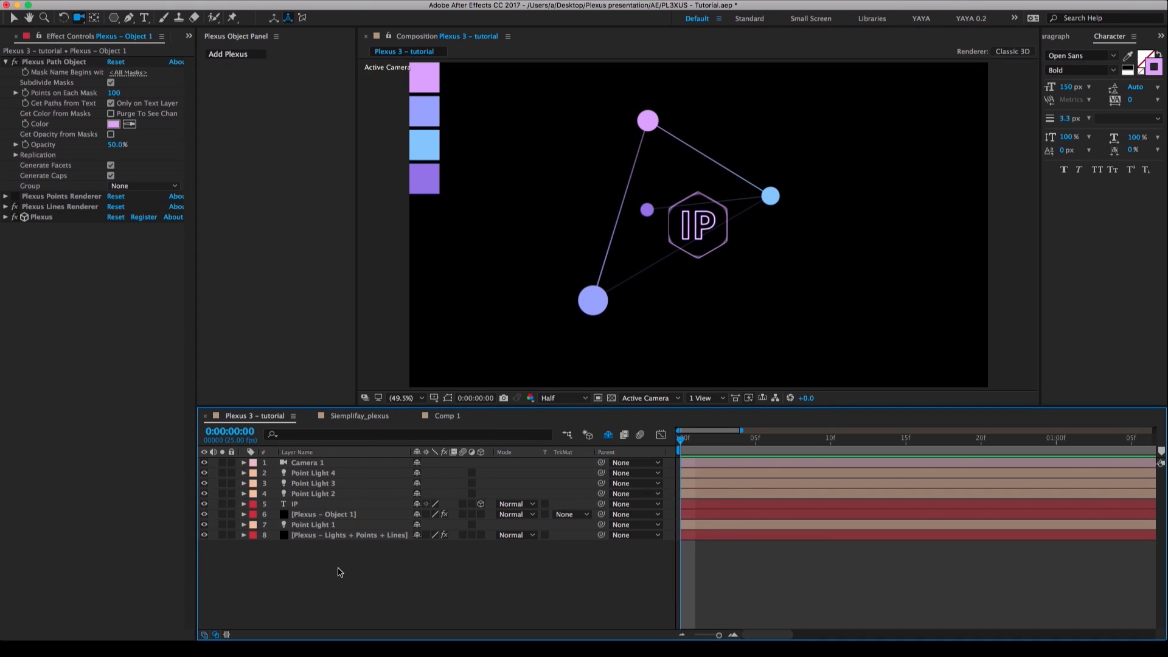
{"action": "left_click", "coordinate": [303, 524]}
{"action": "left_click", "coordinate": [306, 505], "text": "shift"}
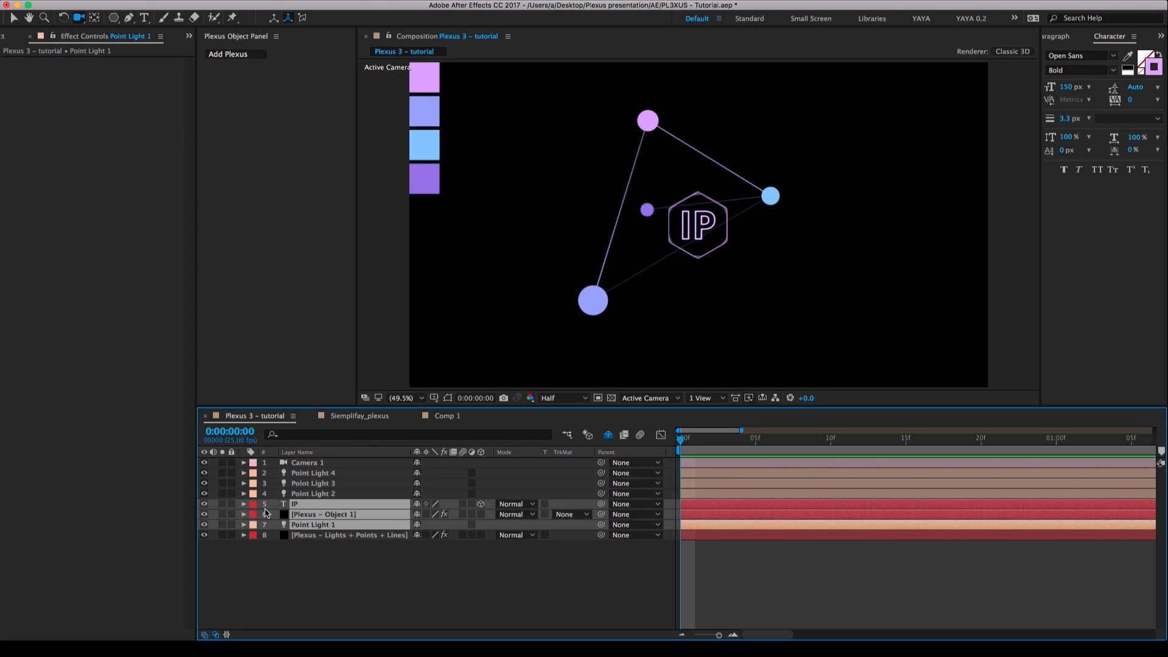
{"action": "left_click", "coordinate": [253, 513]}
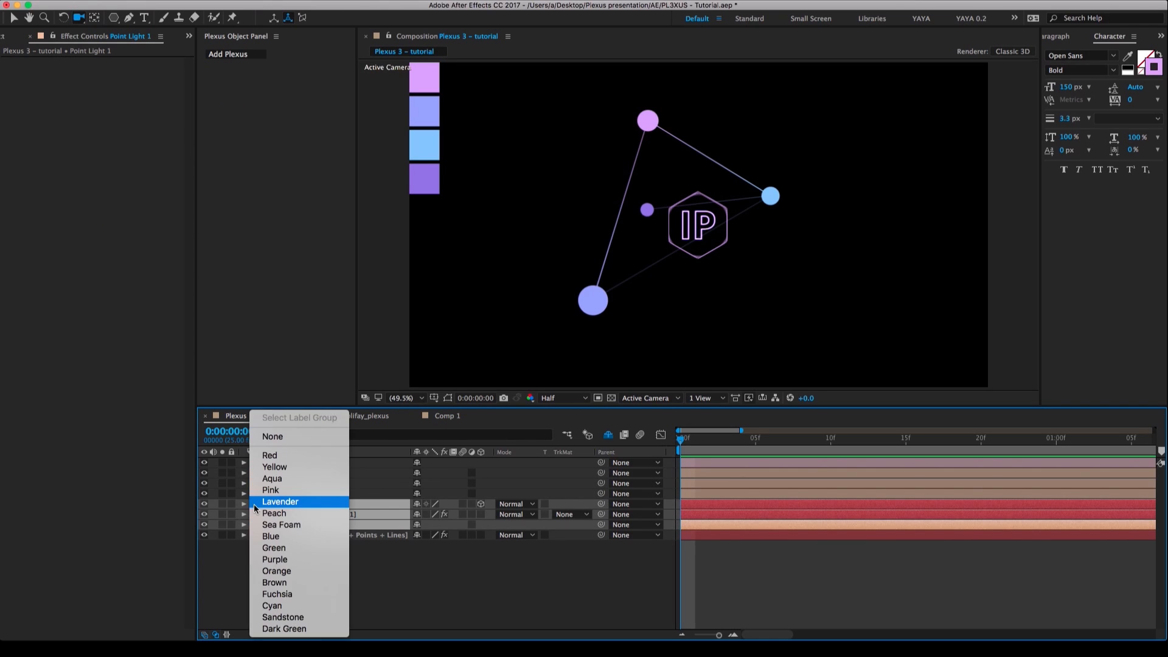
{"action": "left_click", "coordinate": [272, 467]}
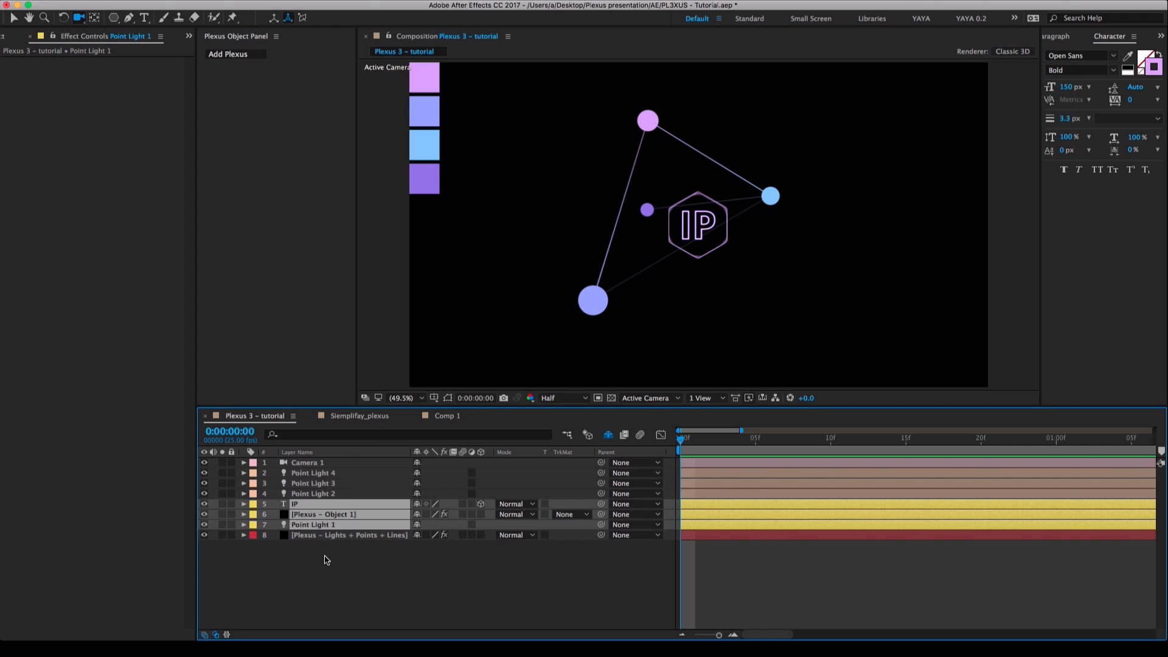
{"action": "left_click", "coordinate": [327, 560]}
Reveal Point Light 1's Position and set its Y value to 426.
{"action": "left_click", "coordinate": [313, 526]}
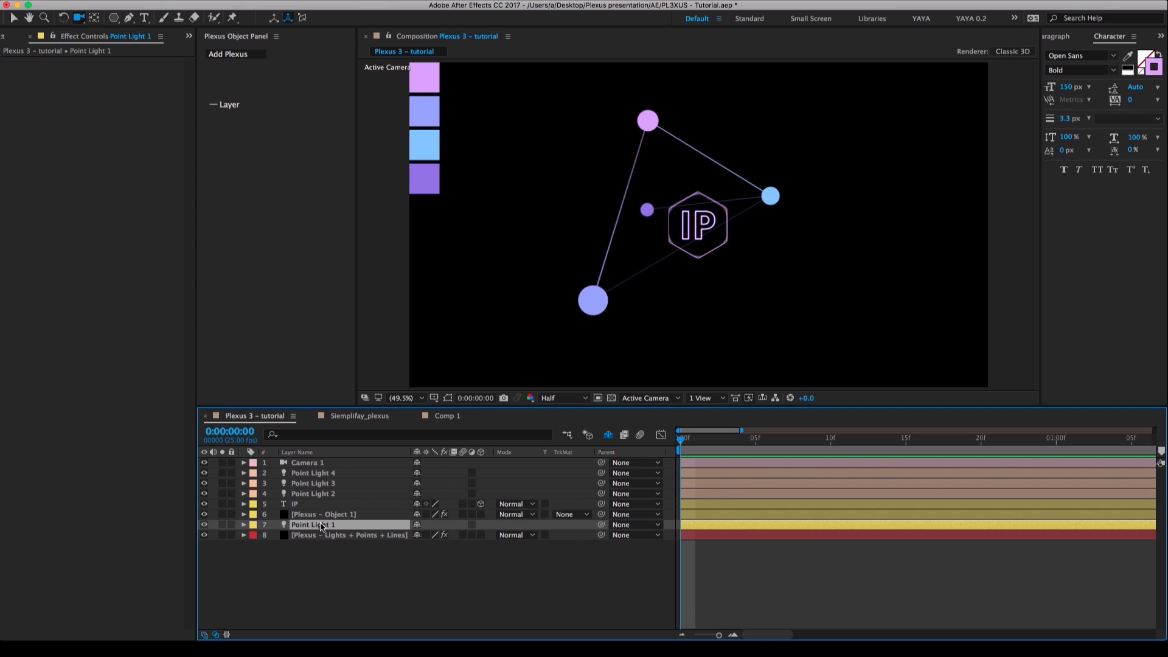
{"action": "key", "text": "p"}
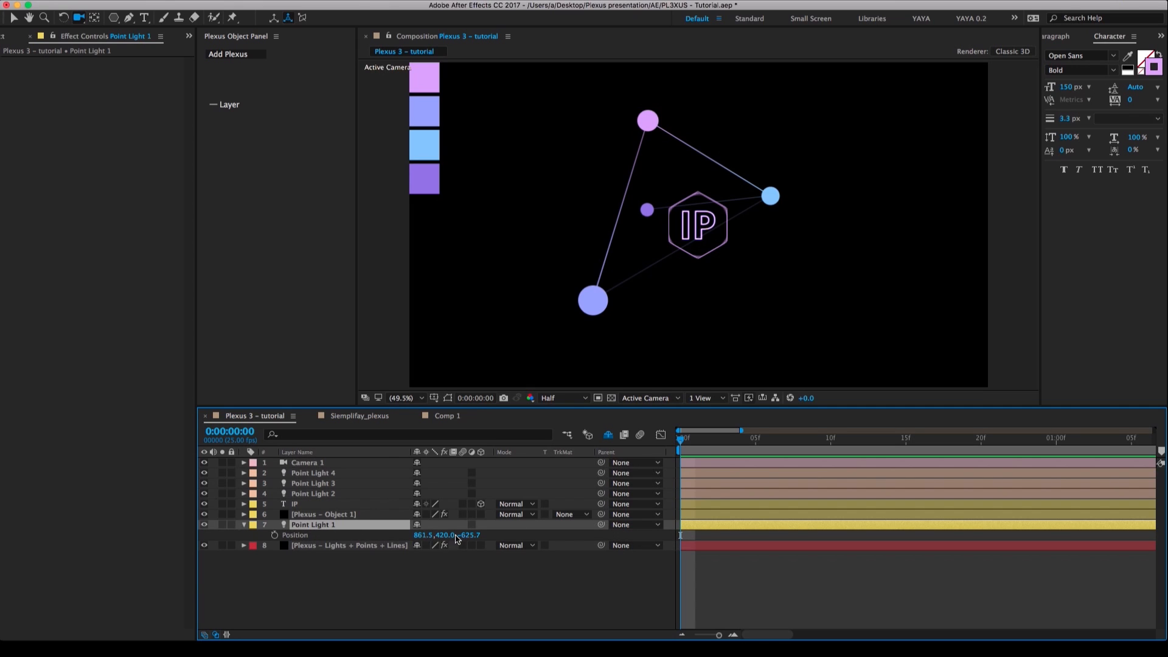
{"action": "left_click", "coordinate": [332, 517]}
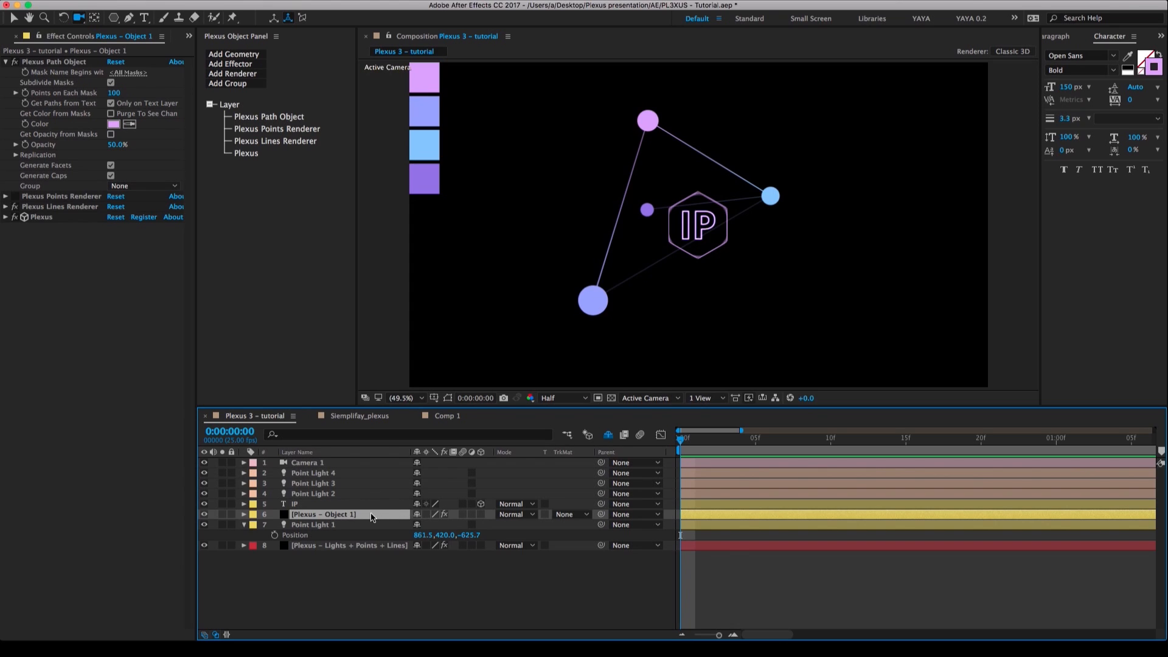
{"action": "left_click_drag", "start_coordinate": [601, 514], "coordinate": [351, 529]}
{"action": "mouse_move", "coordinate": [444, 535]}
{"action": "left_mouse_down"}
{"action": "mouse_move", "coordinate": [455, 534]}
{"action": "mouse_move", "coordinate": [444, 534]}
{"action": "left_mouse_up"}
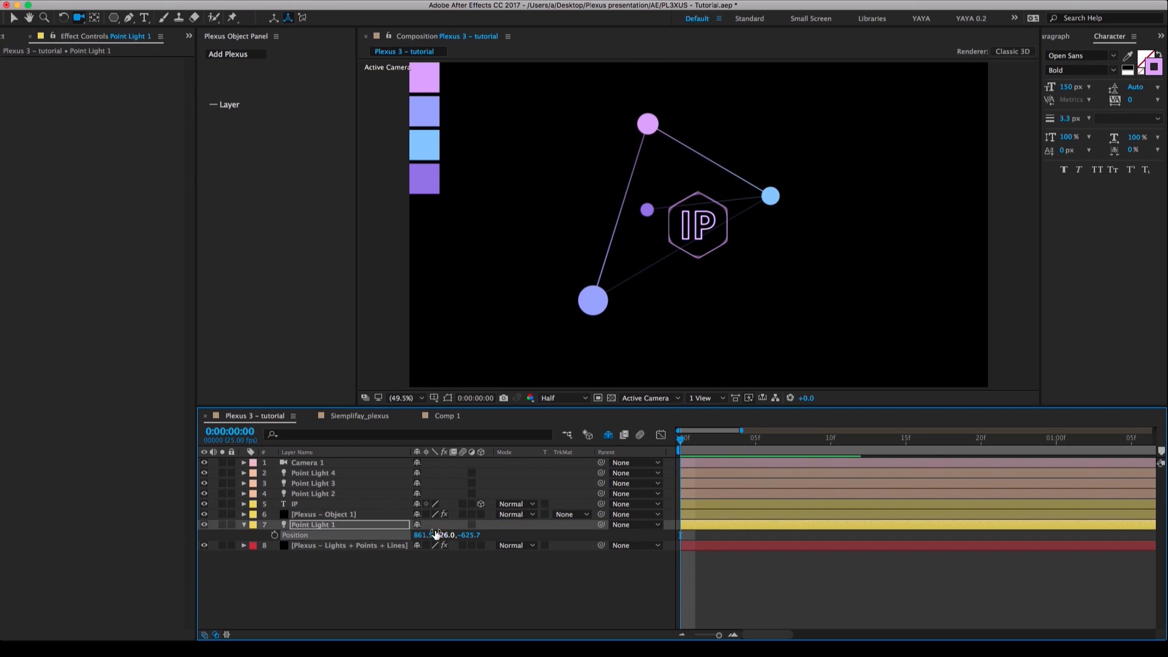
Add a Plexus Transform effector to the Plexus - Object 1 layer.
{"action": "left_click", "coordinate": [333, 515]}
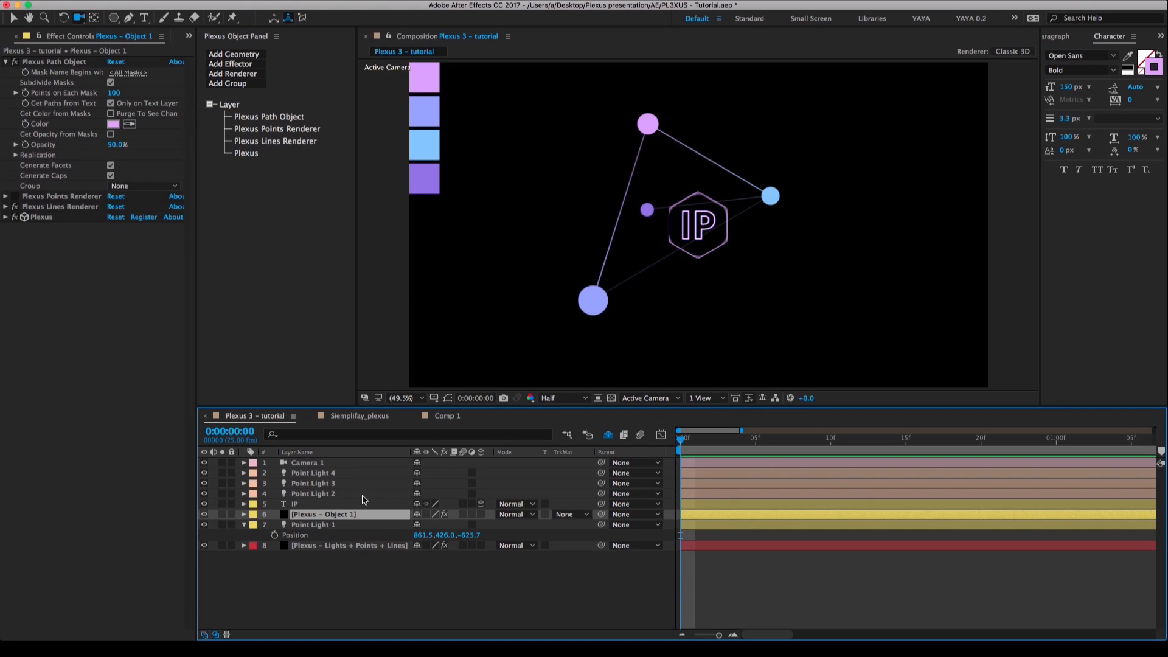
{"action": "left_click", "coordinate": [5, 62]}
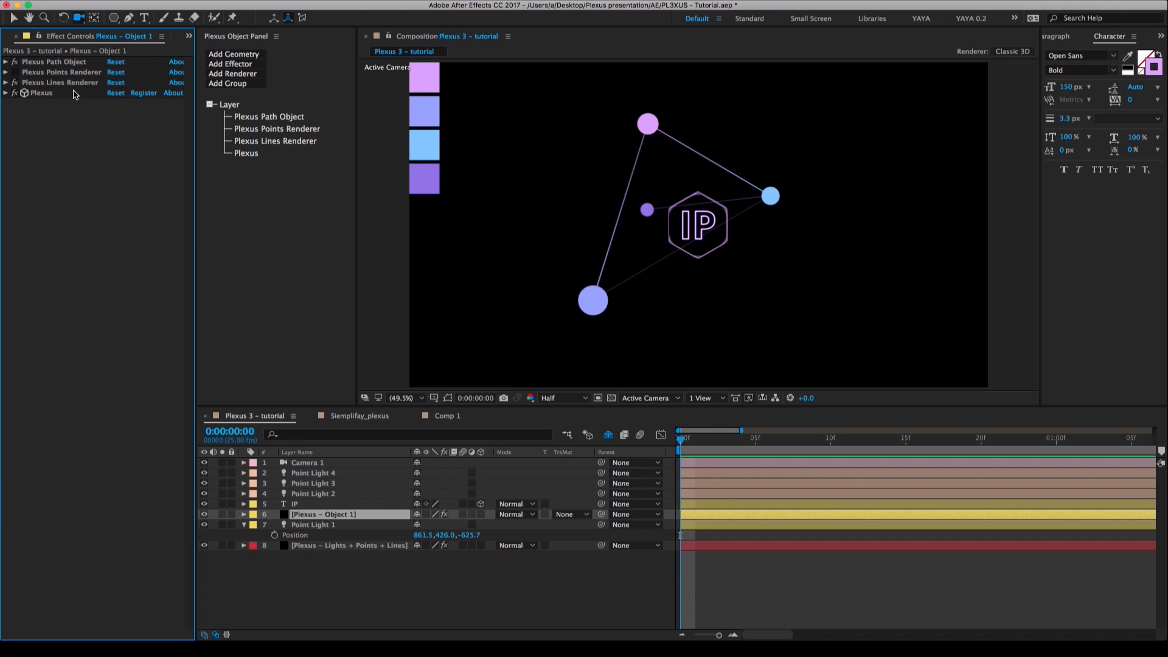
{"action": "left_click", "coordinate": [239, 64]}
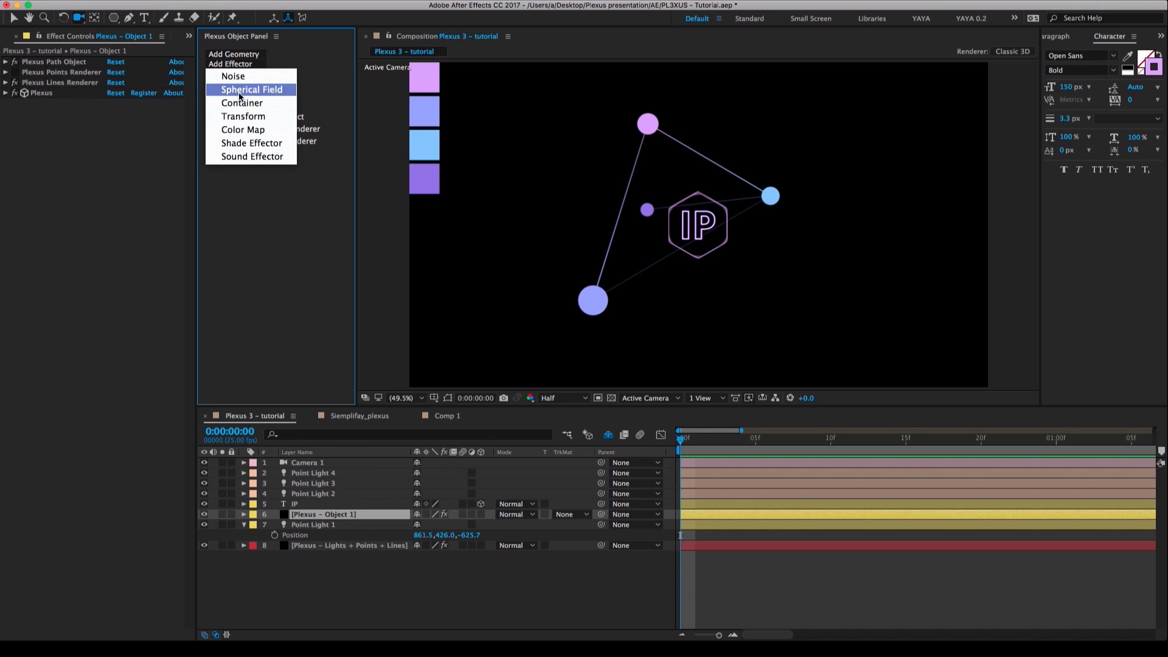
{"action": "left_click", "coordinate": [246, 117]}
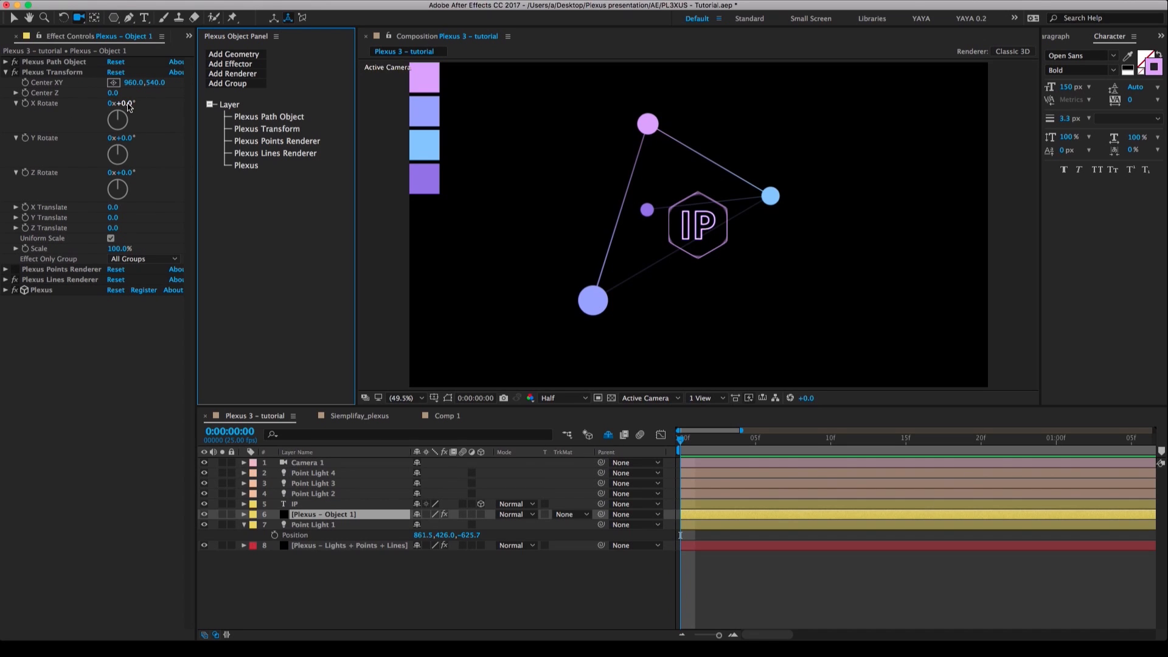
Try the rotation and X Translate values of the hexagon's Plexus Transform, undoing each change.
{"action": "left_click_drag", "start_coordinate": [128, 108], "coordinate": [224, 175]}
{"action": "key", "text": "super+z"}
{"action": "key", "text": "super+z"}
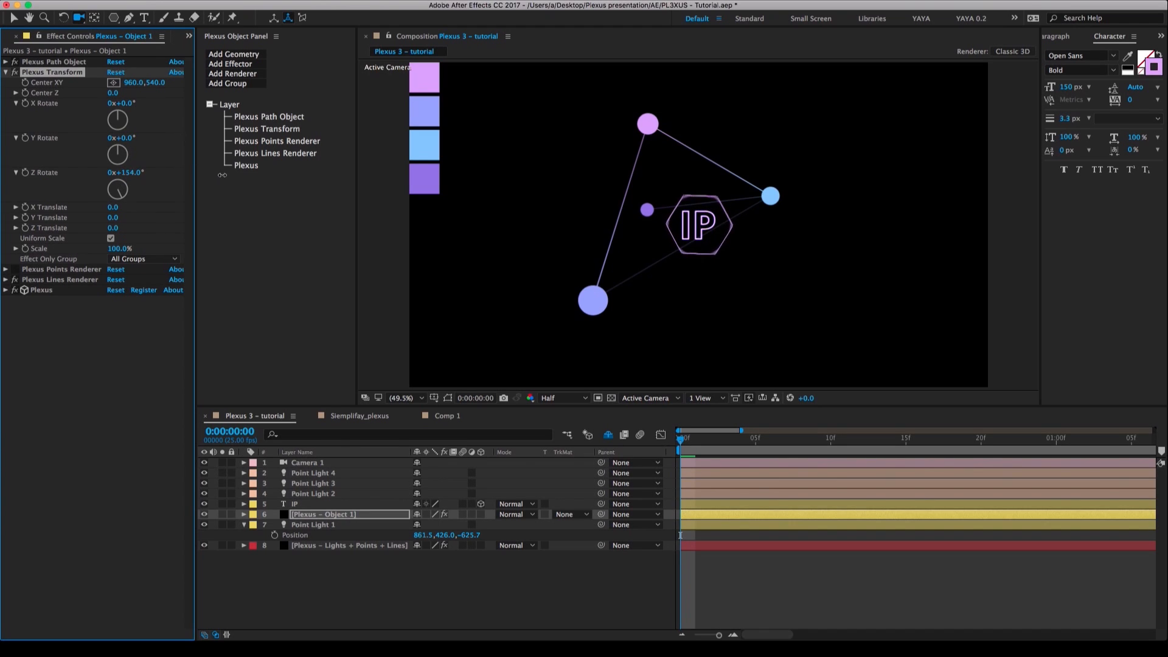
{"action": "key", "text": "super+z"}
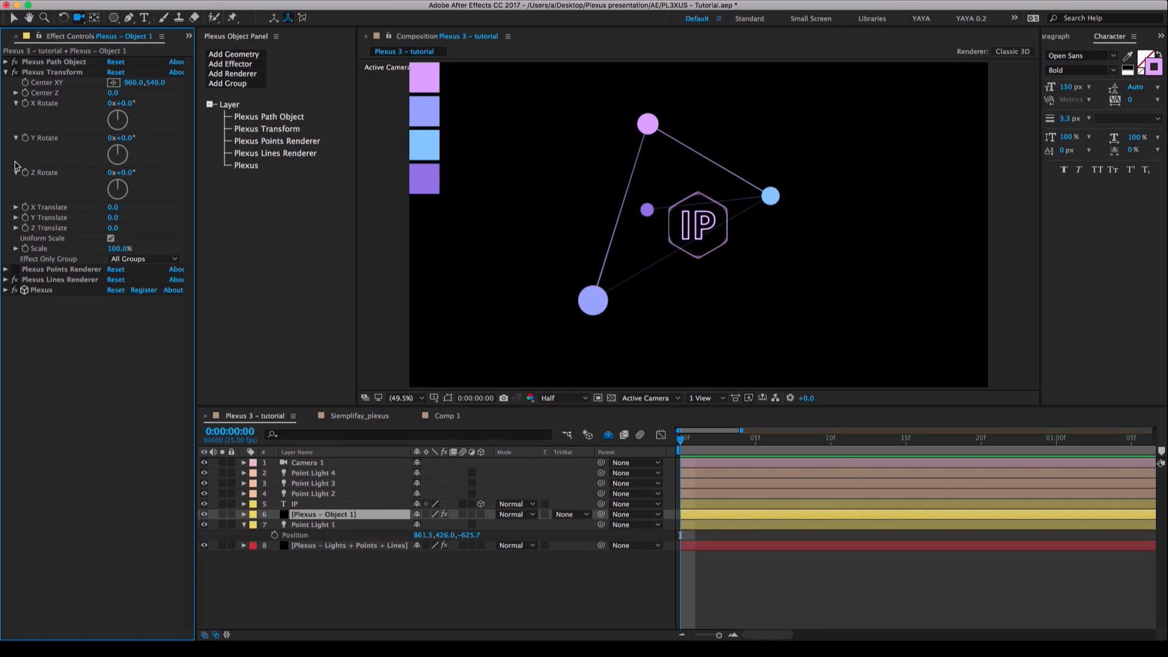
{"action": "left_click", "coordinate": [16, 137]}
{"action": "left_click", "coordinate": [16, 103]}
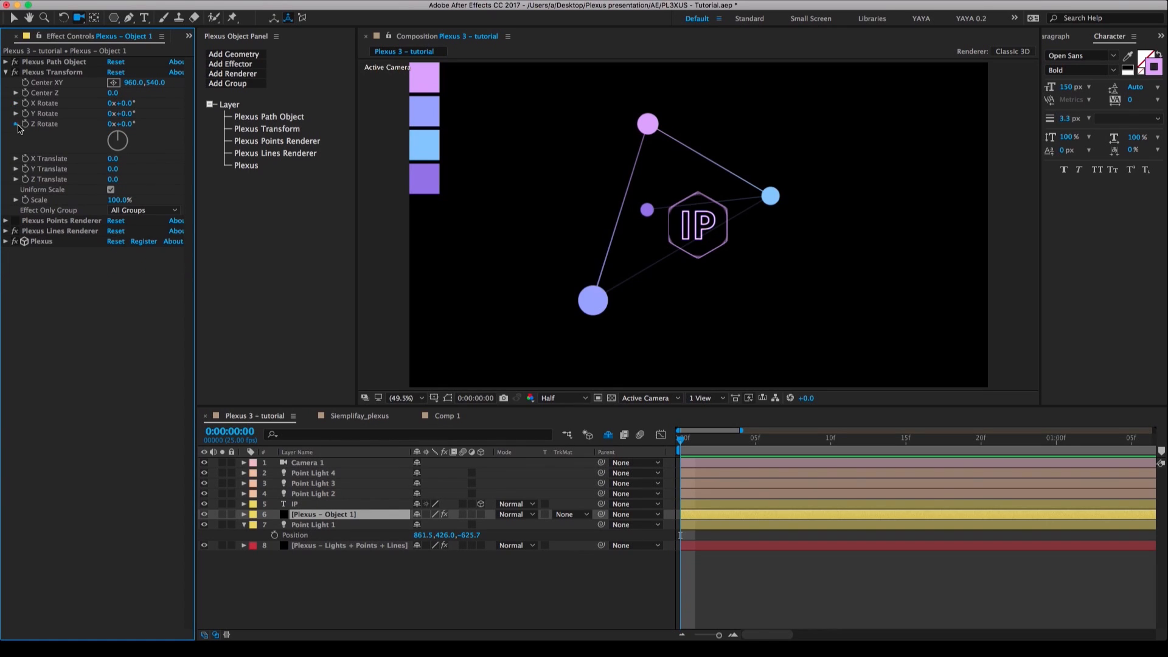
{"action": "left_click", "coordinate": [16, 124]}
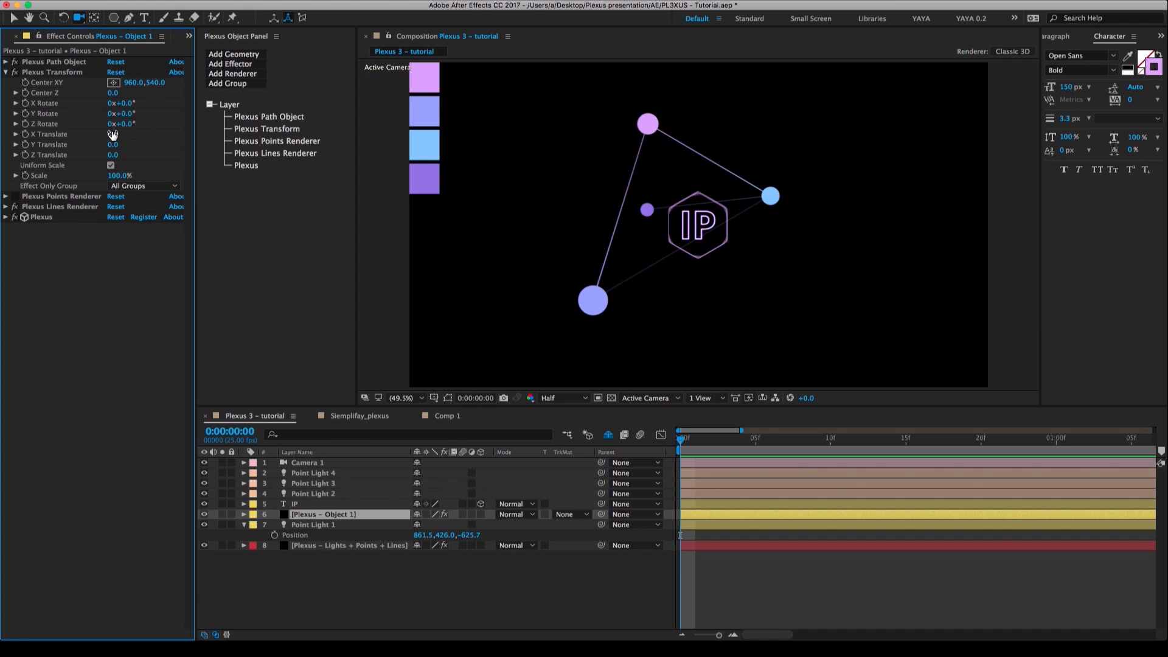
{"action": "left_click_drag", "start_coordinate": [113, 134], "coordinate": [0, 140]}
{"action": "key", "text": "super+z"}
Enable expressions on Plexus Transform's X, Y and Z Translate, and show only those properties of Plexus - Object 1 in the timeline.
{"action": "left_click", "coordinate": [25, 135], "text": "alt"}
{"action": "left_click", "coordinate": [25, 145], "text": "alt"}
{"action": "left_click", "coordinate": [25, 155], "text": "alt"}
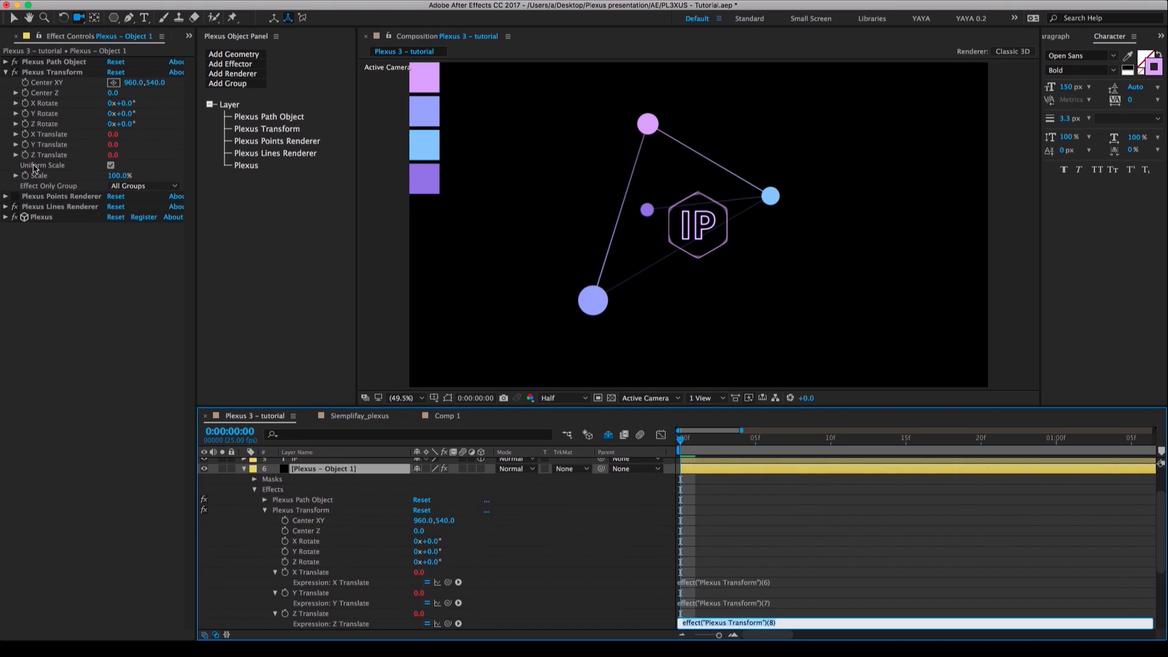
{"action": "left_click", "coordinate": [645, 588]}
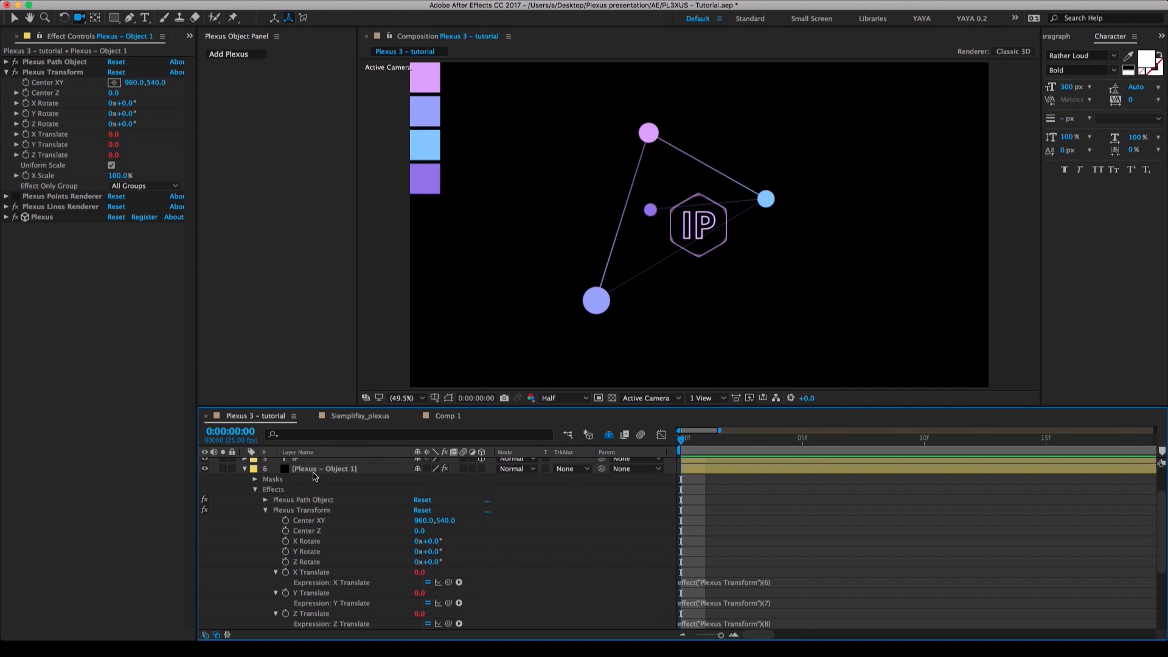
{"action": "left_click", "coordinate": [316, 472]}
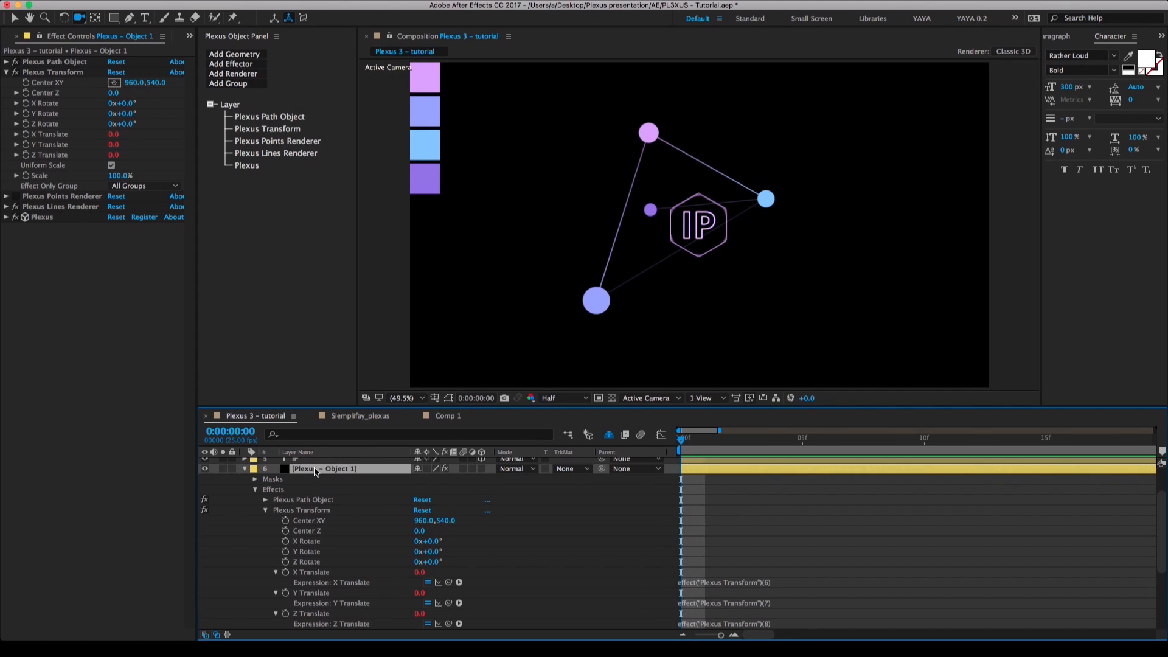
{"action": "key", "text": "u"}
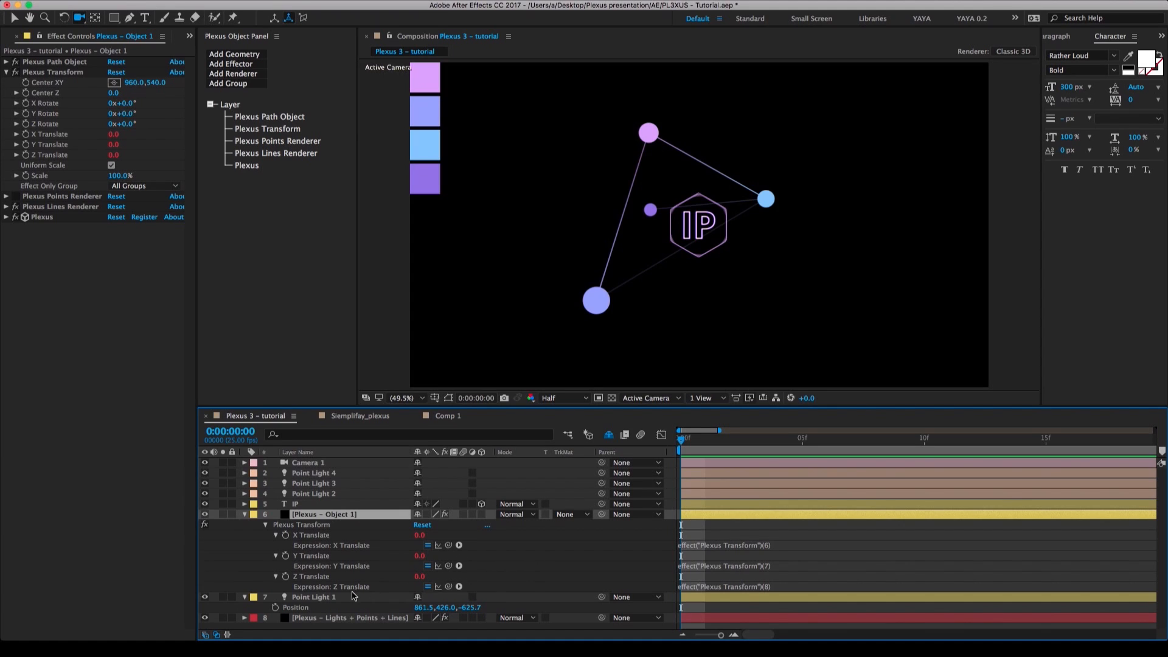
Link the X, Y and Z Translate expressions to the matching X, Y and Z position values of Point Light 1.
{"action": "left_click", "coordinate": [326, 599]}
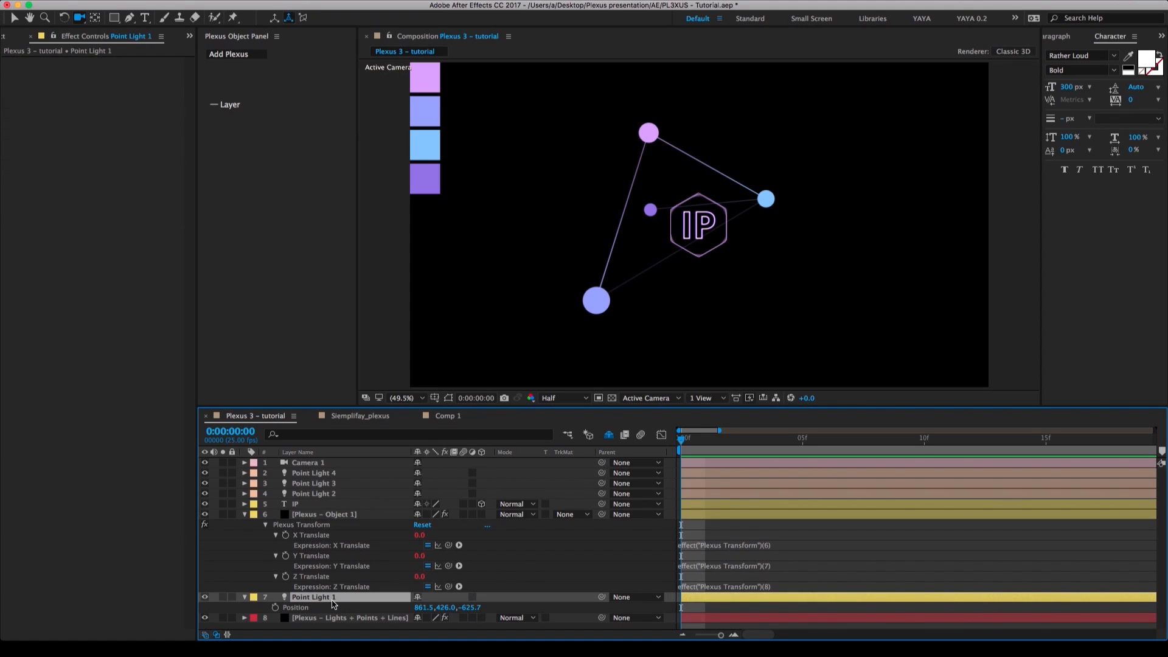
{"action": "left_click_drag", "start_coordinate": [449, 546], "coordinate": [423, 607]}
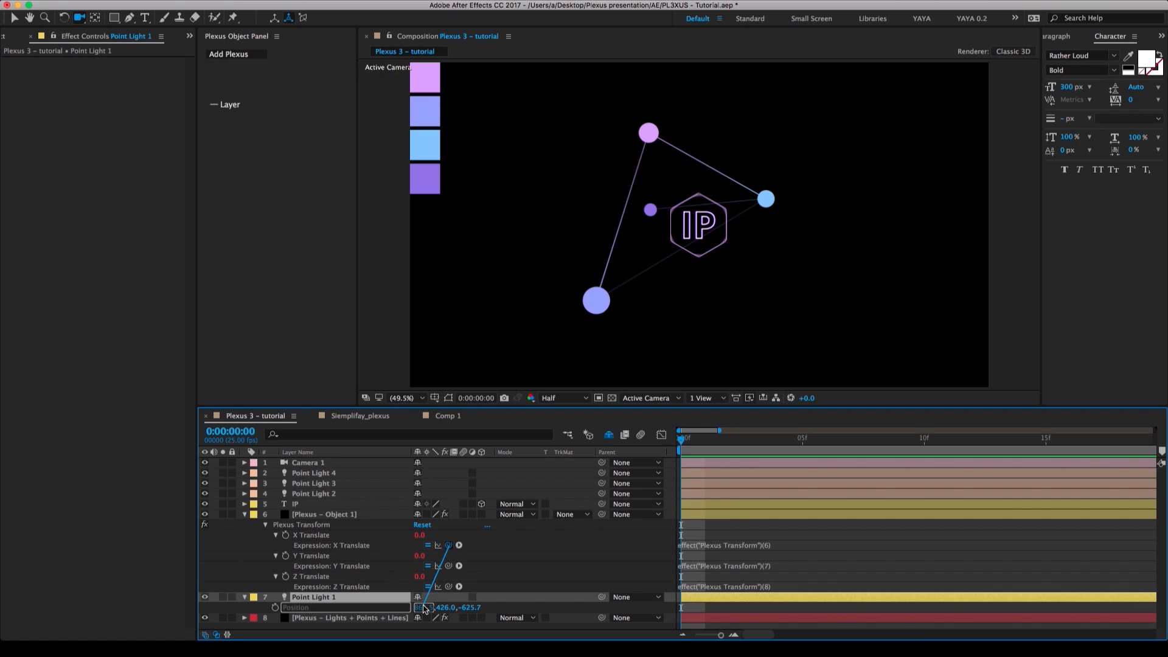
{"action": "left_click_drag", "start_coordinate": [448, 566], "coordinate": [470, 607]}
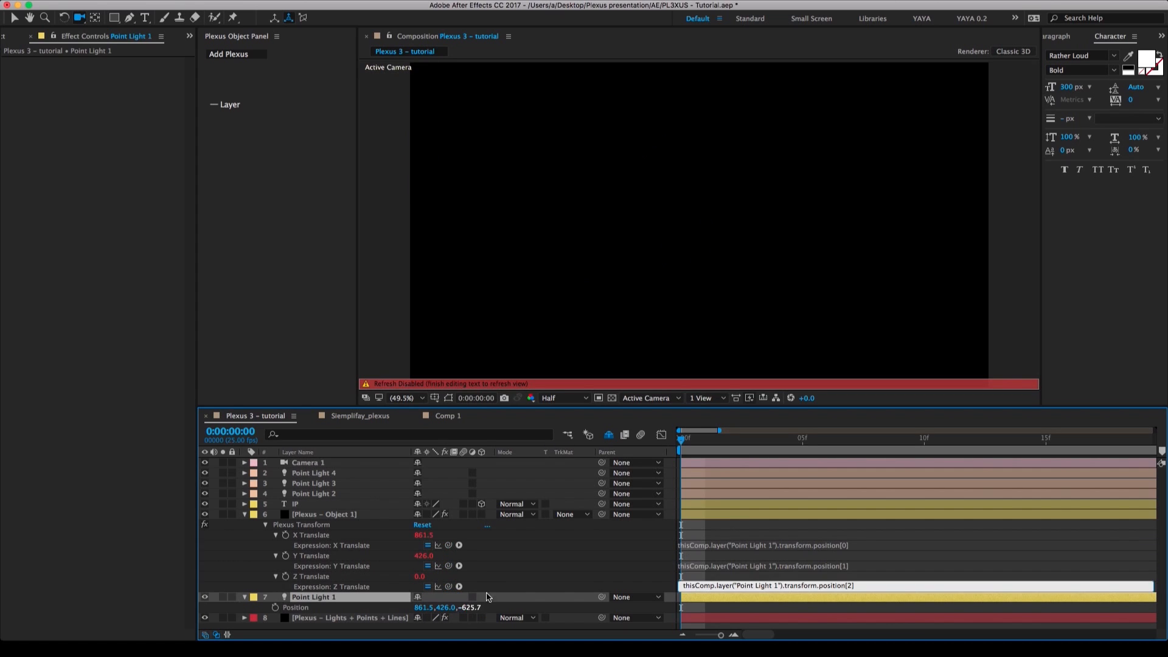
{"action": "left_click", "coordinate": [549, 563]}
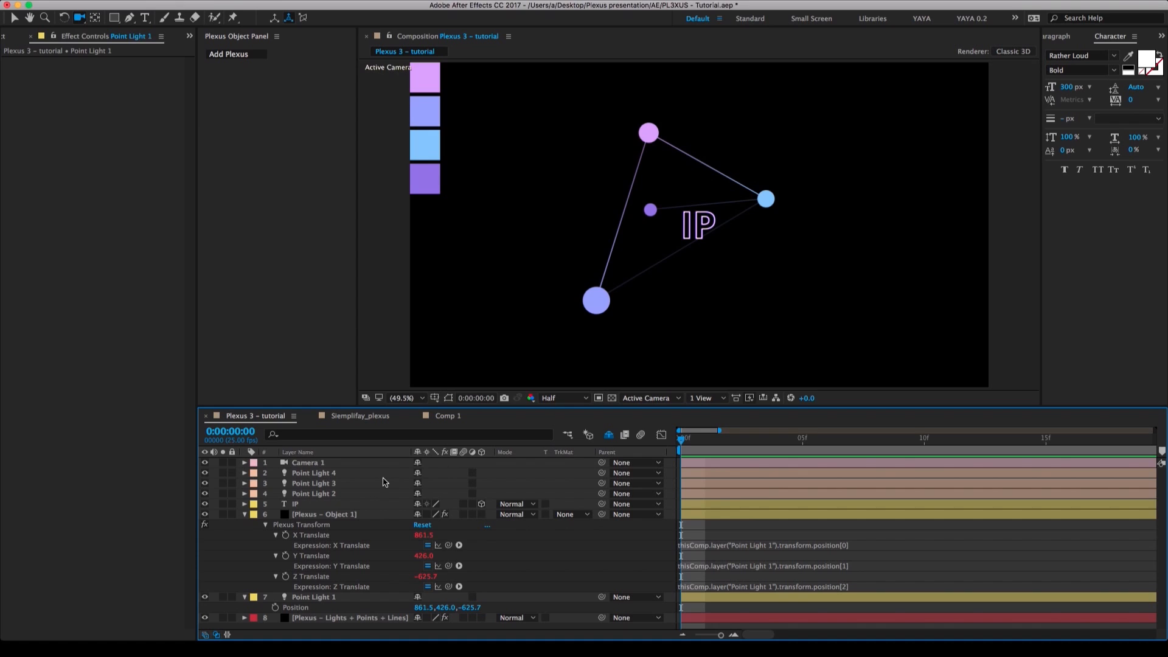
Try a Center XY X value of 812 in Plexus - Object 1's Plexus Transform and undo it.
{"action": "key", "text": "c"}
{"action": "key", "text": "c"}
{"action": "left_click_drag", "start_coordinate": [685, 301], "coordinate": [684, 326]}
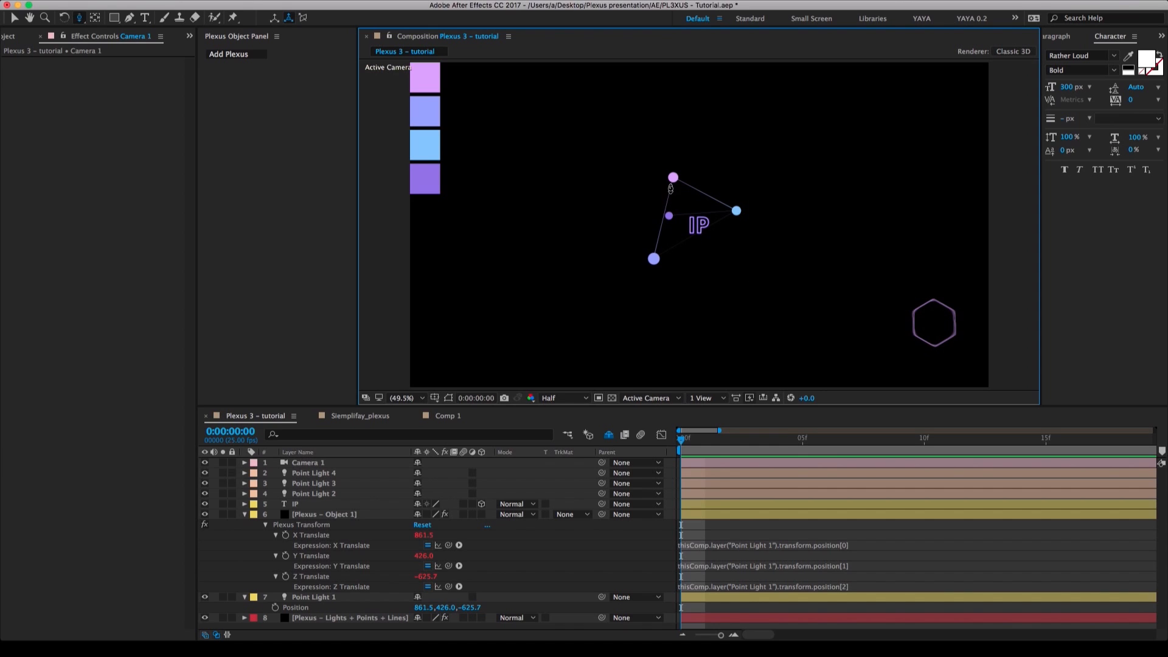
{"action": "left_click", "coordinate": [341, 516]}
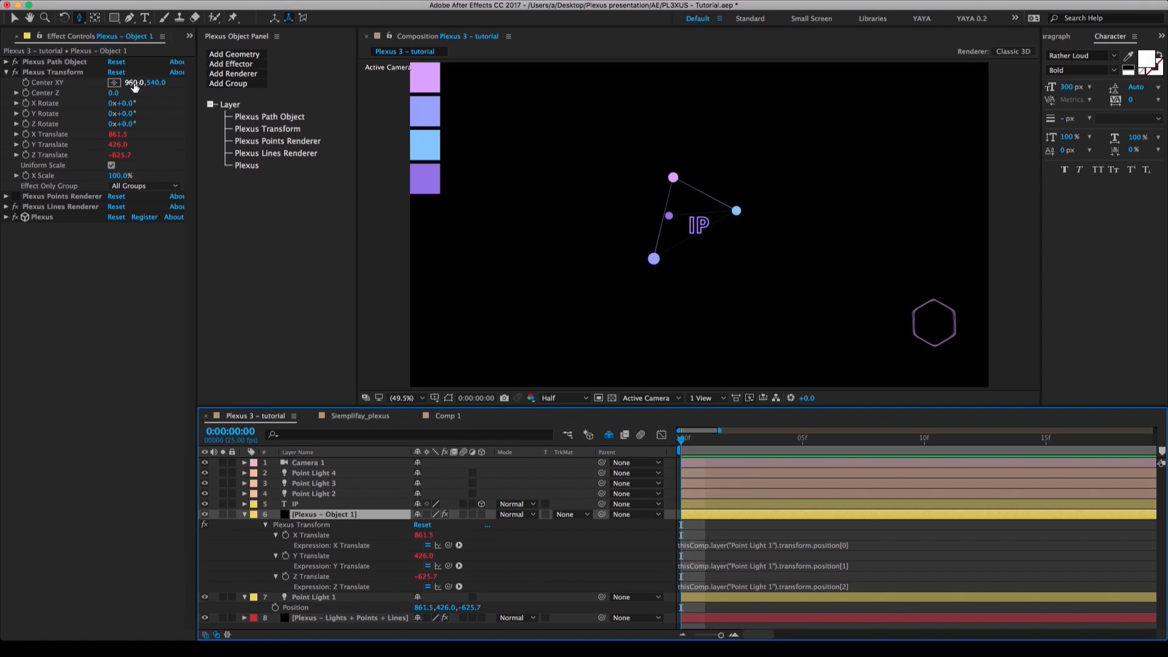
{"action": "left_click_drag", "start_coordinate": [134, 83], "coordinate": [57, 96]}
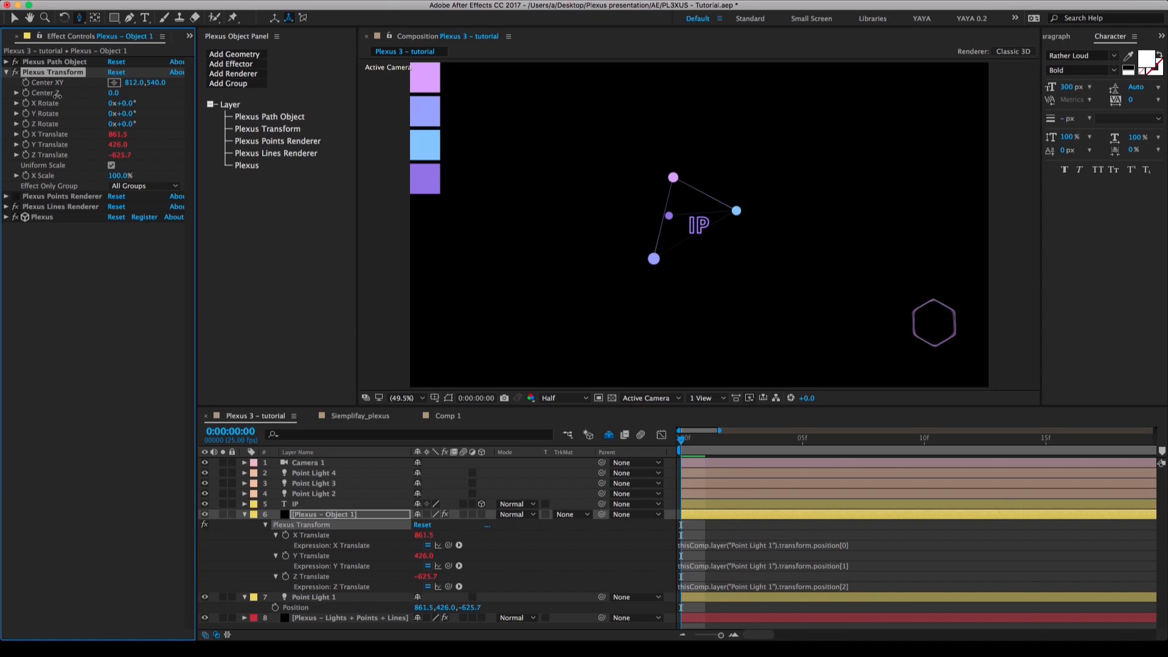
{"action": "key", "text": "super+z"}
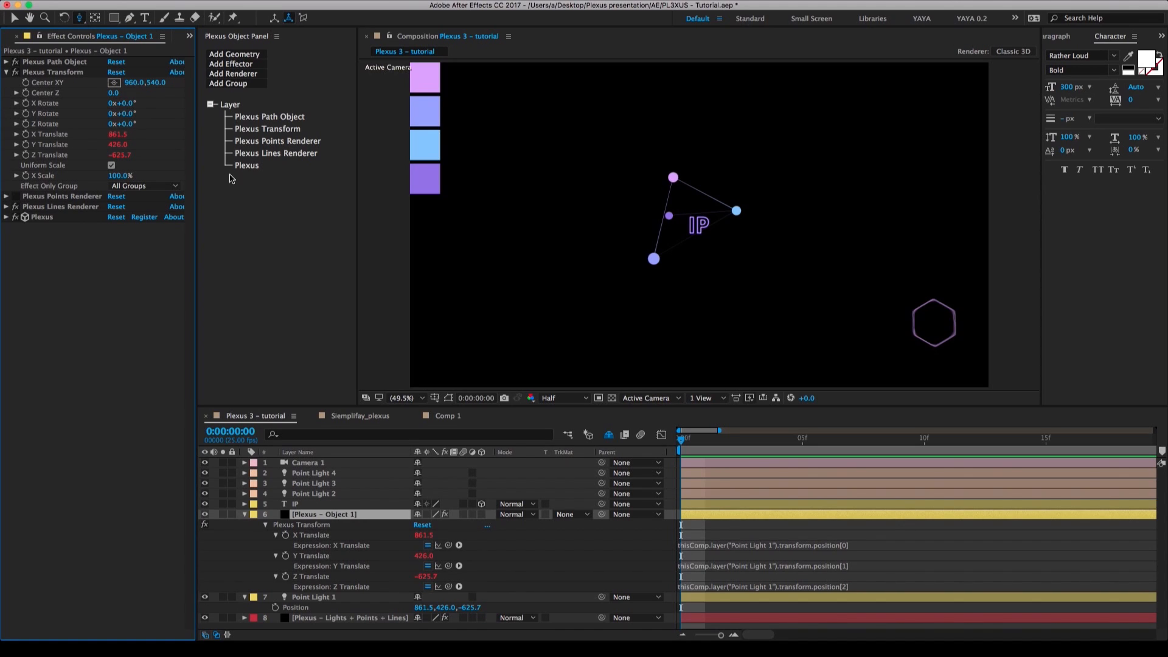
Append -(thisComp.width/2) to the X Translate expression of Plexus - Object 1.
{"action": "left_click", "coordinate": [798, 547]}
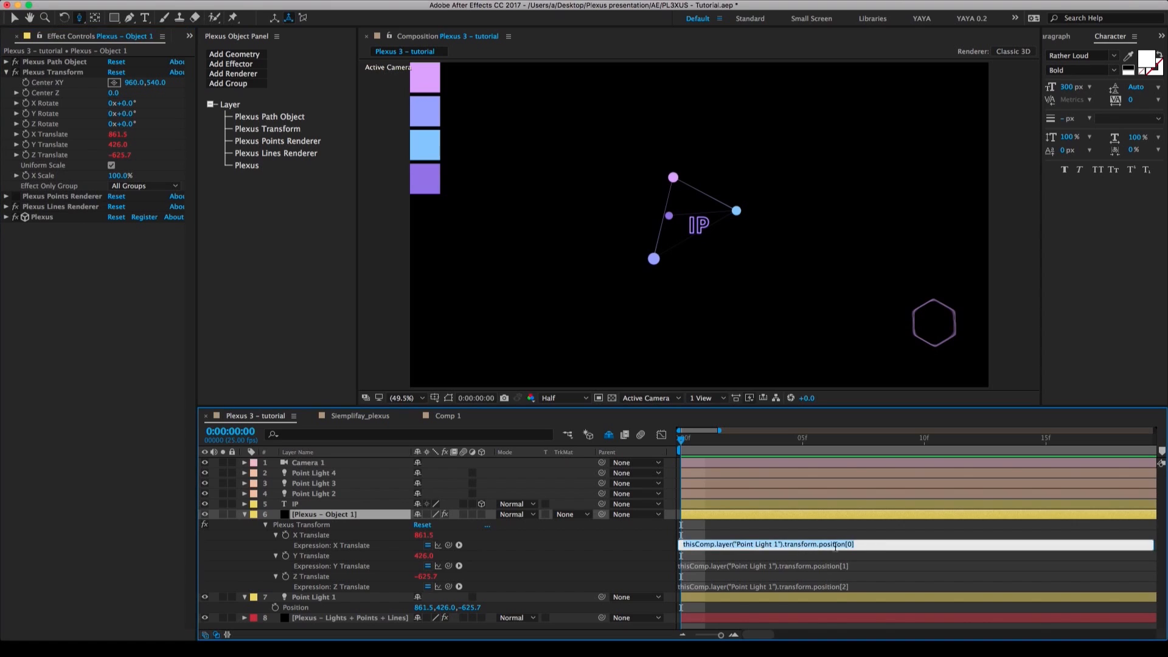
{"action": "left_click", "coordinate": [877, 545]}
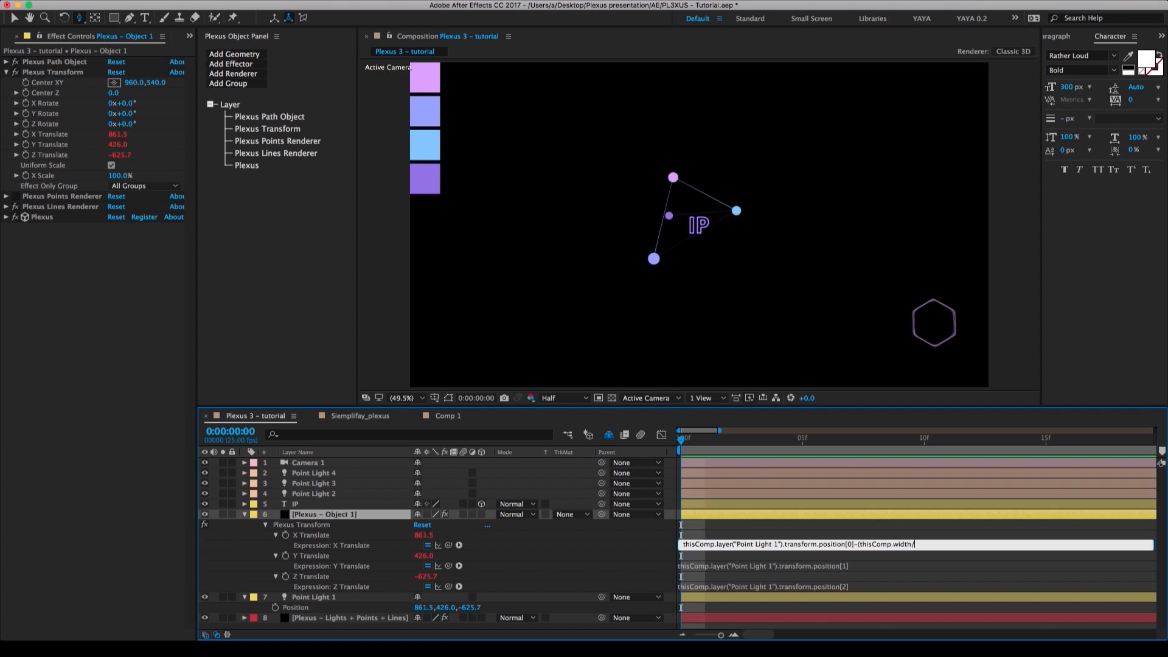
{"action": "key", "text": "KP_Enter"}
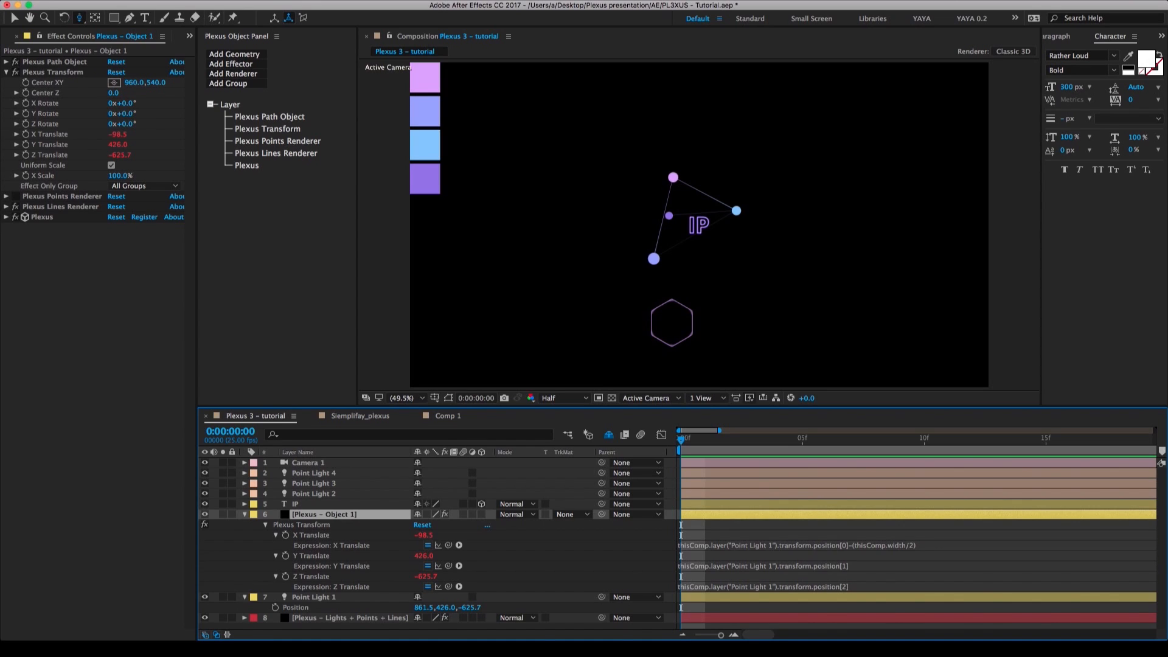
Reuse the X Translate offset in the Y Translate expression of Plexus - Object 1 as -(thisComp.height/2).
{"action": "left_click", "coordinate": [873, 550]}
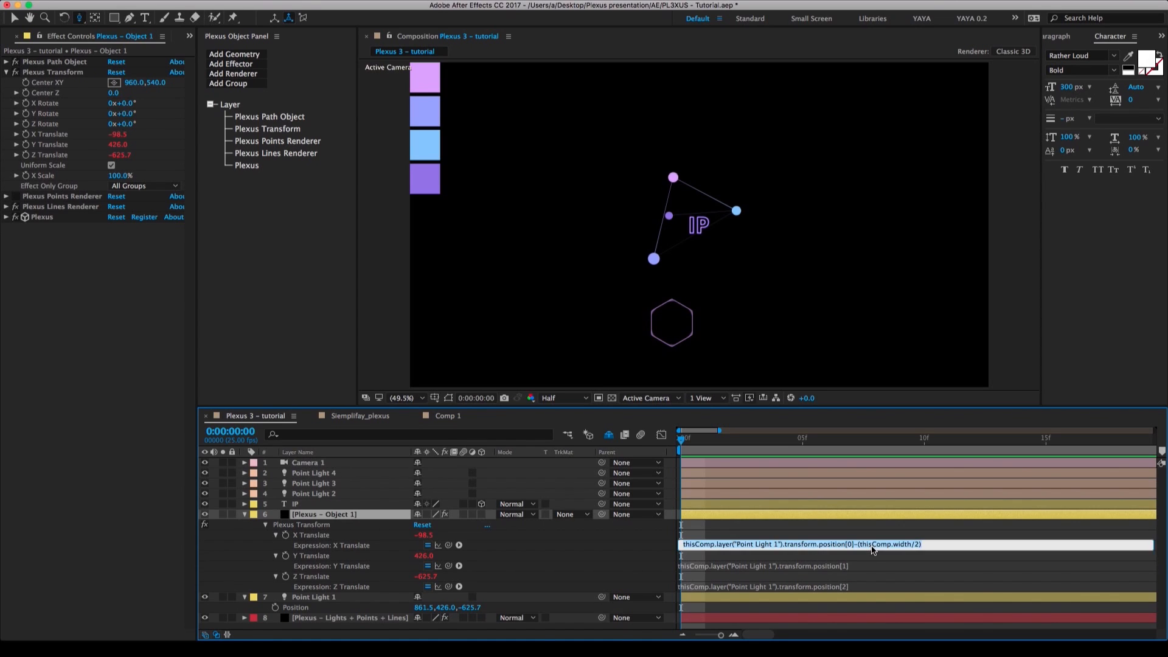
{"action": "left_click", "coordinate": [862, 544]}
{"action": "left_click_drag", "start_coordinate": [857, 546], "coordinate": [925, 545]}
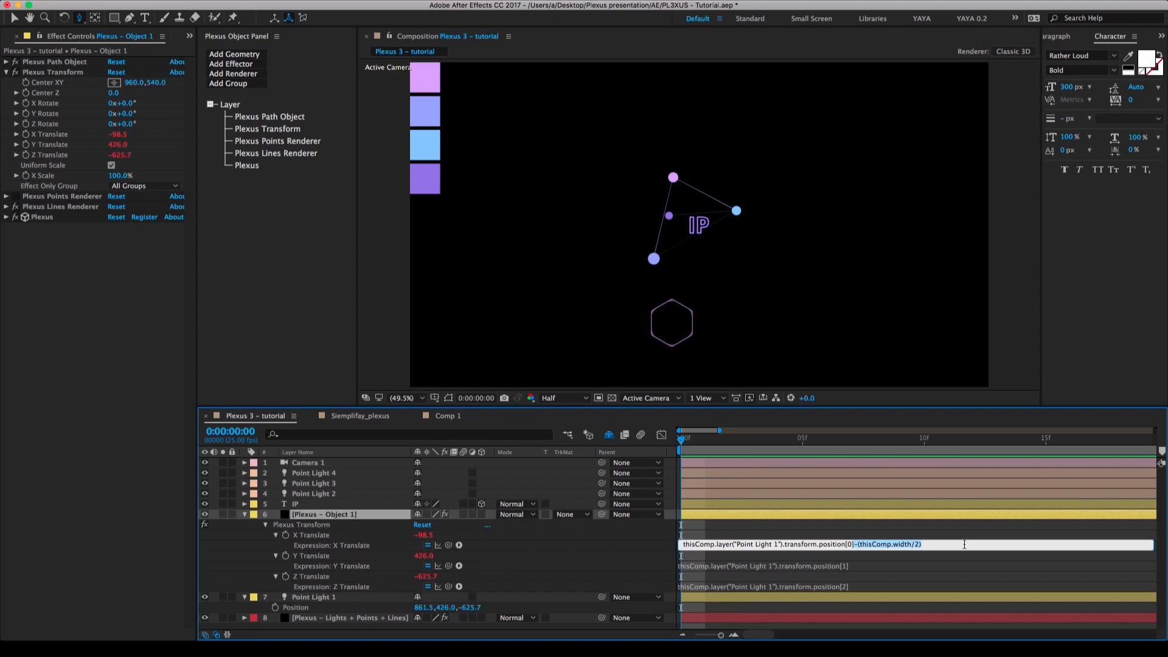
{"action": "left_click", "coordinate": [872, 566]}
{"action": "left_click", "coordinate": [866, 566]}
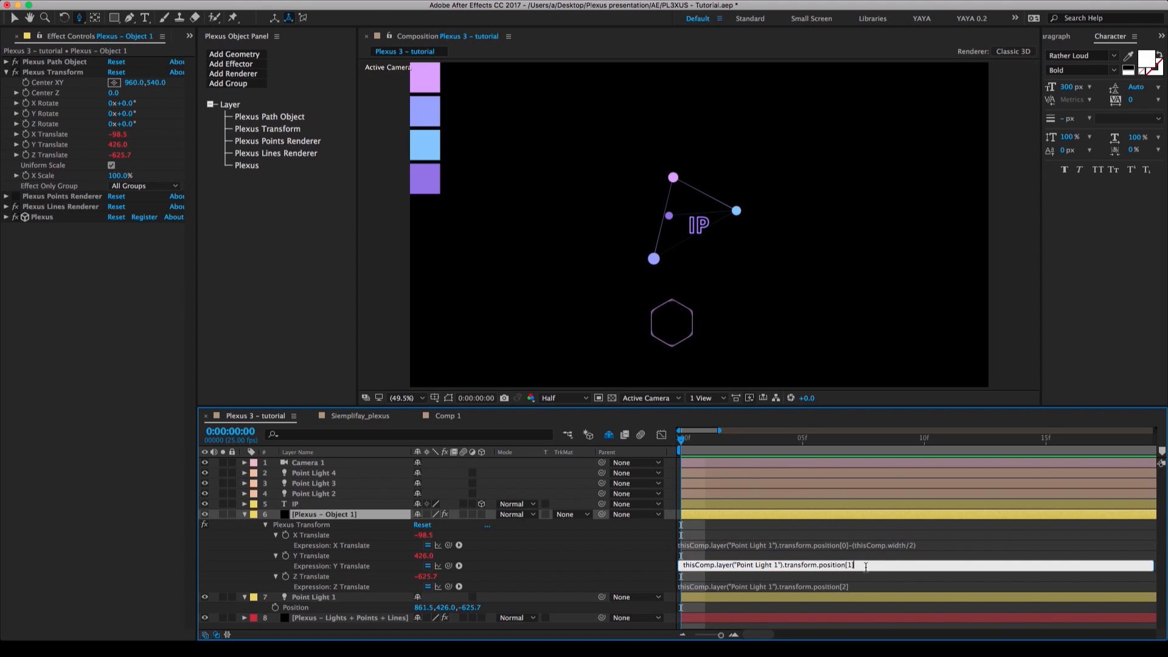
{"action": "type", "text": "-(thisComp.width/2)"}
{"action": "left_click_drag", "start_coordinate": [894, 567], "coordinate": [911, 567]}
{"action": "type", "text": "height"}
{"action": "key", "text": "KP_Enter"}
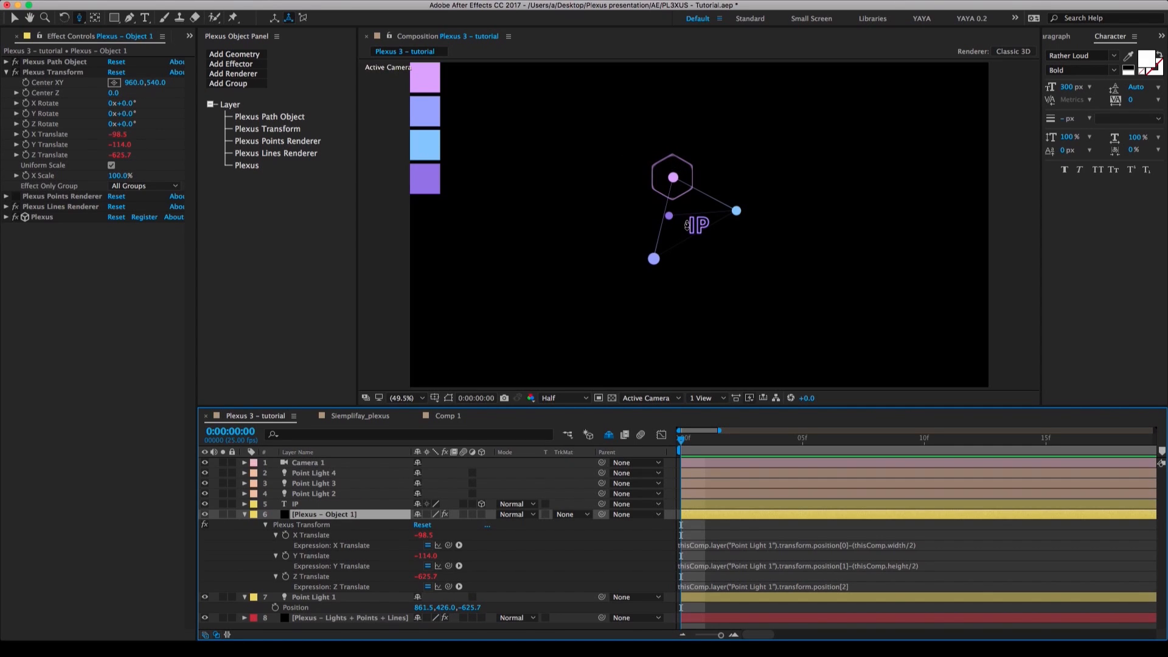
Set Point Light 1's Y position to 398 to test whether the hexagon follows the light.
{"action": "key", "text": "c"}
{"action": "mouse_move", "coordinate": [699, 237]}
{"action": "left_mouse_down"}
{"action": "mouse_move", "coordinate": [633, 250]}
{"action": "mouse_move", "coordinate": [765, 239]}
{"action": "mouse_move", "coordinate": [755, 217]}
{"action": "mouse_move", "coordinate": [725, 210]}
{"action": "mouse_move", "coordinate": [682, 242]}
{"action": "left_mouse_up"}
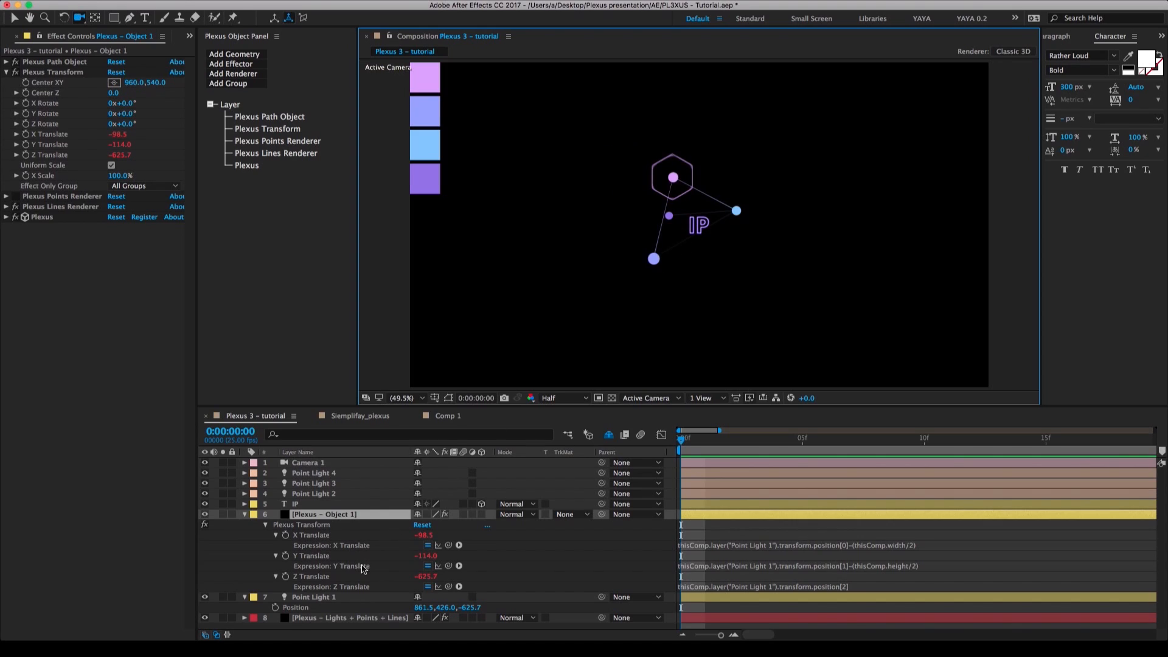
{"action": "left_click_drag", "start_coordinate": [443, 607], "coordinate": [414, 606]}
{"action": "key", "text": "super+z"}
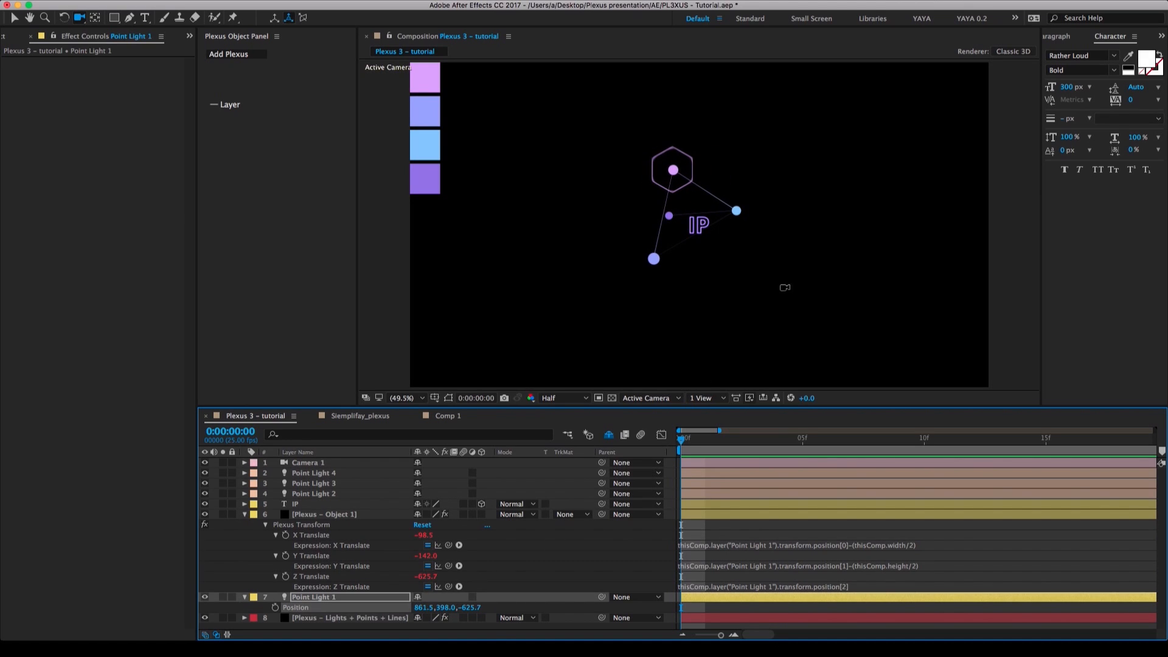
Reset the Transform properties of Camera 1.
{"action": "left_click_drag", "start_coordinate": [726, 211], "coordinate": [672, 199]}
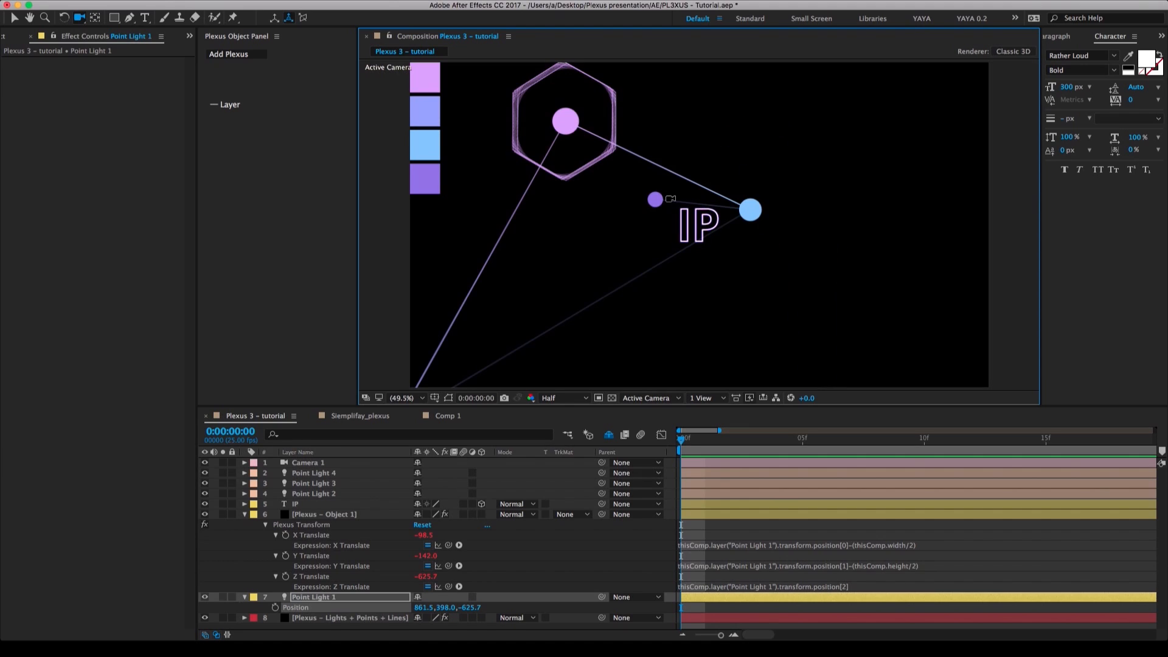
{"action": "left_click", "coordinate": [246, 463]}
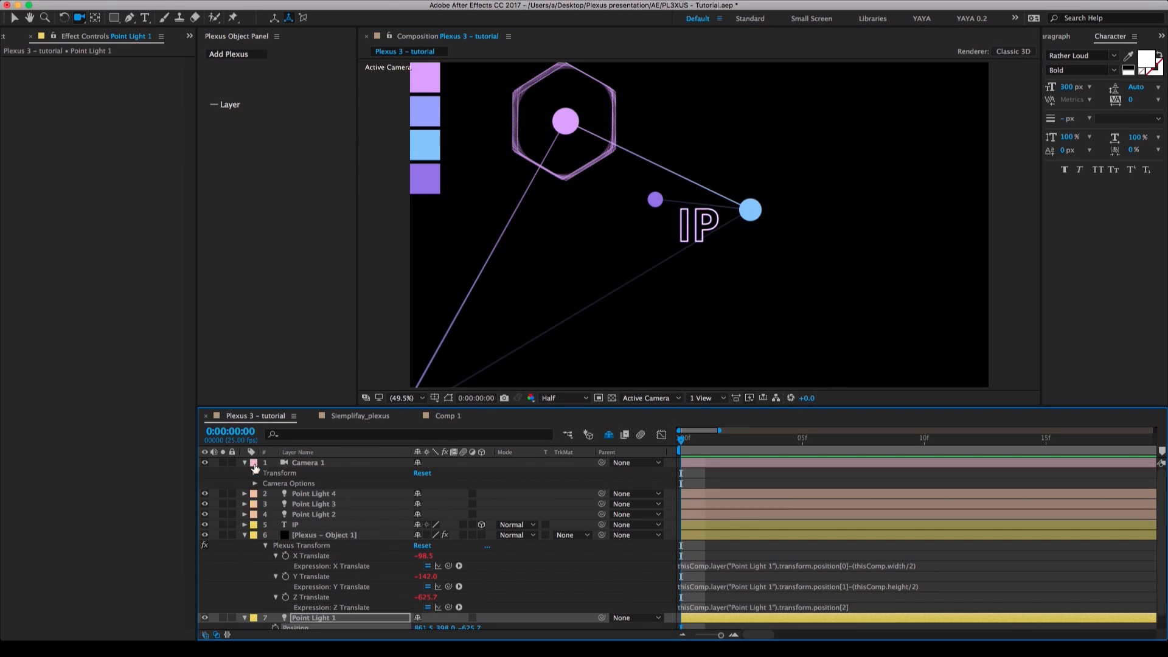
{"action": "left_click", "coordinate": [423, 473]}
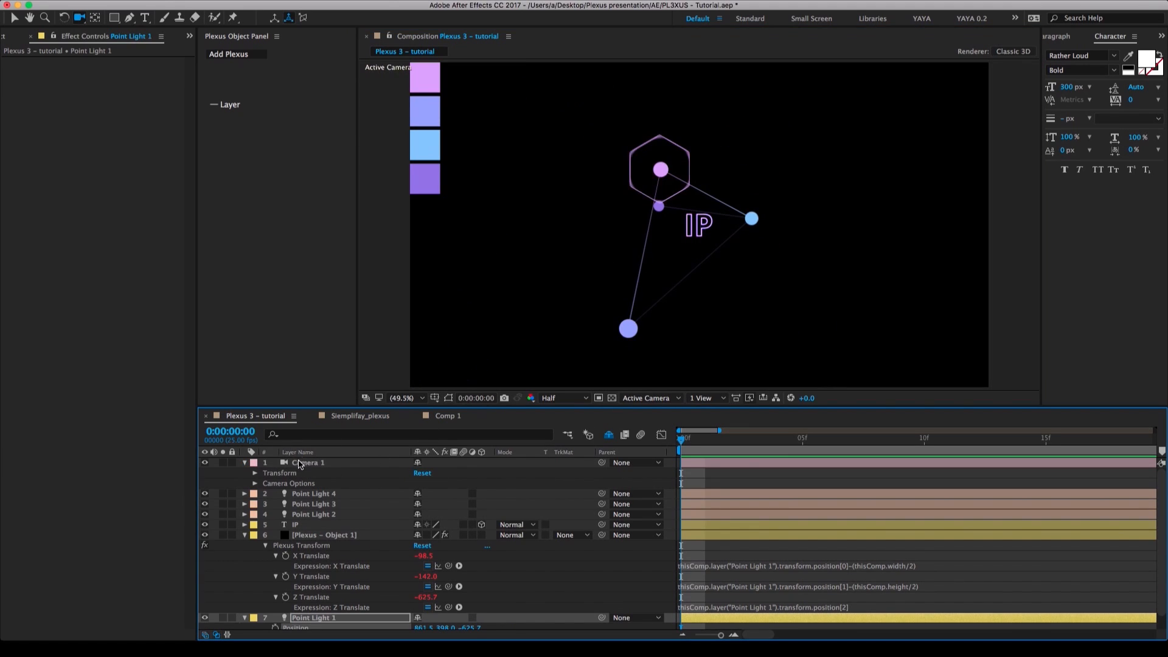
{"action": "left_click", "coordinate": [245, 463]}
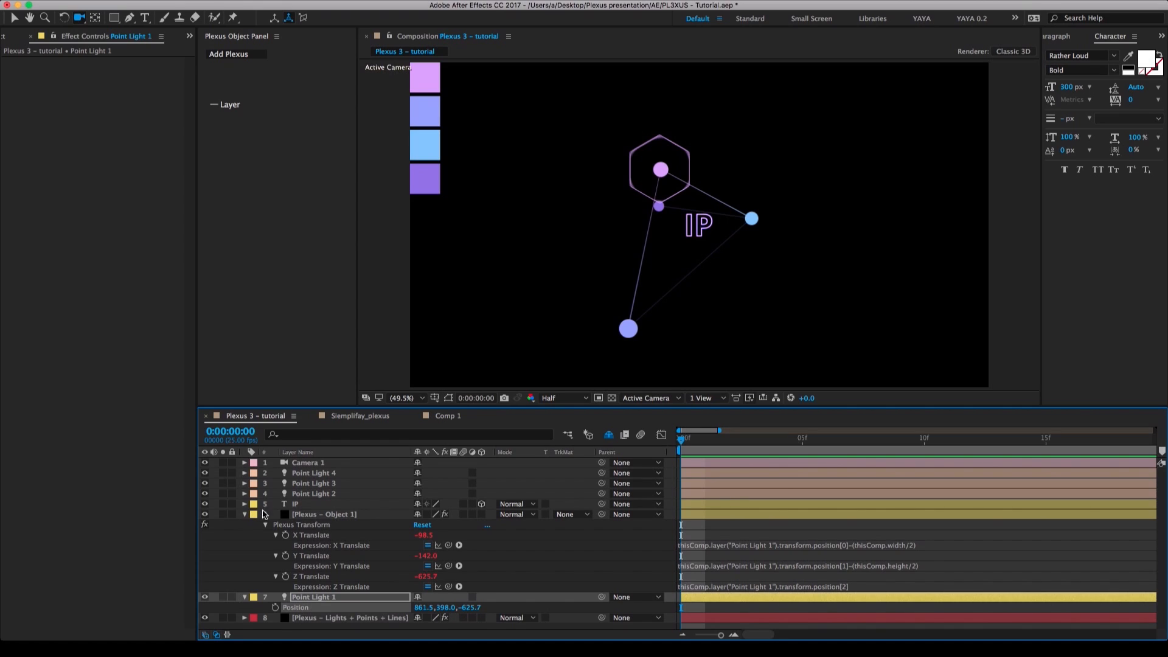
Add a Position expression to the IP text layer that links it to Point Light 1's position.
{"action": "left_click", "coordinate": [299, 505]}
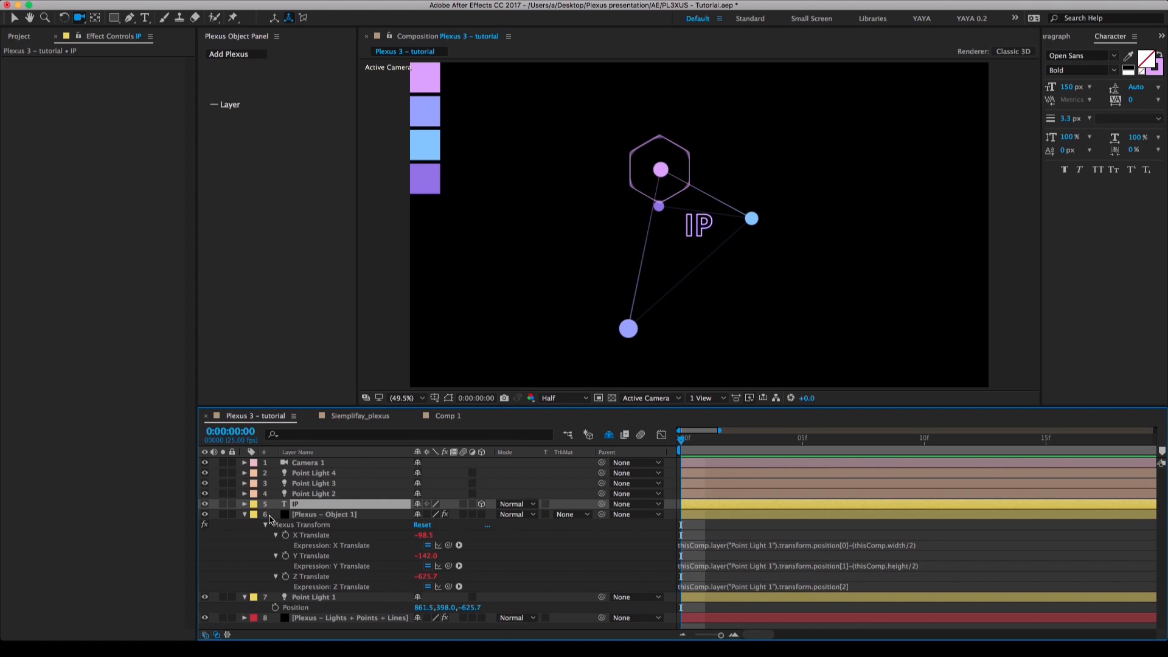
{"action": "key", "text": "p"}
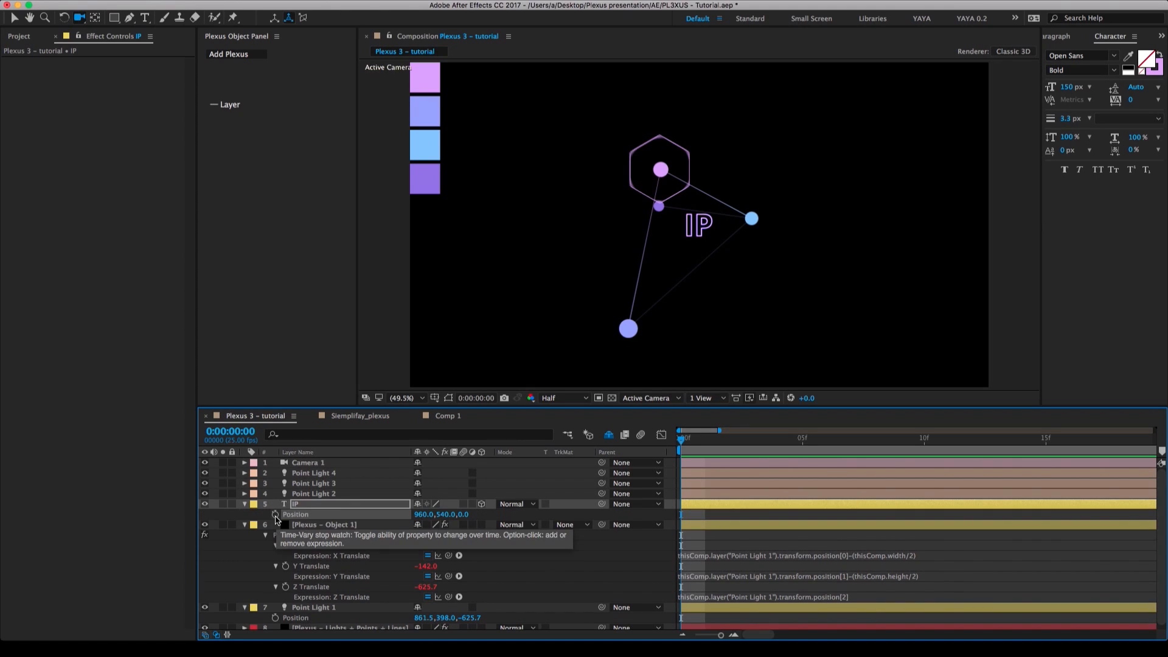
{"action": "left_click", "coordinate": [275, 515], "text": "alt"}
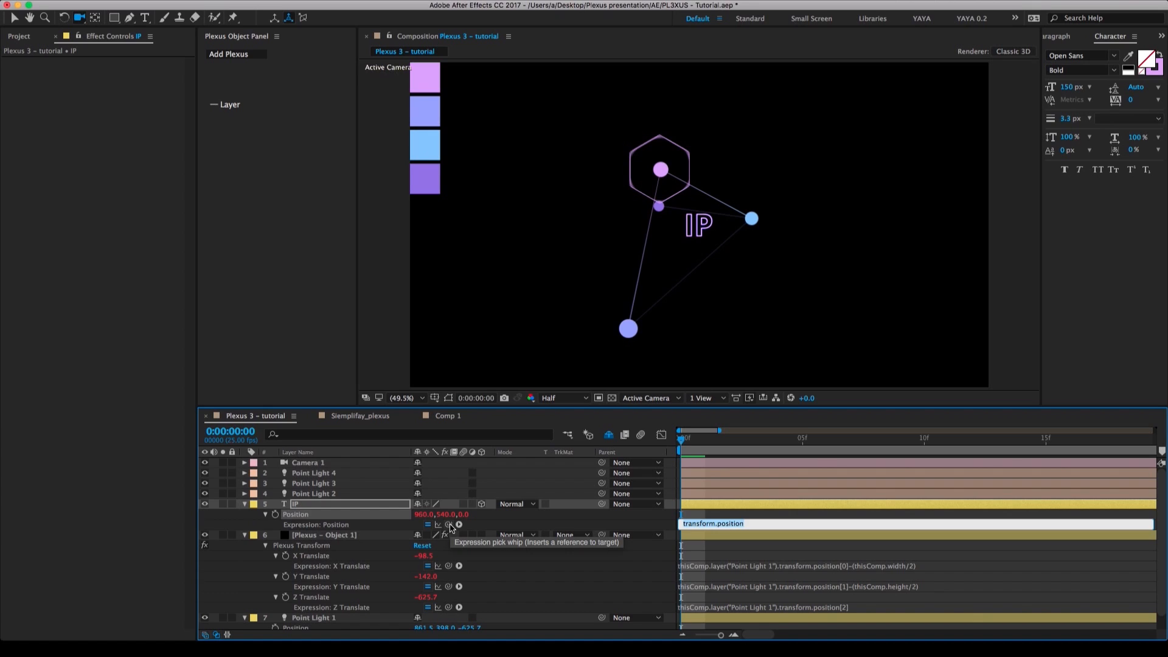
{"action": "left_click_drag", "start_coordinate": [450, 526], "coordinate": [378, 615]}
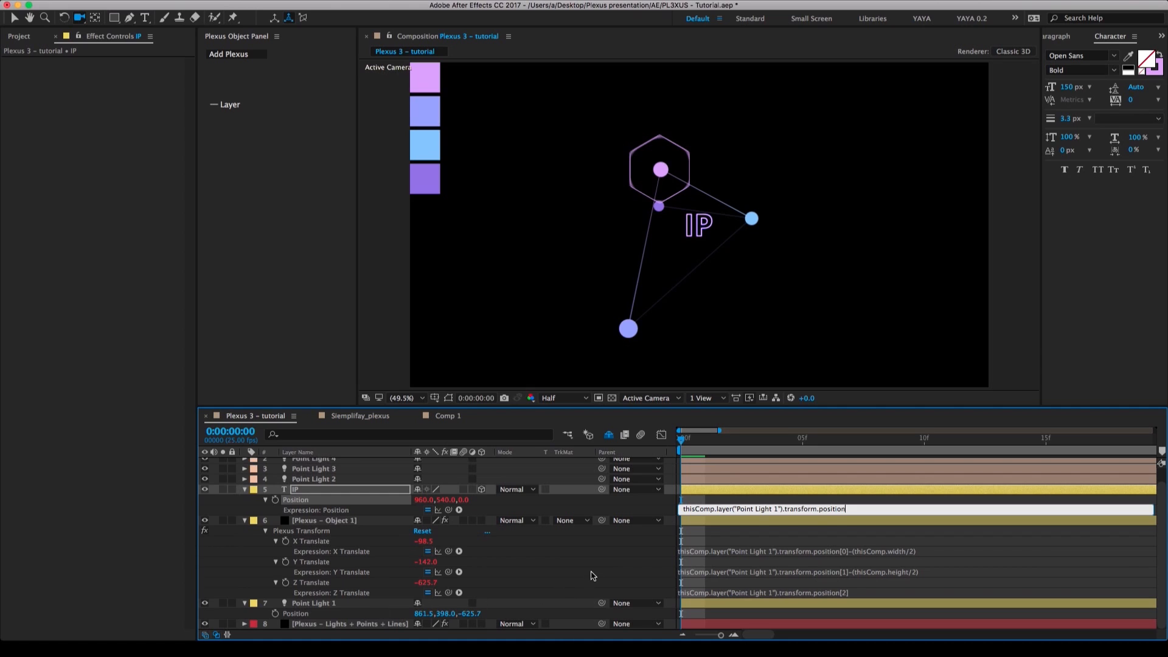
{"action": "left_click", "coordinate": [594, 576]}
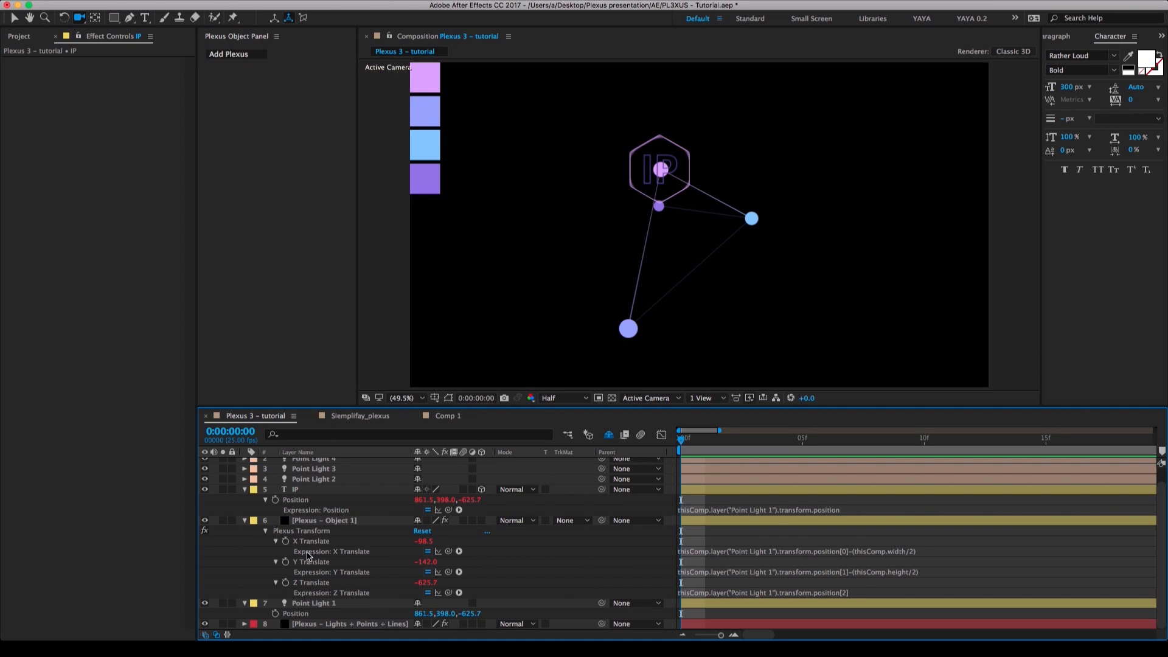
Turn off Accepts Lights in the IP text layer's Material Options and collapse the layer's properties.
{"action": "left_click", "coordinate": [245, 521]}
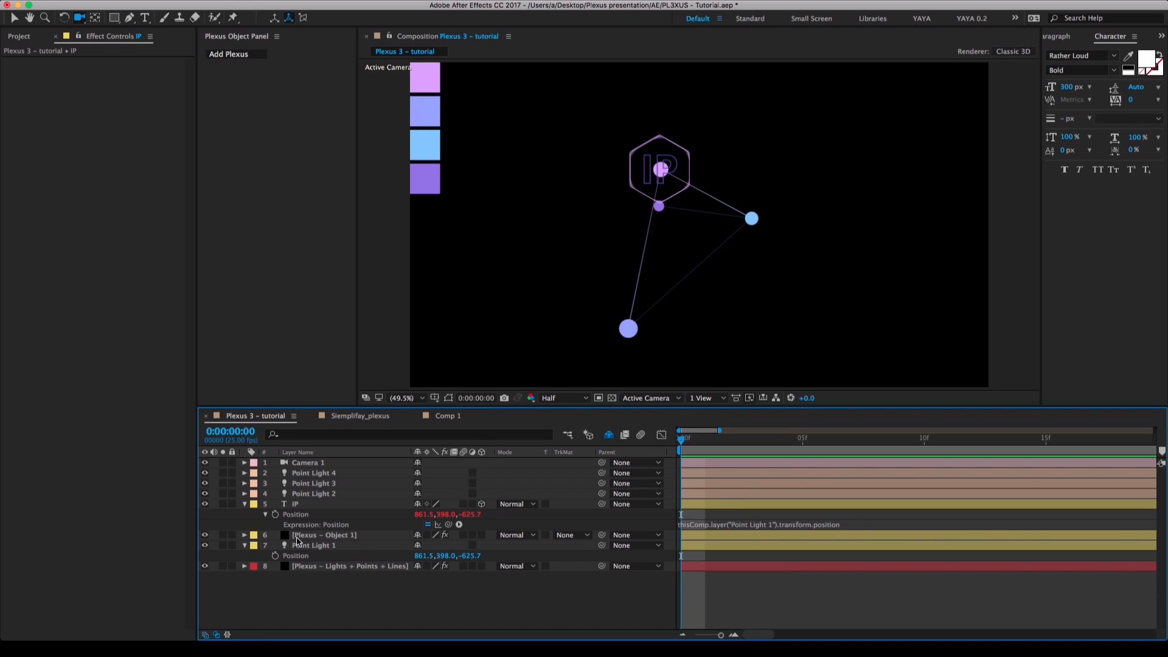
{"action": "left_click", "coordinate": [245, 504]}
{"action": "left_click", "coordinate": [245, 504]}
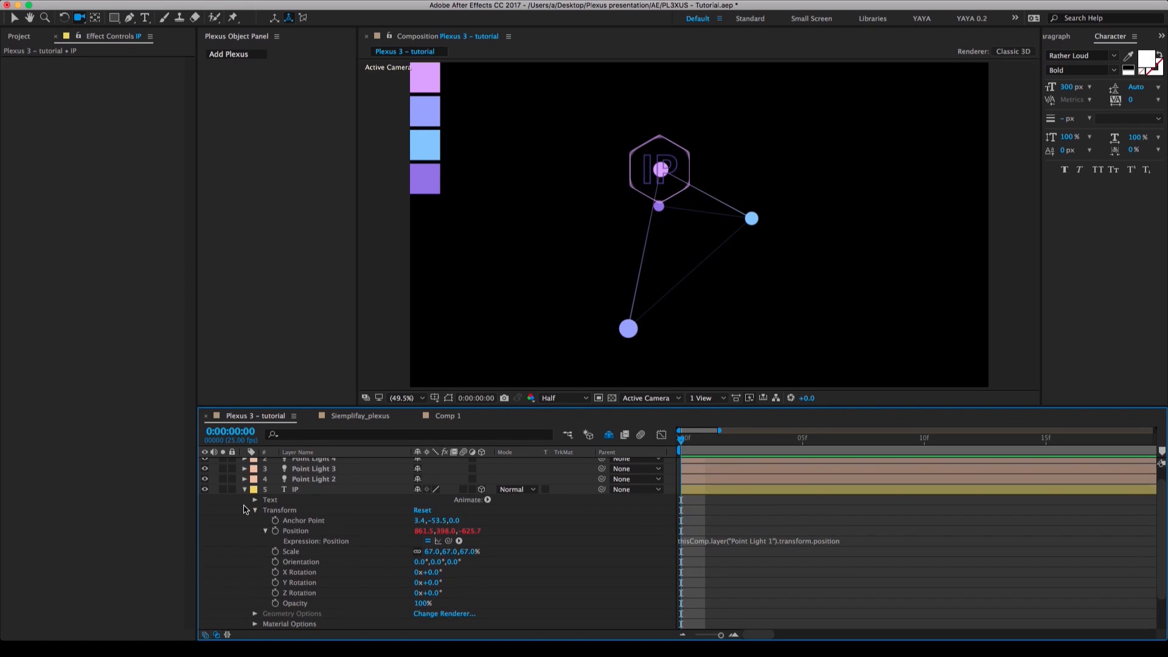
{"action": "left_click", "coordinate": [255, 624]}
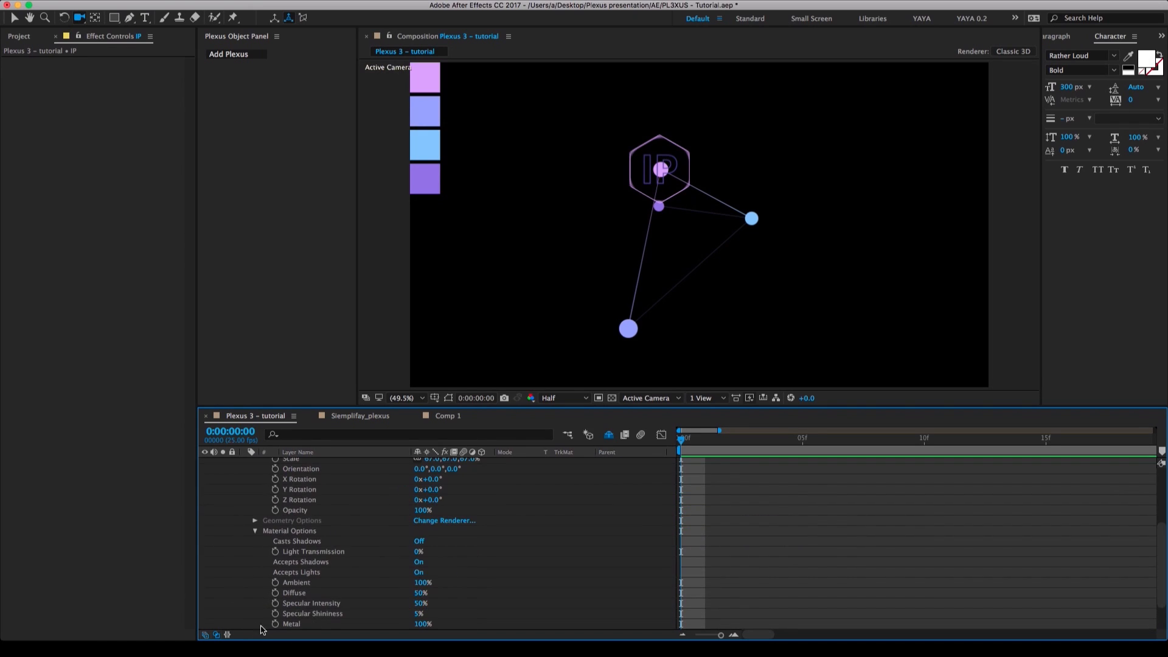
{"action": "left_click", "coordinate": [418, 573]}
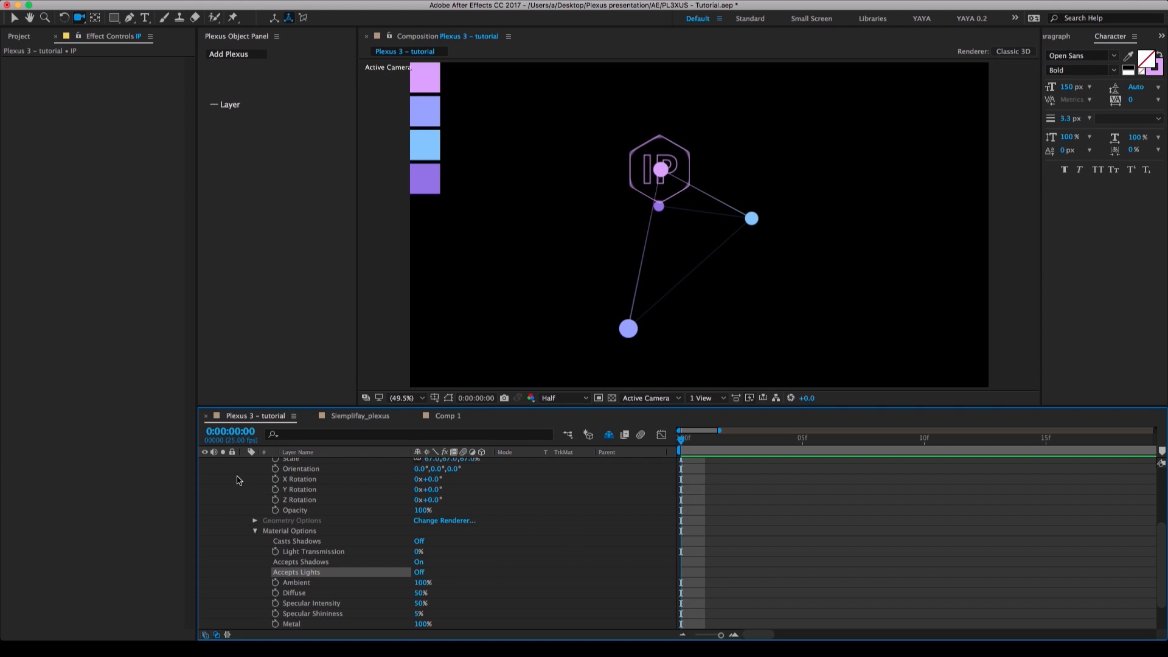
{"action": "scroll", "coordinate": [241, 481], "scroll_direction": "up", "scroll_amount": 5}
{"action": "left_click", "coordinate": [244, 505]}
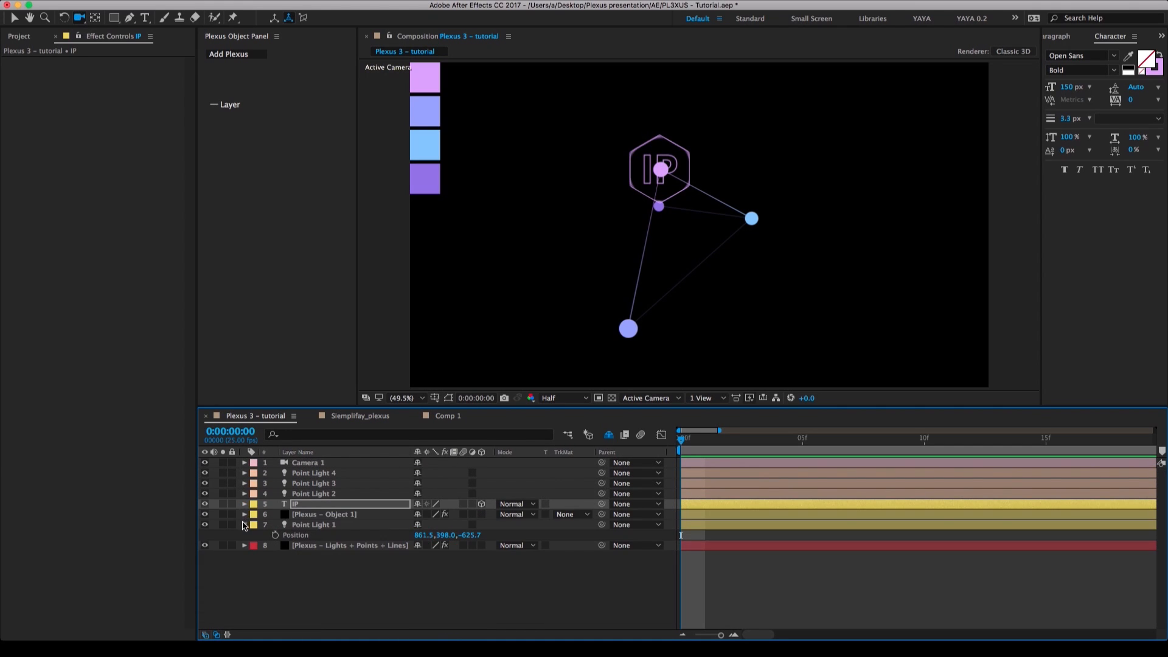
Collapse Point Light 1's properties and save the project.
{"action": "left_click", "coordinate": [245, 524]}
{"action": "left_click", "coordinate": [341, 571]}
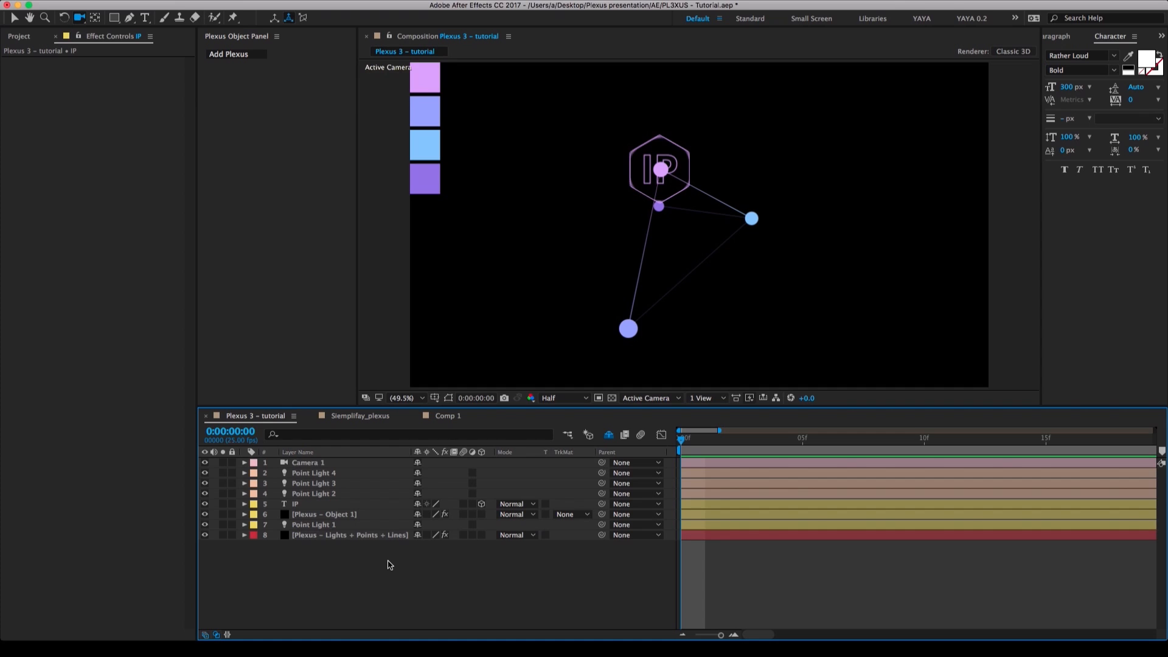
{"action": "key", "text": "super+s"}
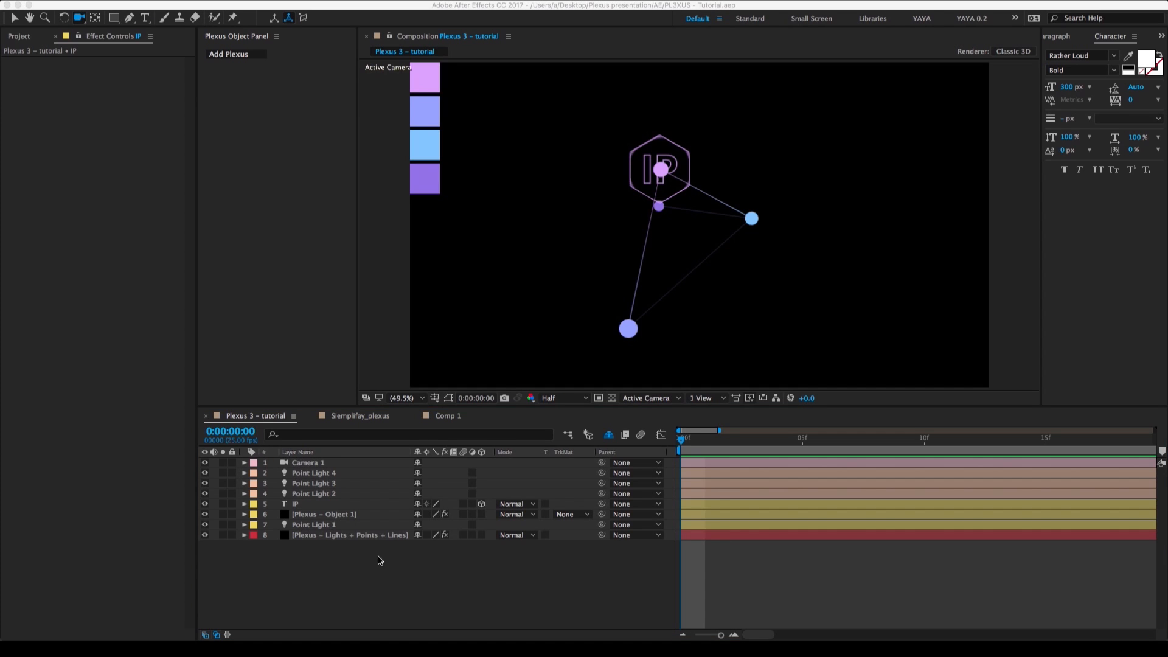
{"action": "left_click", "coordinate": [360, 518]}
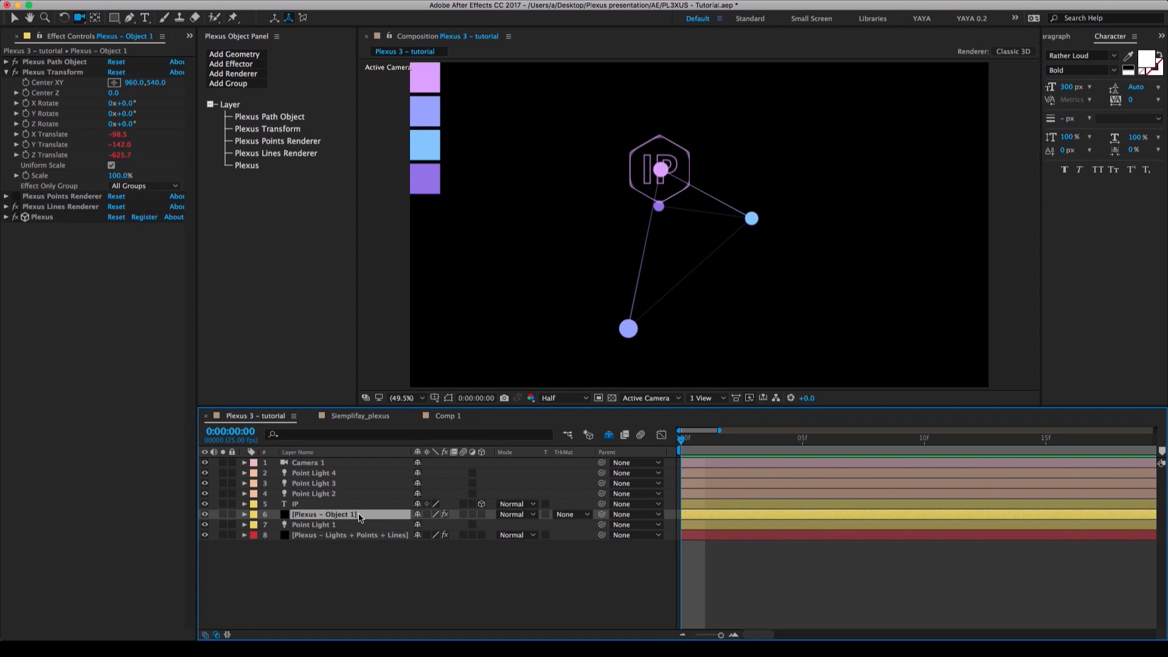
{"action": "left_click", "coordinate": [334, 495]}
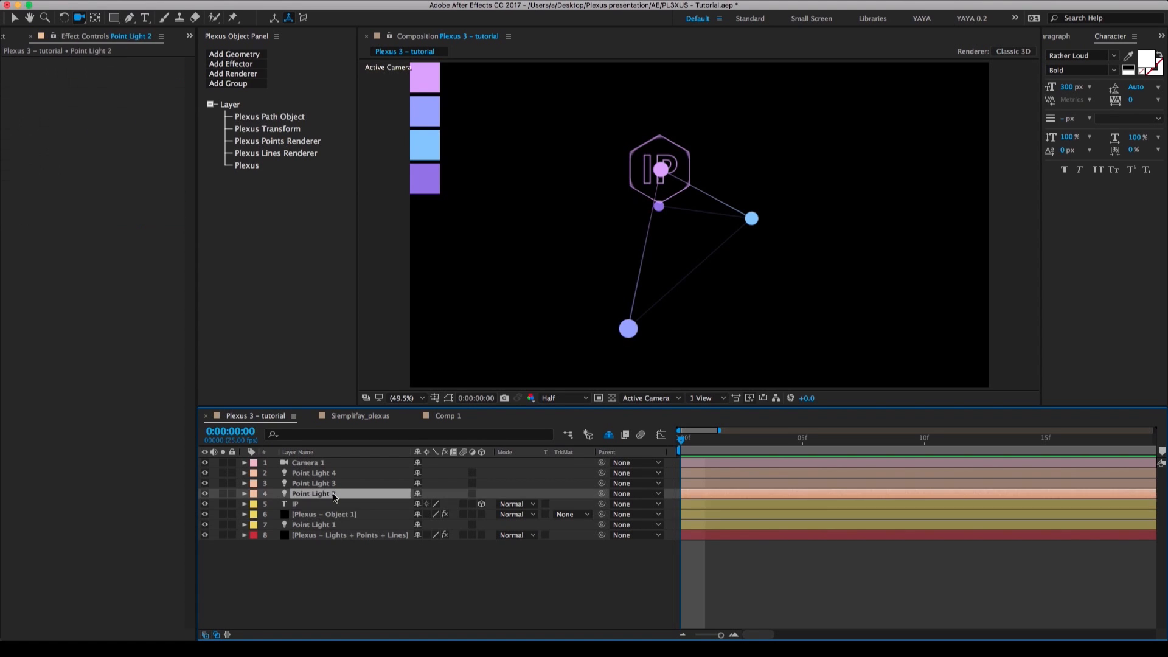
{"action": "left_click", "coordinate": [335, 484]}
{"action": "left_click", "coordinate": [337, 475]}
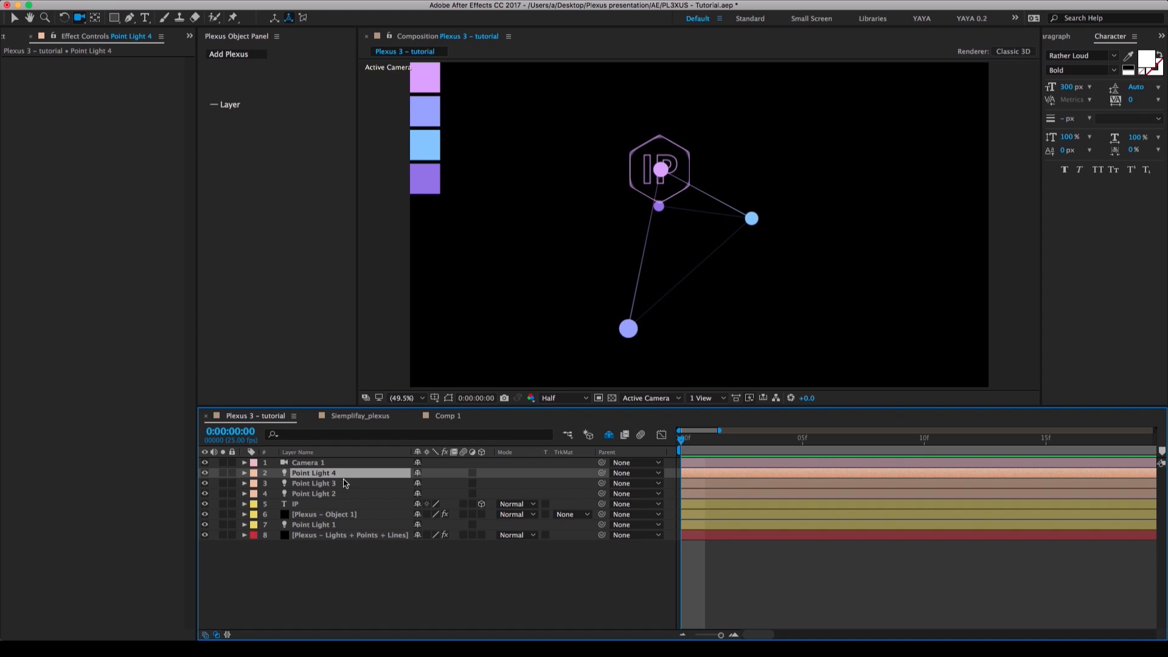
Duplicate the Plexus – Object 1 layer and rename the copy Plexus – Object 2.
{"action": "left_click", "coordinate": [344, 516]}
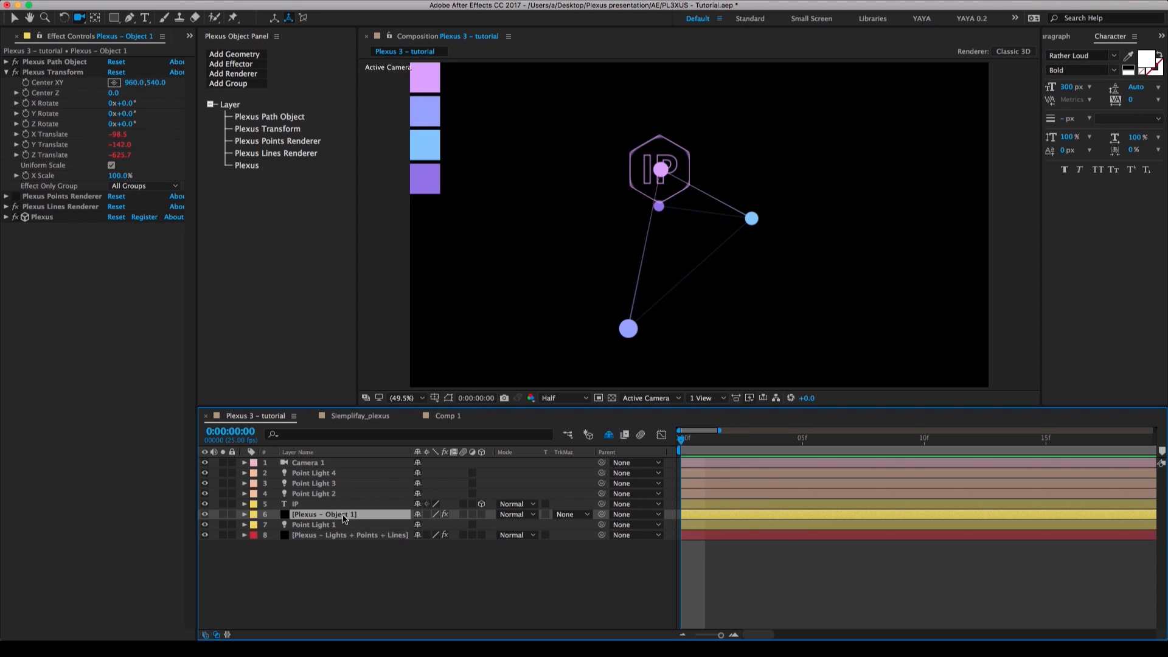
{"action": "key", "text": "super+d"}
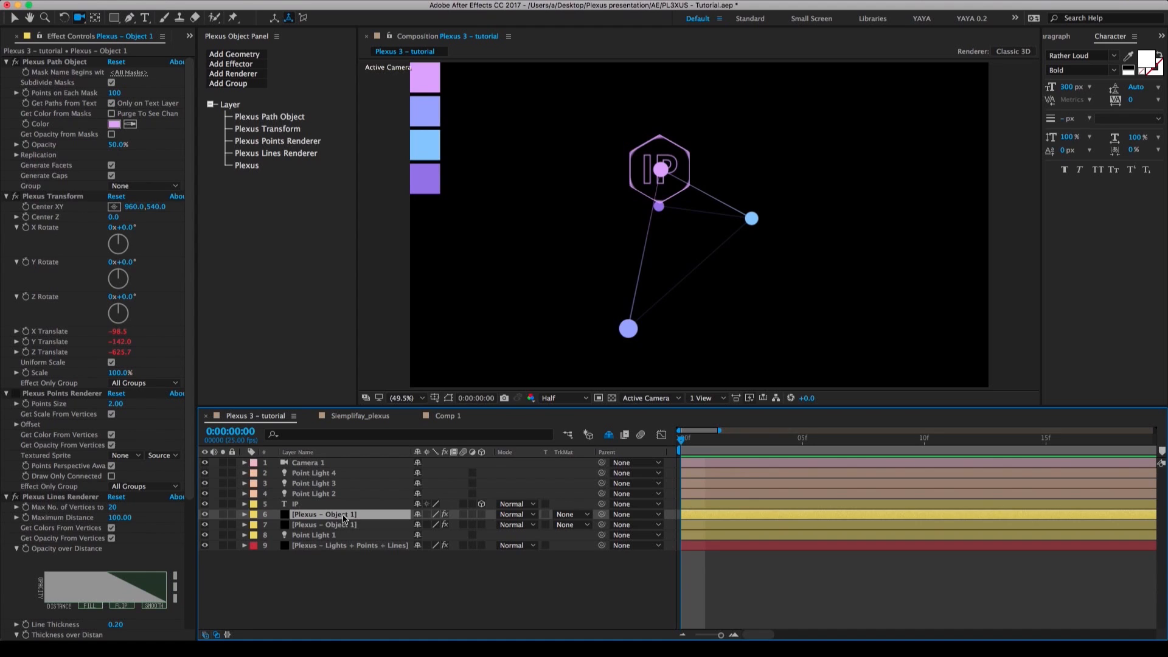
{"action": "key", "text": "Return"}
{"action": "key", "text": "Right"}
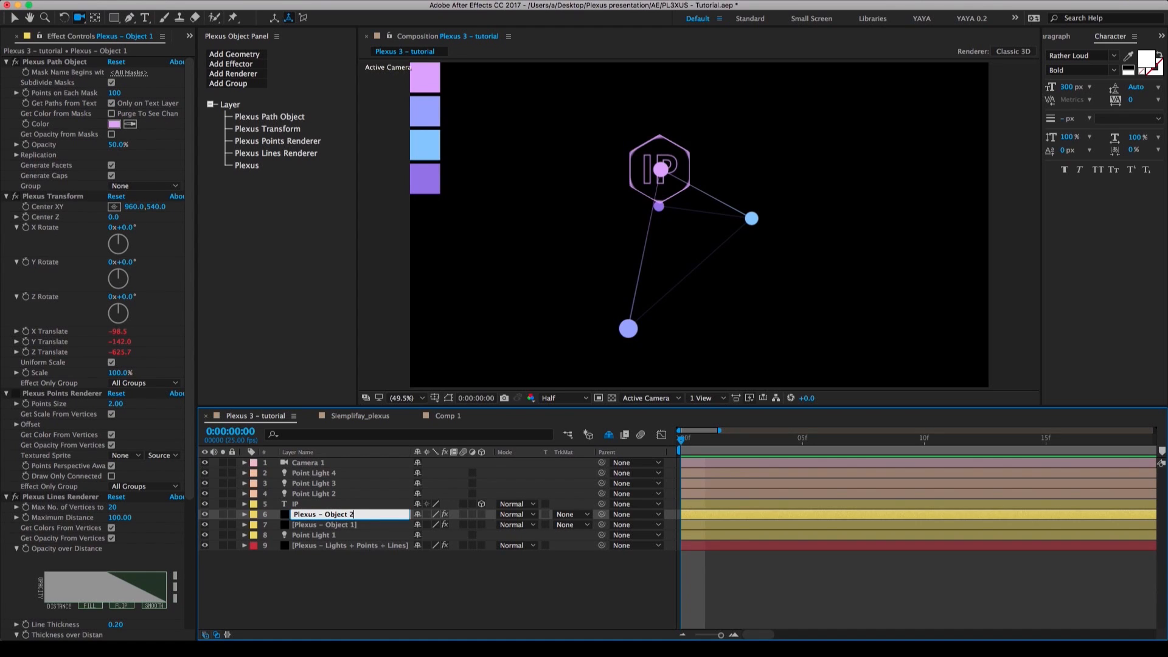
{"action": "key", "text": "Return"}
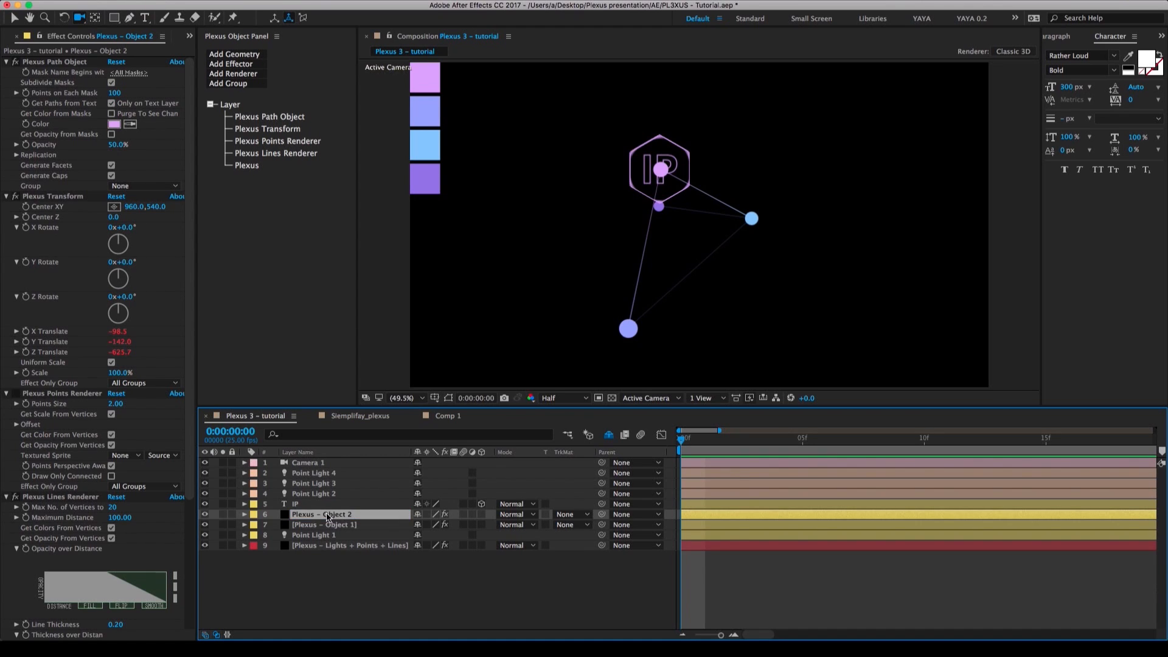
Move Plexus – Object 2 directly above Point Light 2 in the layer stack and give both layers the Green label.
{"action": "left_click_drag", "start_coordinate": [325, 514], "coordinate": [326, 495]}
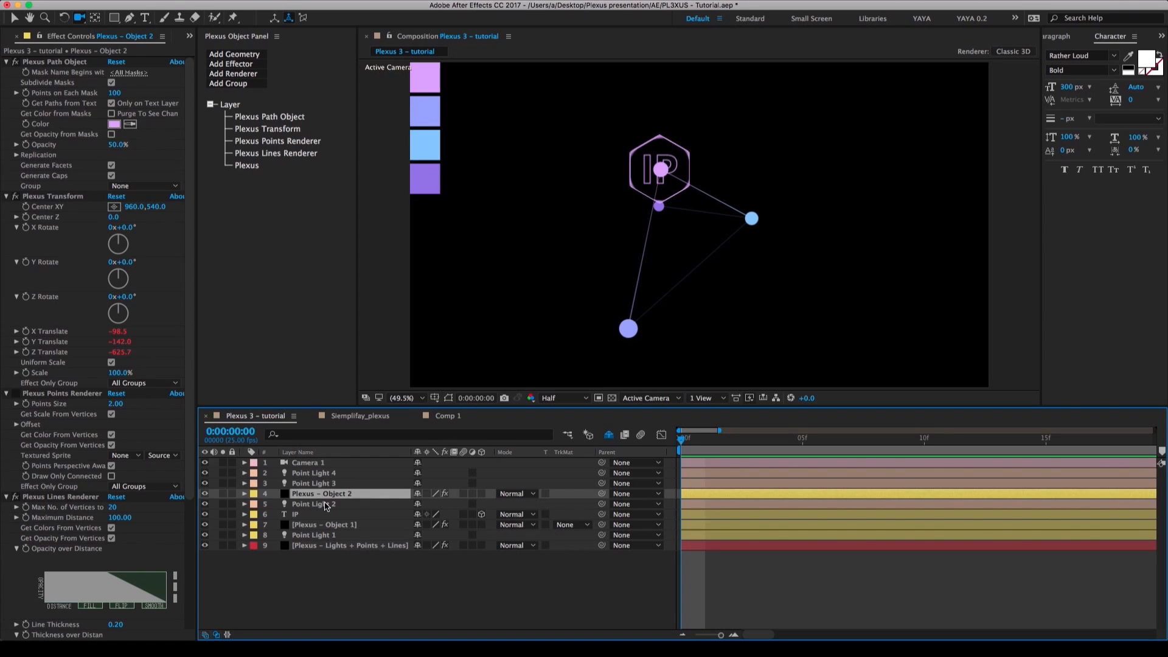
{"action": "left_click", "coordinate": [324, 506], "text": "shift"}
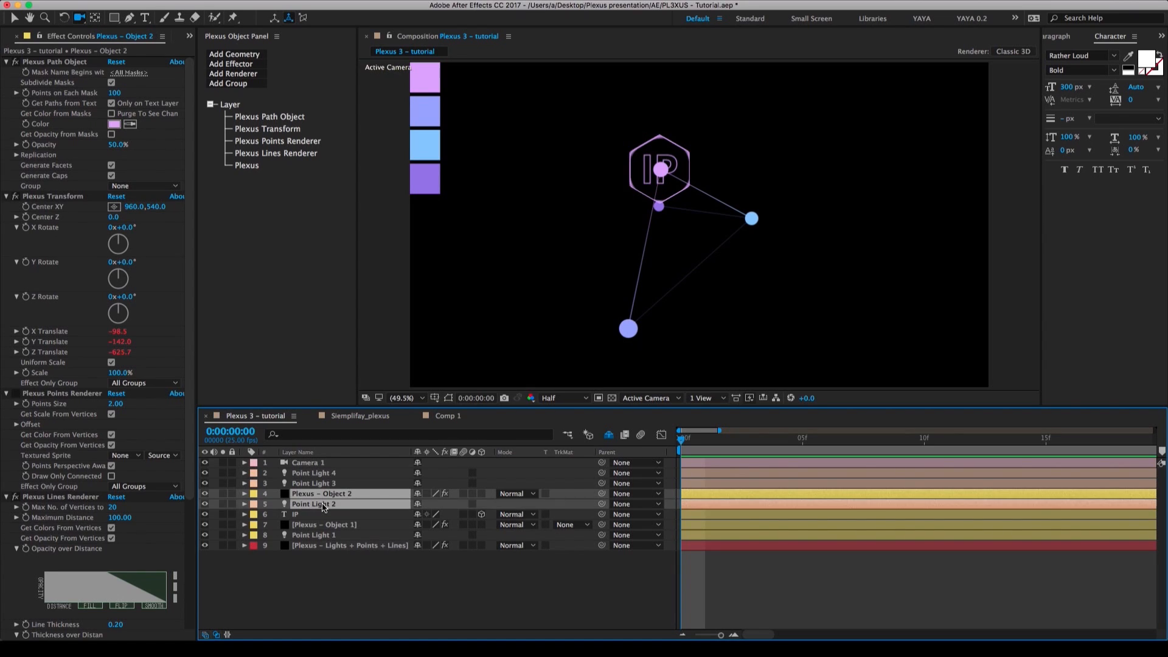
{"action": "left_click", "coordinate": [253, 507]}
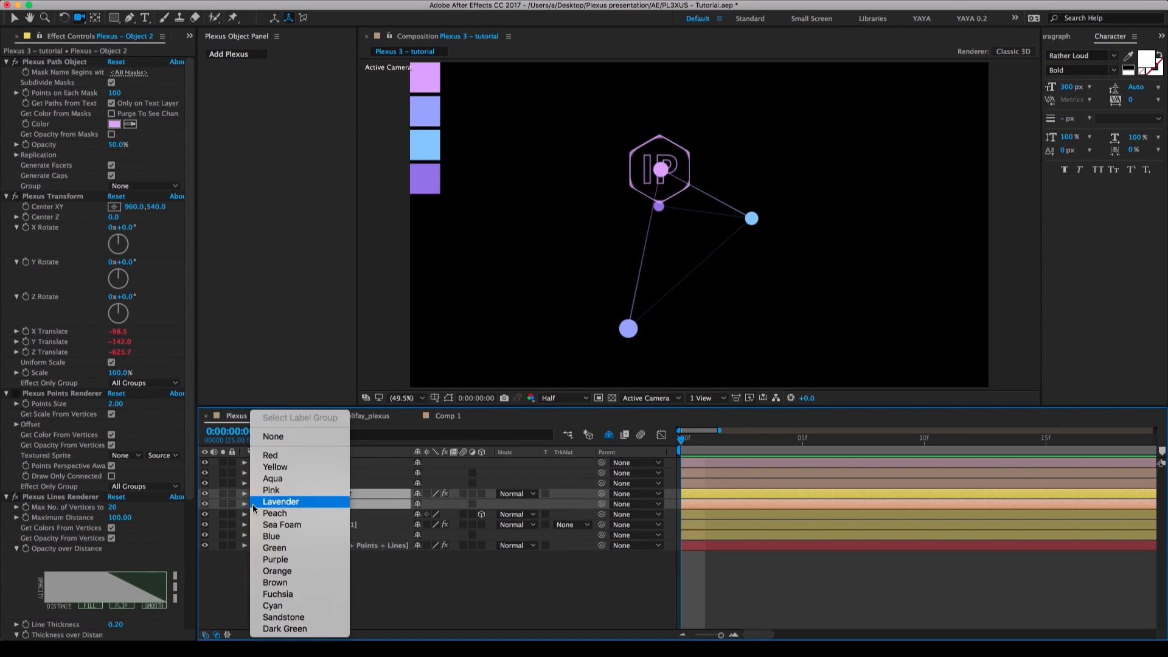
{"action": "left_click", "coordinate": [302, 548]}
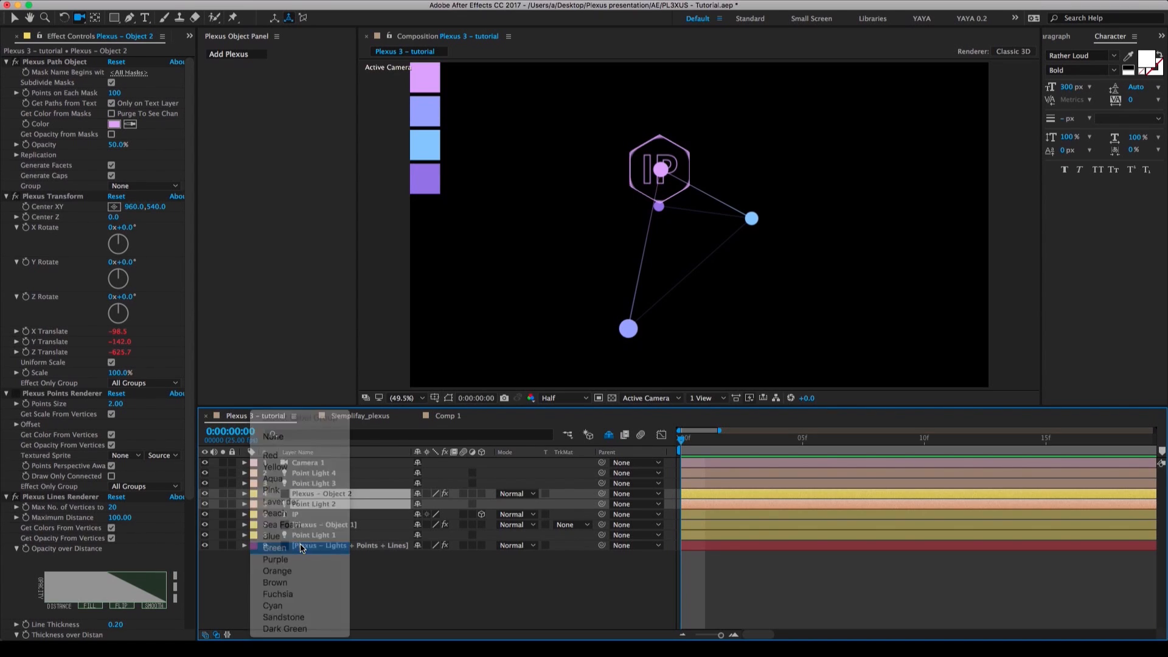
{"action": "left_click", "coordinate": [352, 574]}
Solo the Plexus – Object 2 layer and briefly show its layer controls in the composition view to check the hexagon mask.
{"action": "left_click", "coordinate": [339, 495]}
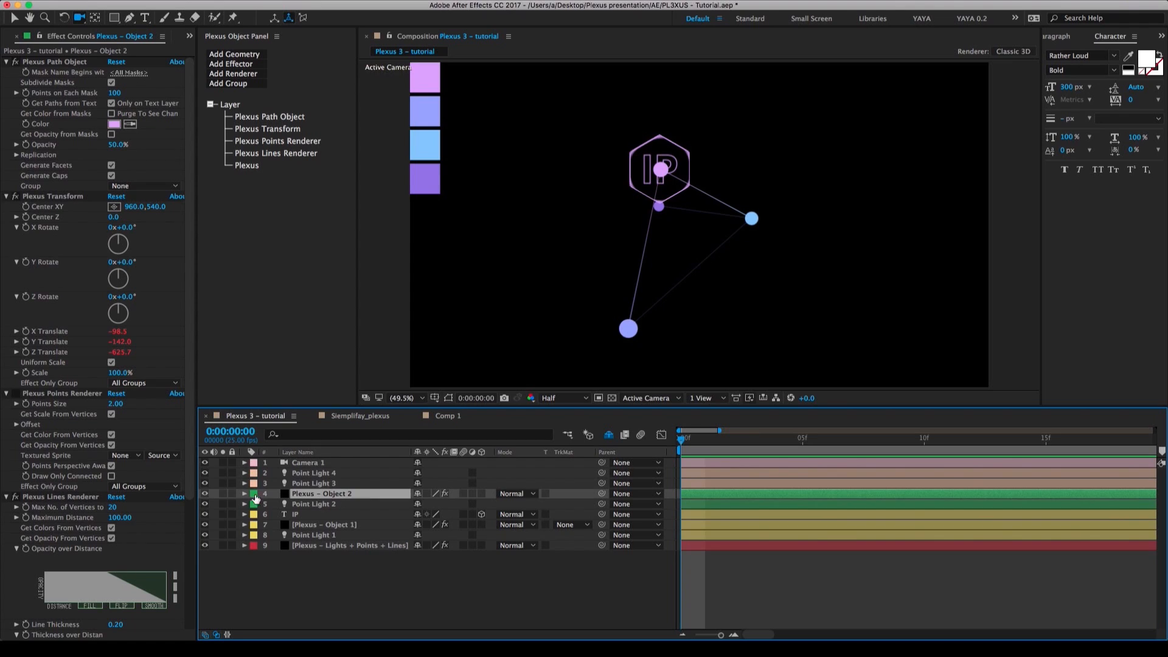
{"action": "left_click", "coordinate": [224, 494]}
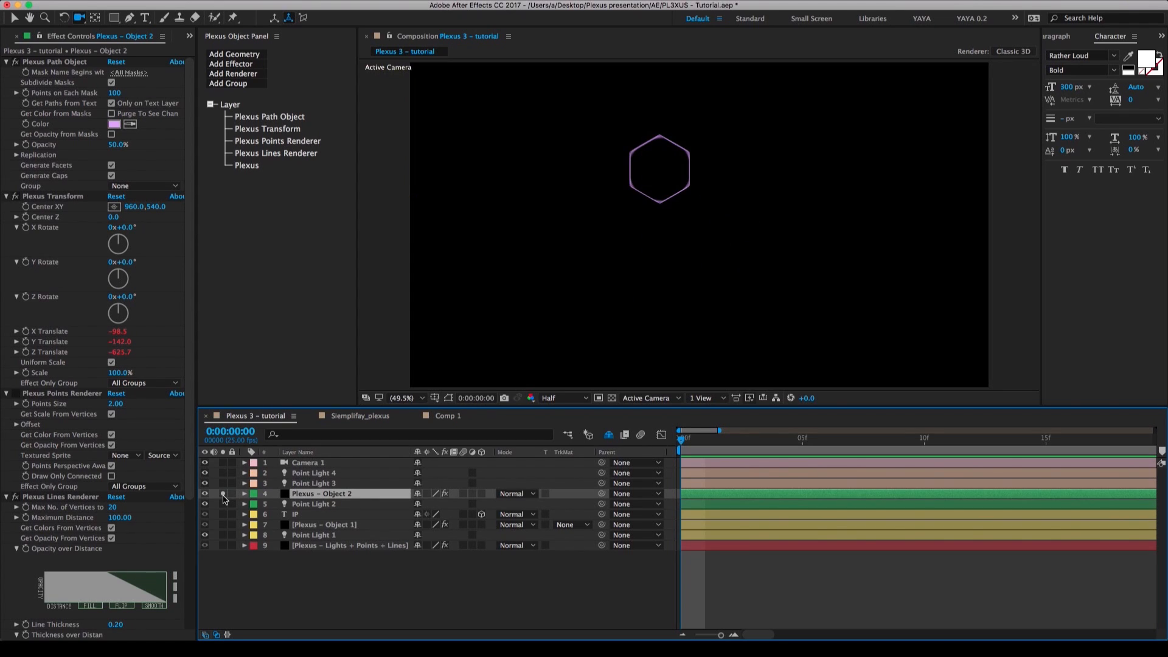
{"action": "key", "text": "shift+super+h"}
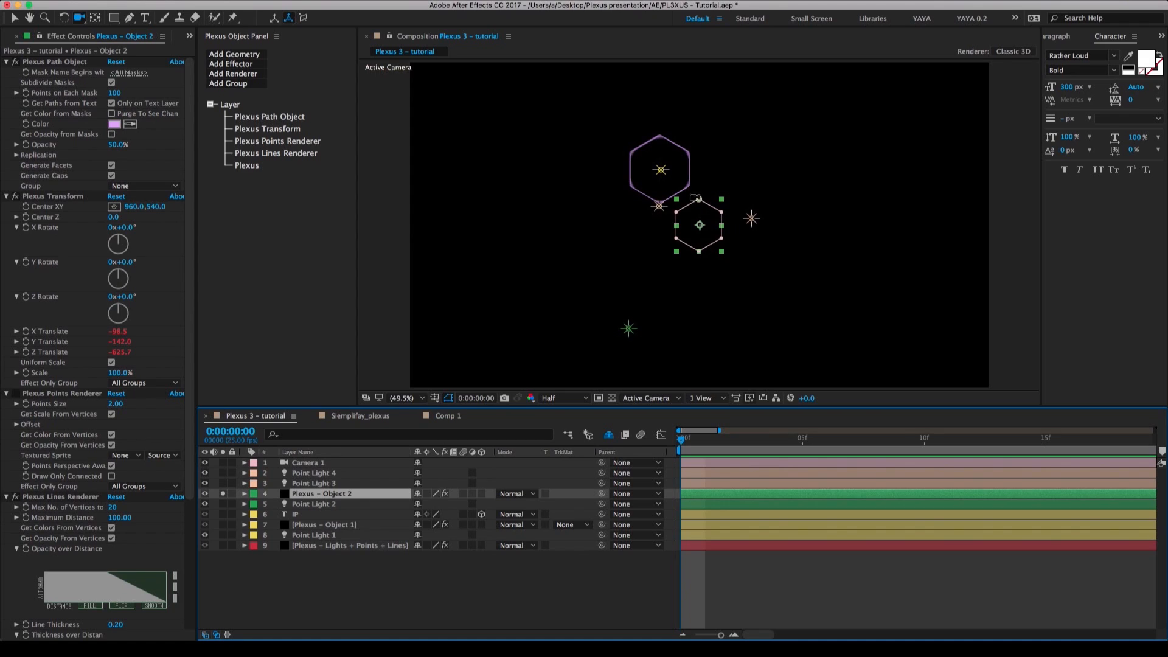
{"action": "key", "text": "shift+super+h"}
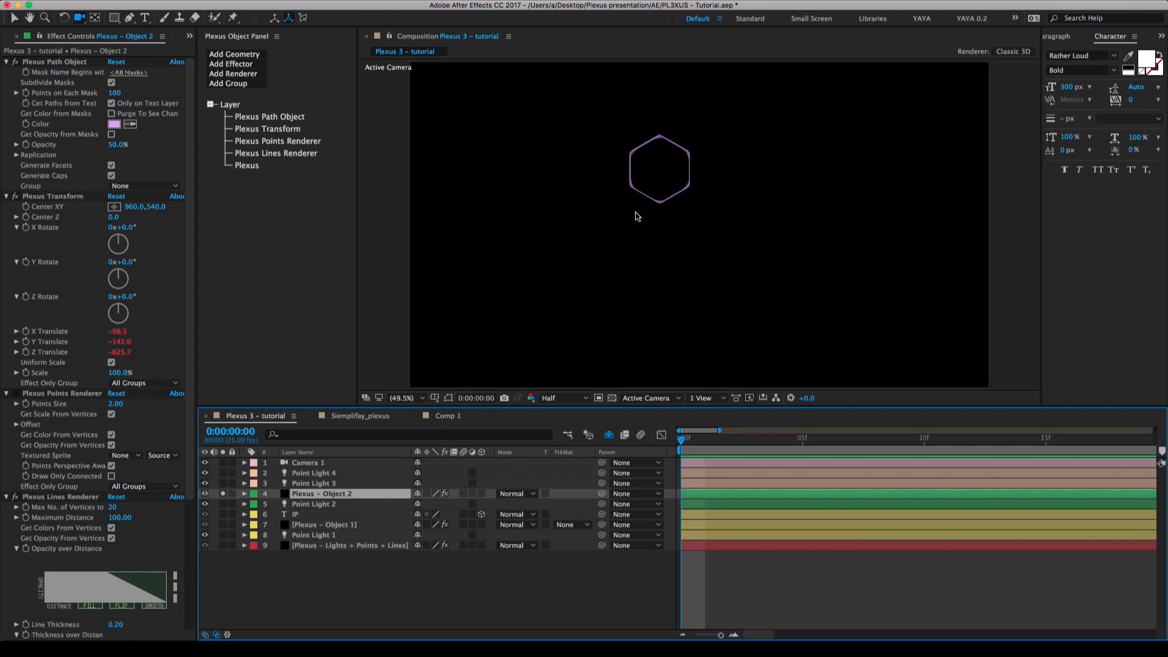
Activate the Selection tool and switch to Adobe Illustrator with the Objects designs.ai document.
{"action": "key", "text": "v"}
{"action": "key", "text": "super+Tab"}
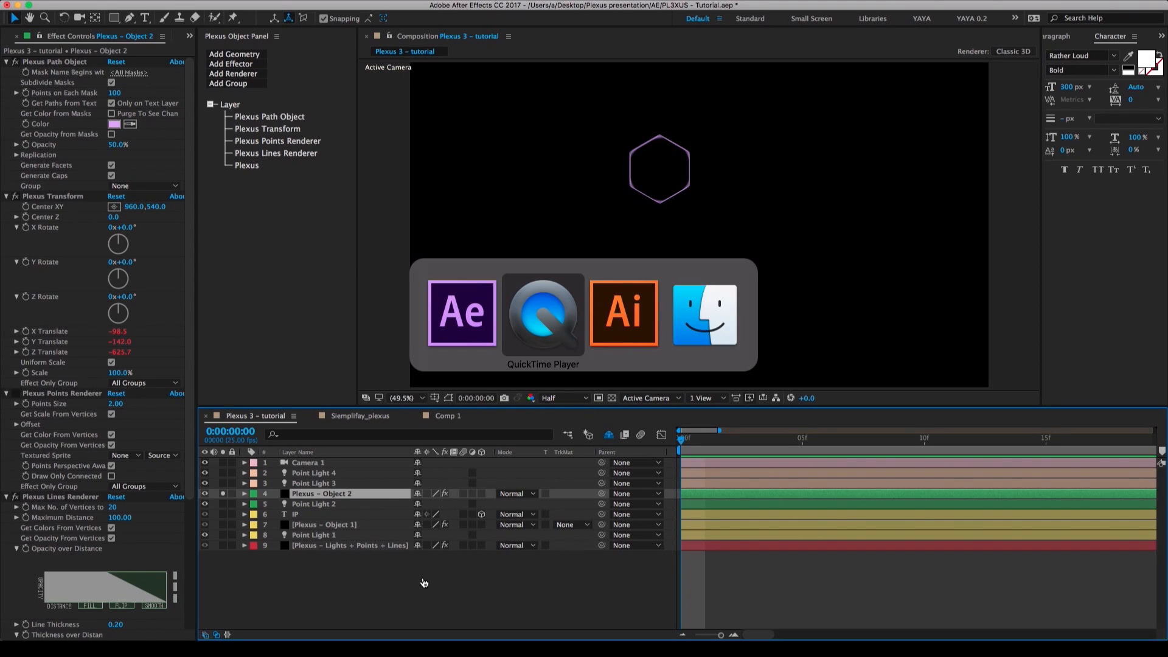
{"action": "left_click", "coordinate": [612, 318]}
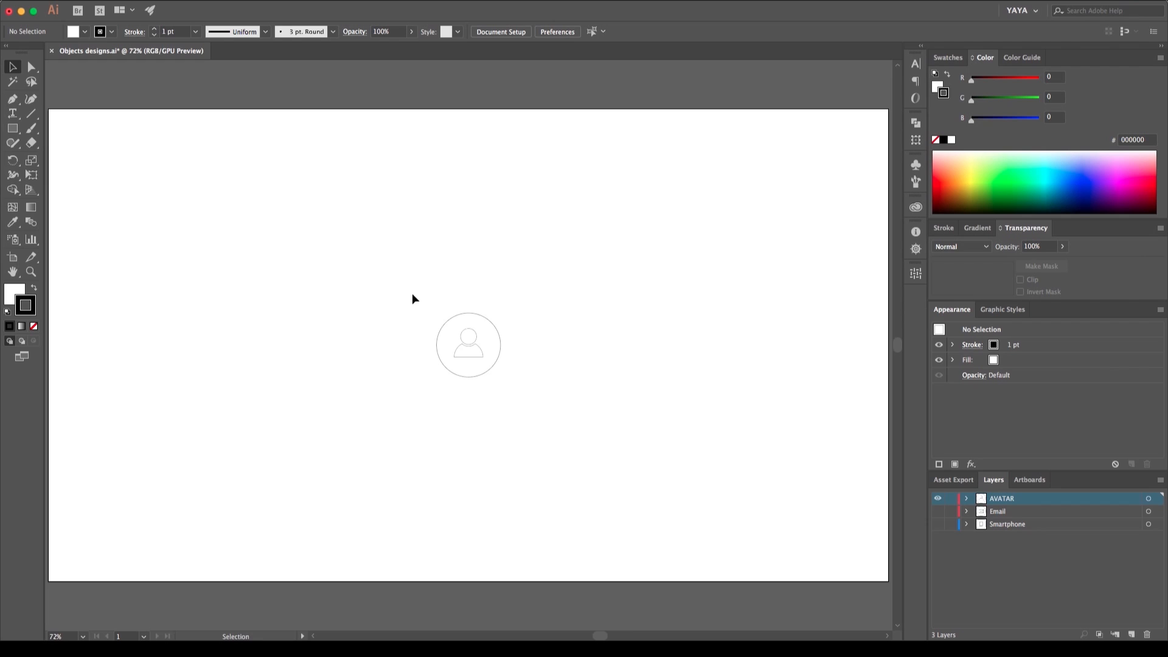
Copy the whole avatar icon artwork and return to After Effects with the layer controls shown in the composition view.
{"action": "left_click_drag", "start_coordinate": [408, 293], "coordinate": [547, 417]}
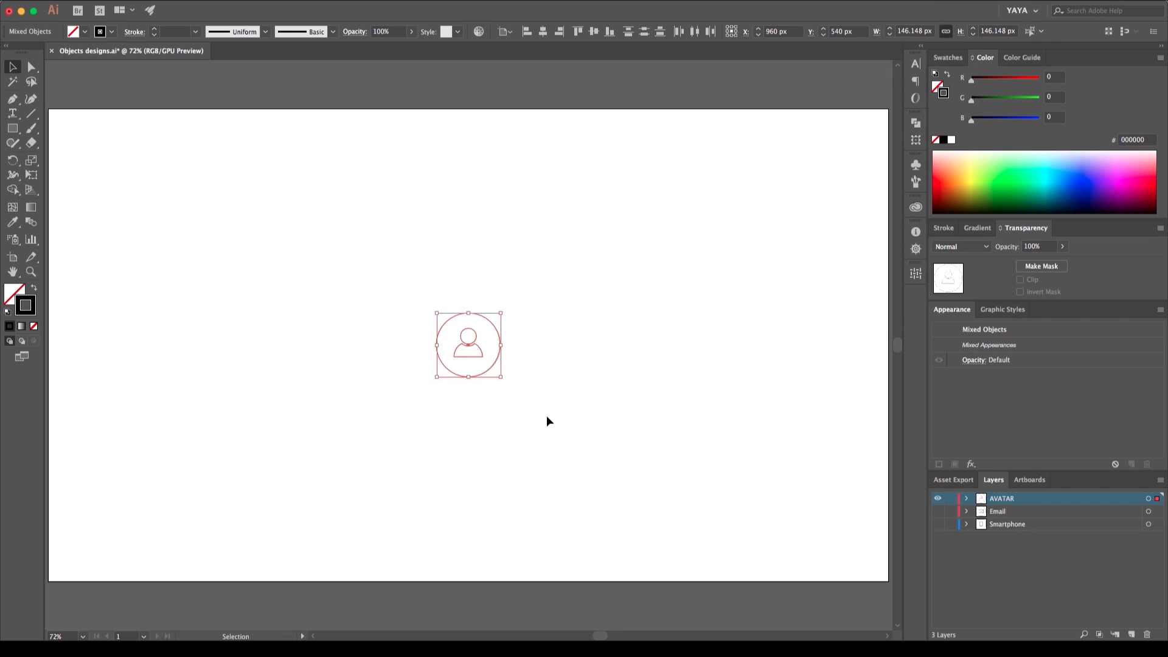
{"action": "key", "text": "a"}
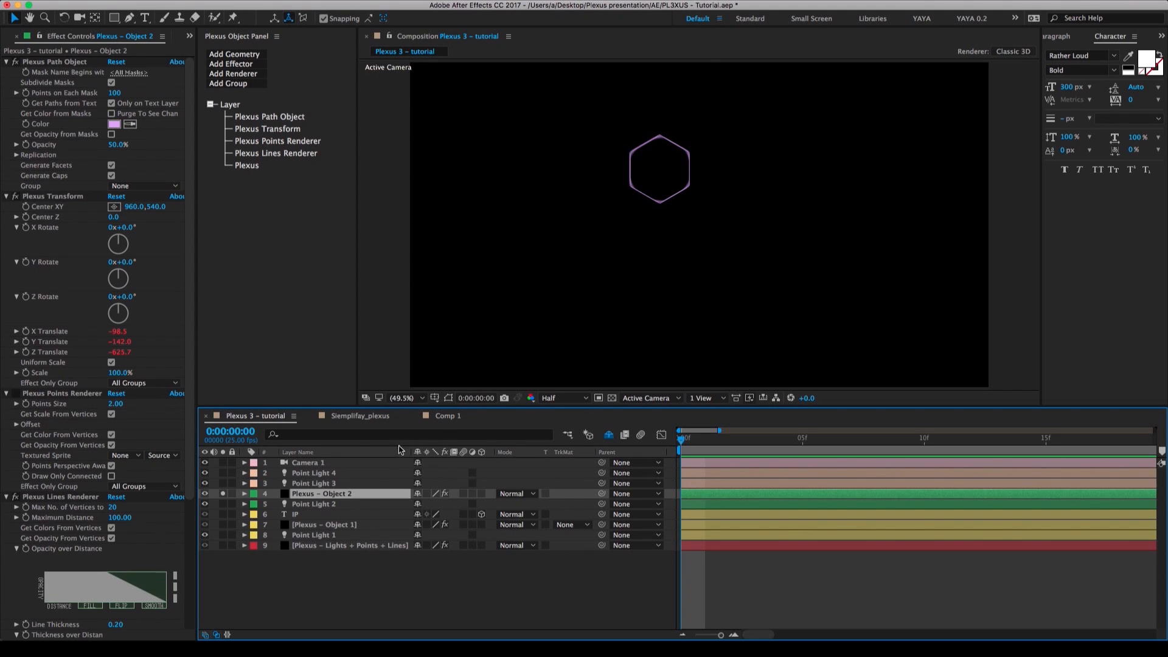
{"action": "key", "text": "shift+super+h"}
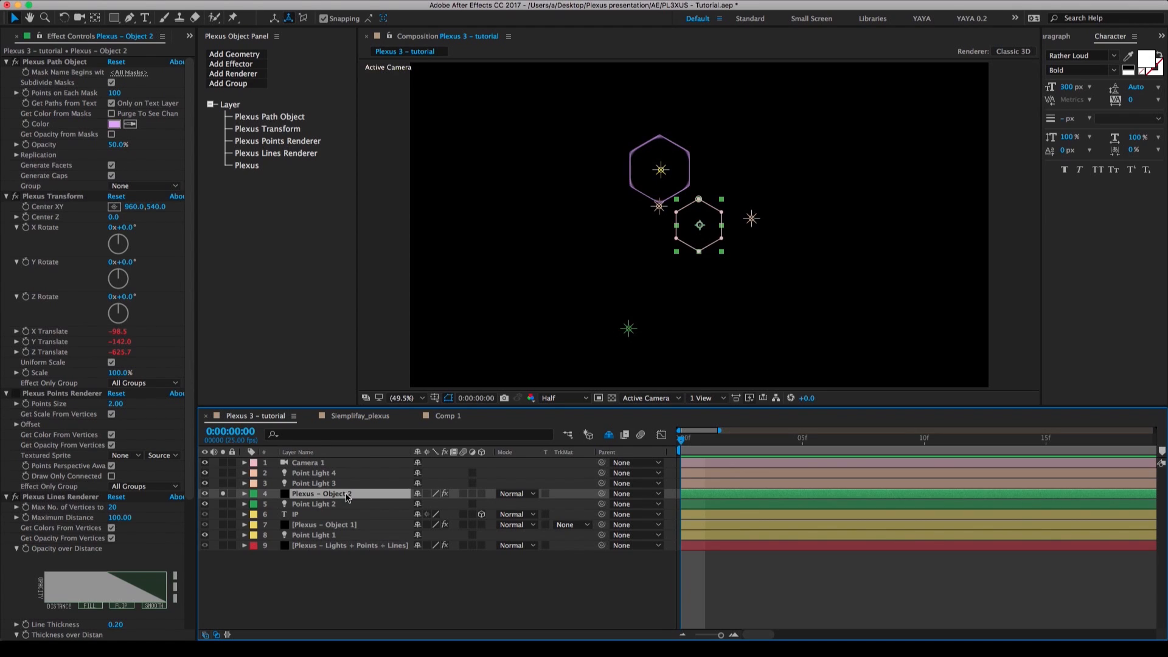
Delete the hexagon mask from Plexus – Object 2 and paste the copied avatar icon paths as its masks.
{"action": "key", "text": "m"}
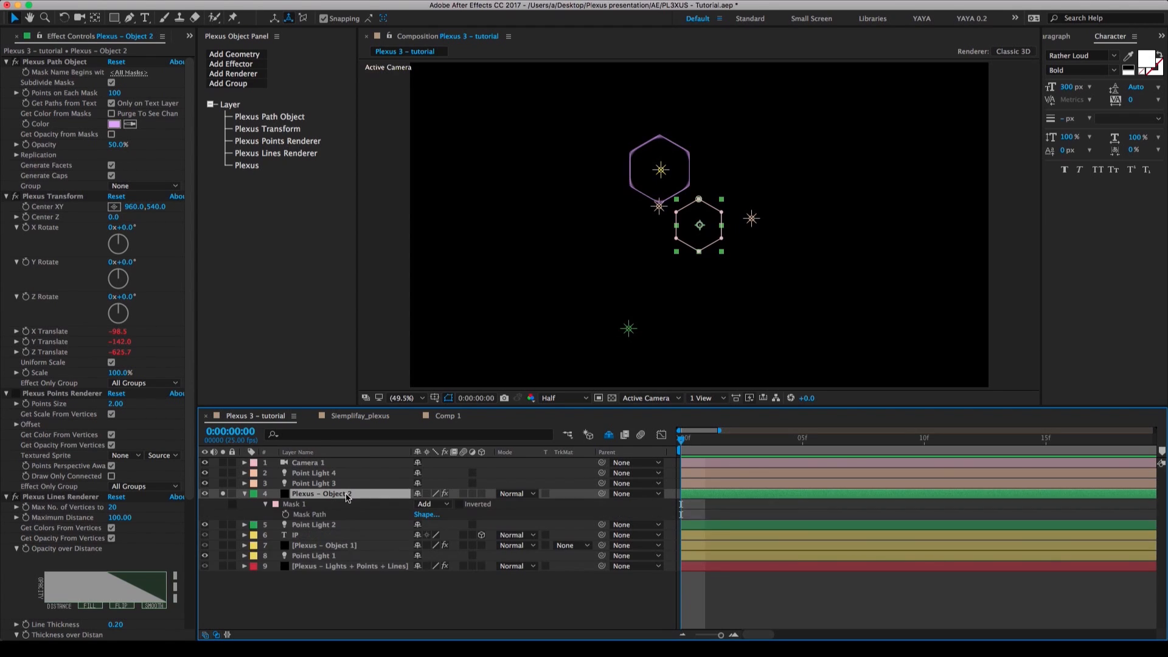
{"action": "left_click", "coordinate": [299, 505]}
{"action": "key", "text": "Delete"}
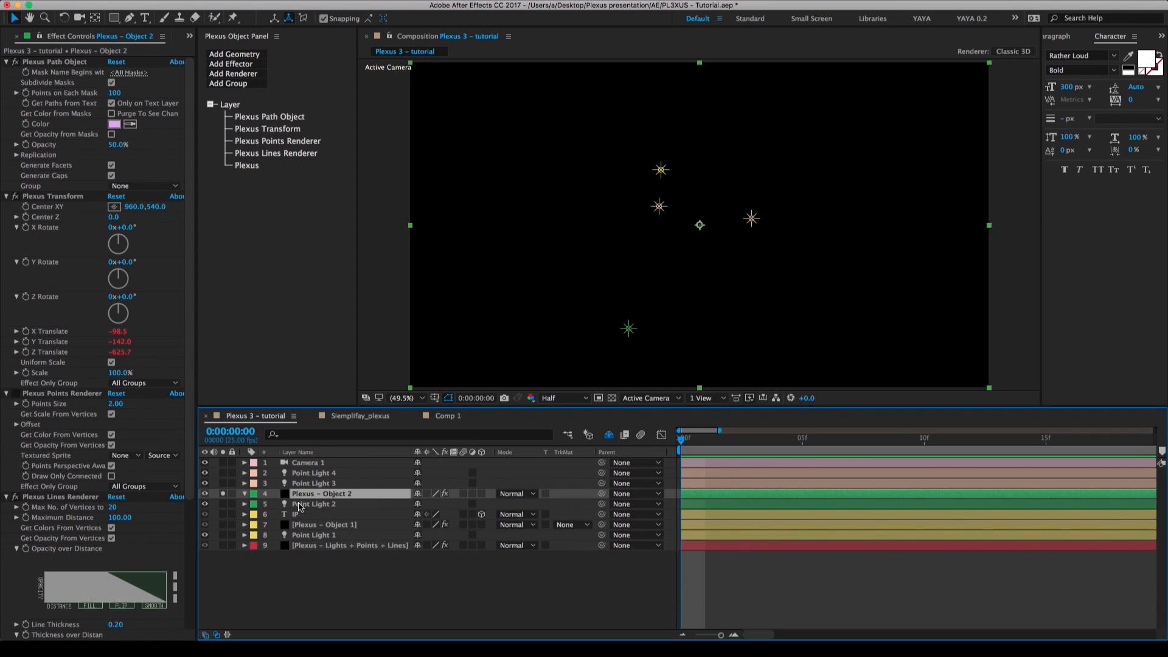
{"action": "key", "text": "super+v"}
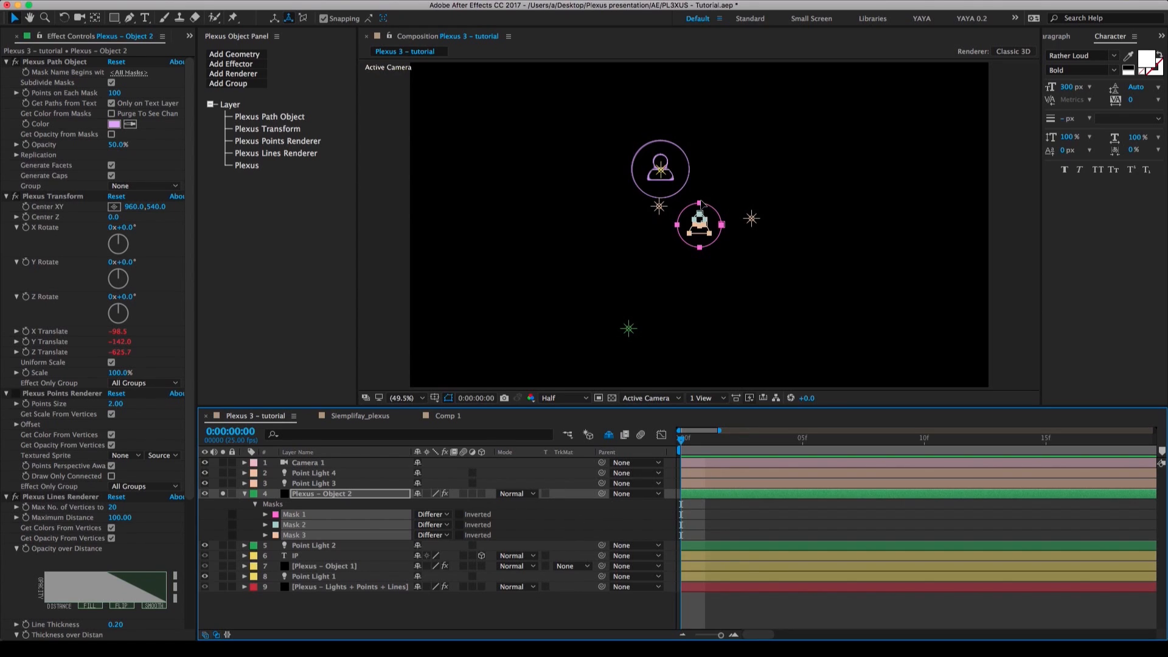
Inspect the pasted avatar masks up close against the Illustrator artwork, then collapse the properties of Plexus – Object 2.
{"action": "scroll", "coordinate": [702, 203], "scroll_direction": "up", "scroll_amount": 1}
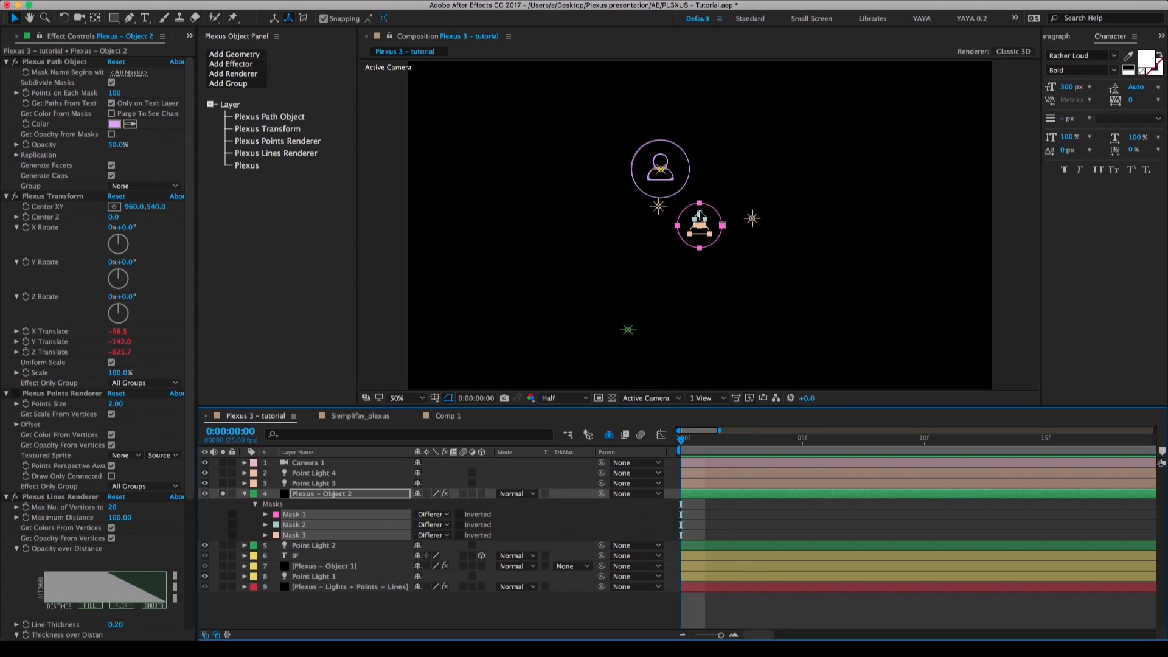
{"action": "scroll", "coordinate": [700, 215], "scroll_direction": "up", "scroll_amount": 6}
{"action": "scroll", "coordinate": [699, 215], "scroll_direction": "down", "scroll_amount": 2}
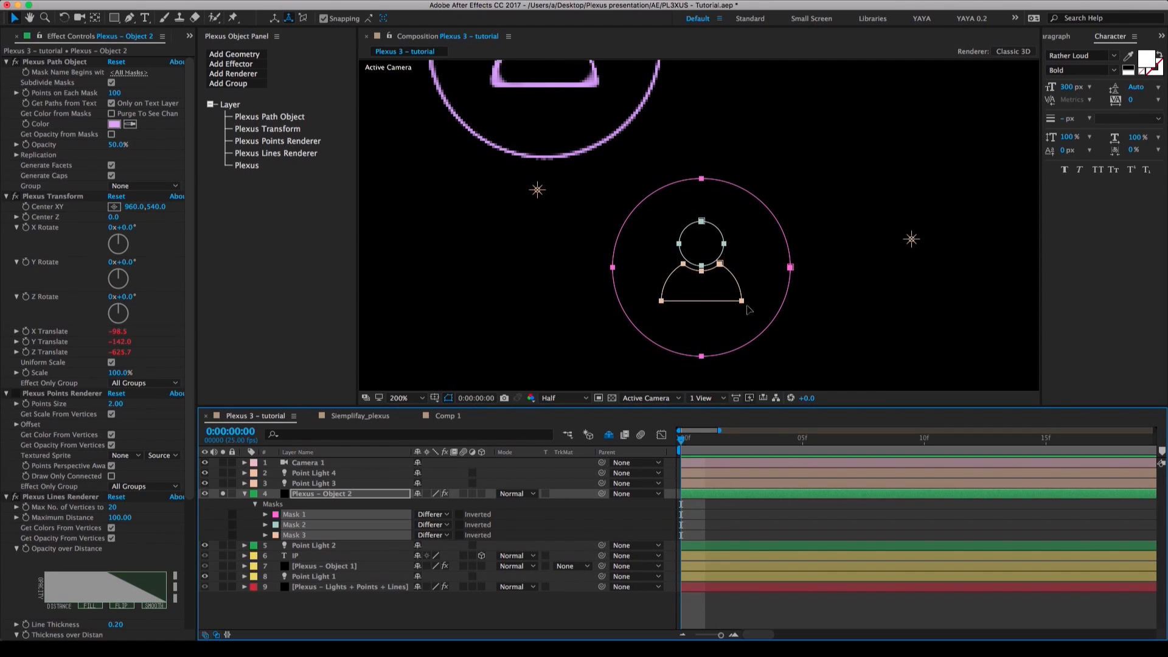
{"action": "key", "text": "super+Tab"}
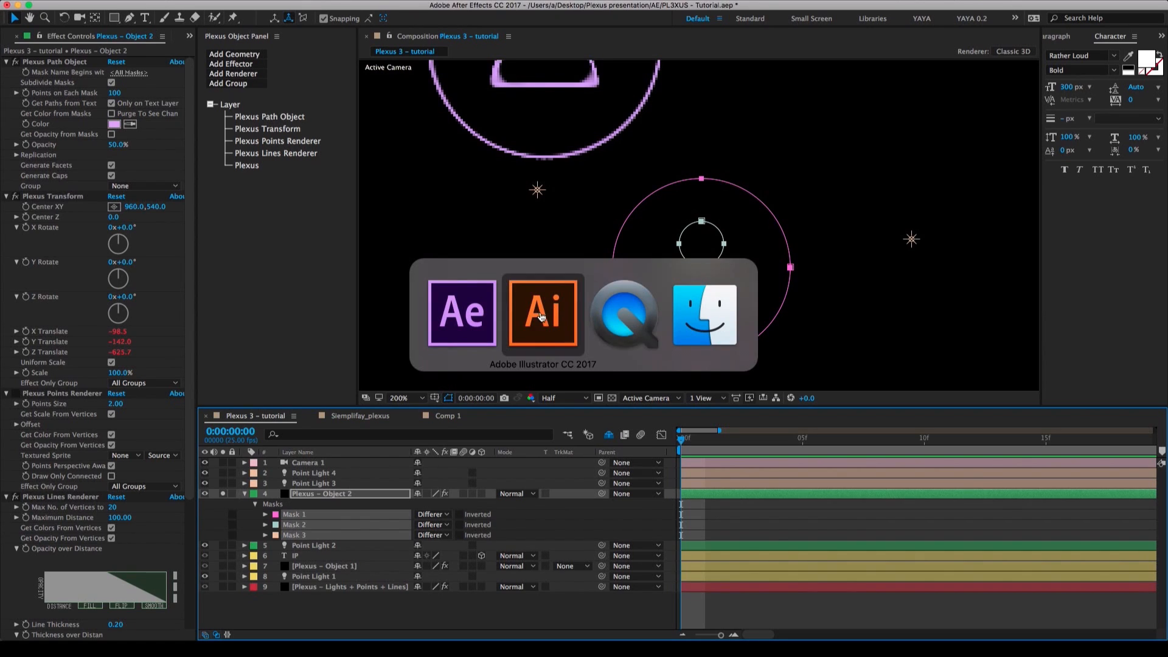
{"action": "left_click", "coordinate": [562, 338]}
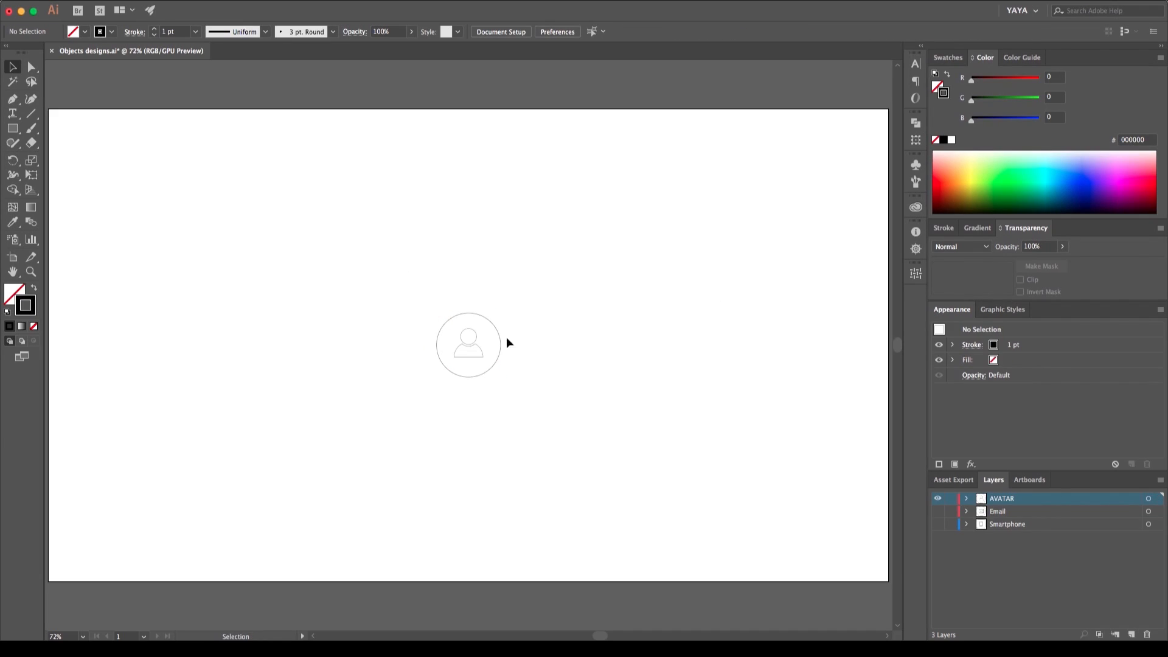
{"action": "key", "text": "super+Tab"}
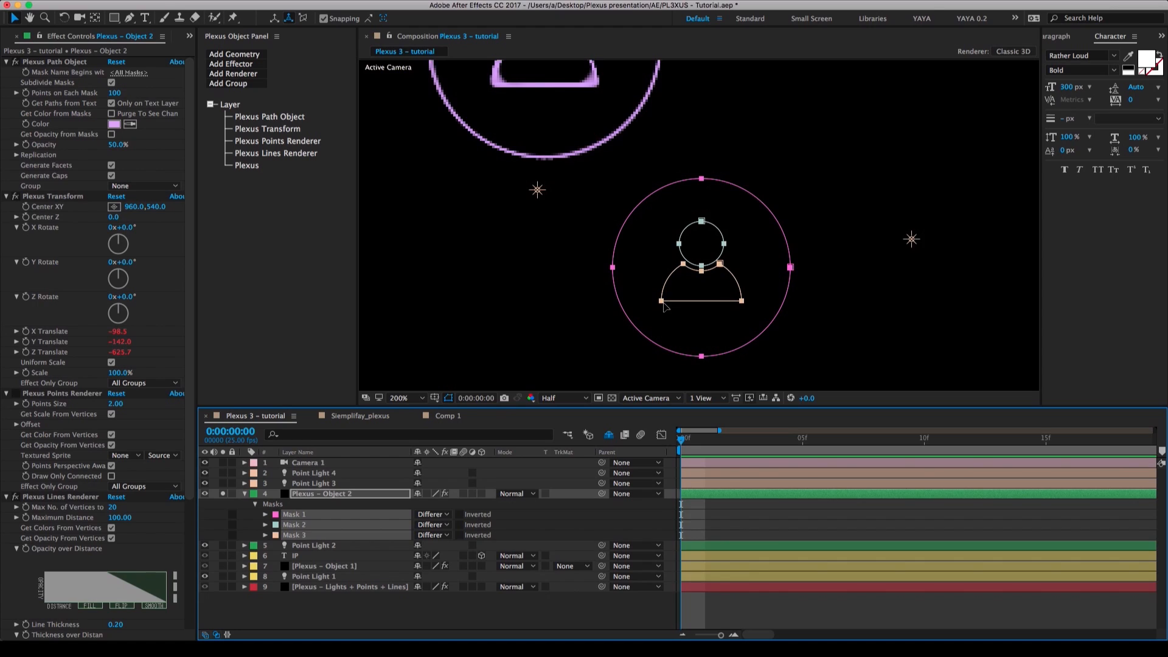
{"action": "key", "text": "shift+slash"}
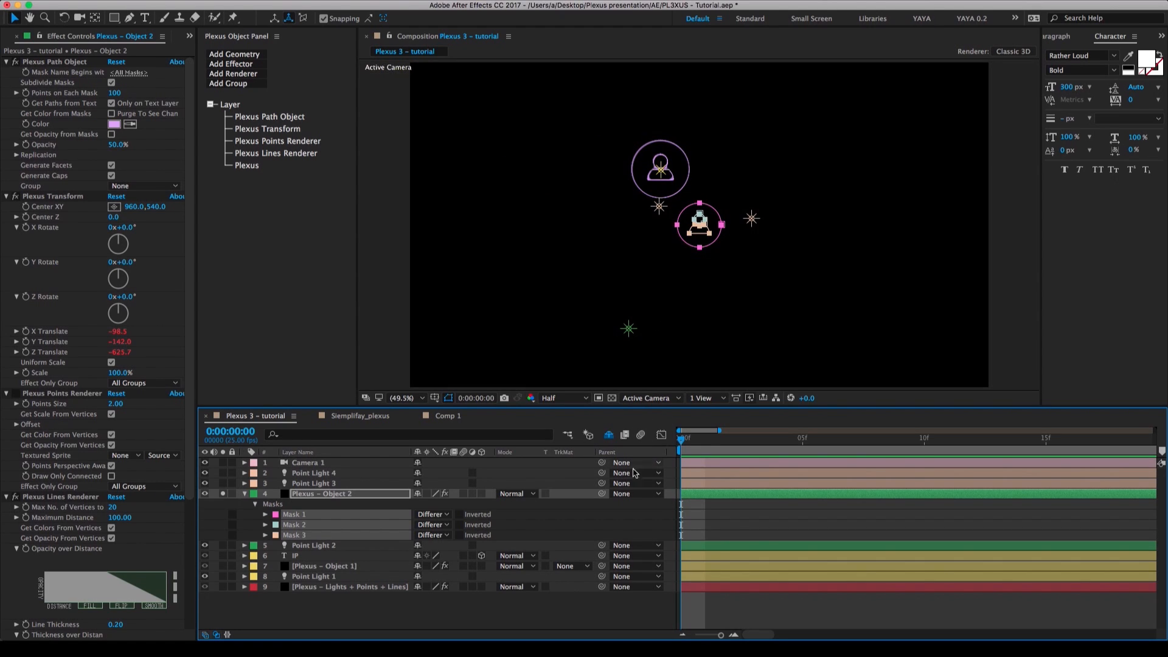
{"action": "left_click", "coordinate": [639, 528]}
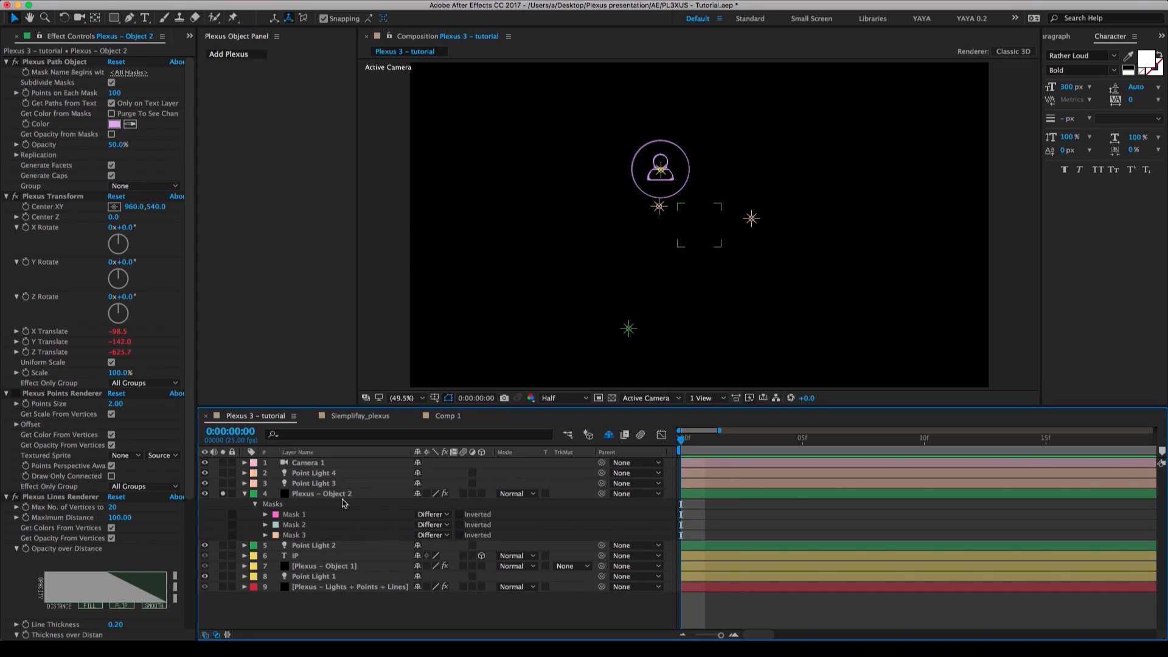
{"action": "left_click", "coordinate": [244, 495]}
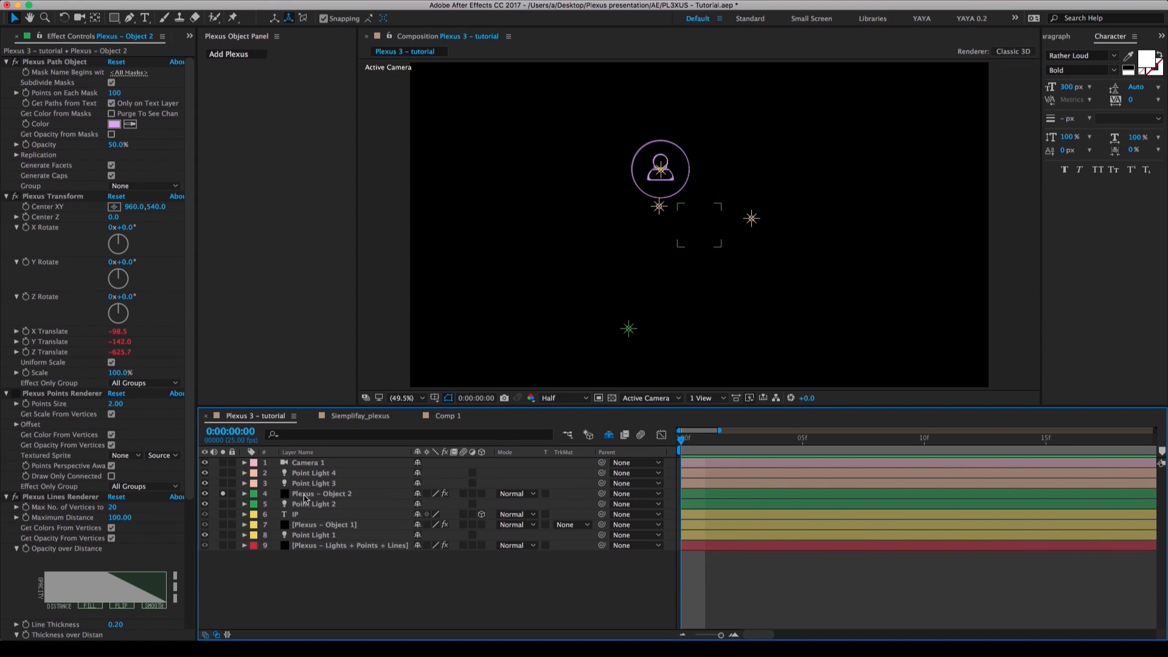
Change the X Translate and Y Translate expressions of Plexus – Object 2 to reference Point Light 2.
{"action": "left_click", "coordinate": [311, 497]}
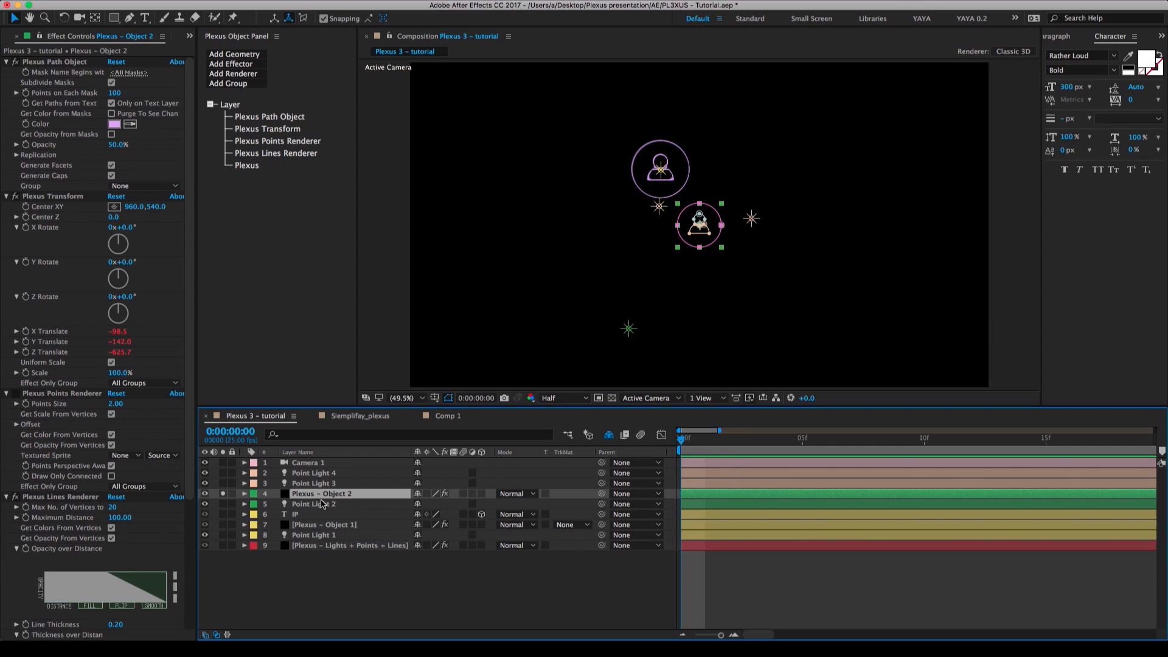
{"action": "key", "text": "e"}
{"action": "key", "text": "e"}
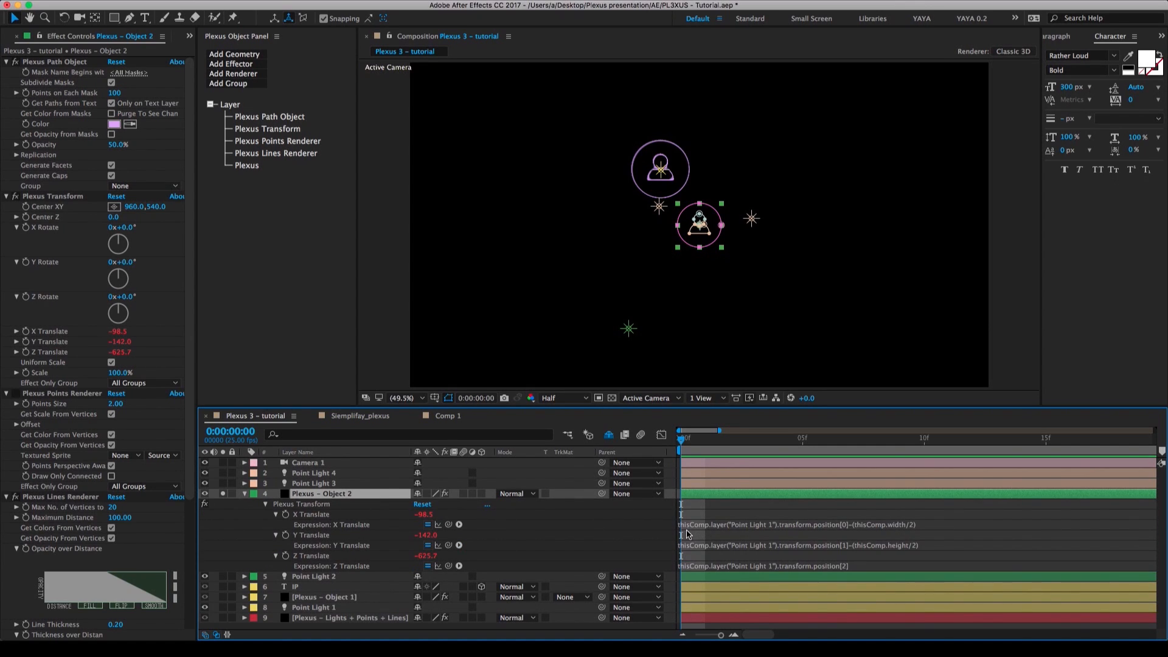
{"action": "left_click", "coordinate": [745, 525]}
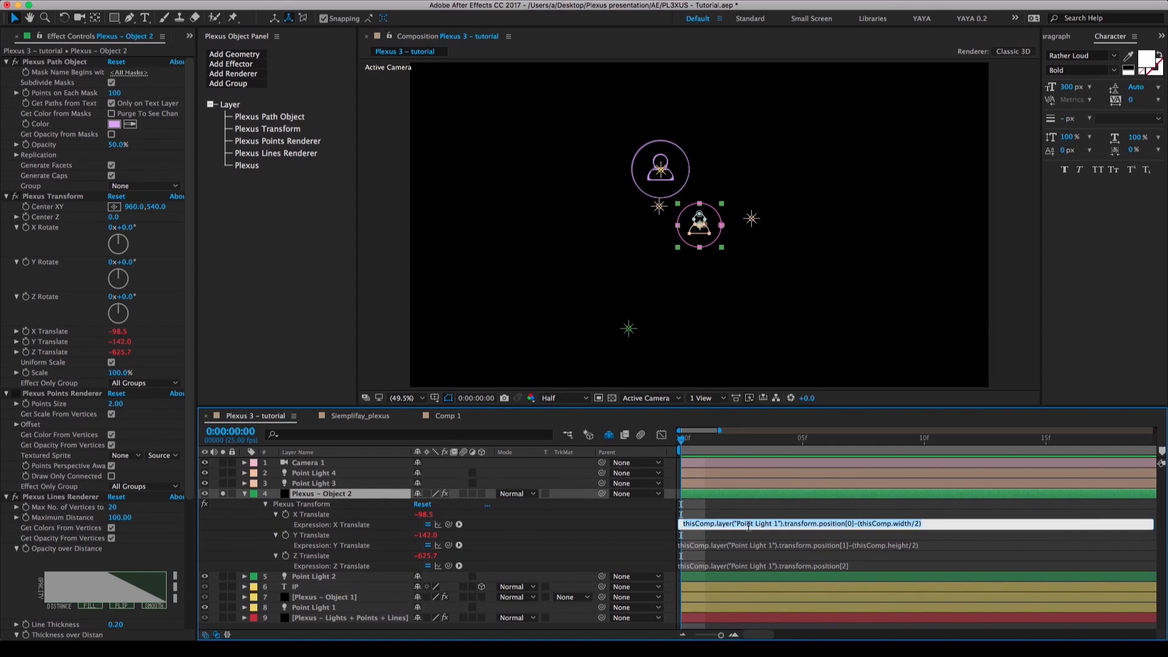
{"action": "left_click", "coordinate": [777, 525]}
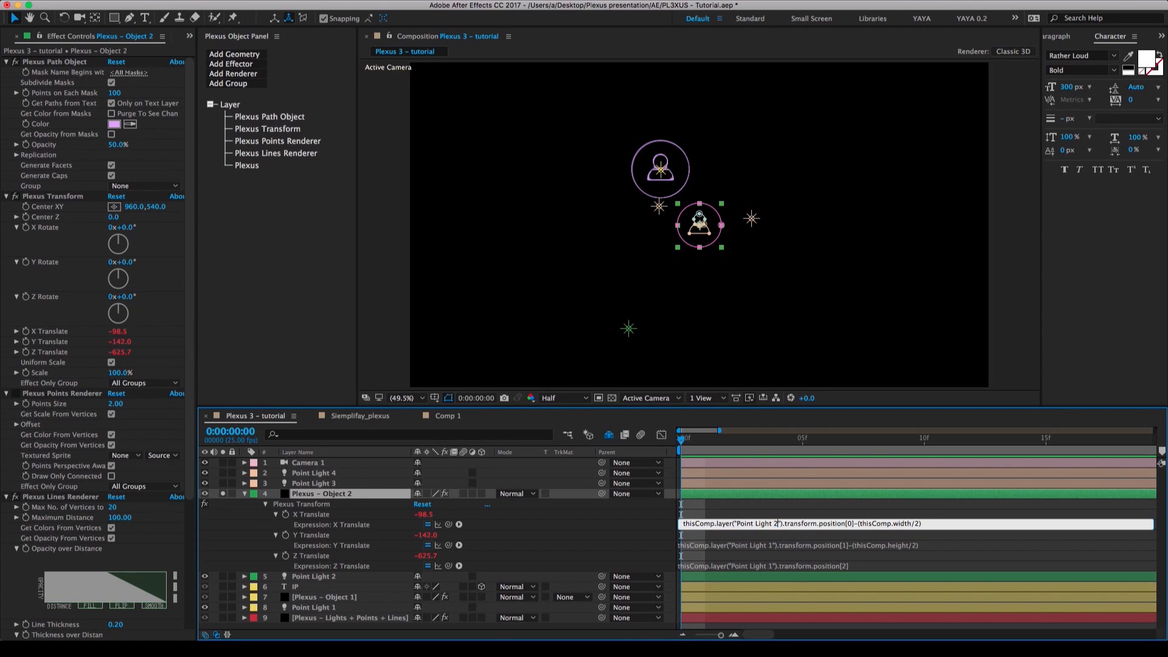
{"action": "type", "text": "2"}
{"action": "left_click", "coordinate": [755, 545]}
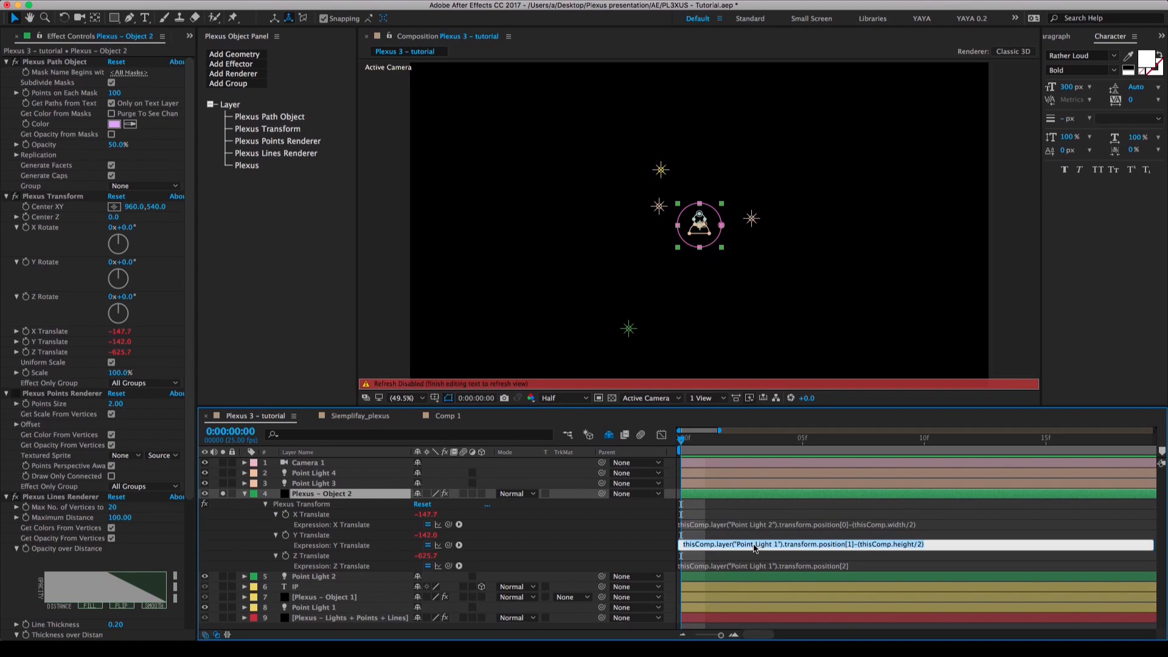
{"action": "left_click", "coordinate": [774, 544]}
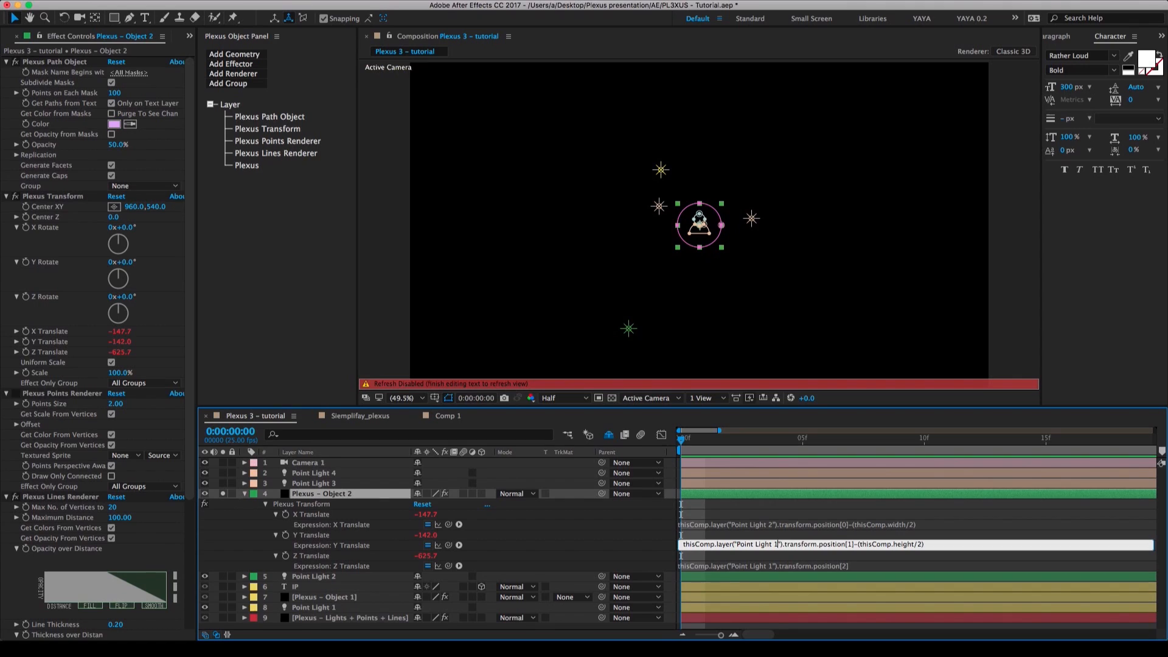
{"action": "key", "text": "KP_Enter"}
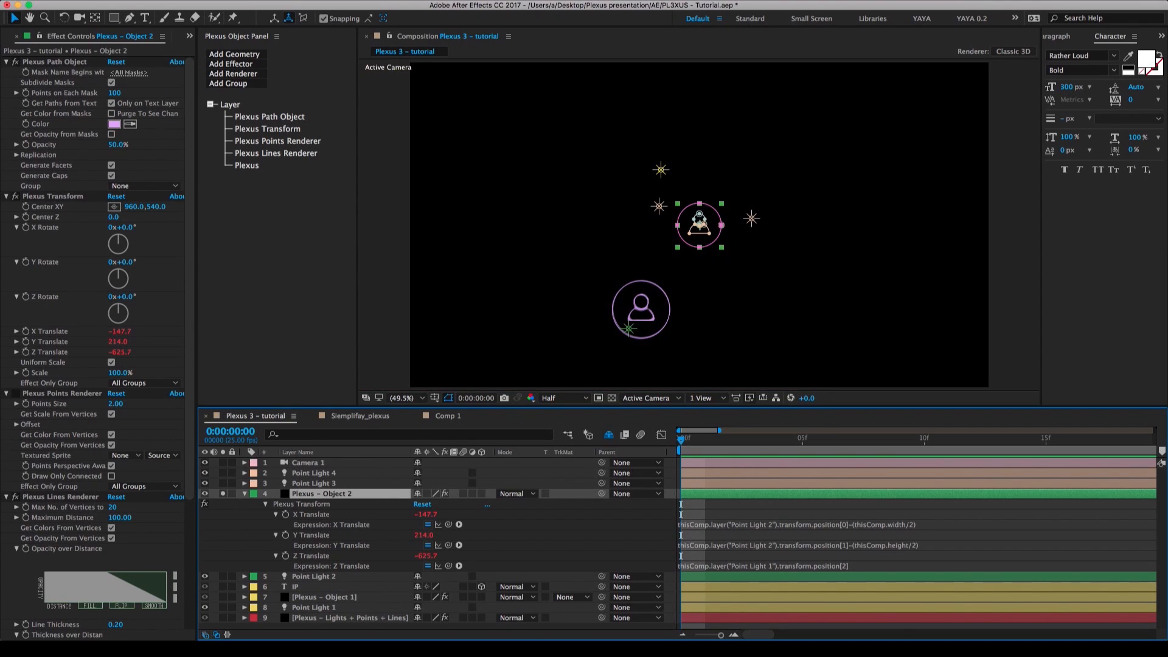
Point the Z Translate expression of Plexus – Object 2 to Point Light 2, then collapse and unsolo the layer.
{"action": "left_click", "coordinate": [774, 570]}
{"action": "left_click", "coordinate": [777, 565]}
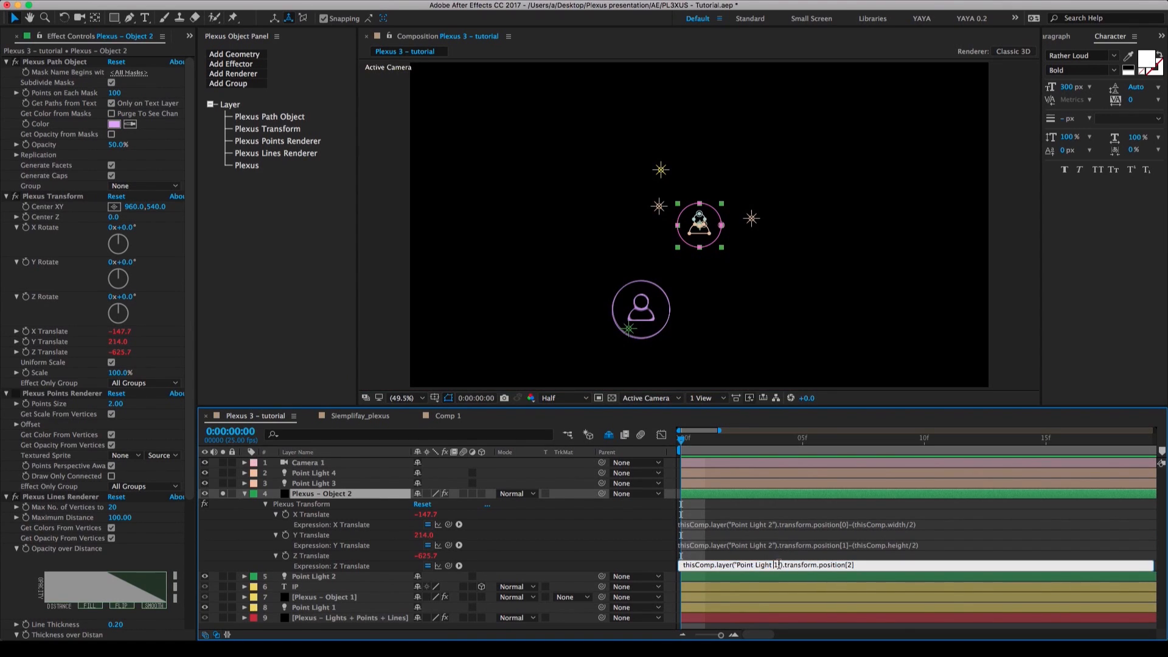
{"action": "type", "text": "2"}
{"action": "key", "text": "KP_Enter"}
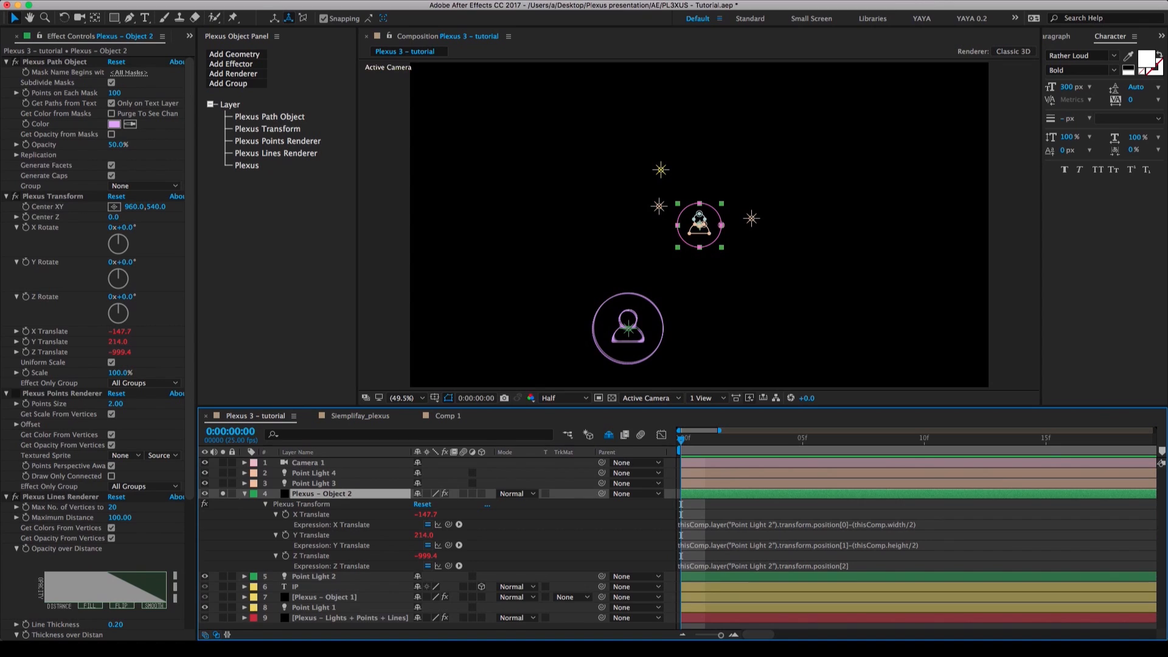
{"action": "left_click", "coordinate": [564, 538]}
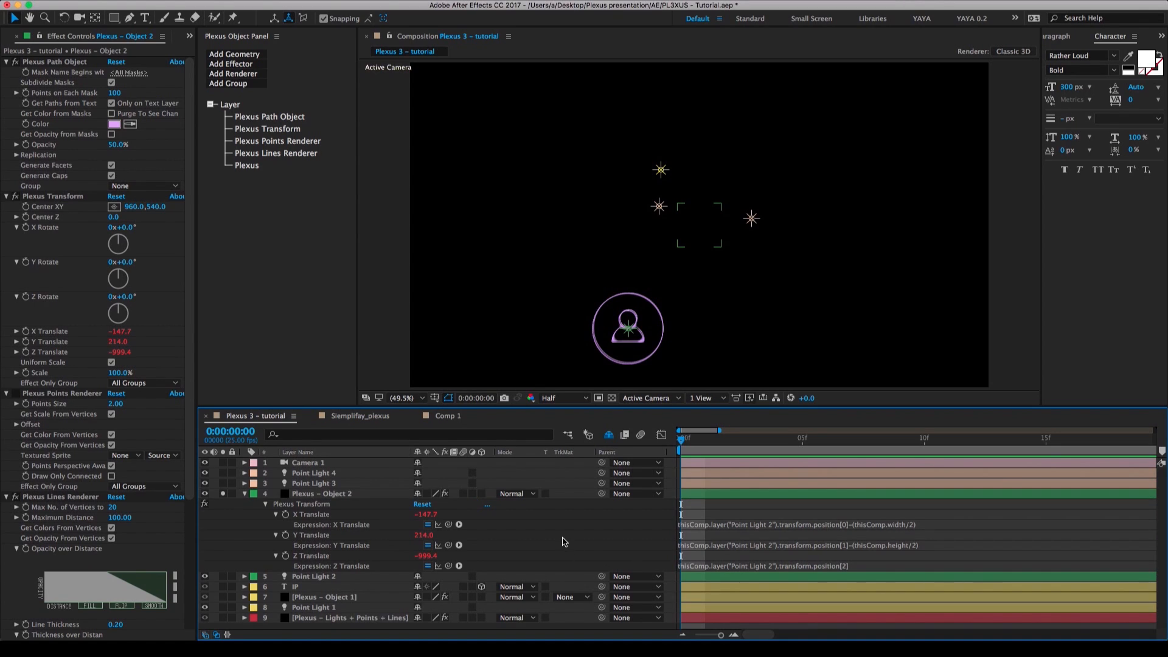
{"action": "left_click", "coordinate": [242, 495]}
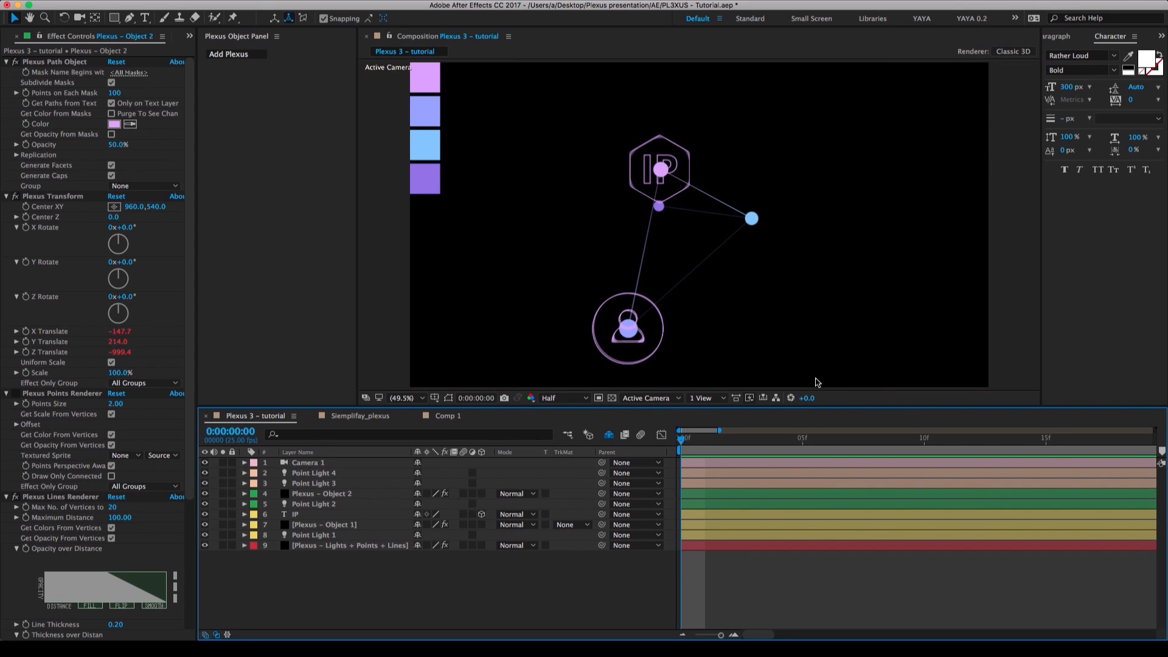
Set the Plexus Path Object color of Plexus – Object 2 to the periwinkle blue of the second palette swatch.
{"action": "key", "text": "comma"}
{"action": "key", "text": "comma"}
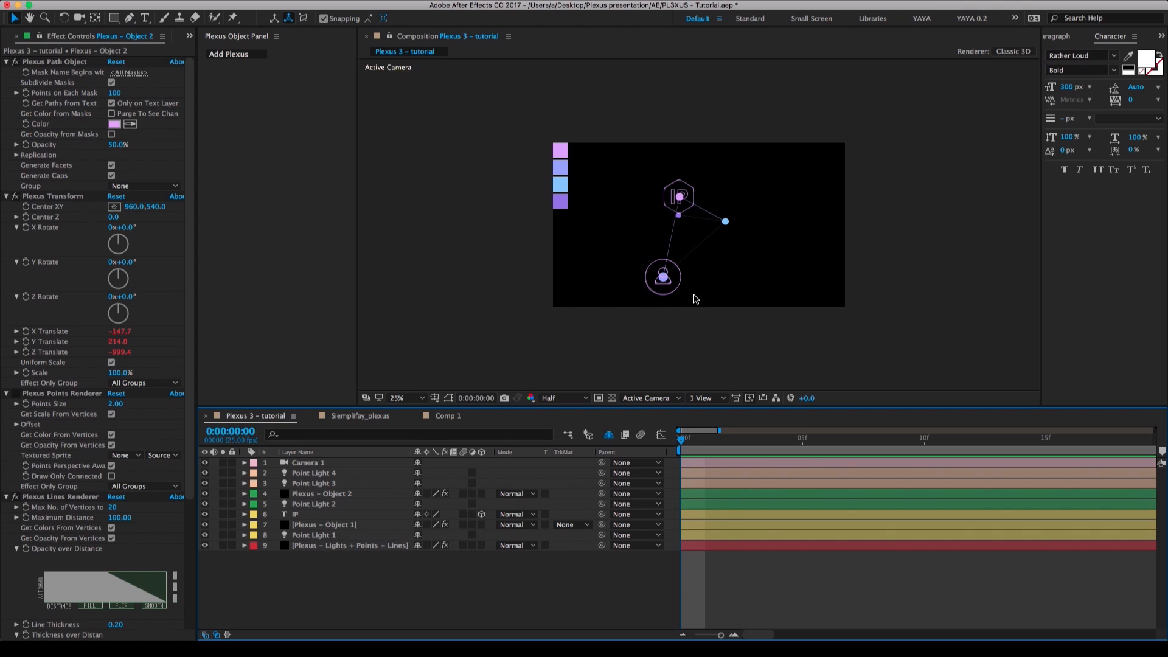
{"action": "key", "text": "c"}
{"action": "left_click_drag", "start_coordinate": [701, 280], "coordinate": [731, 274]}
{"action": "key", "text": "shift+slash"}
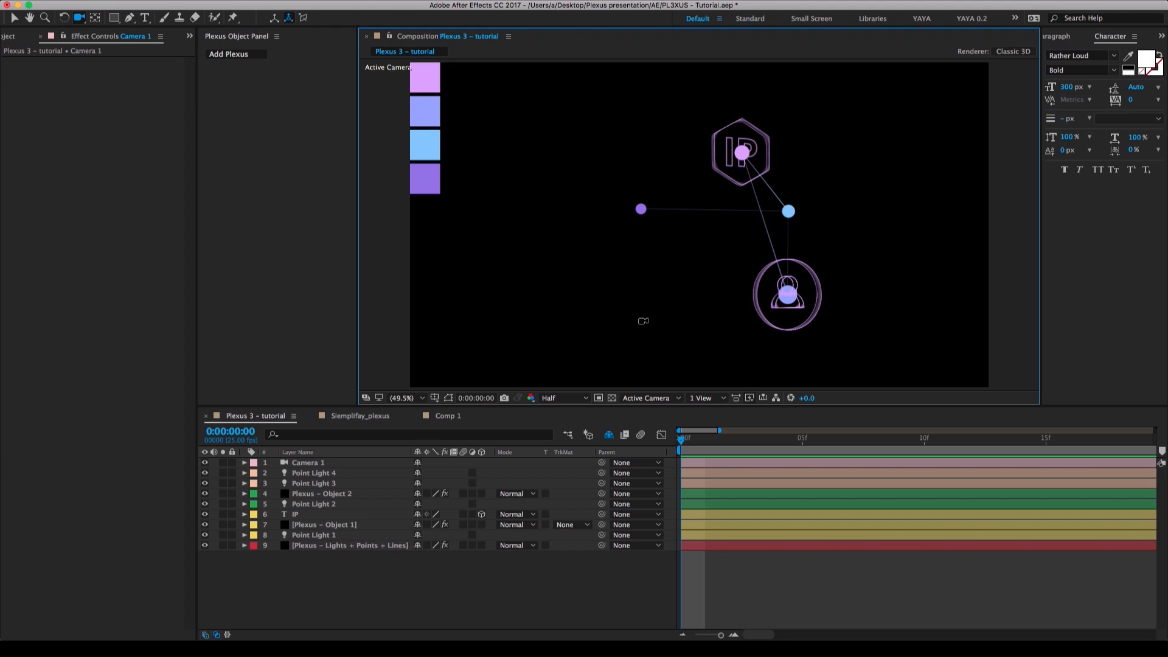
{"action": "left_click", "coordinate": [334, 495]}
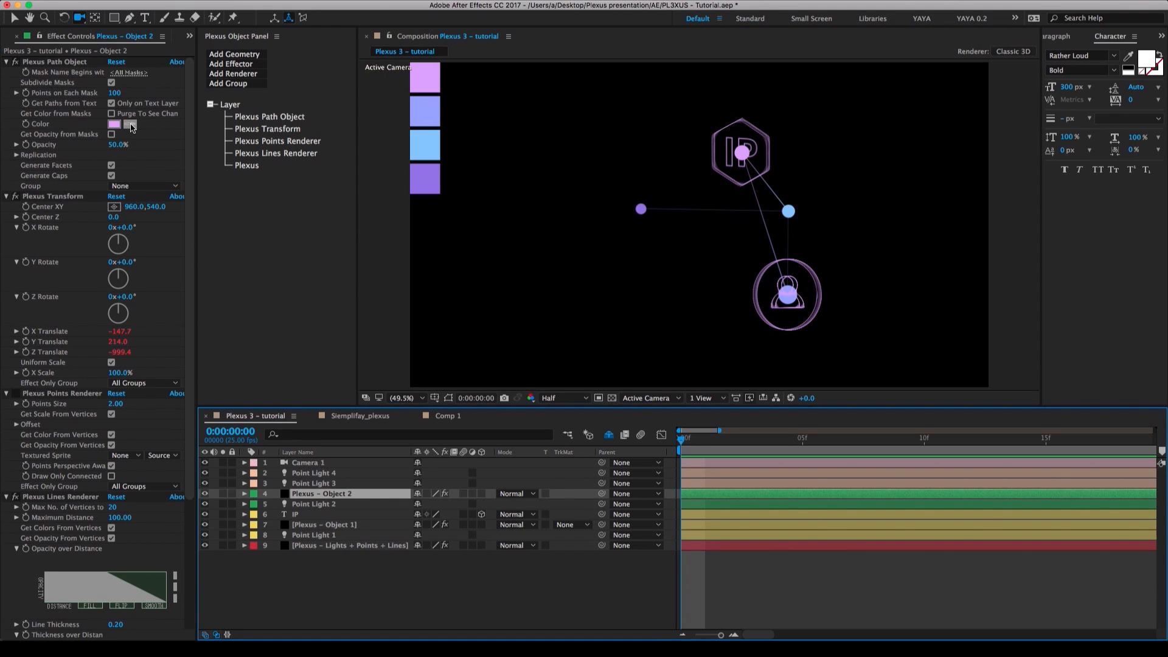
{"action": "left_click", "coordinate": [130, 123]}
{"action": "left_click", "coordinate": [431, 117]}
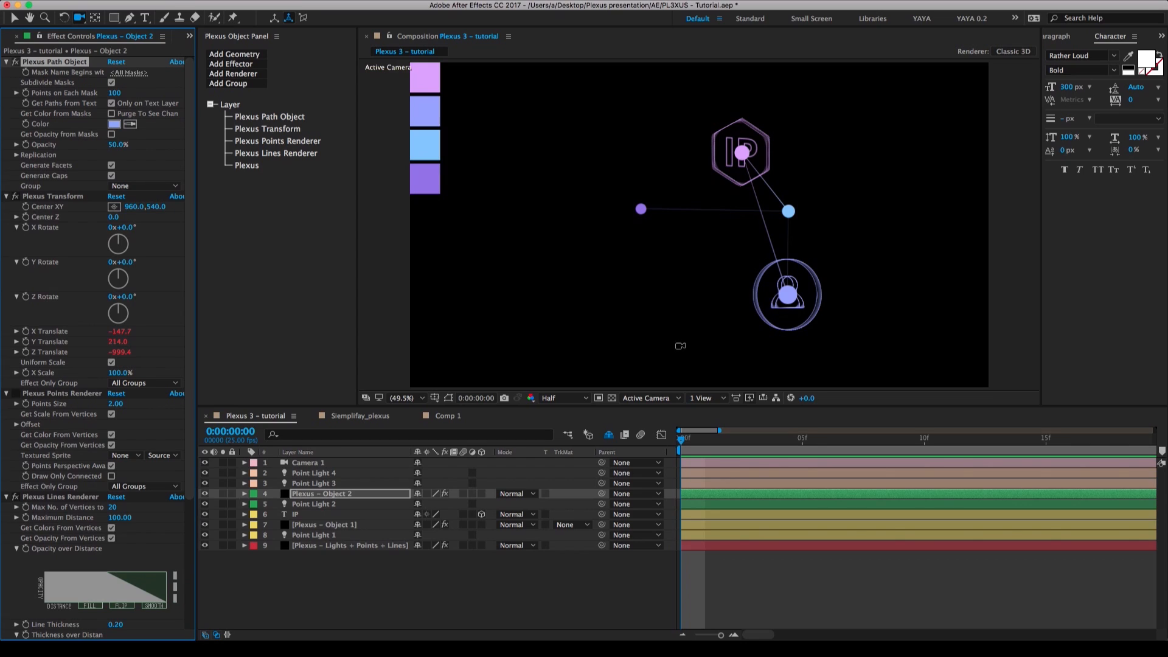
Orbit the camera to check the recolored avatar badge, then reset the transform of Camera 1.
{"action": "left_click_drag", "start_coordinate": [681, 345], "coordinate": [646, 340]}
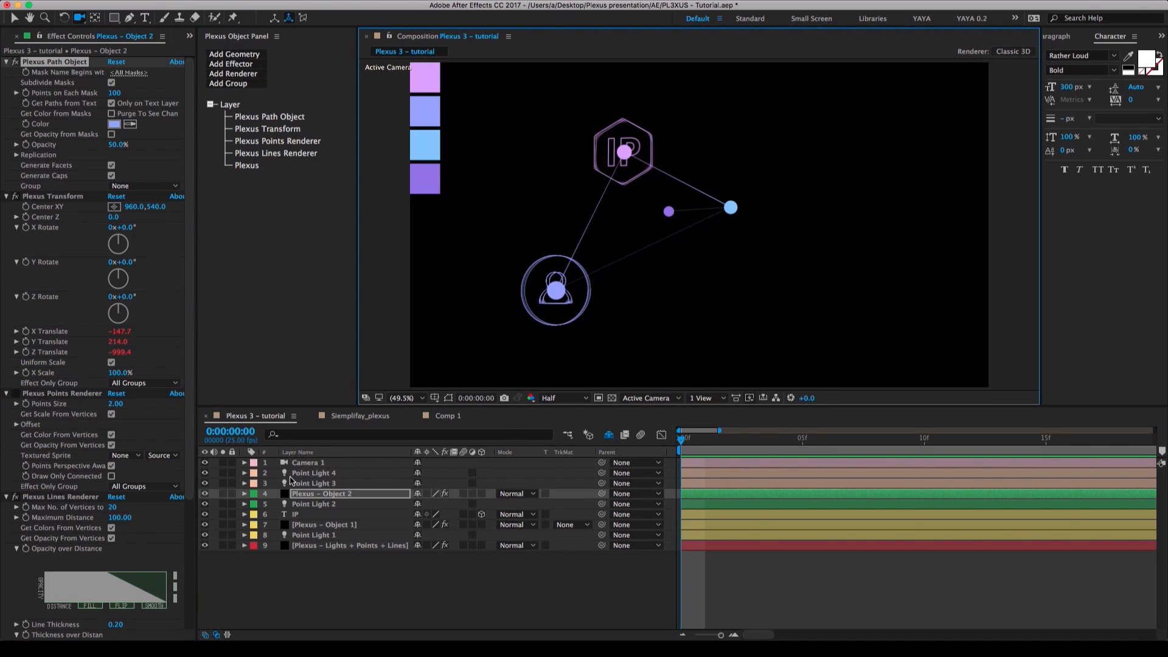
{"action": "left_click", "coordinate": [244, 462]}
{"action": "left_click", "coordinate": [422, 473]}
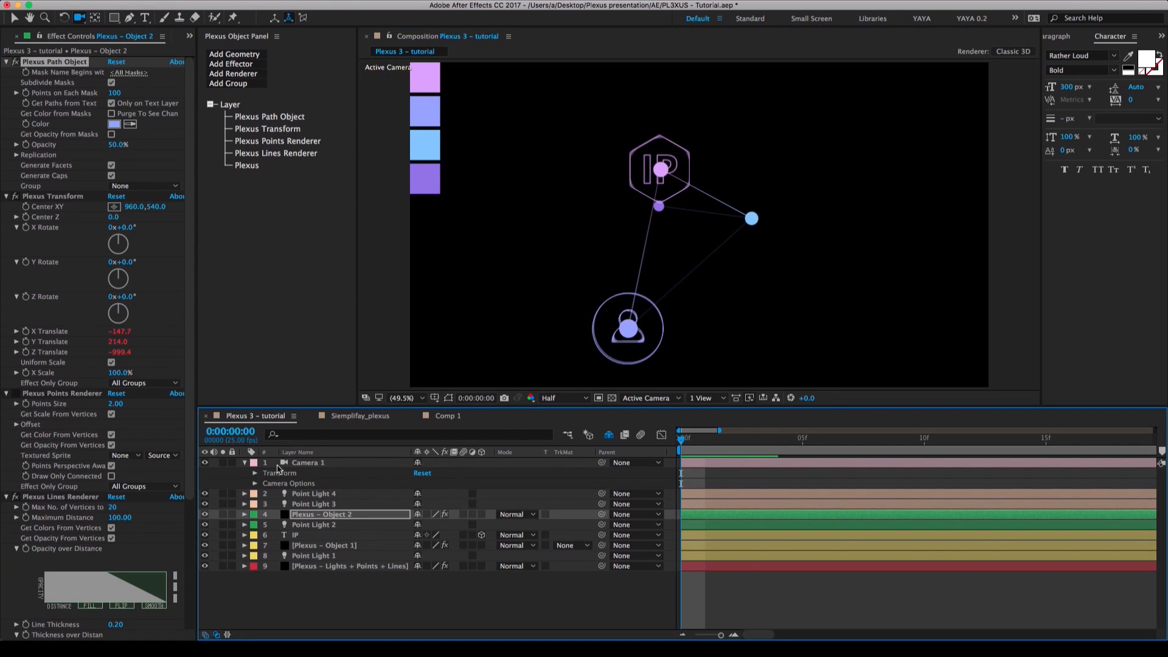
{"action": "left_click", "coordinate": [244, 462]}
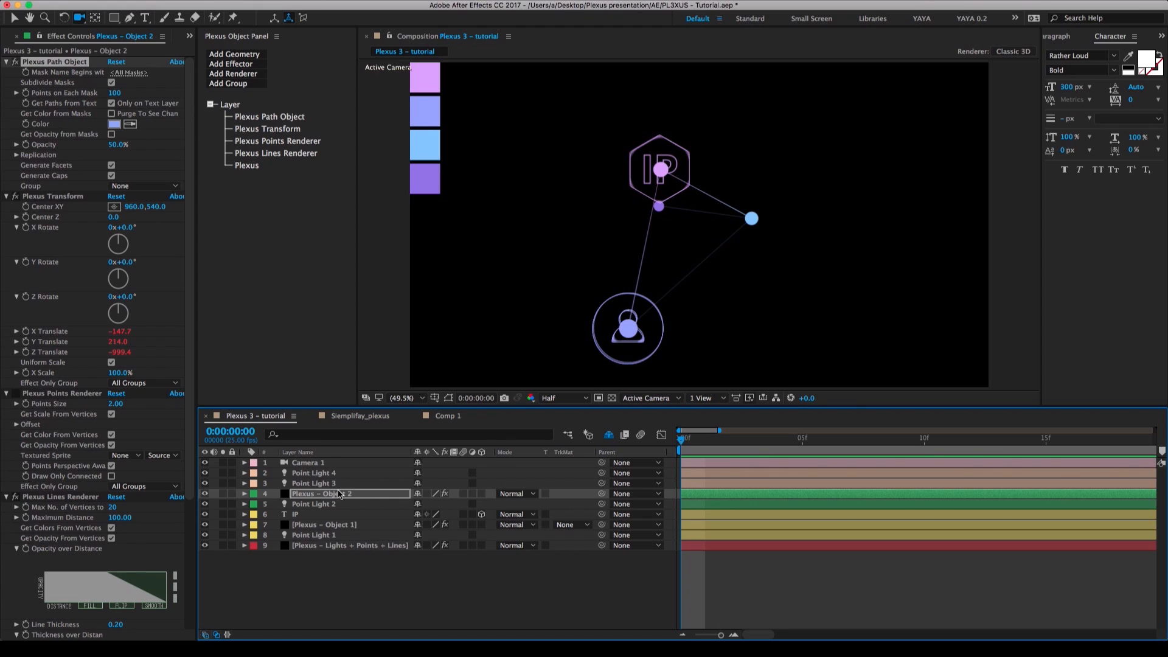
Duplicate the Plexus – Object 2 layer and move the copy directly above Point Light 3 in the layer stack.
{"action": "key", "text": "ctrl+d"}
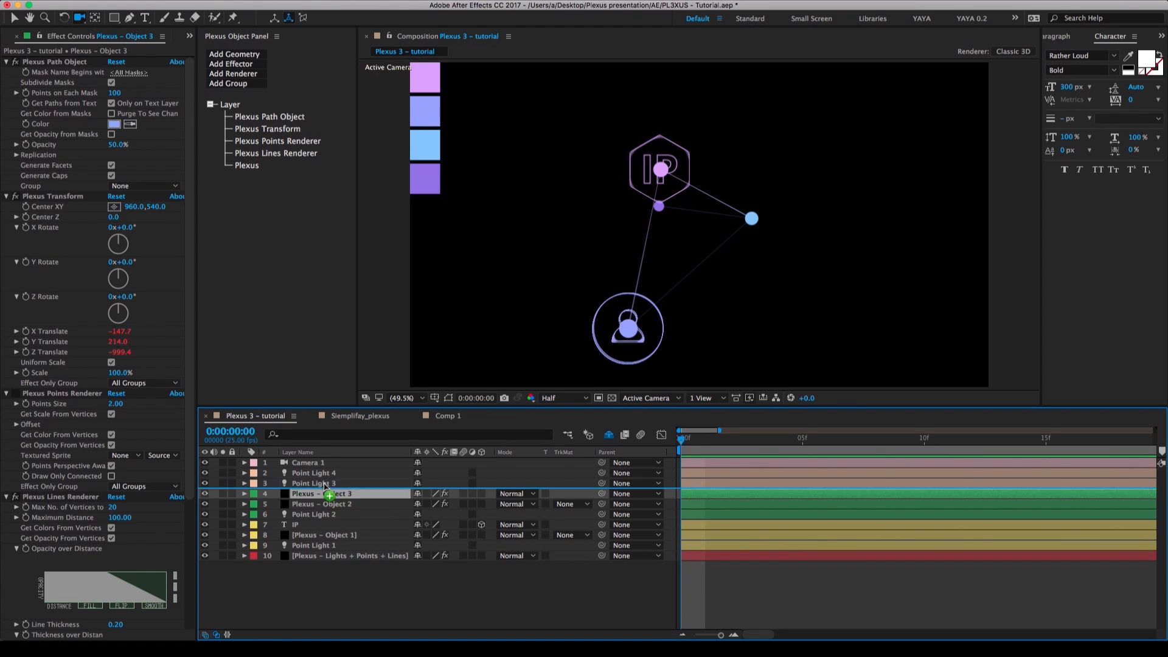
{"action": "left_click_drag", "start_coordinate": [326, 496], "coordinate": [327, 486]}
Change the X Translate and Y Translate expressions of Plexus – Object 3 to reference Point Light 3.
{"action": "key", "text": "e"}
{"action": "key", "text": "e"}
{"action": "left_click", "coordinate": [777, 515]}
{"action": "double_click", "coordinate": [777, 515]}
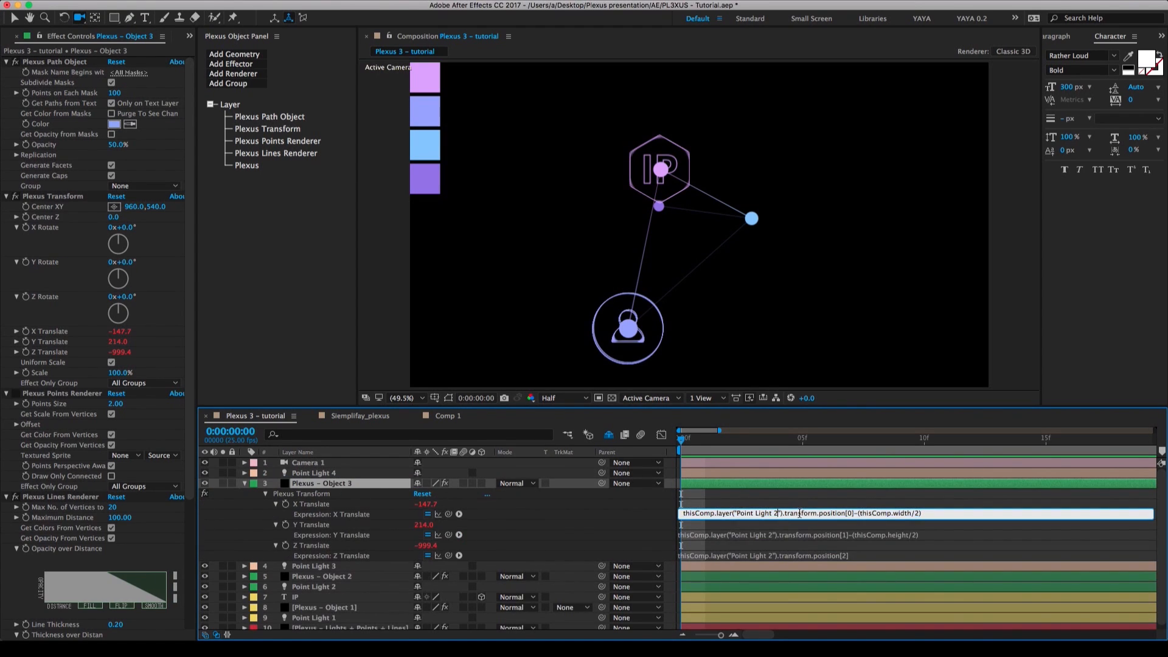
{"action": "type", "text": "3"}
{"action": "key", "text": "KP_Enter"}
{"action": "left_click", "coordinate": [775, 535]}
{"action": "double_click", "coordinate": [775, 535]}
{"action": "type", "text": "3"}
{"action": "key", "text": "KP_Enter"}
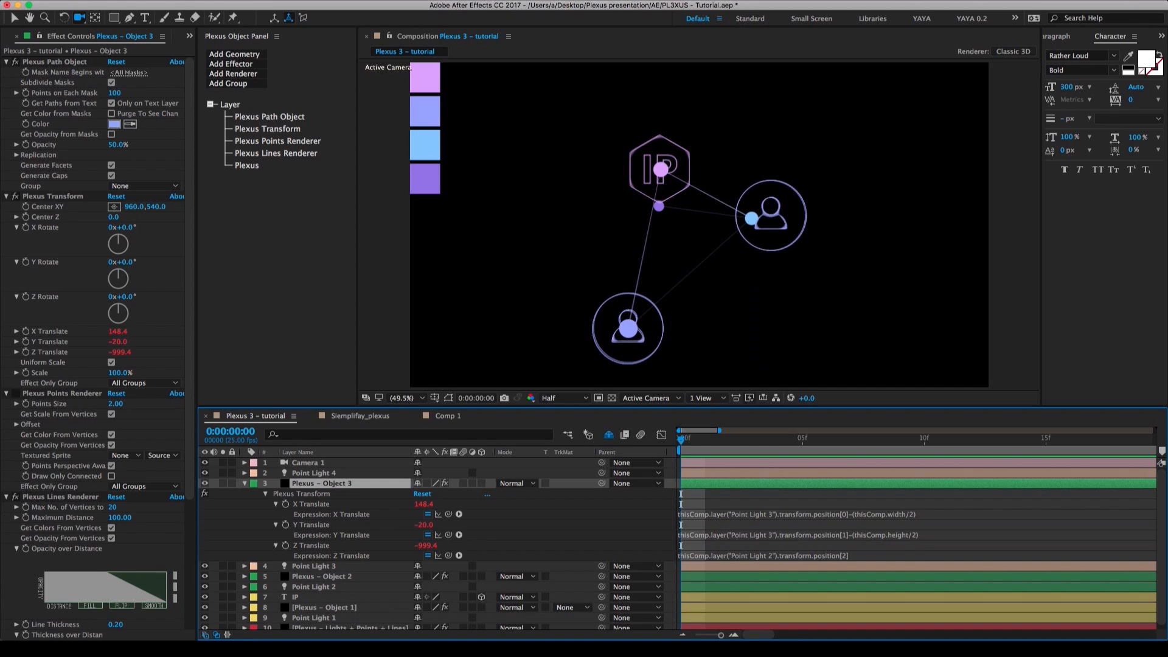
Change the Z Translate expression of Plexus – Object 3 to reference Point Light 3.
{"action": "left_click", "coordinate": [772, 555]}
{"action": "left_click", "coordinate": [772, 554]}
{"action": "double_click", "coordinate": [773, 555]}
{"action": "type", "text": "3"}
{"action": "key", "text": "KP_Enter"}
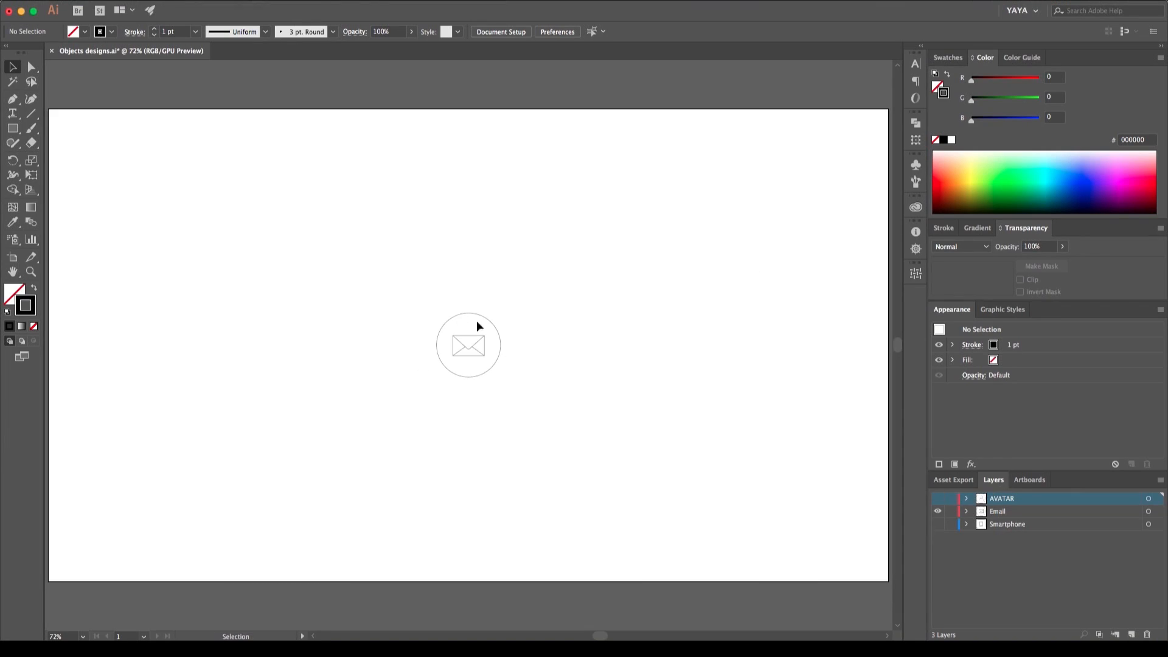
Replace the masks of Plexus – Object 3 with the Email icon from Illustrator, and duplicate the layer directly above Point Light 4.
{"action": "left_click", "coordinate": [478, 327]}
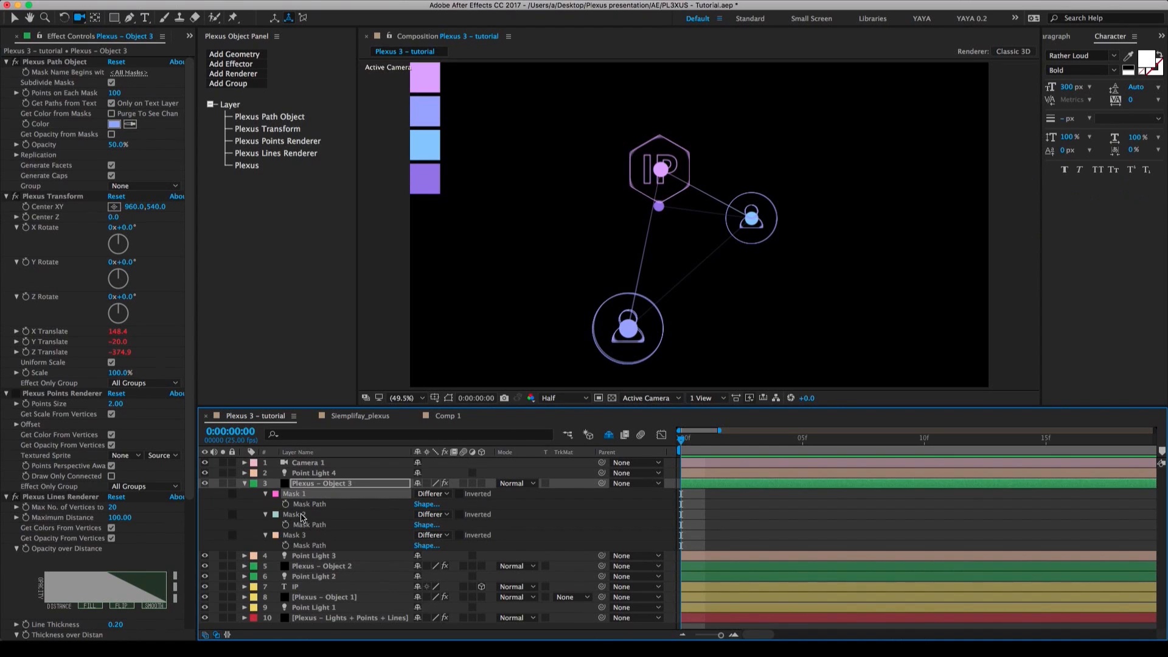
{"action": "left_click", "coordinate": [244, 483]}
{"action": "key", "text": "ctrl+d"}
{"action": "key", "text": "ctrl+bracketright"}
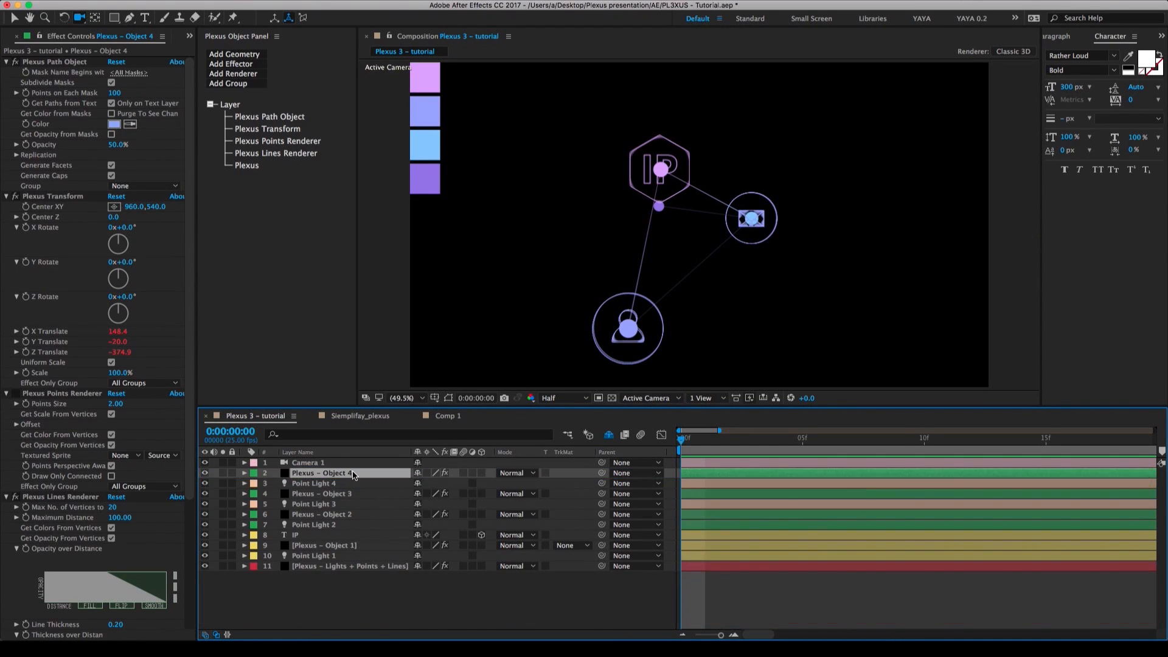
Change the X, Y and Z Translate expressions of Plexus – Object 4 to reference Point Light 4.
{"action": "key", "text": "e"}
{"action": "key", "text": "e"}
{"action": "left_click", "coordinate": [778, 504]}
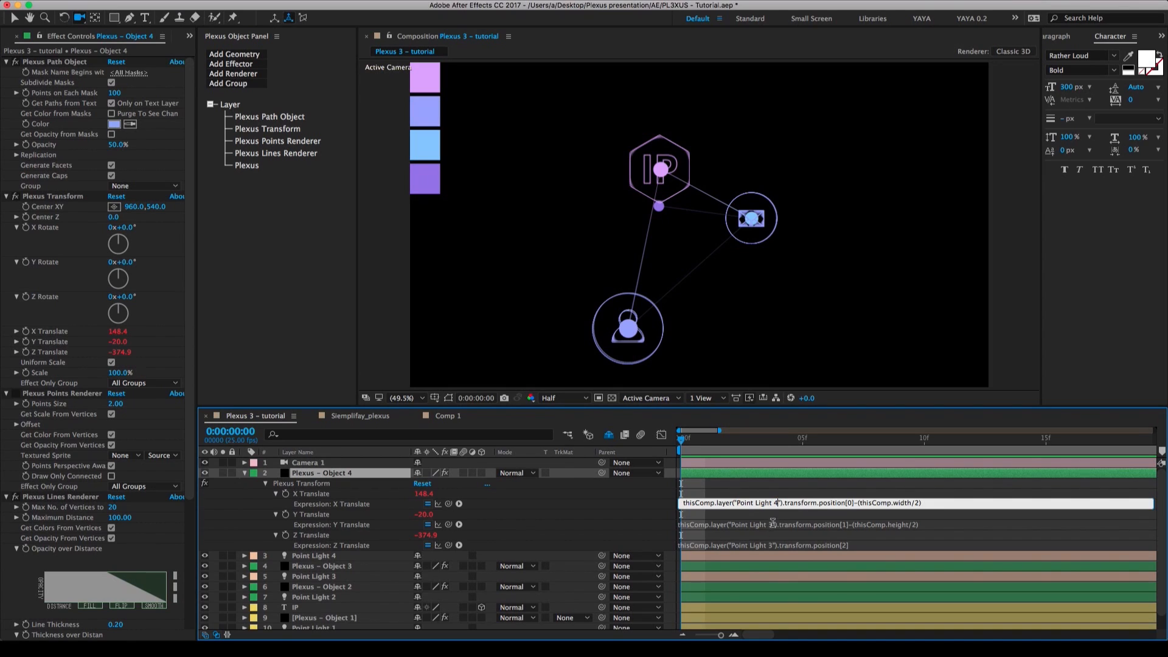
{"action": "left_click", "coordinate": [774, 524]}
{"action": "left_click", "coordinate": [778, 524]}
{"action": "key", "text": "BackSpace"}
{"action": "type", "text": "4"}
{"action": "key", "text": "KP_Enter"}
{"action": "left_click", "coordinate": [777, 546]}
{"action": "left_click", "coordinate": [777, 546]}
{"action": "key", "text": "BackSpace"}
{"action": "type", "text": "4"}
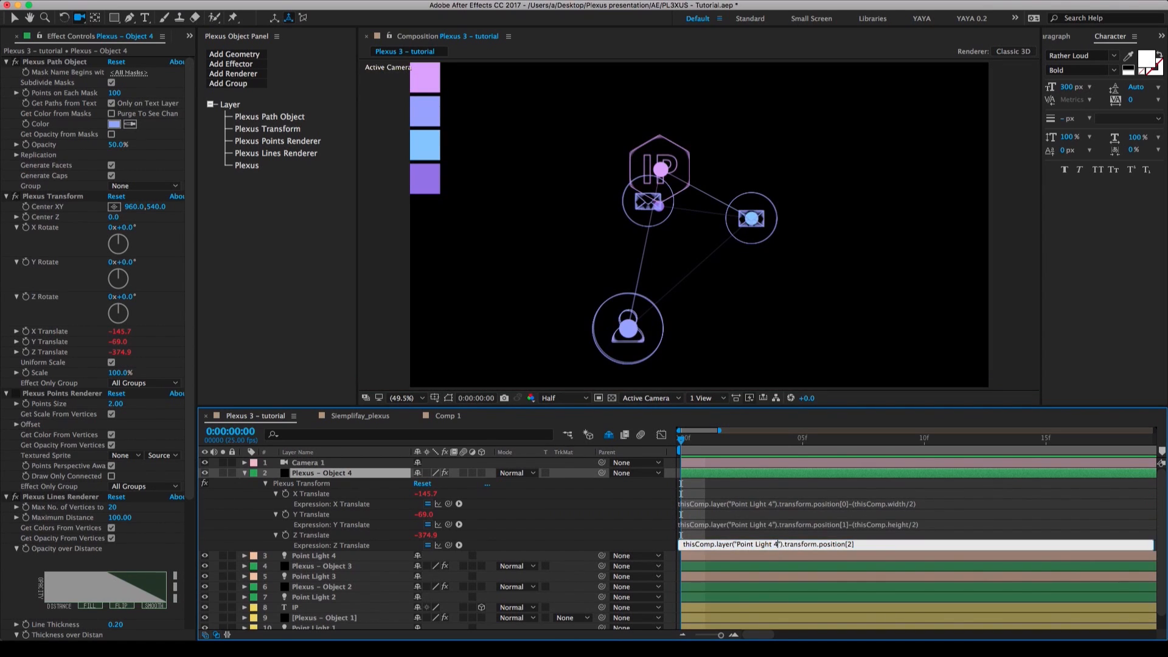
{"action": "key", "text": "KP_Enter"}
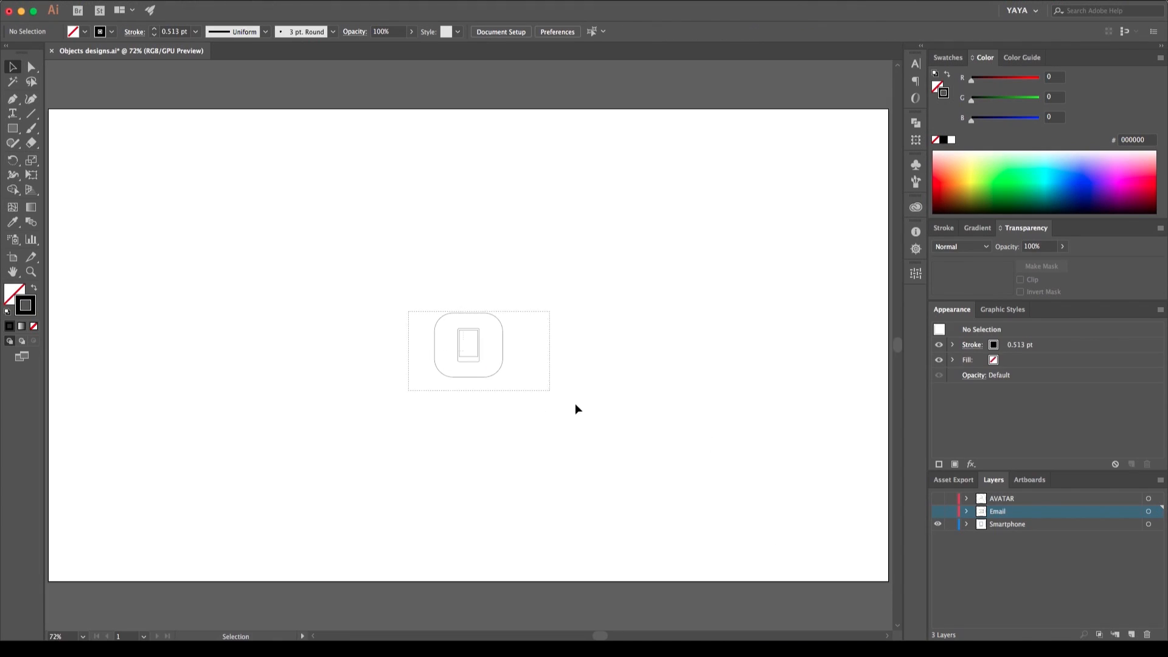
Copy the Smartphone icon paths from Illustrator and paste them over the existing masks of Plexus – Object 4 in After Effects.
{"action": "key", "text": "ctrl+a"}
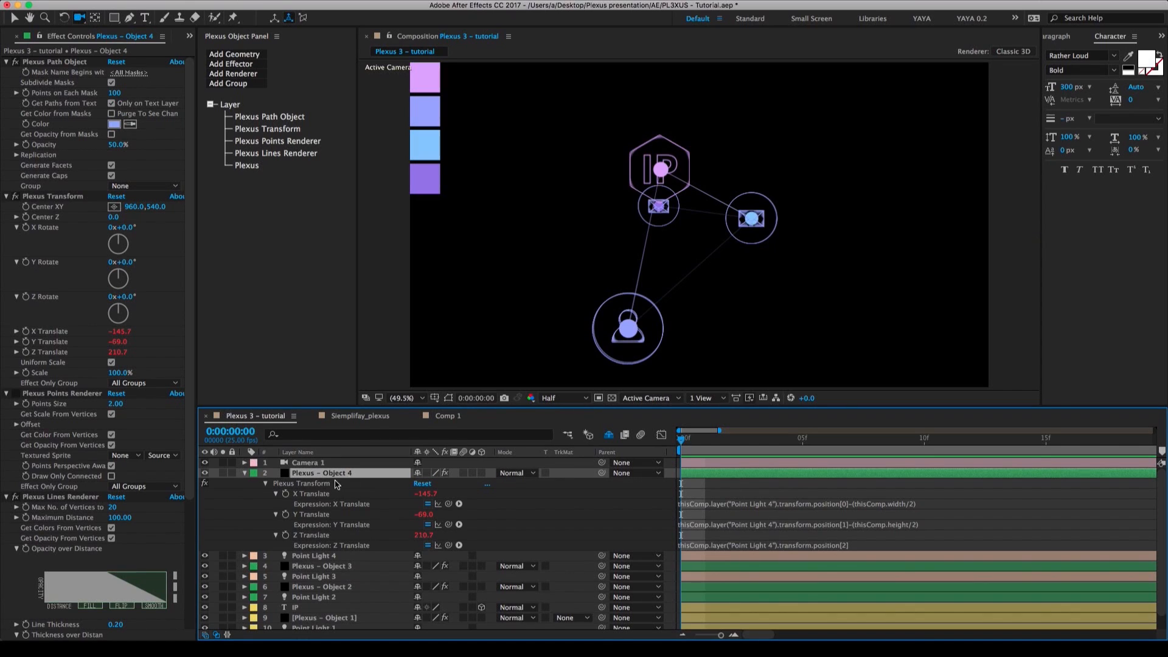
{"action": "key", "text": "m"}
{"action": "left_click", "coordinate": [303, 566], "text": "shift"}
{"action": "key", "text": "Delete"}
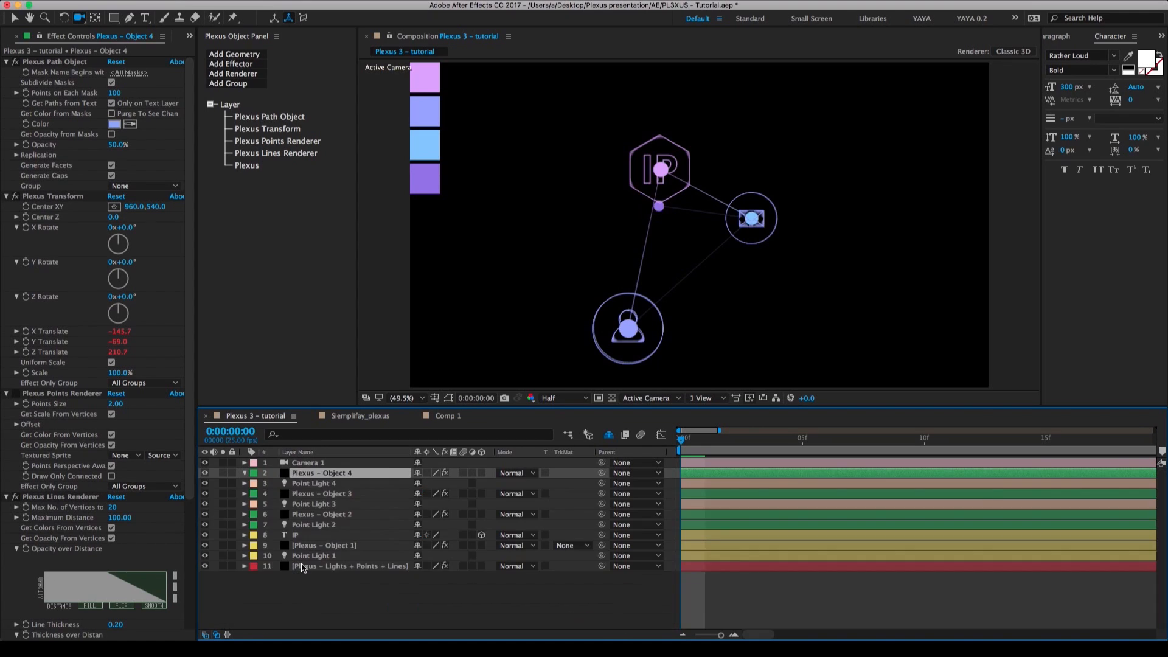
{"action": "key", "text": "super+v"}
{"action": "left_click", "coordinate": [246, 474]}
Color Plexus – Object 3 with the light blue third palette swatch and Plexus – Object 4 with the purple fourth swatch.
{"action": "left_click", "coordinate": [322, 494]}
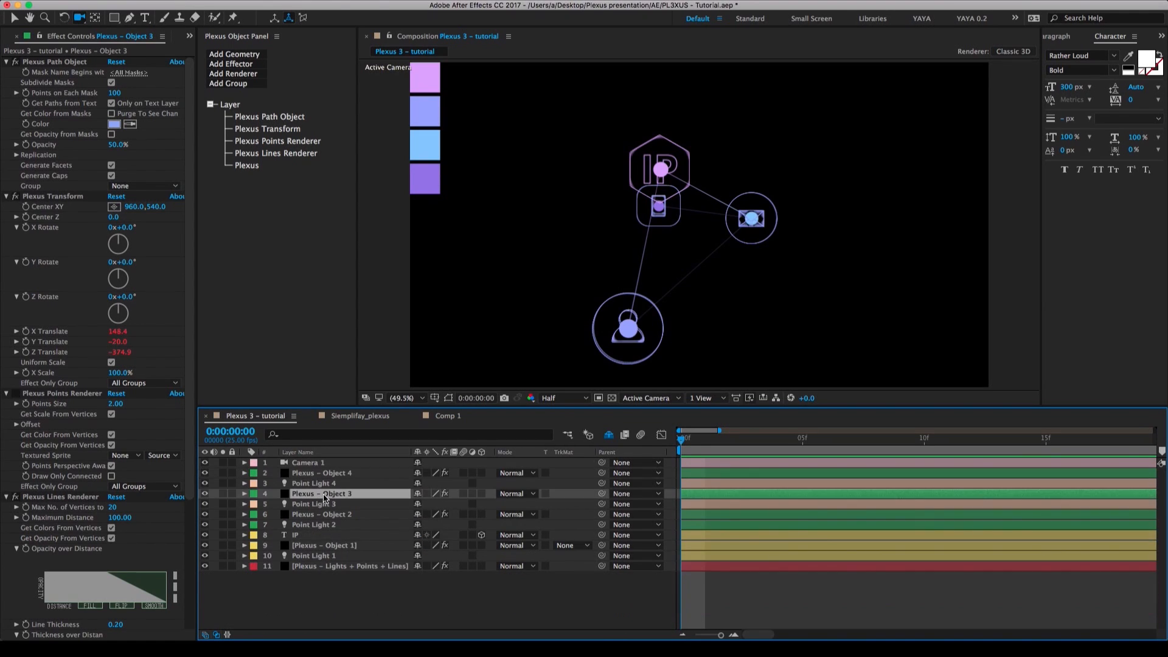
{"action": "left_click", "coordinate": [130, 124]}
{"action": "left_click", "coordinate": [426, 148]}
{"action": "left_click", "coordinate": [315, 473]}
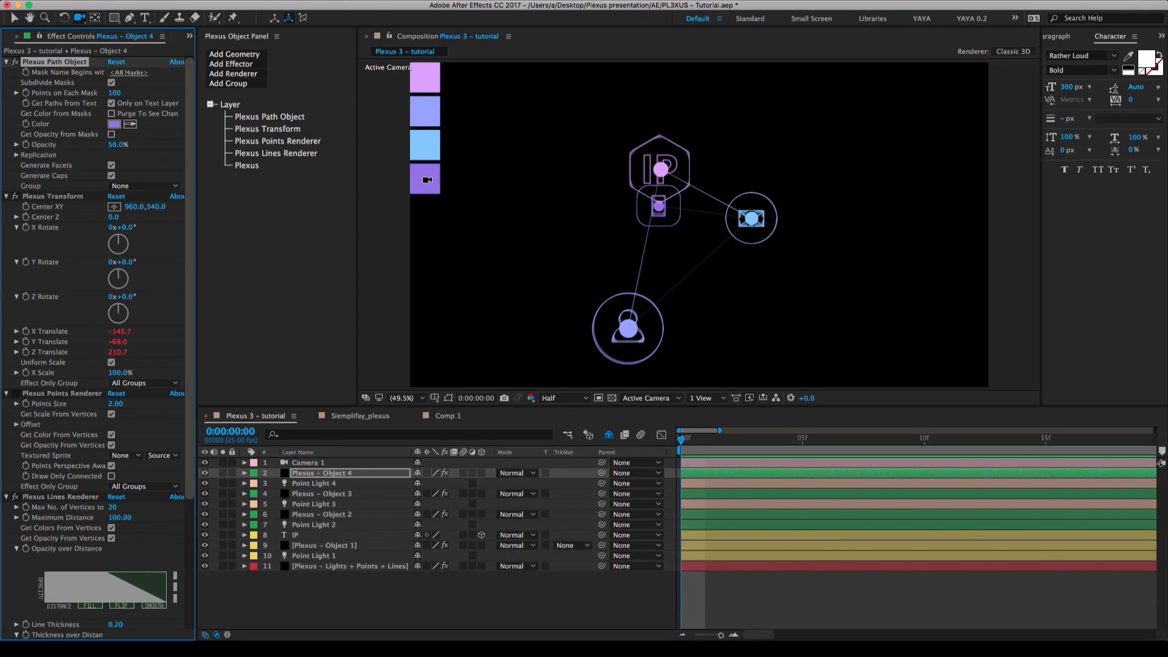
{"action": "left_click", "coordinate": [525, 579]}
Orbit the camera to check the email and smartphone badges in depth, and reset the transform of Camera 1.
{"action": "key", "text": "c"}
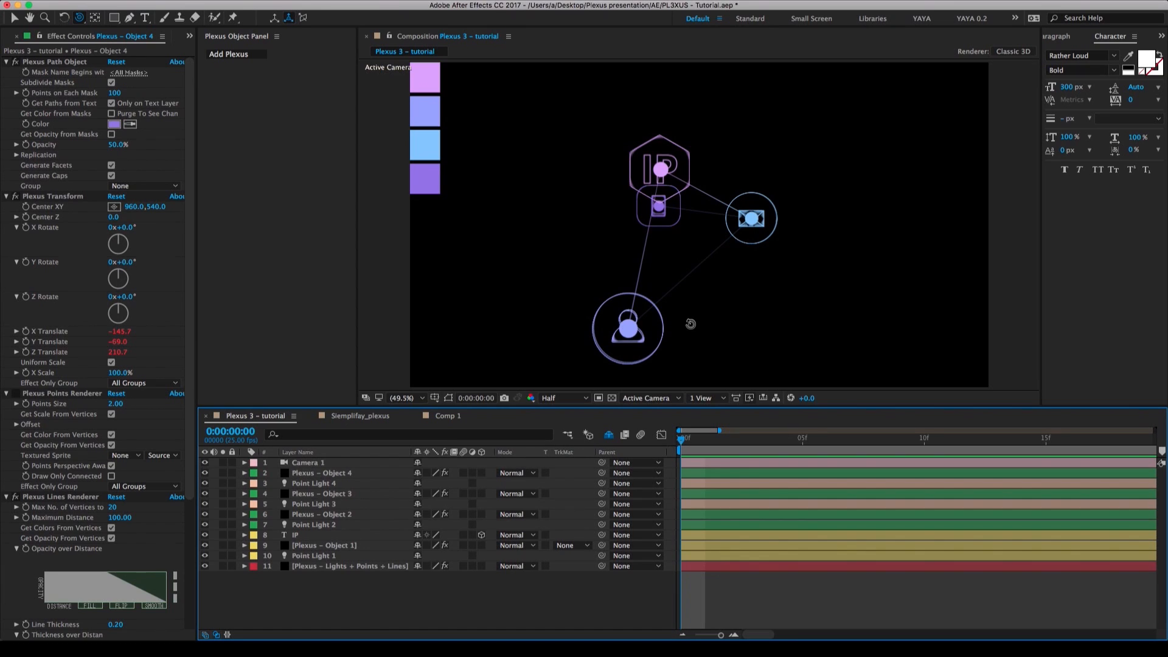
{"action": "left_click_drag", "start_coordinate": [694, 325], "coordinate": [649, 200]}
{"action": "left_click_drag", "start_coordinate": [658, 240], "coordinate": [652, 264]}
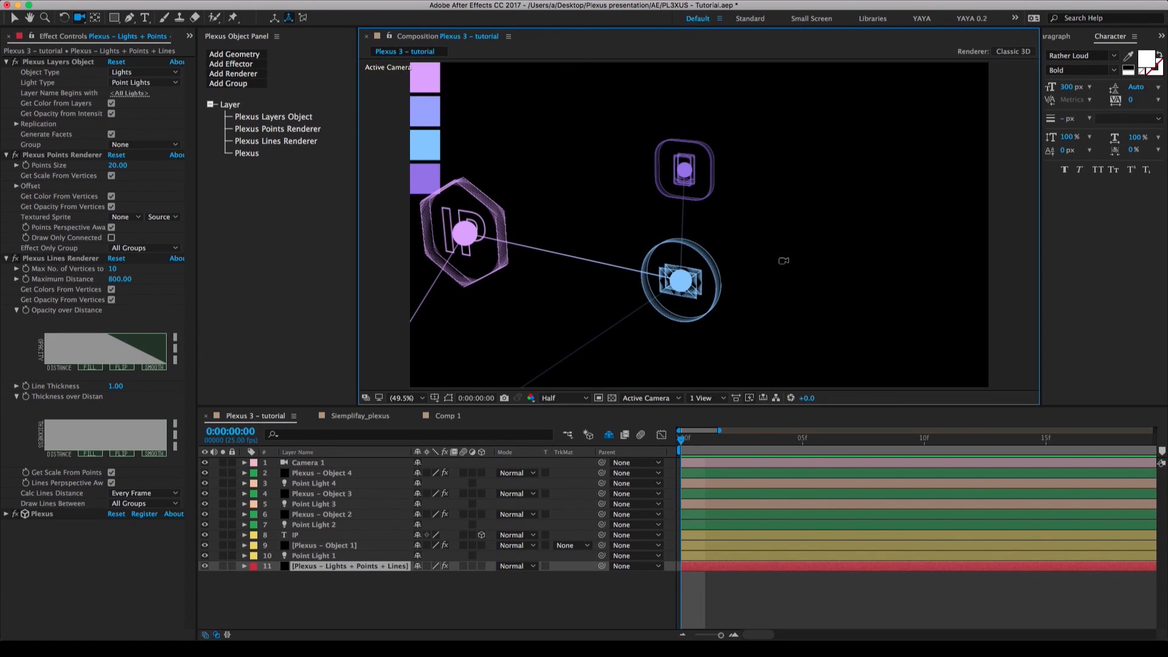
{"action": "left_click", "coordinate": [244, 462]}
{"action": "left_click", "coordinate": [422, 473]}
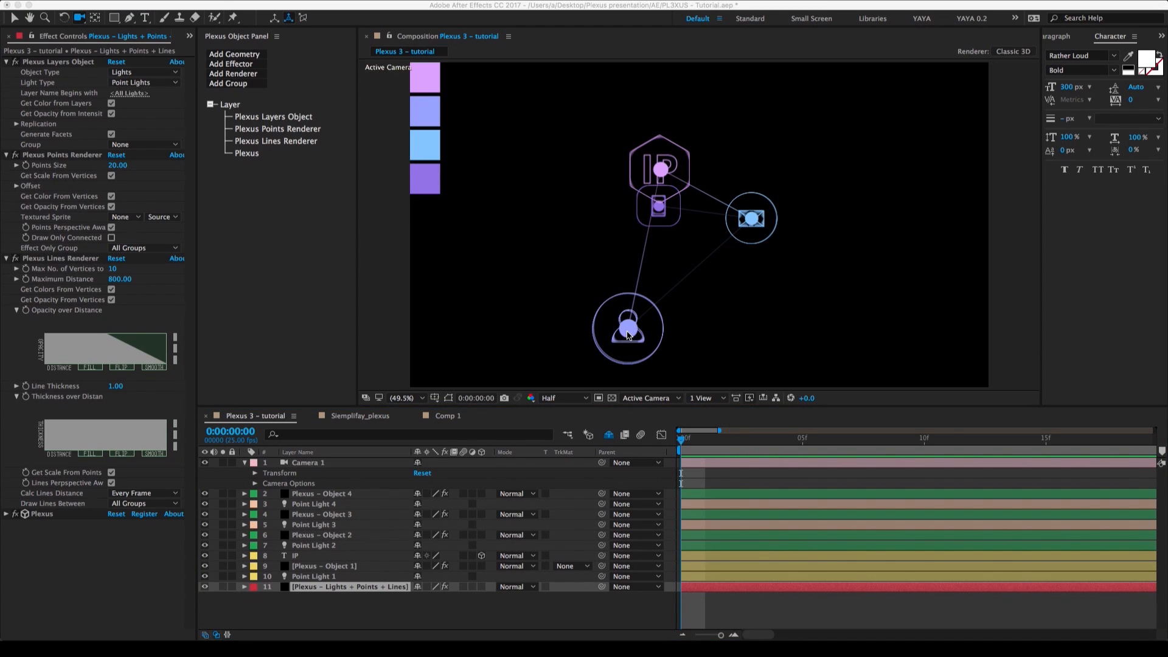
Turn off the Plexus Points Renderer on the Plexus – Lights + Points + Lines layer and duplicate that layer.
{"action": "left_click", "coordinate": [345, 590]}
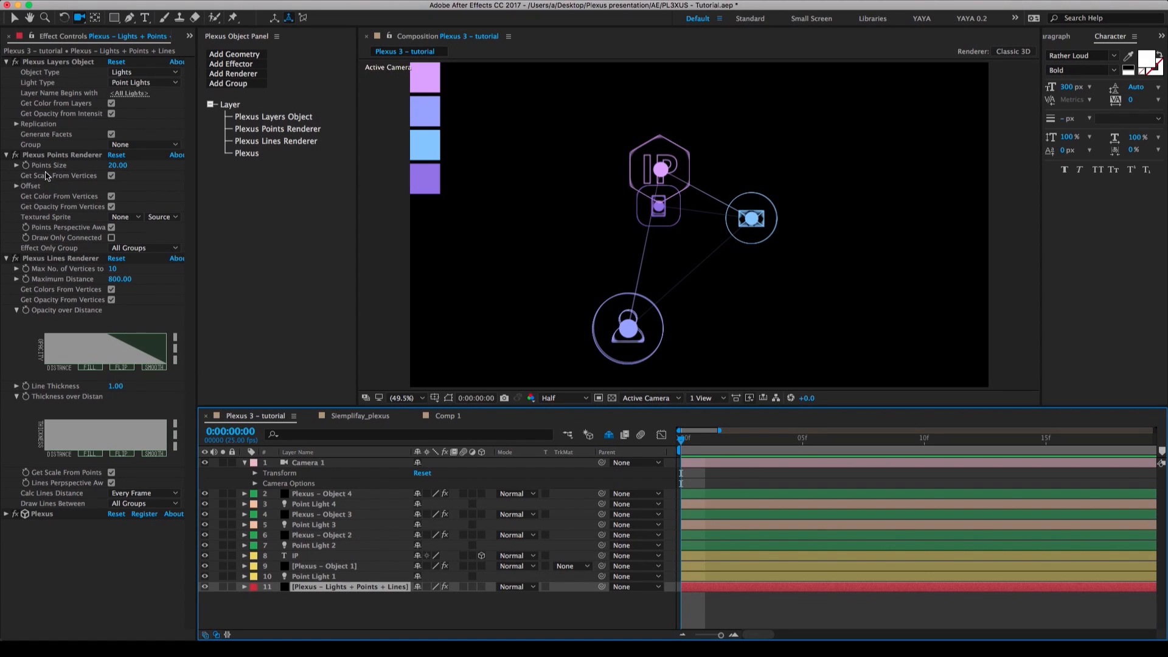
{"action": "left_click", "coordinate": [15, 155]}
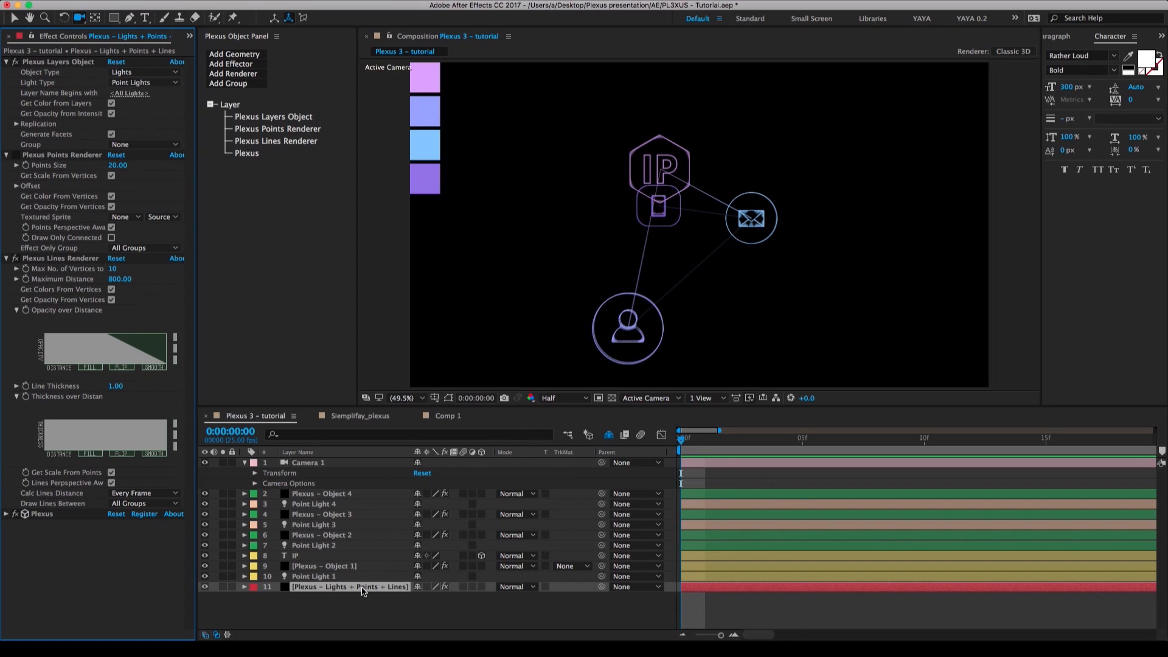
{"action": "key", "text": "v"}
{"action": "left_click", "coordinate": [363, 588]}
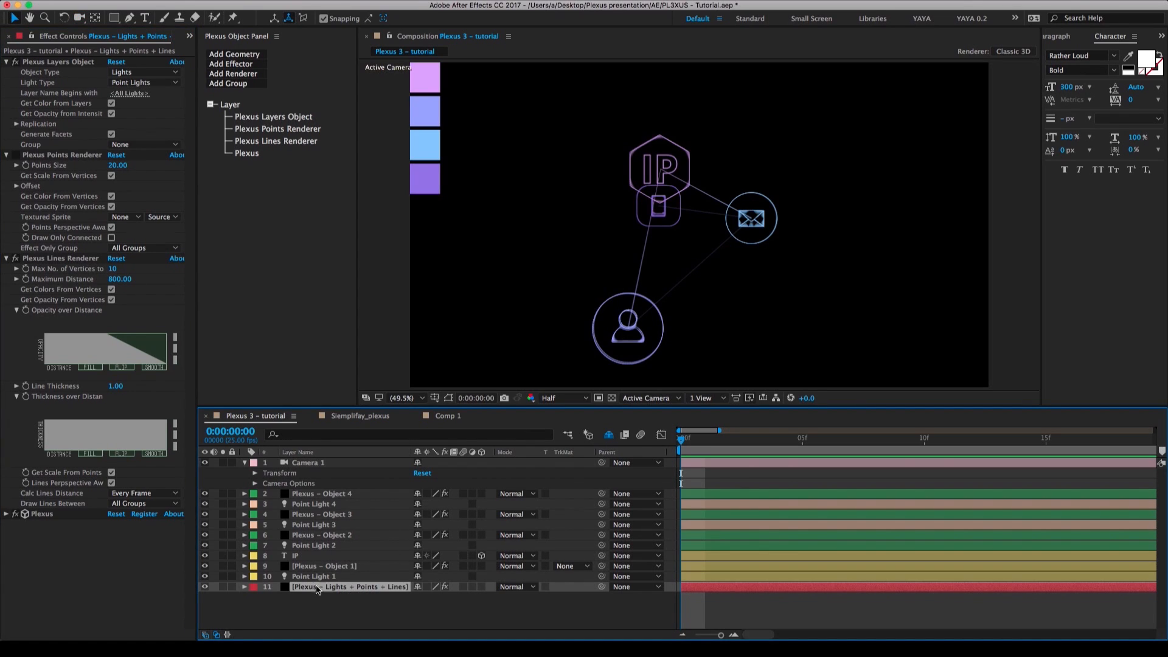
{"action": "key", "text": "super+d"}
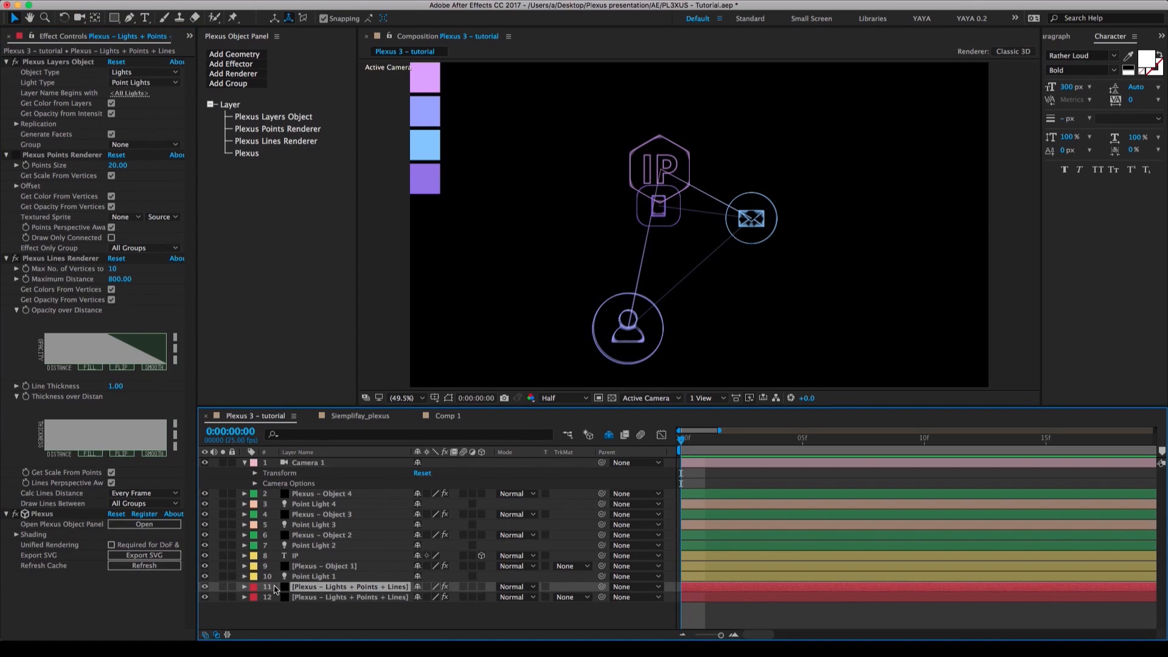
On the upper Plexus – Lights + Points + Lines copy, re-enable the Plexus Points Renderer and delete the Plexus Lines Renderer.
{"action": "left_click", "coordinate": [18, 158]}
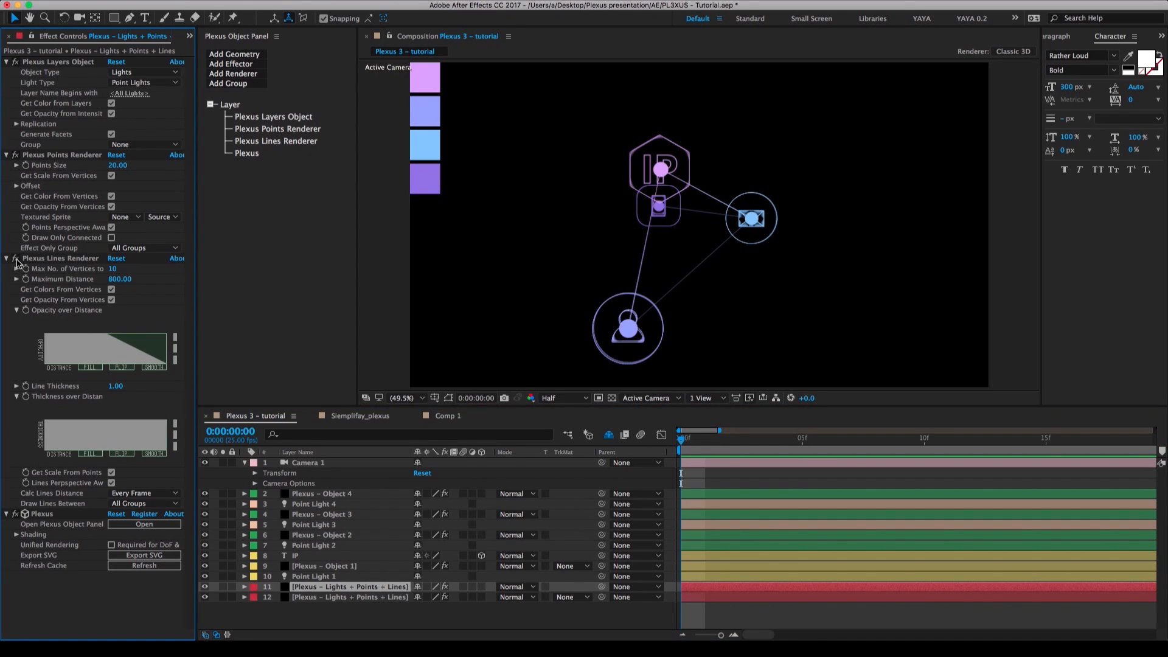
{"action": "left_click", "coordinate": [15, 260]}
{"action": "left_click", "coordinate": [8, 259]}
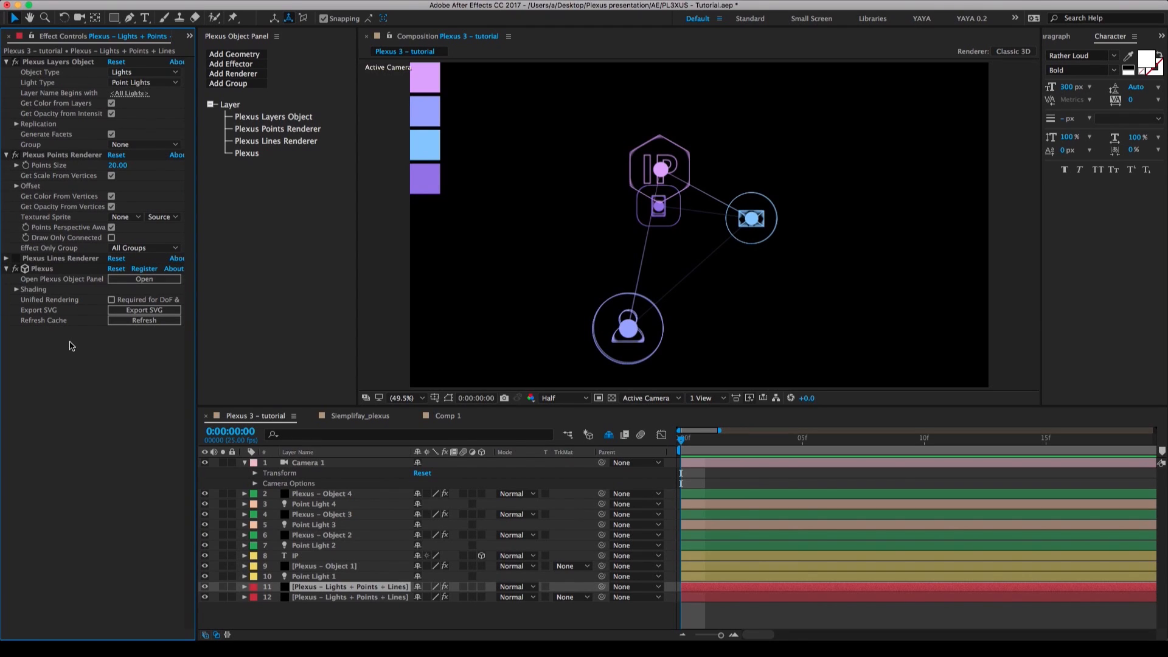
{"action": "left_click", "coordinate": [62, 260]}
{"action": "key", "text": "Delete"}
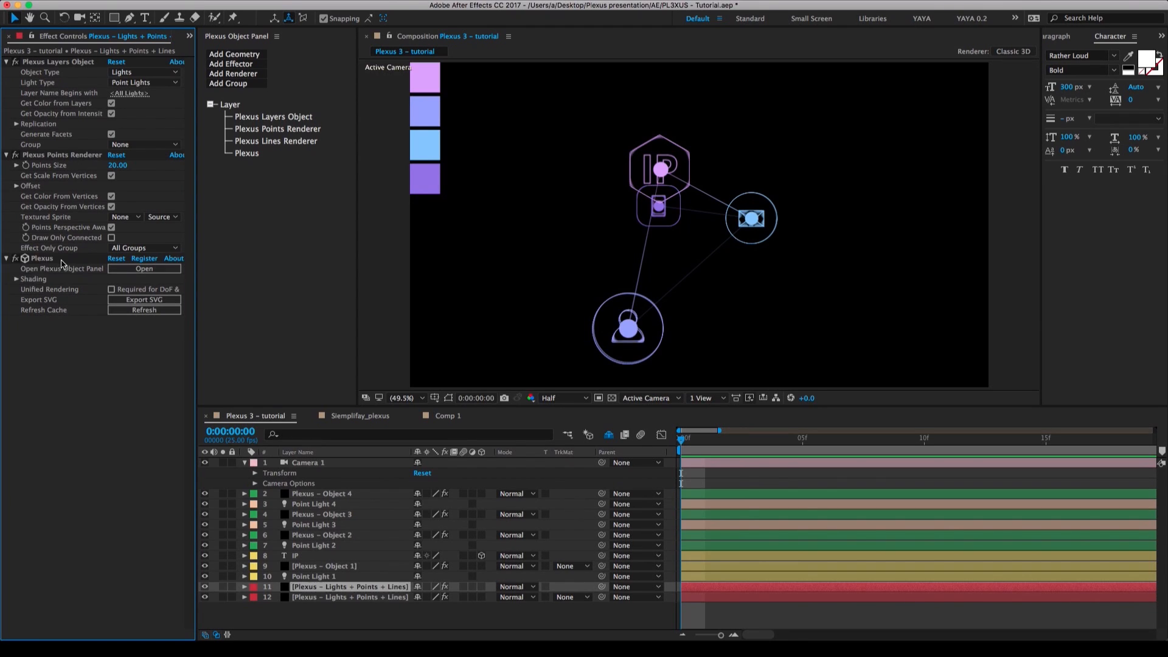
Rename the upper Plexus – Lights + Points + Lines layer to "Plexus – Points shader".
{"action": "left_click", "coordinate": [304, 587]}
{"action": "key", "text": "Return"}
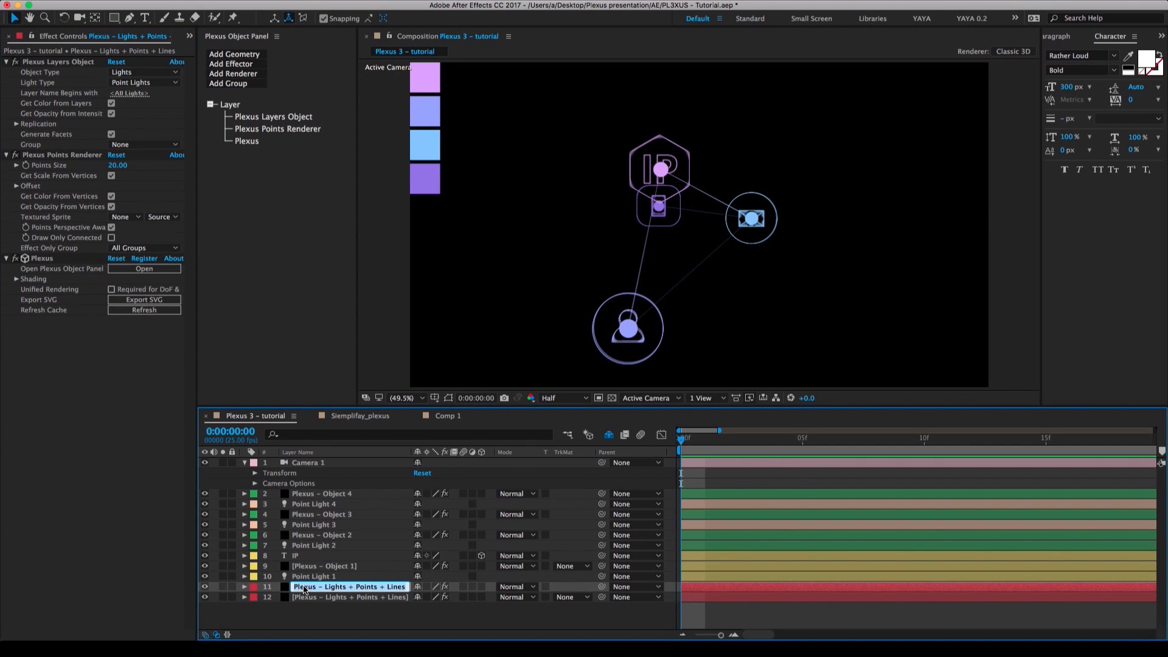
{"action": "left_click_drag", "start_coordinate": [325, 587], "coordinate": [470, 594]}
{"action": "type", "text": "P"}
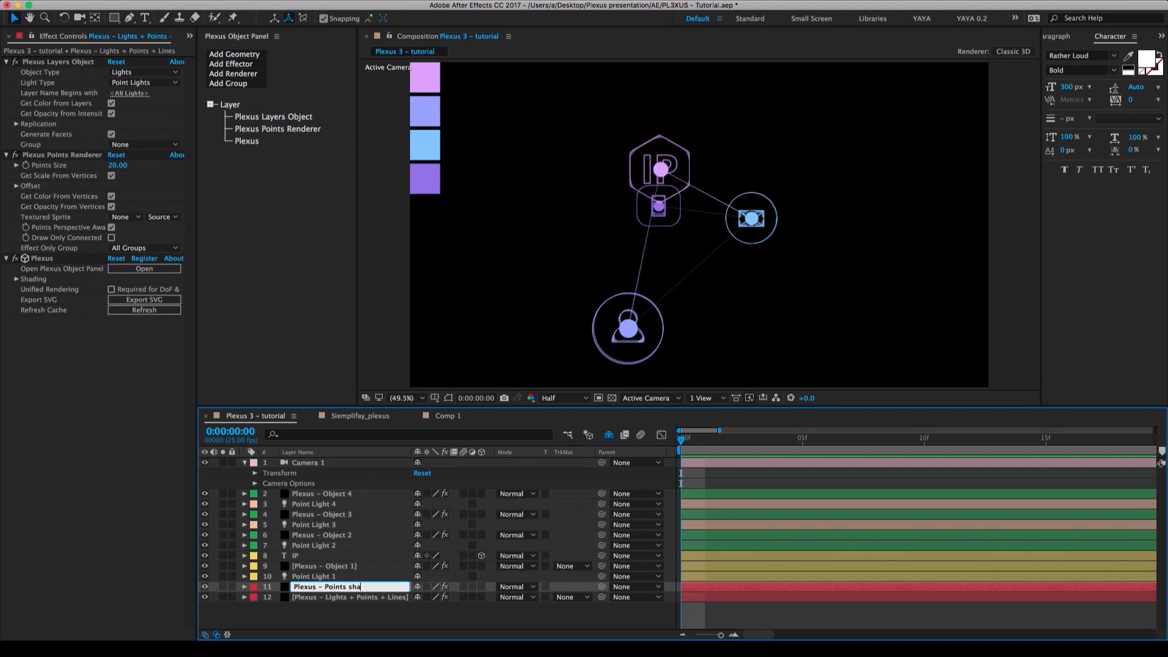
{"action": "key", "text": "Return"}
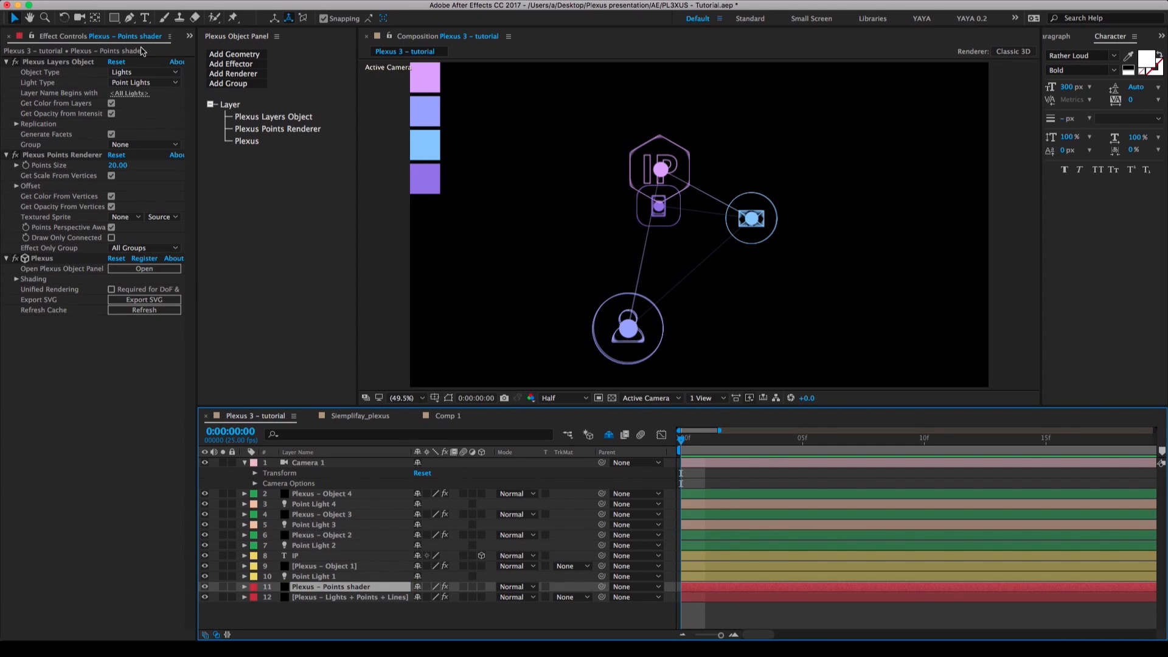
Add the Shade Pre composition from the project to the timeline, directly below the Plexus – Lights + Points + Lines layer.
{"action": "left_click", "coordinate": [189, 36]}
{"action": "left_click", "coordinate": [228, 50]}
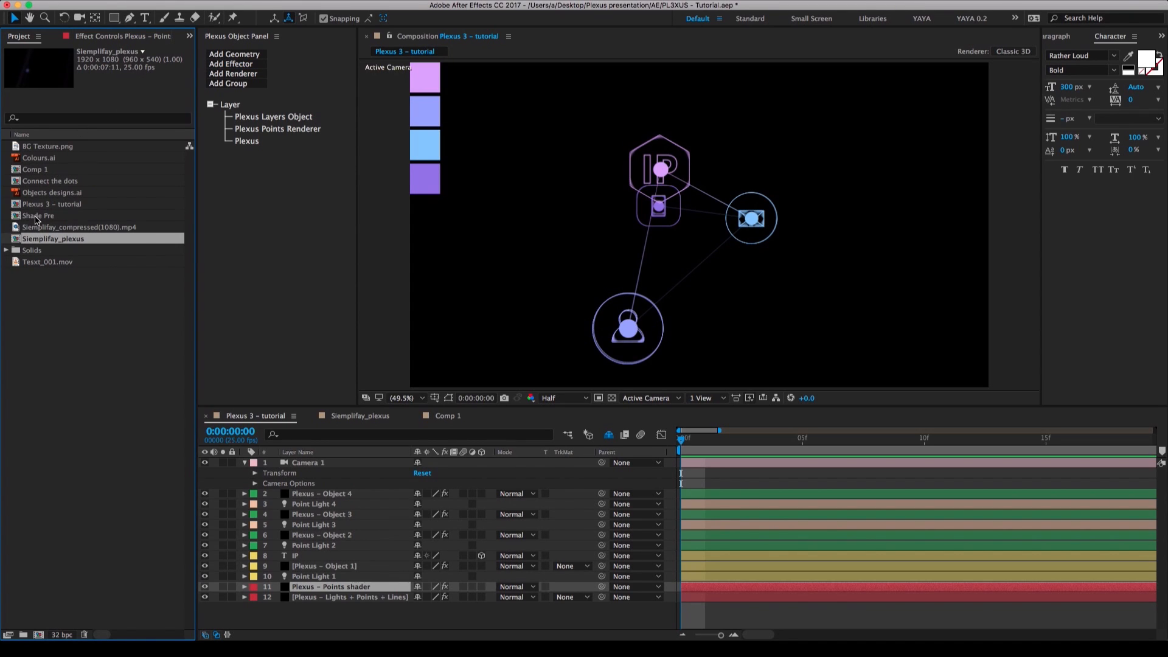
{"action": "left_click_drag", "start_coordinate": [35, 217], "coordinate": [259, 606]}
Open the Shade Pre composition to inspect its feathered black circle at 100%, and return to Plexus 3 – tutorial.
{"action": "double_click", "coordinate": [311, 610]}
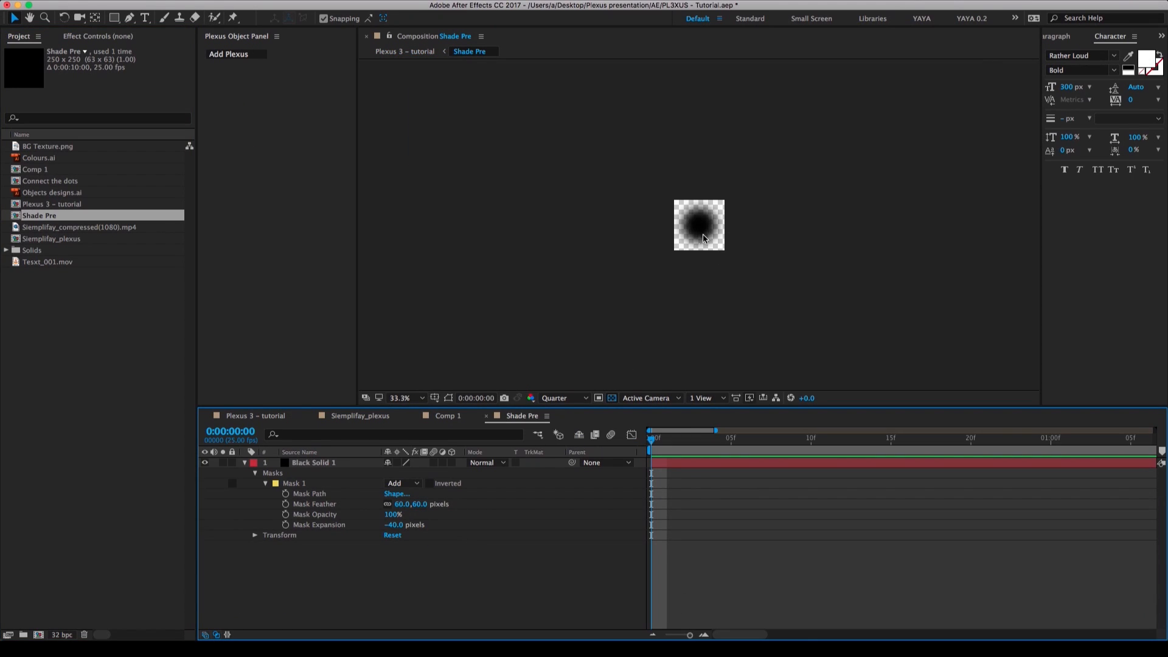
{"action": "key", "text": "slash"}
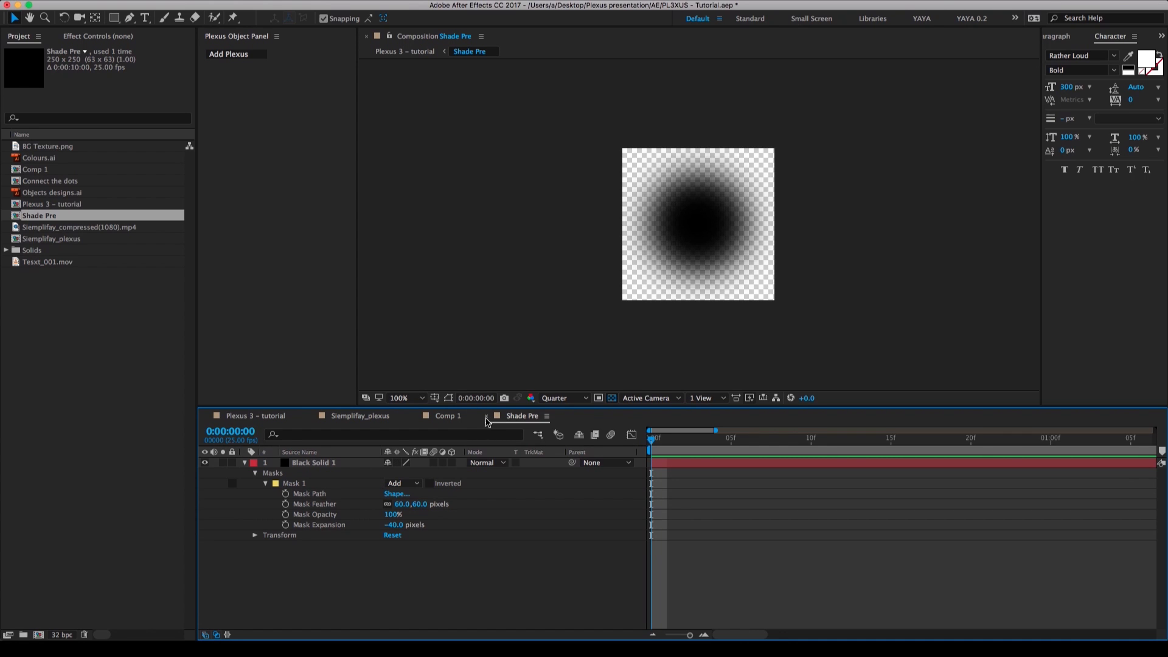
{"action": "left_click", "coordinate": [252, 419]}
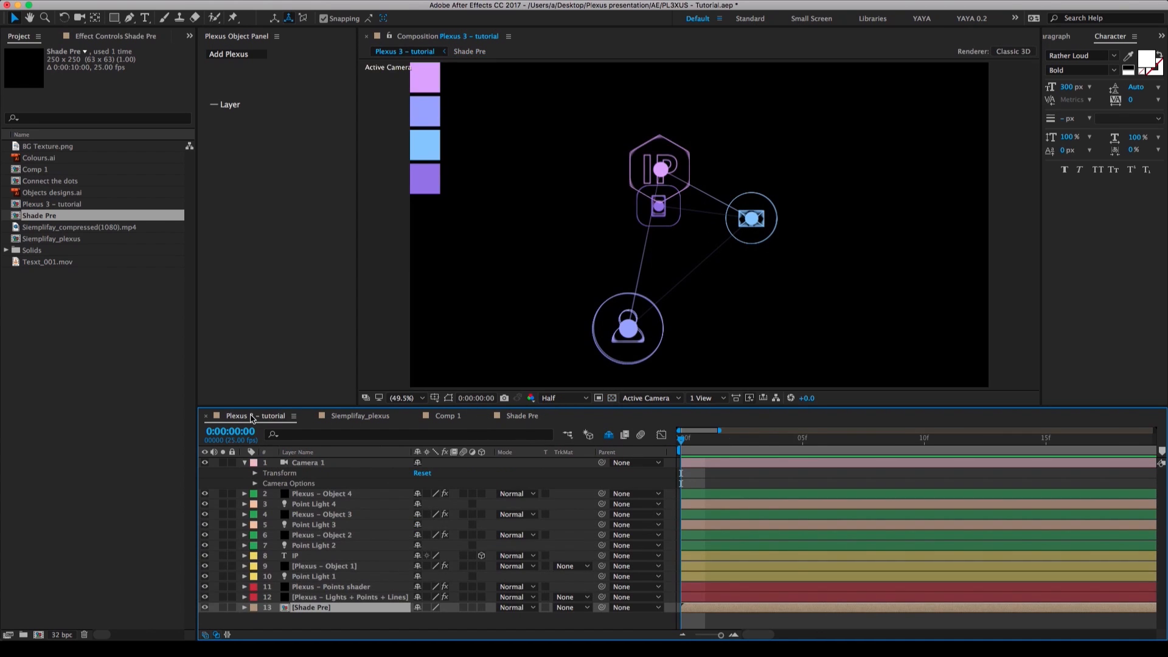
Hide the Shade Pre layer and choose it as the Textured Sprite of the Plexus – Points shader layer's Points Renderer.
{"action": "left_click", "coordinate": [205, 608]}
{"action": "left_click", "coordinate": [356, 588]}
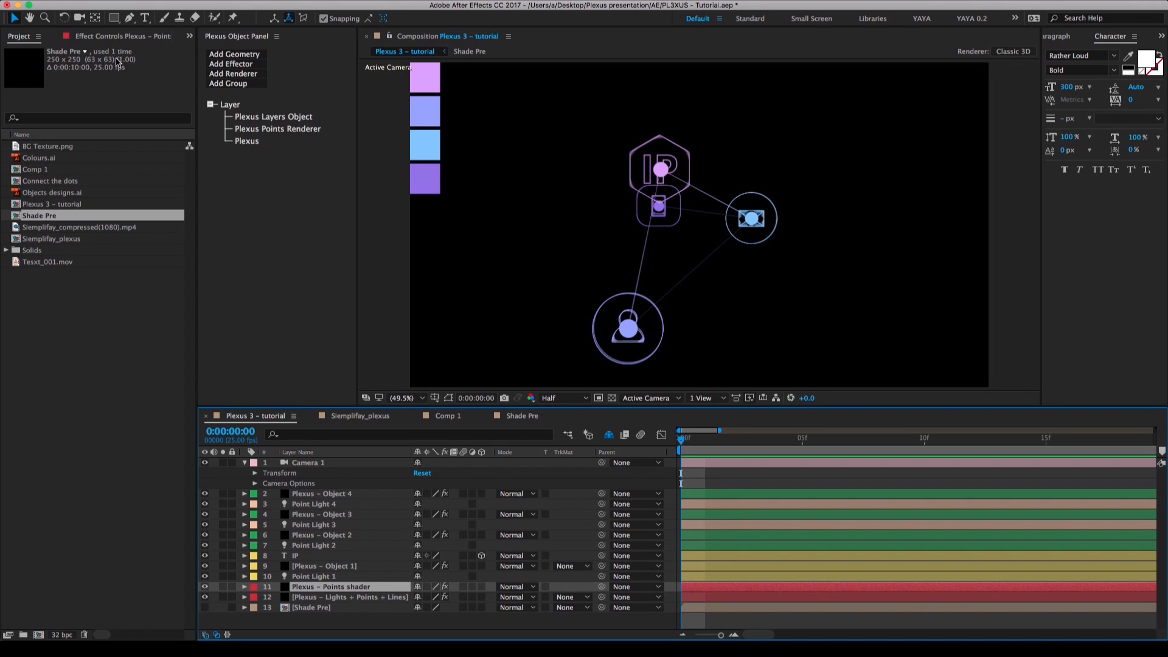
{"action": "left_click", "coordinate": [117, 39]}
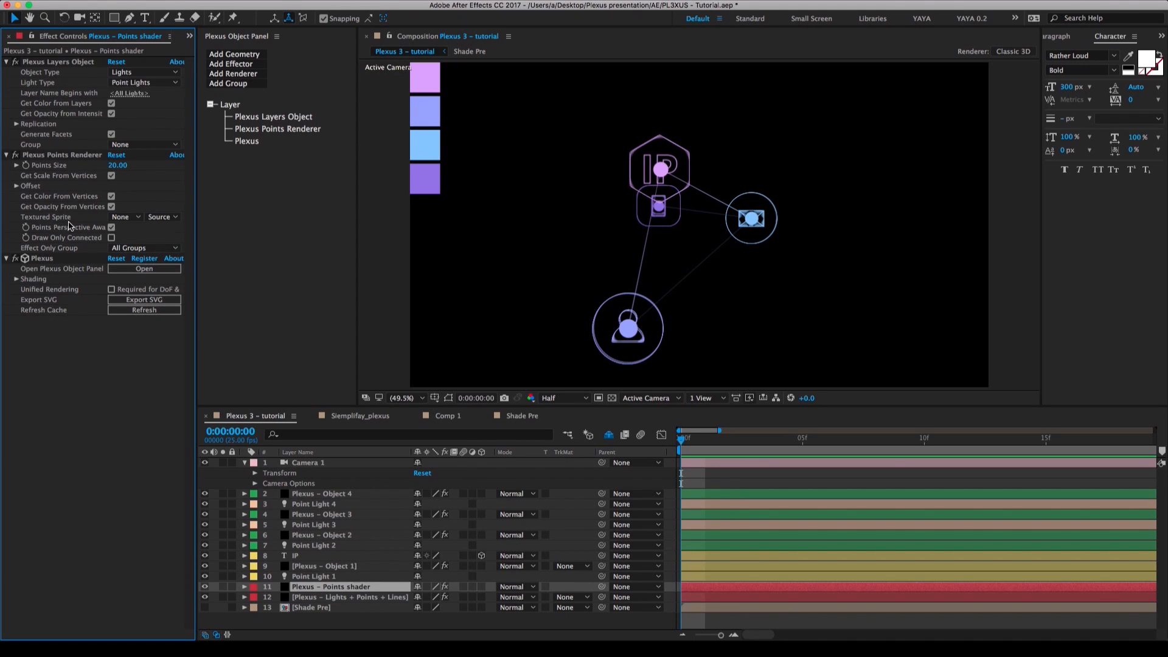
{"action": "left_click", "coordinate": [131, 221]}
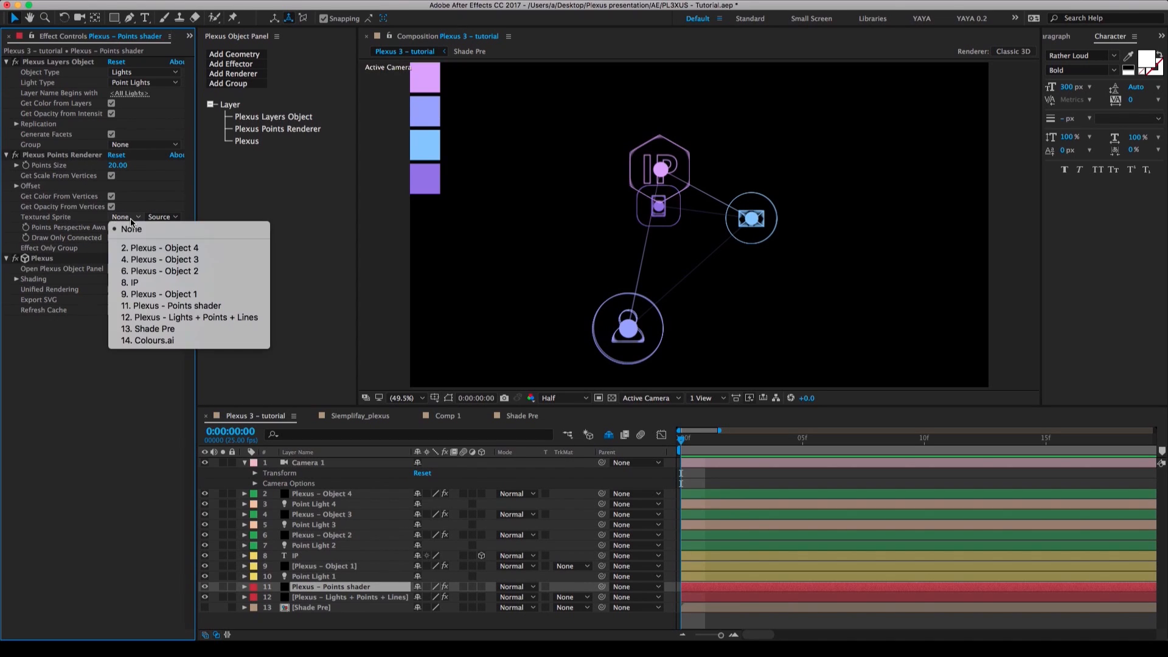
{"action": "left_click", "coordinate": [153, 330]}
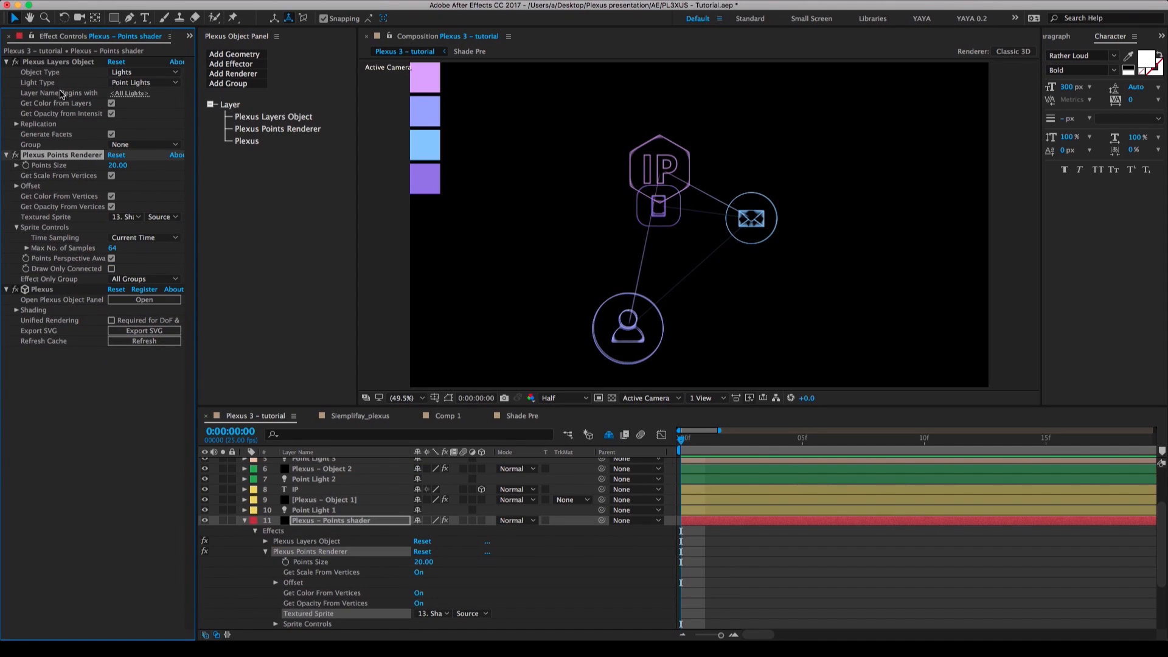
Set the Points Size of the Plexus – Points shader layer's Points Renderer to 100.
{"action": "left_click", "coordinate": [60, 62]}
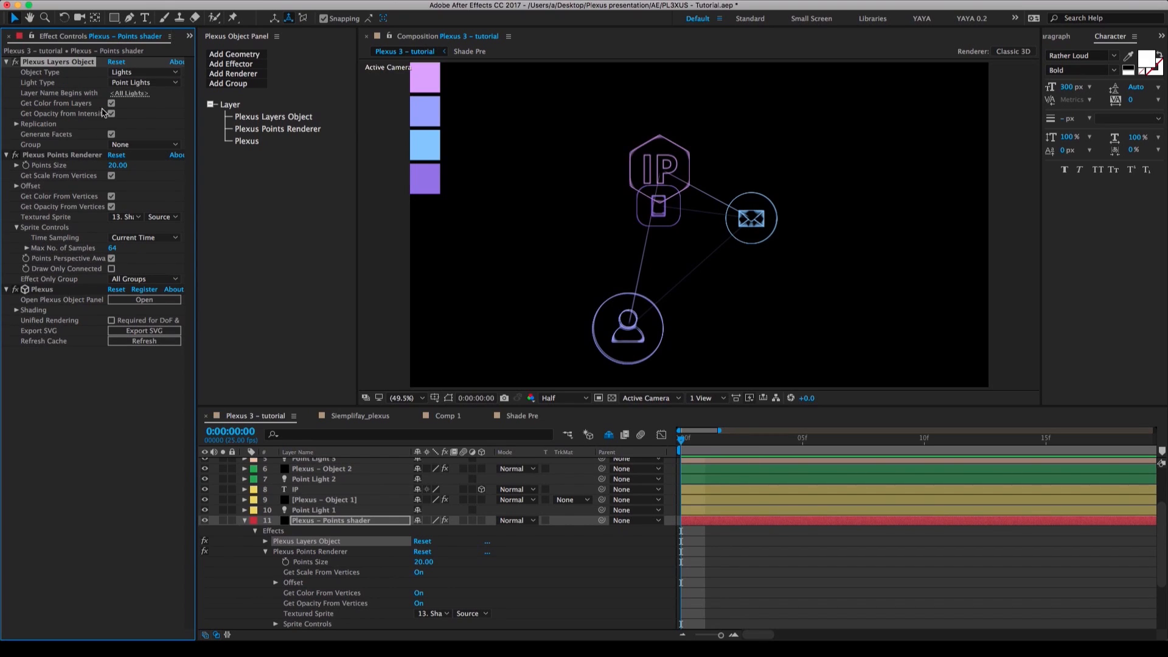
{"action": "left_click", "coordinate": [53, 157]}
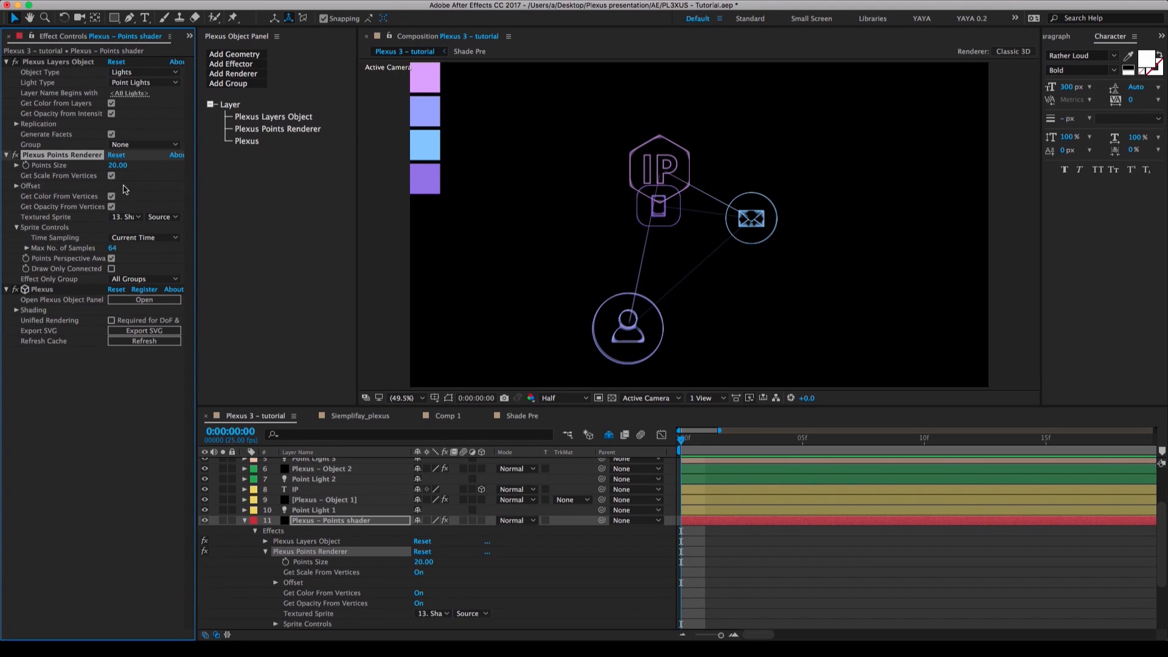
{"action": "left_click_drag", "start_coordinate": [119, 165], "coordinate": [663, 173]}
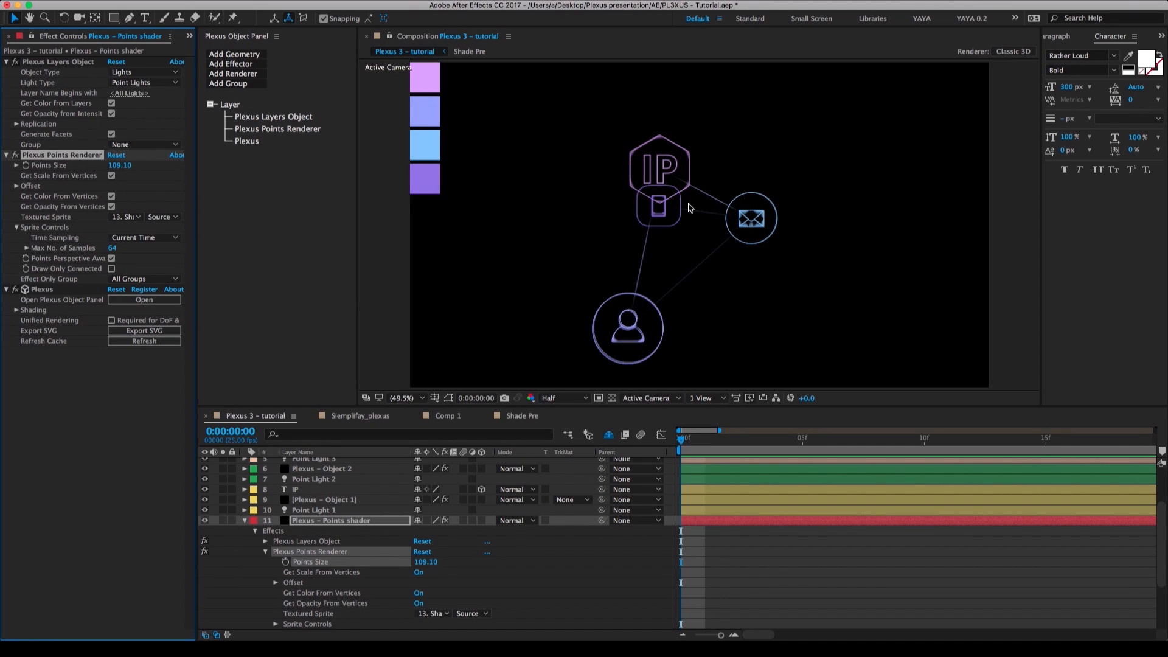
{"action": "mouse_move", "coordinate": [119, 167]}
{"action": "left_mouse_down"}
{"action": "mouse_move", "coordinate": [108, 164]}
{"action": "mouse_move", "coordinate": [182, 165]}
{"action": "mouse_move", "coordinate": [113, 163]}
{"action": "left_mouse_up"}
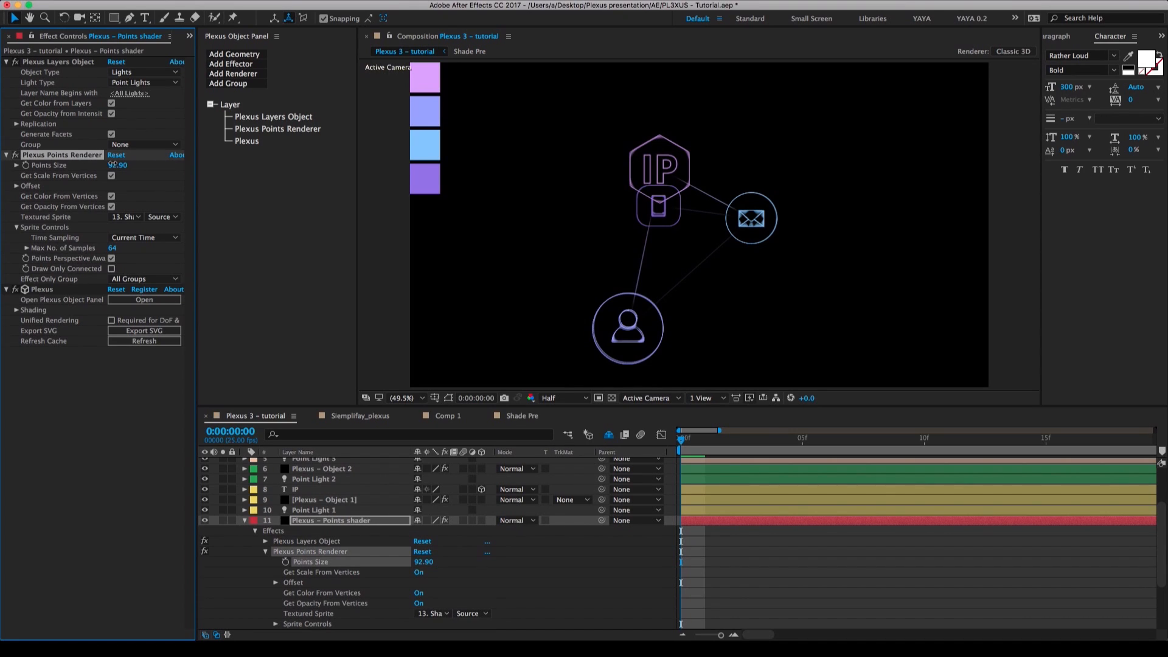
{"action": "left_click", "coordinate": [122, 169]}
{"action": "type", "text": "100"}
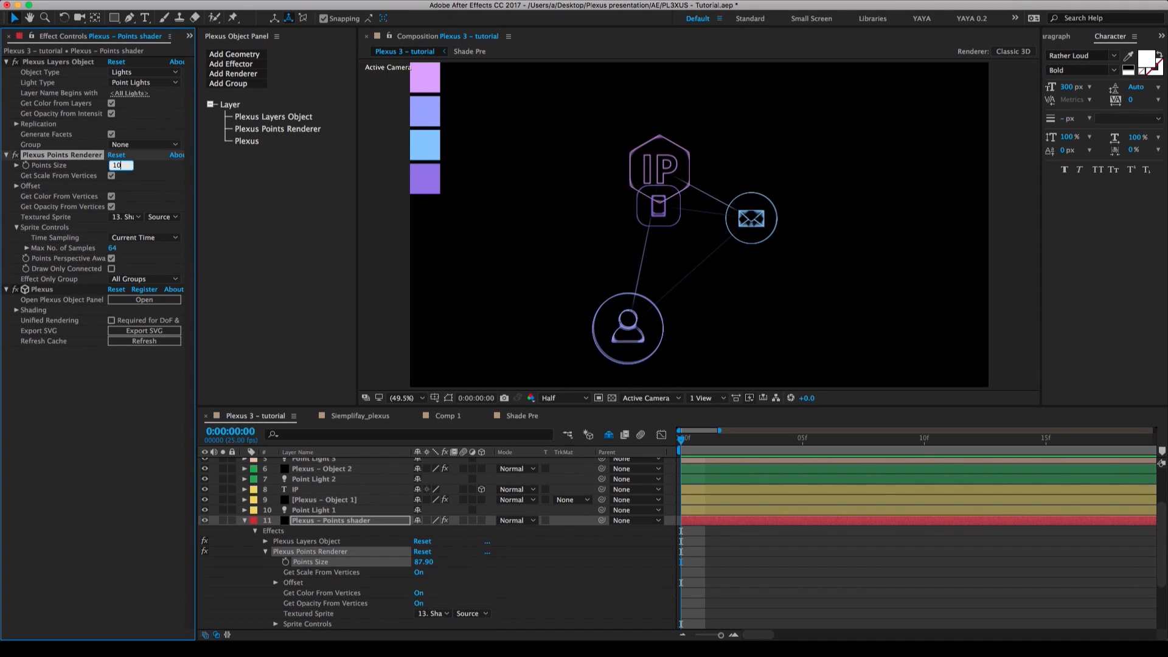
{"action": "key", "text": "Return"}
{"action": "left_click", "coordinate": [546, 559]}
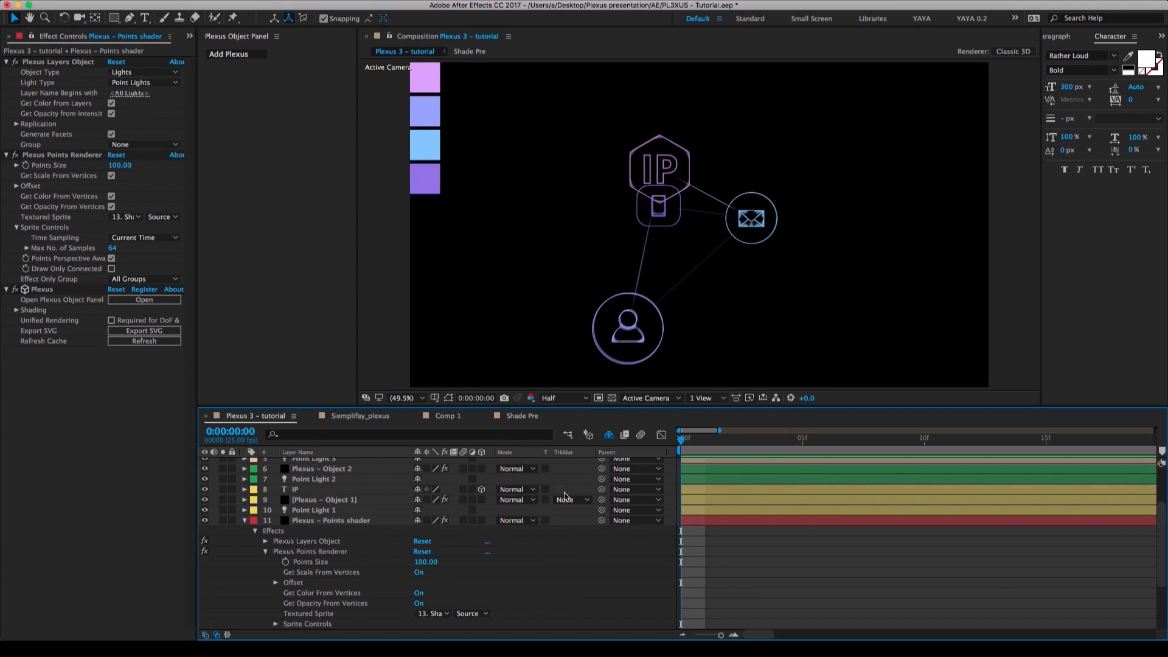
Orbit the camera to check the point shading from another angle, reset Camera 1's transform, and collapse the expanded layers.
{"action": "key", "text": "c"}
{"action": "left_click_drag", "start_coordinate": [704, 303], "coordinate": [626, 272]}
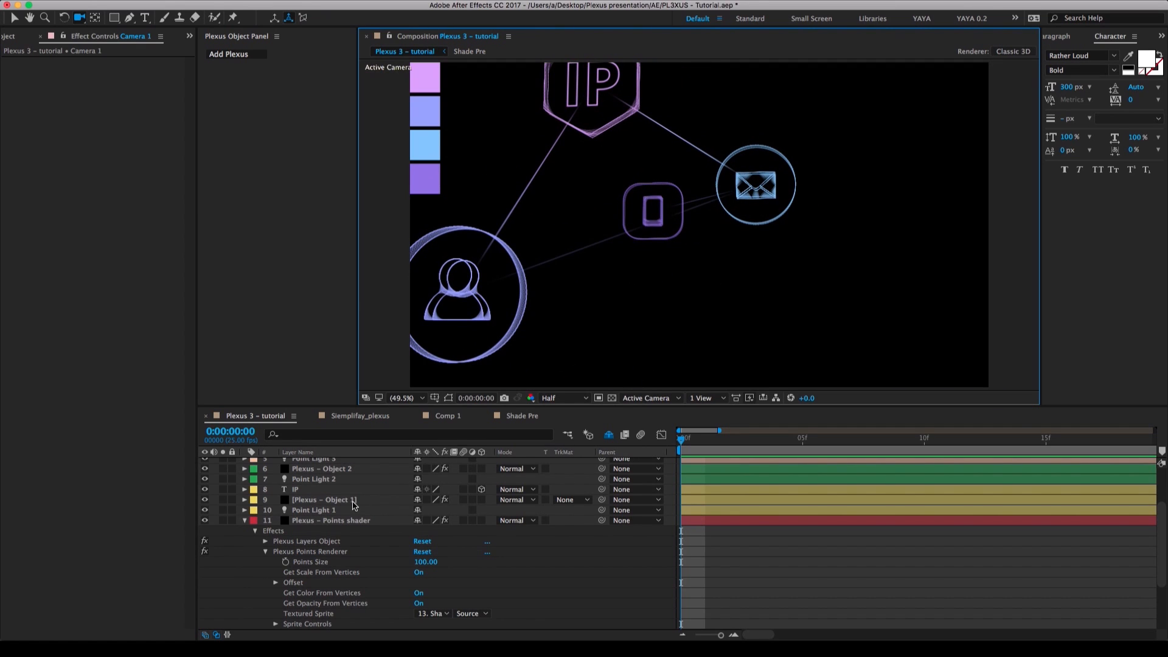
{"action": "scroll", "coordinate": [355, 506], "scroll_direction": "up", "scroll_amount": 4}
{"action": "left_click", "coordinate": [423, 474]}
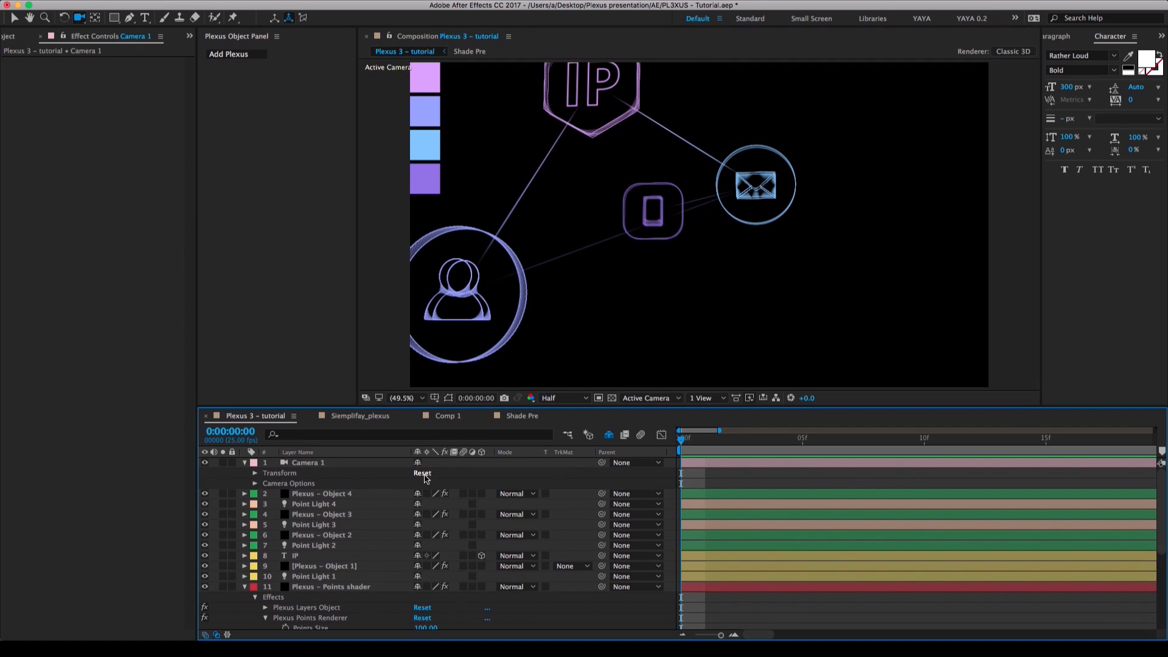
{"action": "left_click", "coordinate": [244, 587]}
{"action": "left_click", "coordinate": [244, 462]}
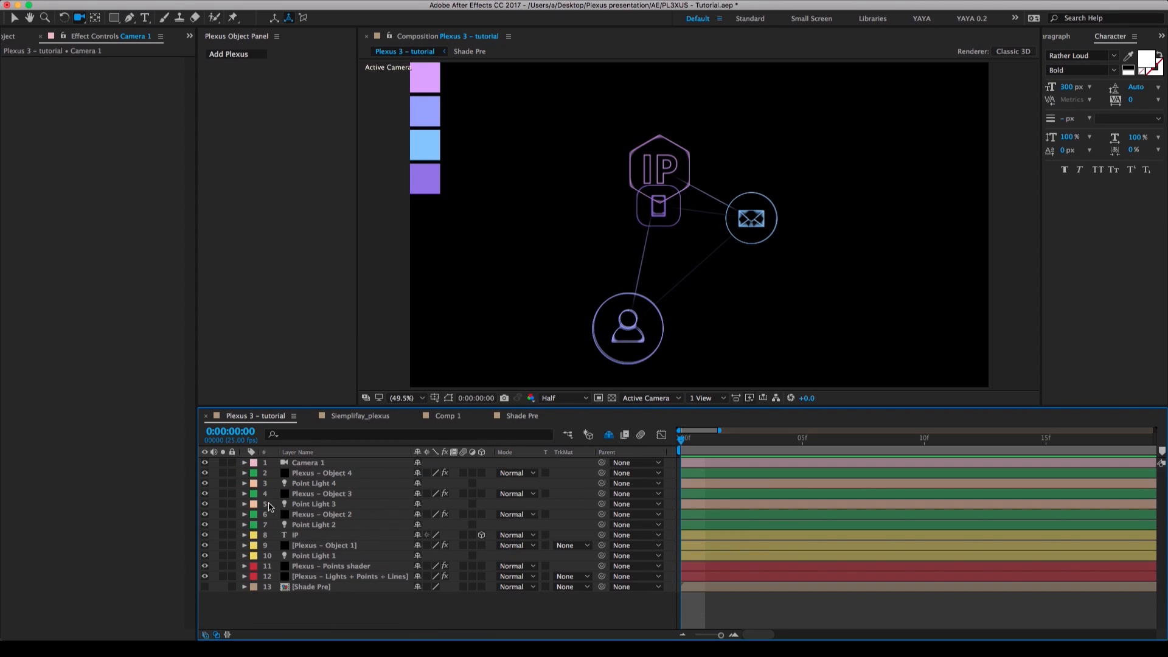
{"action": "left_click", "coordinate": [363, 618]}
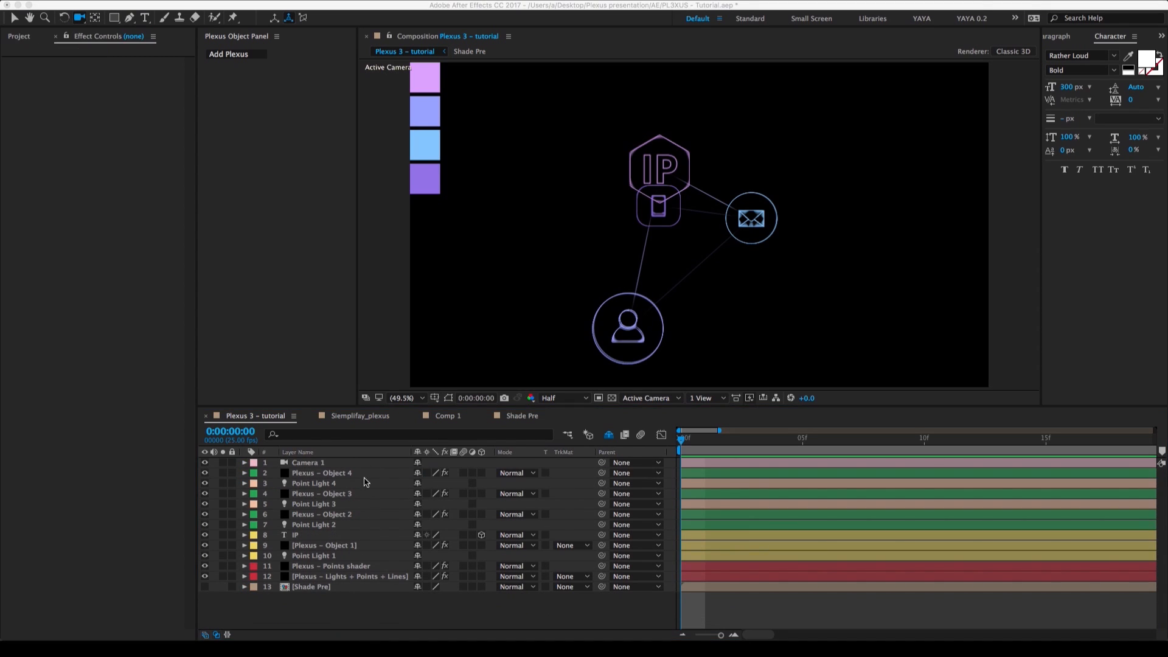
Play the Siemplifay_plexus reference composition and park the time indicator at 0:00:27:17 to study its background network.
{"action": "left_click", "coordinate": [357, 426]}
{"action": "left_click", "coordinate": [359, 415]}
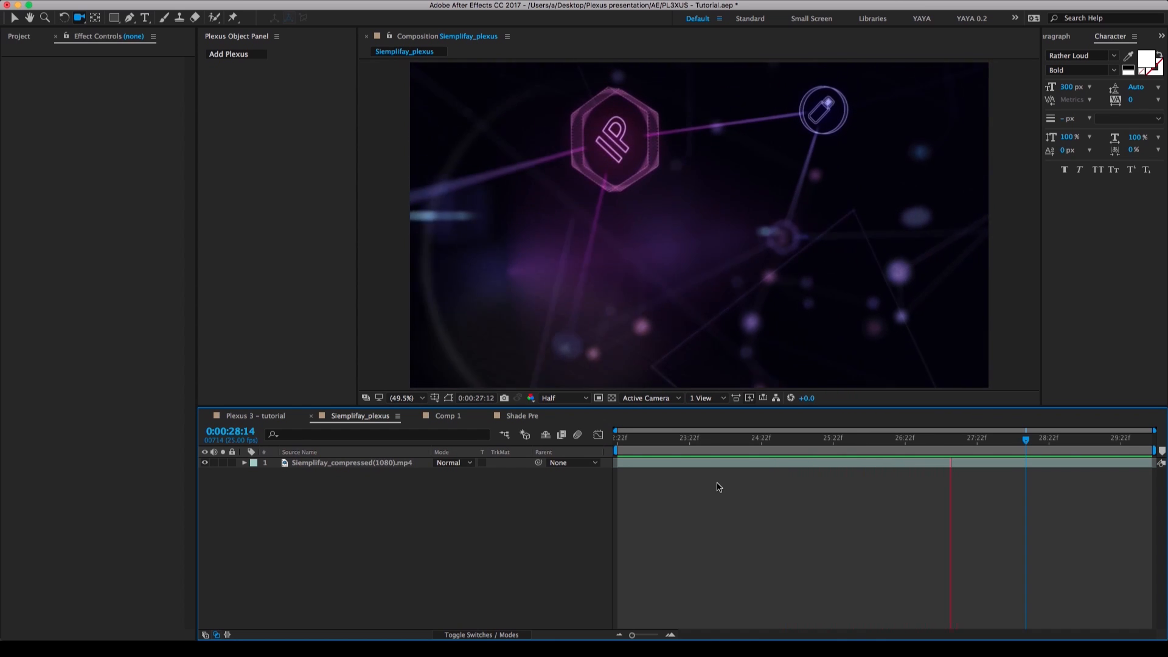
{"action": "left_click", "coordinate": [963, 439]}
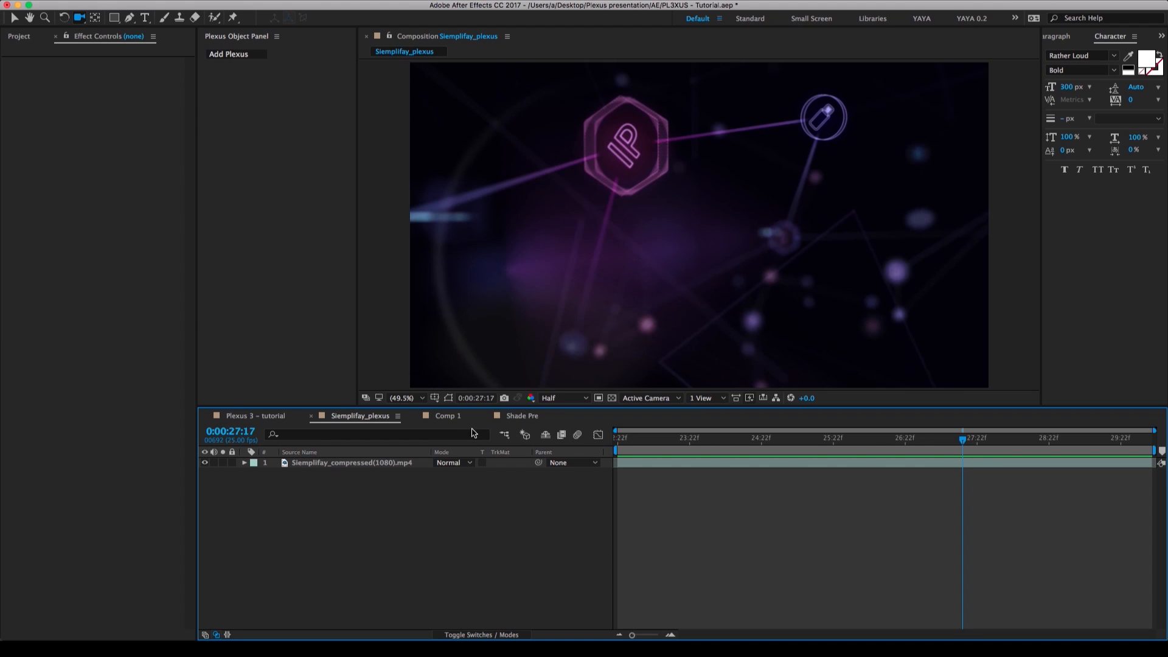
Create a 1920 × 1080 px black solid named "Plexus – Cybernet" in Comp 1.
{"action": "left_click", "coordinate": [451, 418]}
{"action": "right_click", "coordinate": [411, 519]}
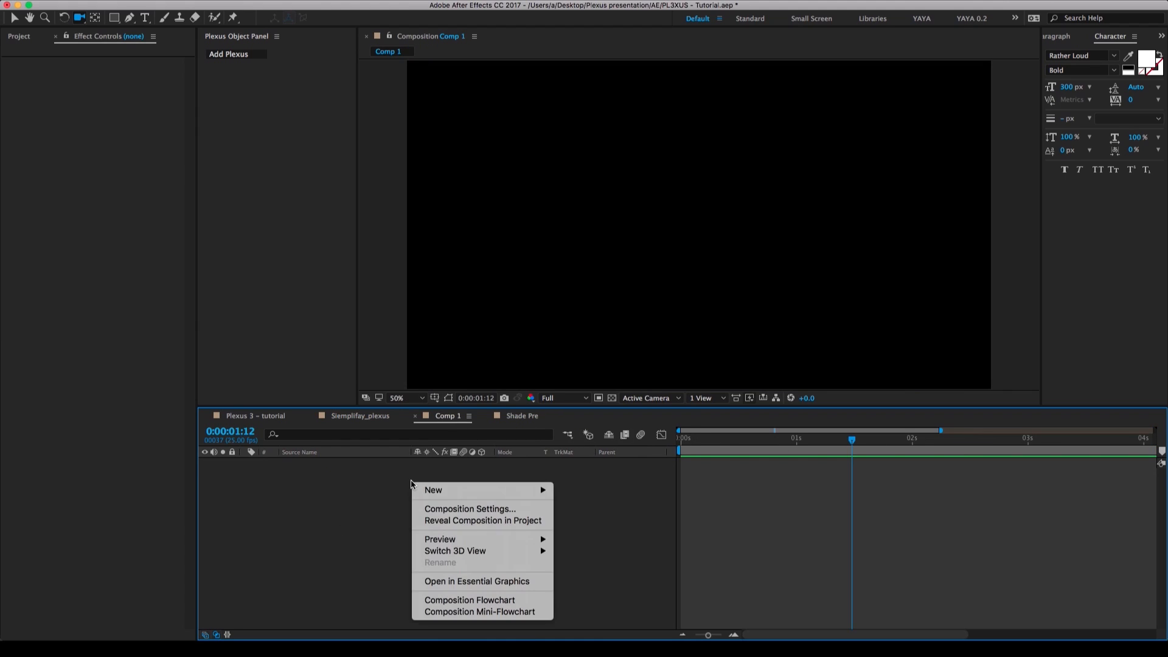
{"action": "mouse_move", "coordinate": [426, 488]}
{"action": "left_click", "coordinate": [581, 520]}
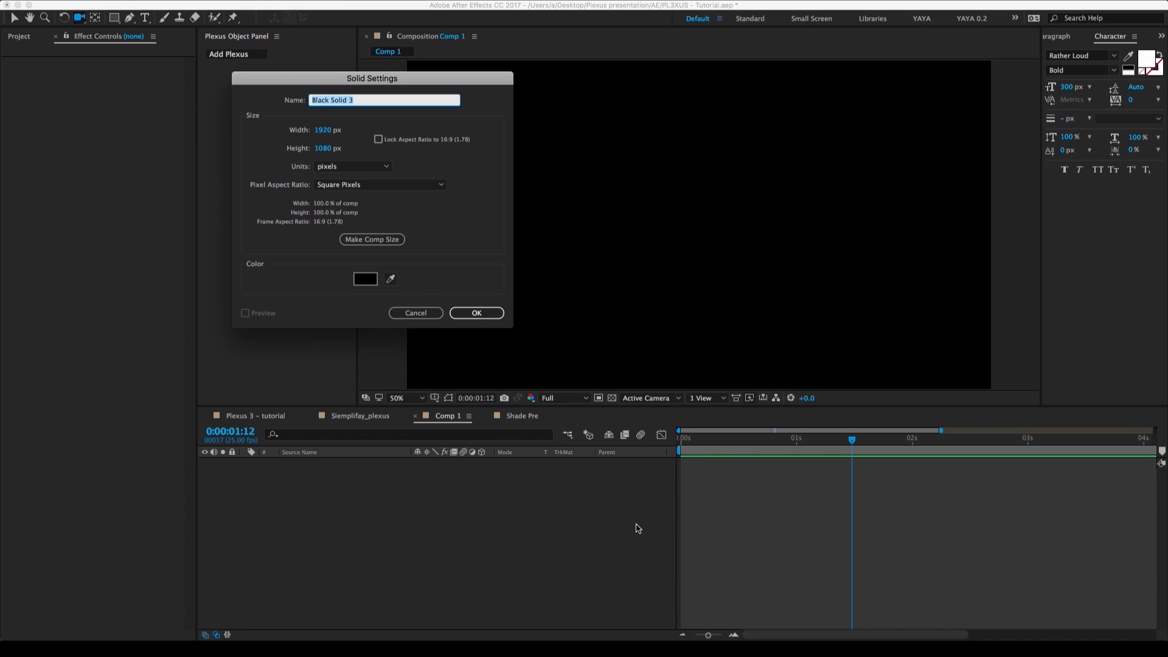
{"action": "type", "text": "Plexus – Cybernet"}
{"action": "key", "text": "Return"}
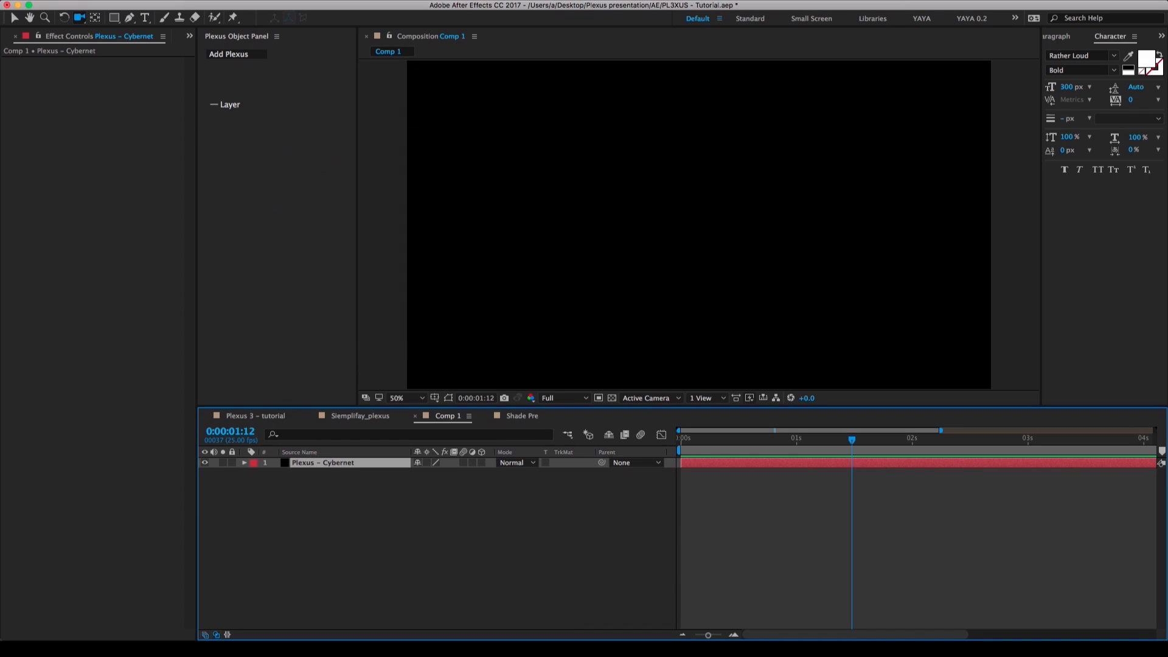
Apply Plexus to the Plexus – Cybernet layer and add a Primitives geometry object.
{"action": "left_click", "coordinate": [234, 56]}
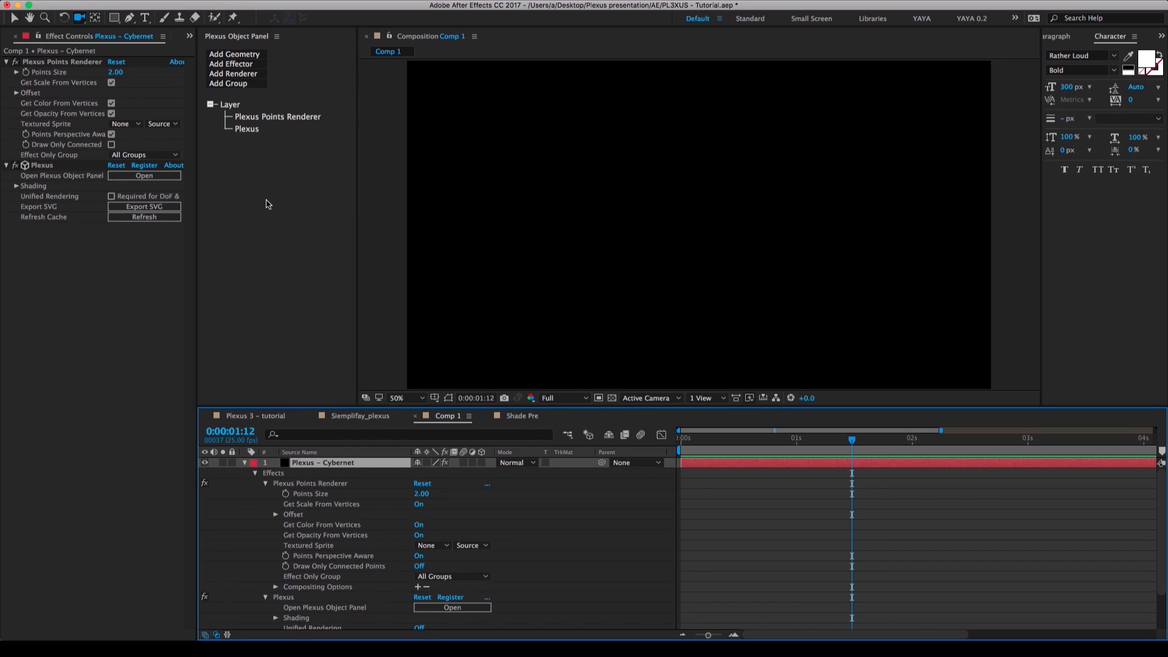
{"action": "left_click", "coordinate": [253, 56]}
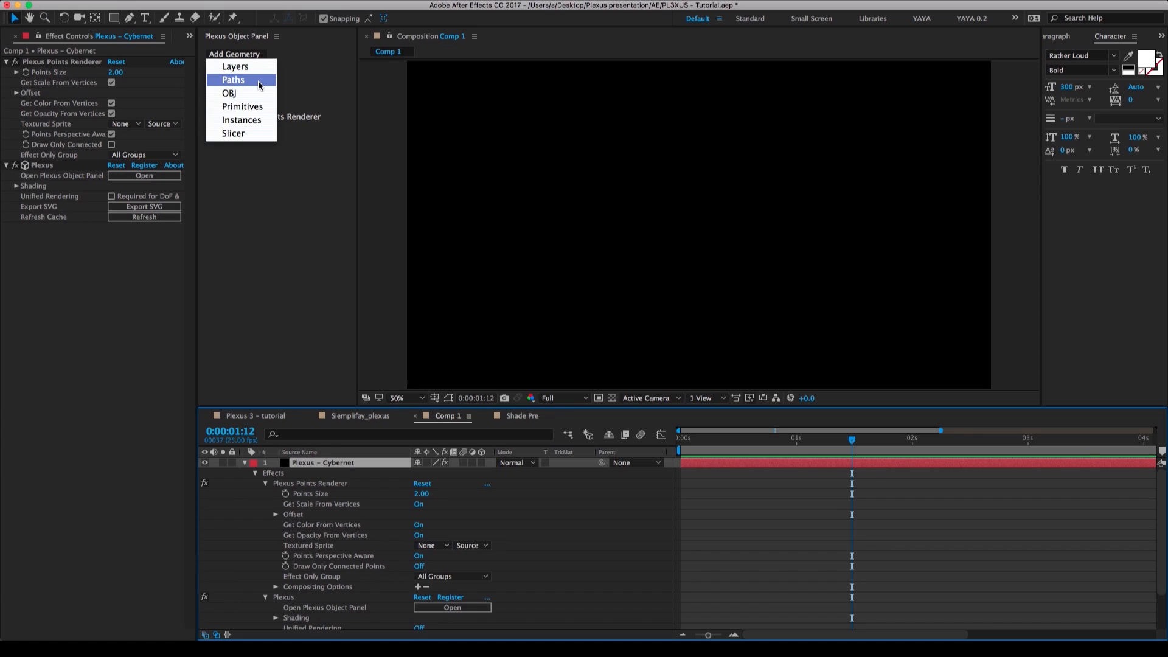
{"action": "left_click", "coordinate": [250, 104]}
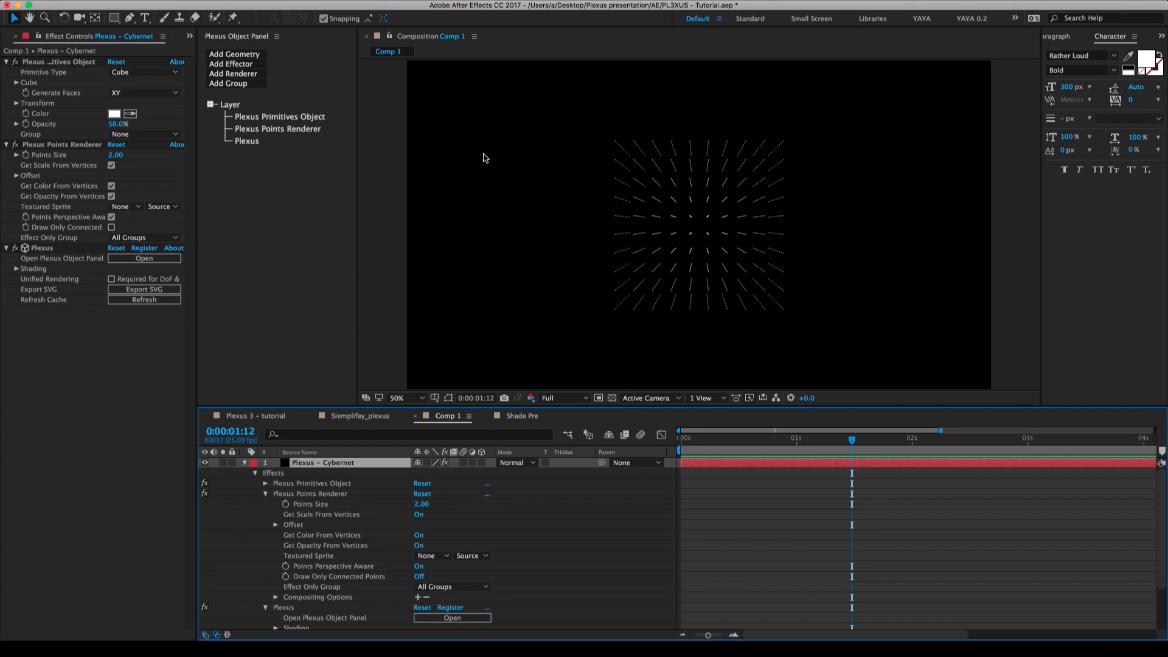
{"action": "left_click", "coordinate": [244, 462]}
Add a two-node 50mm camera to Comp 1 and orbit it around the cube of points.
{"action": "right_click", "coordinate": [316, 488]}
{"action": "mouse_move", "coordinate": [390, 494]}
{"action": "left_click", "coordinate": [488, 547]}
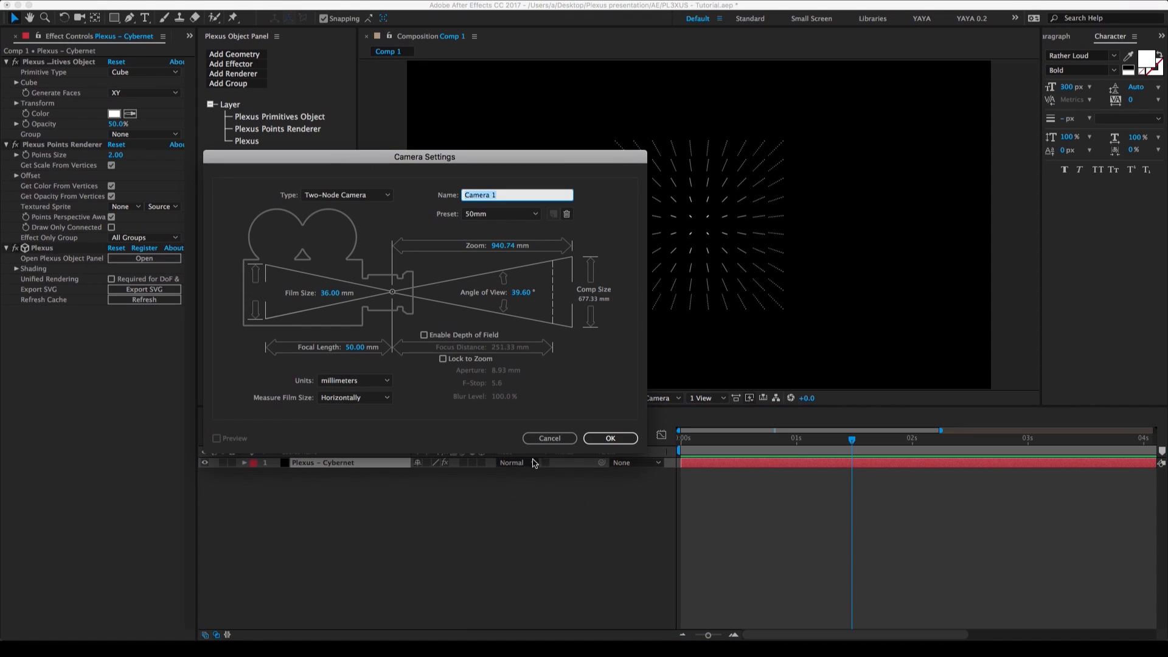
{"action": "left_click", "coordinate": [612, 443]}
{"action": "key", "text": "c"}
{"action": "left_click_drag", "start_coordinate": [676, 323], "coordinate": [681, 266]}
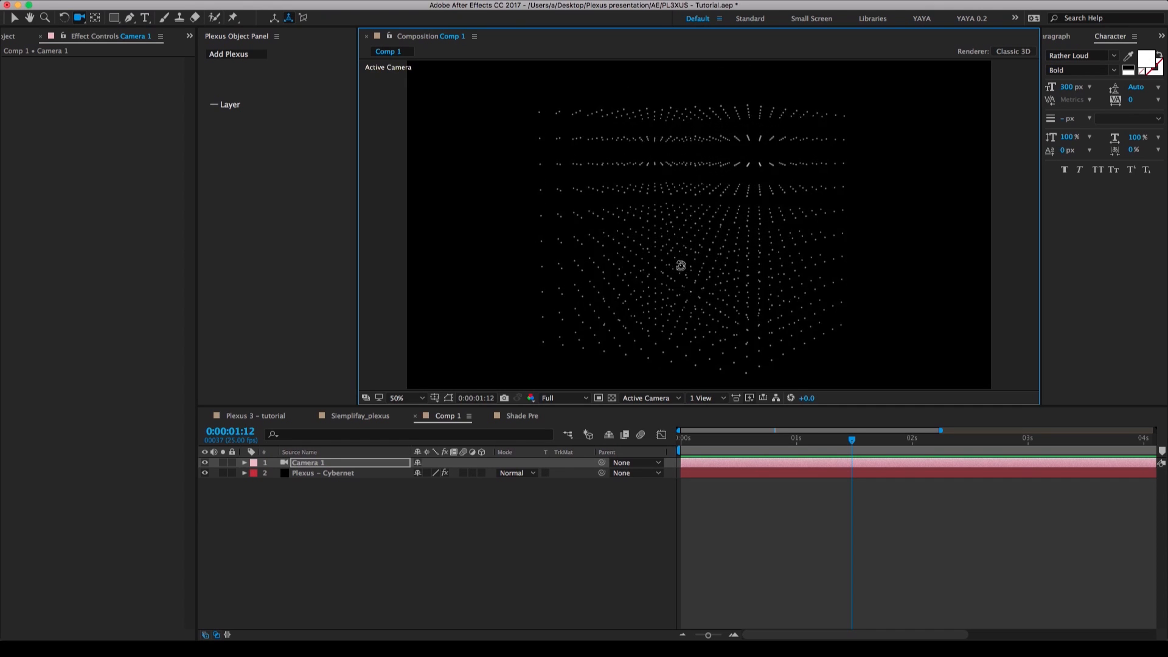
Try the Sphere primitive type on the Plexus – Cybernet layer, orbit around it, and undo the Sphere Radius adjustment.
{"action": "left_click", "coordinate": [333, 473]}
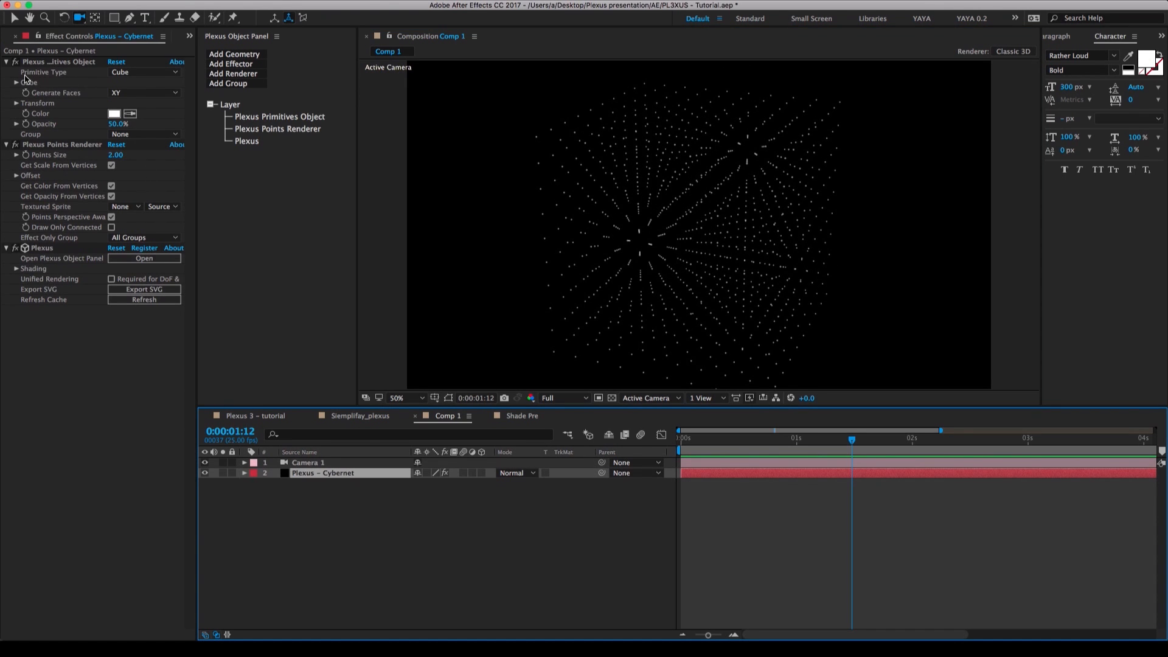
{"action": "left_click", "coordinate": [134, 75]}
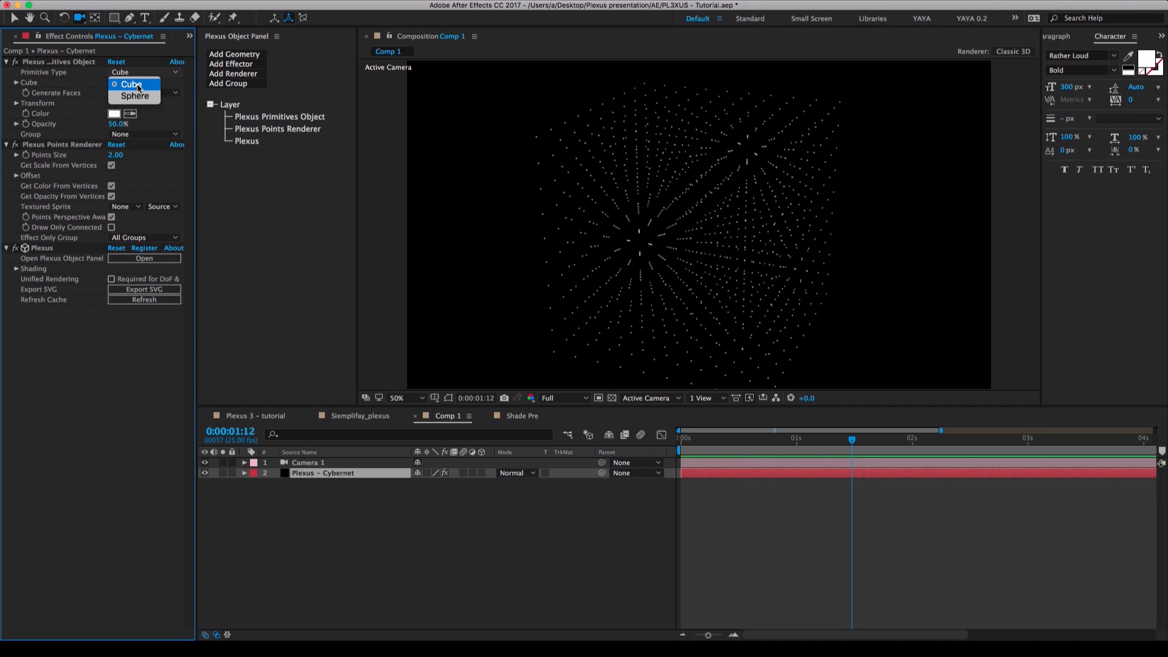
{"action": "left_click", "coordinate": [135, 96]}
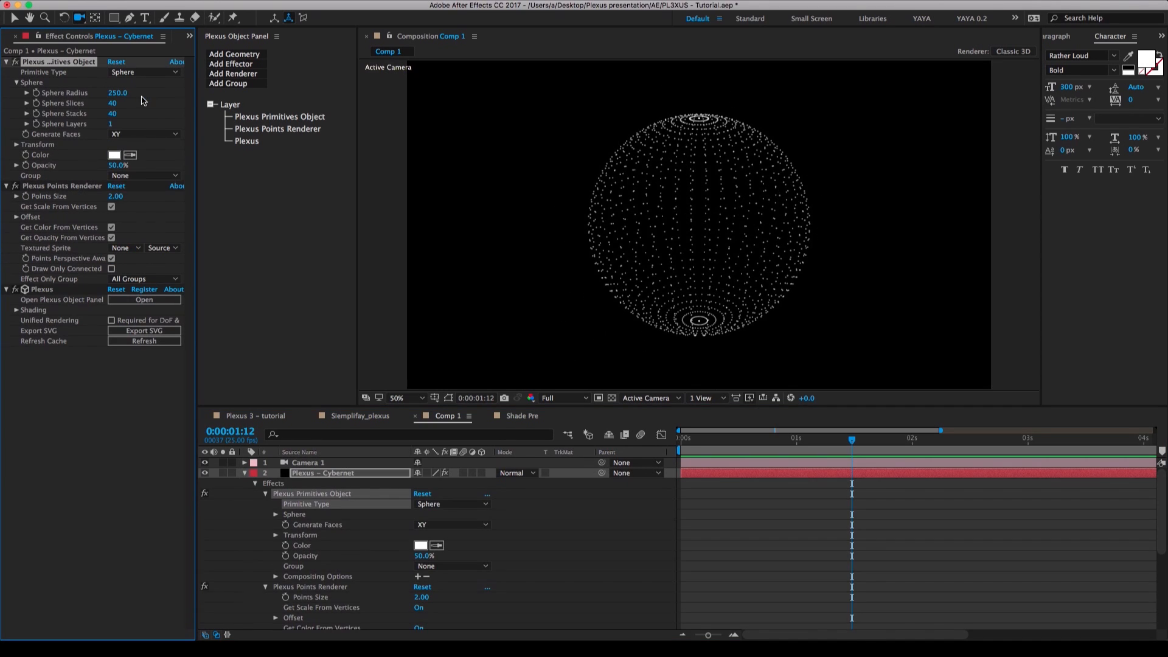
{"action": "left_click_drag", "start_coordinate": [727, 243], "coordinate": [724, 332]}
{"action": "left_click_drag", "start_coordinate": [123, 94], "coordinate": [114, 102]}
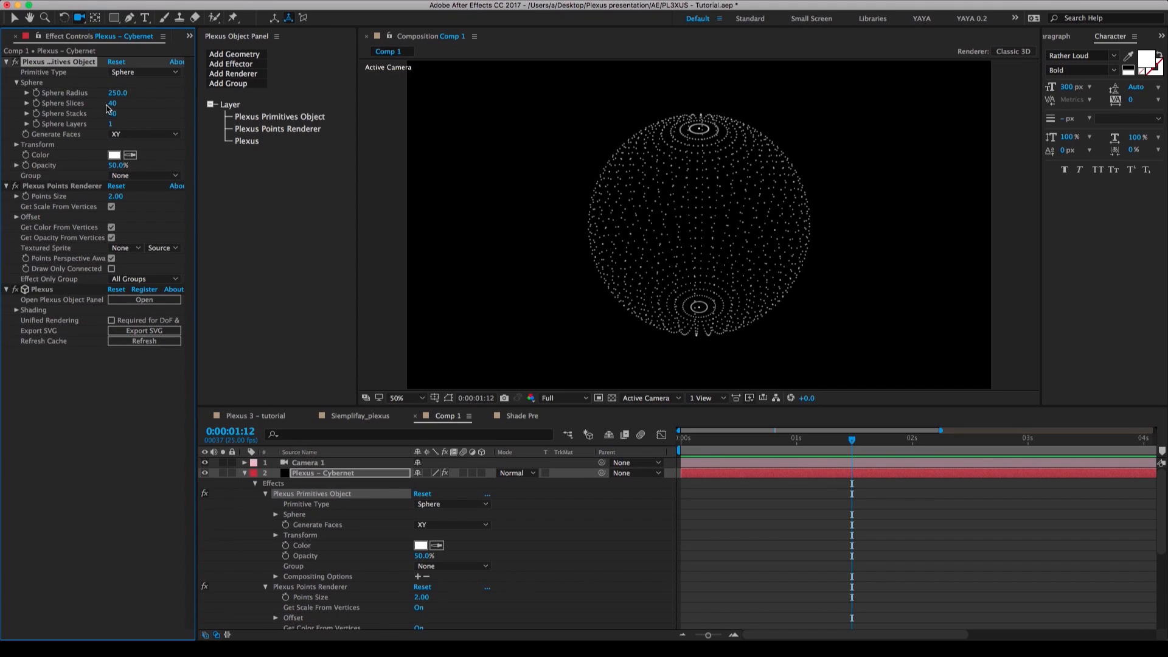
{"action": "key", "text": "super+z"}
Try 5 Sphere Layers on the sphere primitive, return Sphere Layers to 1, and orbit around the points.
{"action": "left_click", "coordinate": [112, 124]}
{"action": "type", "text": "5"}
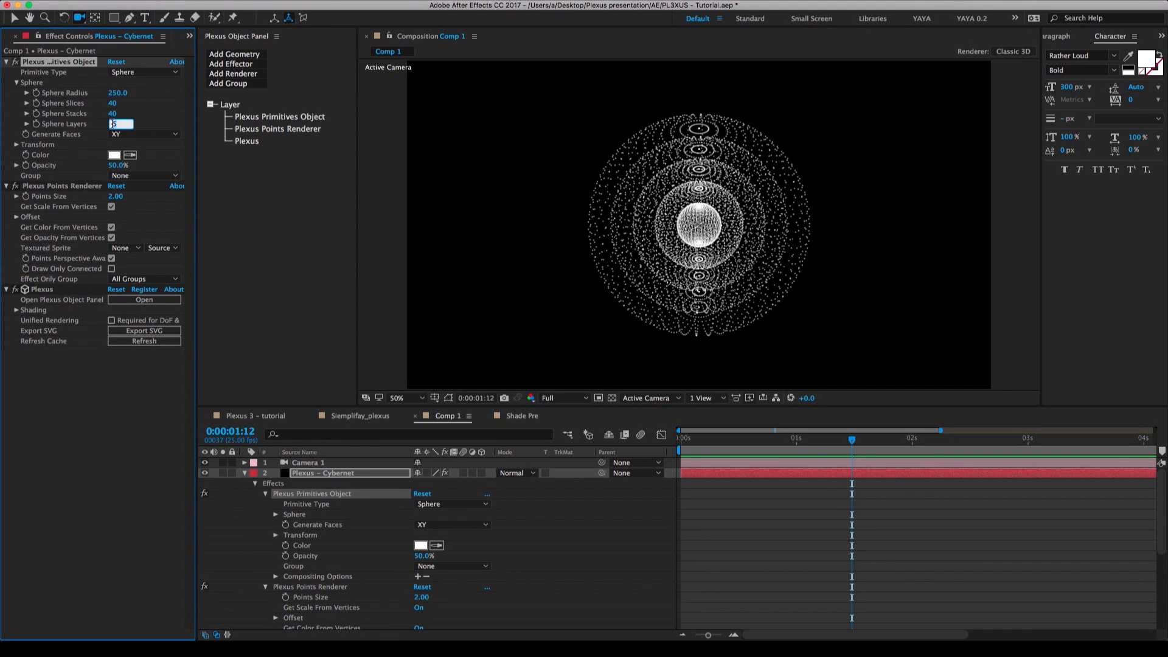
{"action": "key", "text": "Return"}
{"action": "left_click", "coordinate": [112, 124]}
{"action": "type", "text": "1"}
{"action": "key", "text": "Return"}
{"action": "left_click_drag", "start_coordinate": [601, 208], "coordinate": [653, 214]}
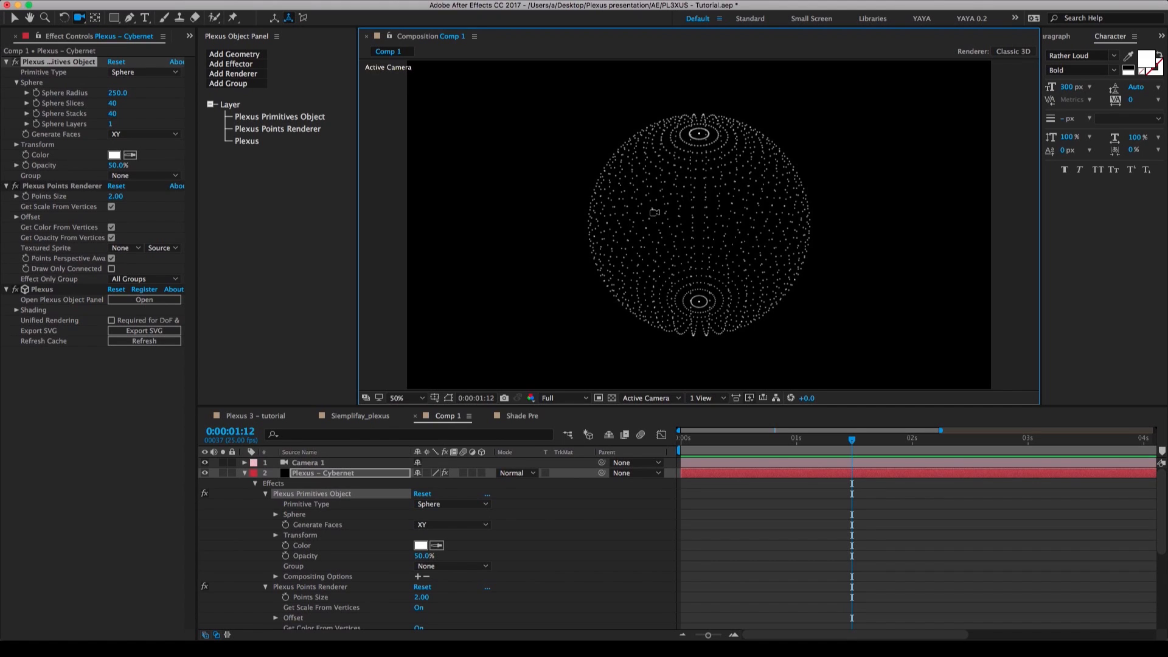
Switch the Plexus – Cybernet primitive type to Cube and reset Camera 1's transform.
{"action": "left_click", "coordinate": [145, 72]}
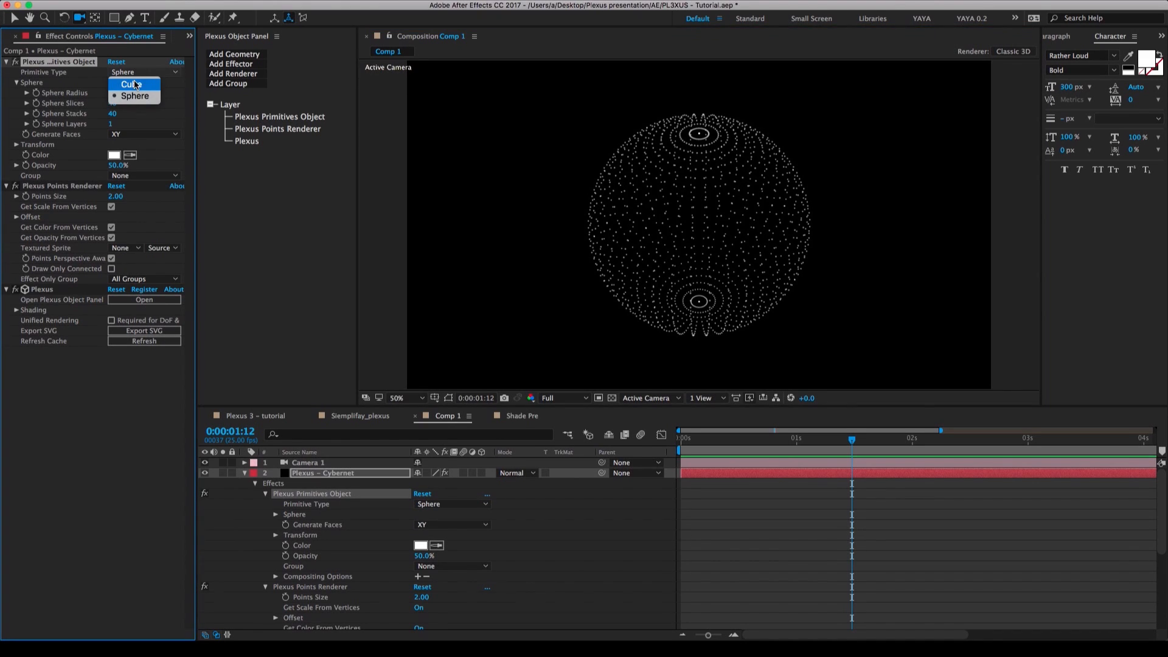
{"action": "left_click", "coordinate": [141, 86]}
{"action": "left_click_drag", "start_coordinate": [637, 244], "coordinate": [653, 198]}
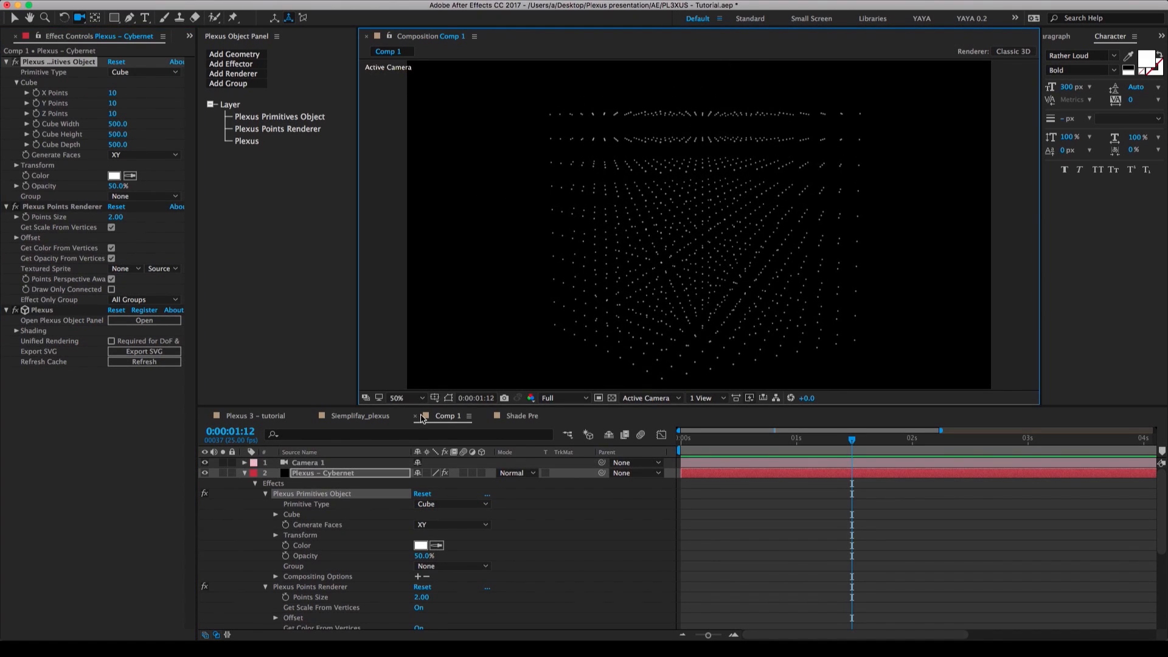
{"action": "left_click", "coordinate": [244, 463]}
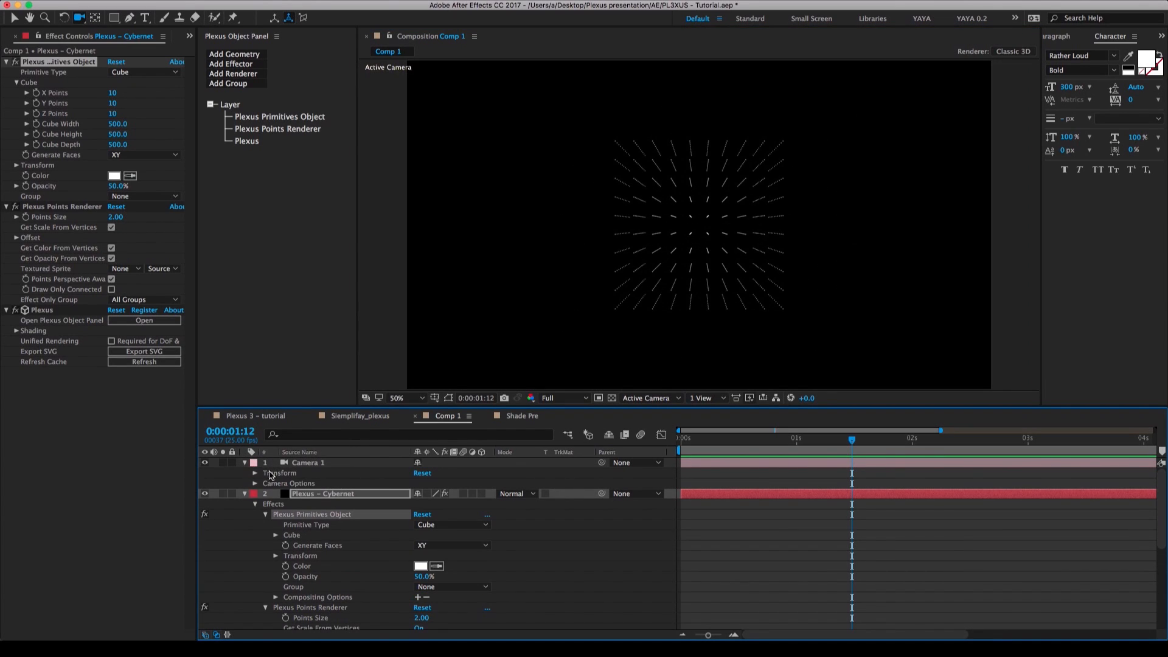
{"action": "left_click", "coordinate": [339, 496]}
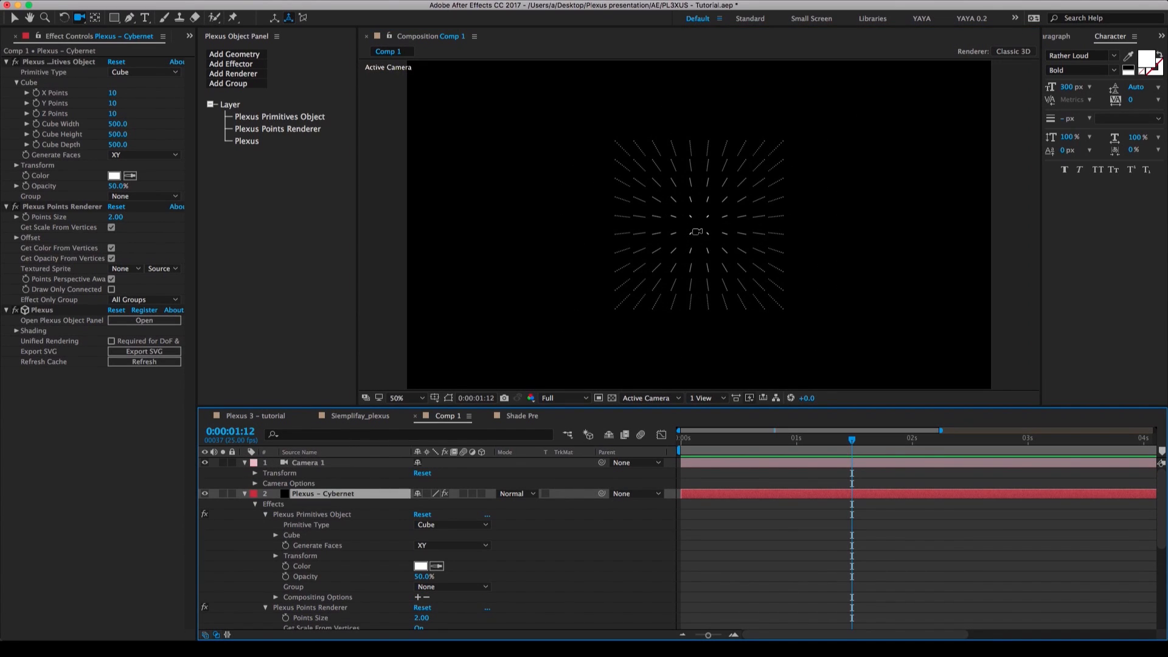
{"action": "left_click", "coordinate": [245, 495]}
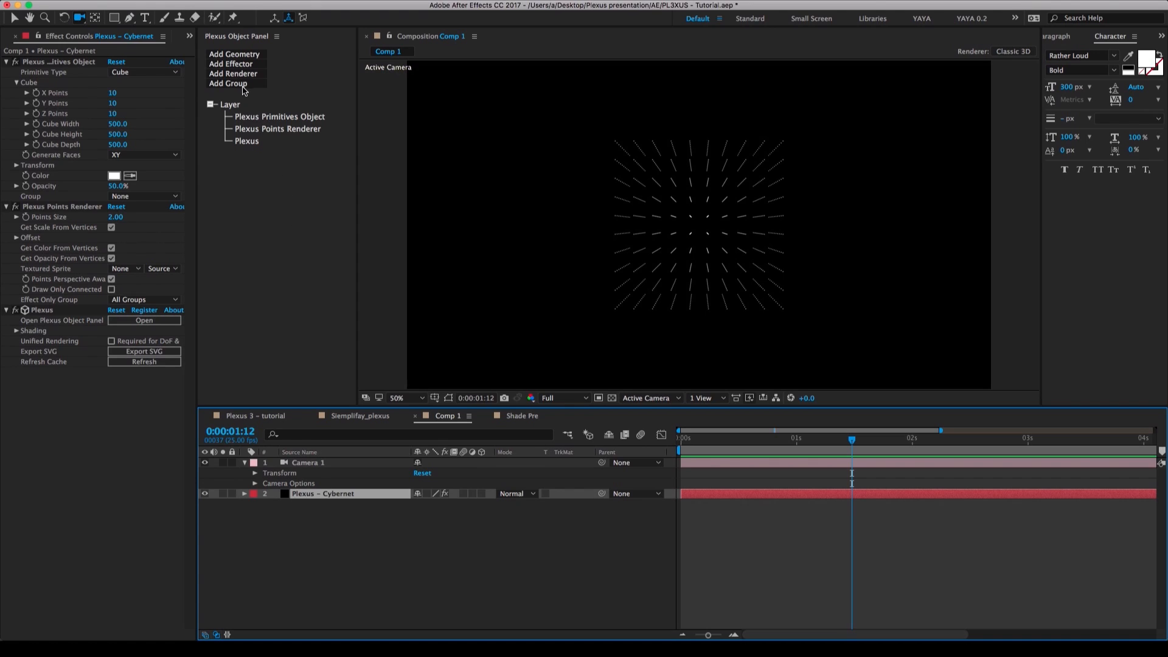
Add a Noise effector to the Plexus – Cybernet layer and raise its Noise Amplitude to about 3076.
{"action": "left_click", "coordinate": [243, 65]}
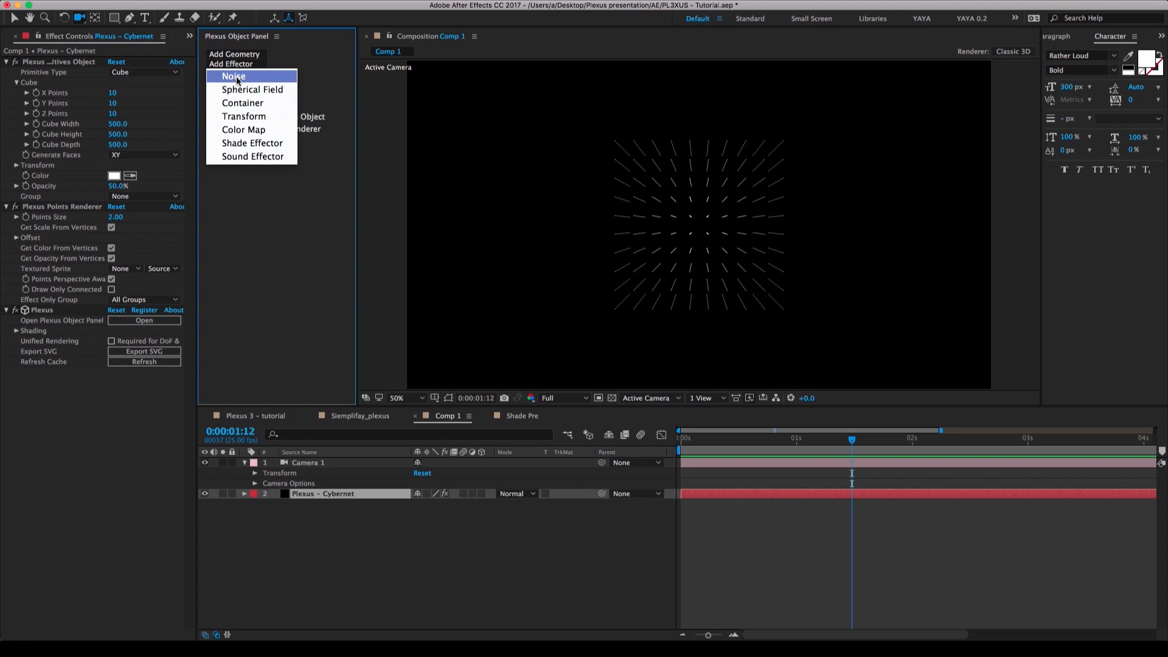
{"action": "left_click", "coordinate": [237, 78]}
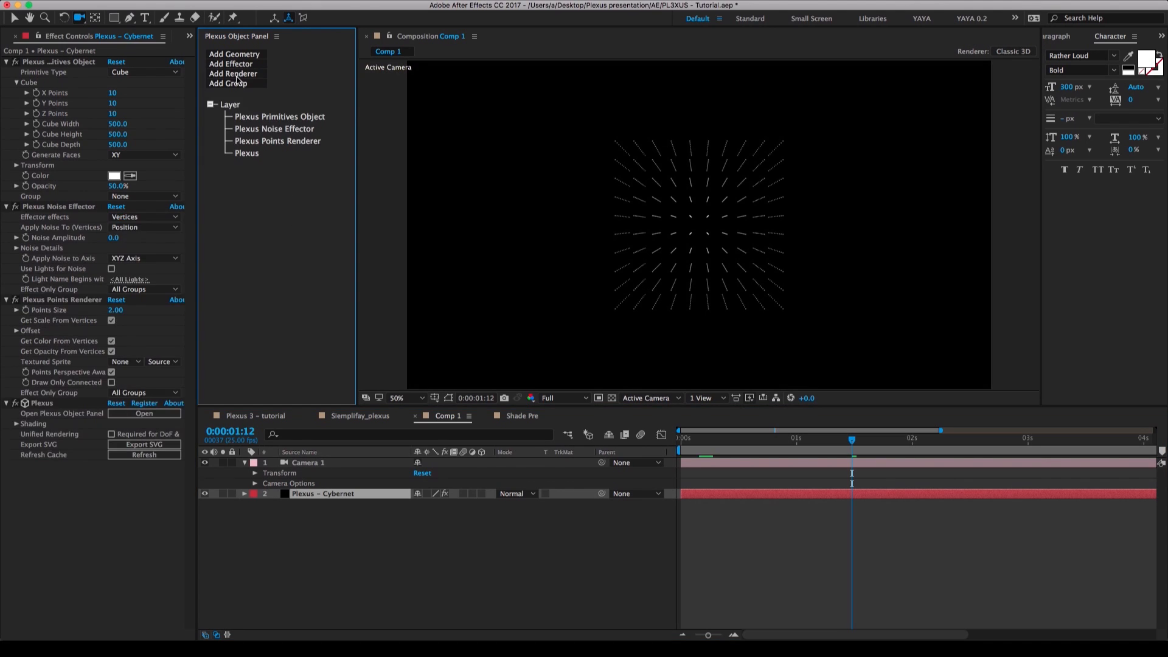
{"action": "left_click", "coordinate": [74, 208]}
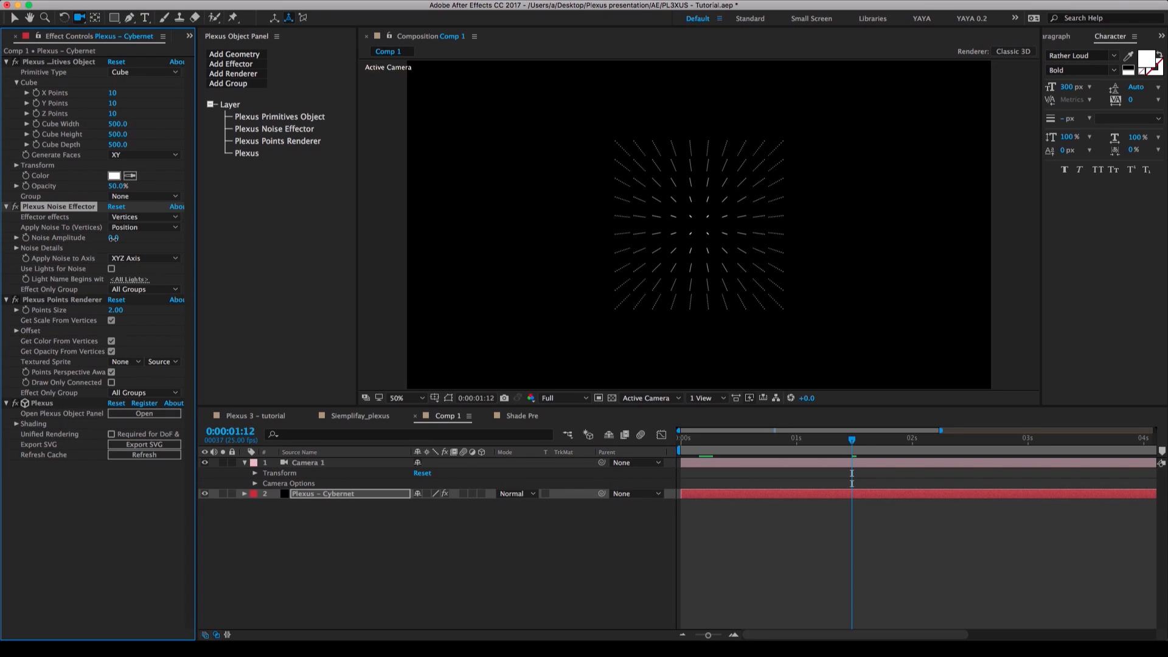
{"action": "left_click_drag", "start_coordinate": [113, 238], "coordinate": [300, 236]}
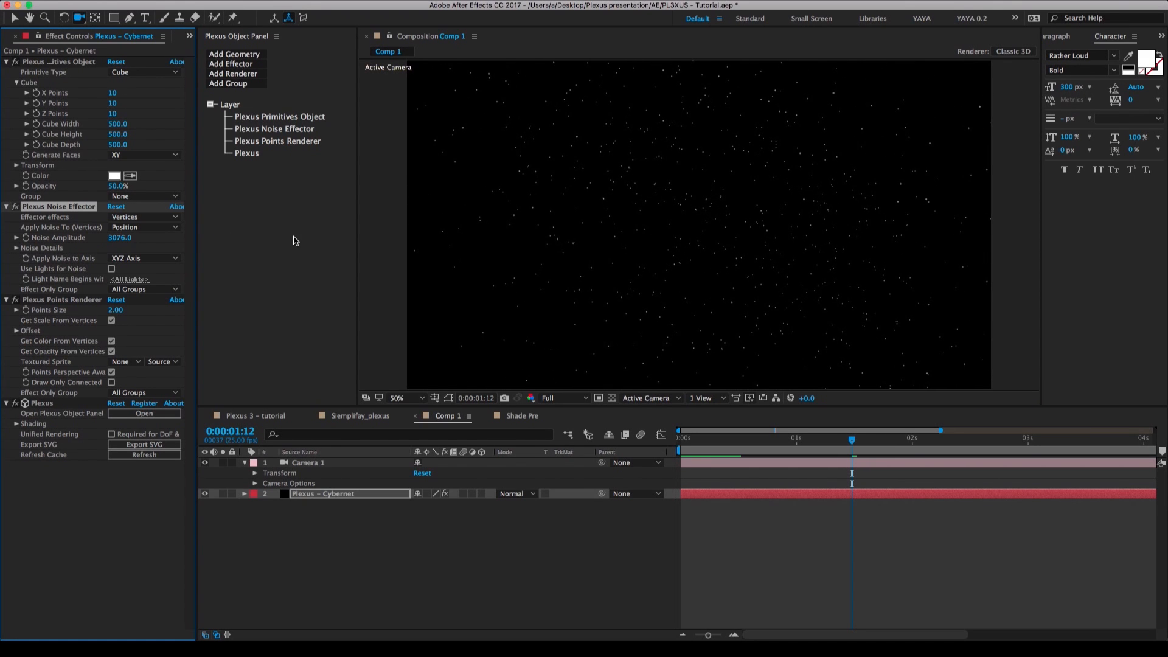
Set the Noise Amplitude of the Noise effector on the Plexus – Cybernet layer to 4000.
{"action": "left_click_drag", "start_coordinate": [118, 239], "coordinate": [118, 238]}
{"action": "type", "text": "4000"}
{"action": "key", "text": "Return"}
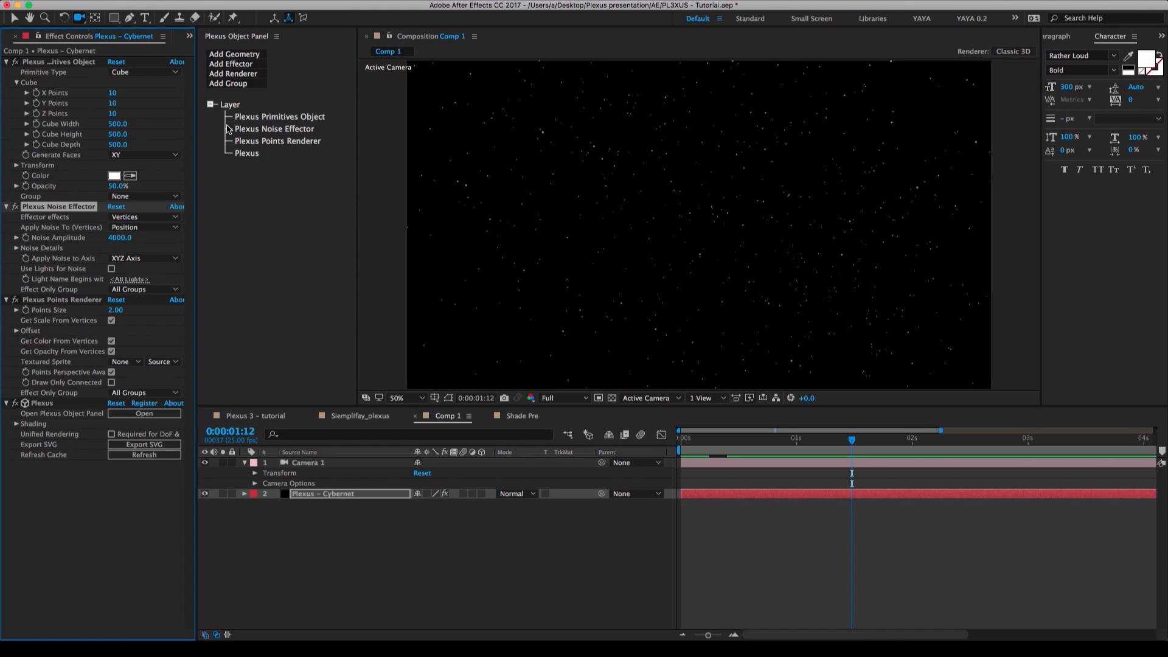
Add a Lines renderer to the Plexus – Cybernet layer and set its Maximum Distance to about 251.
{"action": "left_click", "coordinate": [237, 75]}
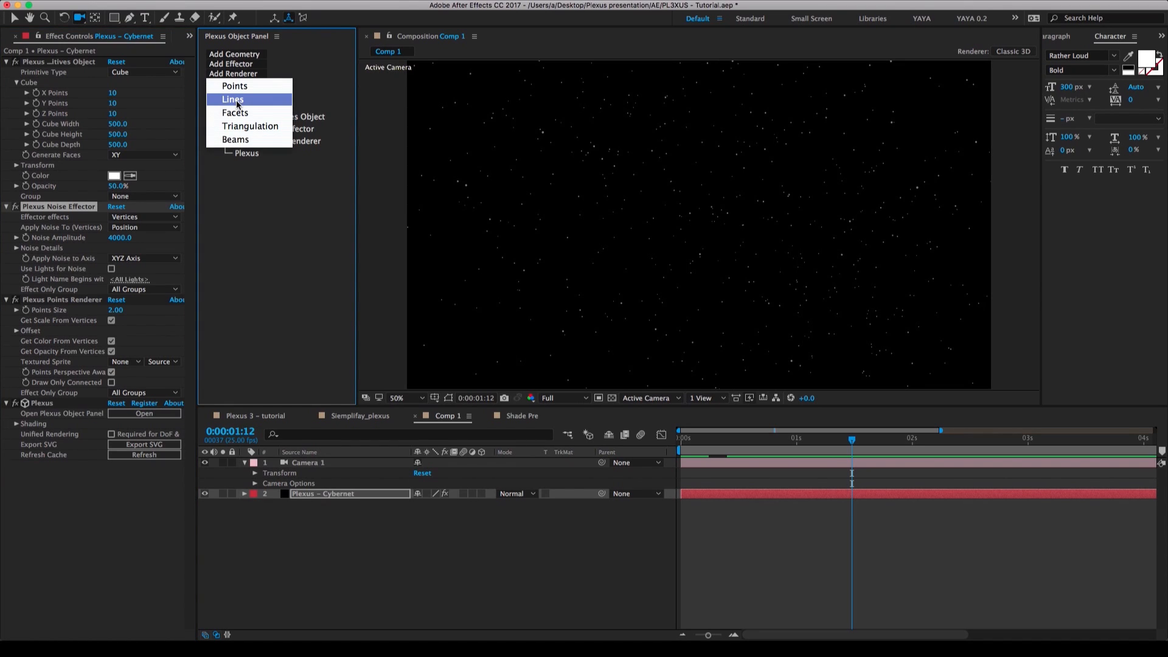
{"action": "left_click", "coordinate": [237, 101]}
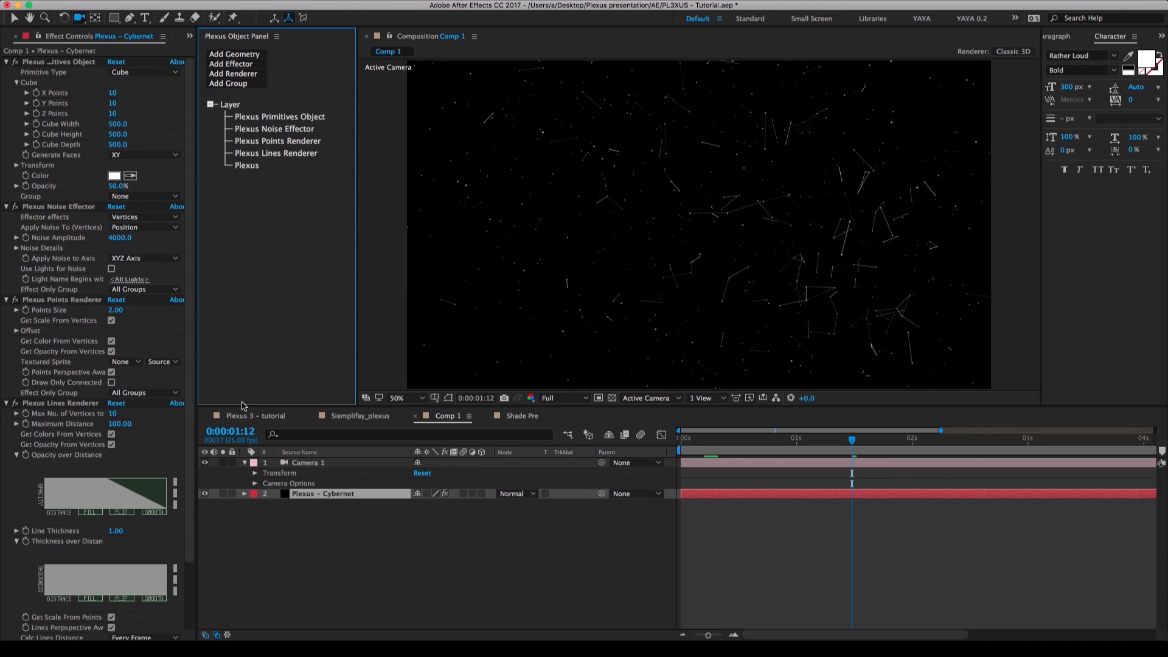
{"action": "left_click_drag", "start_coordinate": [119, 424], "coordinate": [257, 423]}
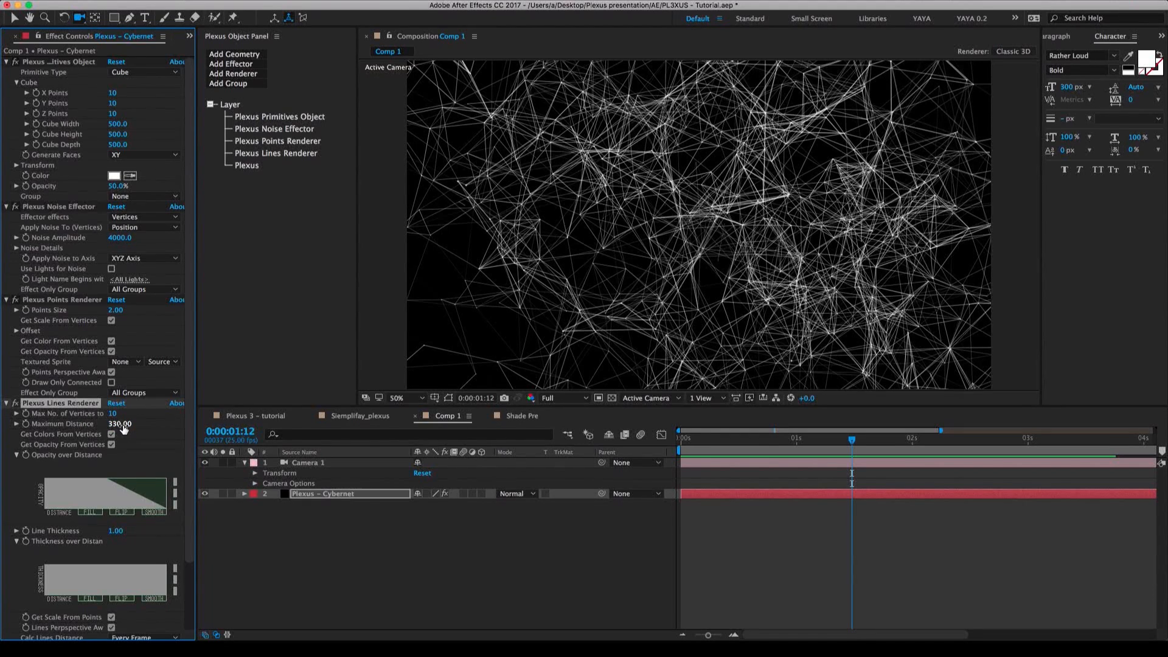
{"action": "mouse_move", "coordinate": [121, 424]}
{"action": "left_mouse_down"}
{"action": "mouse_move", "coordinate": [72, 425]}
{"action": "mouse_move", "coordinate": [101, 424]}
{"action": "left_mouse_up"}
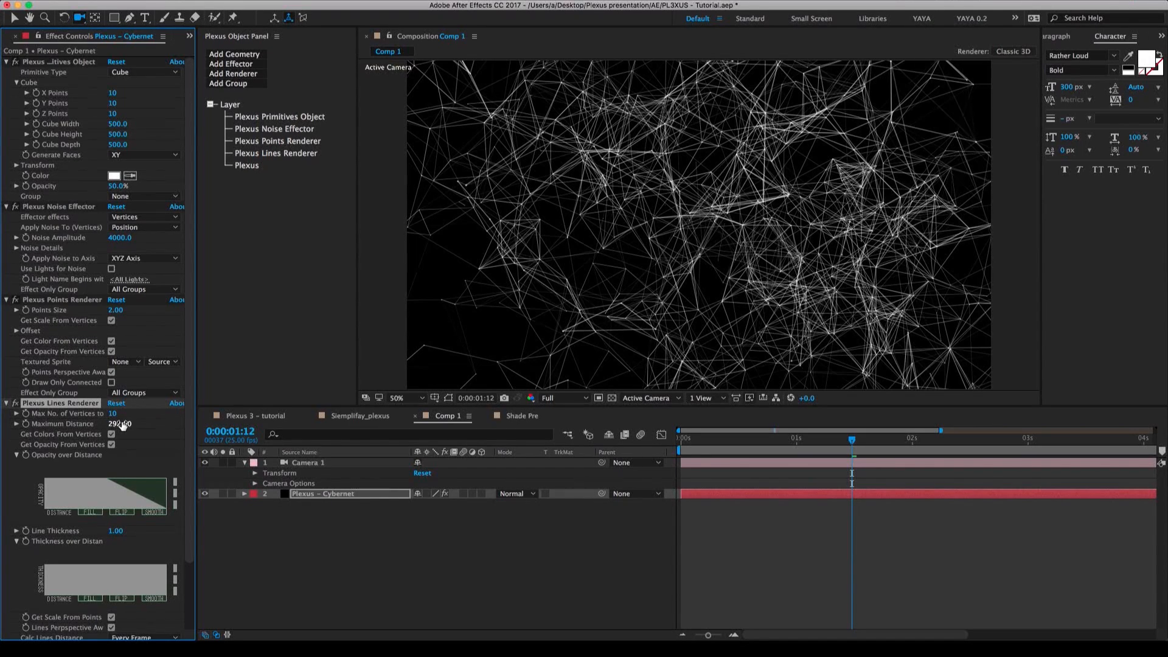
{"action": "left_click_drag", "start_coordinate": [115, 424], "coordinate": [107, 424]}
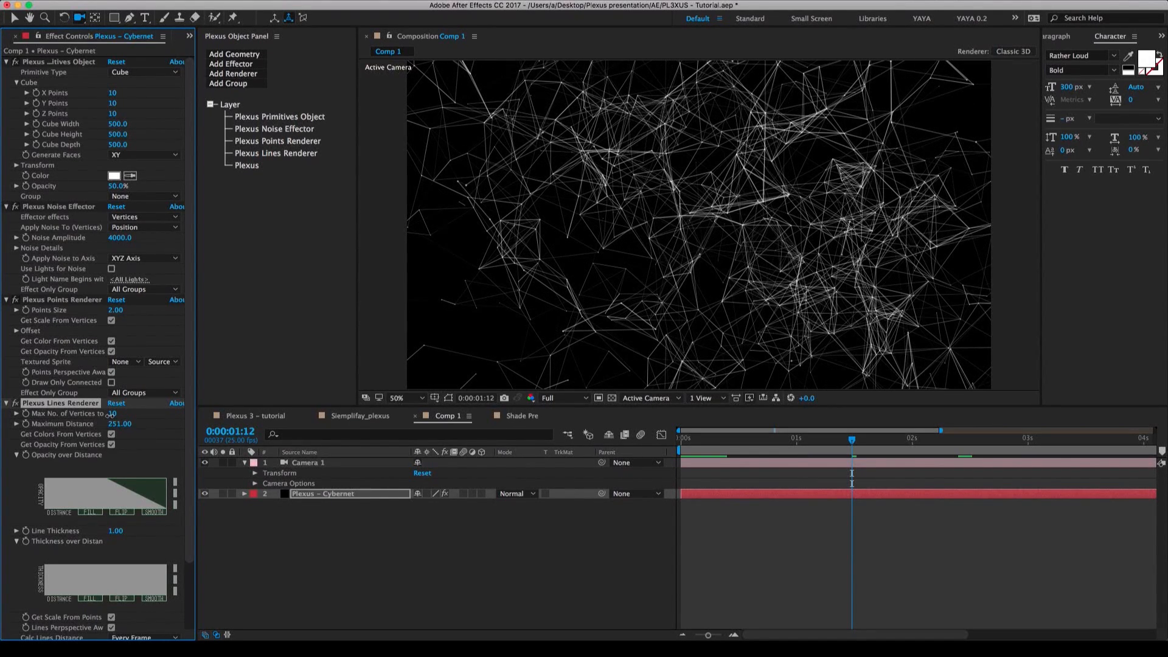
Limit the Lines renderer's Max No. of Vertices to 3 and set its Maximum Distance to about 198.
{"action": "left_click_drag", "start_coordinate": [107, 415], "coordinate": [75, 417]}
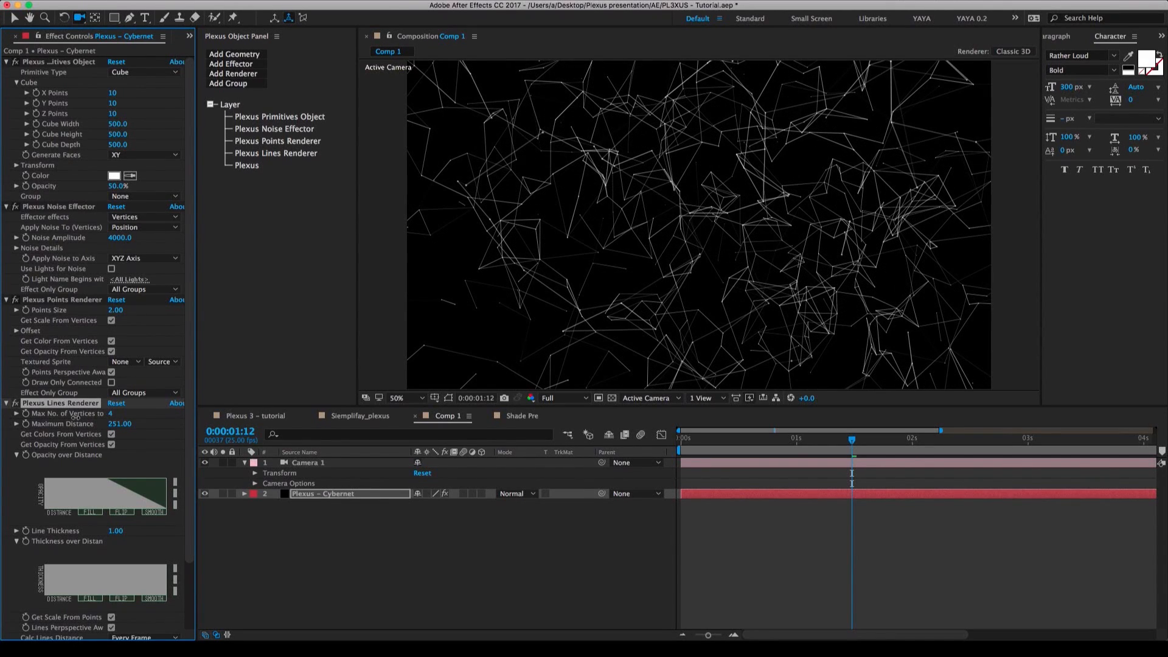
{"action": "left_click", "coordinate": [111, 414]}
{"action": "type", "text": "3"}
{"action": "key", "text": "Return"}
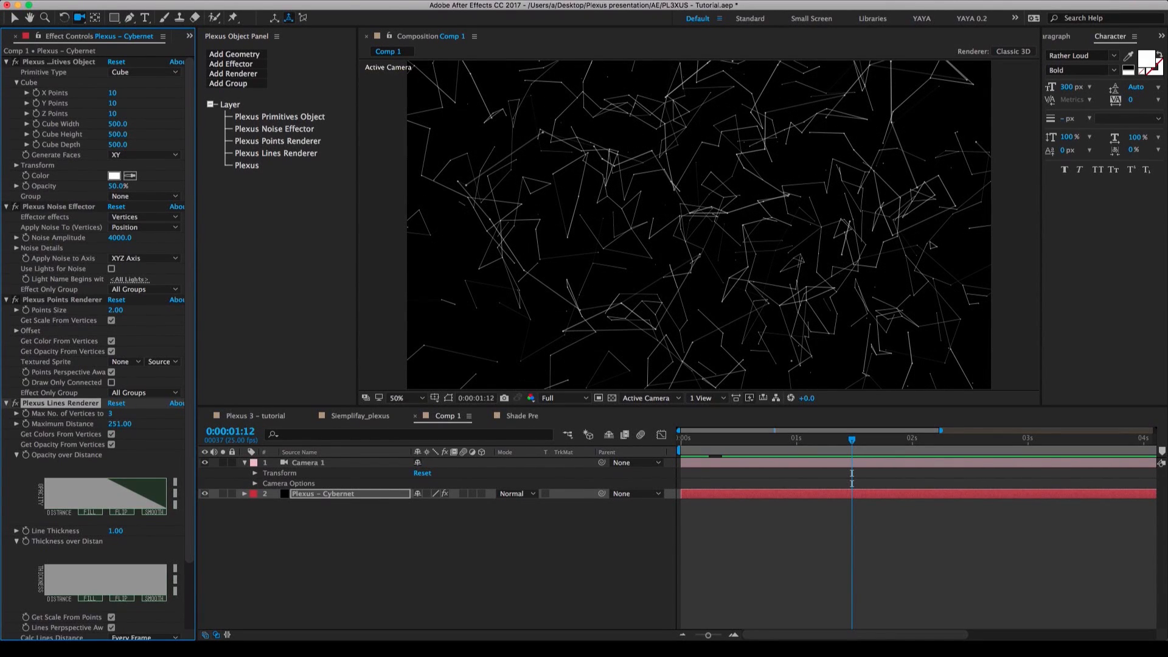
{"action": "left_click_drag", "start_coordinate": [125, 424], "coordinate": [98, 425]}
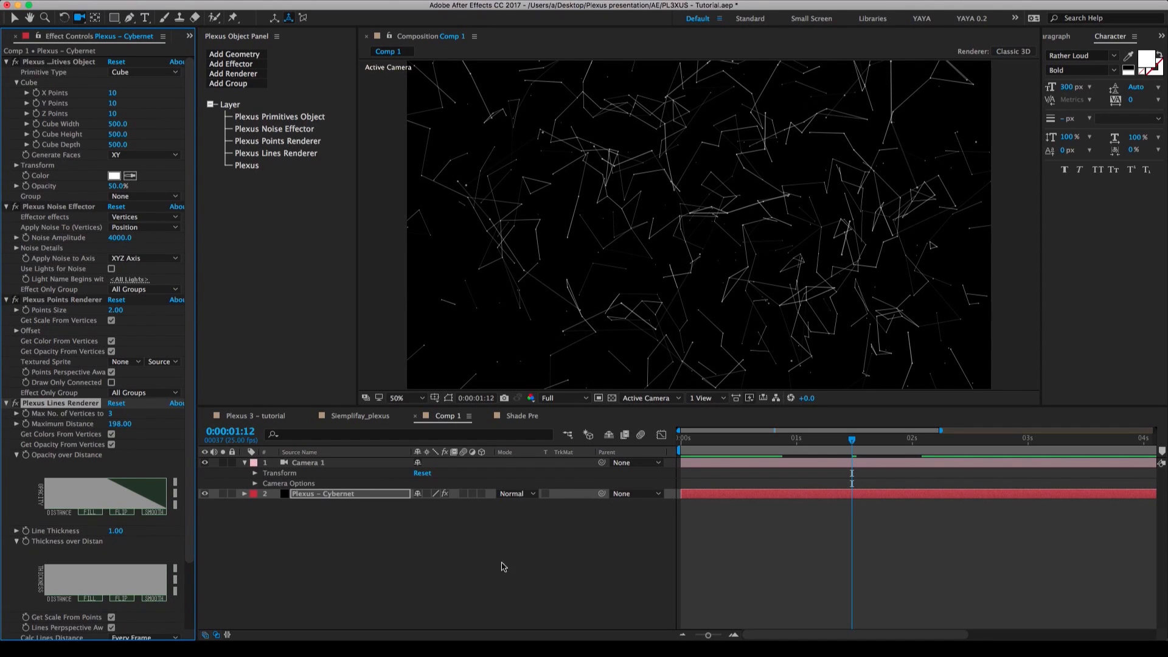
Add a second Noise effector to Plexus – Cybernet, apply it to Scale, and raise its Noise Amplitude to about 423.
{"action": "left_click", "coordinate": [514, 581]}
{"action": "mouse_move", "coordinate": [693, 257]}
{"action": "left_mouse_down"}
{"action": "mouse_move", "coordinate": [735, 274]}
{"action": "mouse_move", "coordinate": [717, 287]}
{"action": "mouse_move", "coordinate": [649, 285]}
{"action": "mouse_move", "coordinate": [739, 279]}
{"action": "mouse_move", "coordinate": [684, 253]}
{"action": "mouse_move", "coordinate": [702, 247]}
{"action": "mouse_move", "coordinate": [675, 203]}
{"action": "mouse_move", "coordinate": [667, 227]}
{"action": "mouse_move", "coordinate": [701, 260]}
{"action": "left_mouse_up"}
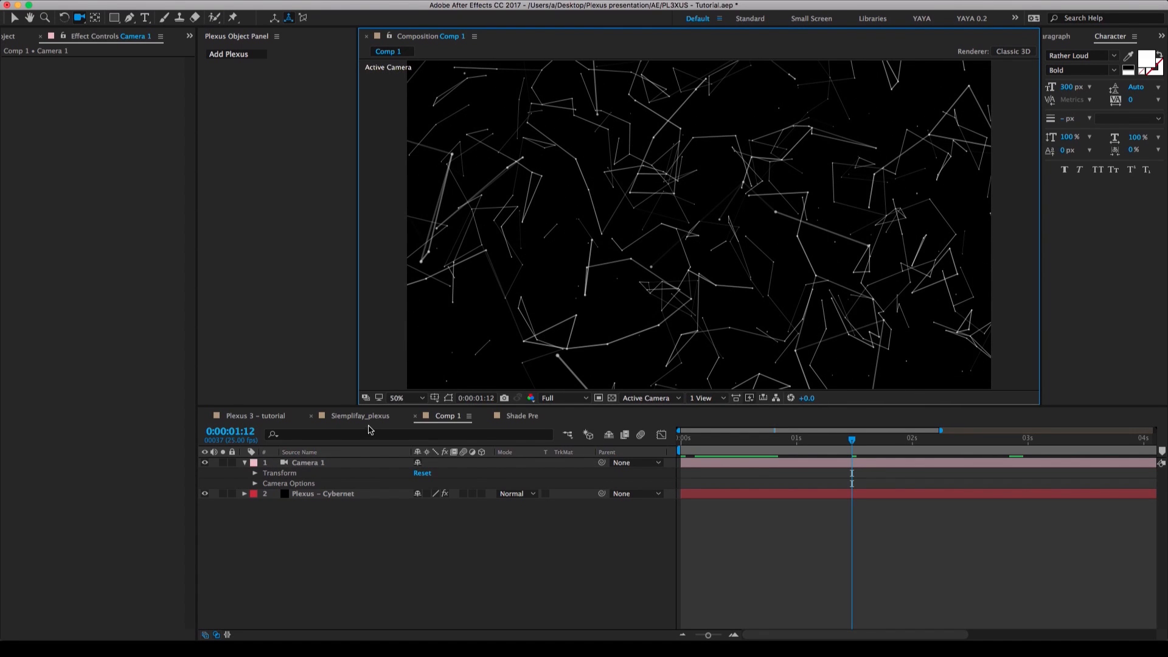
{"action": "left_click", "coordinate": [342, 492]}
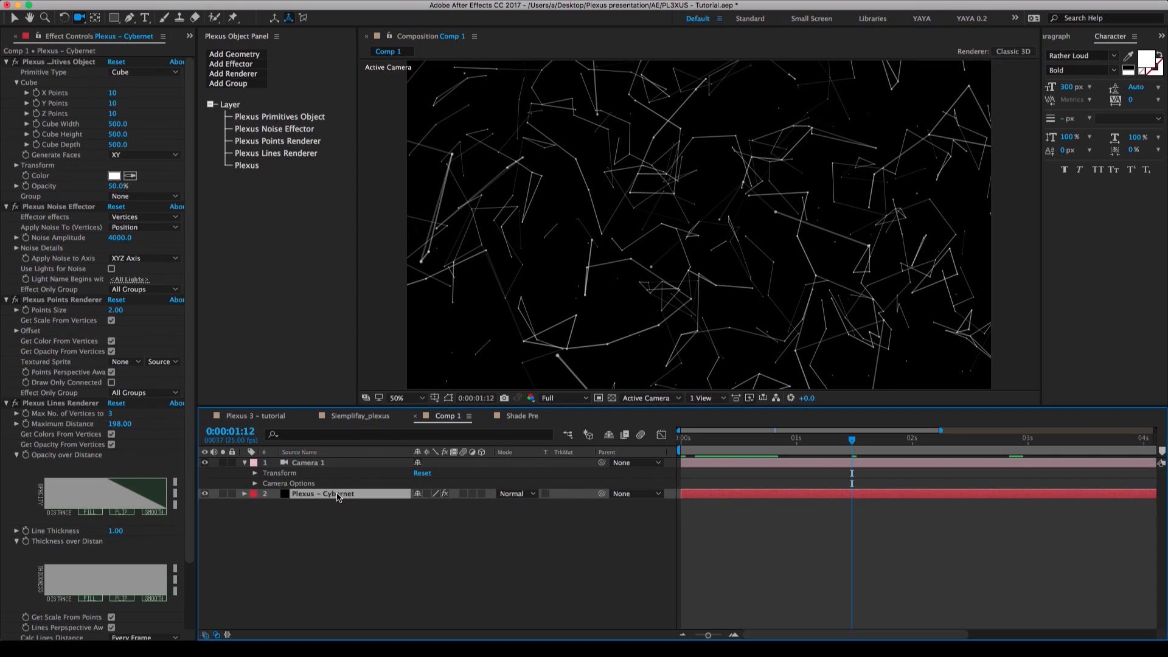
{"action": "left_click", "coordinate": [243, 66]}
{"action": "left_click", "coordinate": [244, 76]}
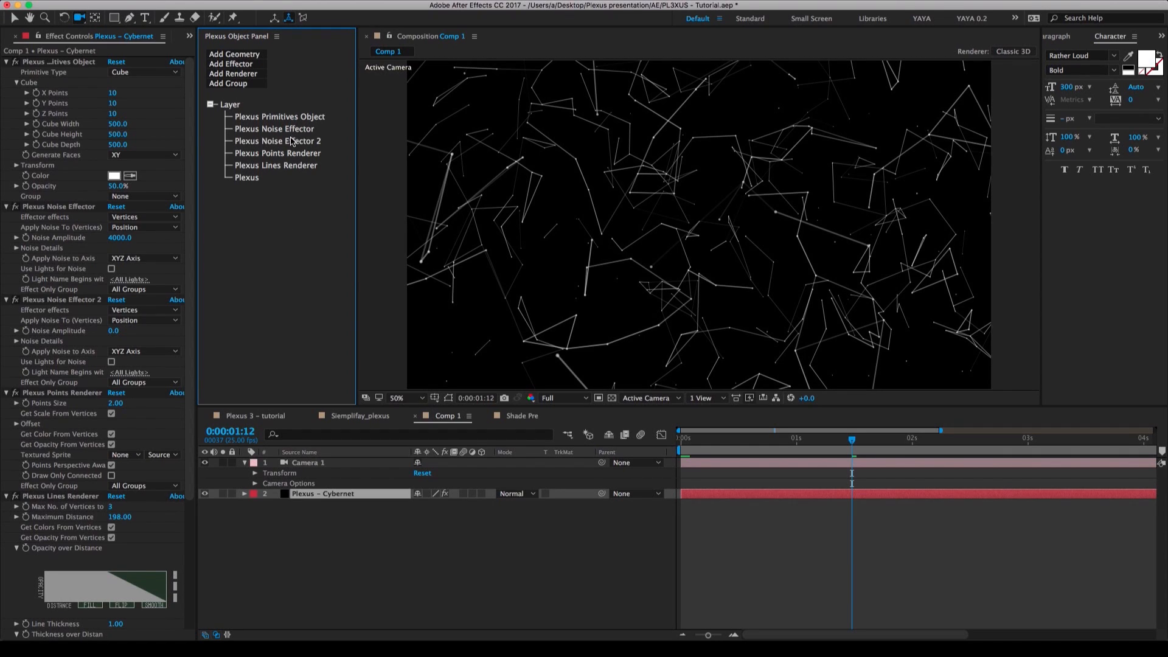
{"action": "left_click", "coordinate": [292, 141]}
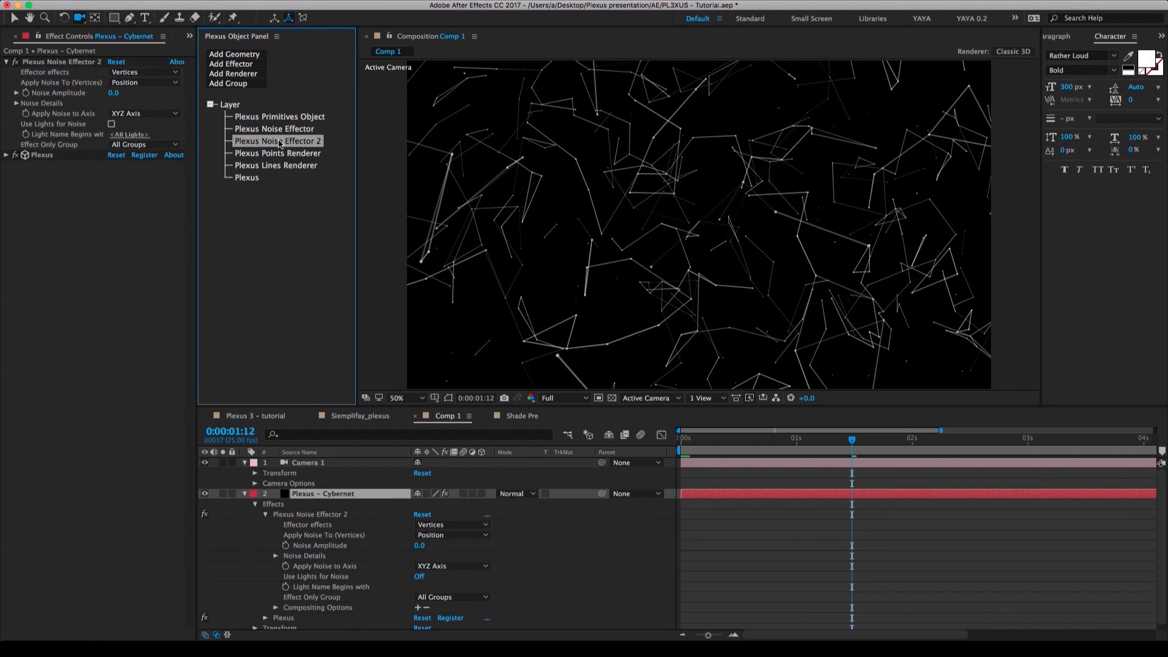
{"action": "left_click", "coordinate": [119, 83]}
{"action": "left_click", "coordinate": [131, 107]}
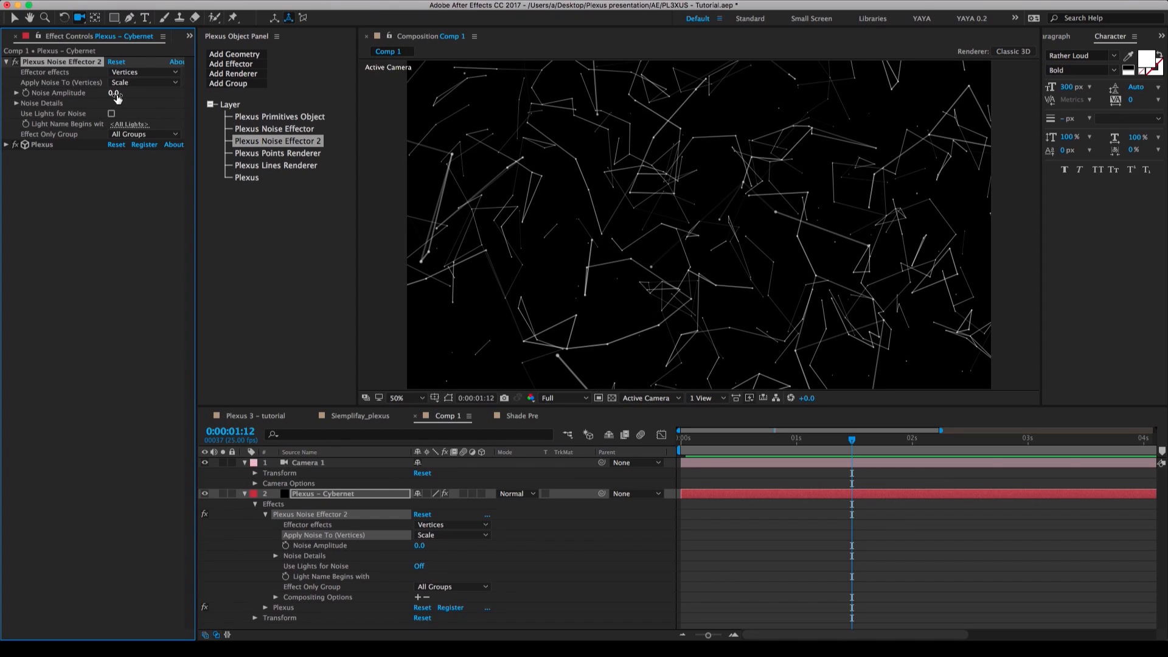
{"action": "left_click_drag", "start_coordinate": [118, 97], "coordinate": [335, 106]}
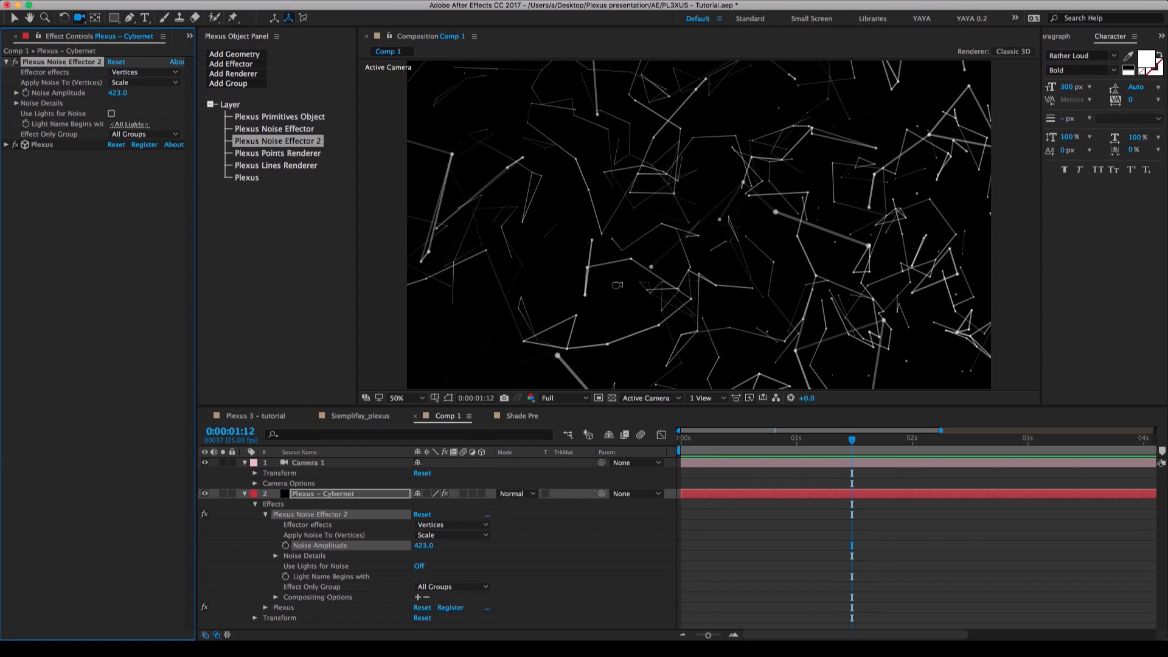
Add a third Noise effector to the Plexus – Cybernet layer and apply its noise to Color.
{"action": "left_click", "coordinate": [253, 67]}
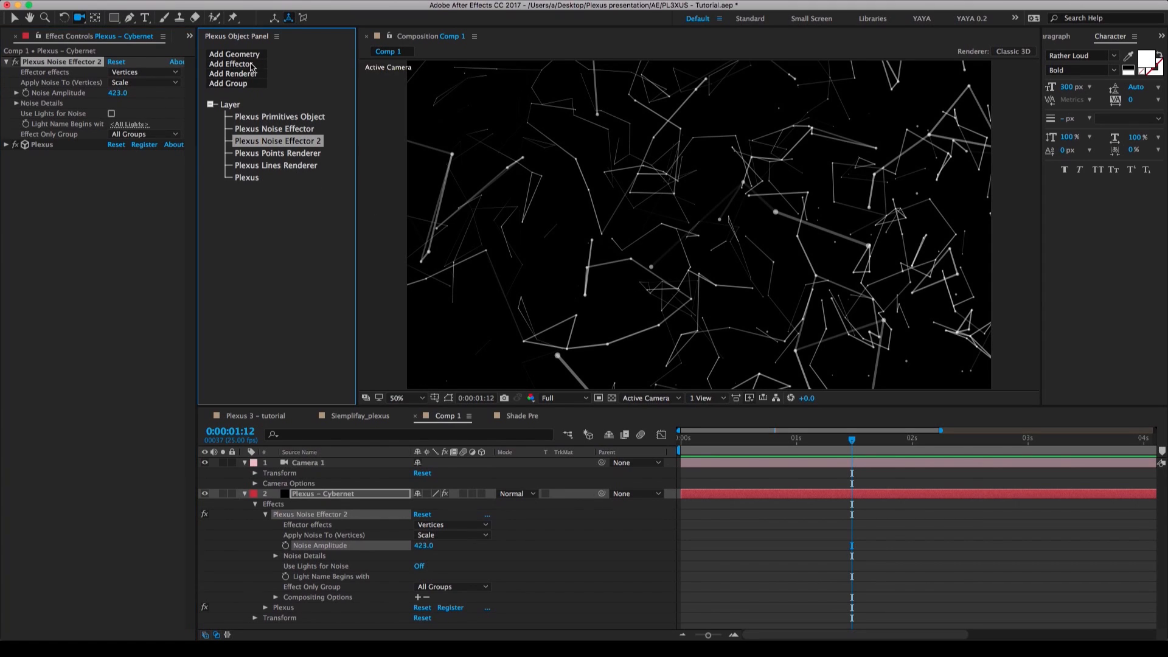
{"action": "left_click", "coordinate": [248, 77]}
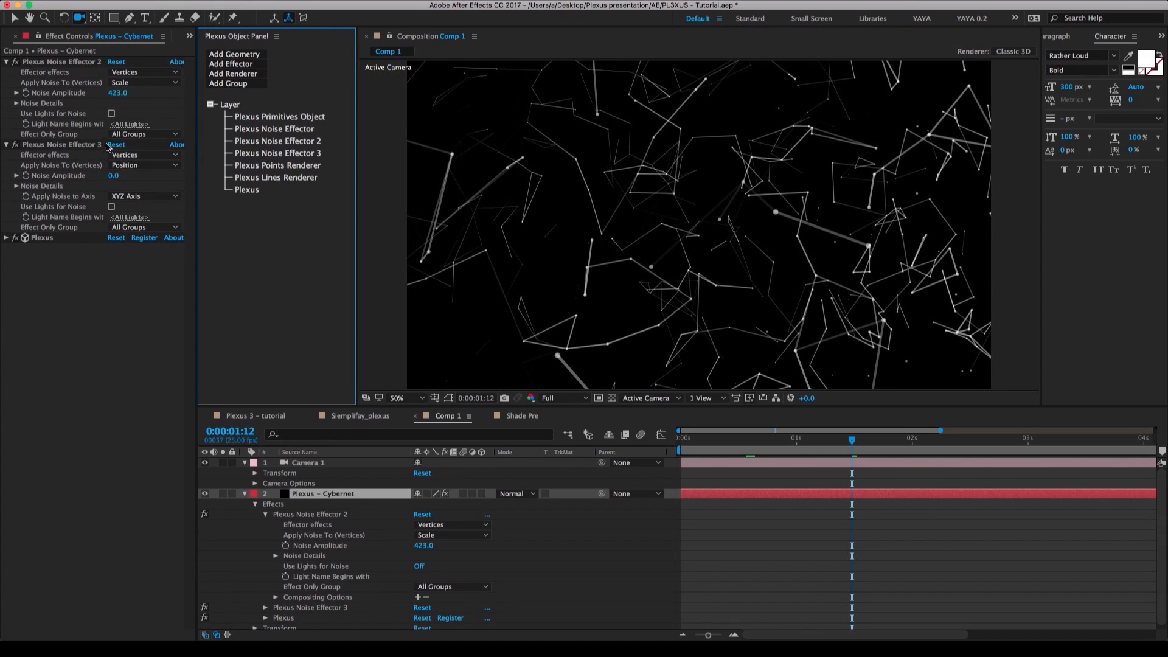
{"action": "left_click", "coordinate": [146, 166]}
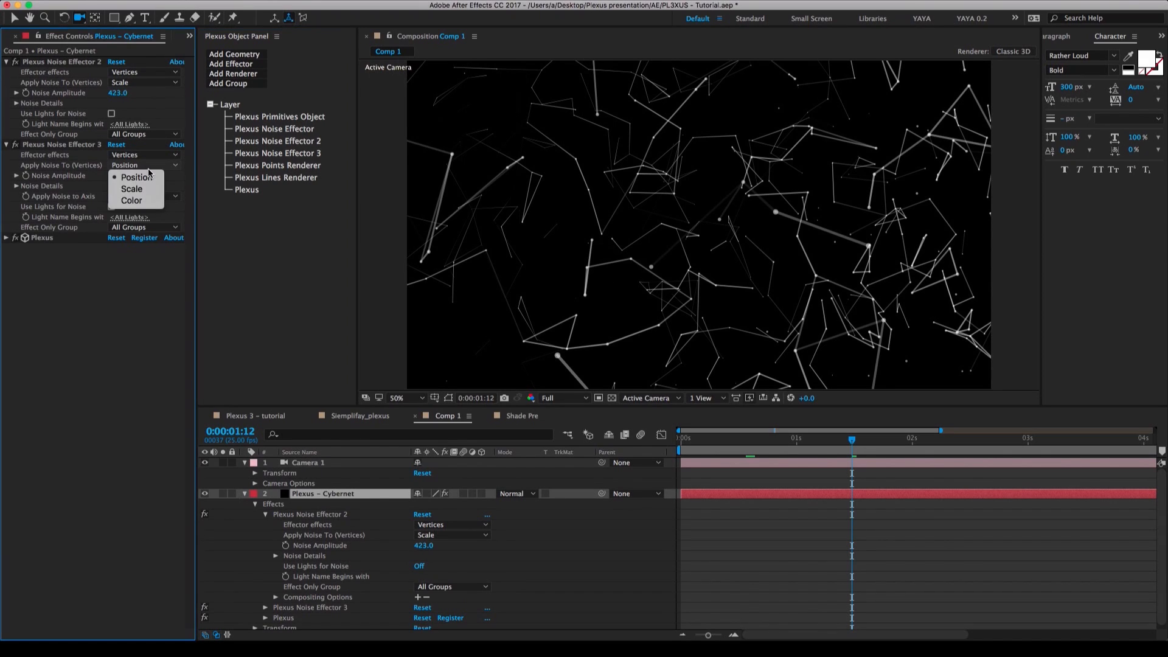
{"action": "left_click", "coordinate": [141, 202]}
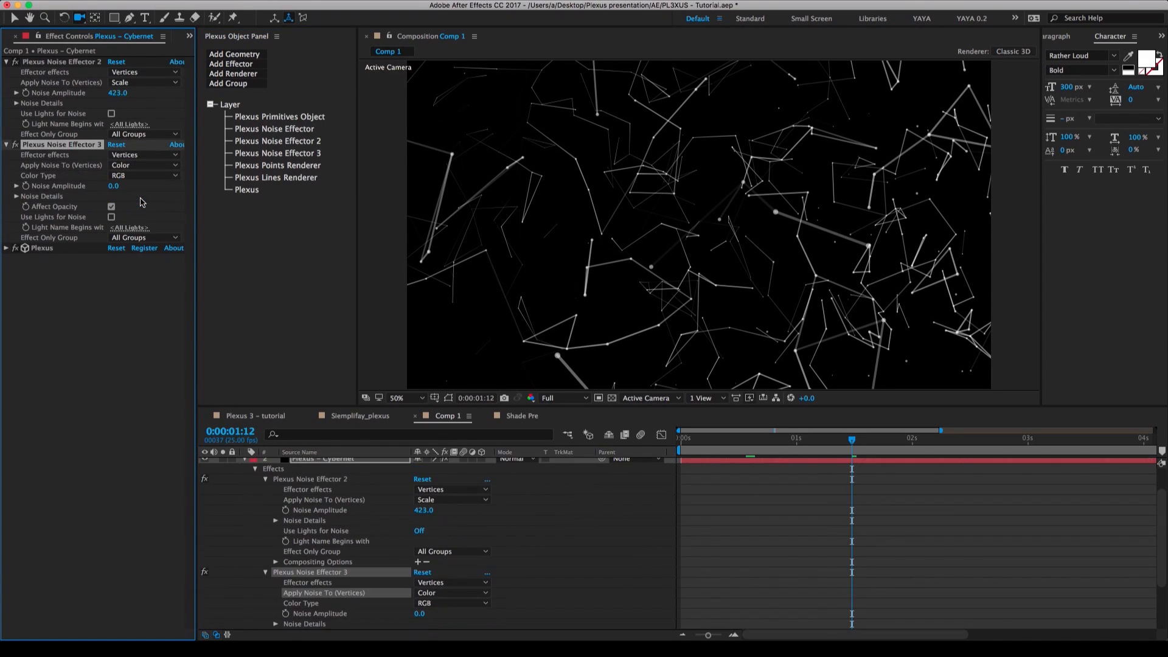
Set the color of the Plexus Primitives Object to light blue 8FC3F1.
{"action": "left_click", "coordinate": [263, 118]}
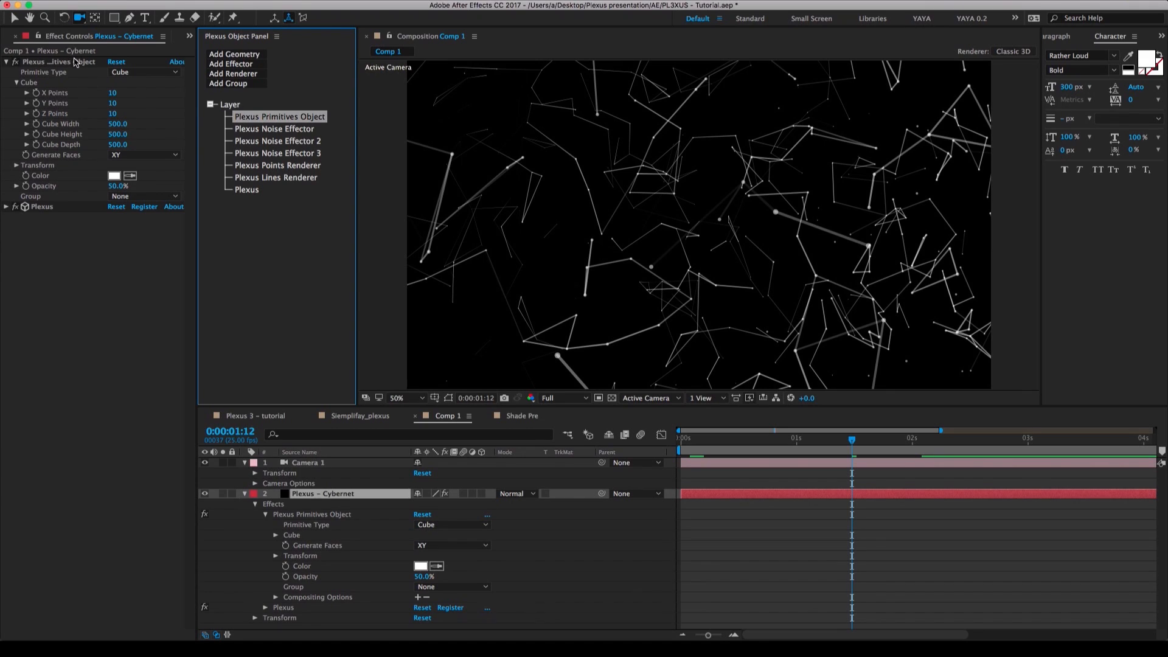
{"action": "left_click", "coordinate": [114, 175]}
{"action": "left_click_drag", "start_coordinate": [521, 342], "coordinate": [521, 332]}
{"action": "left_click_drag", "start_coordinate": [421, 279], "coordinate": [414, 275]}
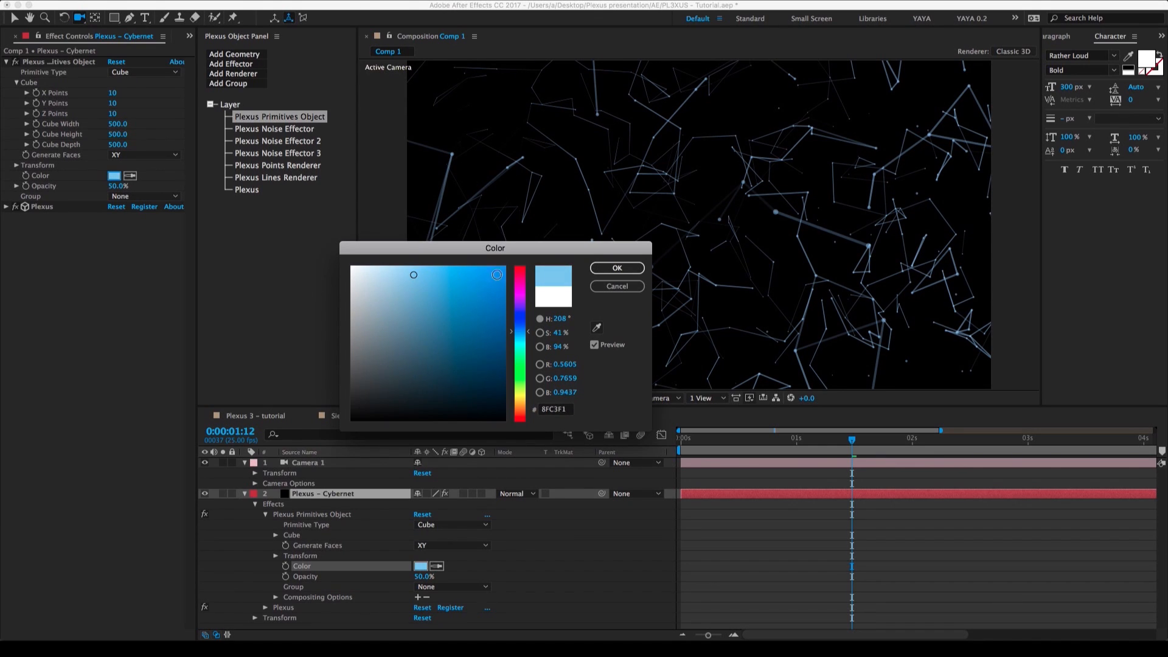
{"action": "left_click", "coordinate": [617, 268]}
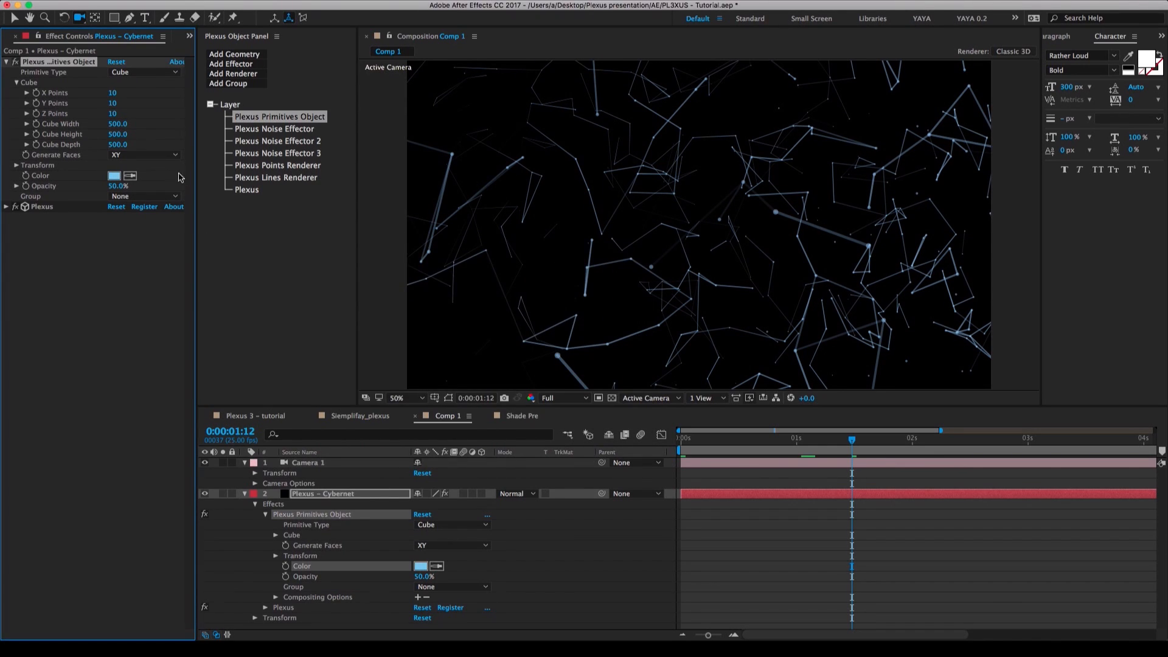
Try a much stronger color noise on the third Noise effector with Color Type RGB, and set its Noise Amplitude to 100.
{"action": "left_click", "coordinate": [300, 155]}
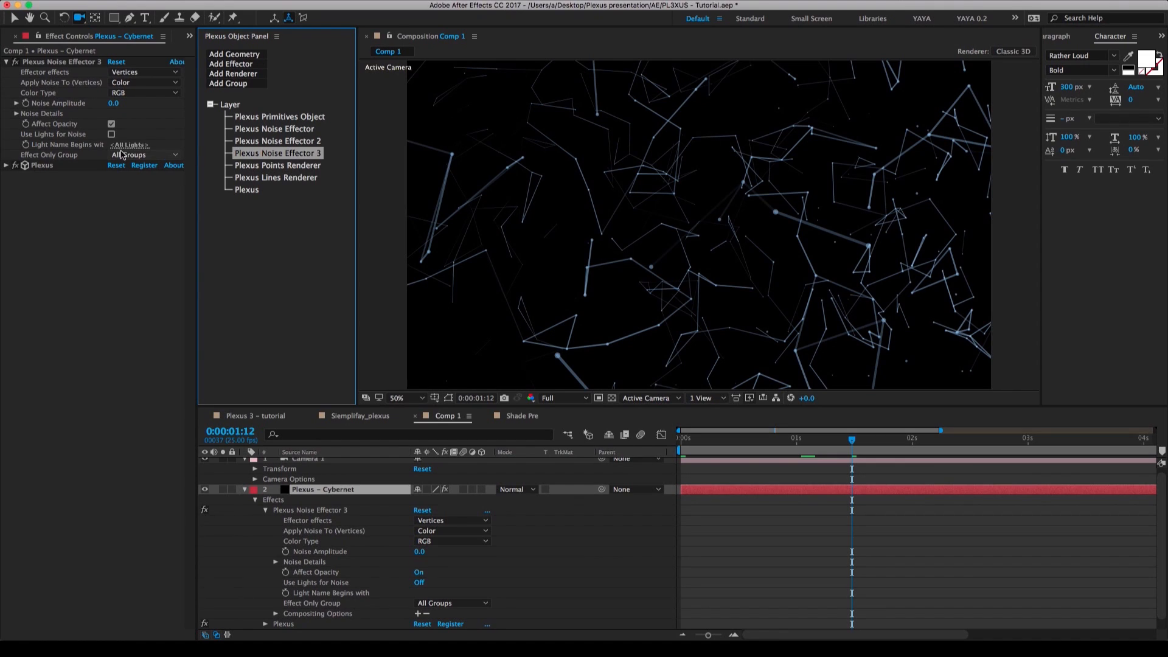
{"action": "left_click", "coordinate": [125, 95]}
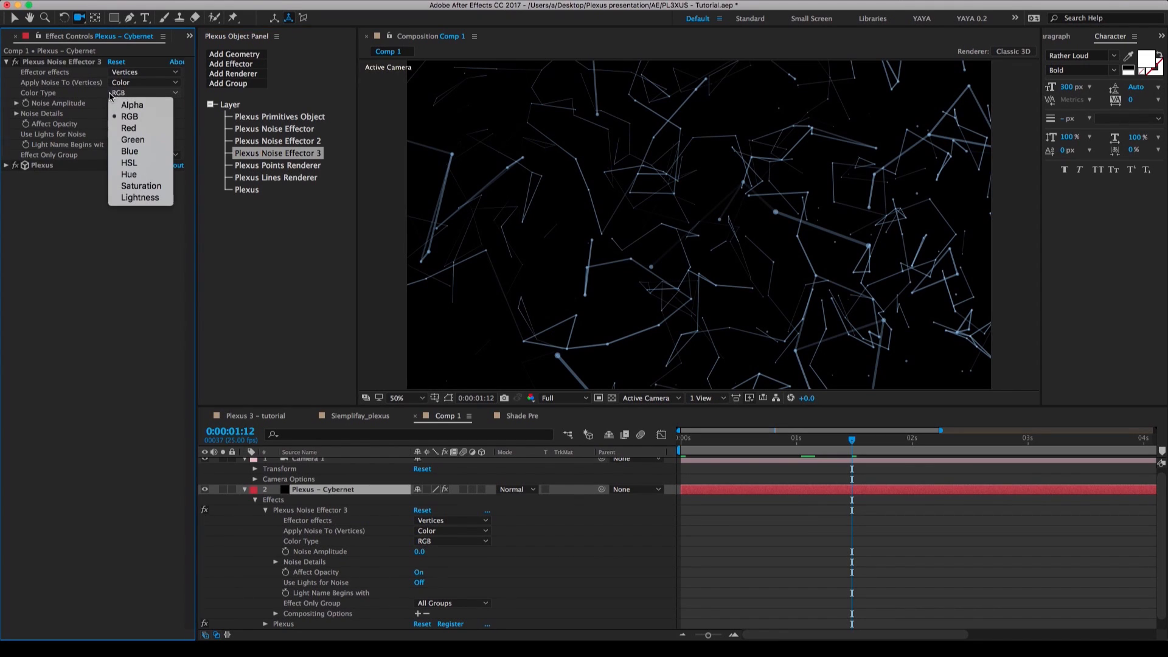
{"action": "left_click", "coordinate": [113, 104]}
{"action": "left_click_drag", "start_coordinate": [114, 104], "coordinate": [618, 139]}
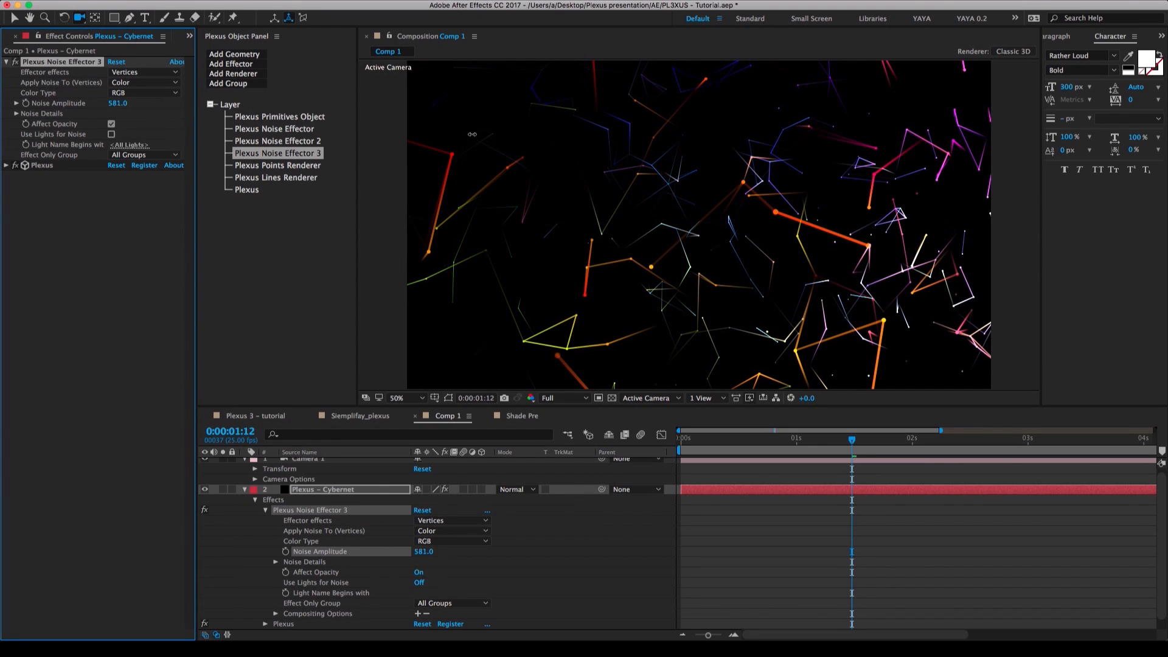
{"action": "left_click_drag", "start_coordinate": [472, 134], "coordinate": [141, 105]}
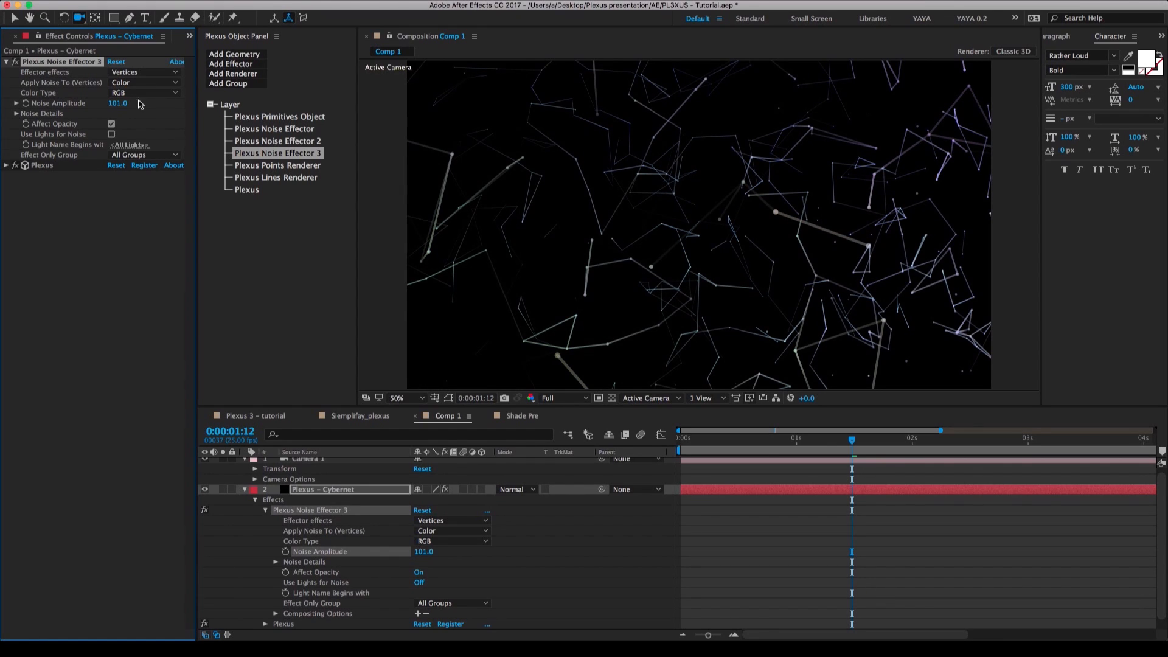
{"action": "left_click", "coordinate": [120, 103]}
{"action": "type", "text": "100"}
{"action": "key", "text": "Return"}
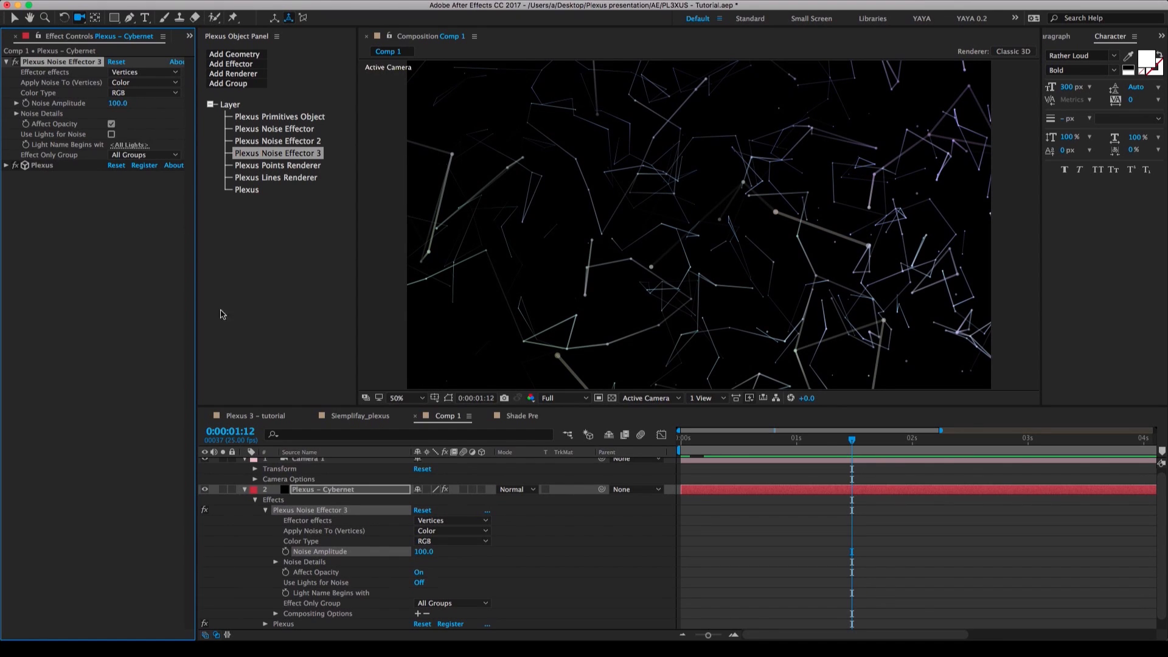
Copy the Plexus – Cybernet layer into the Plexus 3 – tutorial composition and place it directly above the Shade Pre layer.
{"action": "left_click", "coordinate": [245, 490]}
{"action": "left_click", "coordinate": [245, 464]}
{"action": "left_click", "coordinate": [307, 517]}
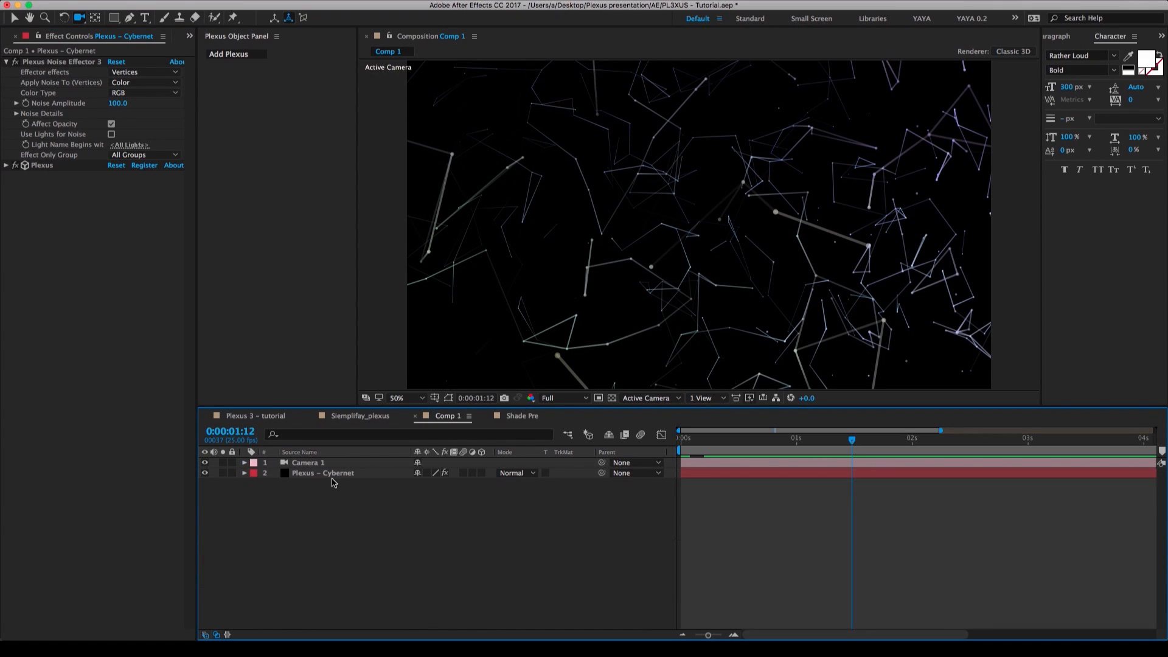
{"action": "left_click", "coordinate": [335, 478]}
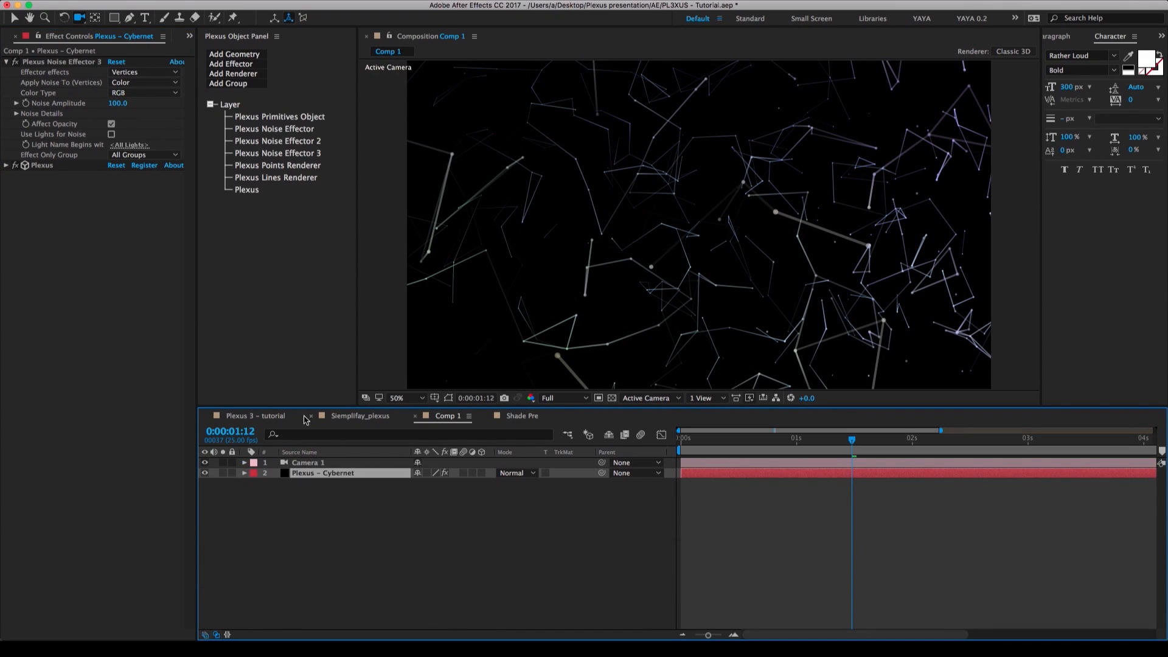
{"action": "left_click", "coordinate": [275, 419]}
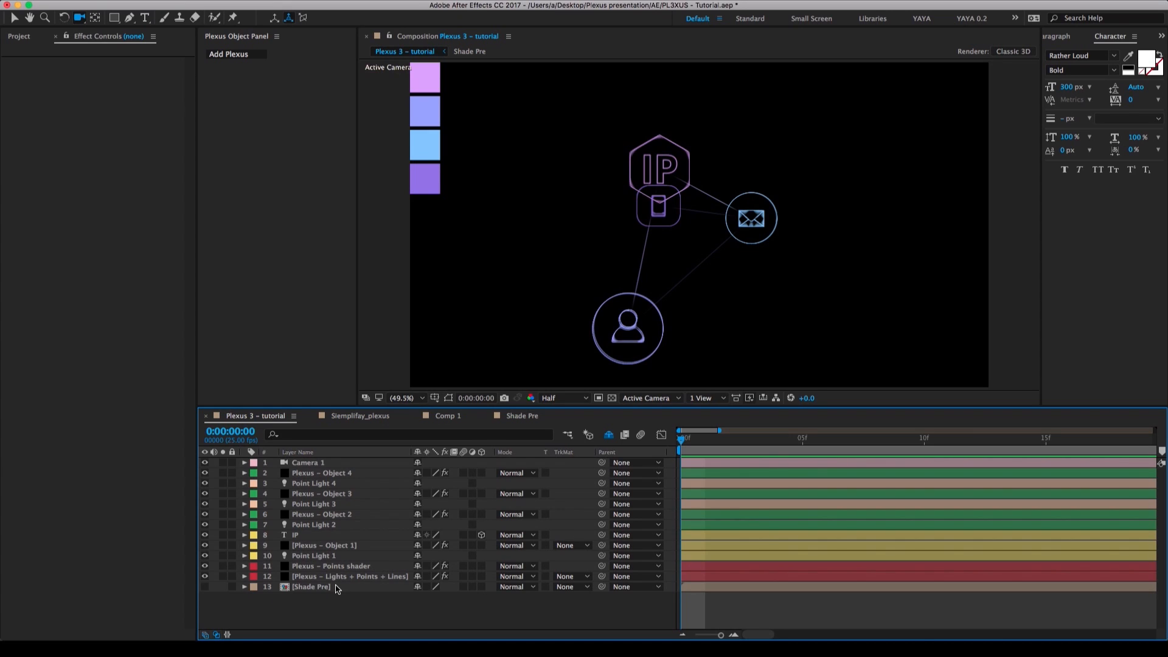
{"action": "key", "text": "super+v"}
{"action": "left_click_drag", "start_coordinate": [319, 465], "coordinate": [320, 592]}
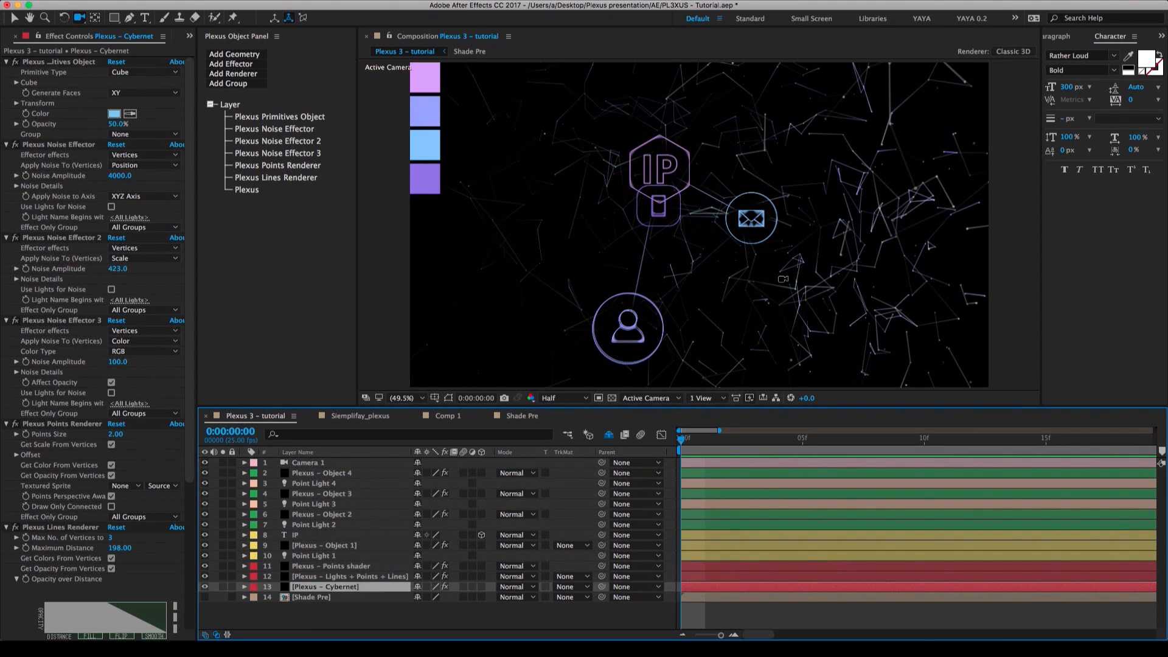
Orbit around the combined scene and add a Transform effector to the Plexus – Cybernet layer.
{"action": "left_click_drag", "start_coordinate": [752, 309], "coordinate": [781, 302]}
{"action": "left_click_drag", "start_coordinate": [795, 258], "coordinate": [848, 294]}
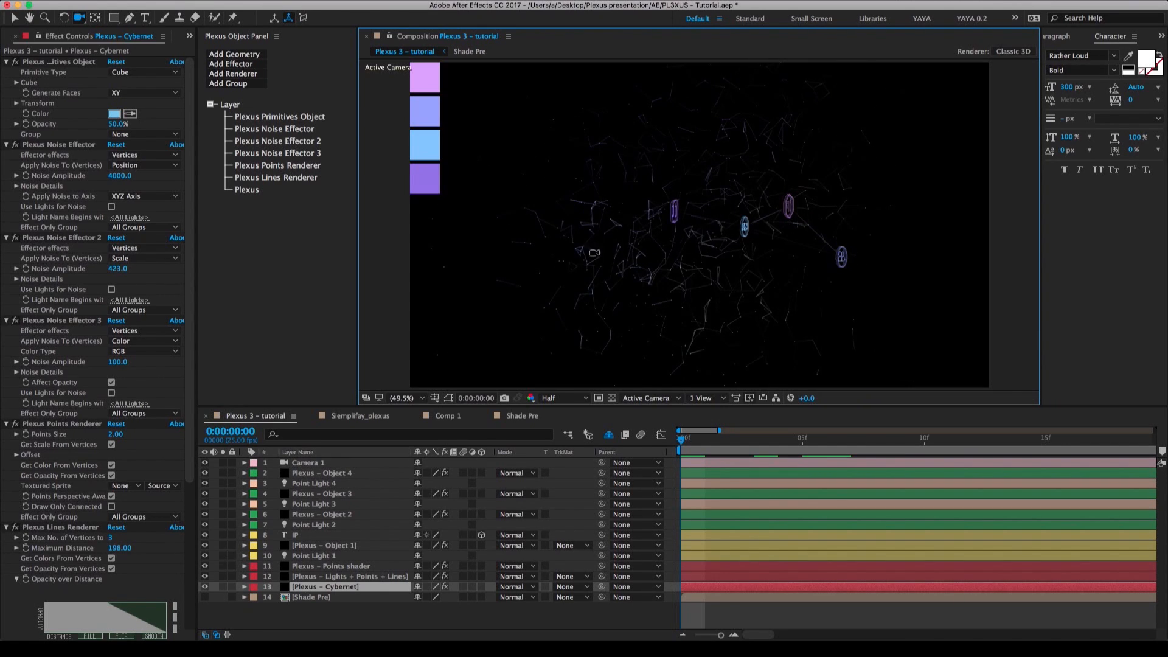
{"action": "left_click", "coordinate": [345, 588]}
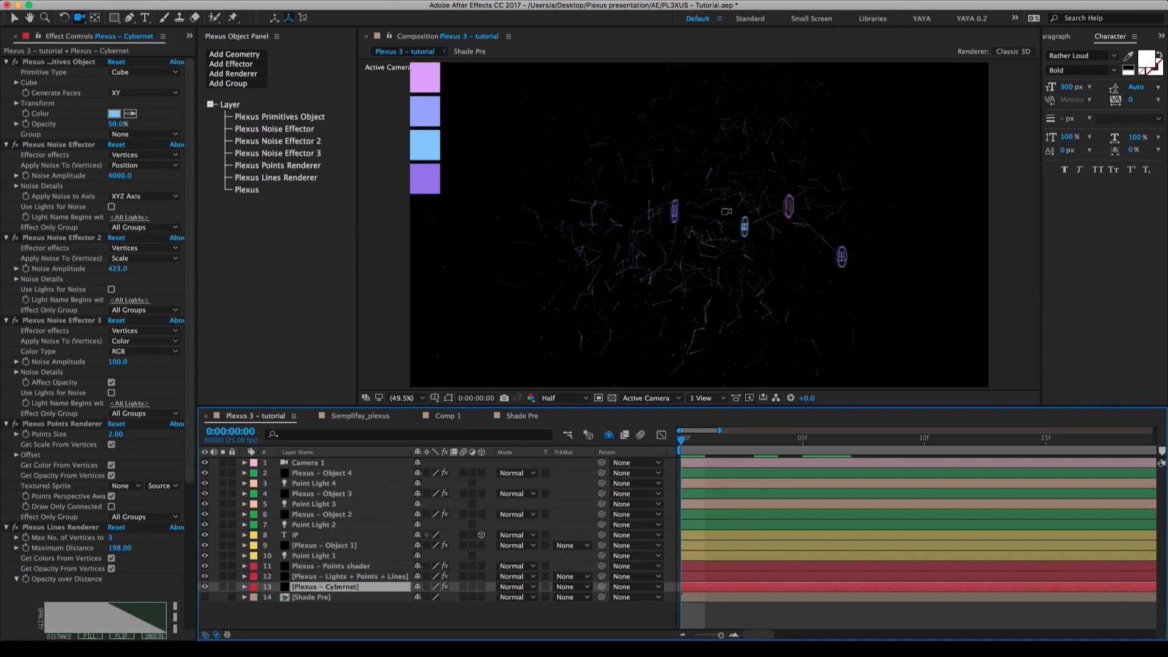
{"action": "left_click", "coordinate": [247, 67]}
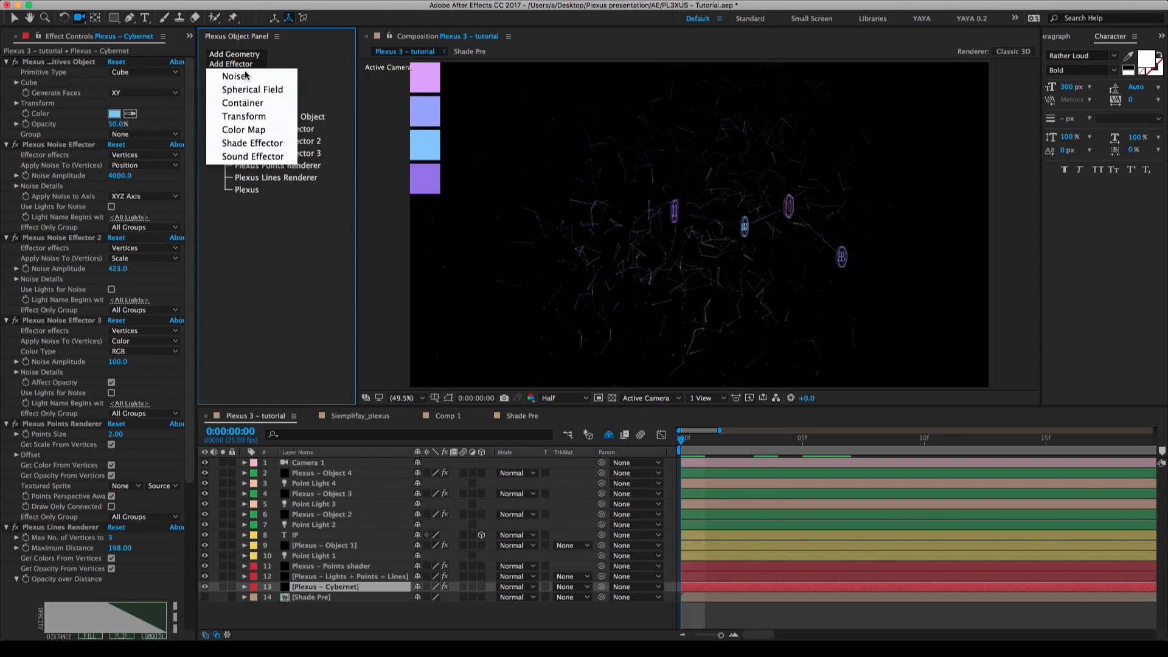
{"action": "left_click", "coordinate": [253, 120]}
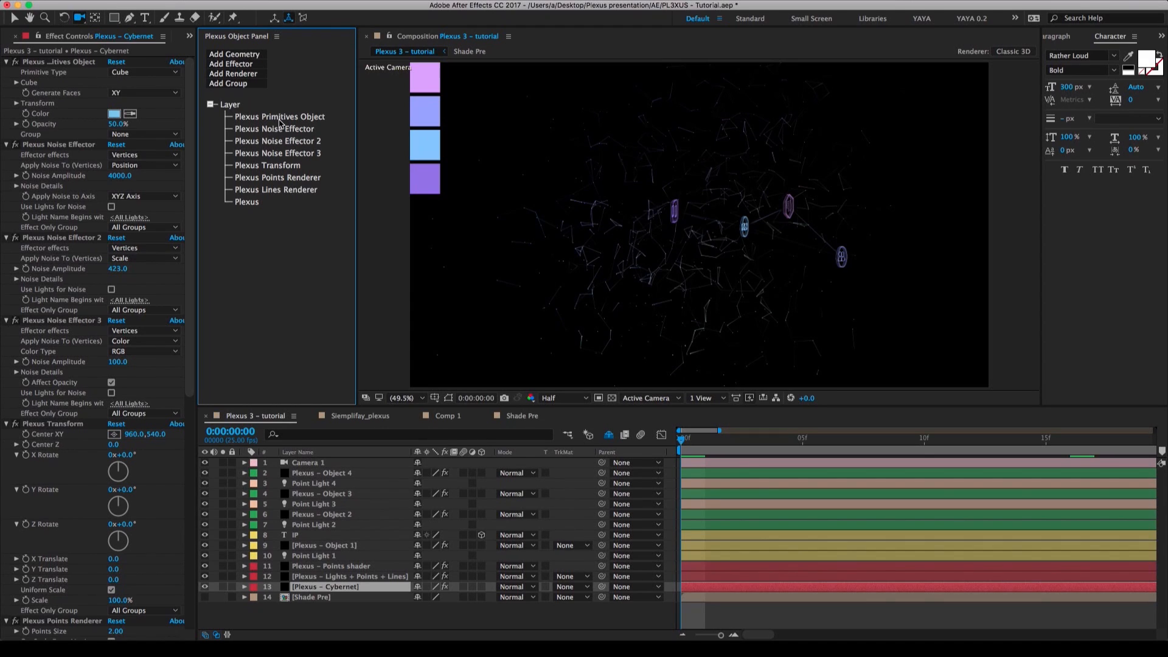
Set the Z Translate of the Plexus – Cybernet layer's Transform effector to -79.
{"action": "left_click", "coordinate": [272, 168]}
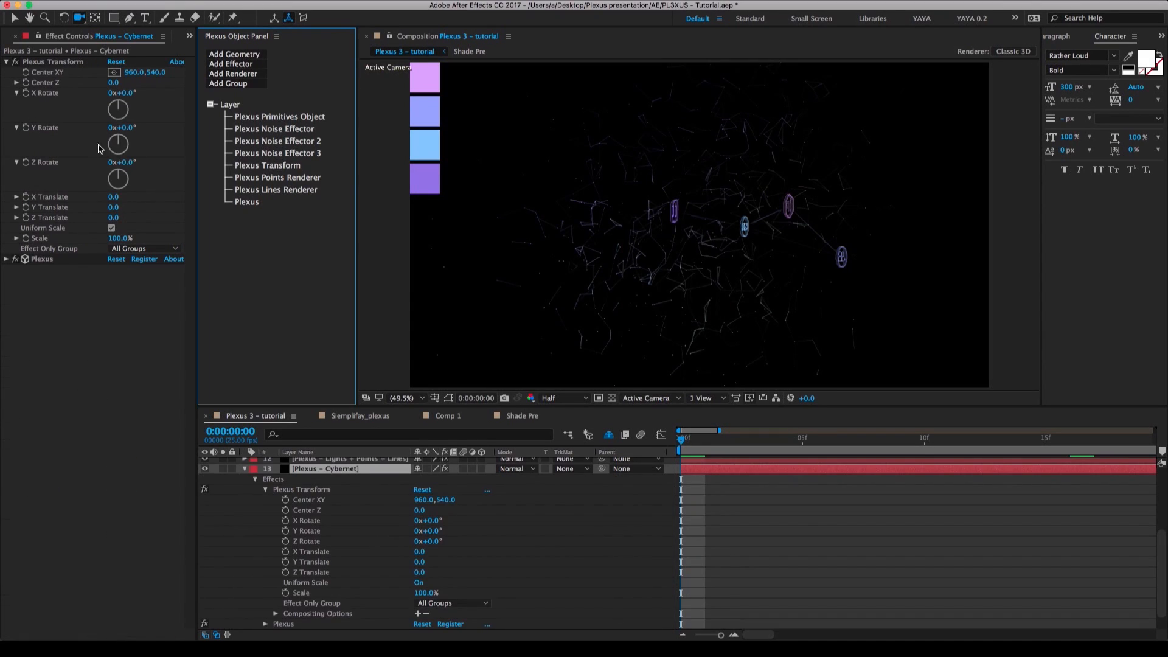
{"action": "left_click_drag", "start_coordinate": [115, 219], "coordinate": [85, 217]}
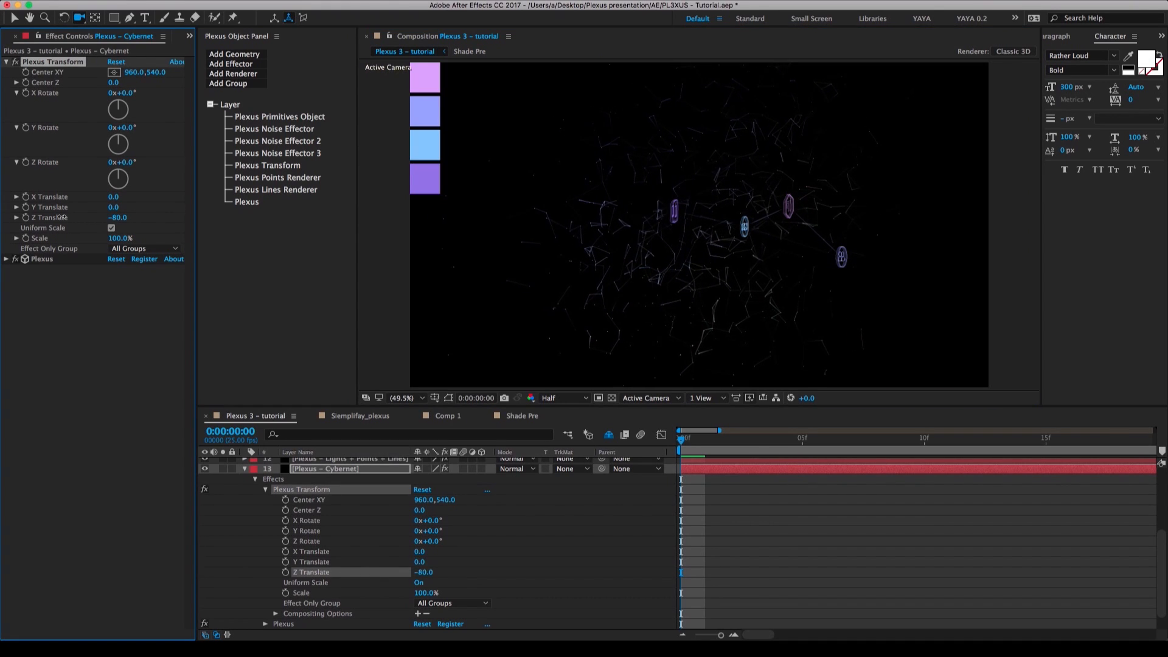
{"action": "scroll", "coordinate": [294, 521], "scroll_direction": "up", "scroll_amount": 3}
{"action": "scroll", "coordinate": [294, 521], "scroll_direction": "up", "scroll_amount": 5}
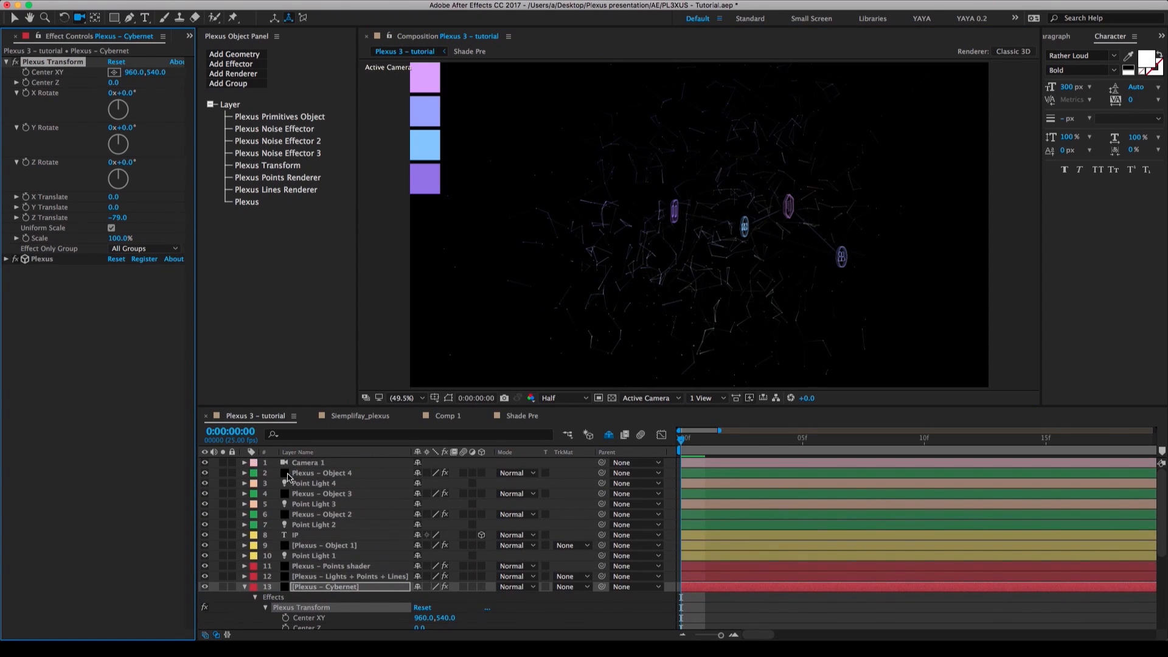
Use the four-view layout to set the Cybernet Transform effector's X Translate to -470, and return to a single view.
{"action": "left_click", "coordinate": [244, 462]}
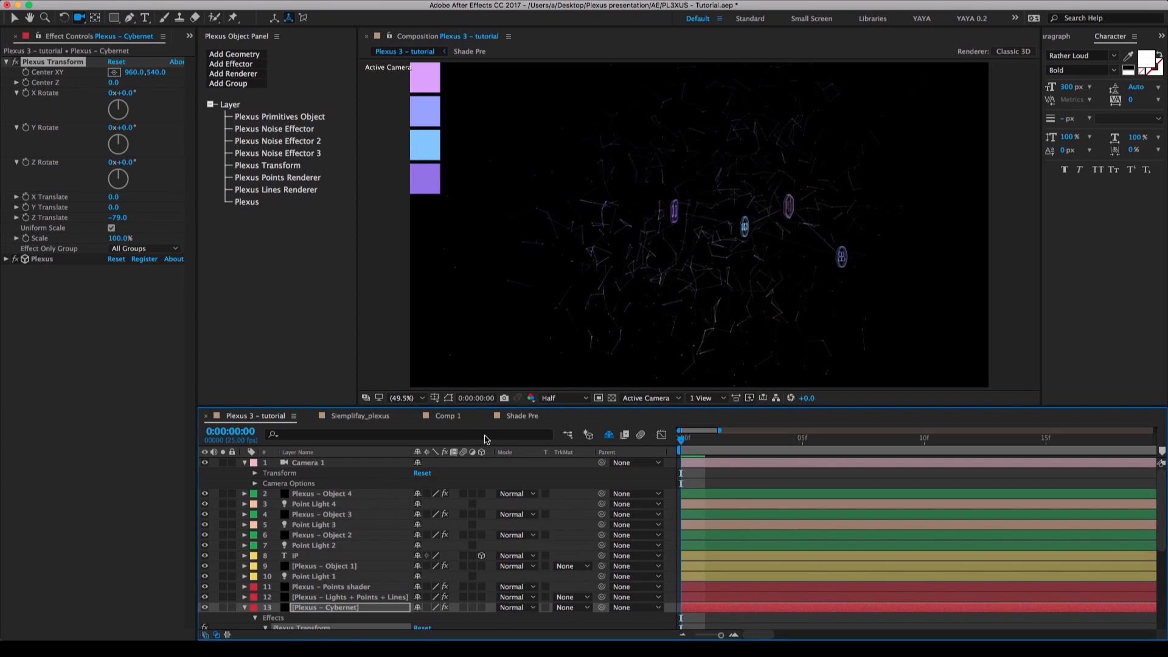
{"action": "left_click", "coordinate": [705, 399]}
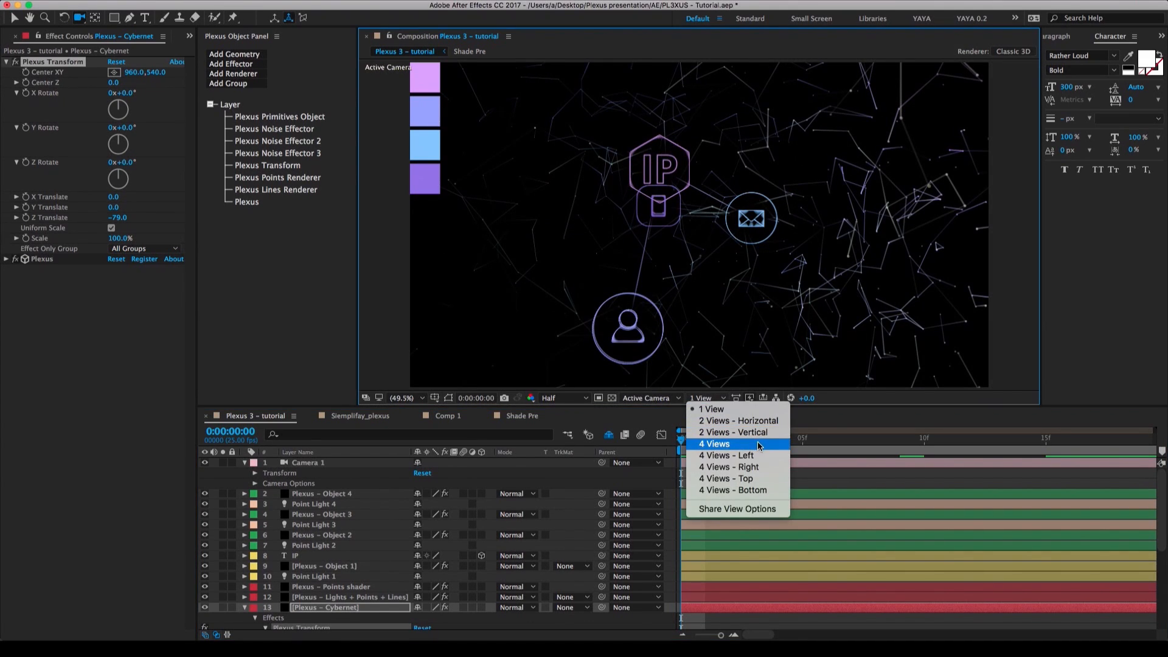
{"action": "left_click", "coordinate": [761, 444]}
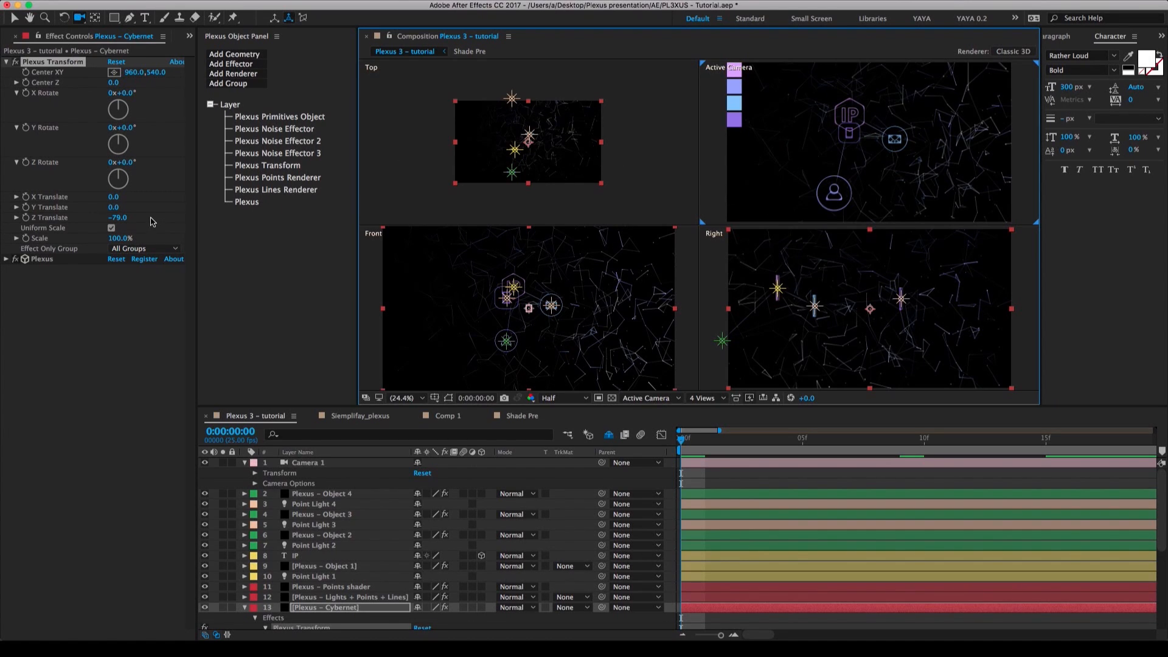
{"action": "left_click_drag", "start_coordinate": [114, 208], "coordinate": [87, 200]}
{"action": "key", "text": "super+z"}
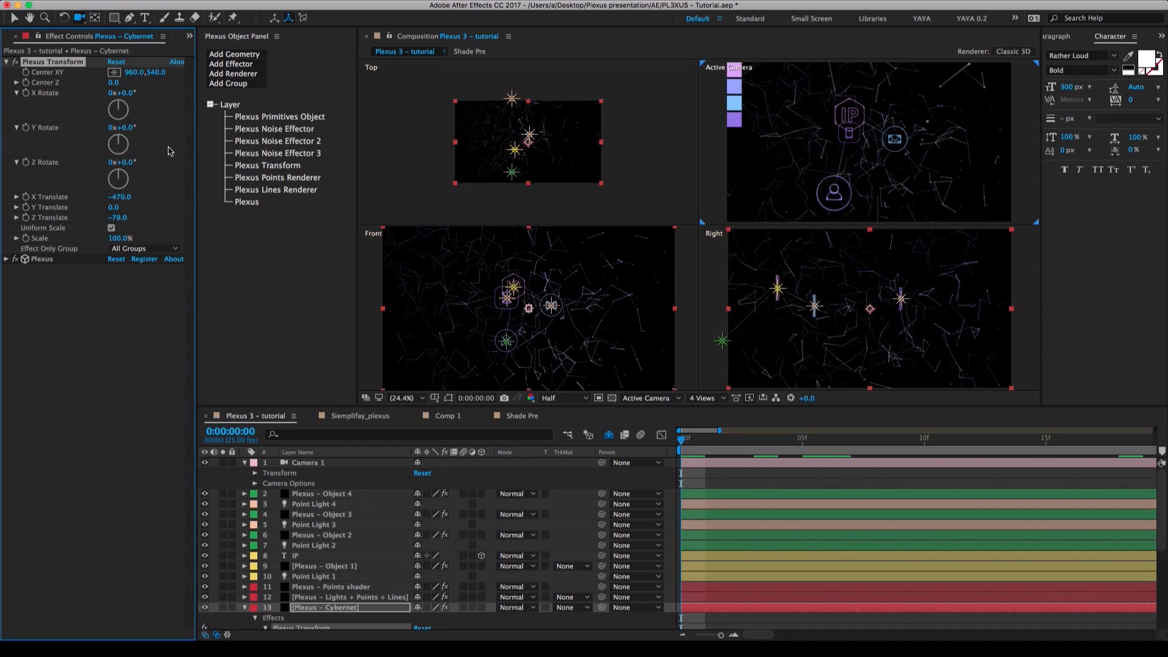
{"action": "left_click", "coordinate": [706, 398]}
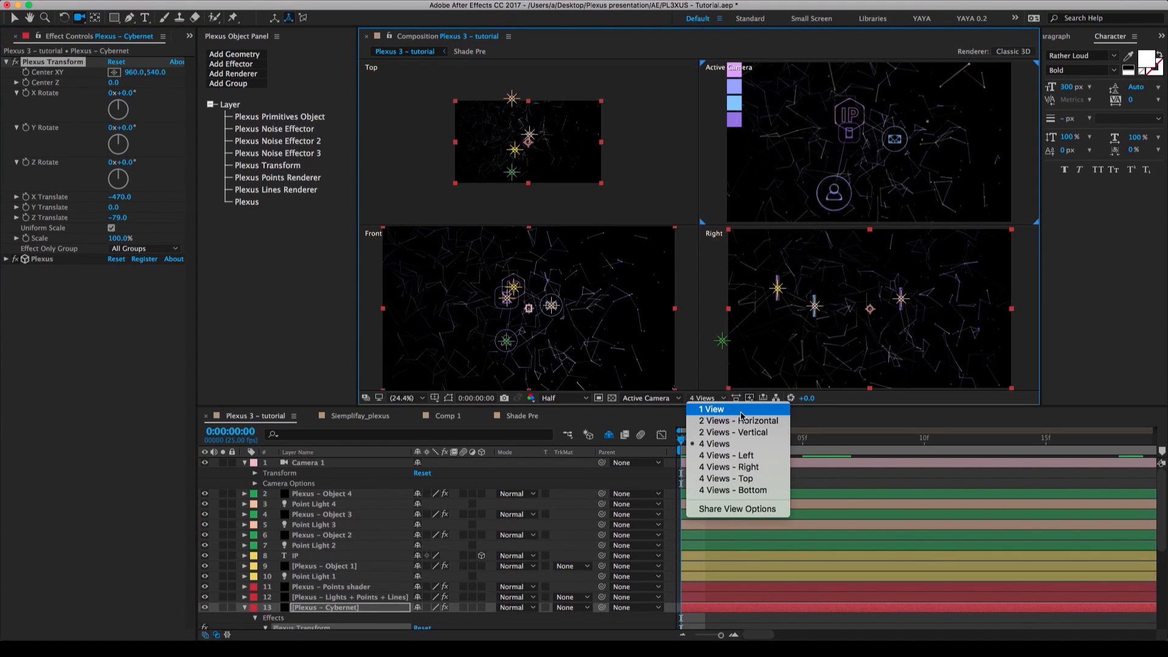
{"action": "left_click", "coordinate": [740, 410]}
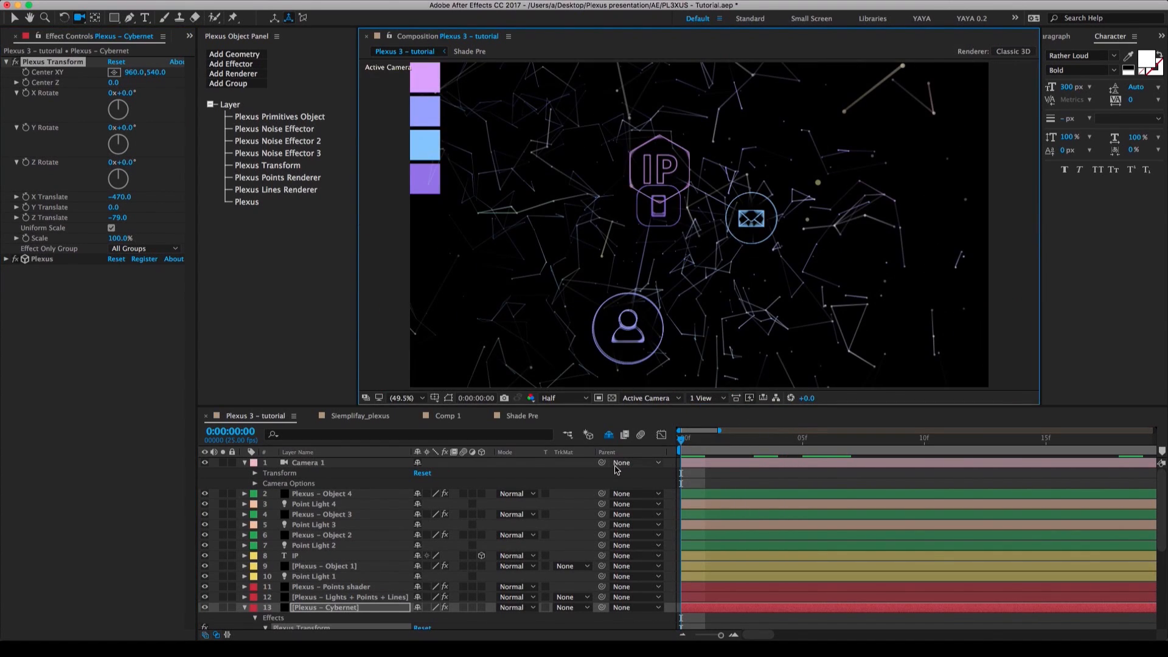
Collapse the Camera 1 and Plexus – Cybernet layer properties and deselect all layers.
{"action": "left_click", "coordinate": [423, 474]}
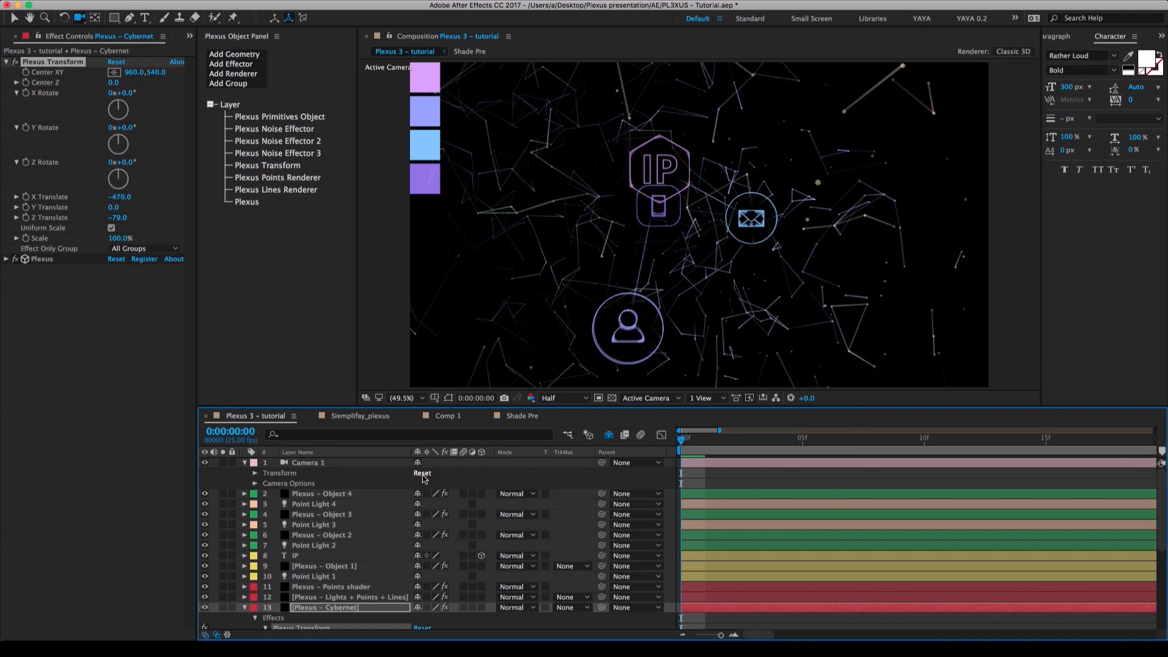
{"action": "left_click", "coordinate": [245, 462]}
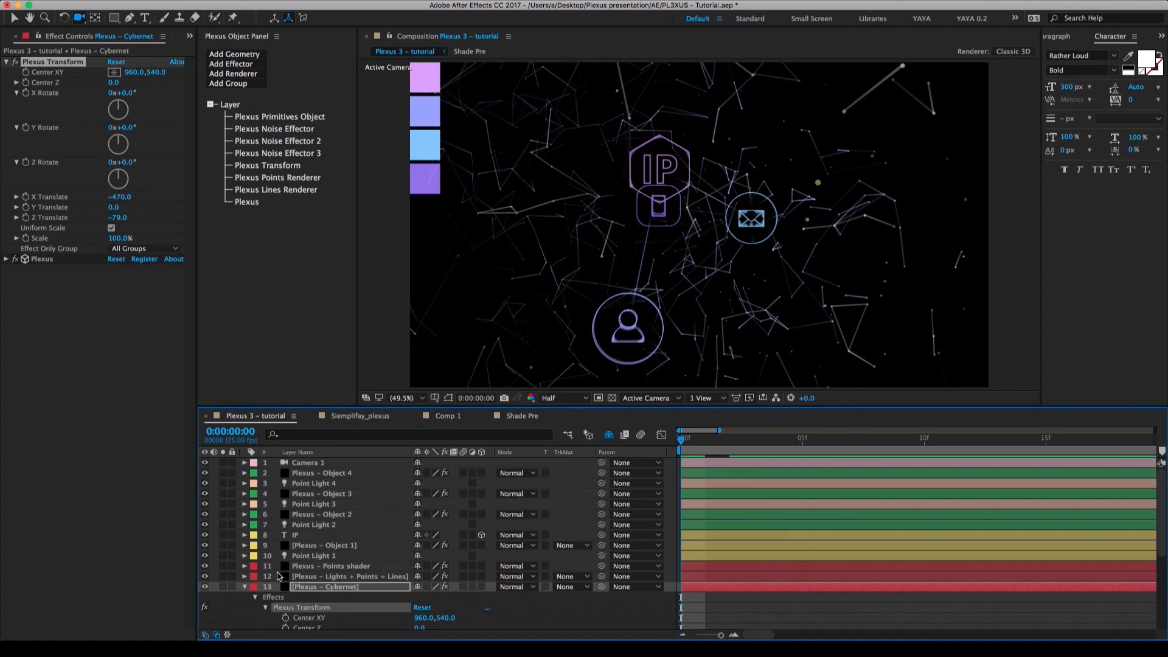
{"action": "left_click", "coordinate": [245, 587]}
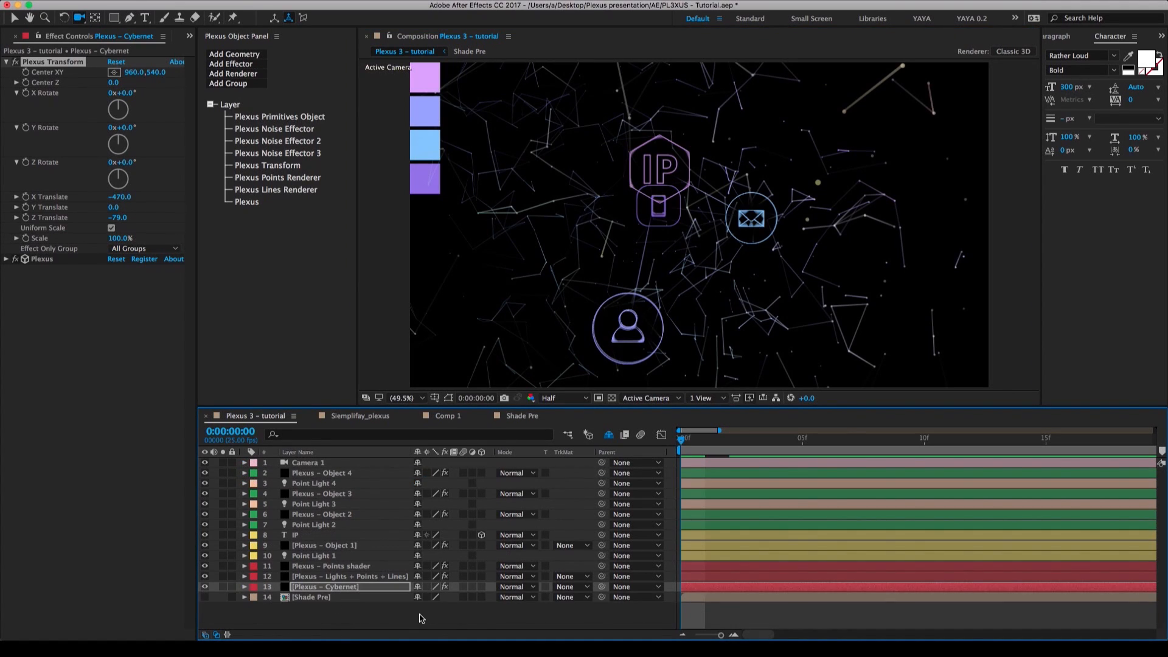
{"action": "left_click", "coordinate": [360, 612]}
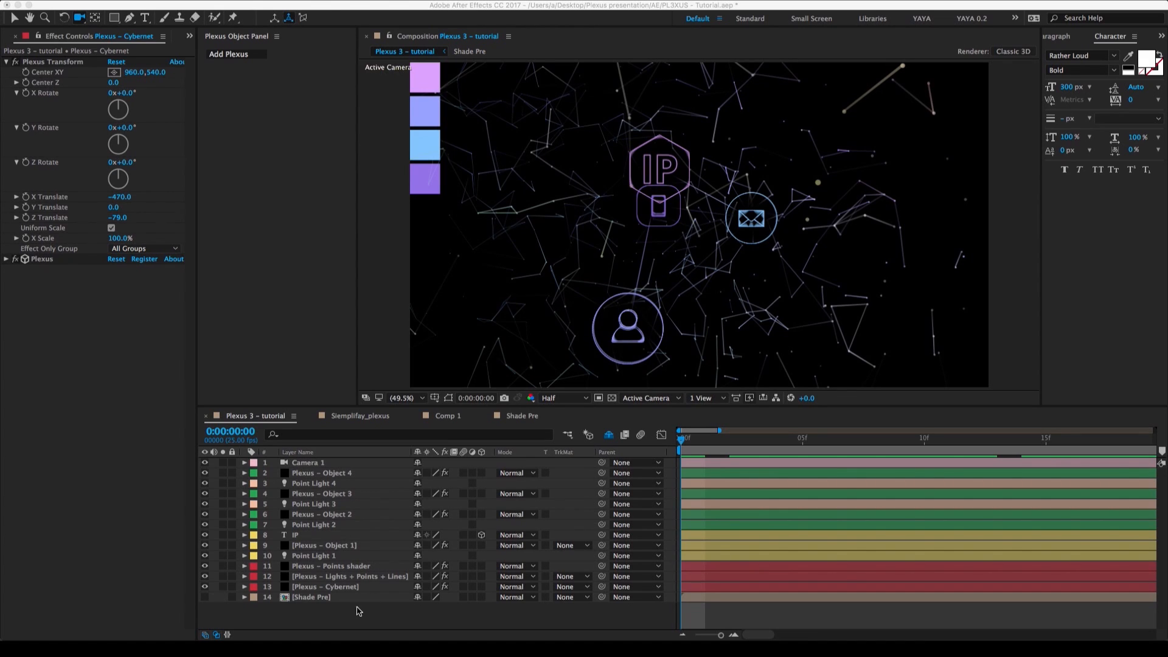
Enable Unified Rendering in the Plexus effect of Plexus – Object 1 and set its Depth of Field to Camera Settings.
{"action": "left_click", "coordinate": [342, 548]}
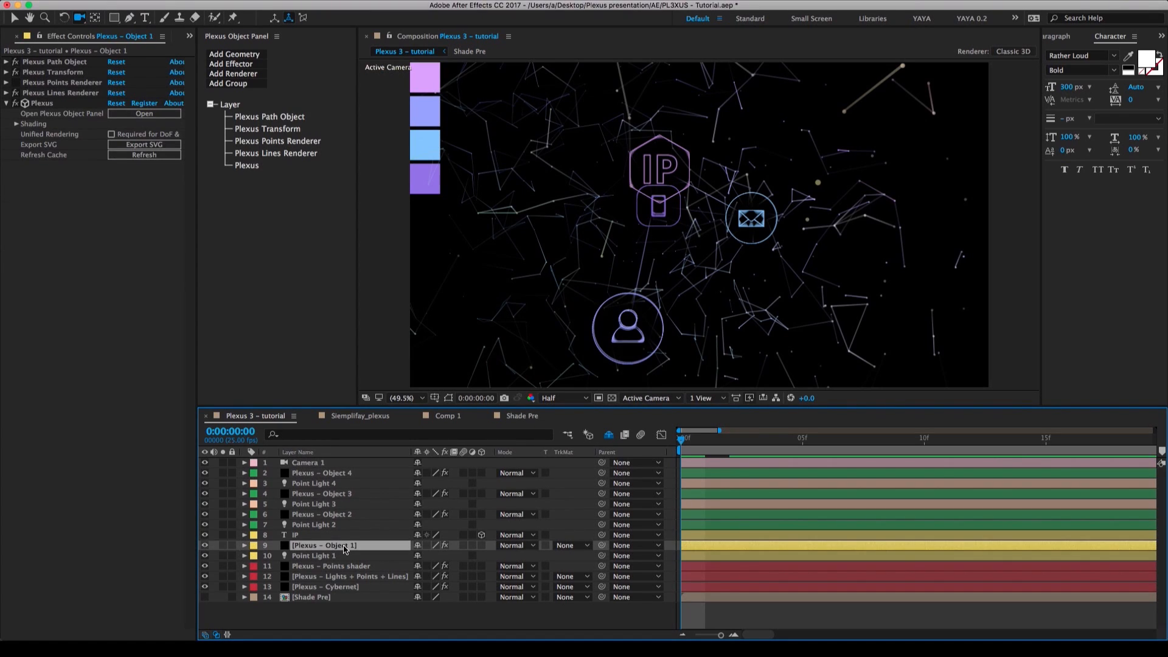
{"action": "left_click", "coordinate": [42, 107]}
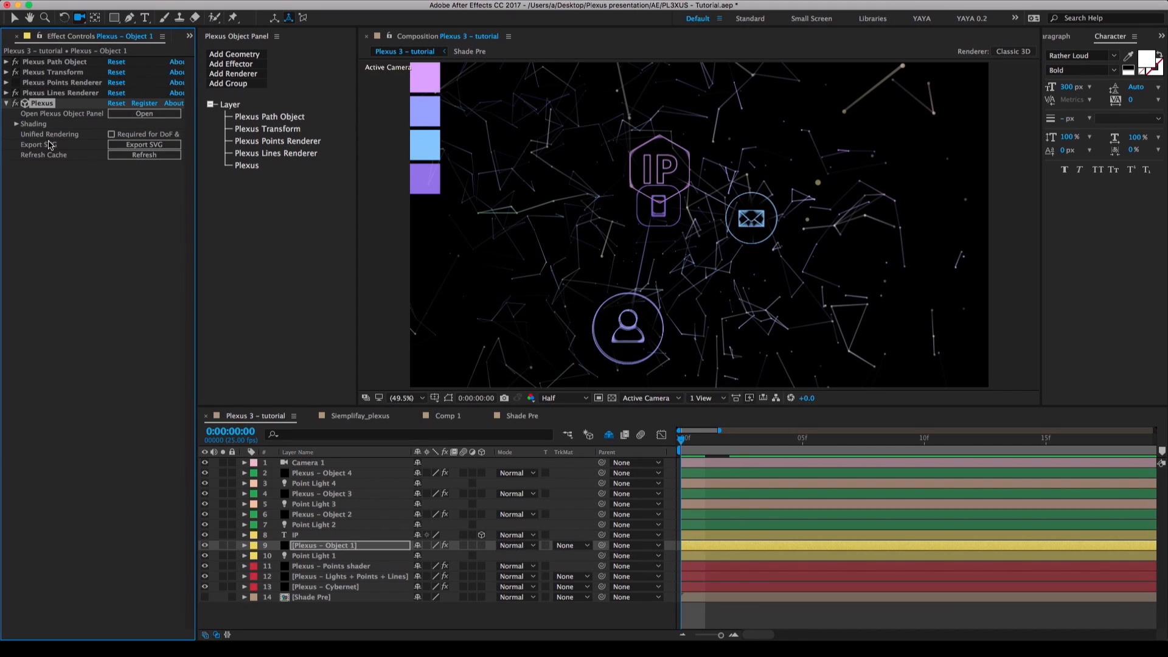
{"action": "left_click", "coordinate": [111, 135]}
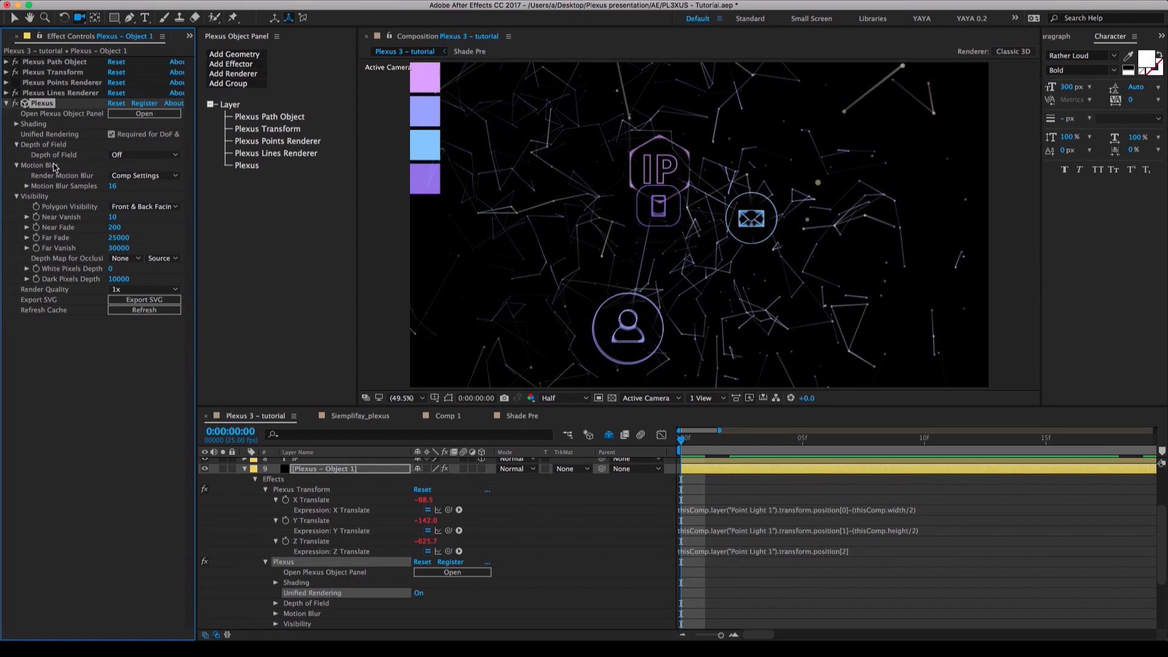
{"action": "left_click", "coordinate": [16, 165]}
{"action": "left_click", "coordinate": [15, 176]}
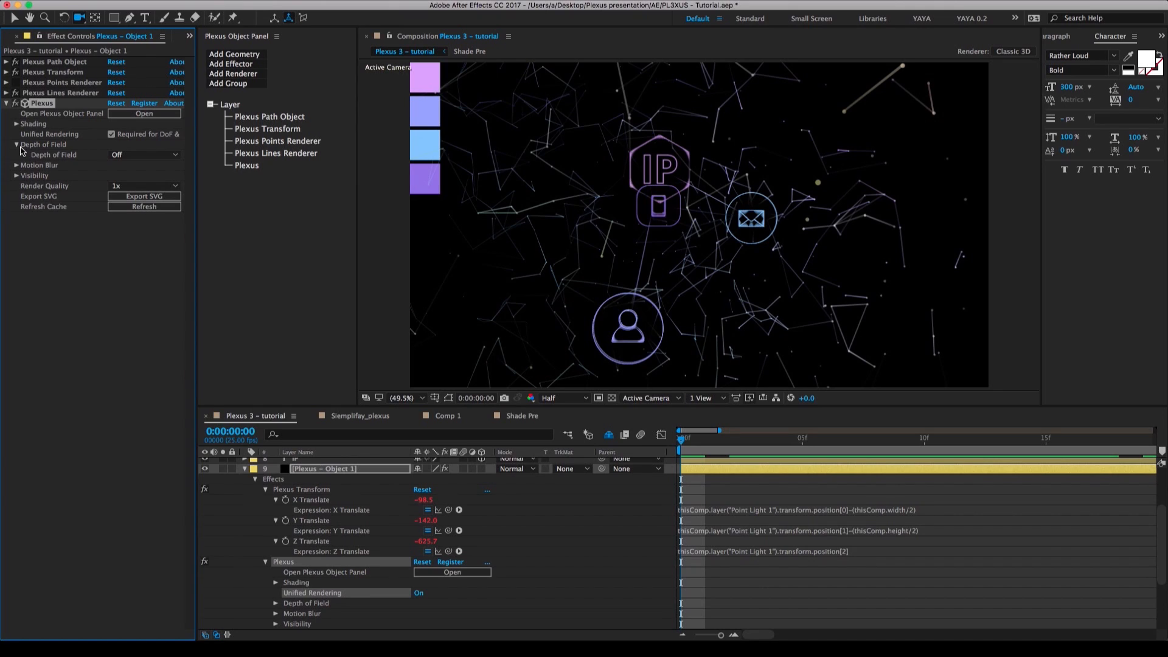
{"action": "left_click", "coordinate": [134, 156]}
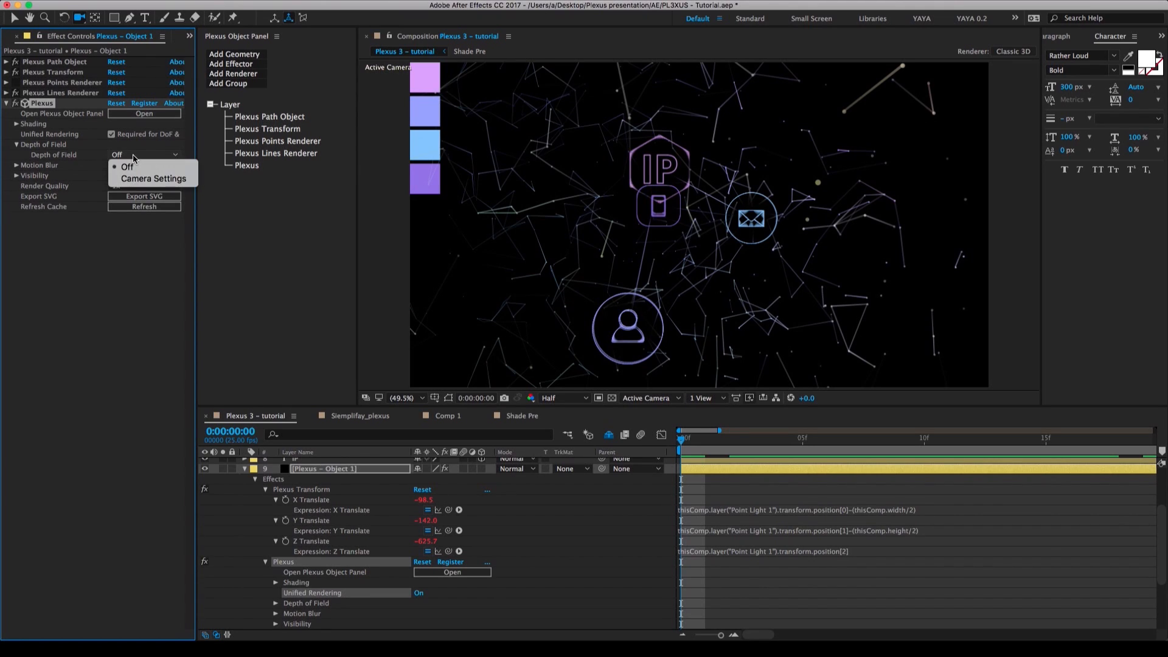
{"action": "left_click", "coordinate": [157, 180]}
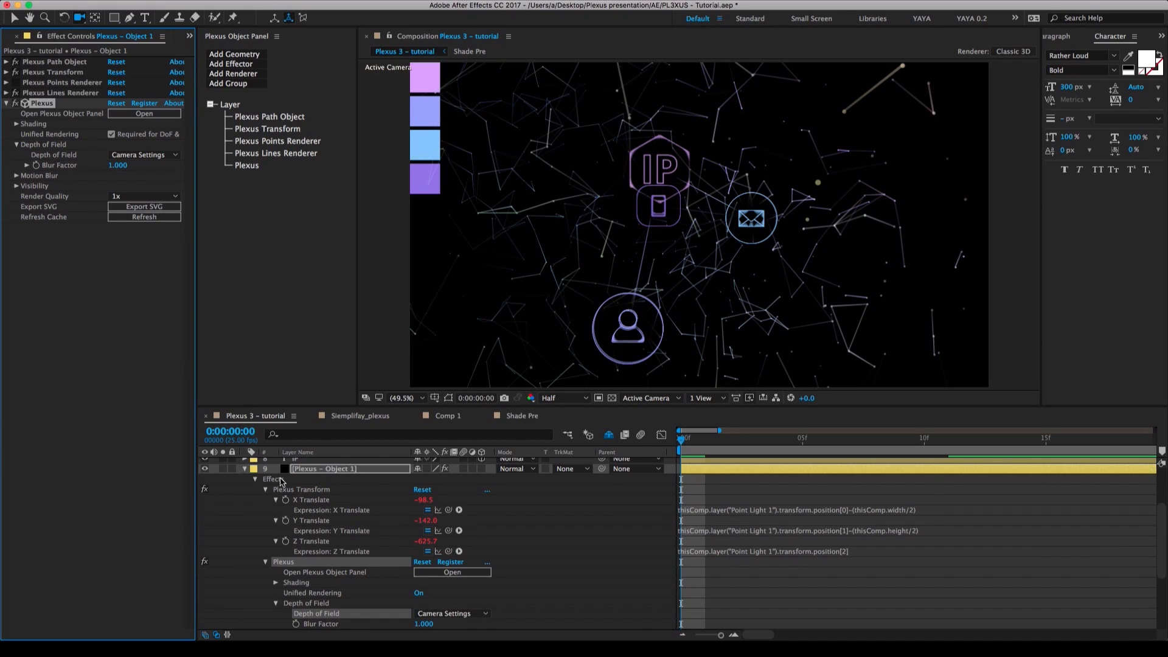
Collapse the Plexus – Object 1 layer's properties and solo the layer.
{"action": "scroll", "coordinate": [282, 482], "scroll_direction": "up", "scroll_amount": 3}
{"action": "left_click", "coordinate": [297, 464]}
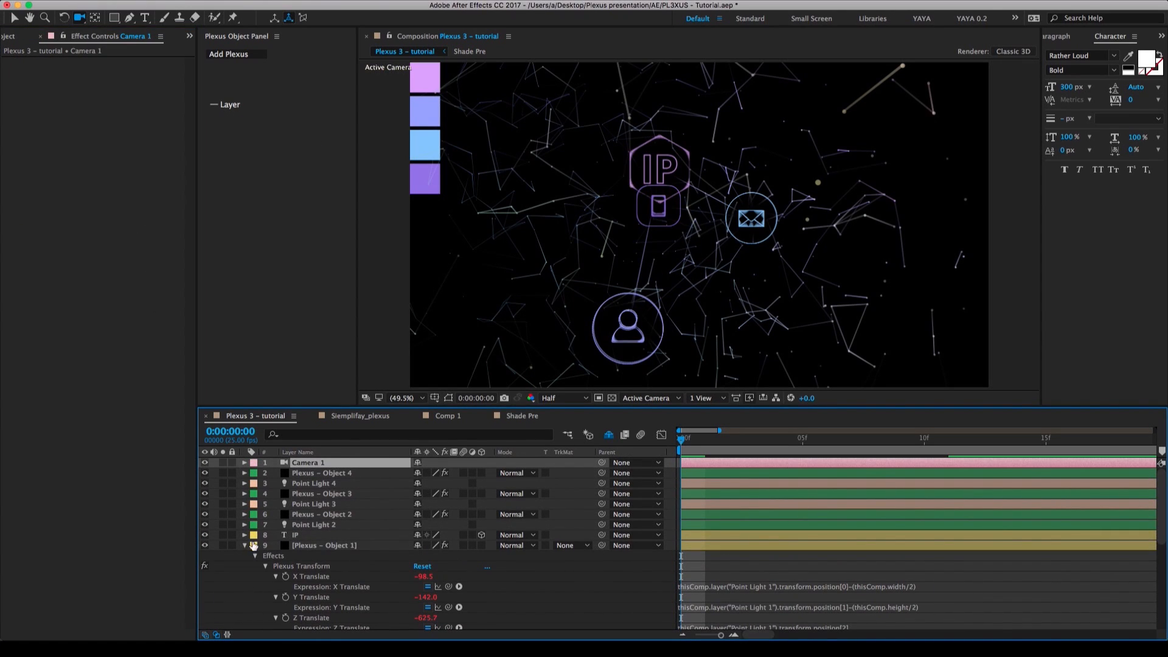
{"action": "left_click", "coordinate": [245, 545]}
{"action": "left_click", "coordinate": [304, 546]}
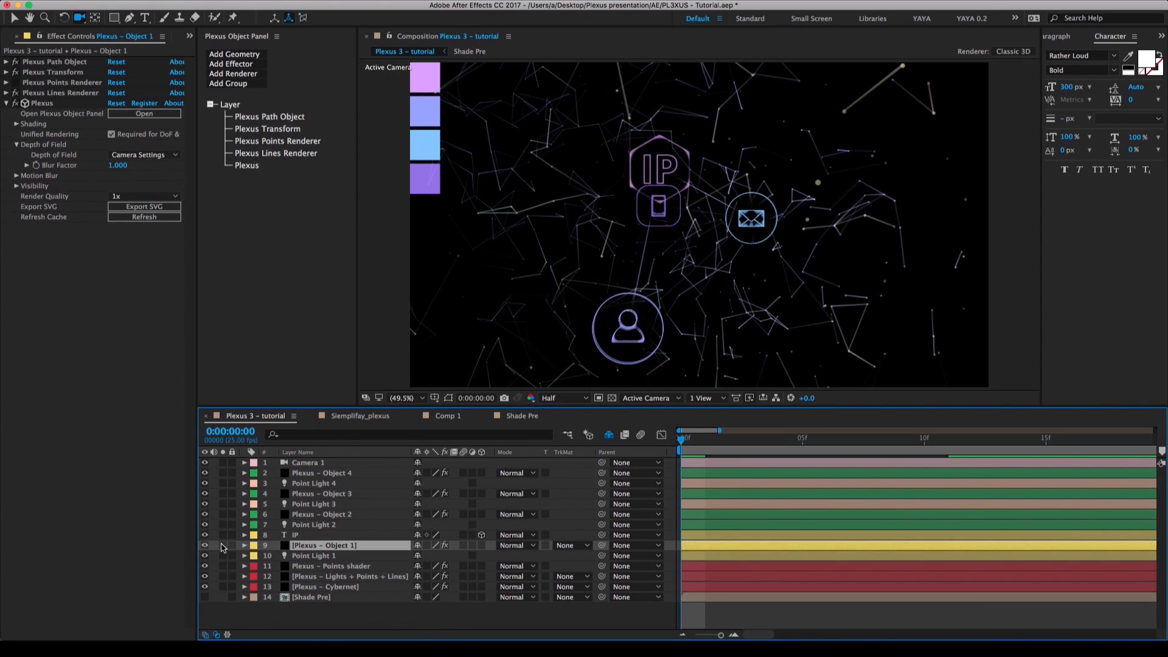
{"action": "left_click", "coordinate": [223, 546]}
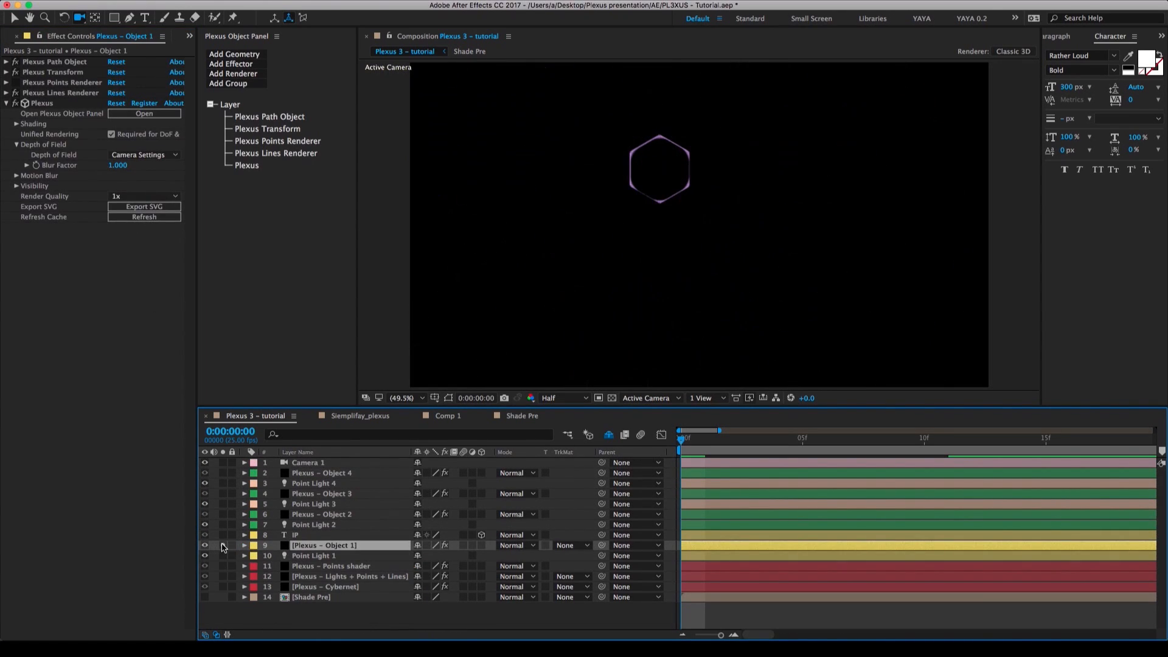
Turn on Depth of Field for Camera 1, try a Blur Level of 79%, and undo the blur change.
{"action": "left_click", "coordinate": [312, 465]}
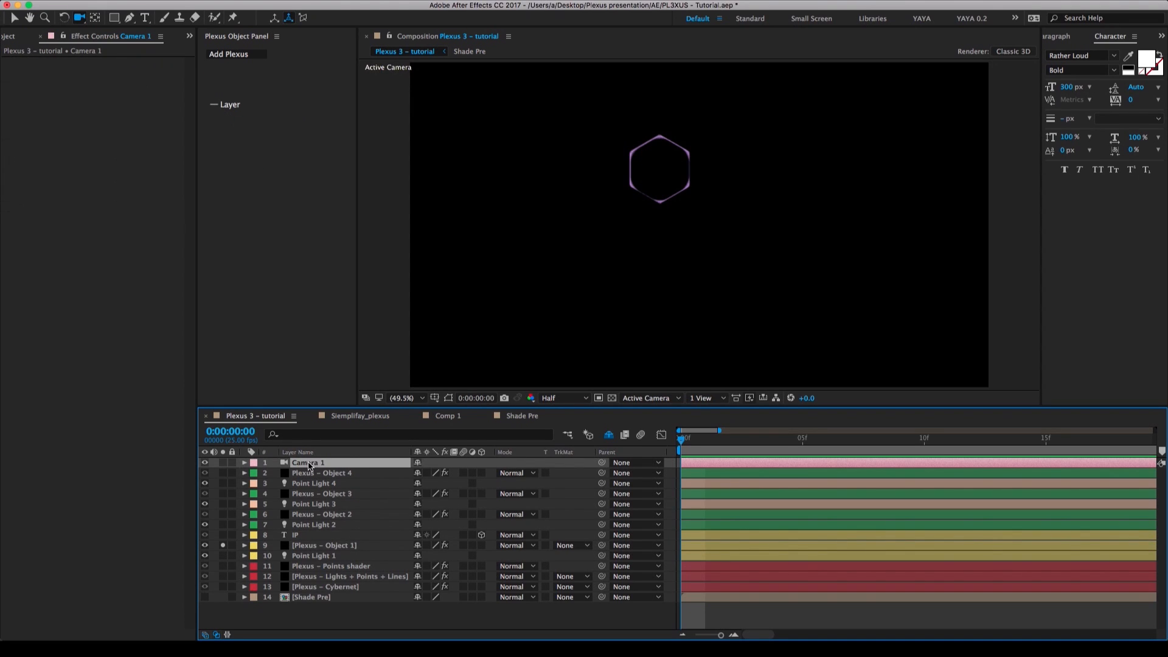
{"action": "left_click", "coordinate": [244, 463]}
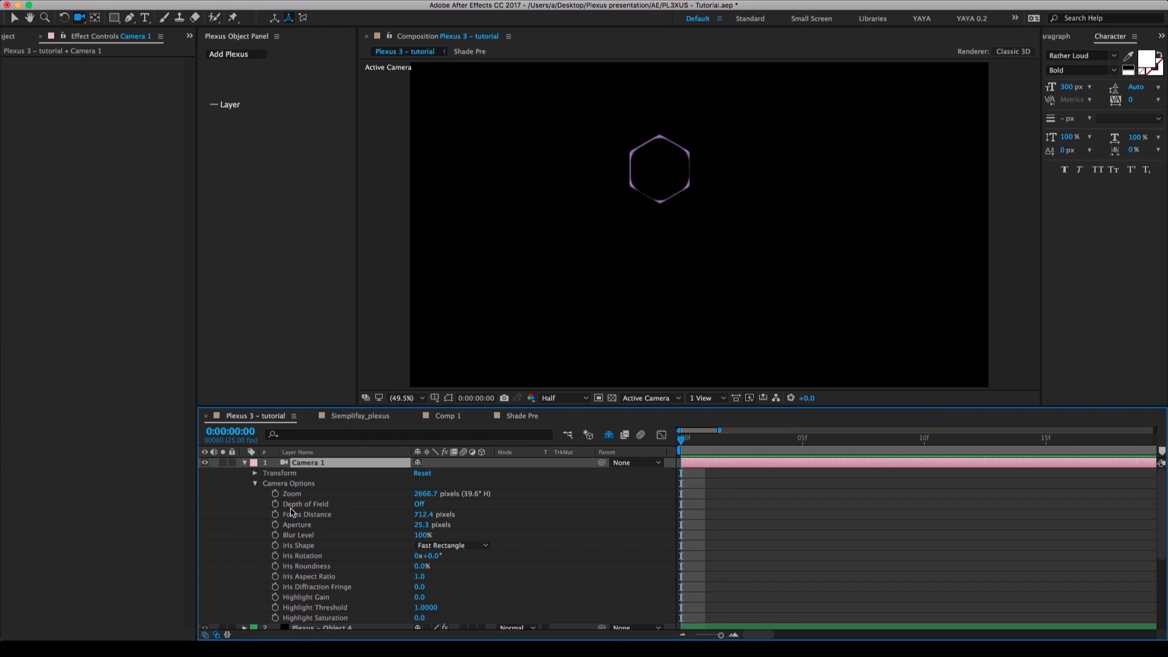
{"action": "left_click", "coordinate": [420, 505]}
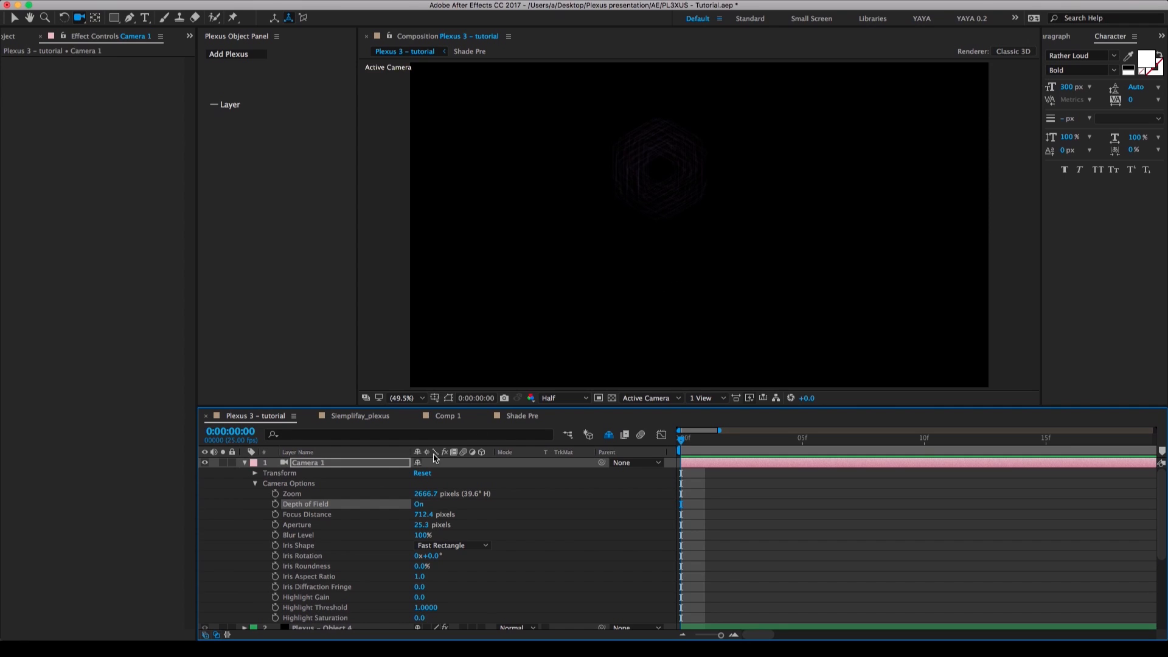
{"action": "left_click_drag", "start_coordinate": [421, 534], "coordinate": [373, 534]}
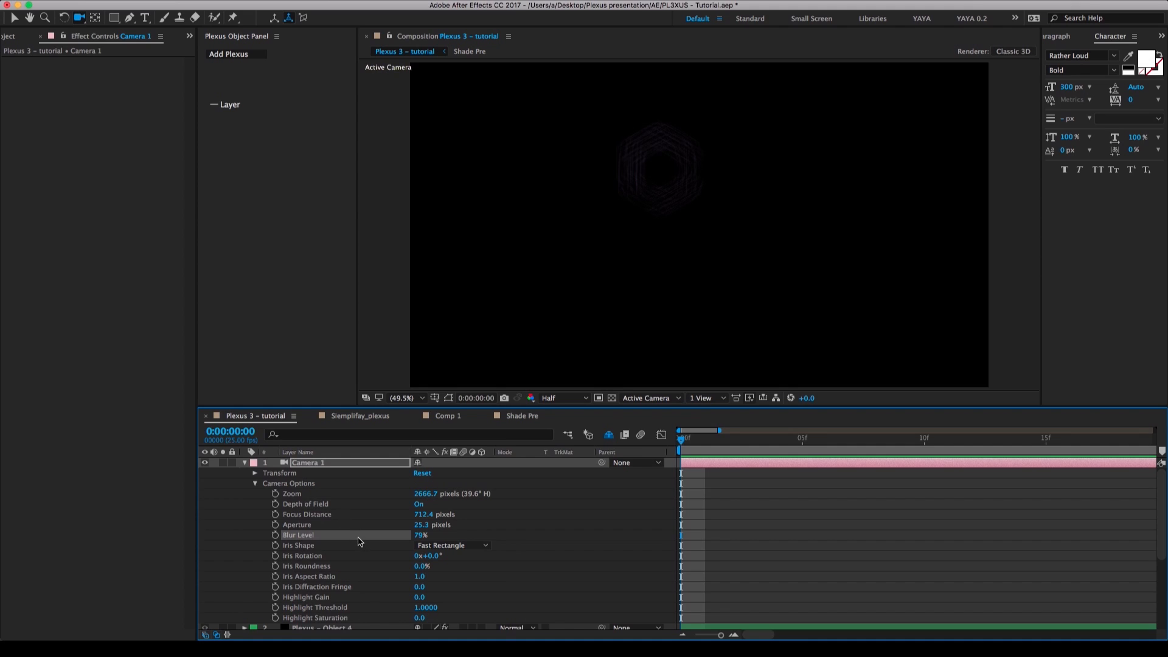
{"action": "key", "text": "super+z"}
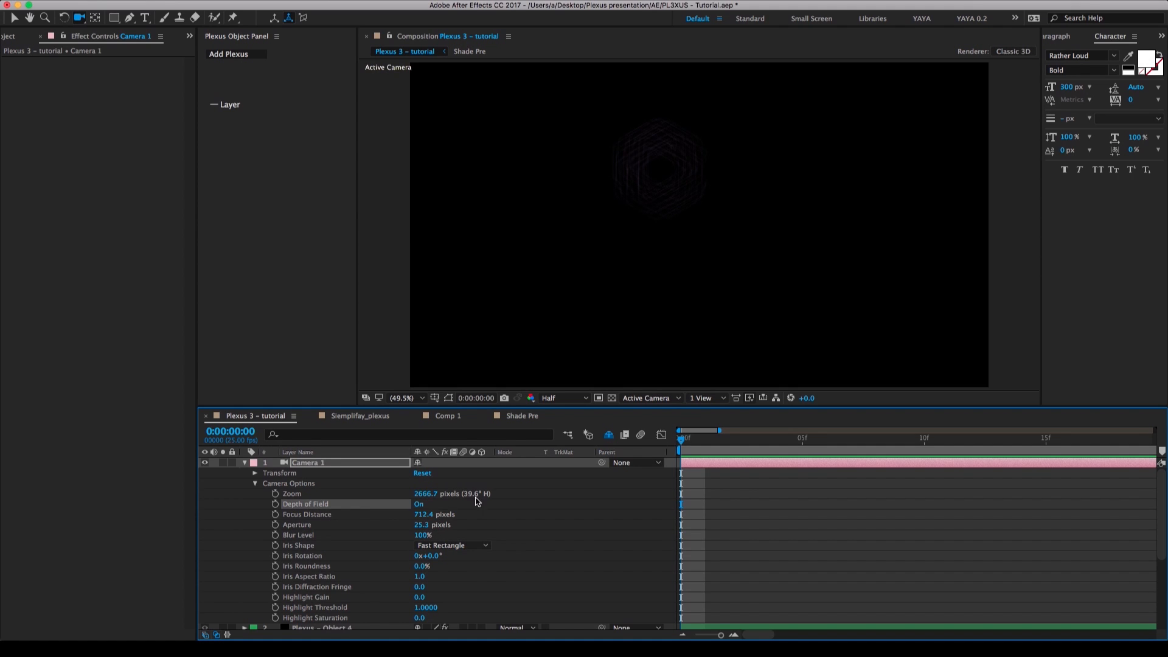
Move the camera closer to the hexagon, center it in the frame, and collapse the Camera 1 properties.
{"action": "left_click", "coordinate": [634, 267]}
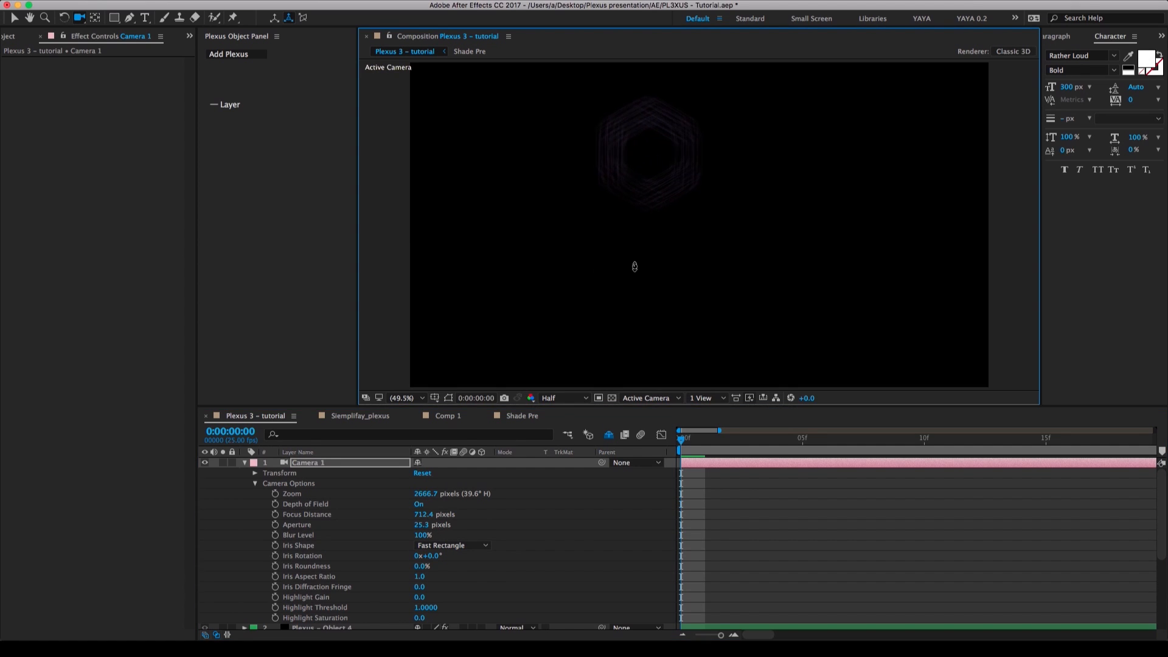
{"action": "left_click_drag", "start_coordinate": [634, 267], "coordinate": [635, 257]}
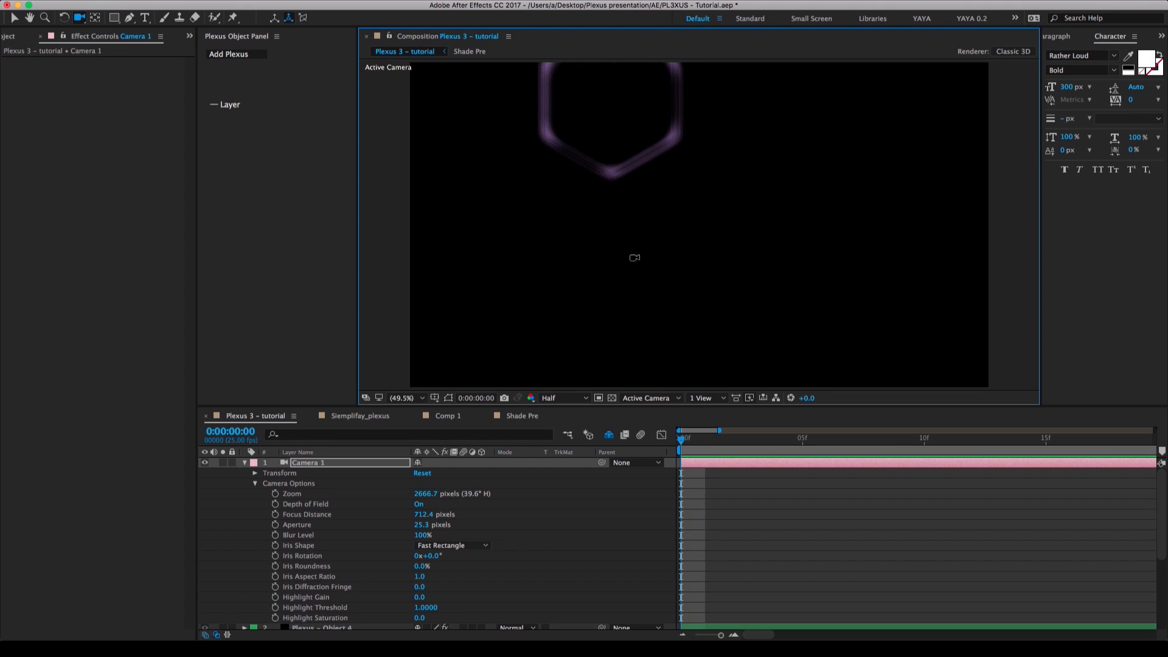
{"action": "key", "text": "c"}
{"action": "left_click_drag", "start_coordinate": [641, 245], "coordinate": [691, 323]}
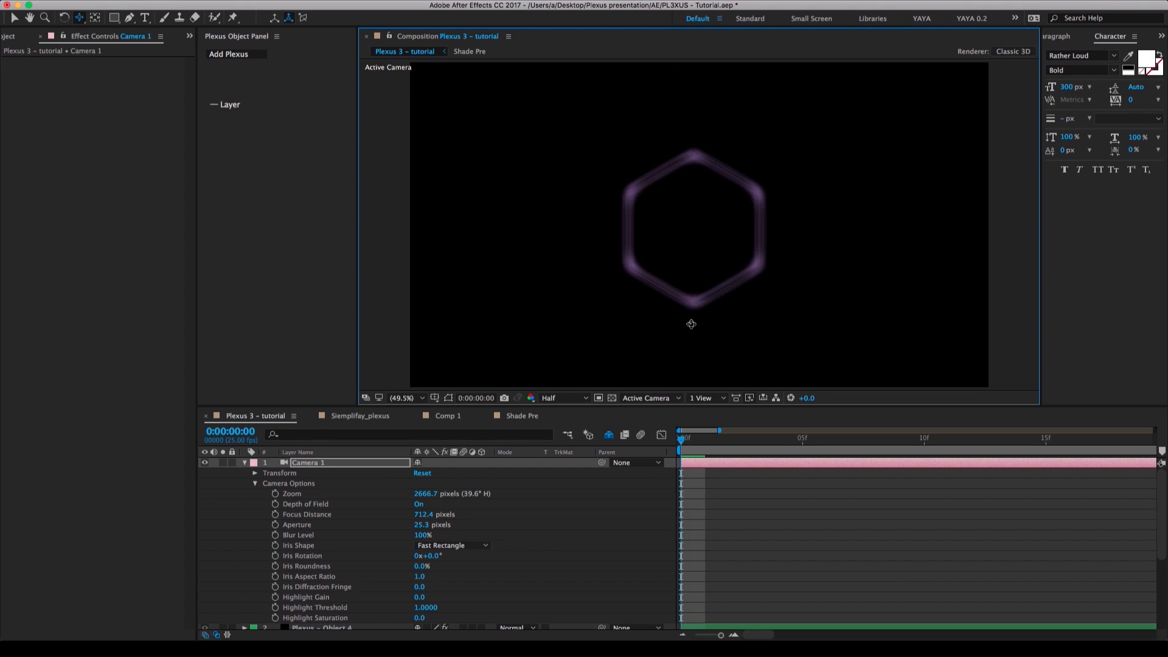
{"action": "left_click", "coordinate": [244, 462]}
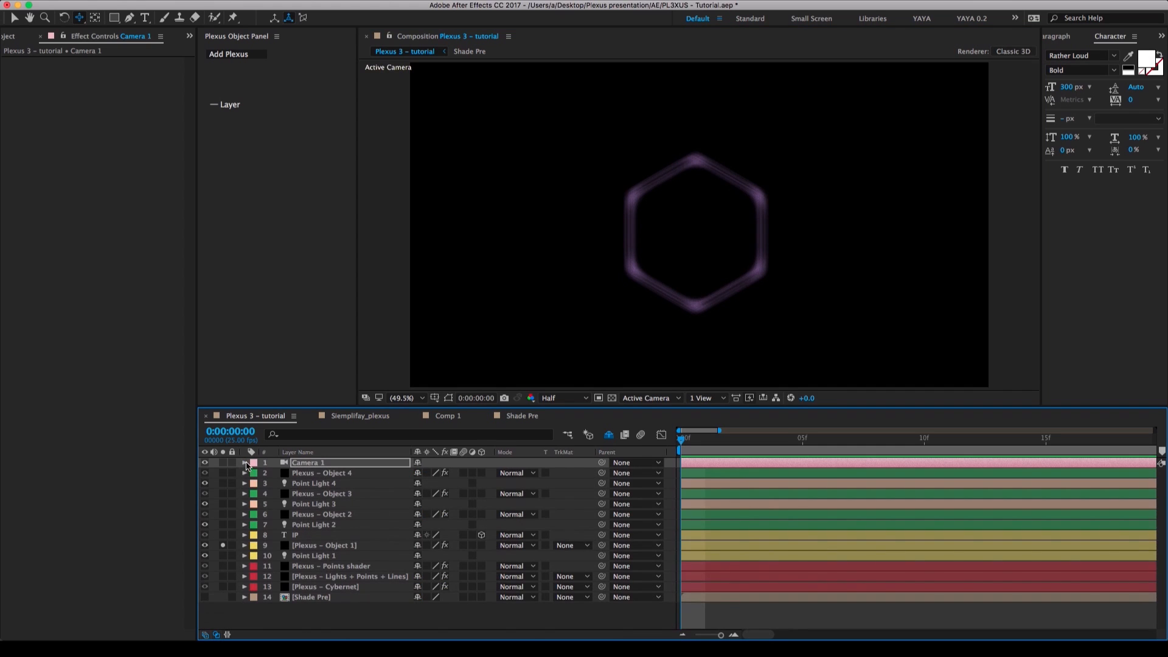
Set the depth-of-field Blur Factor of Plexus – Object 1 to 0.3 and pull the camera back from the hexagon.
{"action": "left_click", "coordinate": [326, 550]}
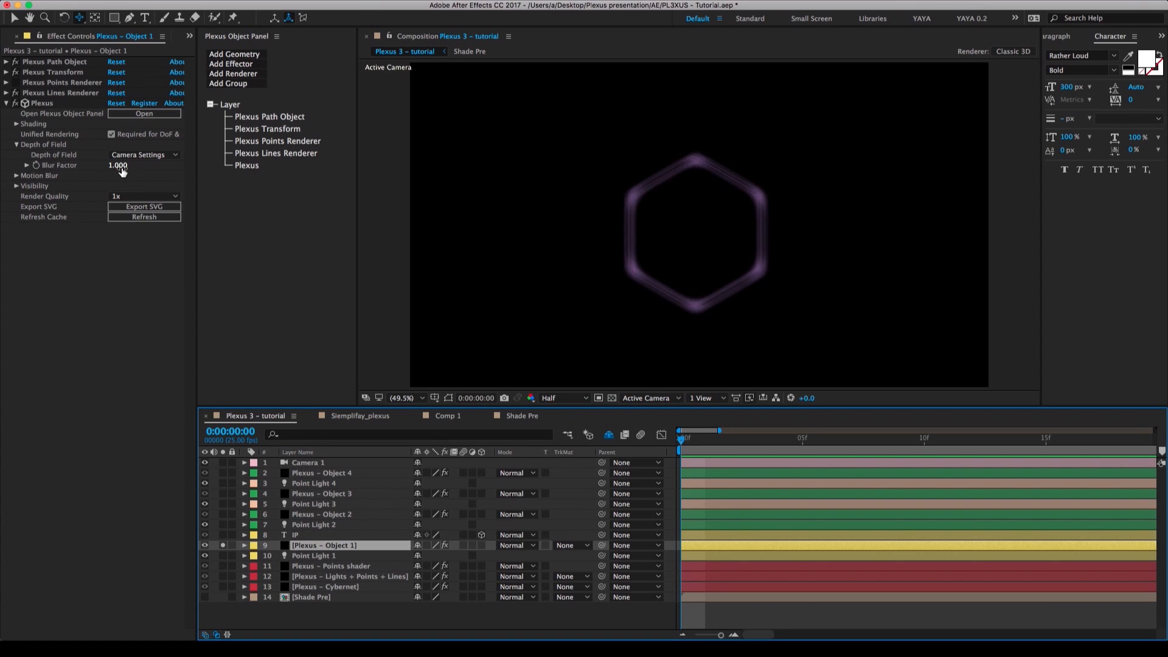
{"action": "mouse_move", "coordinate": [123, 173]}
{"action": "left_mouse_down"}
{"action": "mouse_move", "coordinate": [156, 171]}
{"action": "mouse_move", "coordinate": [95, 175]}
{"action": "mouse_move", "coordinate": [126, 169]}
{"action": "left_mouse_up"}
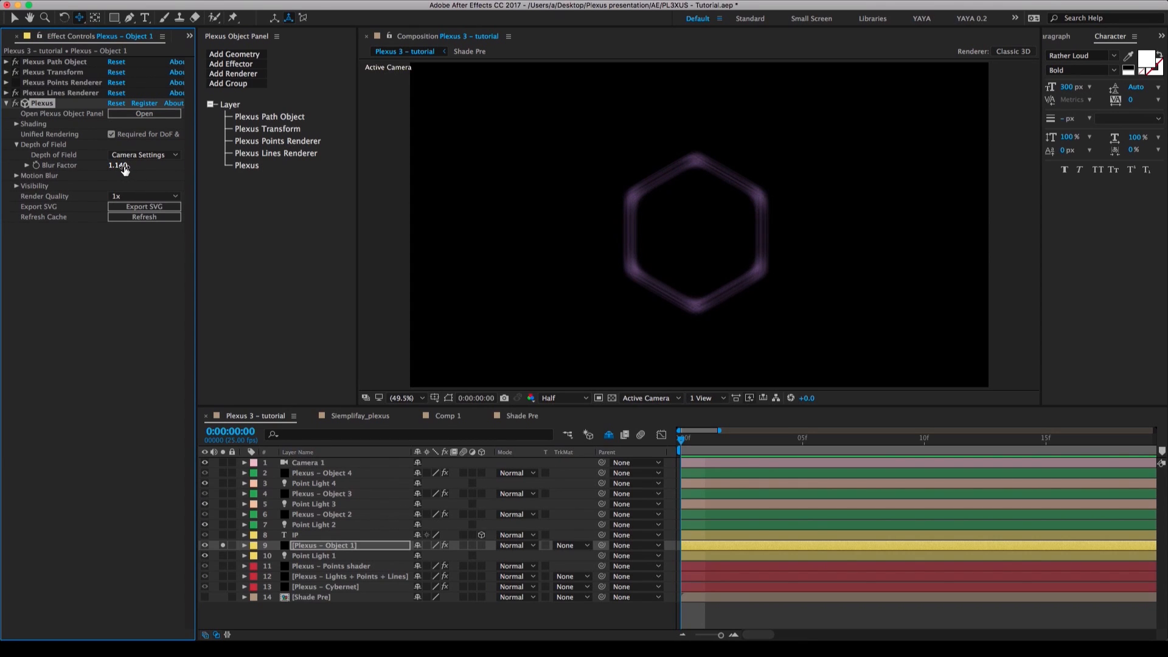
{"action": "left_click", "coordinate": [124, 169]}
{"action": "key", "text": "BackSpace"}
{"action": "type", "text": ".3"}
{"action": "key", "text": "Return"}
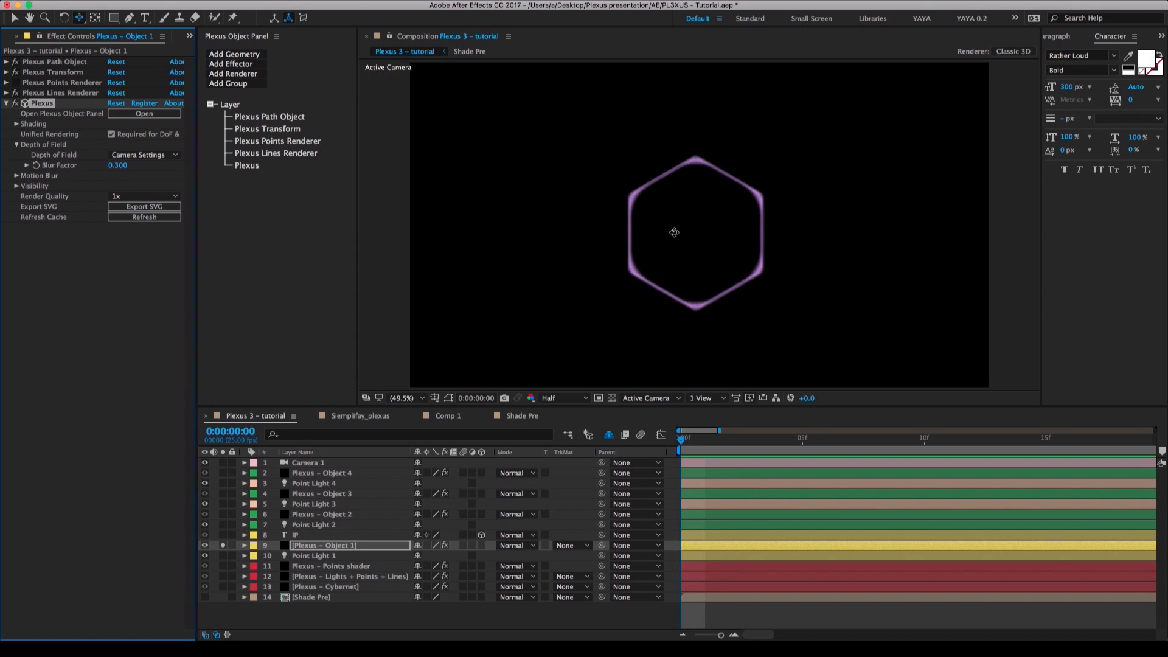
{"action": "left_click_drag", "start_coordinate": [675, 222], "coordinate": [685, 380]}
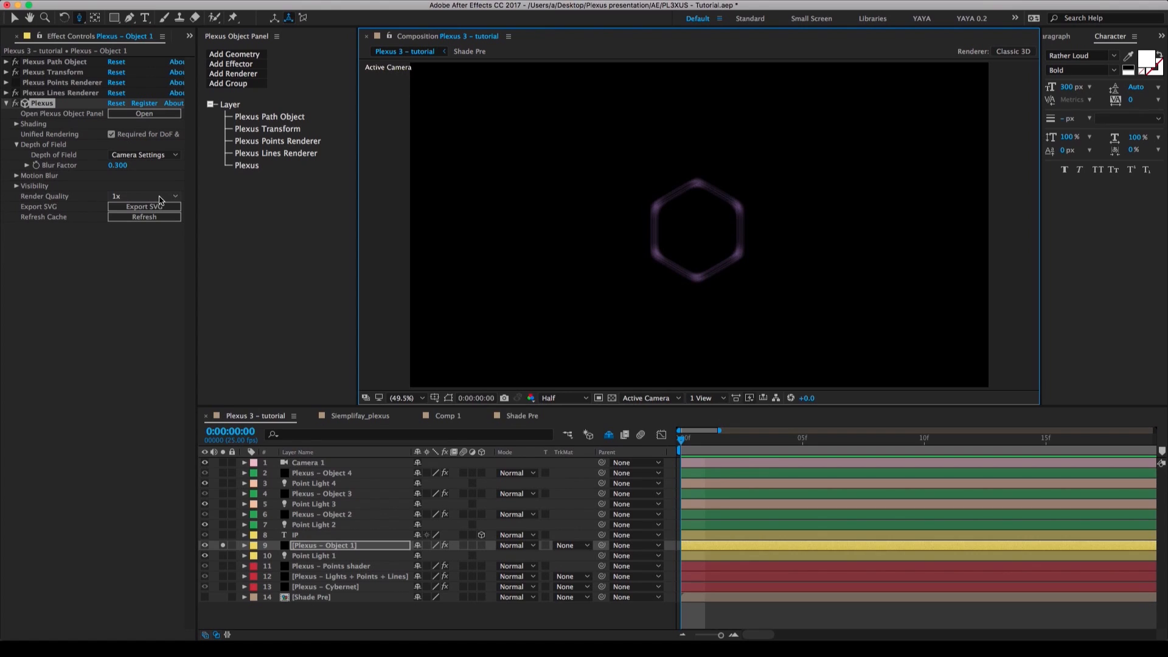
Try a Render Quality of 8x for Plexus – Object 1 and move the camera to check the blurred hexagon.
{"action": "left_click", "coordinate": [127, 198]}
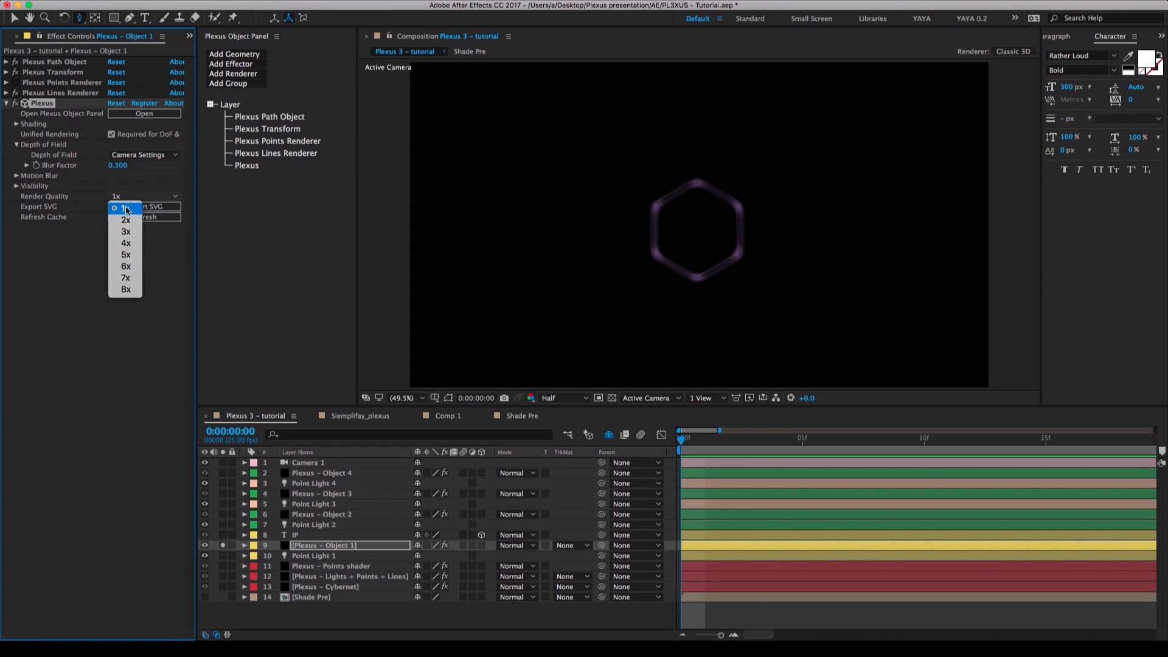
{"action": "left_click", "coordinate": [127, 290]}
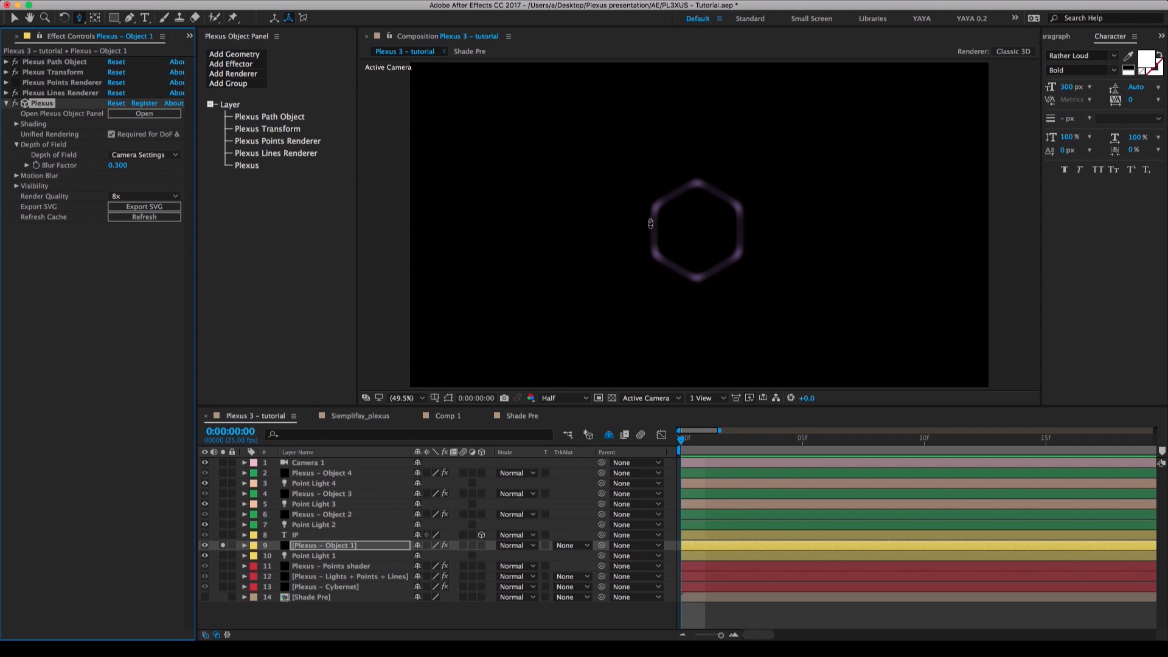
{"action": "left_click", "coordinate": [655, 286]}
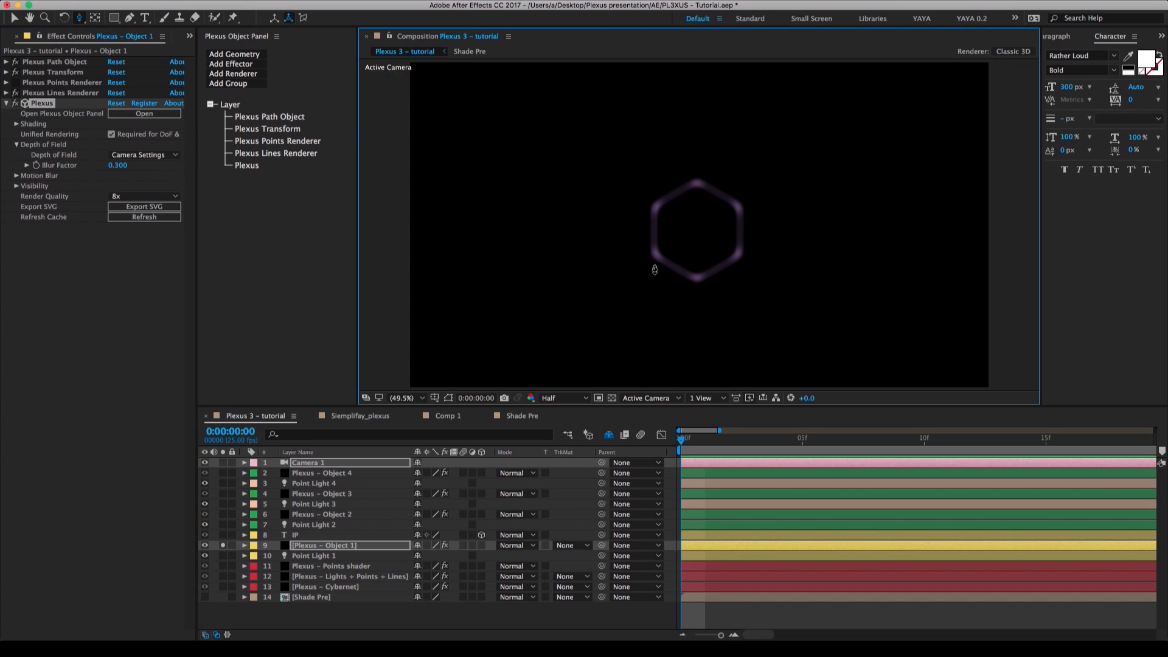
{"action": "left_click", "coordinate": [654, 257]}
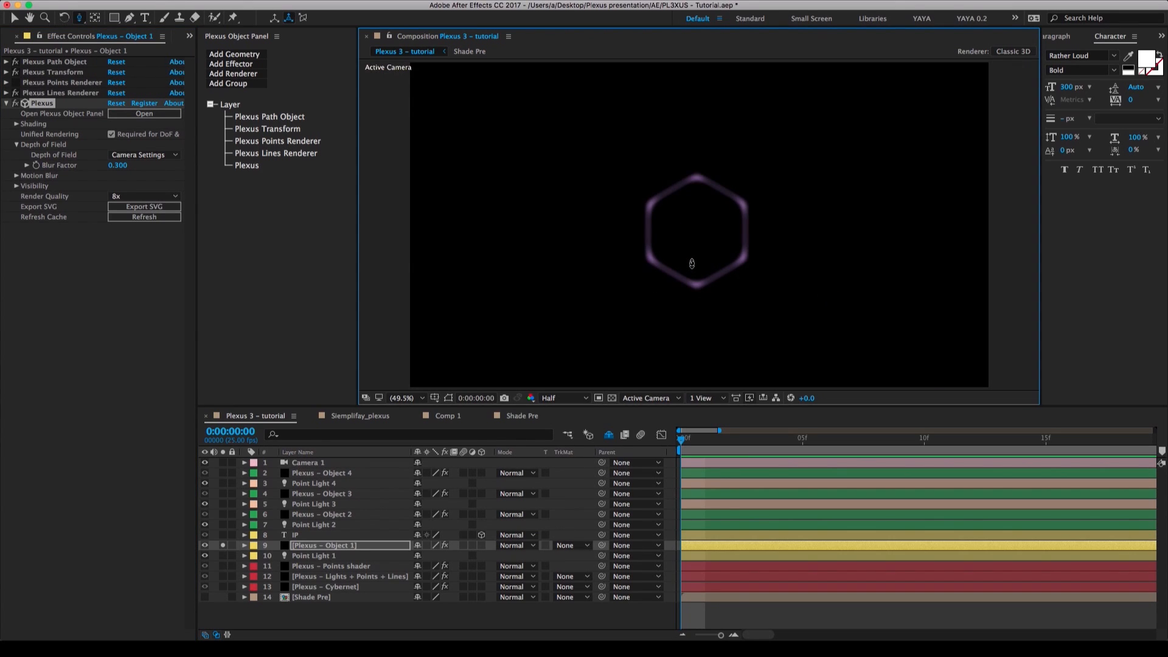
Set the Render Quality of Plexus – Object 1 to 4x, pull the camera back, and collapse the Plexus effect.
{"action": "left_click", "coordinate": [145, 197]}
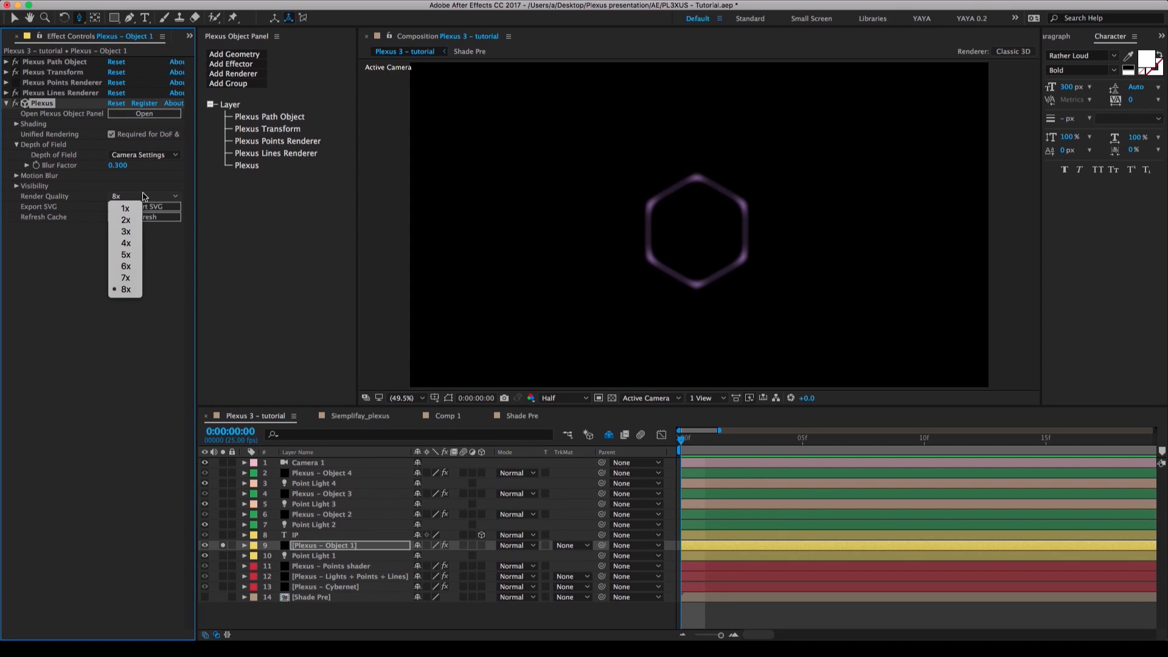
{"action": "left_click", "coordinate": [134, 242]}
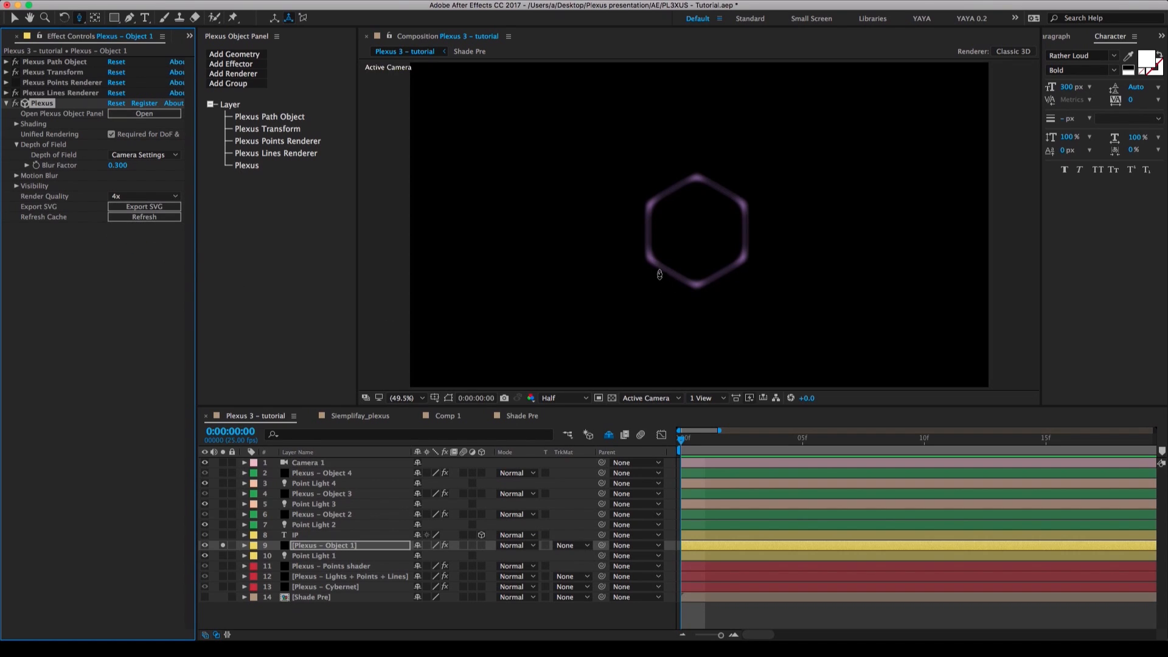
{"action": "left_click", "coordinate": [660, 289]}
{"action": "left_click_drag", "start_coordinate": [660, 289], "coordinate": [659, 344]}
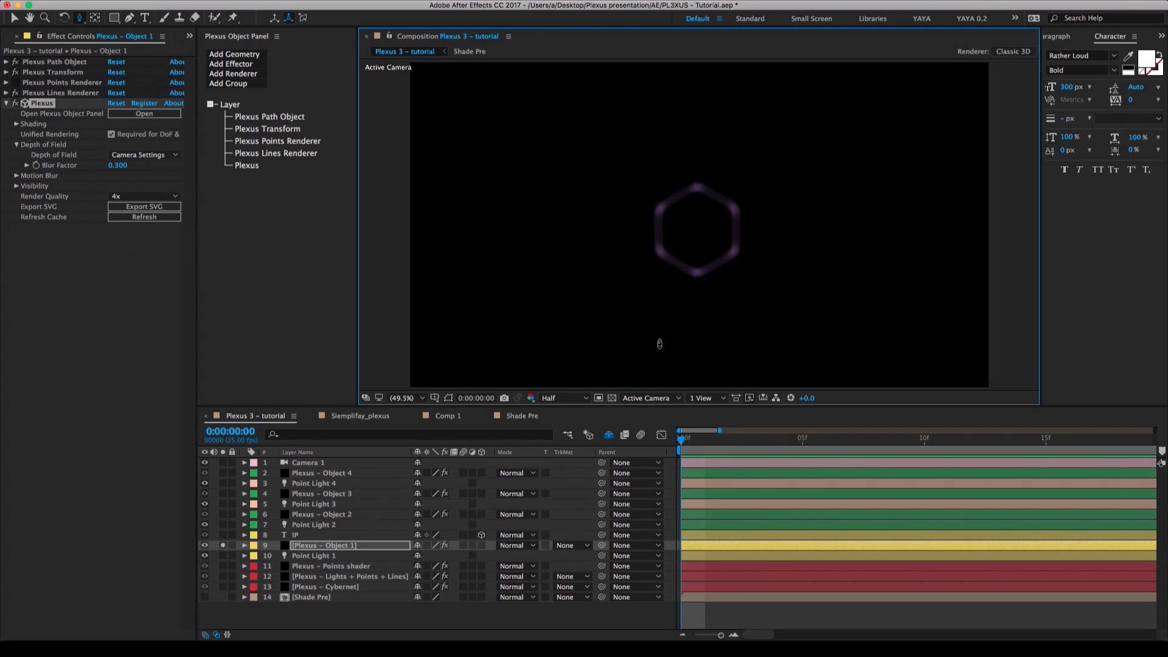
{"action": "left_click", "coordinate": [6, 106]}
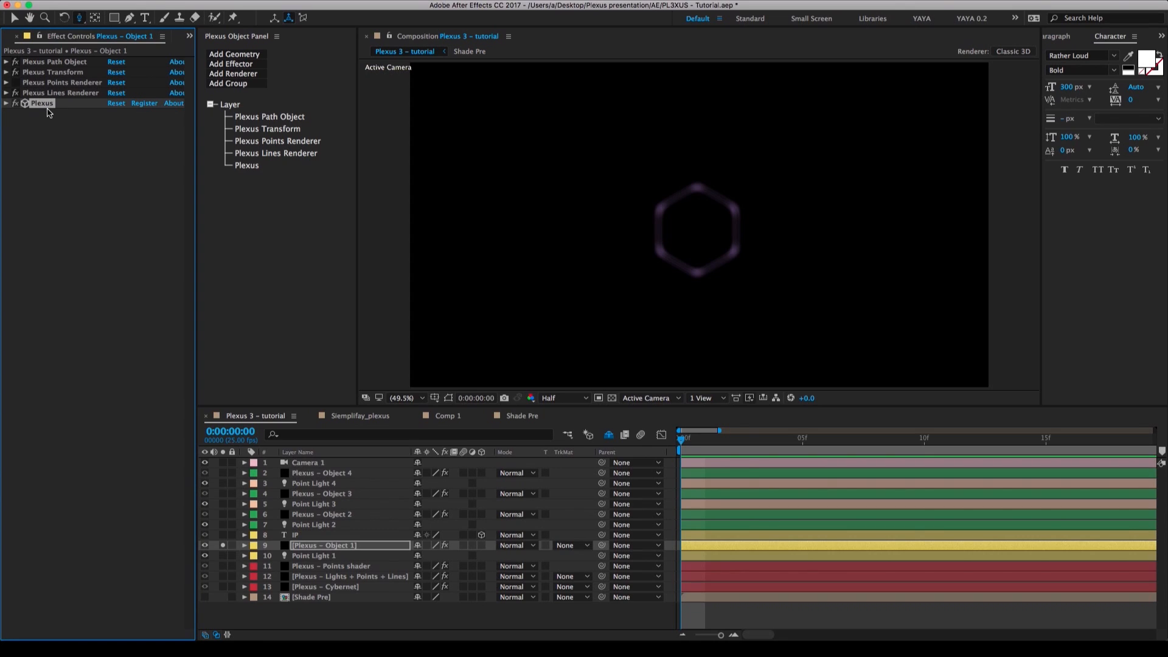
Paste the copied Plexus effect onto the three red Plexus layers and Plexus – Object 1 through 4.
{"action": "left_click", "coordinate": [319, 588]}
{"action": "left_click", "coordinate": [315, 577], "text": "super"}
{"action": "left_click", "coordinate": [314, 567], "text": "super"}
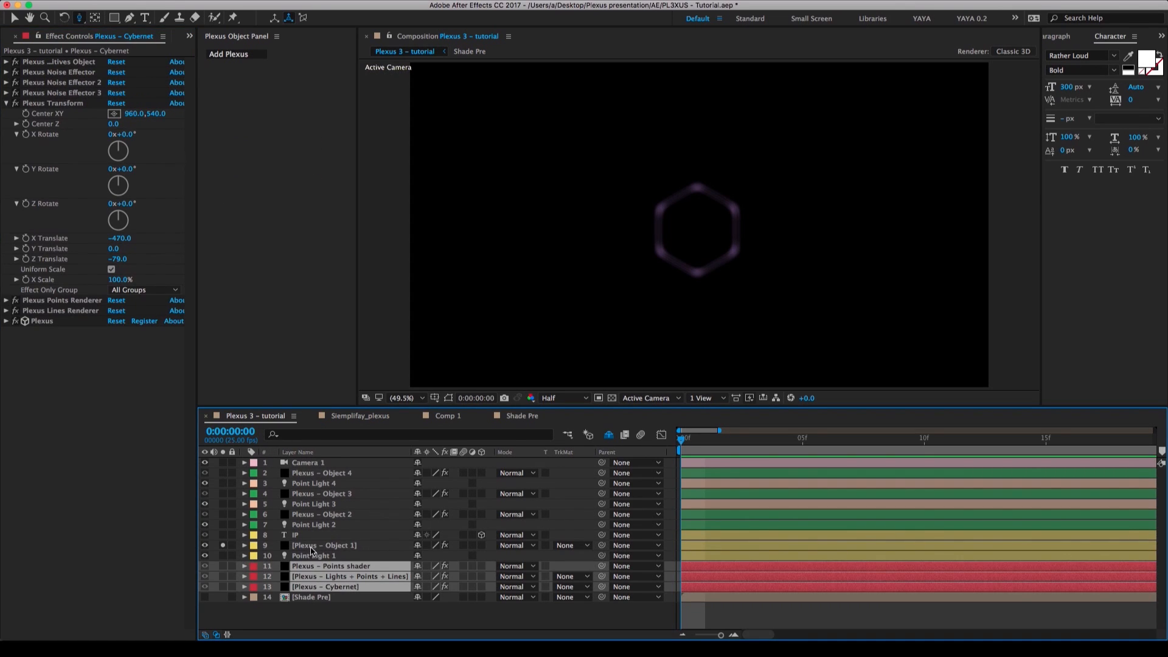
{"action": "left_click", "coordinate": [313, 546], "text": "super"}
{"action": "left_click", "coordinate": [311, 516], "text": "super"}
{"action": "left_click", "coordinate": [305, 491], "text": "super"}
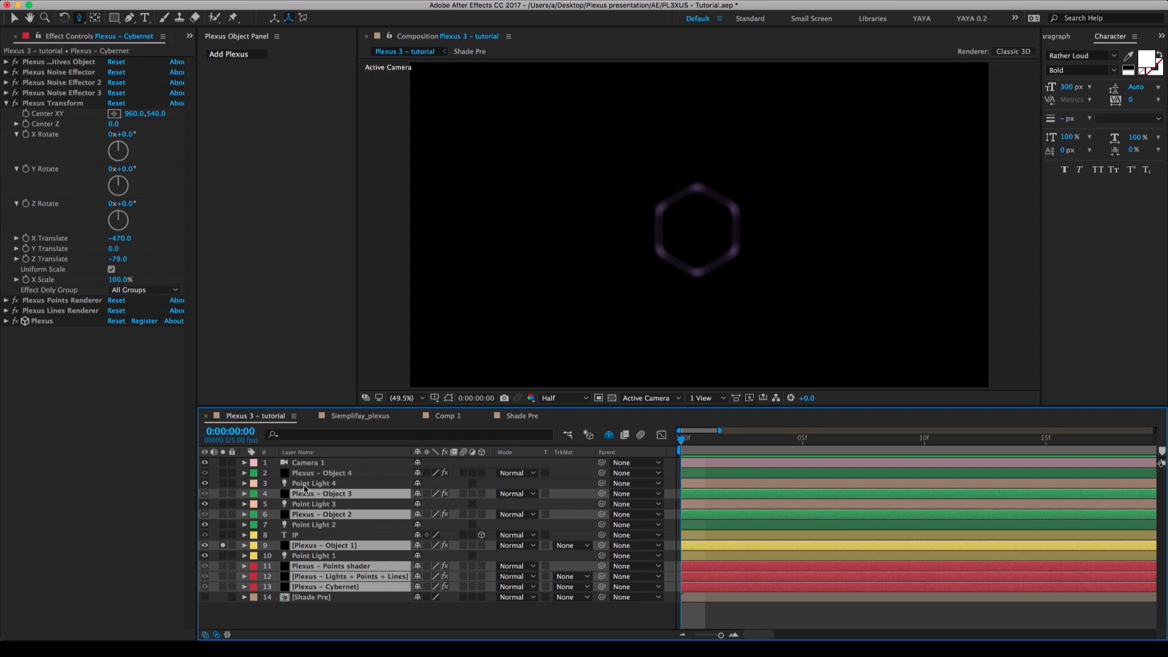
{"action": "left_click", "coordinate": [307, 474], "text": "super"}
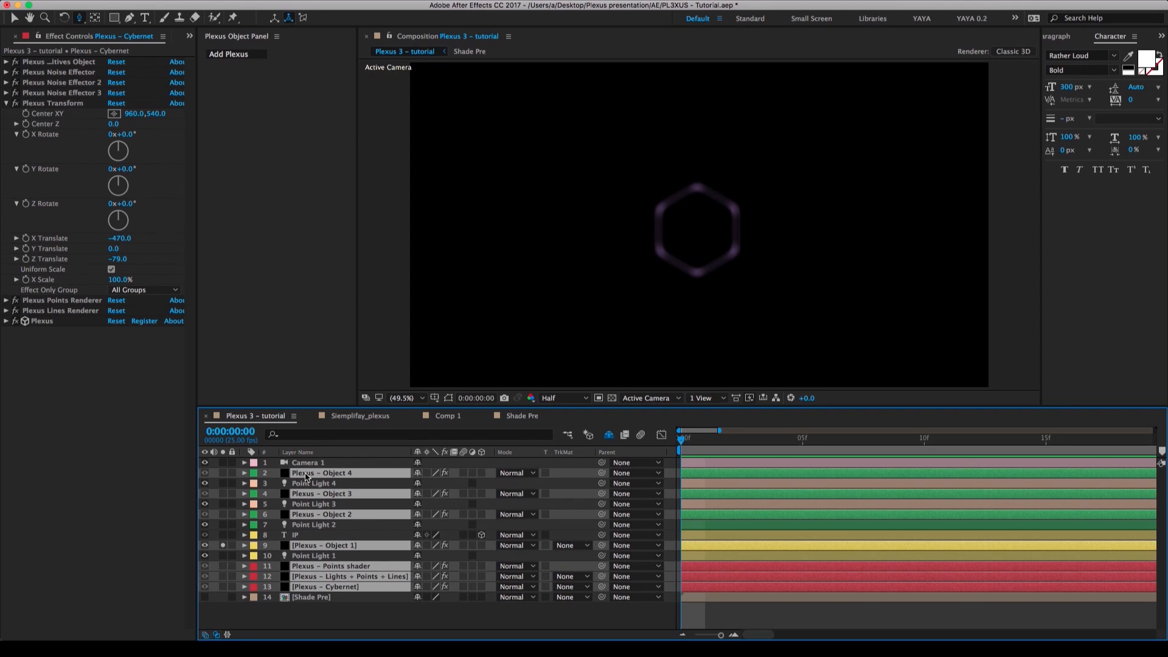
{"action": "key", "text": "super+v"}
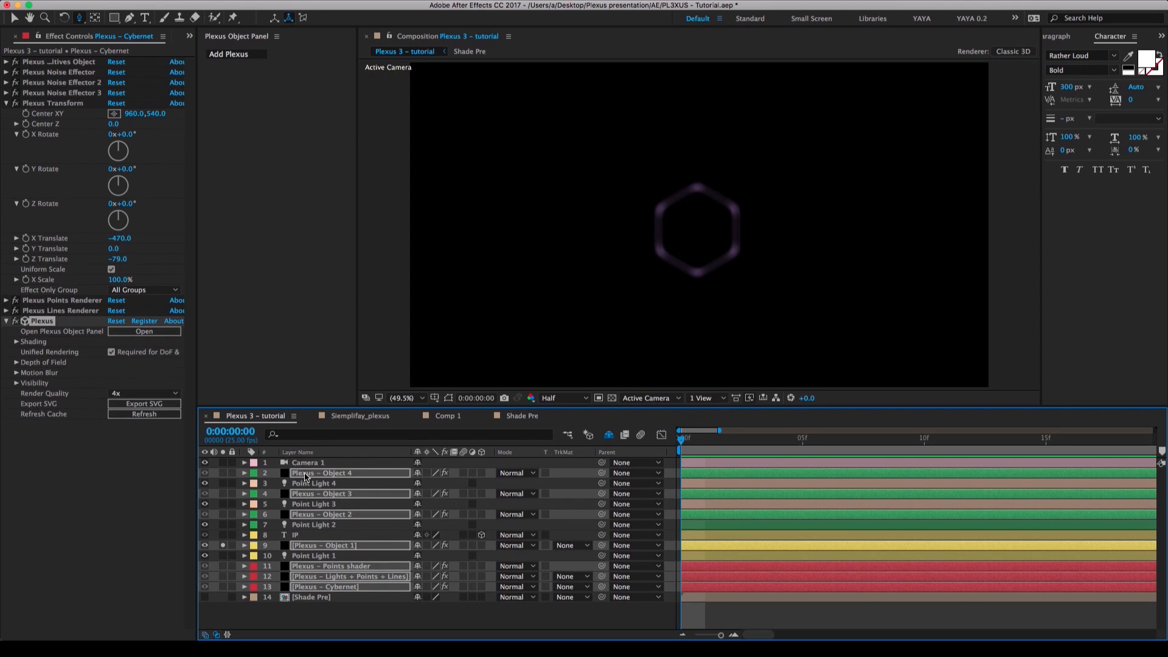
Unsolo Plexus – Object 1 and move the camera around the badges to check the depth of field across the scene.
{"action": "left_click", "coordinate": [223, 548]}
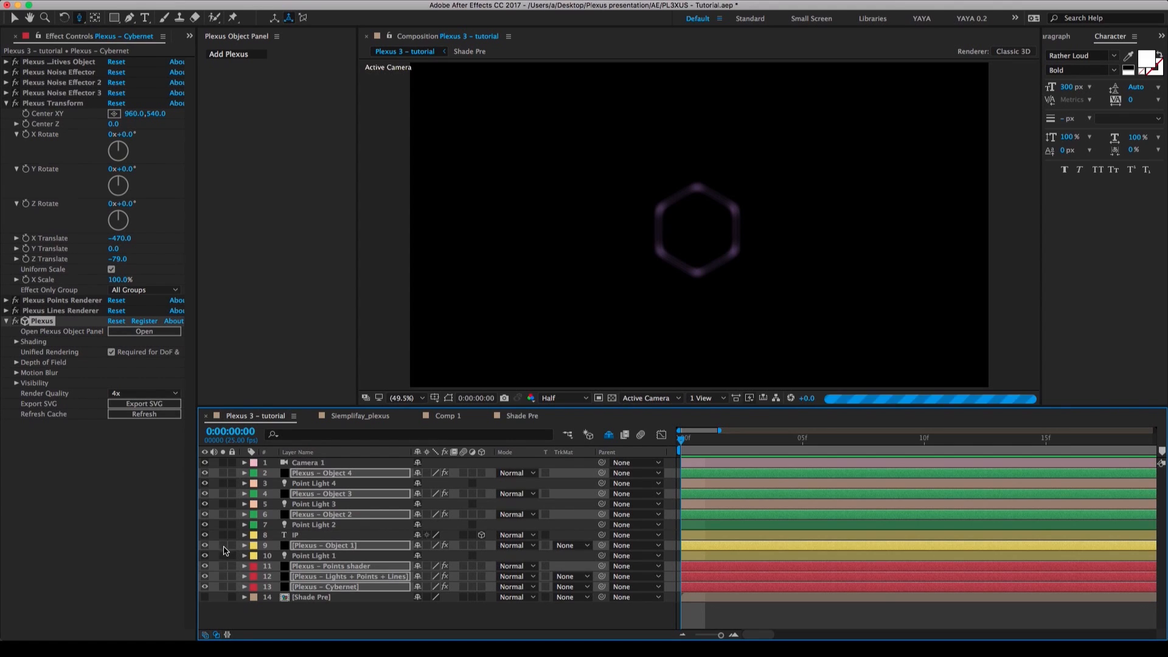
{"action": "left_click", "coordinate": [347, 618]}
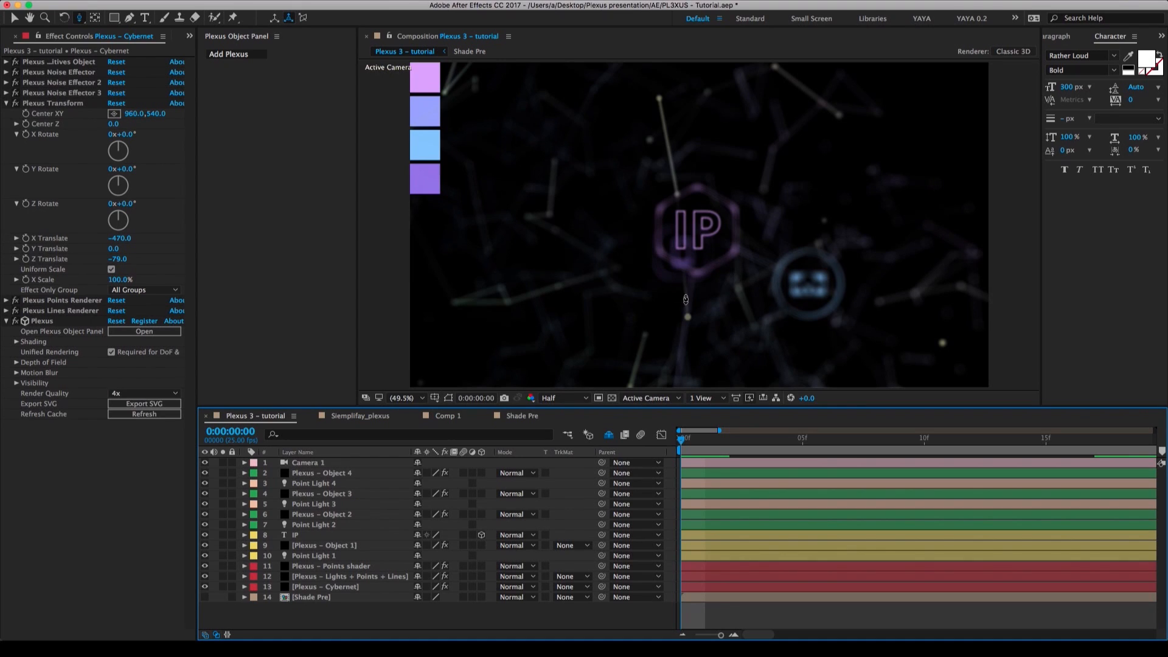
{"action": "left_click_drag", "start_coordinate": [745, 240], "coordinate": [741, 376]}
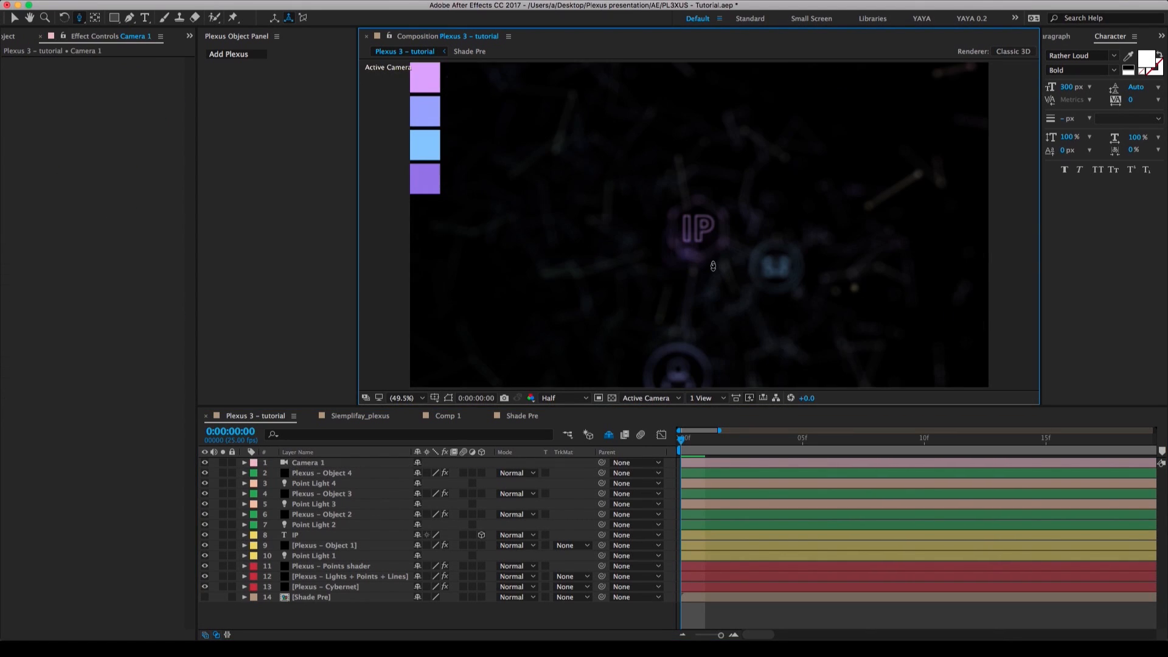
{"action": "key", "text": "c"}
{"action": "left_click_drag", "start_coordinate": [730, 323], "coordinate": [675, 51]}
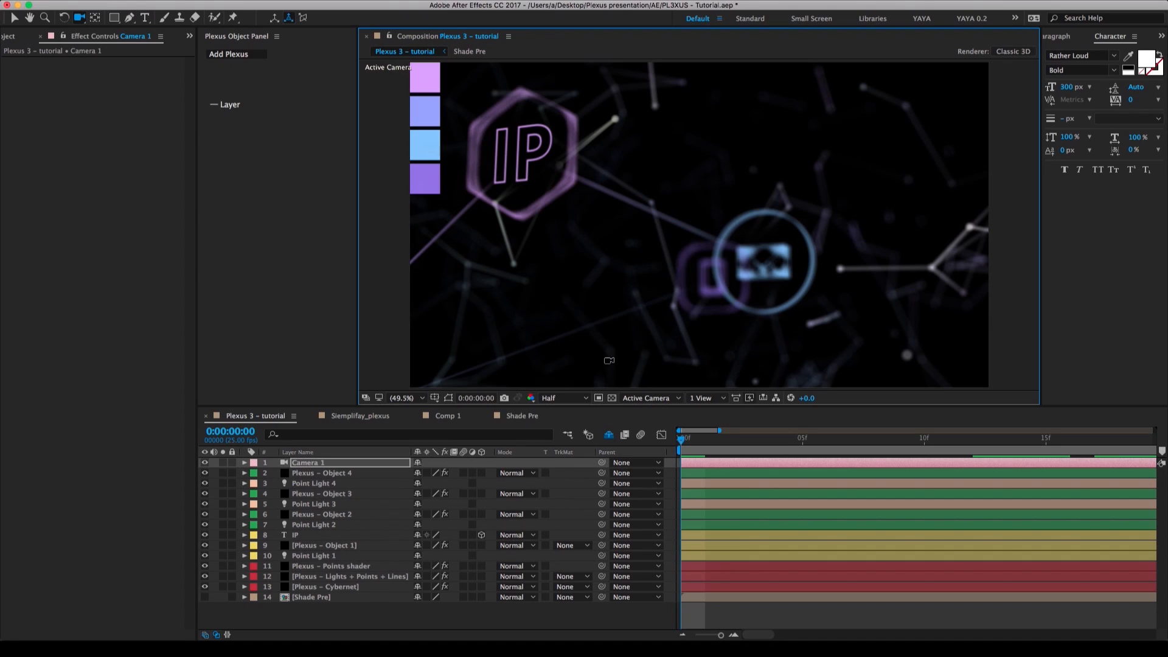
Reset Camera 1's transform and disable its depth of field in the camera settings.
{"action": "left_click", "coordinate": [359, 464]}
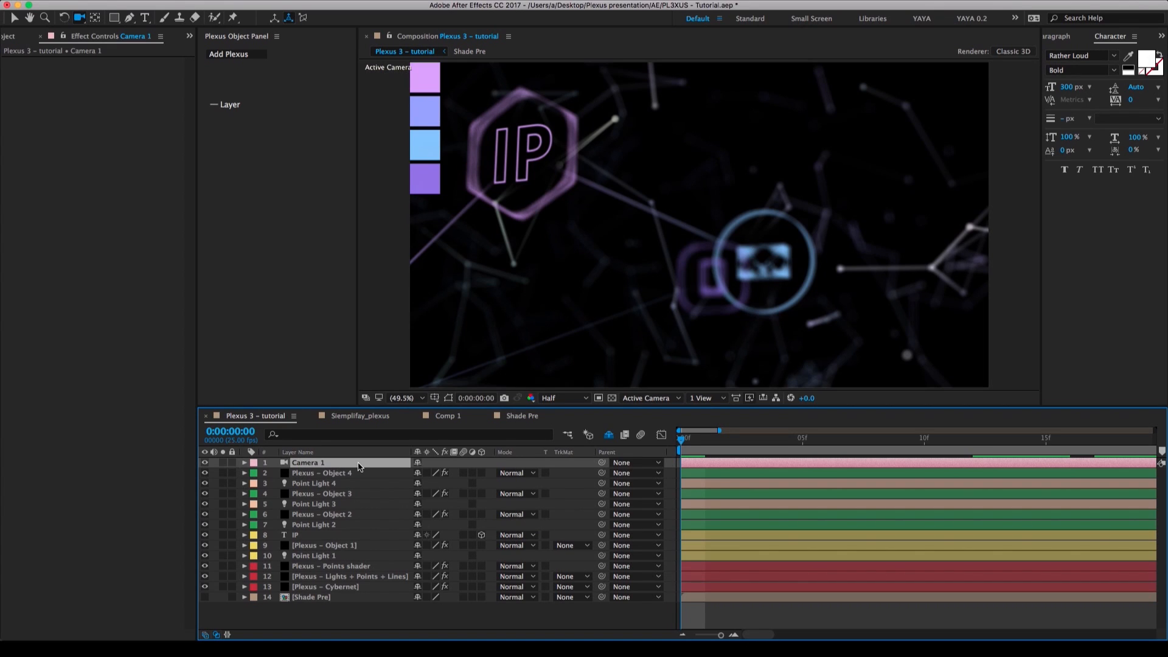
{"action": "left_click", "coordinate": [244, 463]}
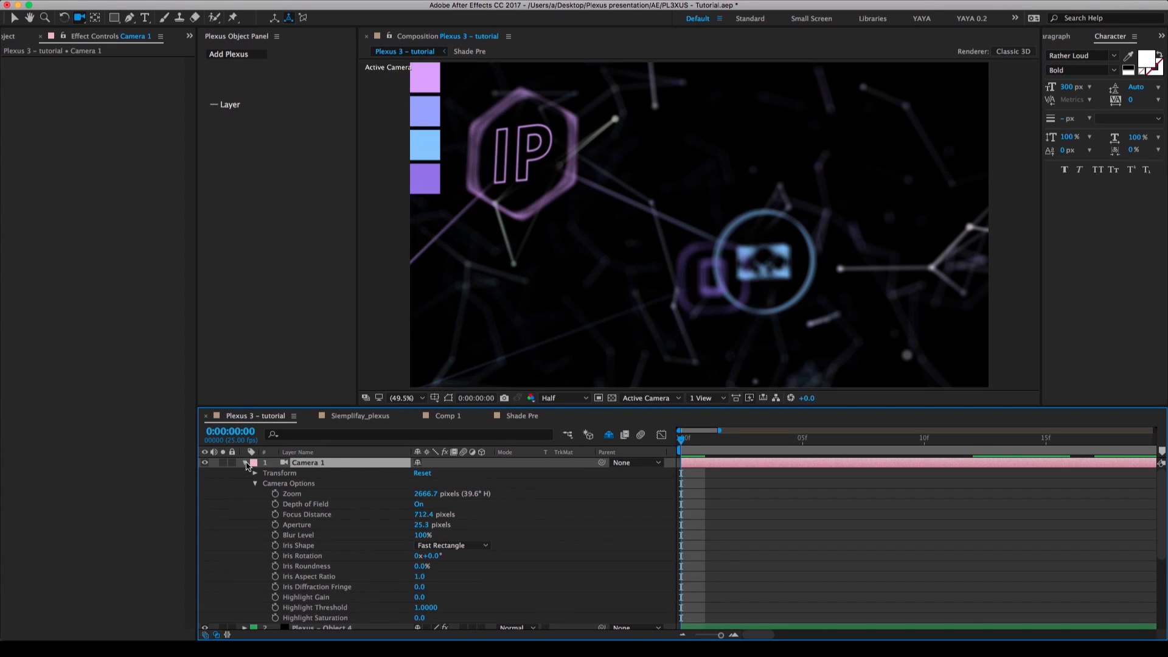
{"action": "left_click", "coordinate": [422, 474]}
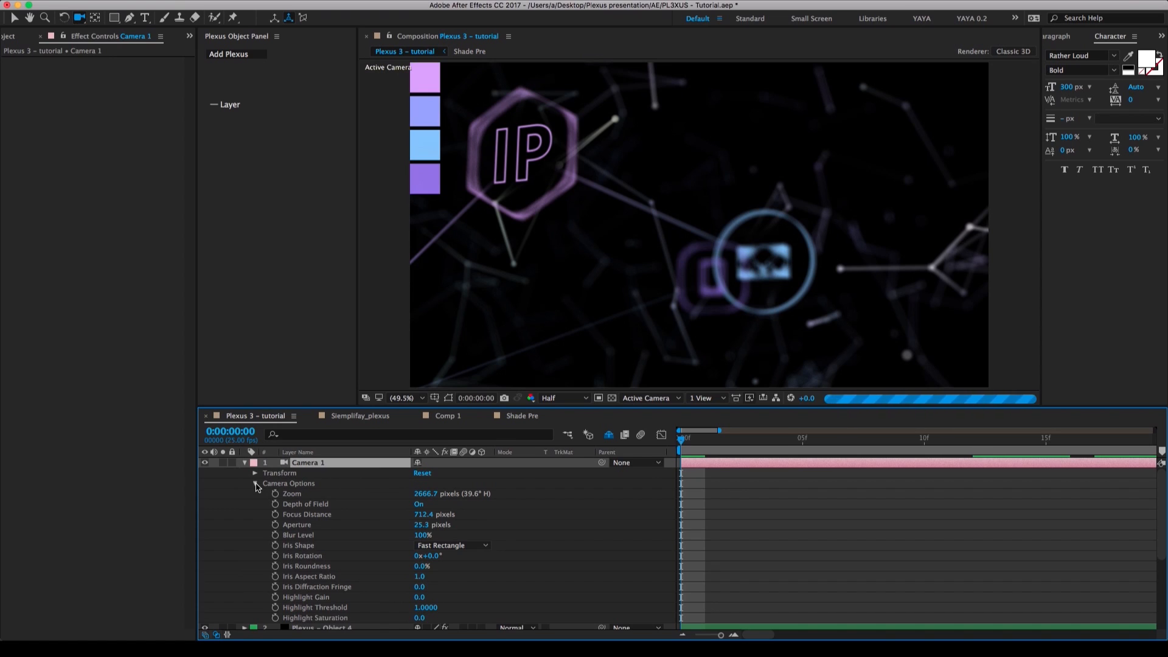
{"action": "left_click", "coordinate": [256, 484]}
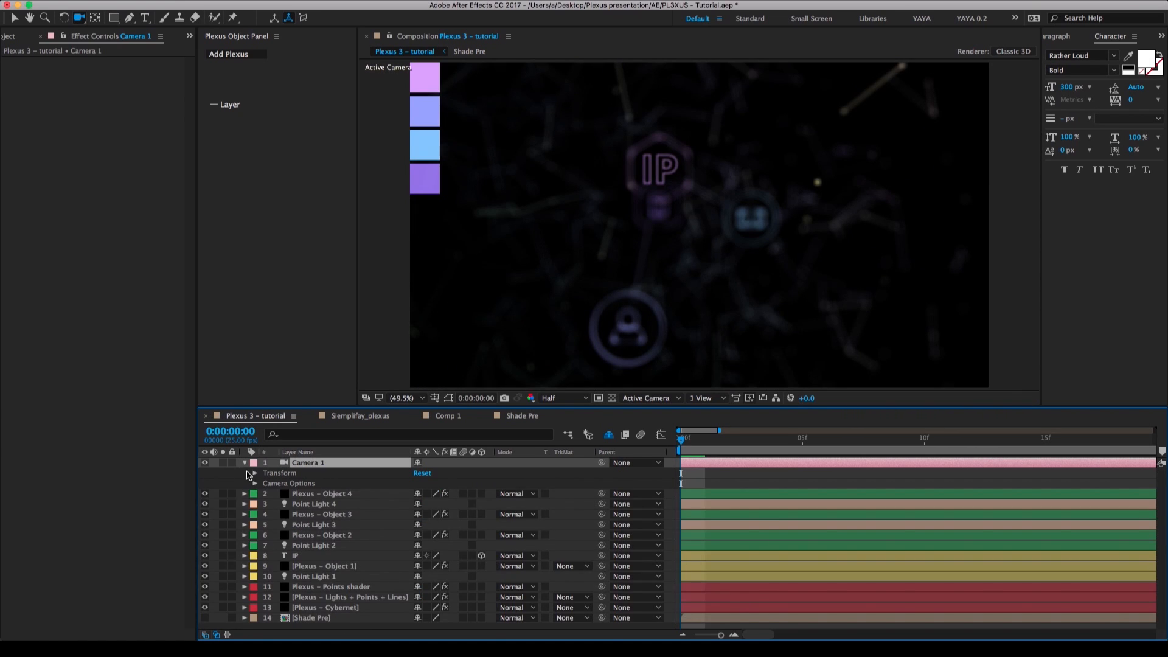
{"action": "left_click", "coordinate": [245, 463]}
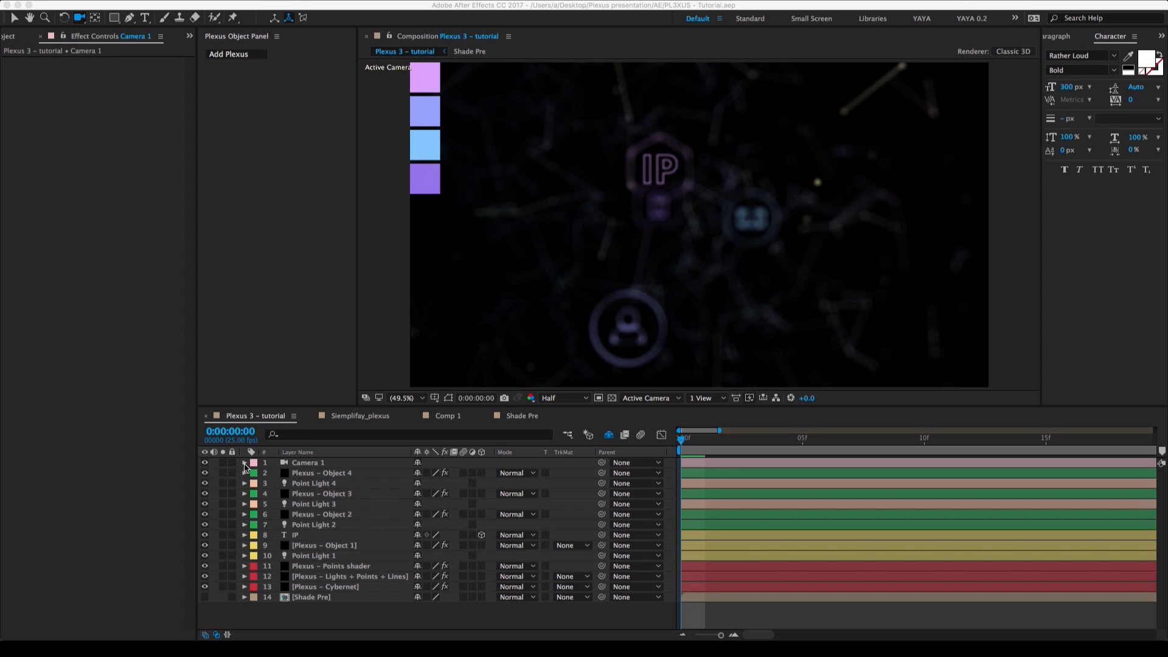
{"action": "double_click", "coordinate": [298, 463]}
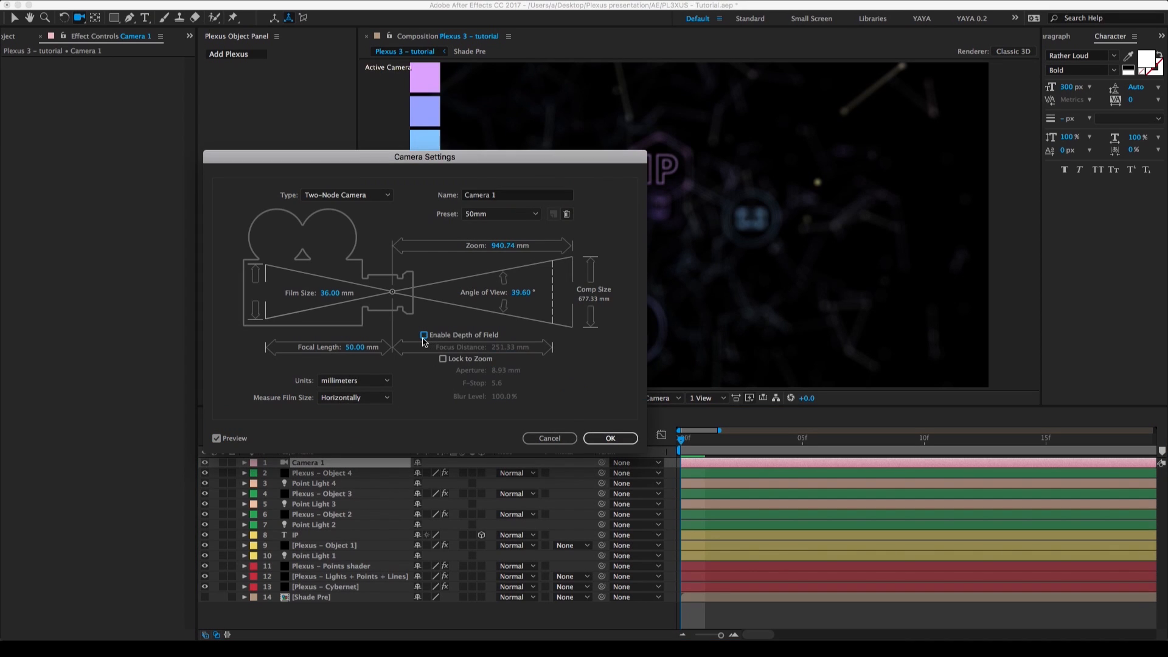
{"action": "left_click", "coordinate": [604, 439]}
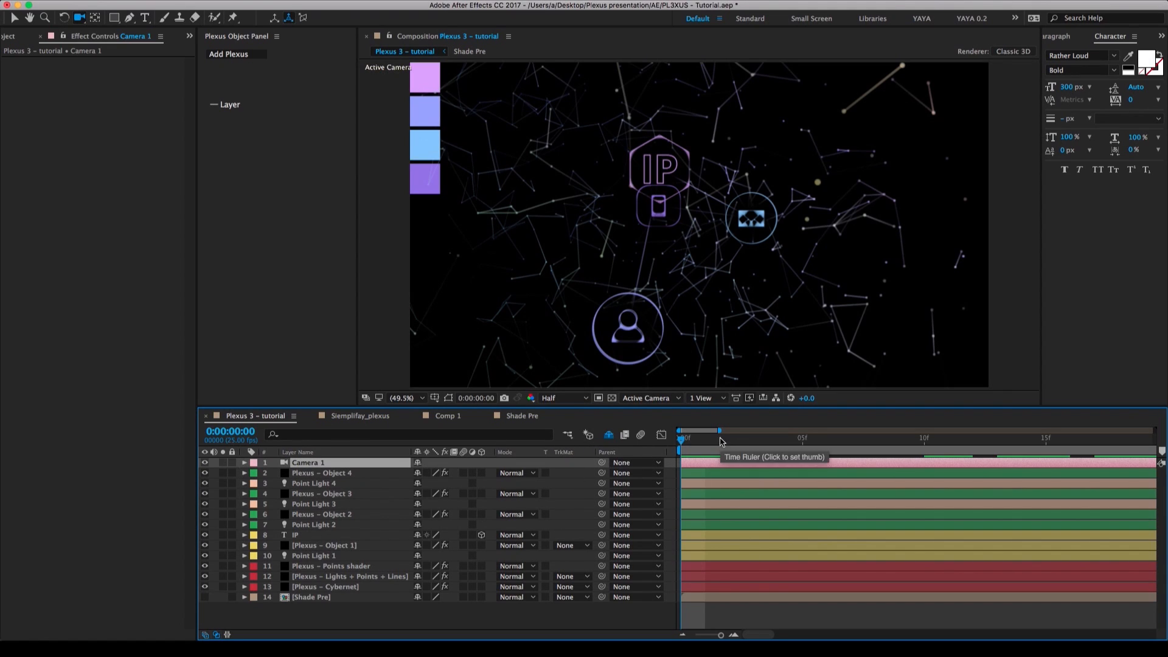
Show the composition's full duration in the timeline, go to 0:00:05:00, and orbit the camera slightly around the badges.
{"action": "left_click_drag", "start_coordinate": [720, 430], "coordinate": [1028, 432]}
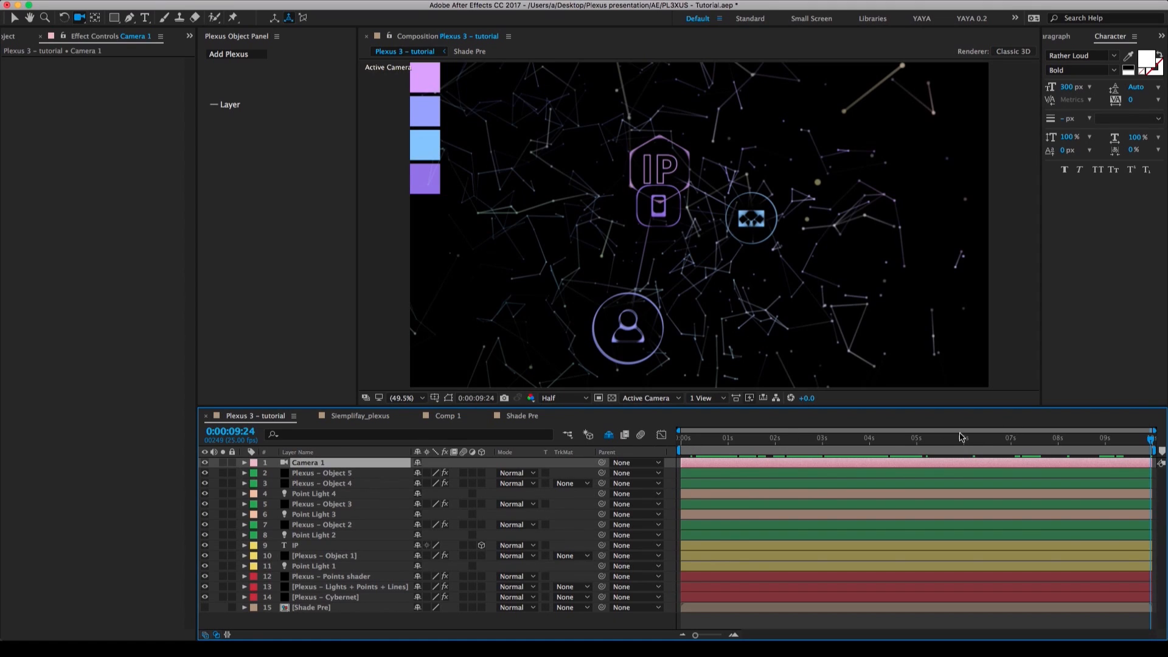
{"action": "left_click", "coordinate": [917, 439]}
{"action": "left_click_drag", "start_coordinate": [732, 290], "coordinate": [711, 289]}
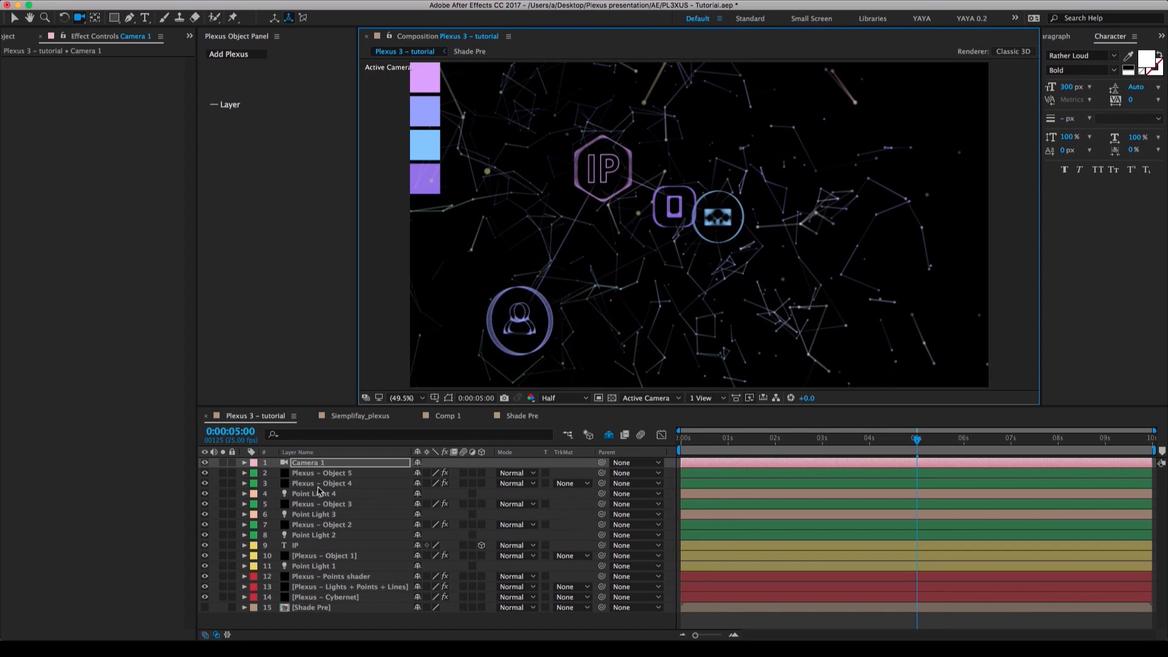
Hide the Plexus – Cybernet layer and set the preview resolution to Quarter.
{"action": "left_click", "coordinate": [207, 600]}
{"action": "left_click", "coordinate": [206, 588]}
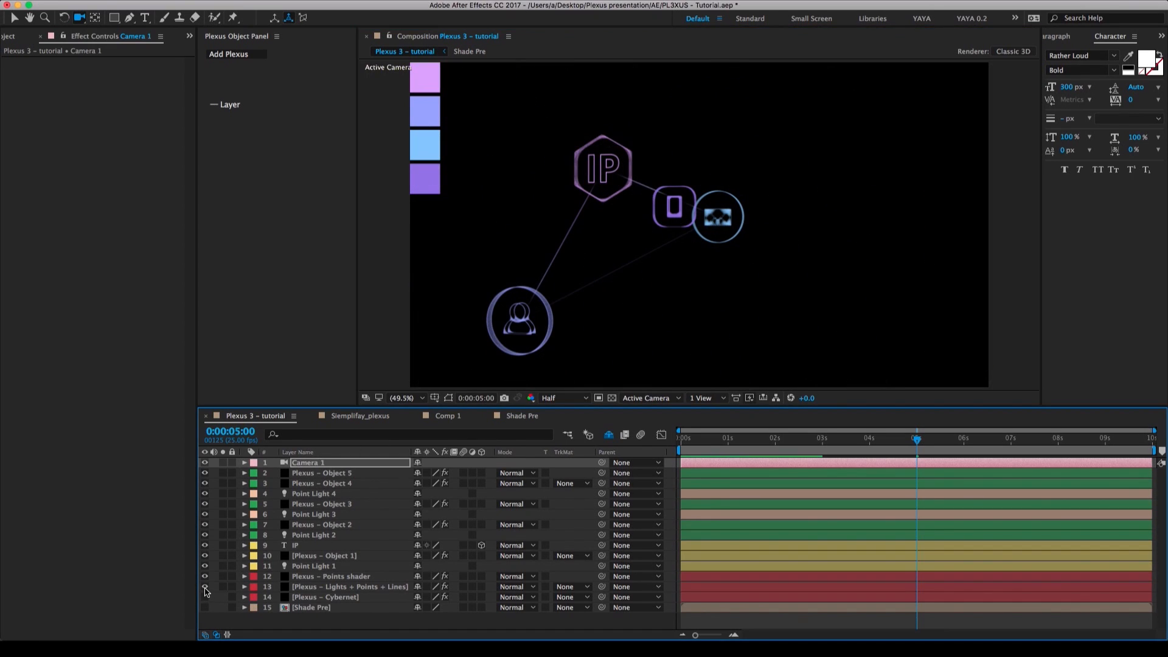
{"action": "left_click", "coordinate": [205, 587]}
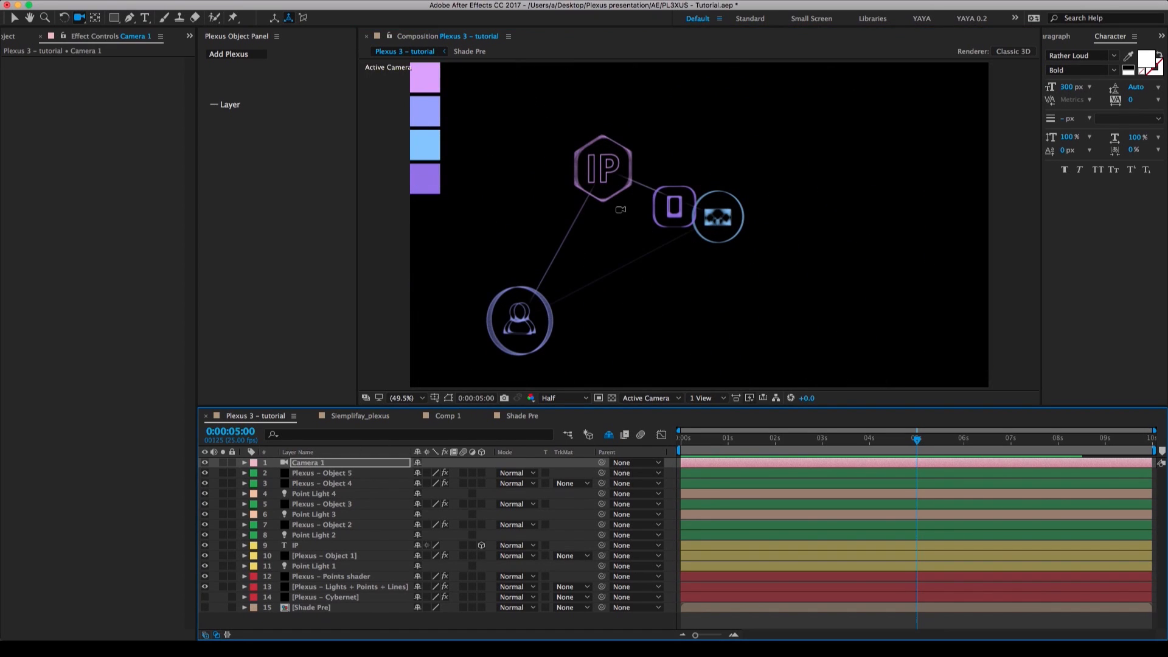
{"action": "left_click", "coordinate": [563, 398]}
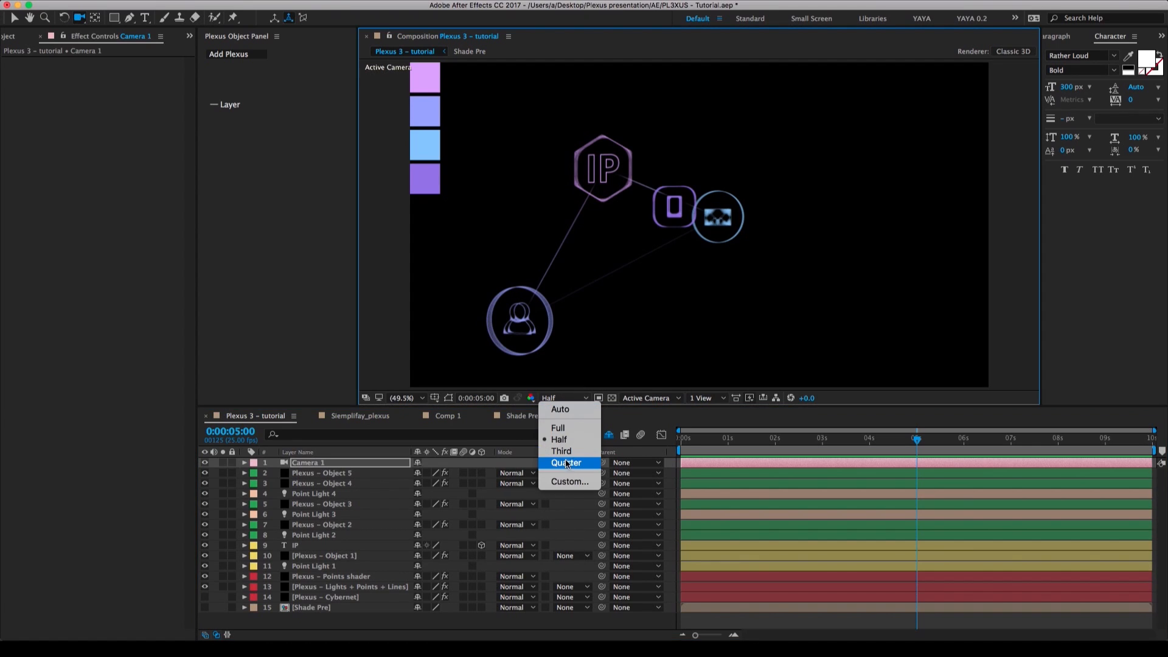
{"action": "left_click", "coordinate": [565, 462]}
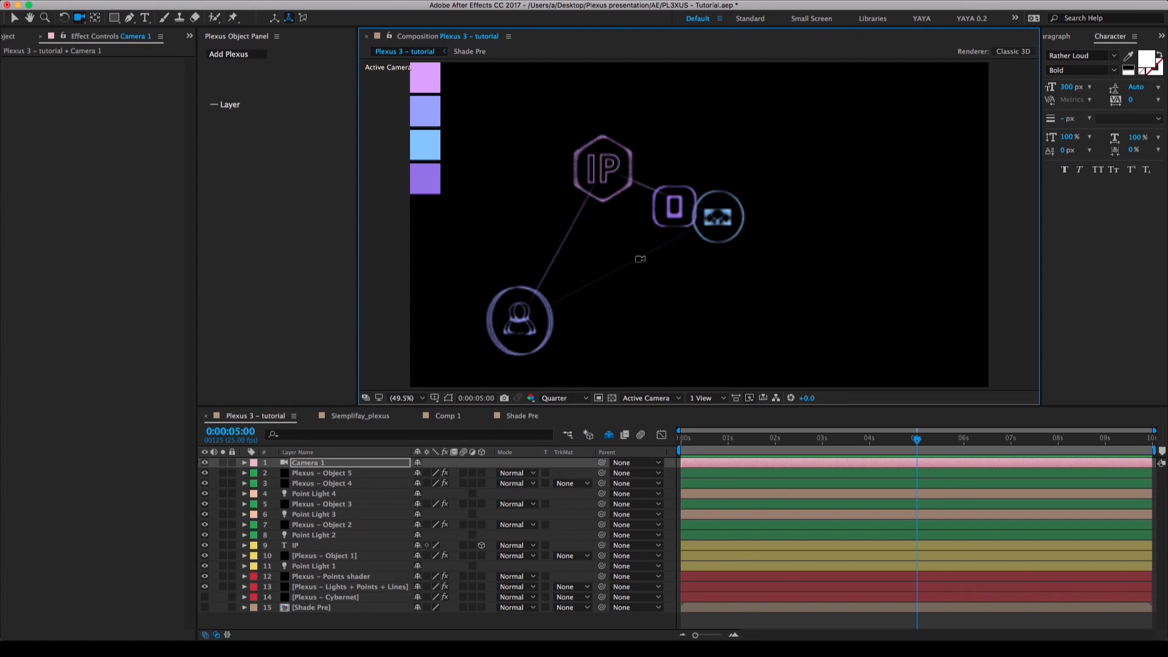
Move the camera closer to the badges and center the IP hexagon in the frame.
{"action": "left_click_drag", "start_coordinate": [640, 259], "coordinate": [616, 108]}
{"action": "key", "text": "c"}
{"action": "key", "text": "c"}
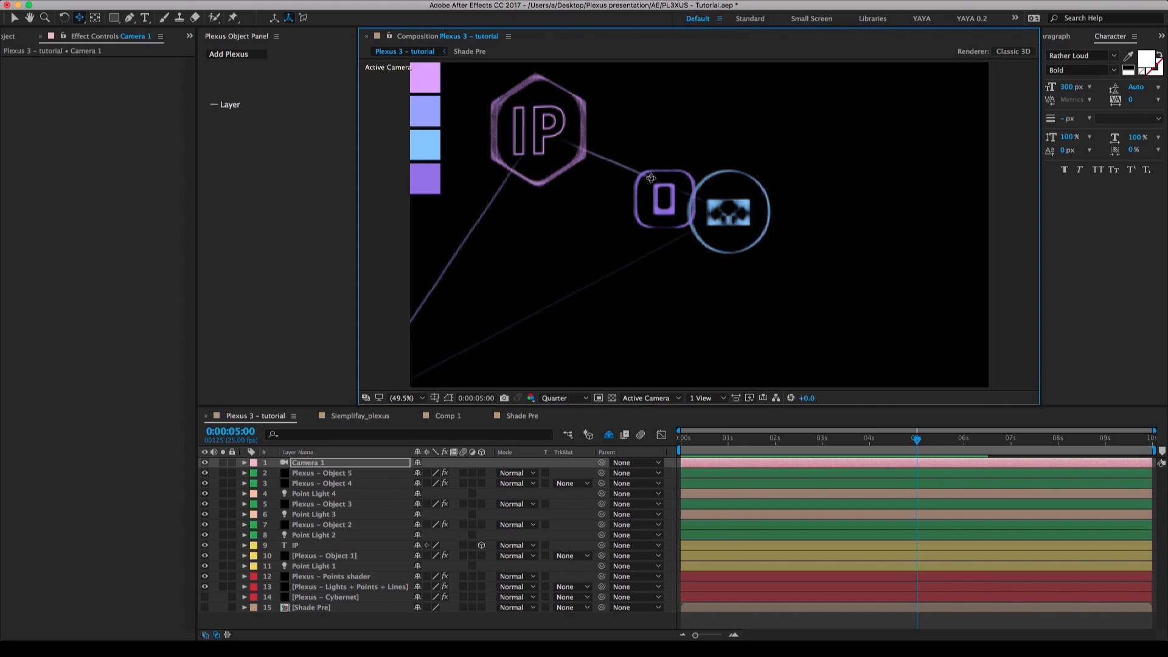
{"action": "left_click_drag", "start_coordinate": [648, 173], "coordinate": [697, 177]}
{"action": "key", "text": "c"}
{"action": "key", "text": "c"}
{"action": "key", "text": "c"}
{"action": "key", "text": "c"}
{"action": "right_click", "coordinate": [718, 273]}
{"action": "left_click", "coordinate": [710, 273]}
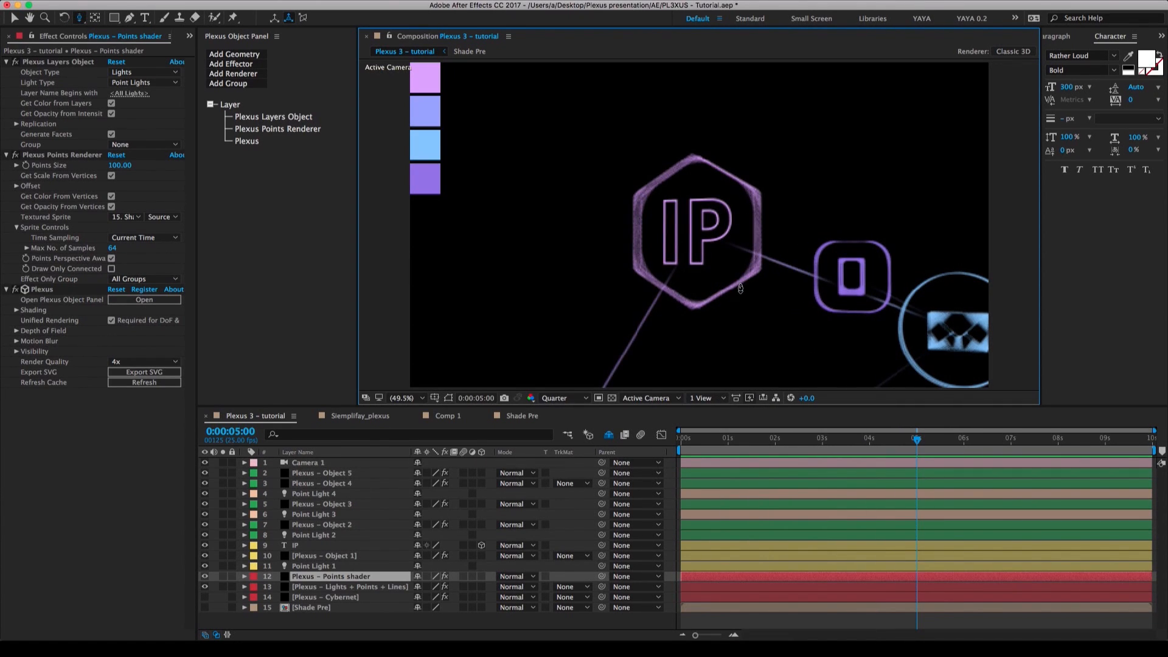
Reframe the camera so the IP hexagon and the two badges beside it all fit in the view.
{"action": "key", "text": "c"}
{"action": "left_click_drag", "start_coordinate": [742, 291], "coordinate": [687, 256]}
{"action": "key", "text": "c"}
{"action": "key", "text": "c"}
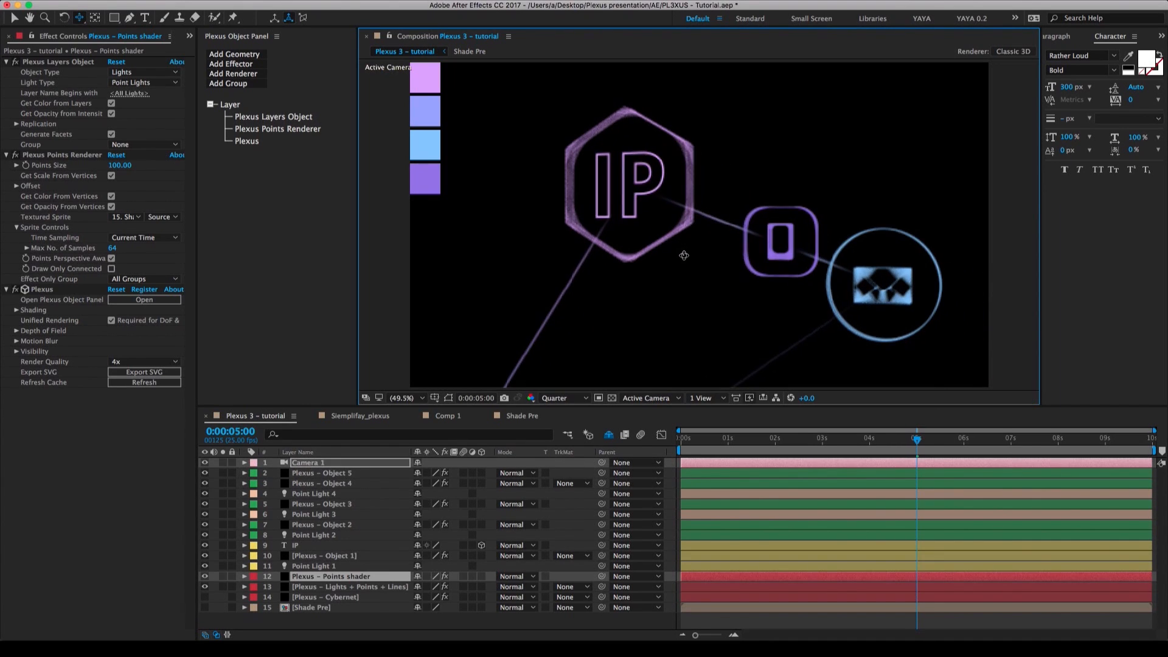
{"action": "key", "text": "u"}
{"action": "key", "text": "u"}
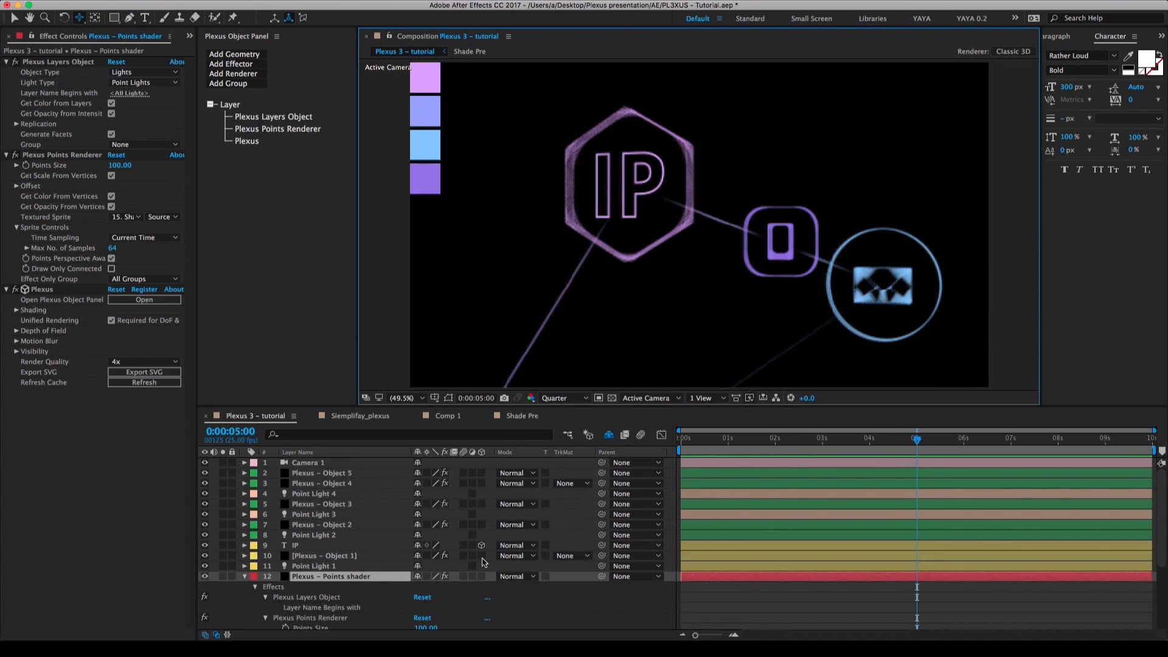
{"action": "left_click", "coordinate": [248, 576]}
Reveal only the modified properties of Camera 1 in the timeline.
{"action": "left_click", "coordinate": [318, 464]}
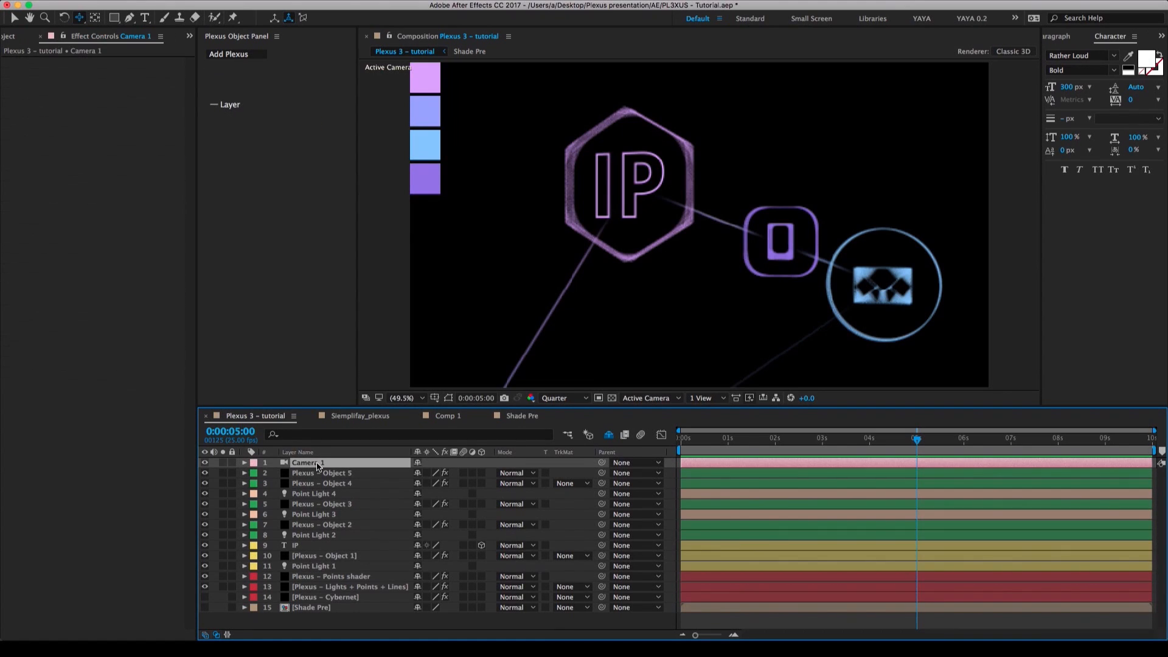
{"action": "key", "text": "u"}
{"action": "key", "text": "u"}
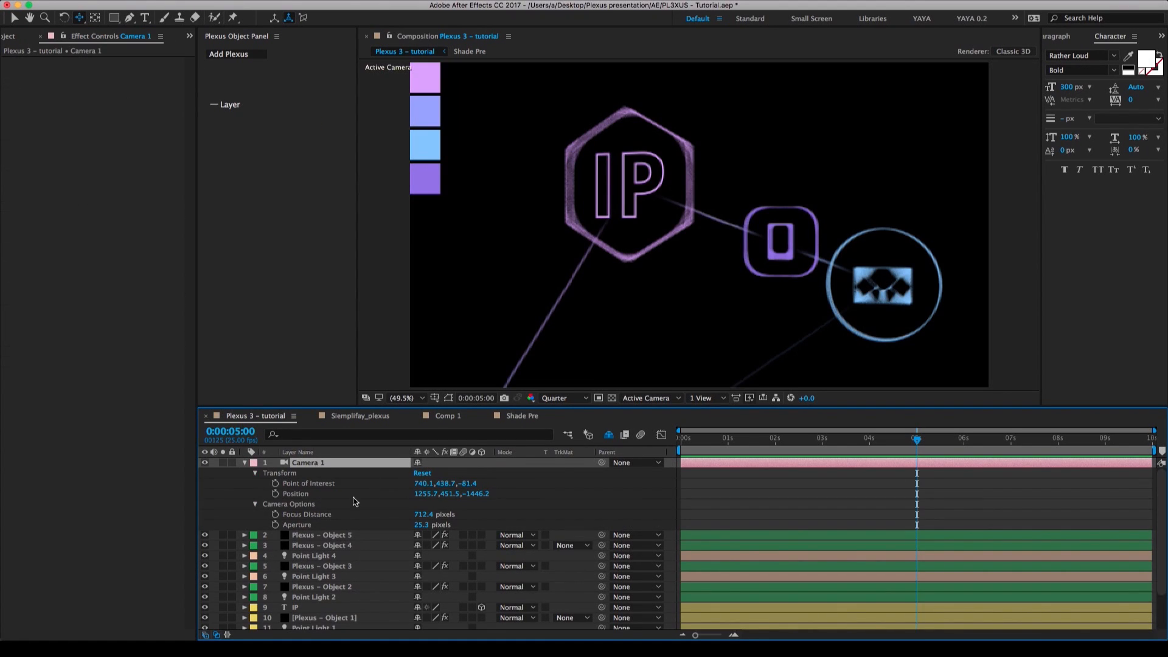
Add Position and Point of Interest keyframes to Camera 1 at 0:00:05:00.
{"action": "left_click", "coordinate": [276, 493]}
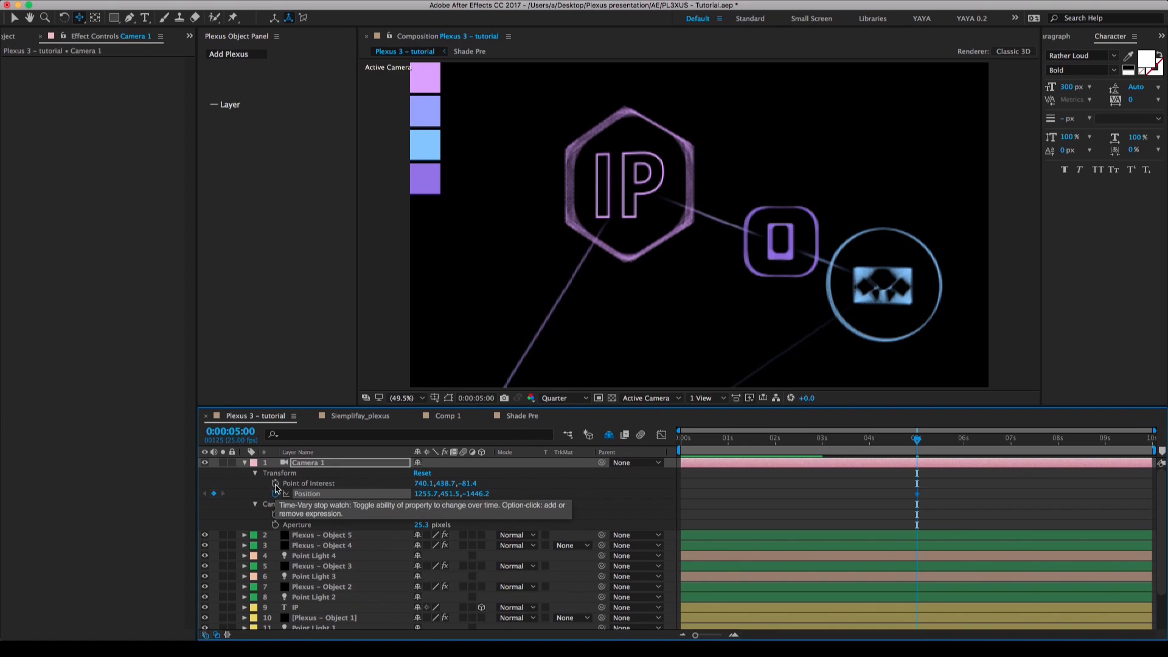
{"action": "left_click", "coordinate": [275, 483]}
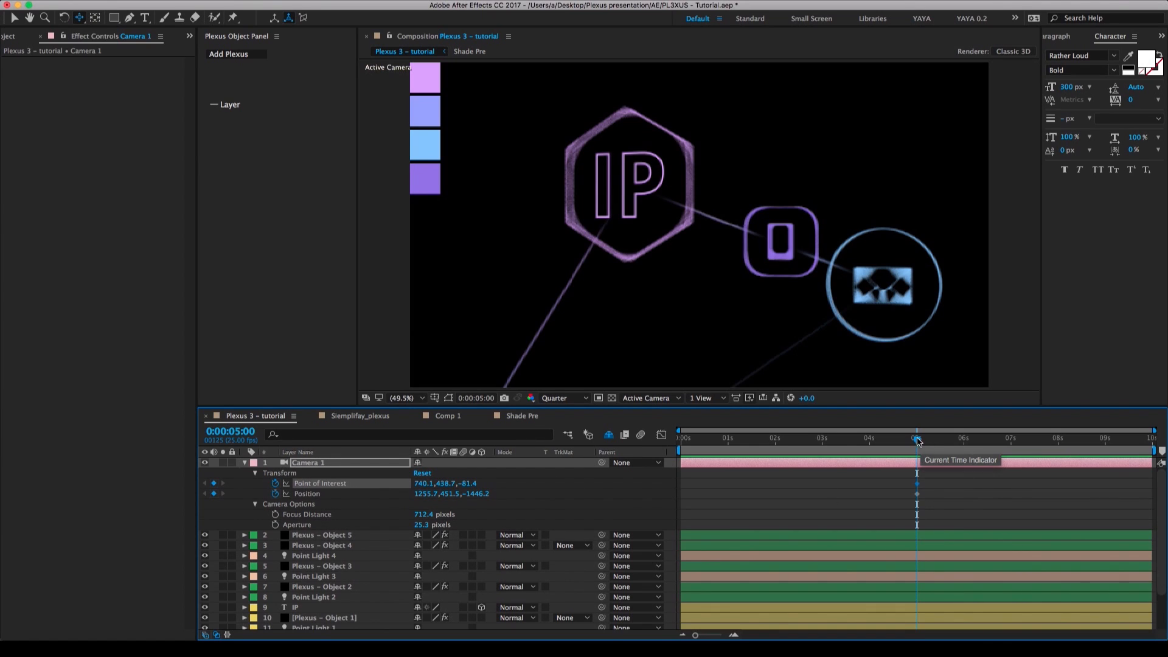
At 0:00:00:00, orbit, move and pan the camera into a close, angled view of the purple rounded-square badge.
{"action": "left_click_drag", "start_coordinate": [722, 442], "coordinate": [672, 440]}
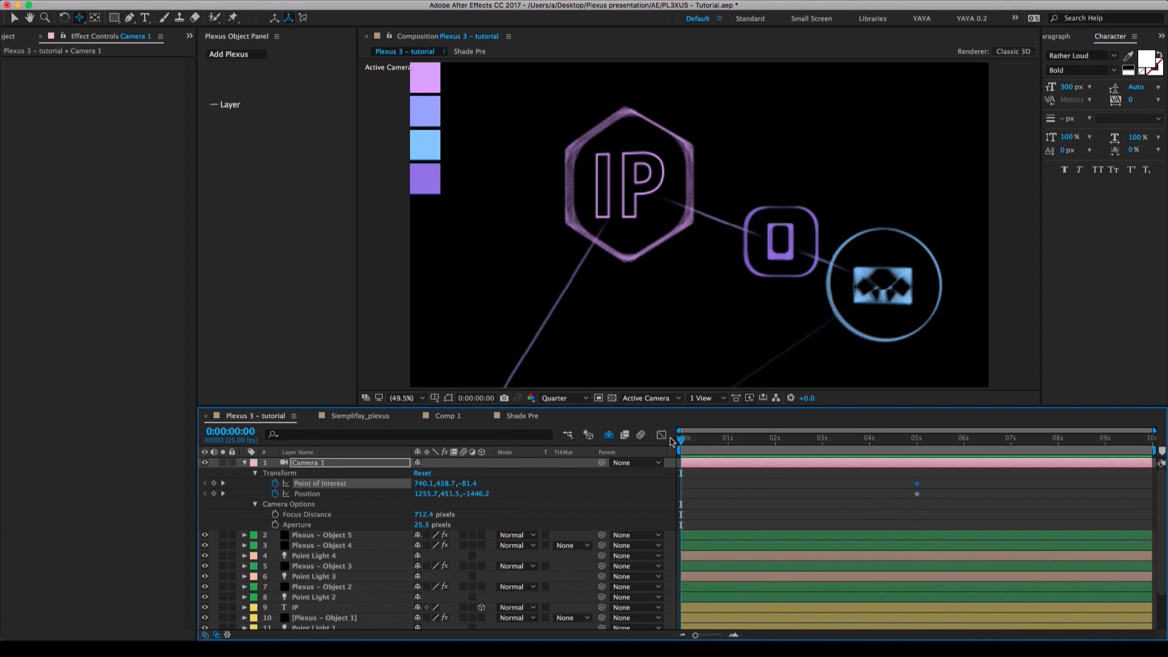
{"action": "left_click_drag", "start_coordinate": [860, 310], "coordinate": [760, 303]}
{"action": "key", "text": "c"}
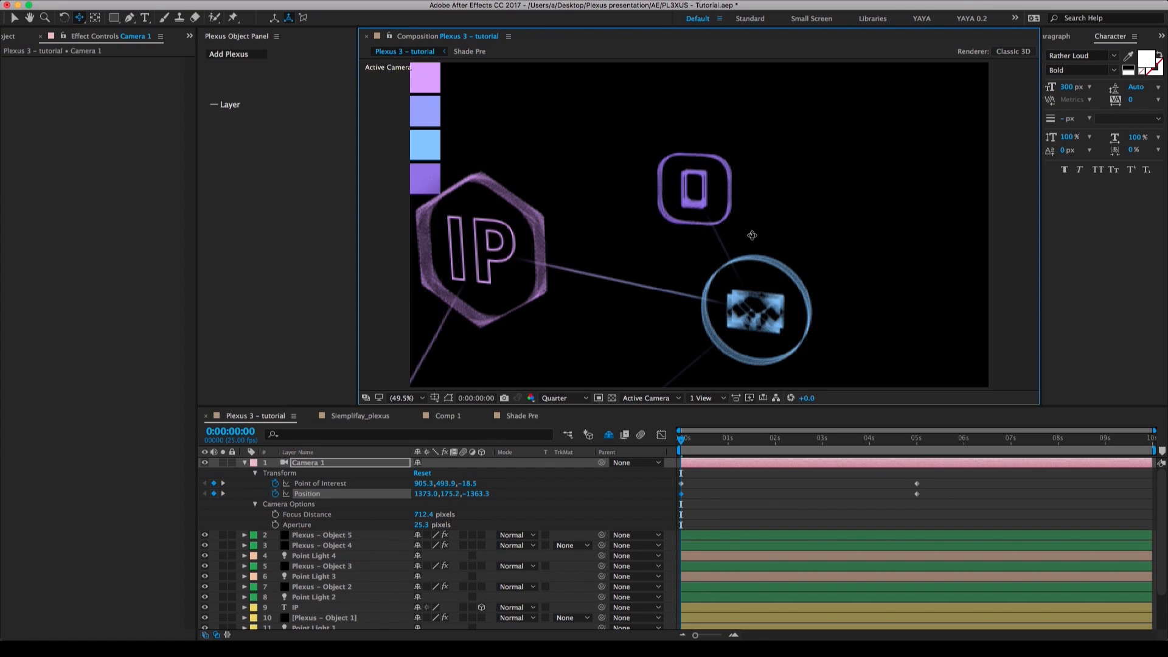
{"action": "left_click_drag", "start_coordinate": [752, 237], "coordinate": [822, 154]}
{"action": "key", "text": "c"}
{"action": "key", "text": "c"}
{"action": "key", "text": "c"}
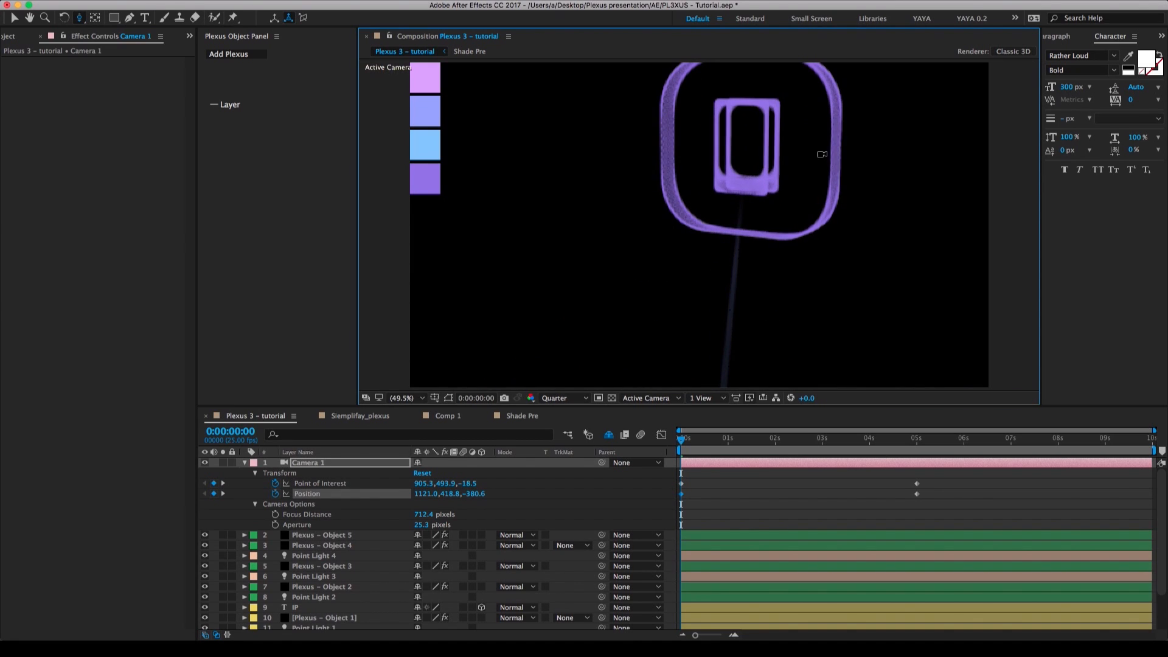
{"action": "key", "text": "c"}
{"action": "key", "text": "c"}
{"action": "key", "text": "c"}
{"action": "left_click_drag", "start_coordinate": [787, 196], "coordinate": [707, 247]}
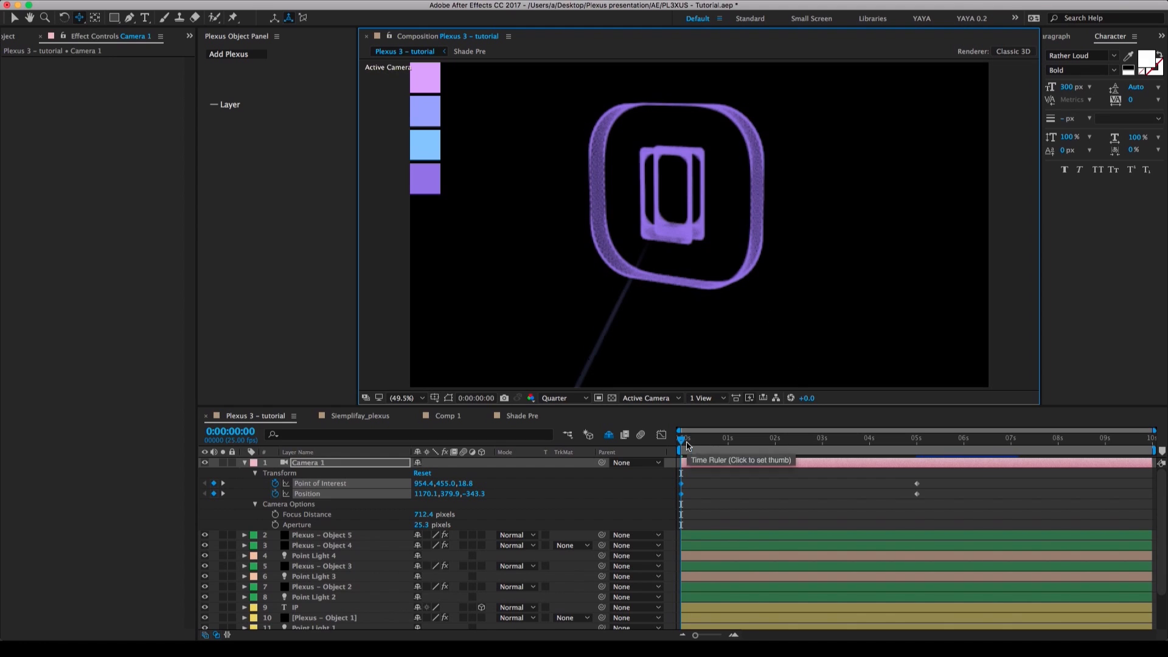
At 0:00:09:24, pull the camera far back from all the badges, orbit it, and add a Point of Interest keyframe.
{"action": "left_click_drag", "start_coordinate": [718, 447], "coordinate": [1151, 458]}
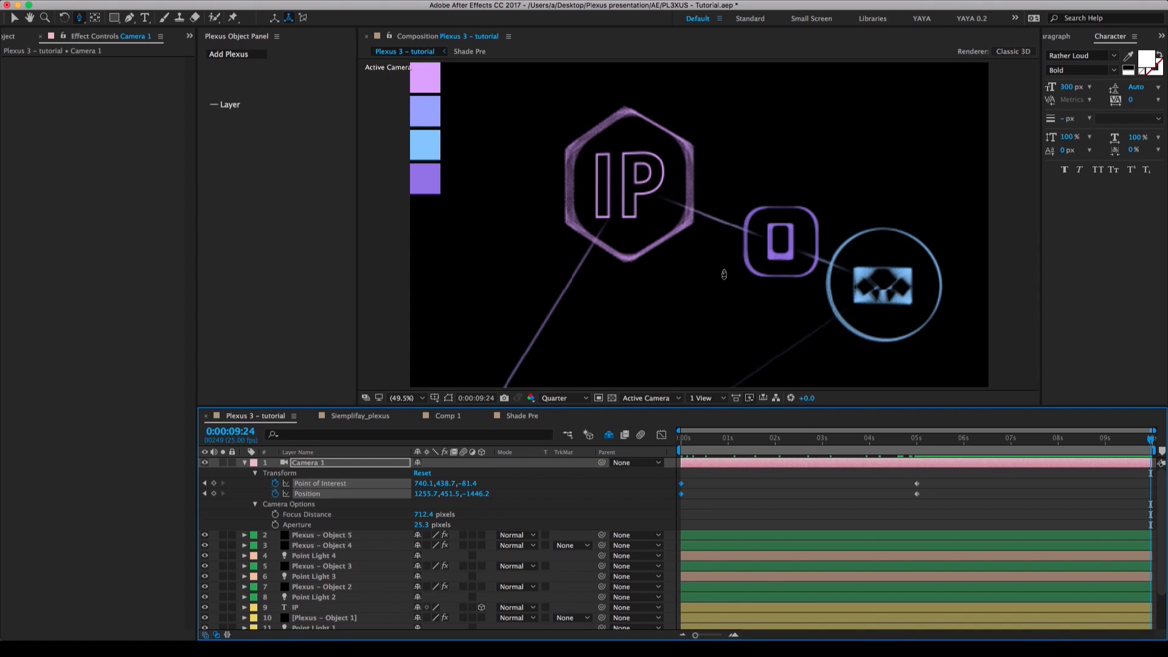
{"action": "left_click_drag", "start_coordinate": [725, 274], "coordinate": [738, 409]}
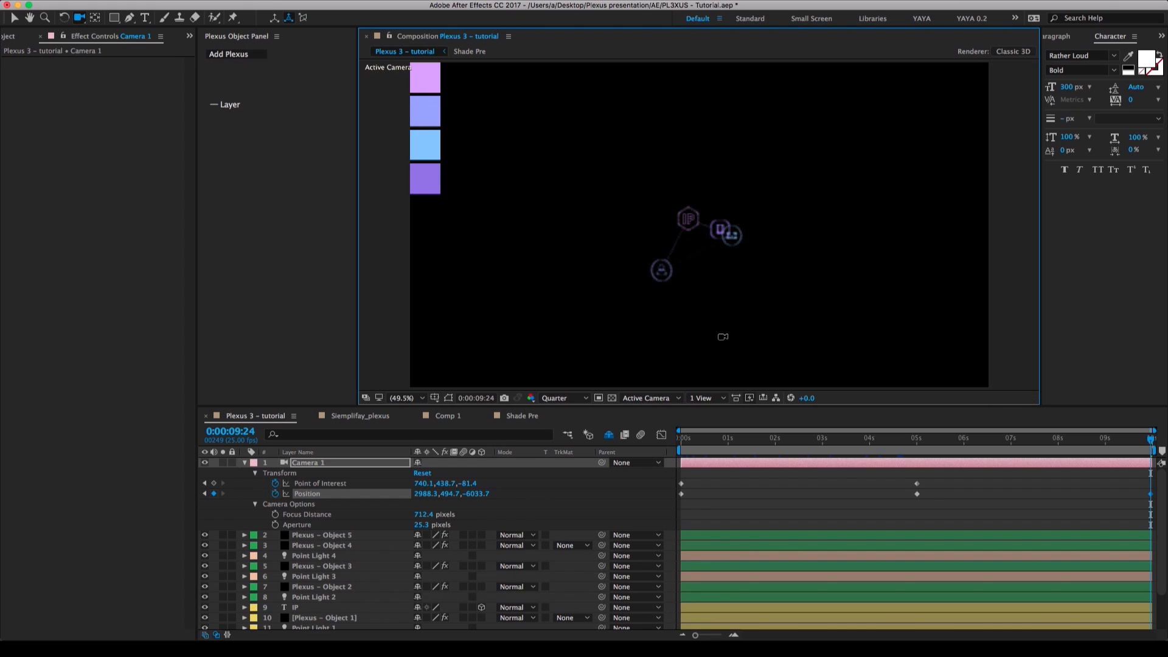
{"action": "mouse_move", "coordinate": [723, 337]}
{"action": "left_mouse_down"}
{"action": "mouse_move", "coordinate": [717, 349]}
{"action": "mouse_move", "coordinate": [730, 308]}
{"action": "mouse_move", "coordinate": [728, 355]}
{"action": "left_mouse_up"}
{"action": "key", "text": "c"}
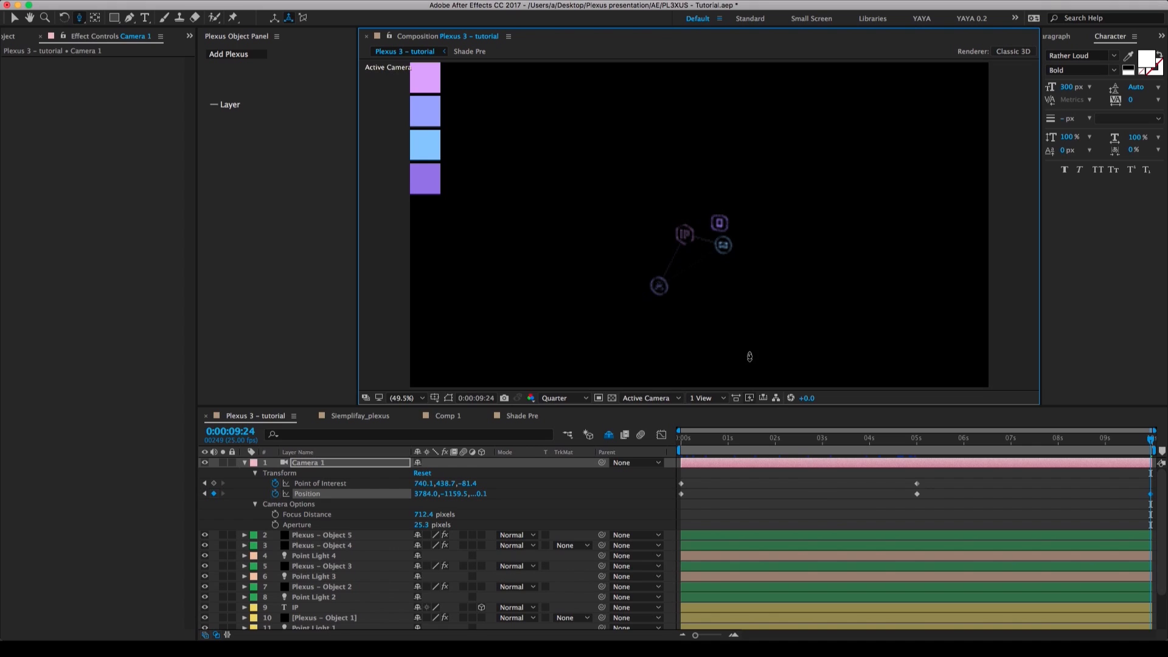
{"action": "left_click", "coordinate": [869, 495]}
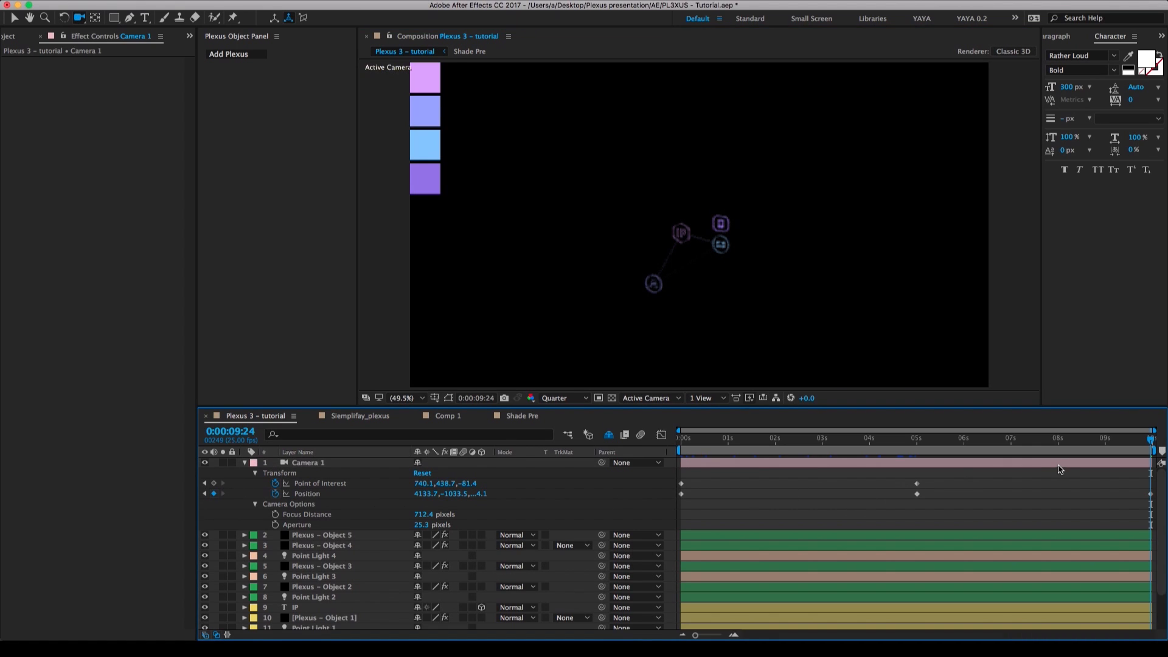
{"action": "left_click", "coordinate": [214, 483]}
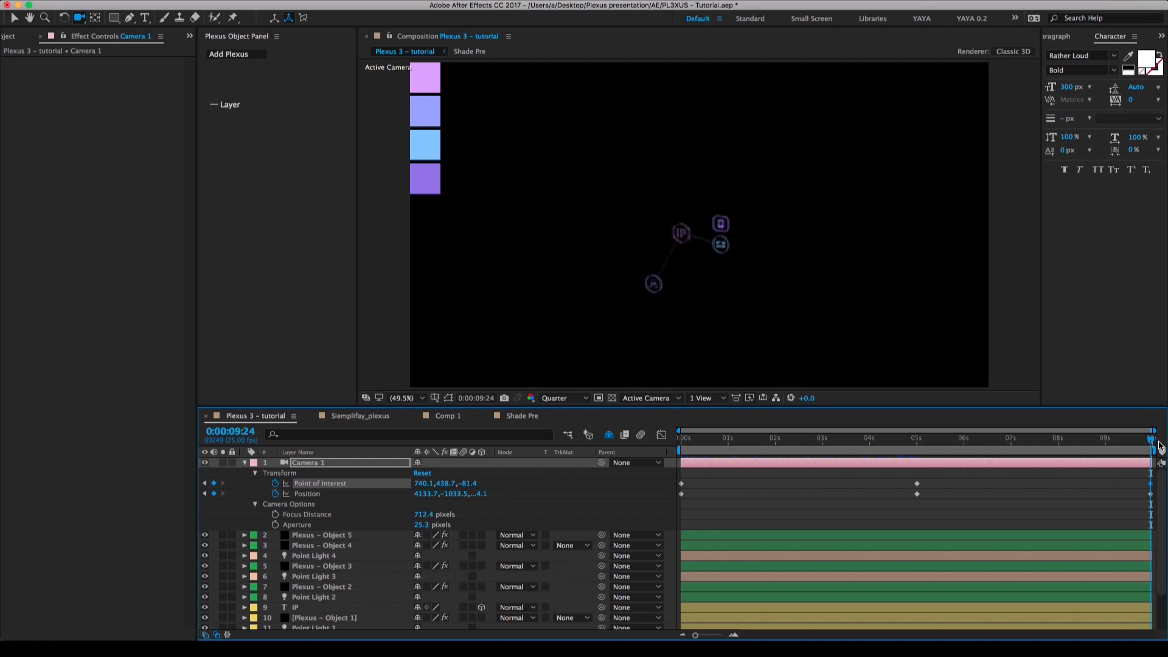
Apply Easy Ease to Camera 1's Point of Interest and Position keyframes at 0:00:05:00.
{"action": "left_click_drag", "start_coordinate": [1151, 443], "coordinate": [920, 448]}
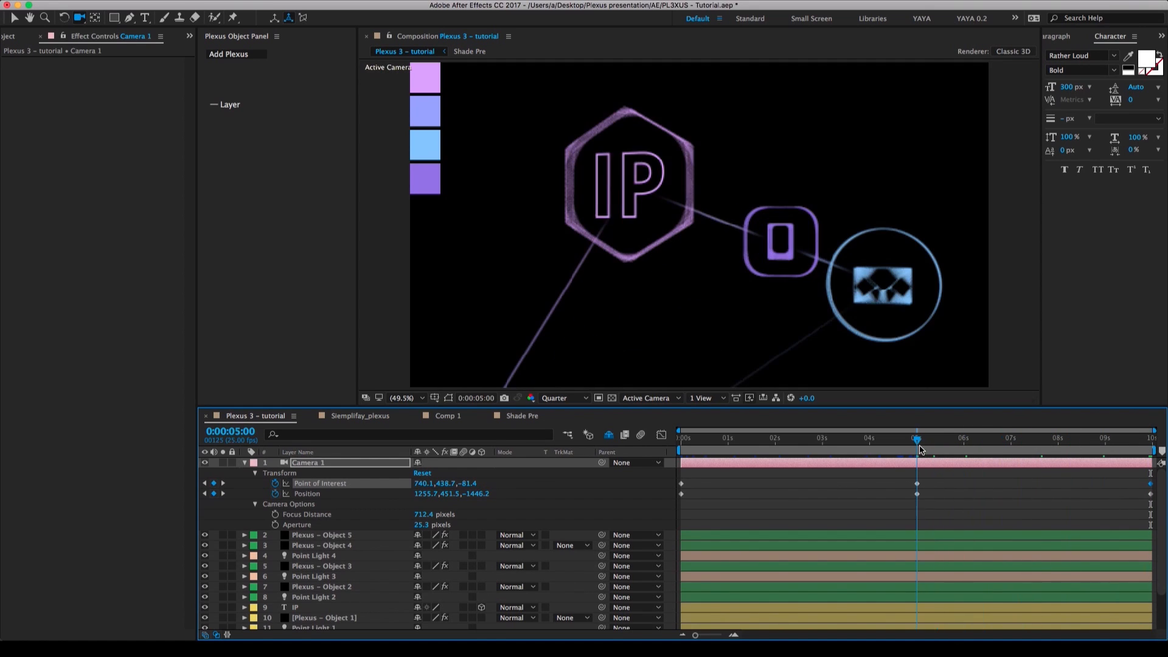
{"action": "left_click", "coordinate": [916, 494], "text": "shift"}
{"action": "right_click", "coordinate": [917, 488]}
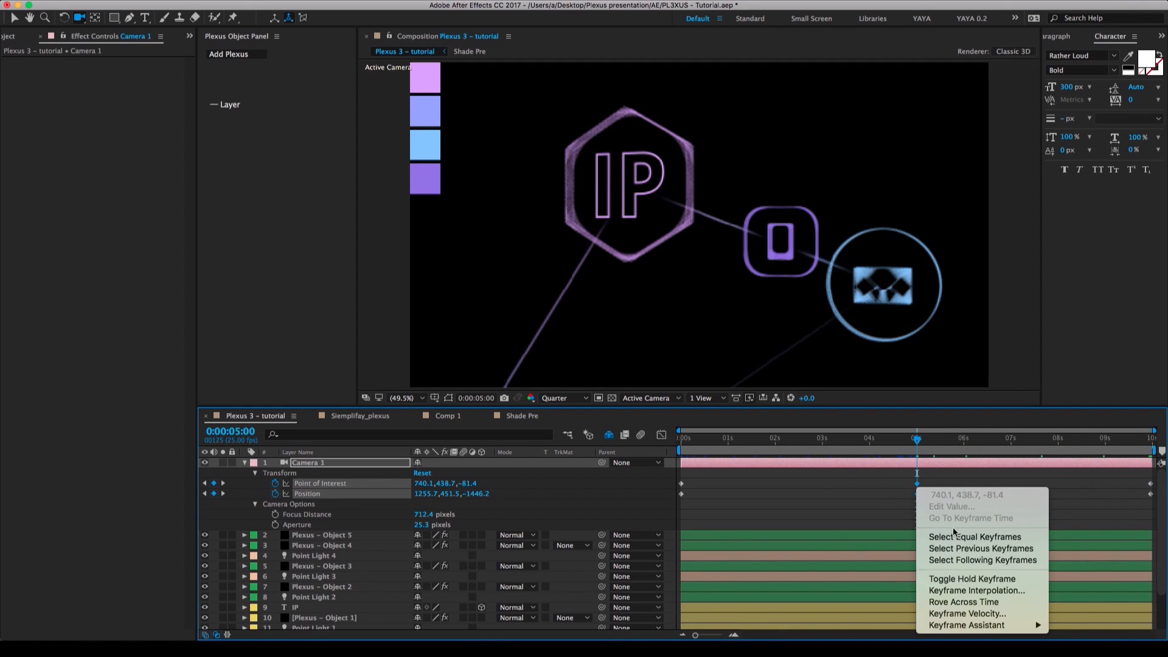
{"action": "mouse_move", "coordinate": [974, 625]}
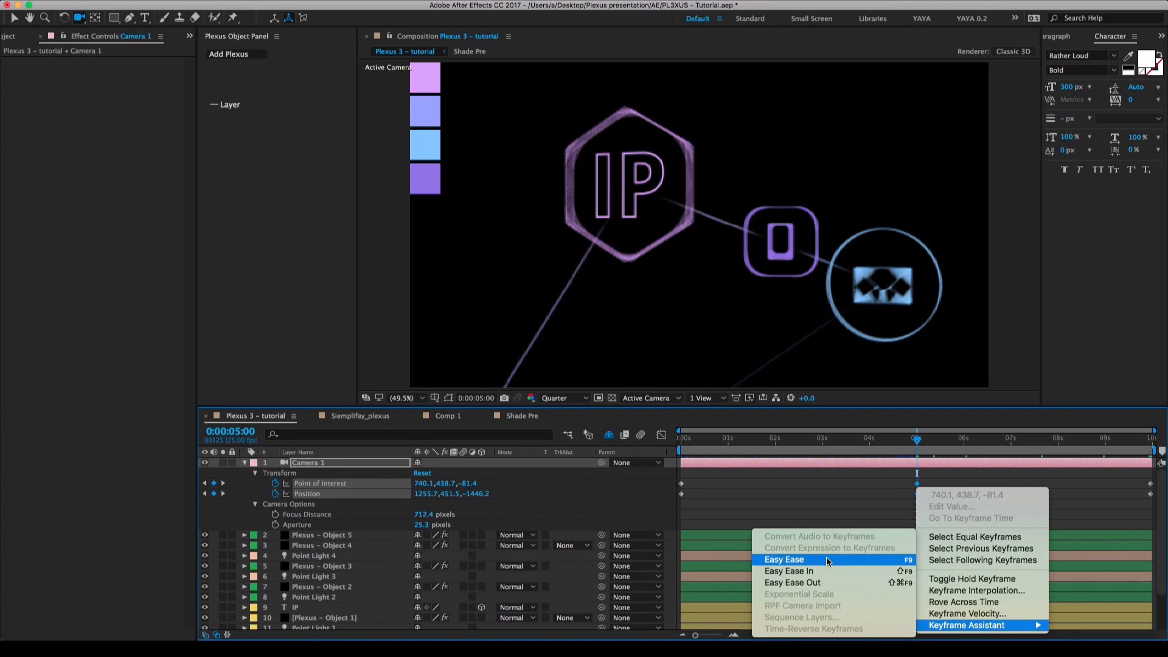
{"action": "left_click", "coordinate": [828, 560]}
Set the keyframe velocity influence of the selected camera keyframes at 0:00:05:00 to 100% incoming and 100% outgoing.
{"action": "left_click", "coordinate": [661, 434]}
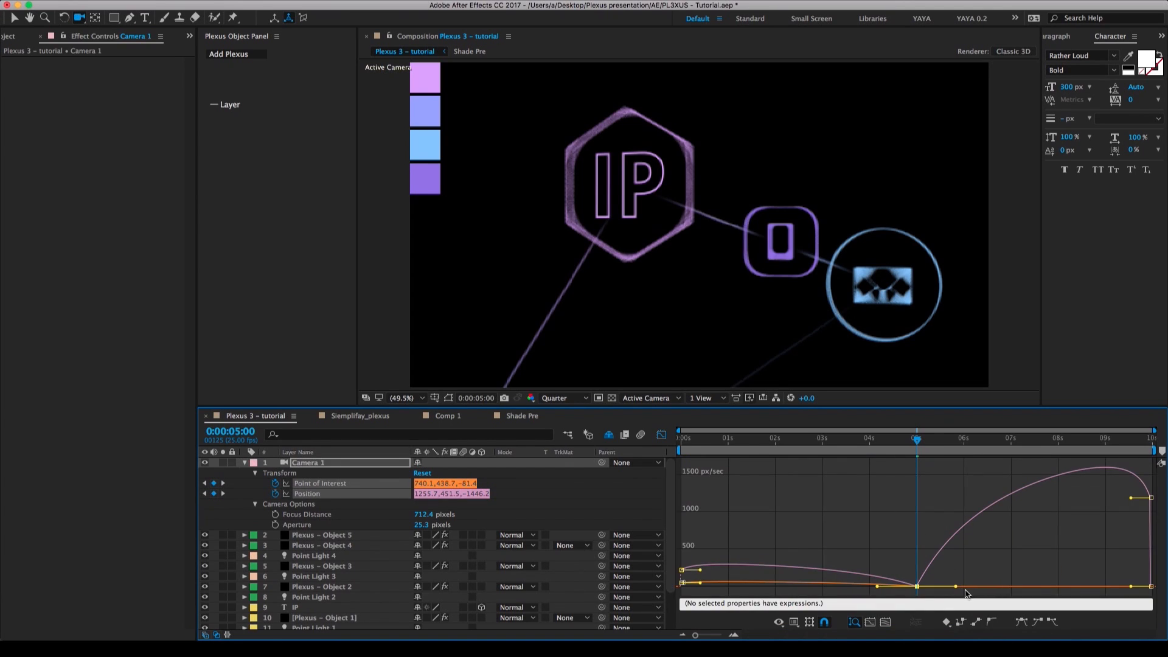
{"action": "mouse_move", "coordinate": [922, 591]}
{"action": "key", "text": "super+shift+k"}
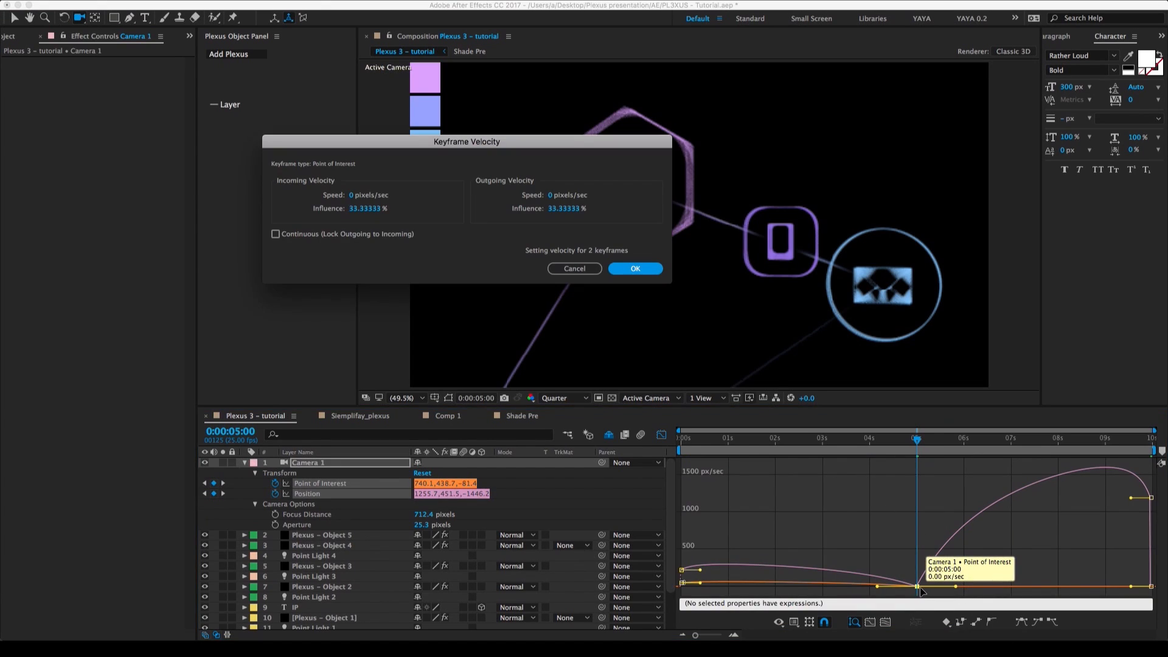
{"action": "left_click", "coordinate": [365, 208]}
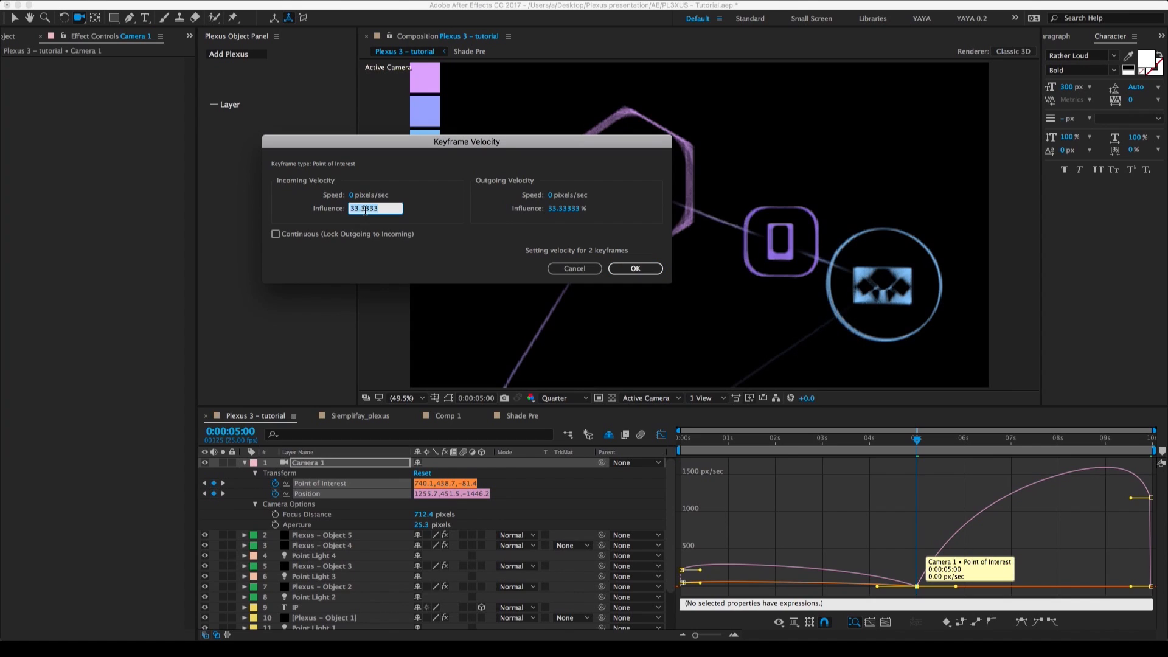
{"action": "type", "text": "100"}
{"action": "key", "text": "Tab"}
{"action": "type", "text": "10"}
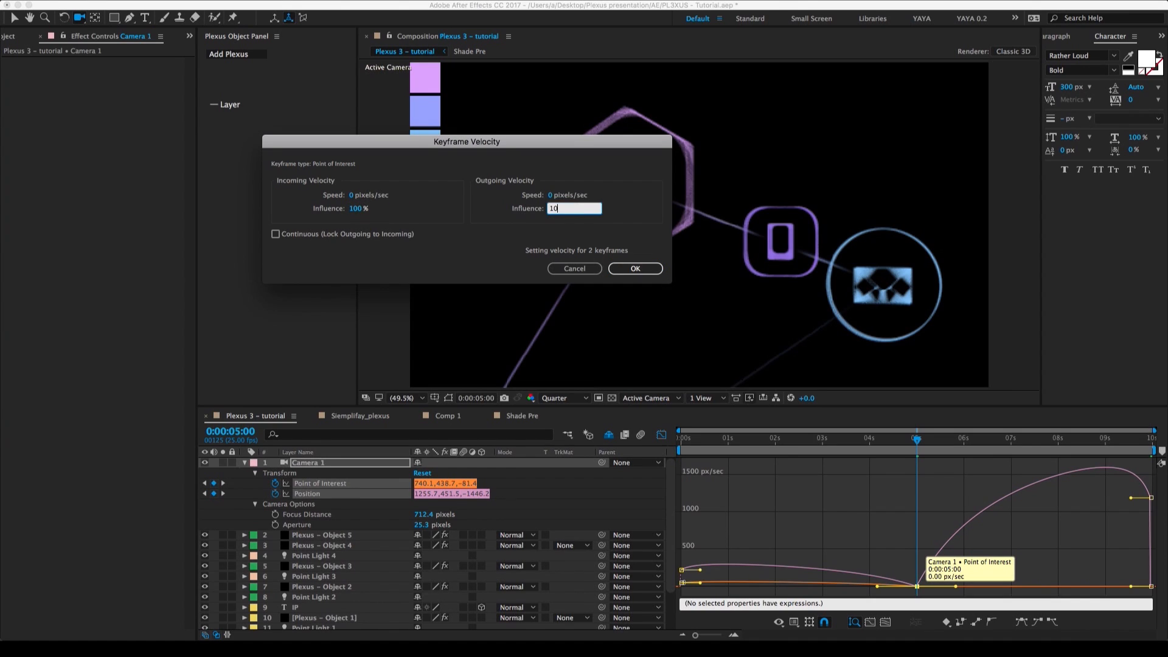
{"action": "key", "text": "Return"}
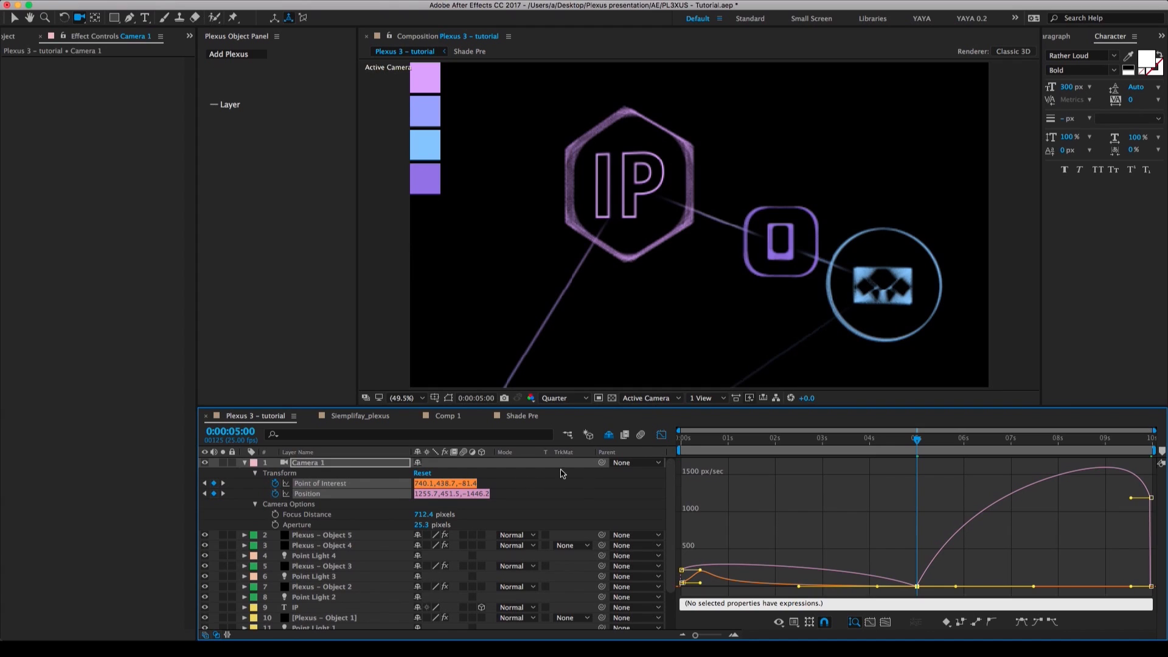
Leave the graph view, deselect the keyframes and preview the camera animation.
{"action": "left_click", "coordinate": [662, 435]}
{"action": "left_click", "coordinate": [858, 501]}
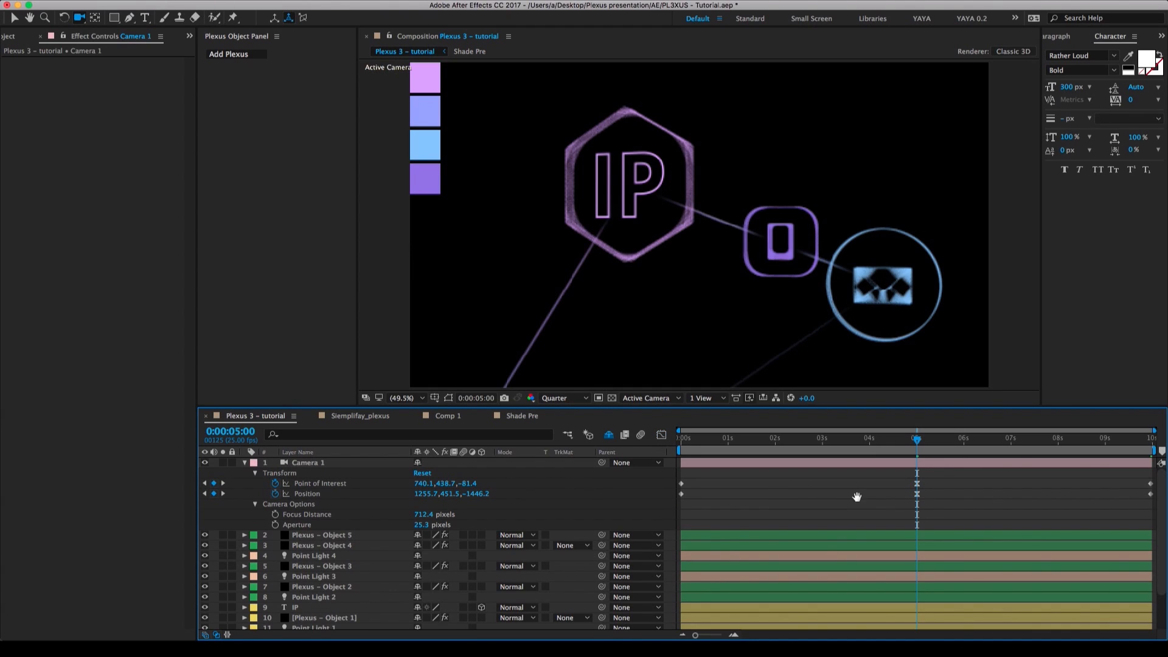
{"action": "key", "text": "space"}
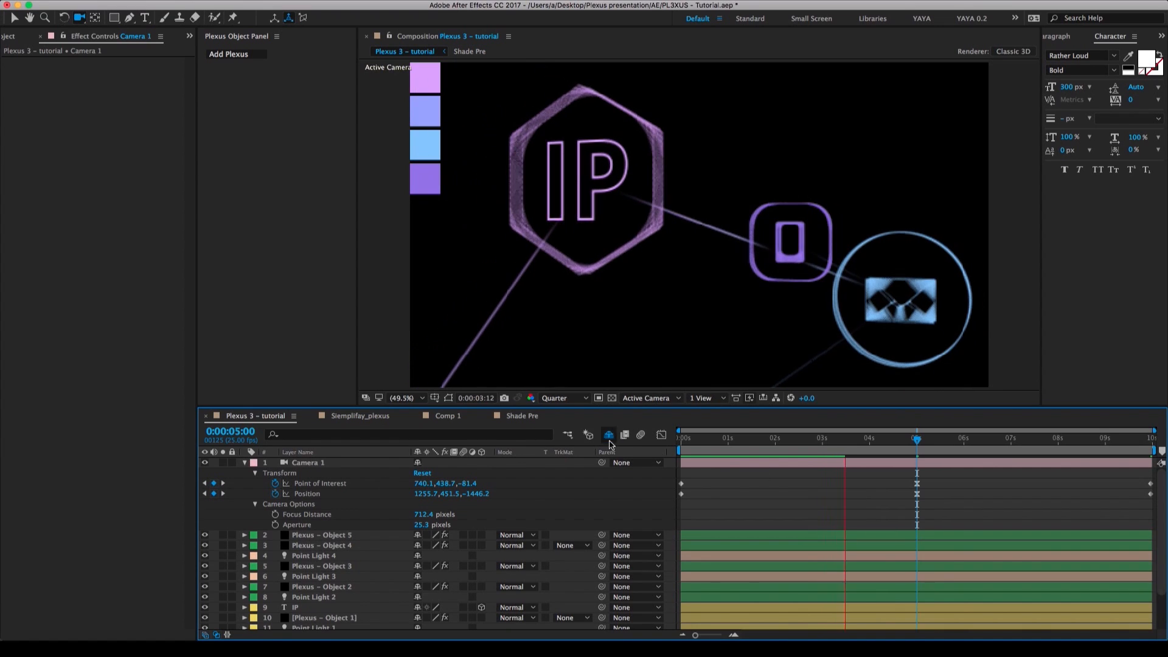
Collapse Camera 1, bring the shy layers back into the timeline and hide the Colours.ai layer from the composition.
{"action": "left_click", "coordinate": [245, 463]}
{"action": "left_click", "coordinate": [609, 435]}
{"action": "left_click", "coordinate": [205, 618]}
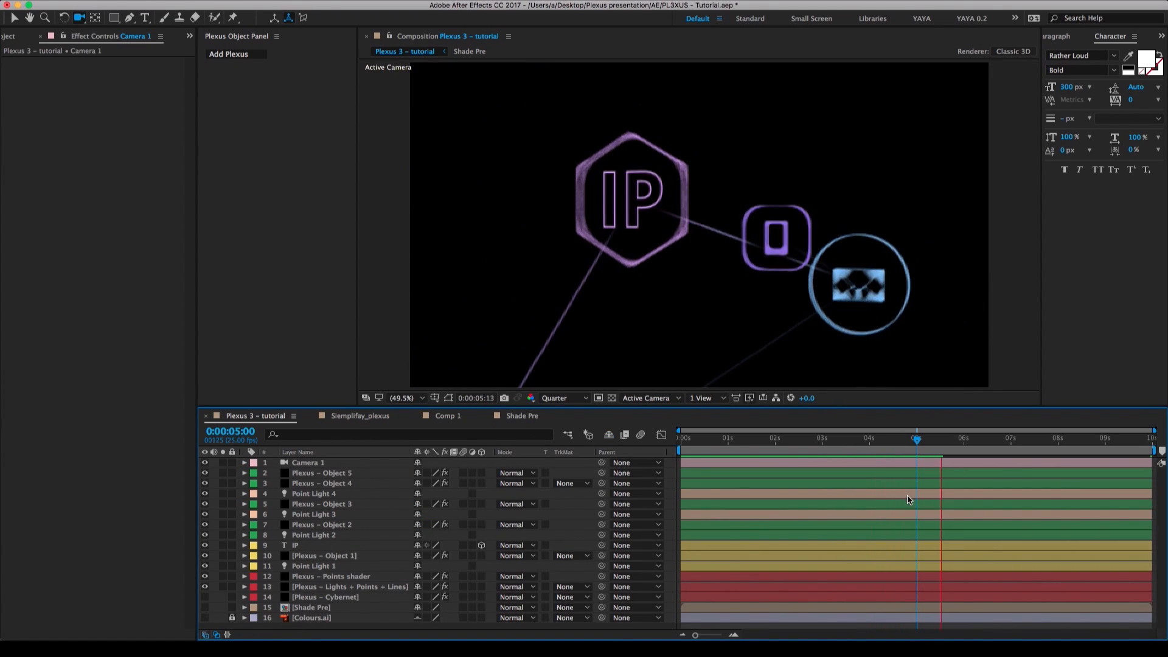
Reveal only the keyframed properties of Camera 1 in the timeline.
{"action": "left_click", "coordinate": [920, 463]}
{"action": "key", "text": "u"}
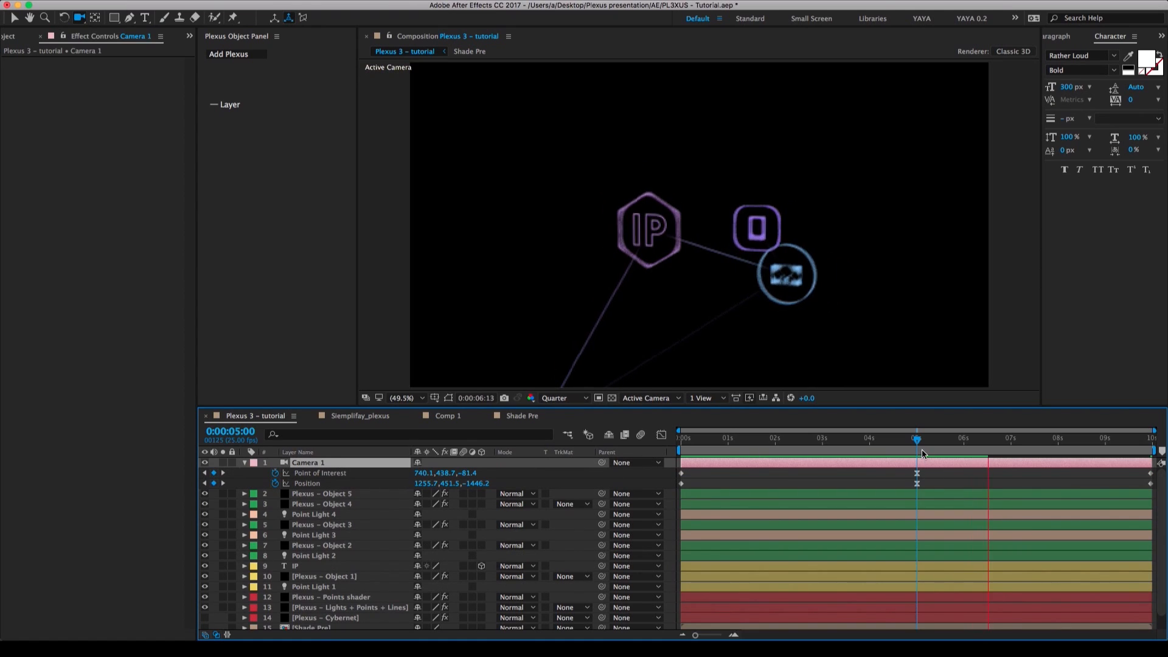
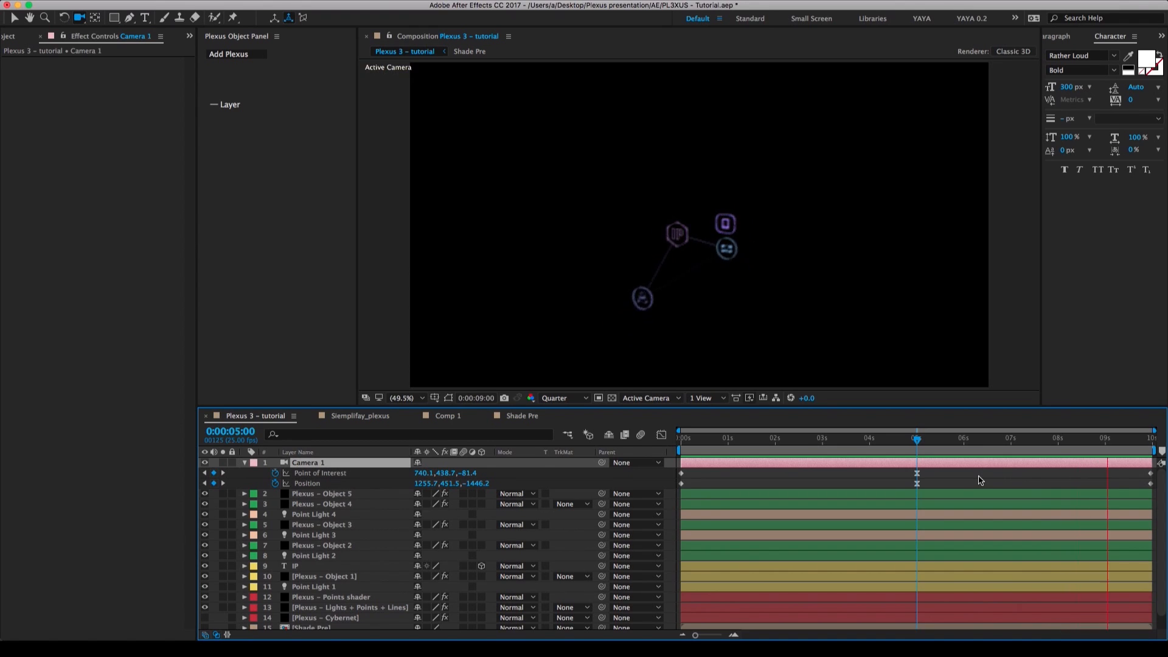
Stop the preview, go to 0:00:03:05 and set Point Light 4's position to 684.3, 286.0, 530.7.
{"action": "key", "text": "space"}
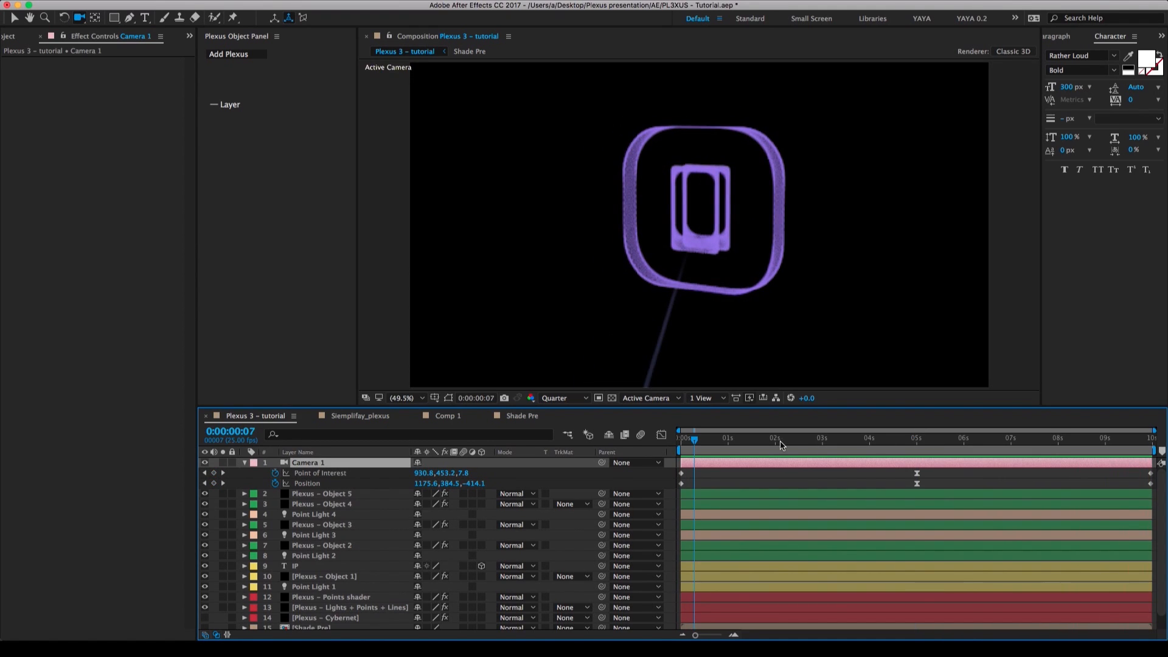
{"action": "left_click_drag", "start_coordinate": [762, 440], "coordinate": [832, 440]}
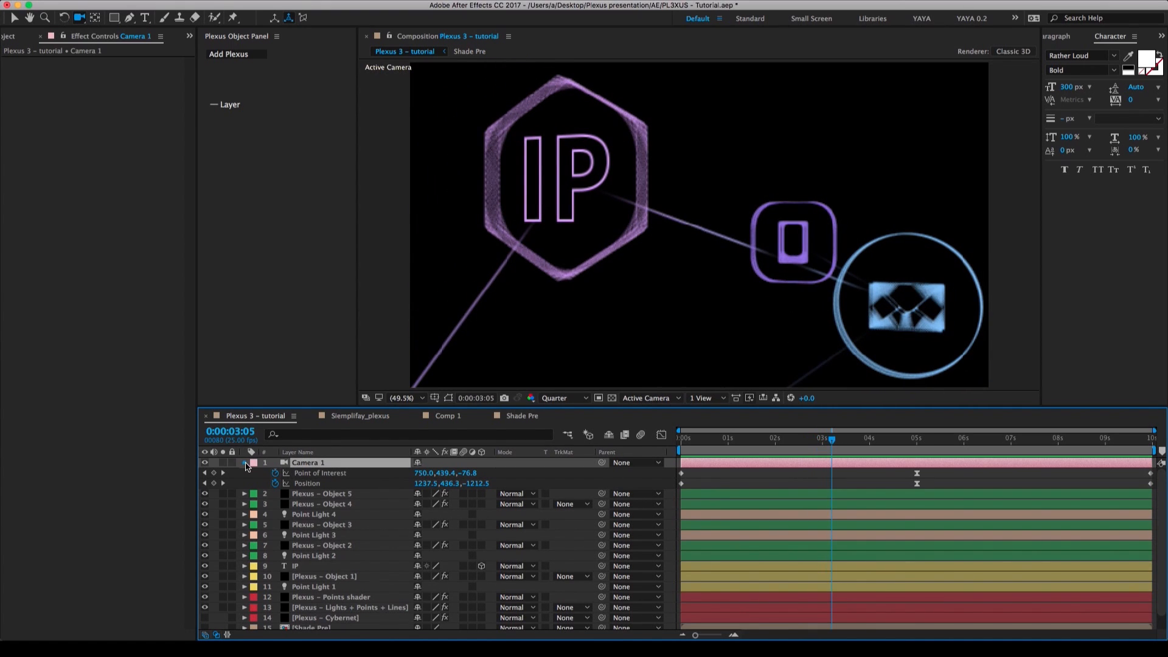
{"action": "left_click", "coordinate": [246, 464]}
{"action": "left_click", "coordinate": [350, 496]}
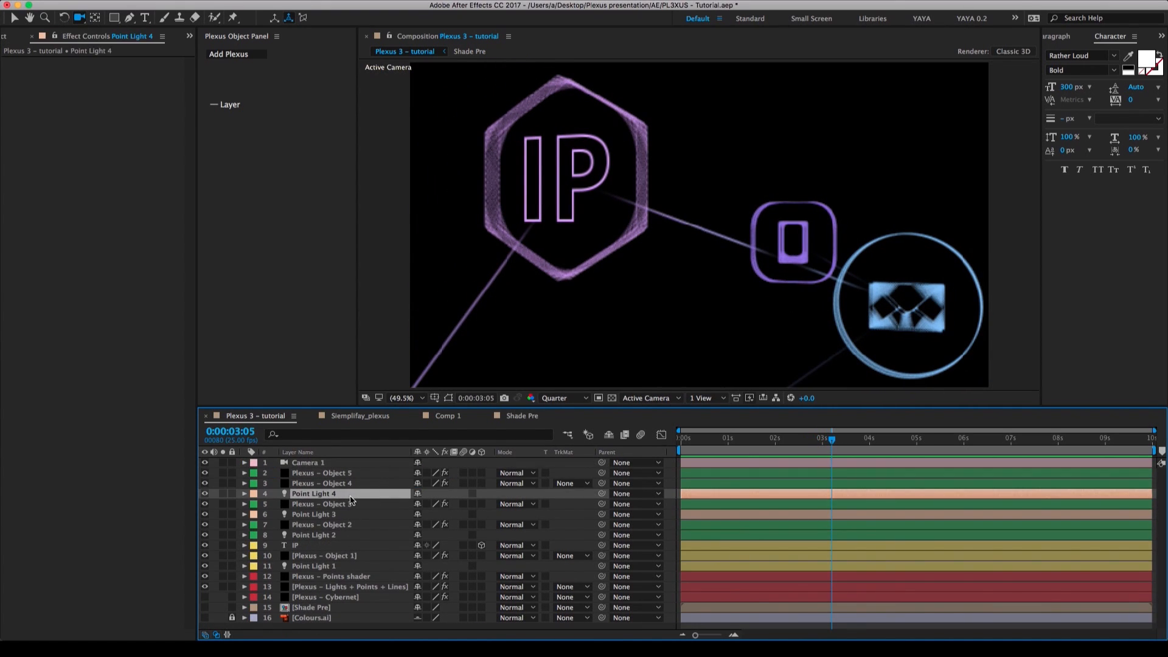
{"action": "key", "text": "p"}
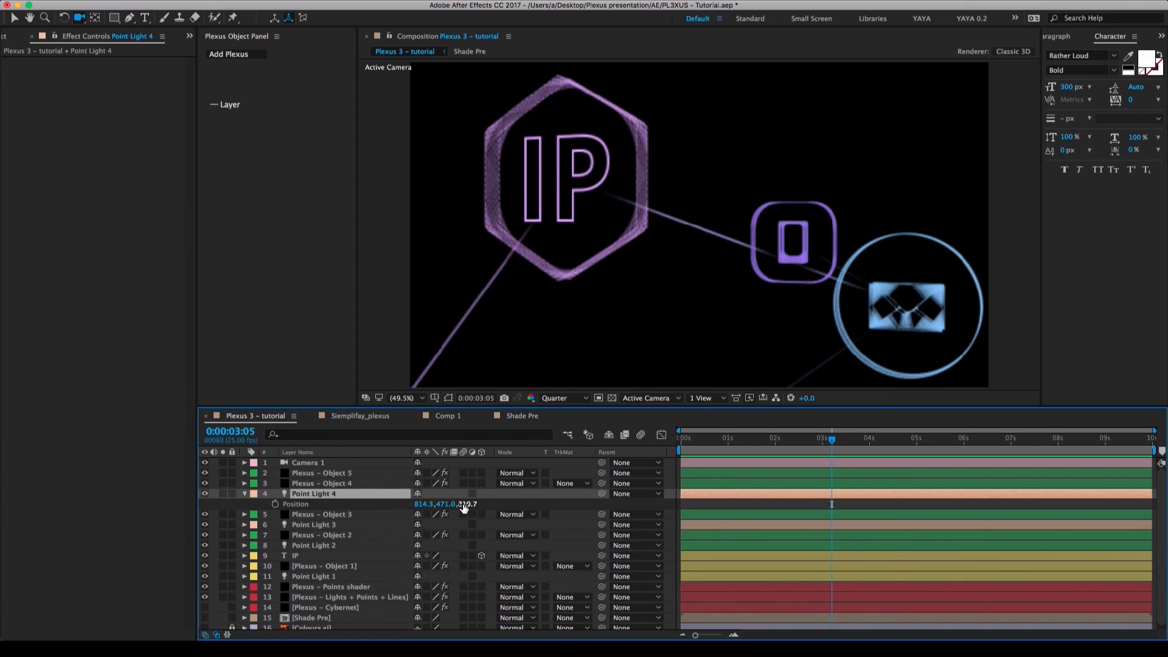
{"action": "left_click_drag", "start_coordinate": [442, 504], "coordinate": [356, 504]}
{"action": "mouse_move", "coordinate": [466, 509]}
{"action": "left_mouse_down"}
{"action": "mouse_move", "coordinate": [482, 504]}
{"action": "mouse_move", "coordinate": [414, 504]}
{"action": "mouse_move", "coordinate": [442, 508]}
{"action": "left_mouse_up"}
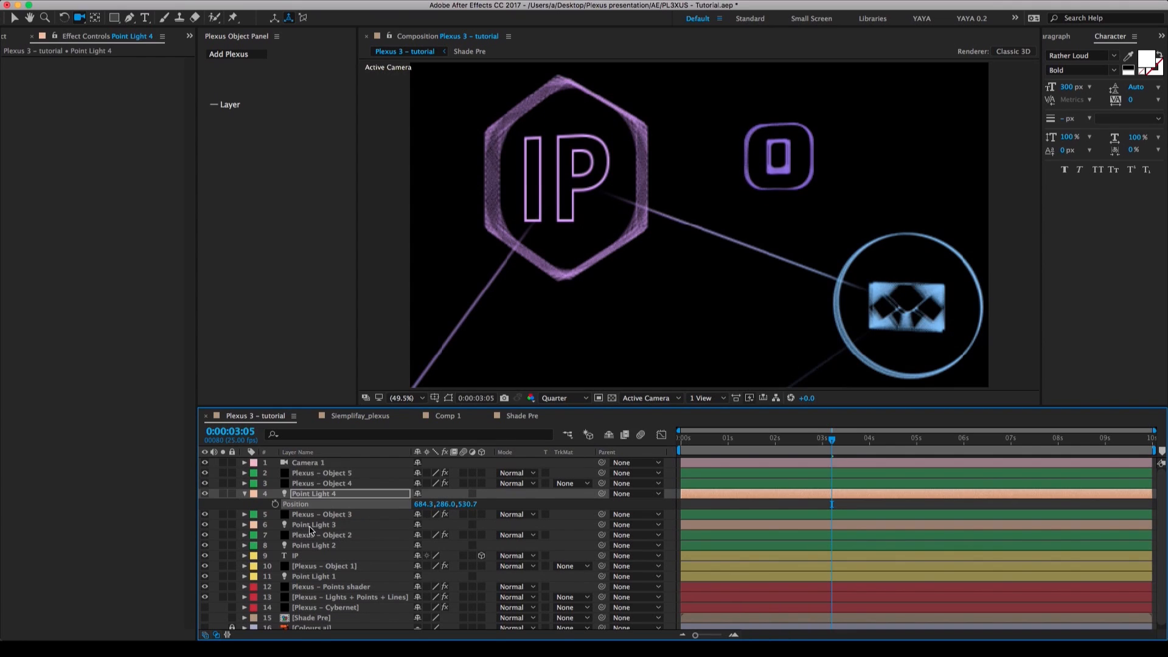
Raise the Plexus Lines Renderer's Maximum Distance to 1378 on the Plexus – Lights + Points + Lines layer.
{"action": "left_click", "coordinate": [336, 597]}
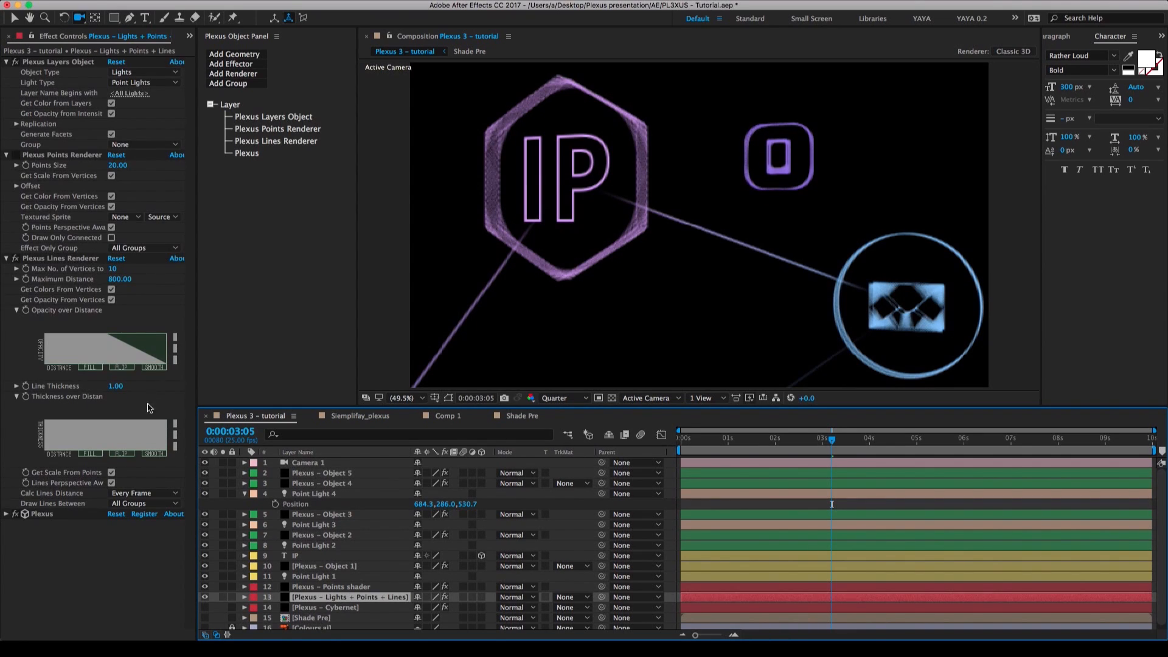
{"action": "left_click_drag", "start_coordinate": [122, 280], "coordinate": [129, 283]}
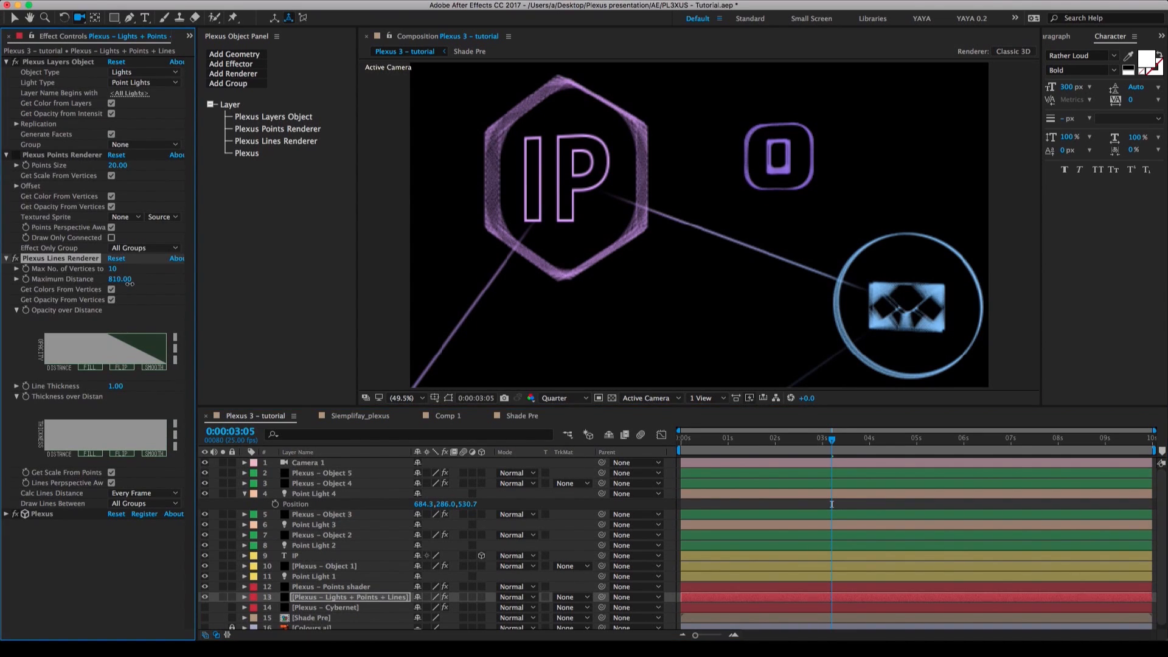
{"action": "left_click_drag", "start_coordinate": [217, 291], "coordinate": [265, 292]}
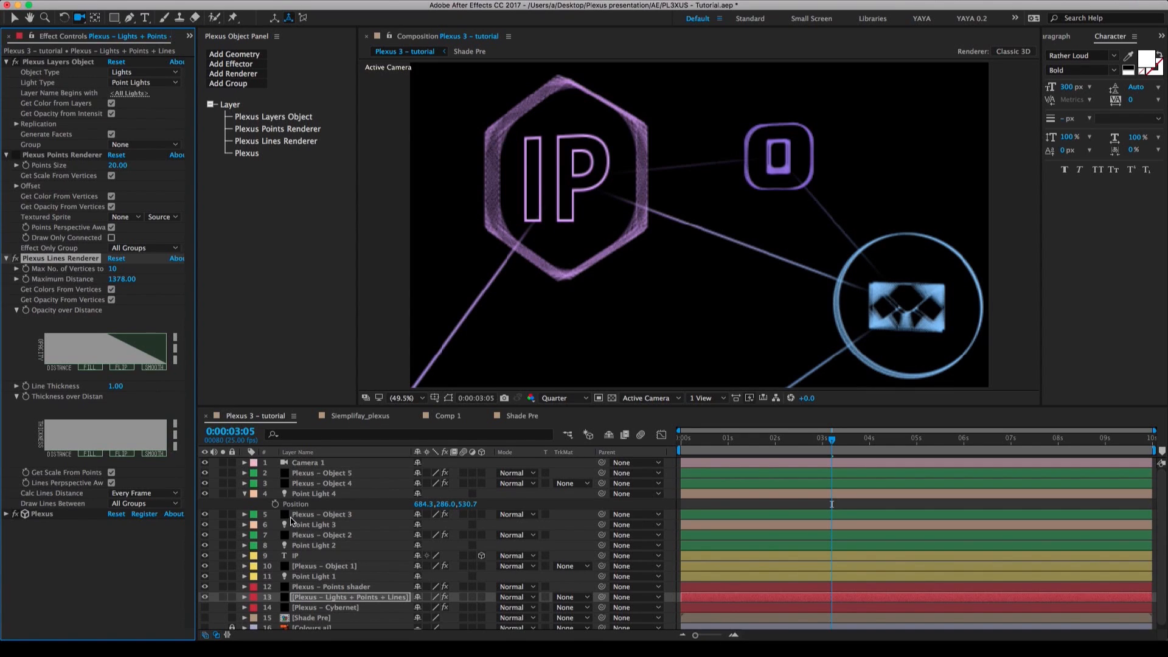
Make the Plexus – Cybernet layer visible and enable depth of field in Camera 1's settings.
{"action": "left_click", "coordinate": [310, 609]}
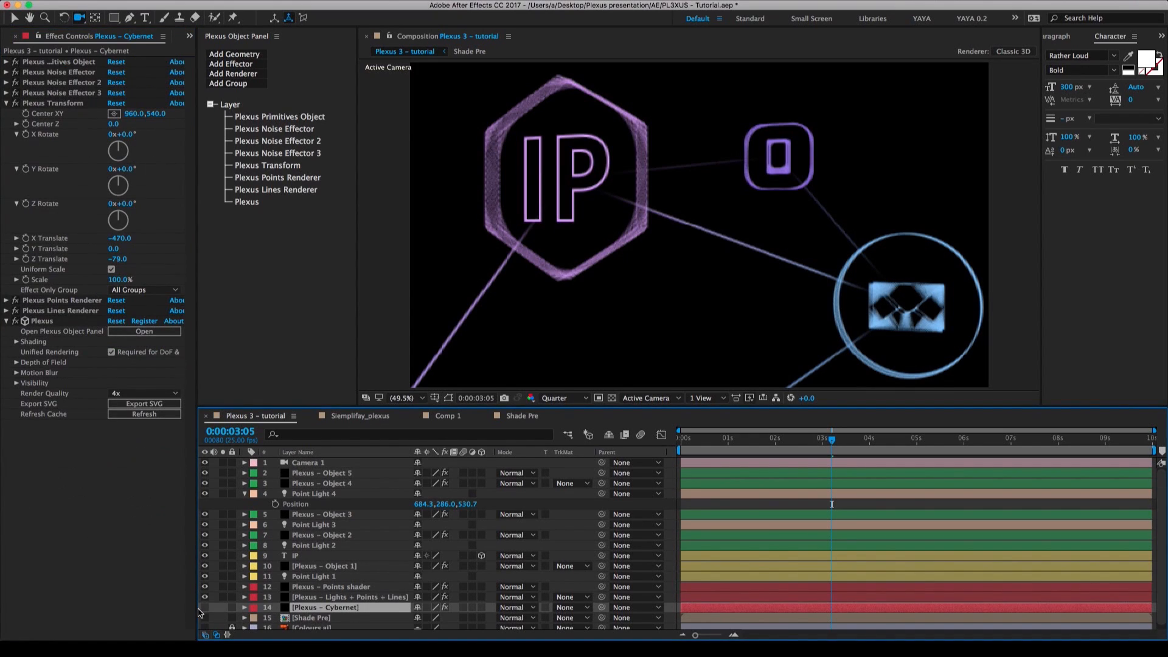
{"action": "left_click", "coordinate": [205, 608]}
{"action": "left_click", "coordinate": [792, 466]}
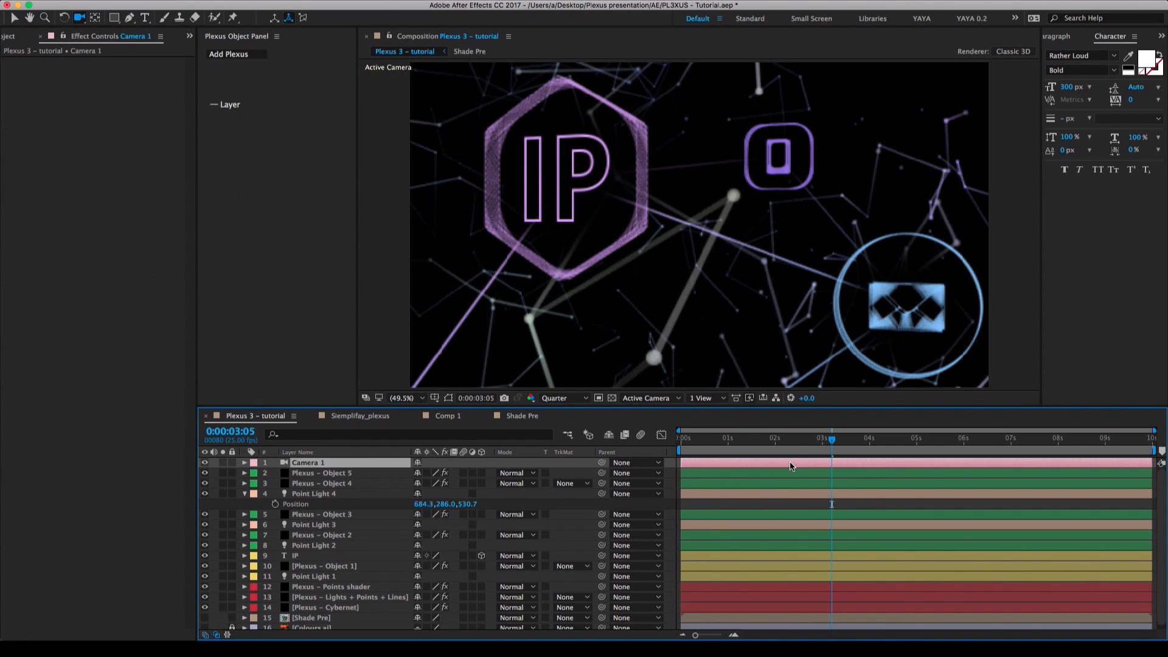
{"action": "double_click", "coordinate": [354, 466]}
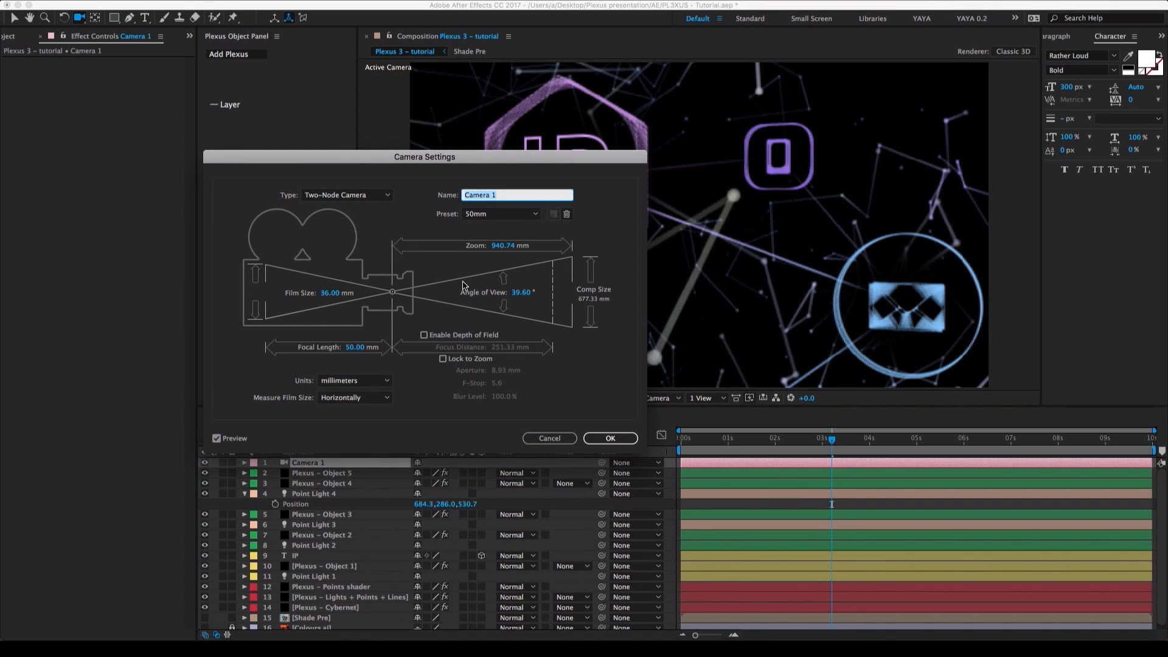
{"action": "left_click", "coordinate": [424, 334]}
{"action": "left_click", "coordinate": [618, 439]}
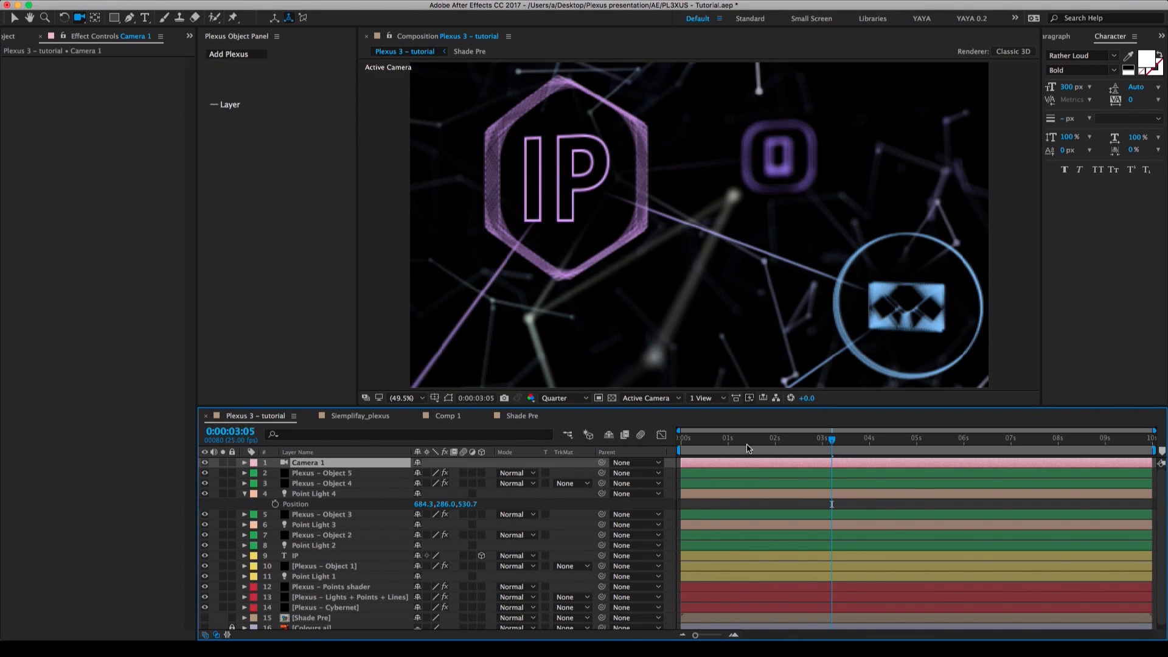
Reveal Camera 1's keyframed properties and track the camera to position 1183.4, 345.8, -328.3 at 0:00:00:00.
{"action": "key", "text": "u"}
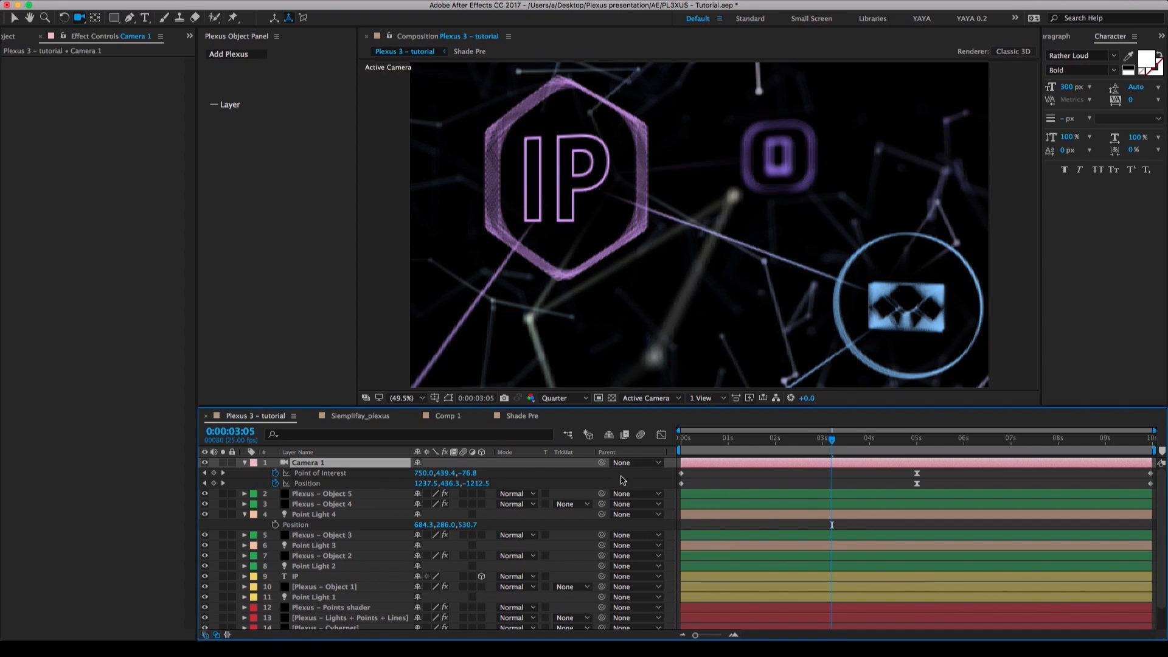
{"action": "key", "text": "Home"}
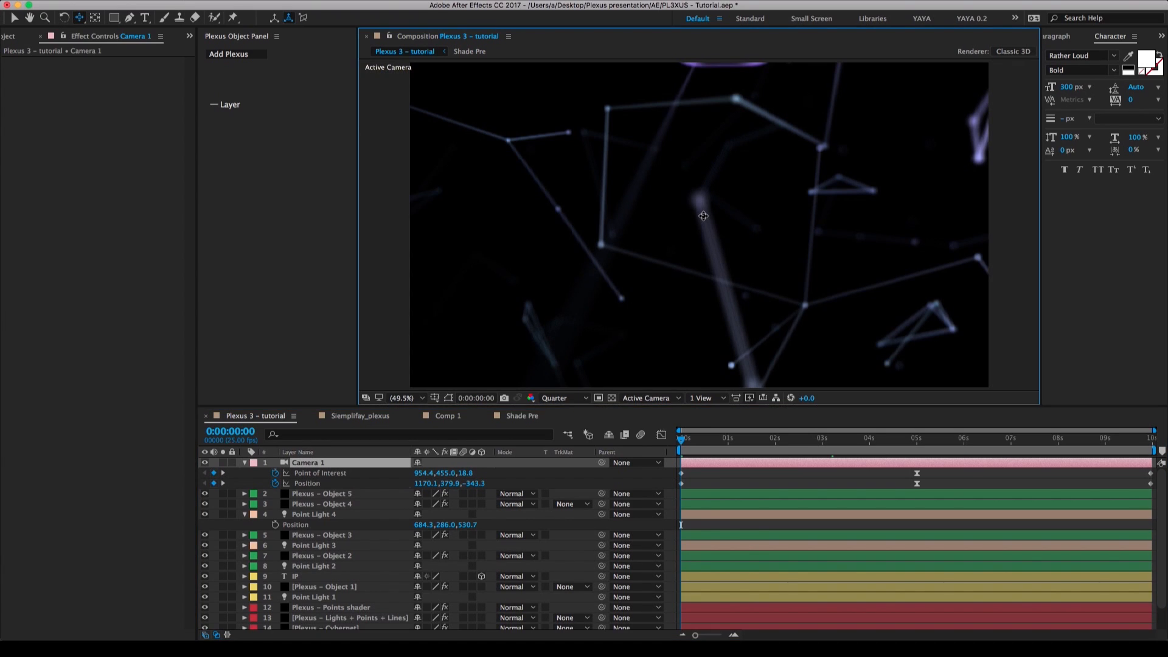
{"action": "left_click_drag", "start_coordinate": [704, 215], "coordinate": [665, 281]}
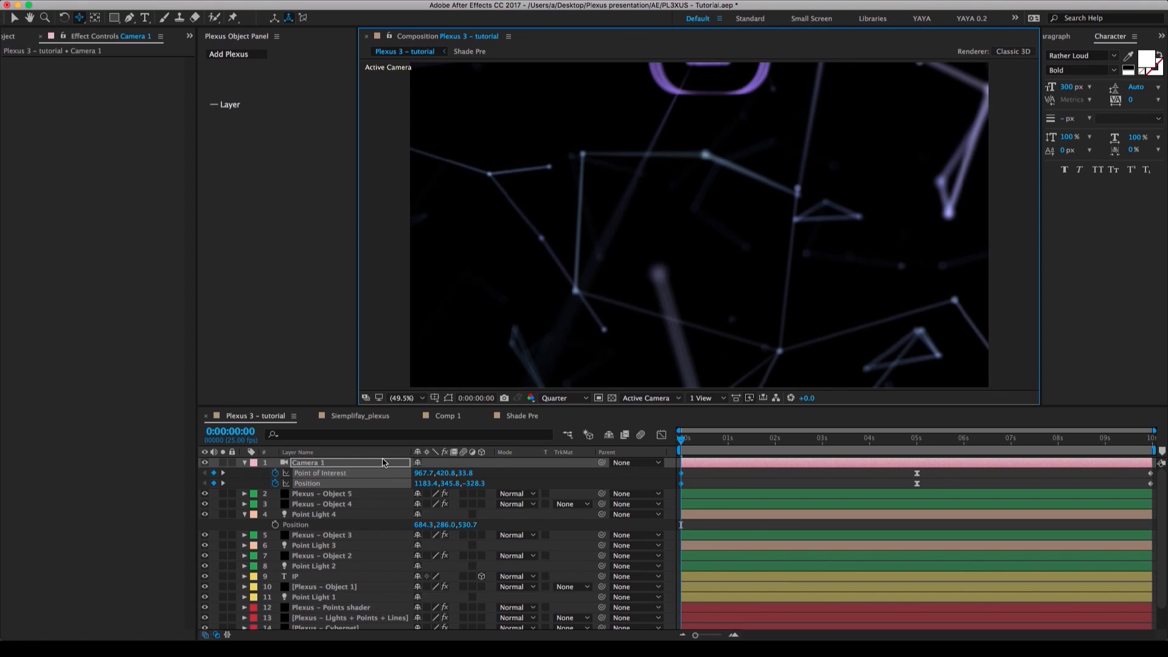
Disable Camera 1's depth of field and track the camera to position 1231.7, 154.0, -259.8, bringing the purple badge into frame at 0:00:00:00.
{"action": "double_click", "coordinate": [381, 464]}
{"action": "left_click", "coordinate": [424, 334]}
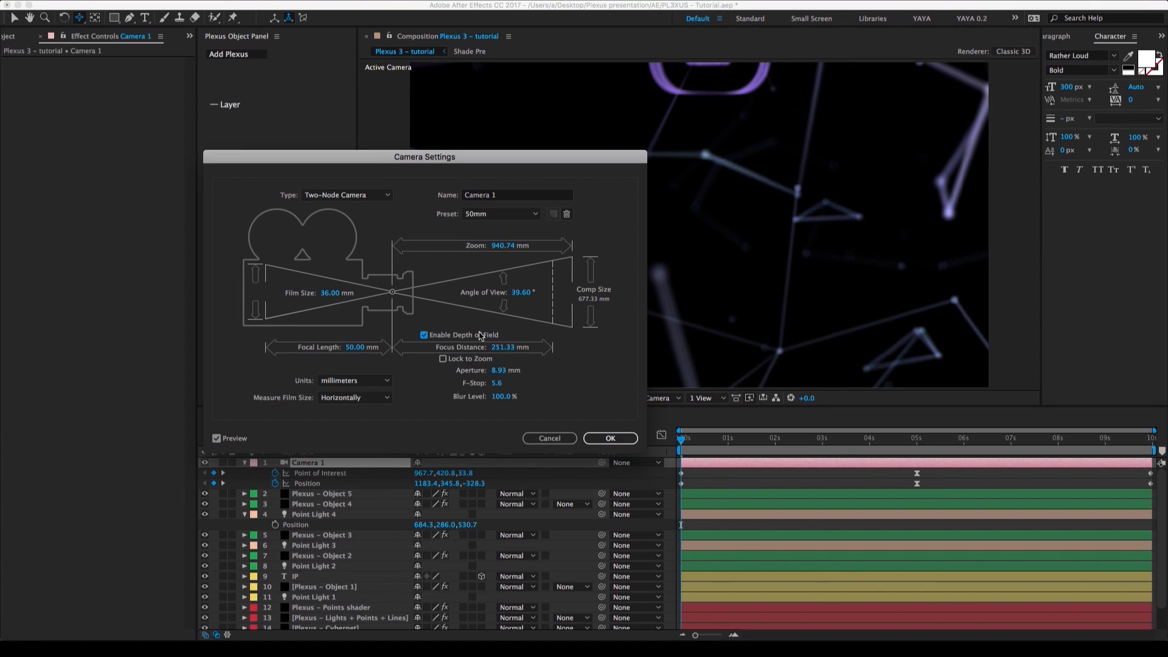
{"action": "left_click", "coordinate": [610, 438]}
{"action": "left_click_drag", "start_coordinate": [724, 226], "coordinate": [629, 368]}
{"action": "left_click_drag", "start_coordinate": [623, 445], "coordinate": [623, 488]}
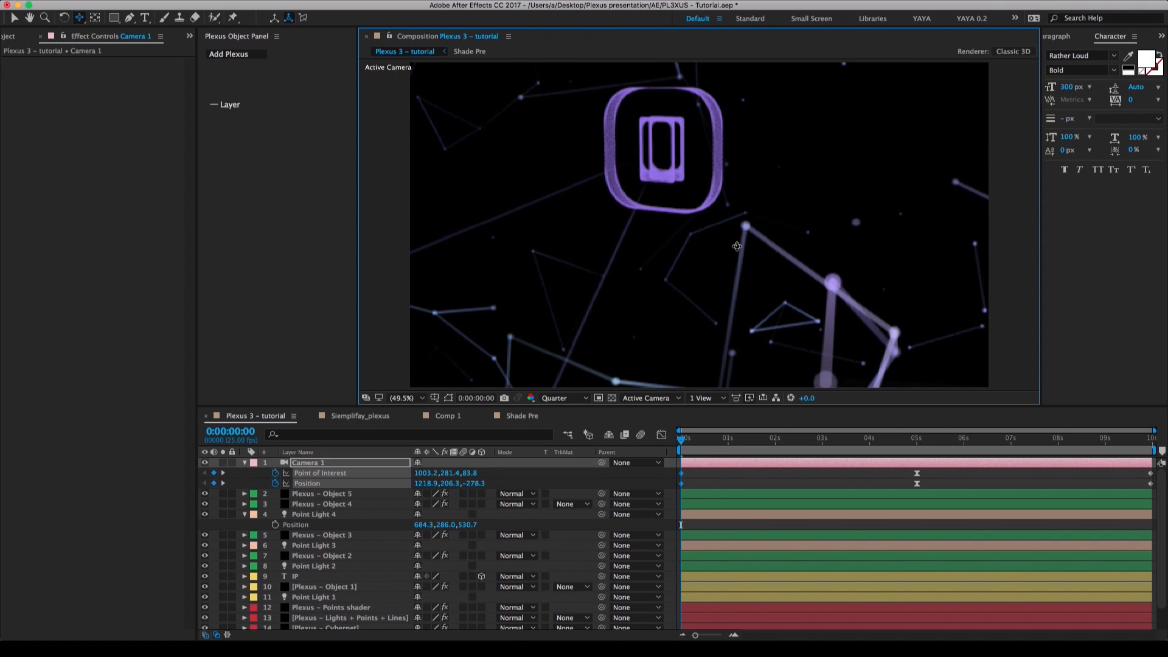
{"action": "left_click_drag", "start_coordinate": [708, 308], "coordinate": [701, 342]}
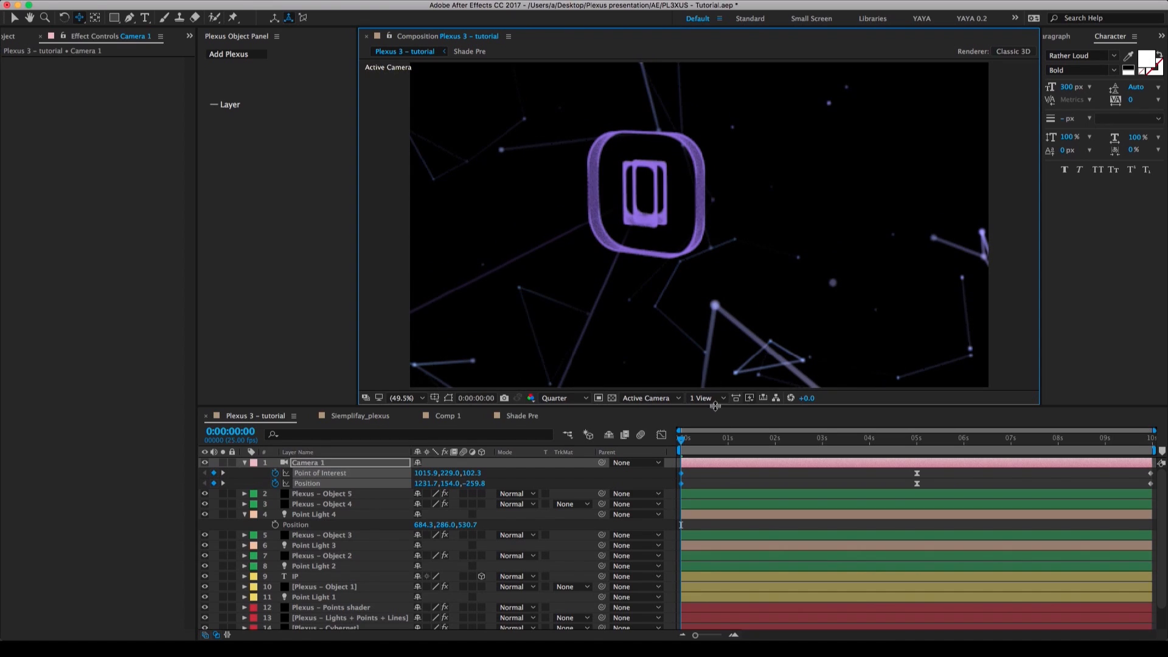
Re-enable depth of field in Camera 1's settings.
{"action": "double_click", "coordinate": [360, 466]}
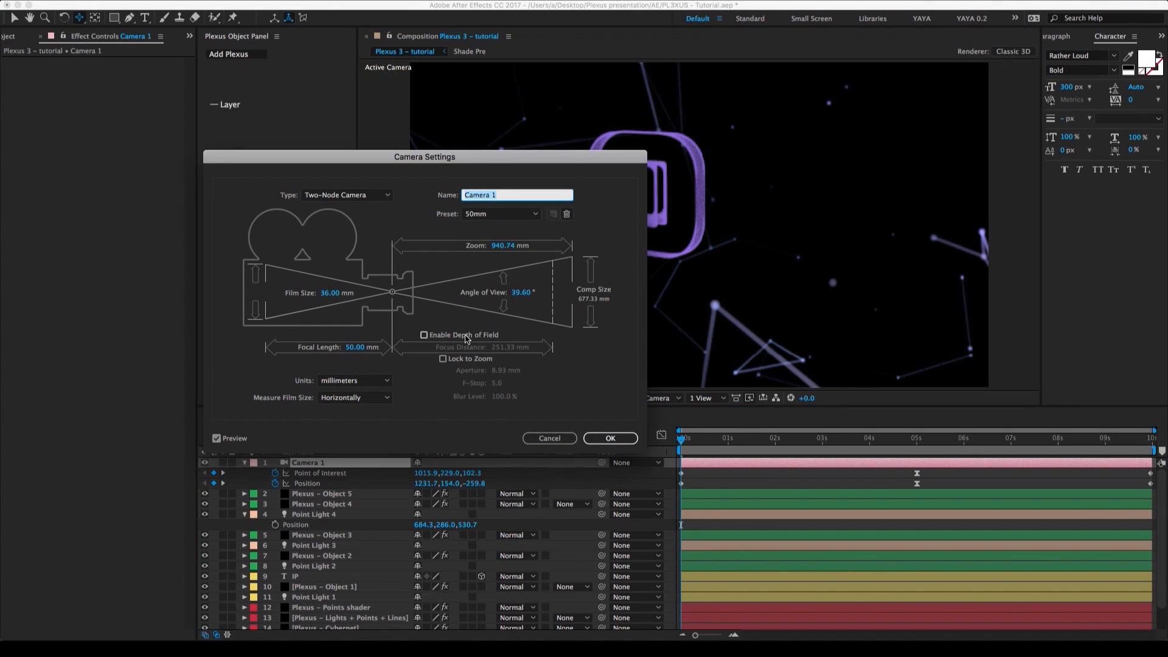
{"action": "left_click", "coordinate": [424, 335]}
{"action": "left_click", "coordinate": [611, 438]}
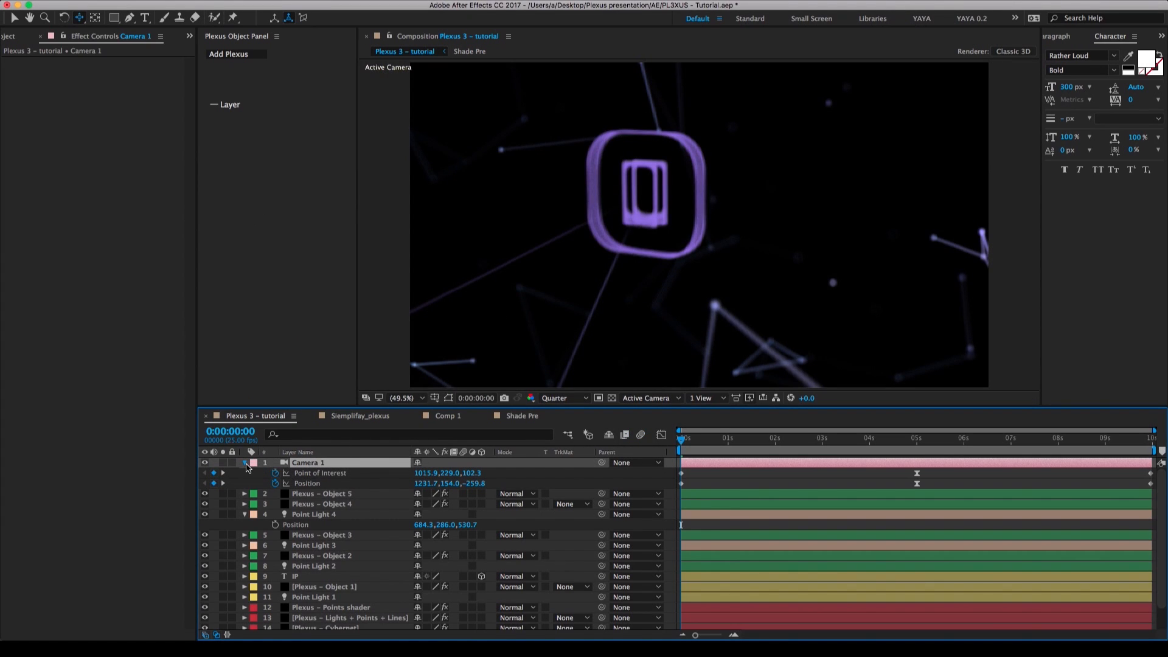
Collapse Point Light 4, keep Camera 1's keyframed properties shown in the timeline and switch to the Selection tool.
{"action": "left_click", "coordinate": [245, 463]}
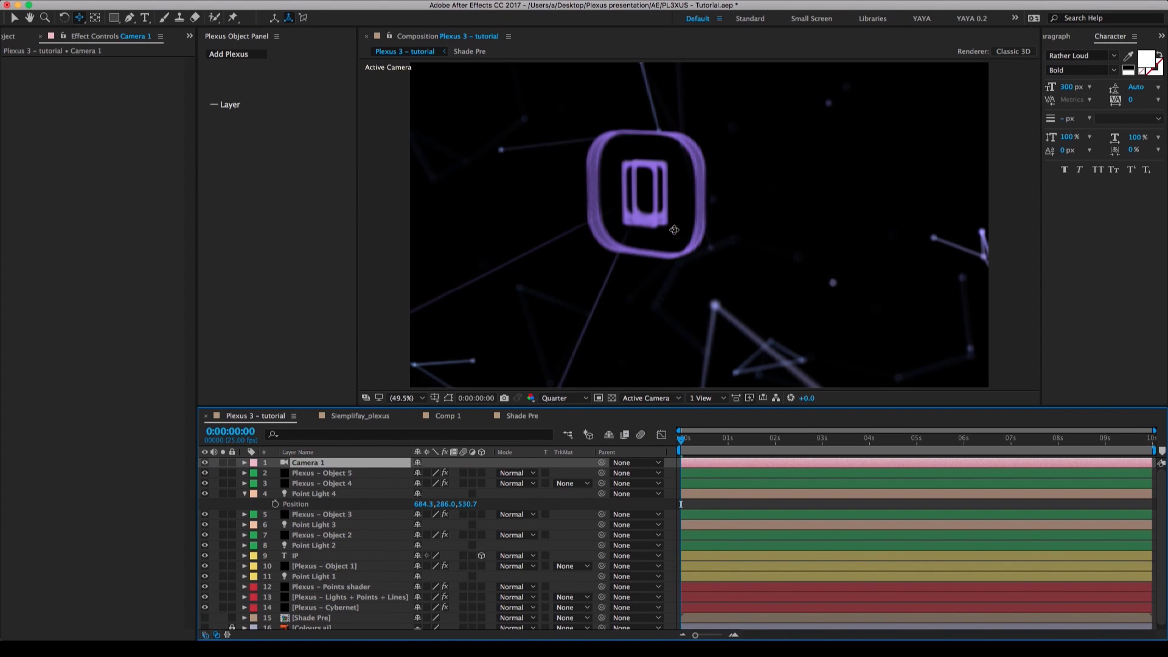
{"action": "key", "text": "u"}
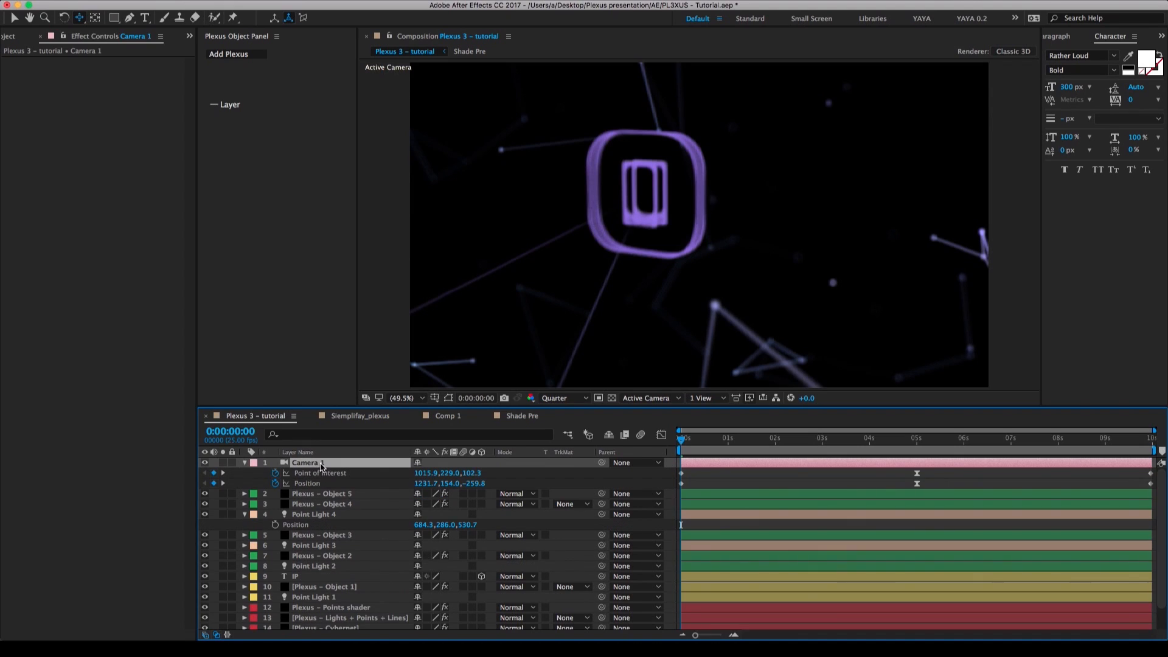
{"action": "left_click", "coordinate": [244, 515]}
{"action": "key", "text": "v"}
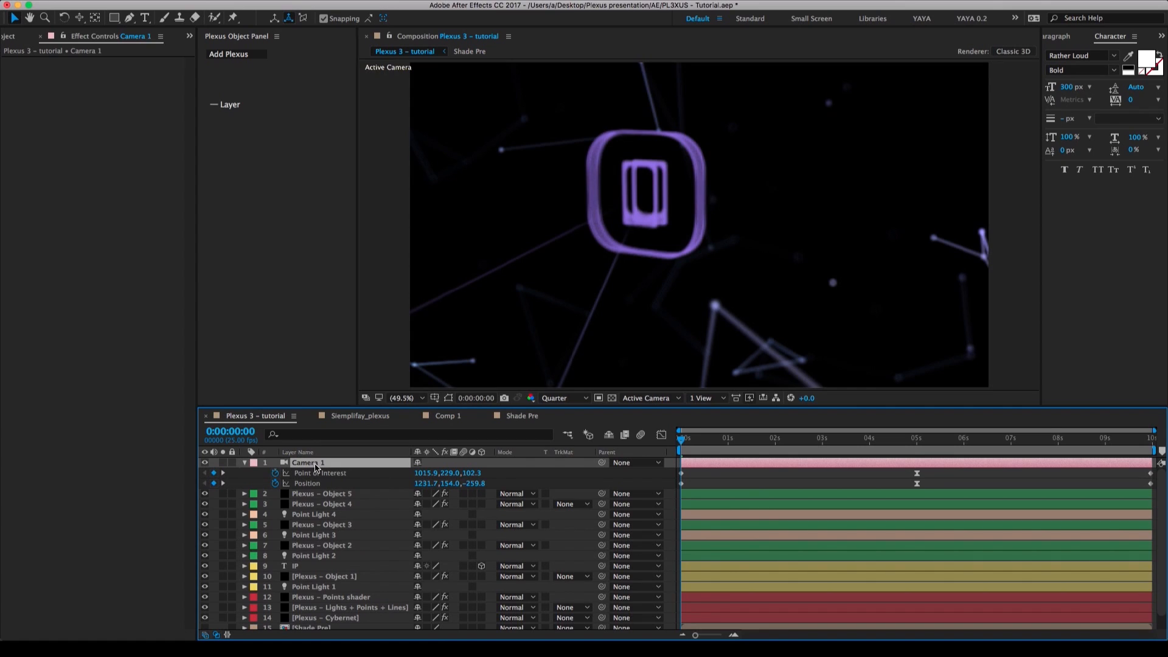
Set Camera 1's focus distance to the Point Light 4 layer and change the preview resolution to Half.
{"action": "left_click", "coordinate": [323, 516]}
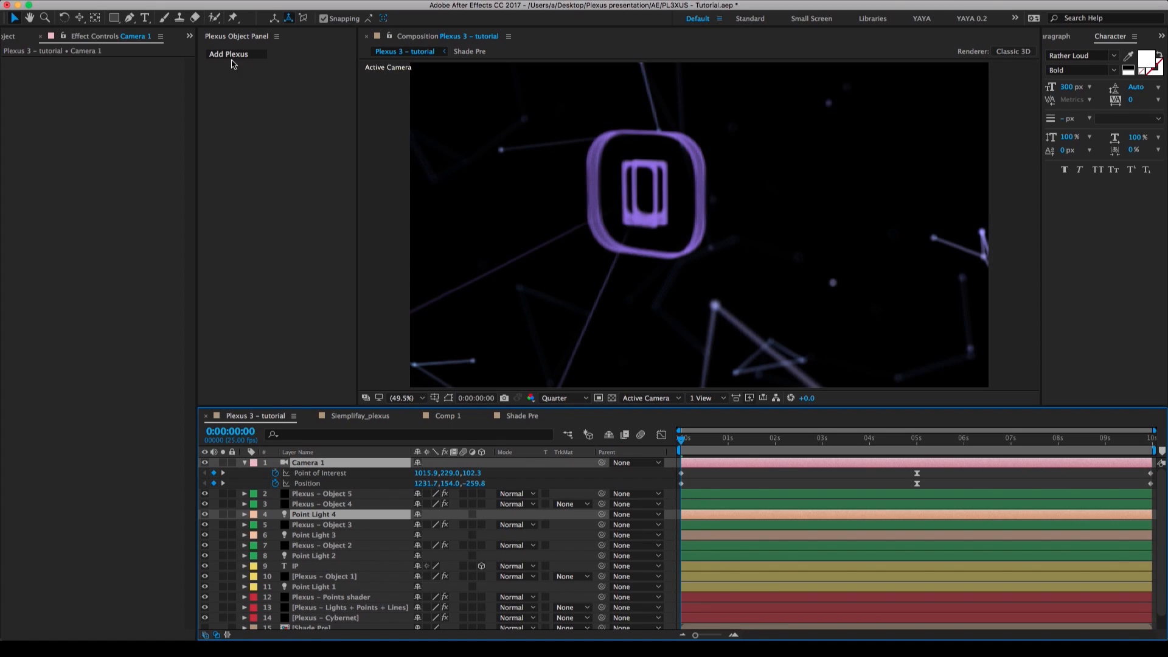
{"action": "left_click", "coordinate": [227, 1]}
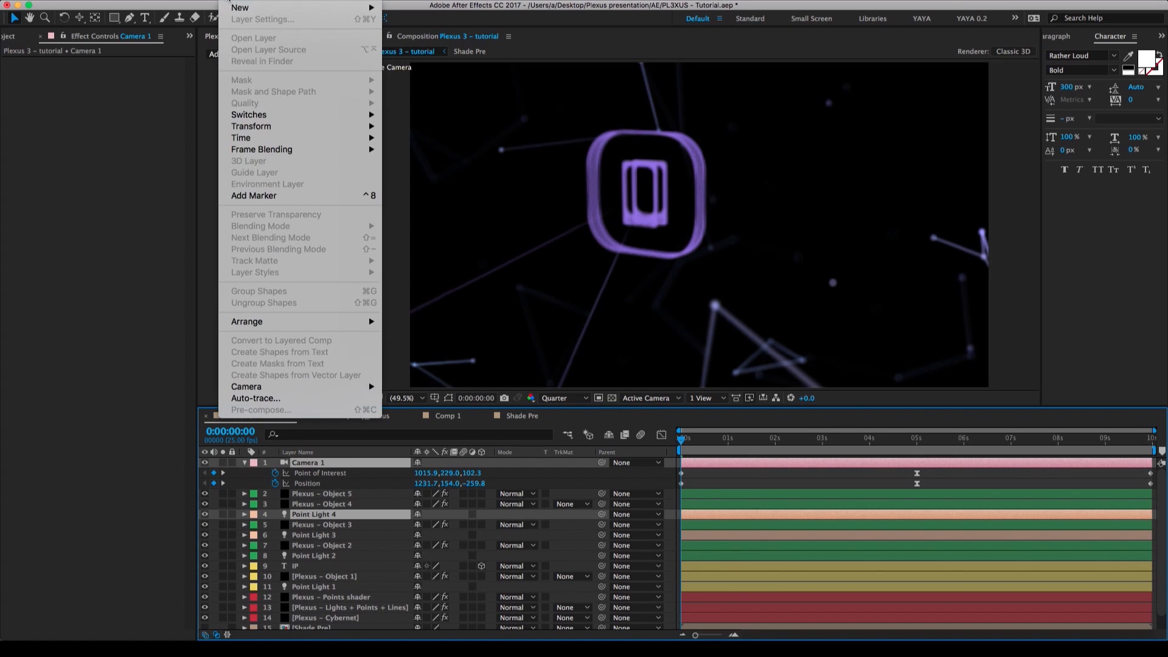
{"action": "mouse_move", "coordinate": [280, 388]}
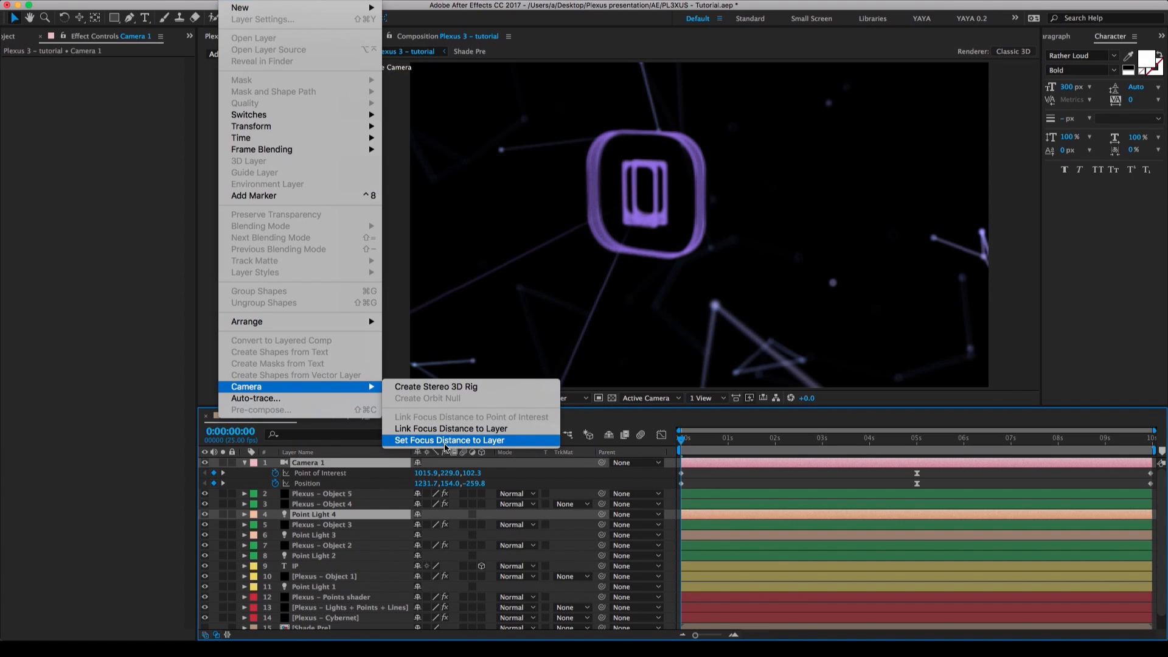
{"action": "left_click", "coordinate": [445, 441]}
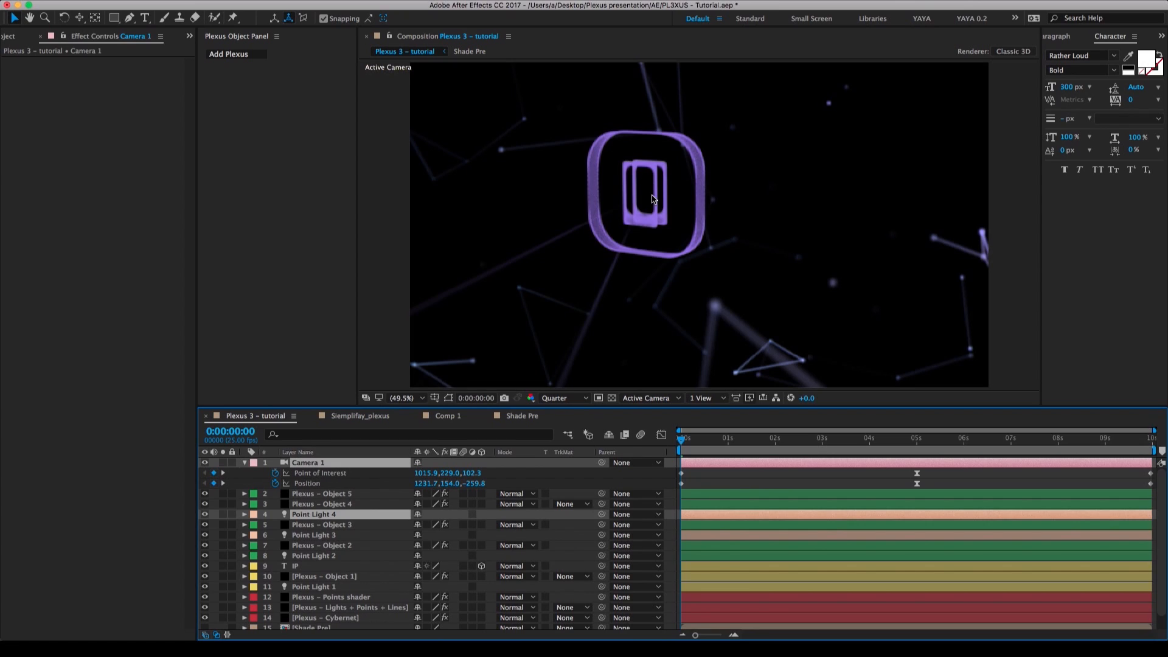
{"action": "left_click", "coordinate": [573, 398]}
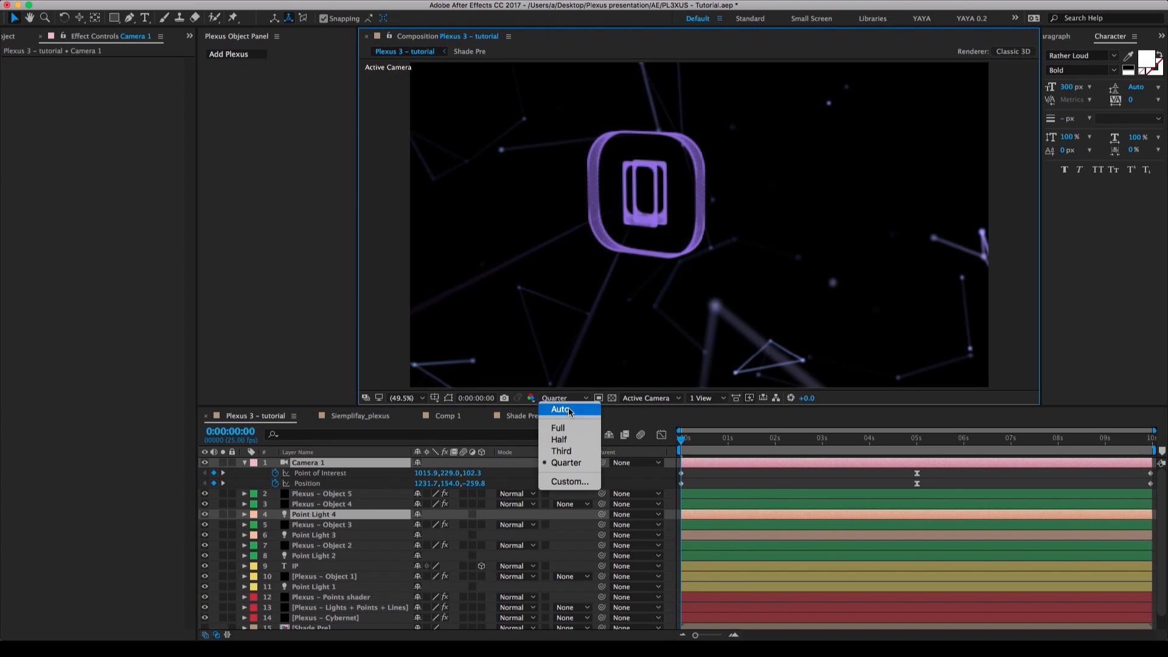
{"action": "left_click", "coordinate": [565, 439]}
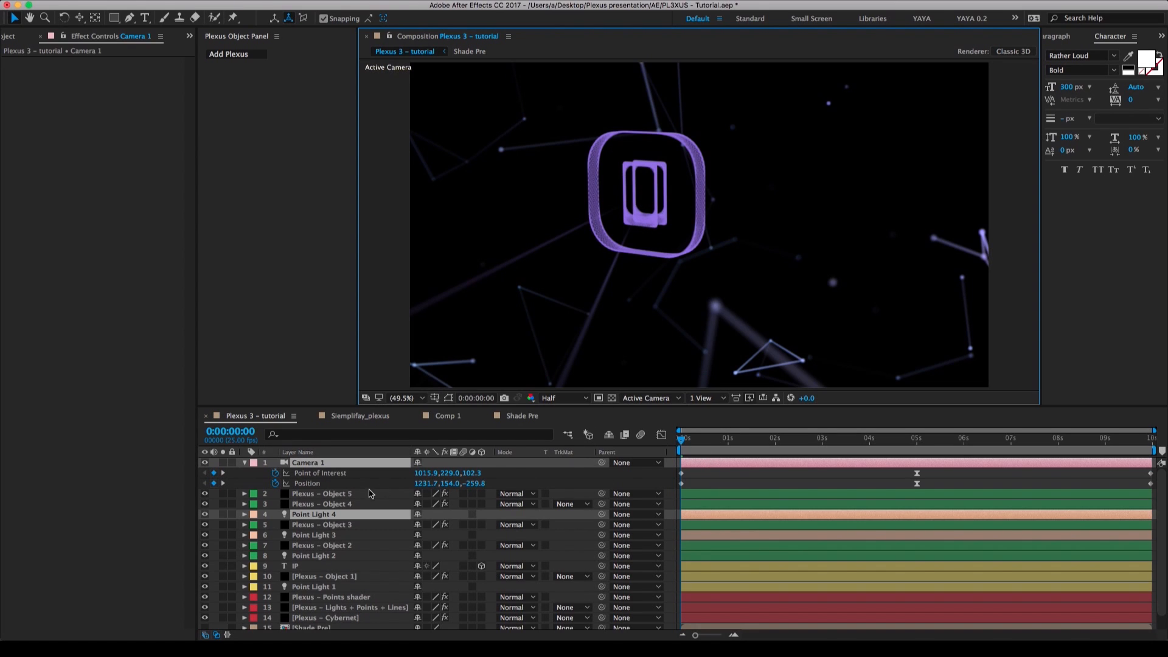
Reveal Camera 1's modified properties and start keyframing its Focus Distance at 0:00:00:00.
{"action": "left_click", "coordinate": [247, 473]}
{"action": "left_click", "coordinate": [245, 463]}
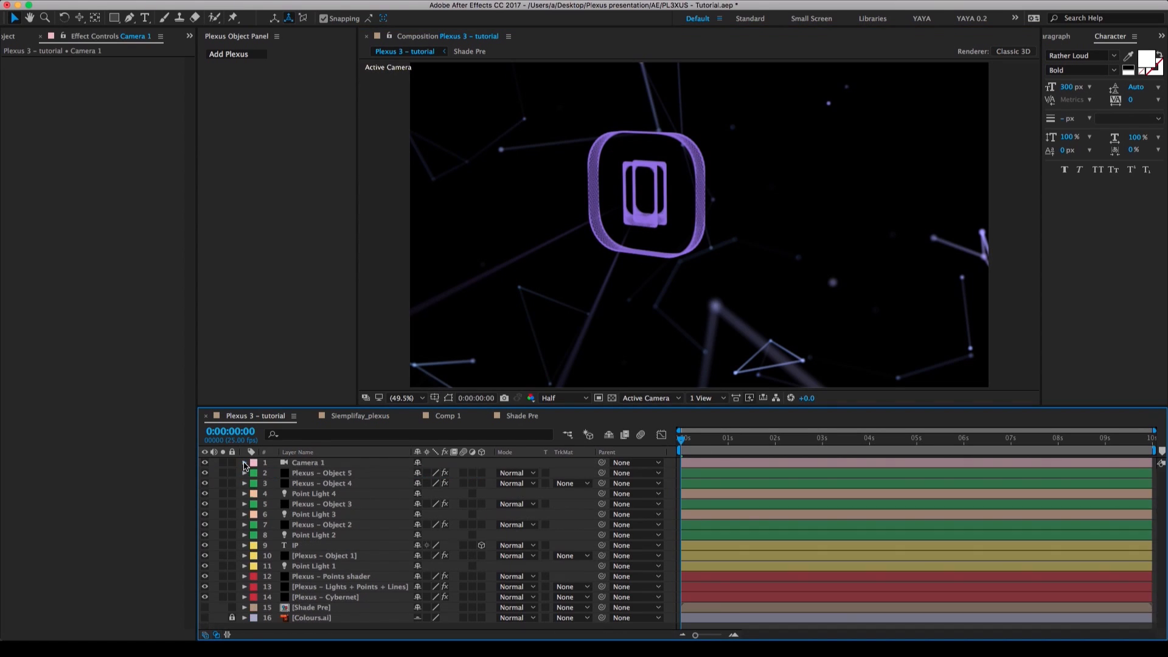
{"action": "left_click", "coordinate": [322, 464]}
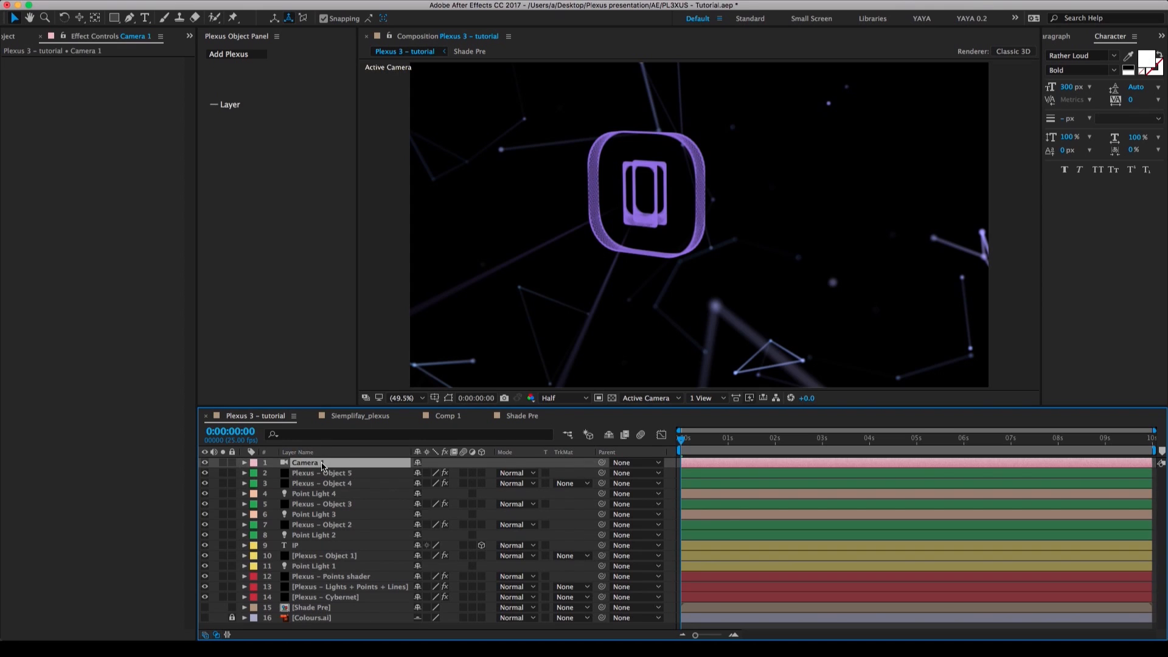
{"action": "key", "text": "u"}
{"action": "key", "text": "u"}
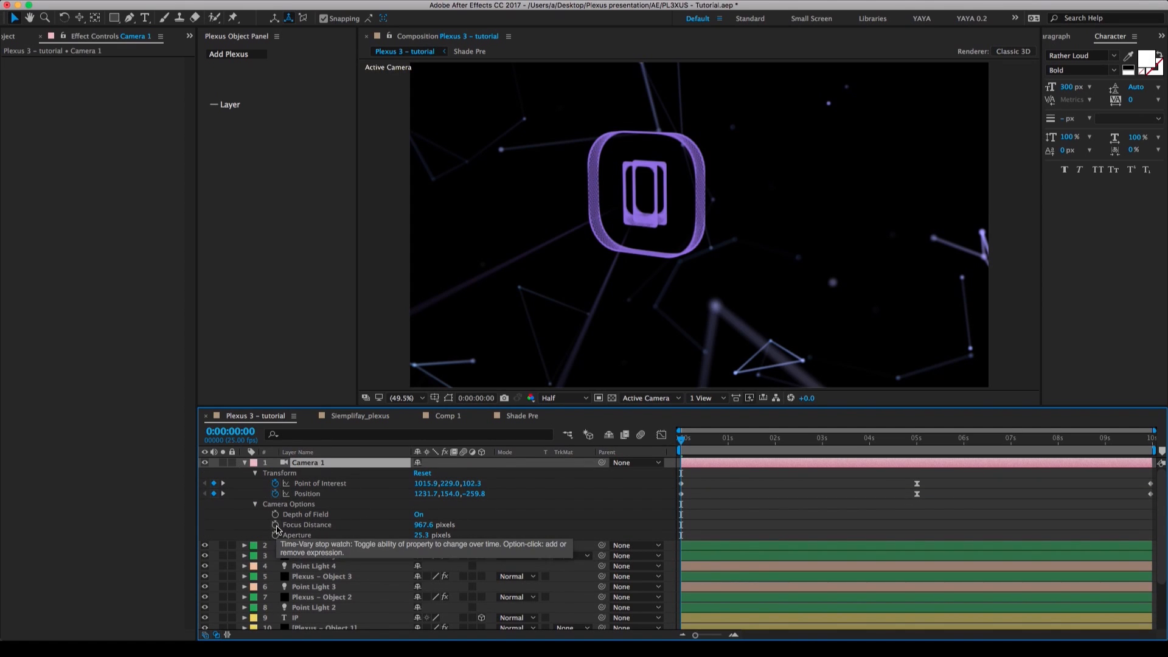
{"action": "left_click", "coordinate": [275, 525]}
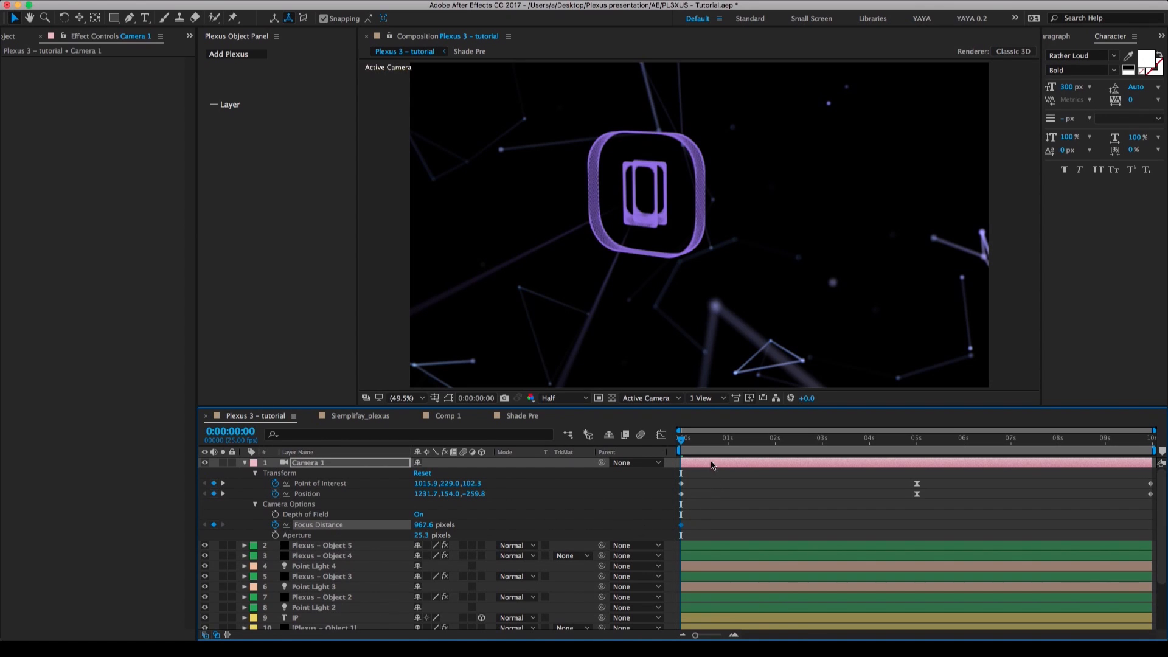
At 0:00:05:00, set Camera 1's focus distance to the Point Light 1 layer.
{"action": "left_click_drag", "start_coordinate": [683, 443], "coordinate": [917, 452]}
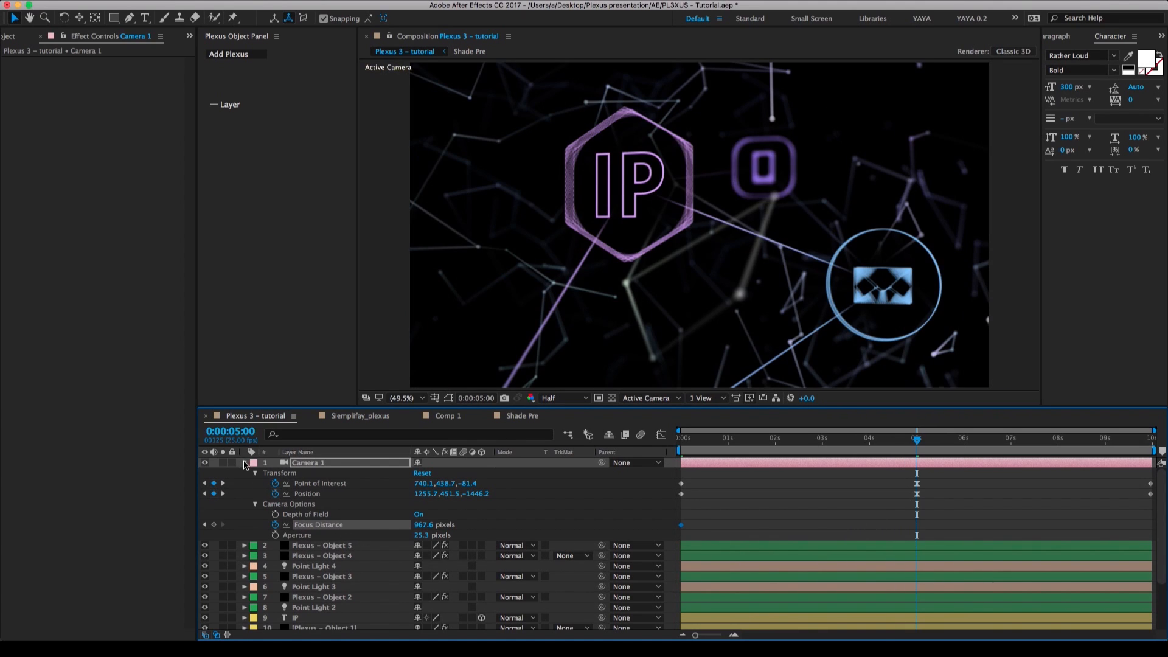
{"action": "left_click", "coordinate": [312, 466]}
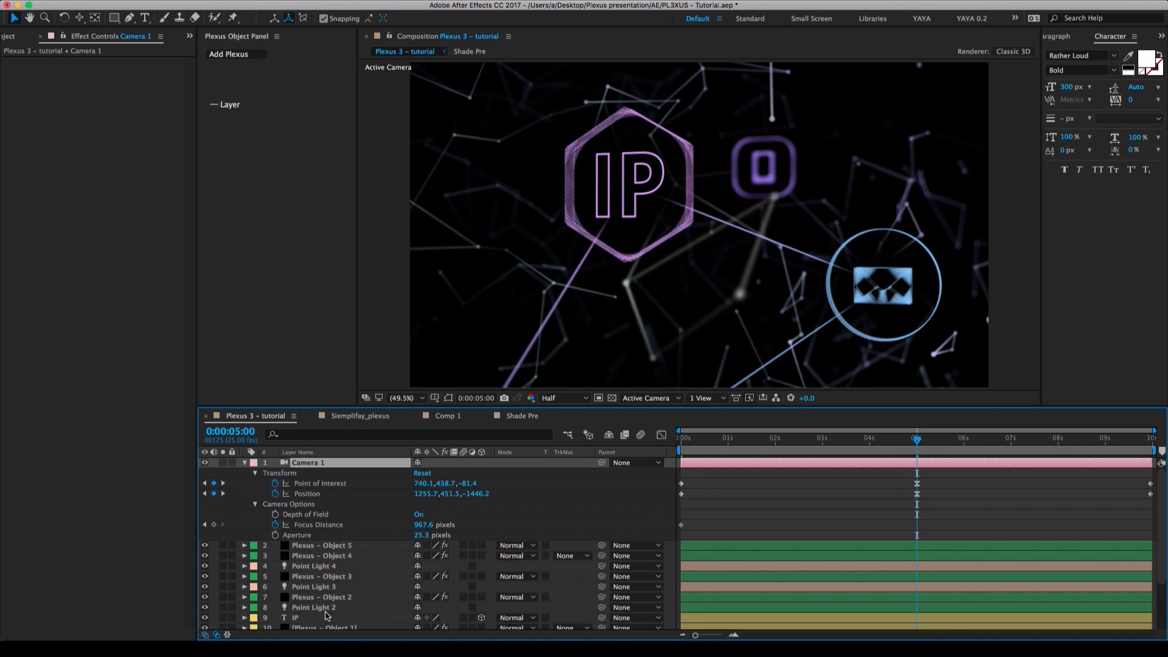
{"action": "scroll", "coordinate": [332, 615], "scroll_direction": "down", "scroll_amount": 1}
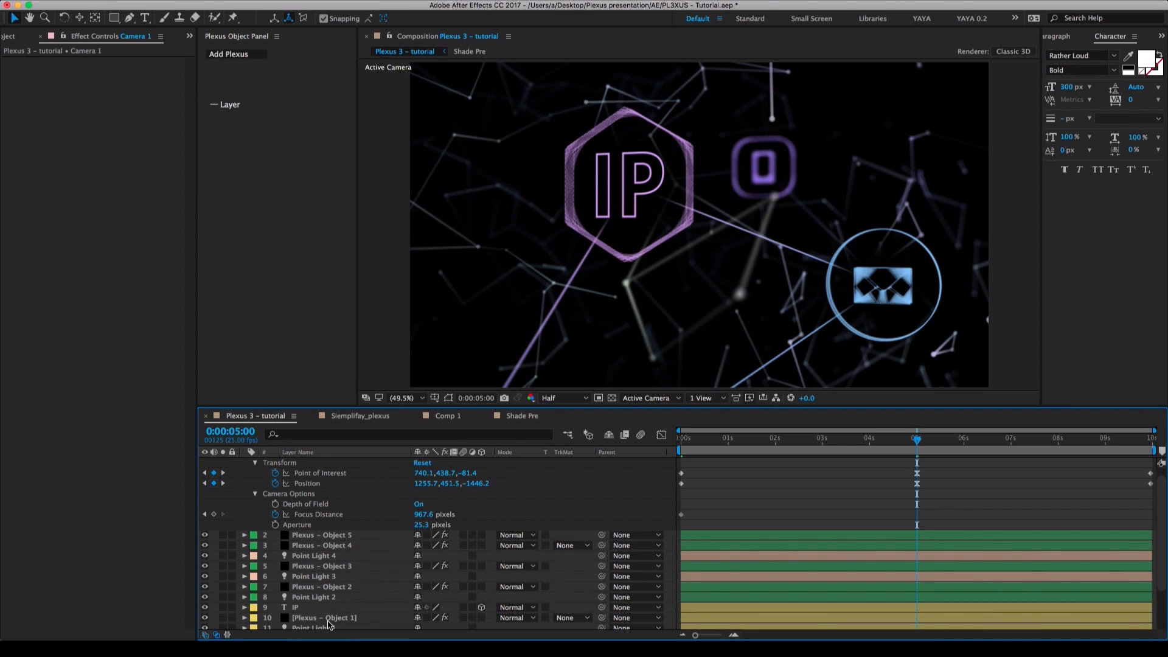
{"action": "left_click", "coordinate": [323, 627]}
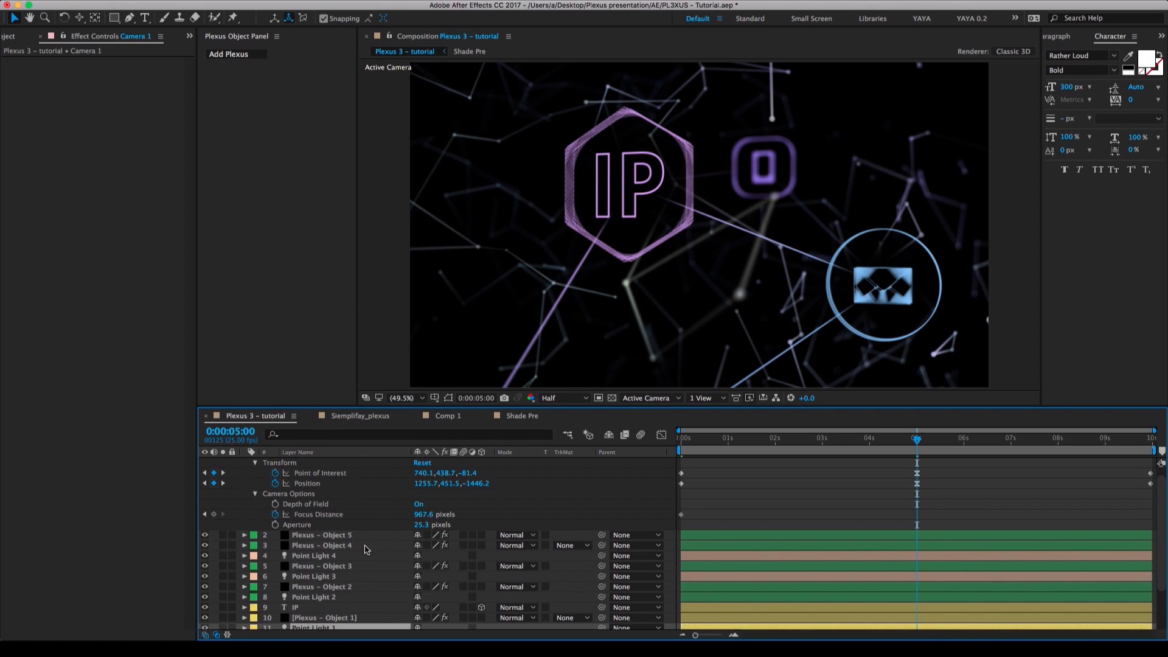
{"action": "scroll", "coordinate": [375, 569], "scroll_direction": "up", "scroll_amount": 1}
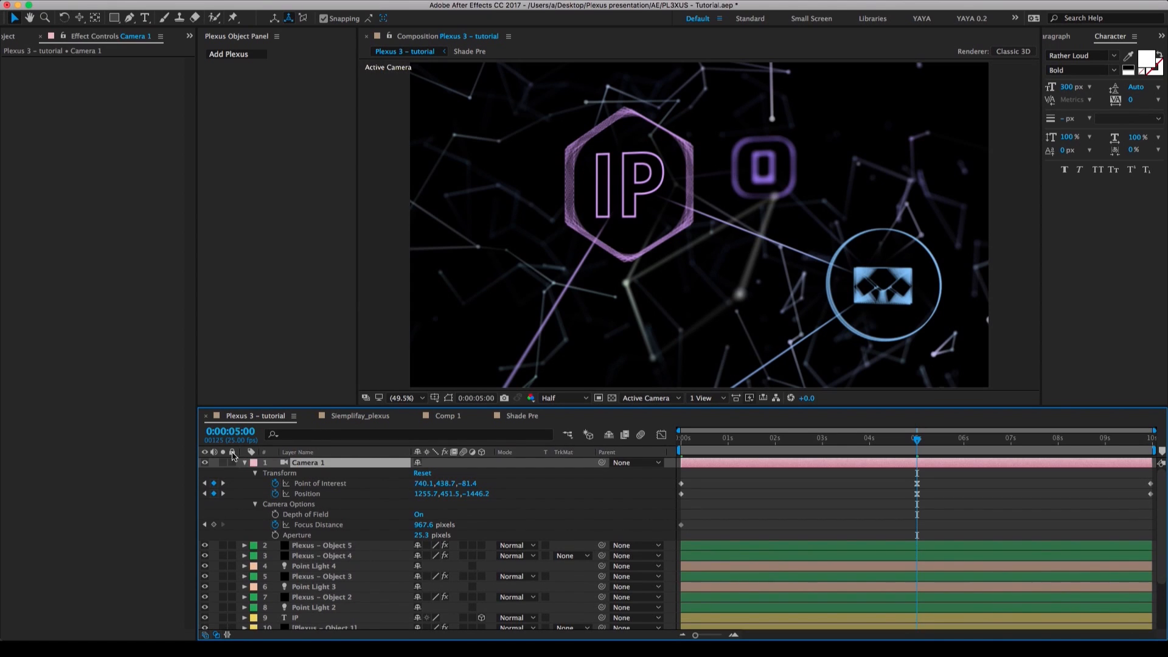
{"action": "left_click", "coordinate": [245, 463]}
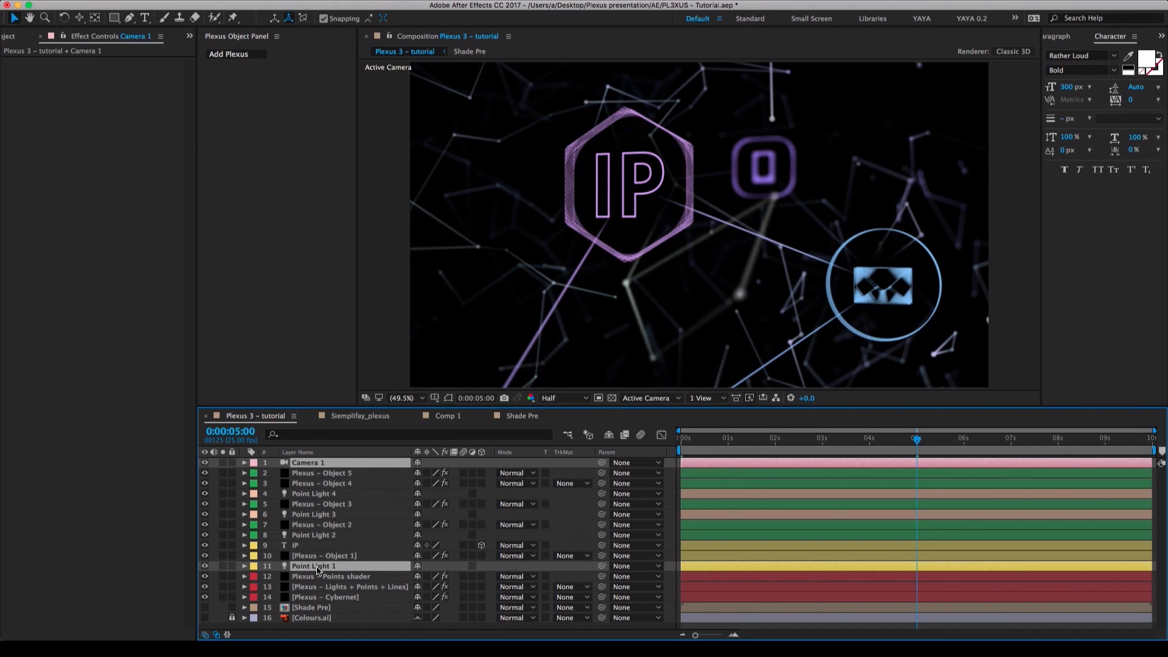
{"action": "left_click", "coordinate": [198, 1]}
{"action": "mouse_move", "coordinate": [242, 2]}
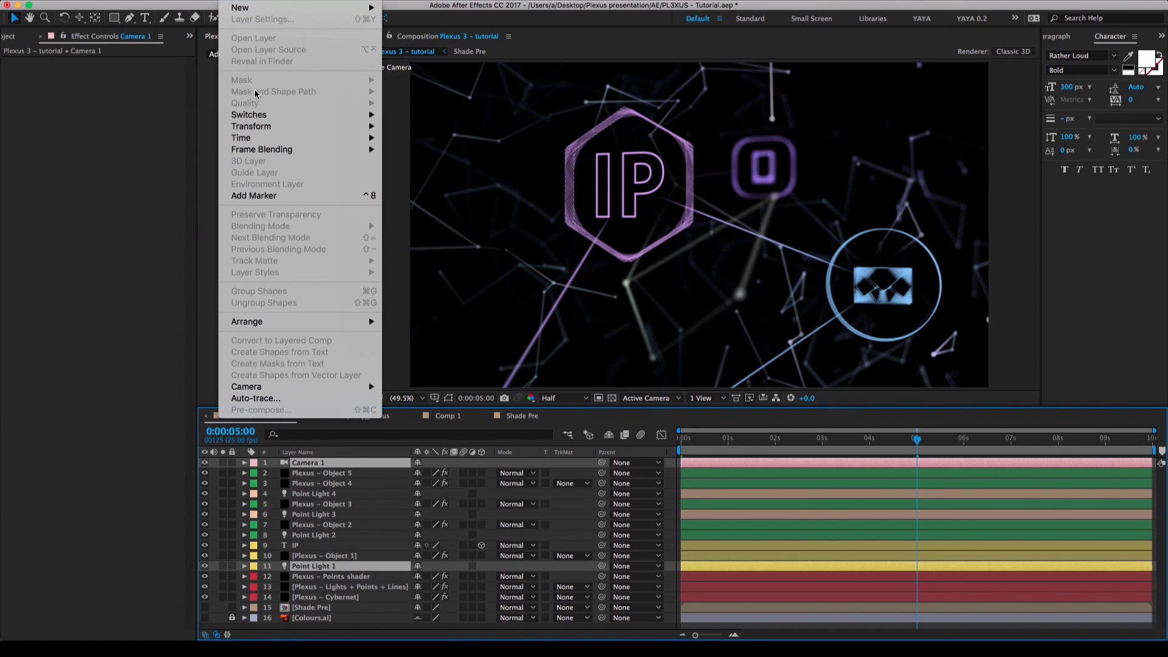
{"action": "mouse_move", "coordinate": [277, 387]}
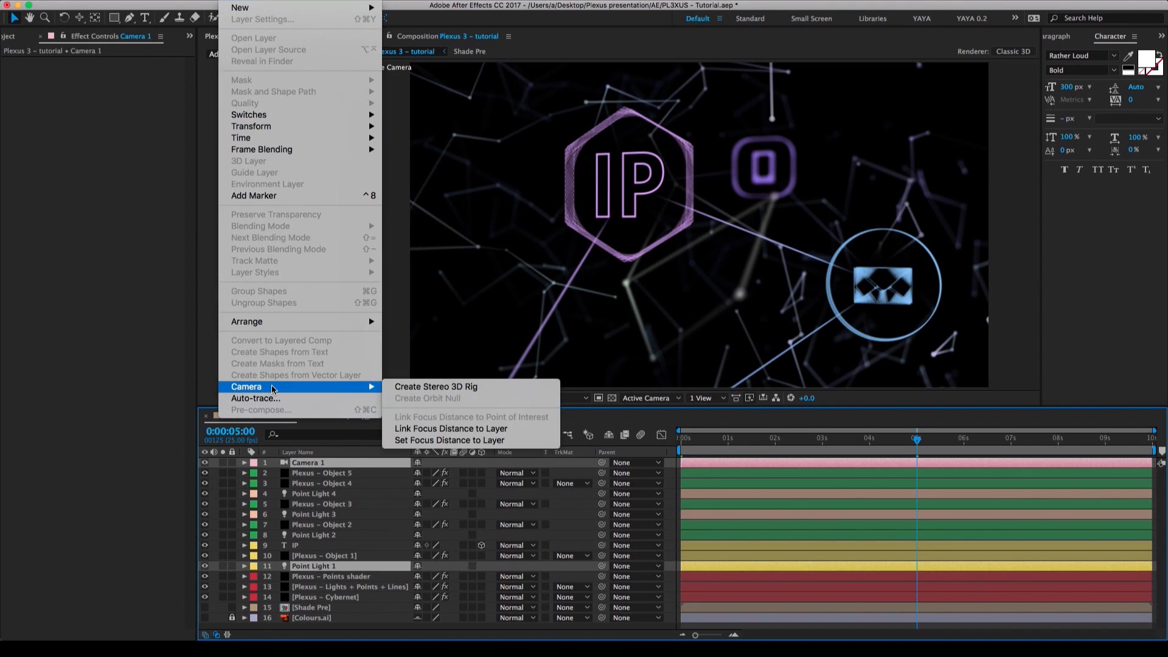
{"action": "left_click", "coordinate": [433, 440]}
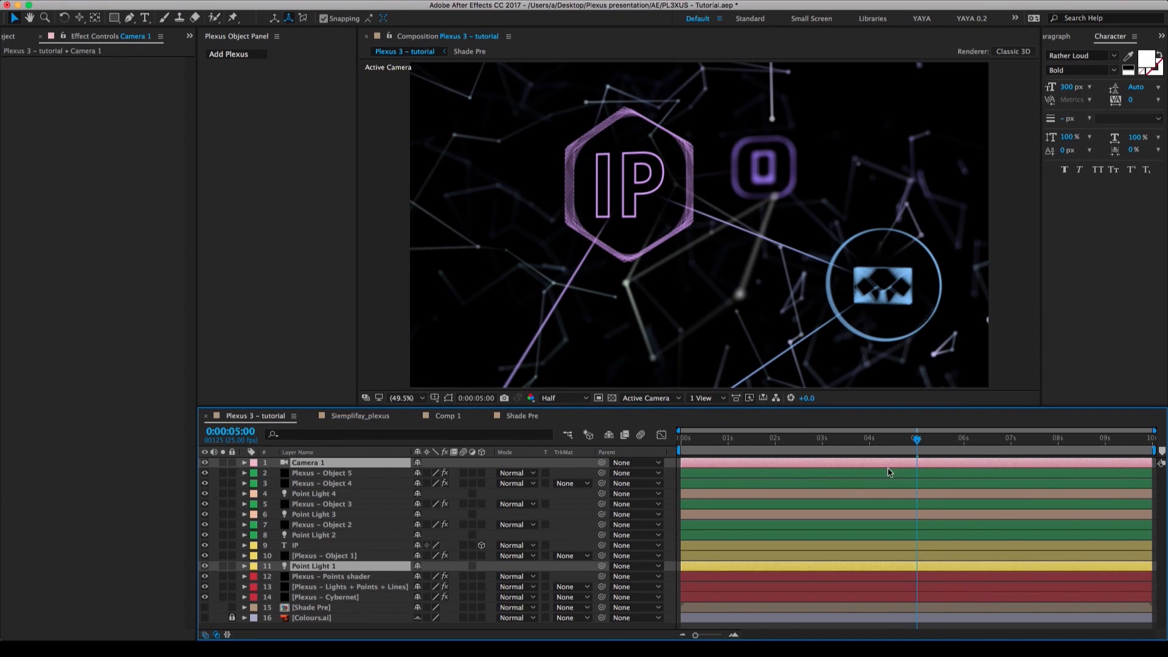
At 0:00:09:24, keyframe Camera 1's Focus Distance at 350 pixels.
{"action": "left_click_drag", "start_coordinate": [921, 442], "coordinate": [1165, 434]}
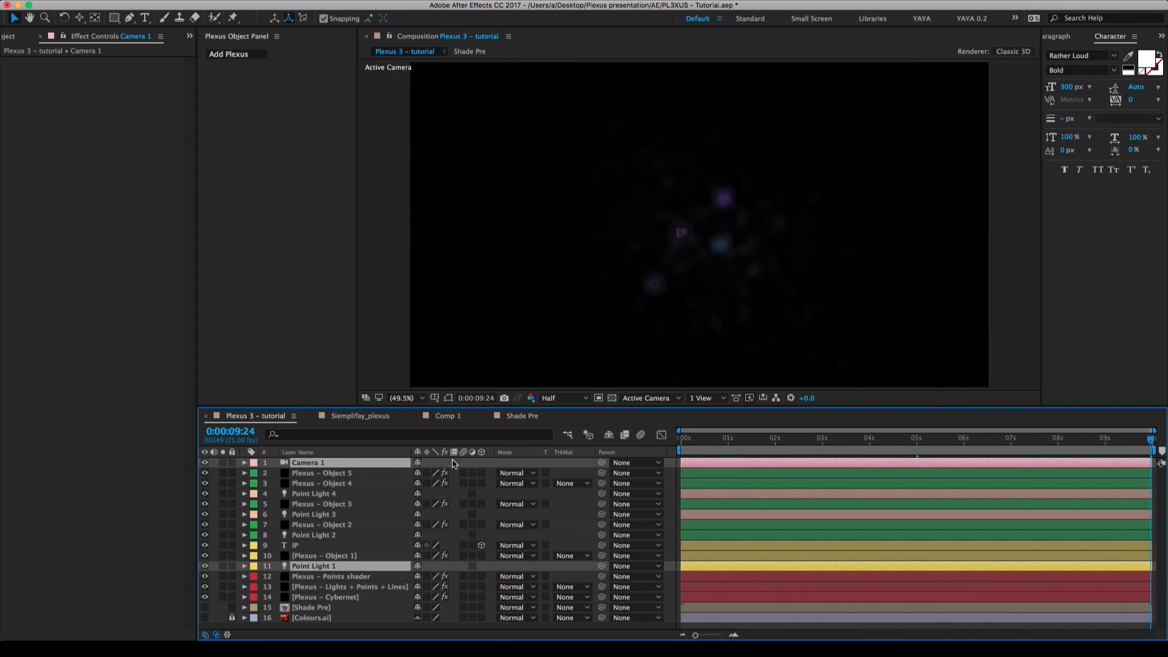
{"action": "left_click", "coordinate": [244, 464]}
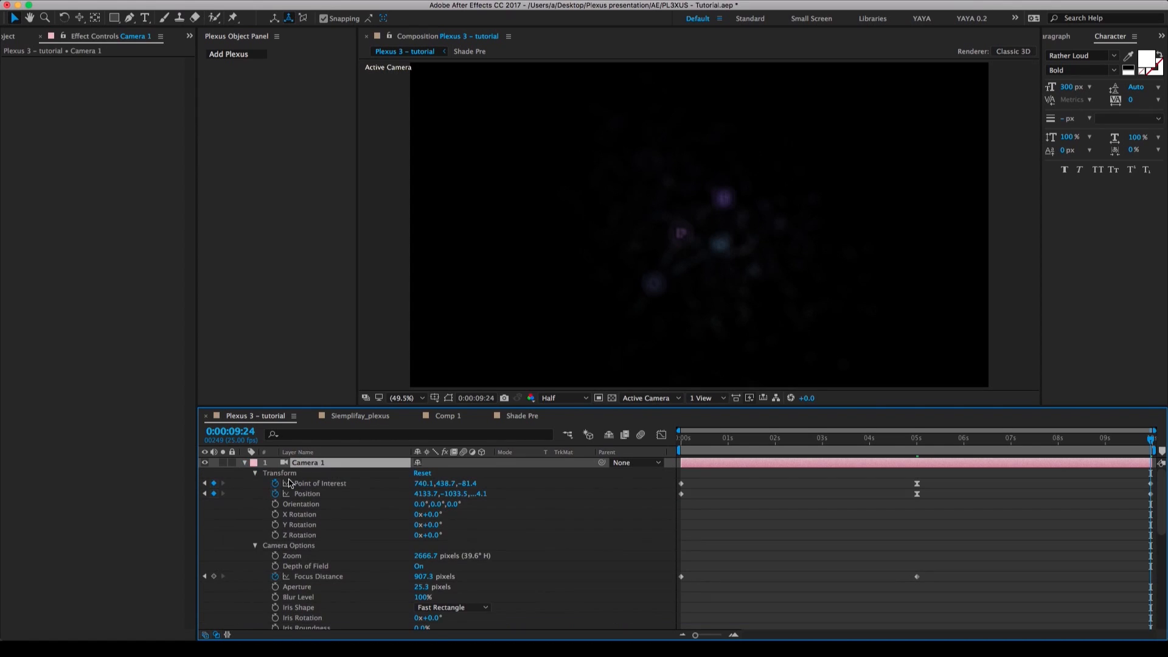
{"action": "left_click", "coordinate": [489, 529]}
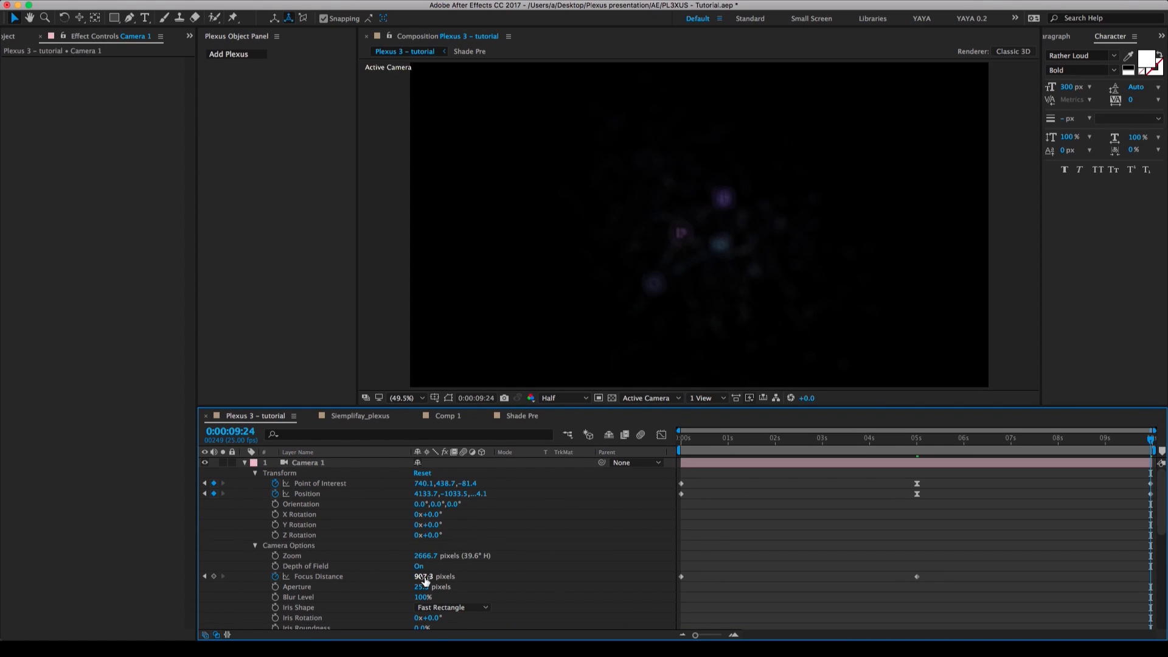
{"action": "left_click_drag", "start_coordinate": [425, 581], "coordinate": [569, 578]}
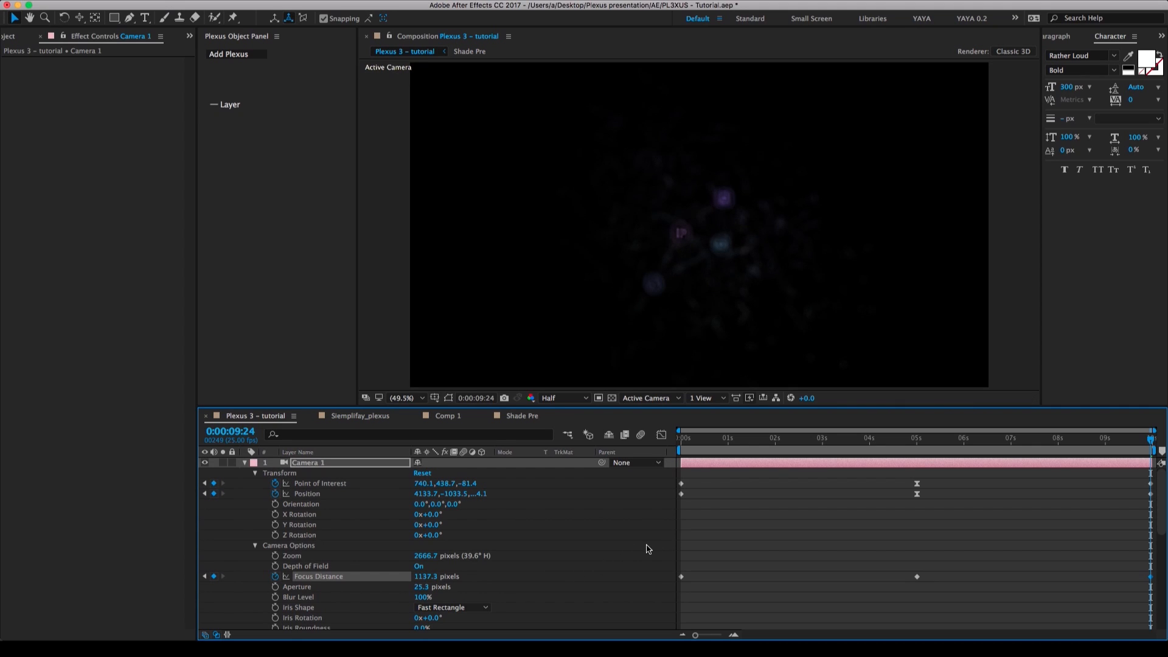
{"action": "left_click_drag", "start_coordinate": [426, 576], "coordinate": [375, 574]}
{"action": "left_click", "coordinate": [624, 549]}
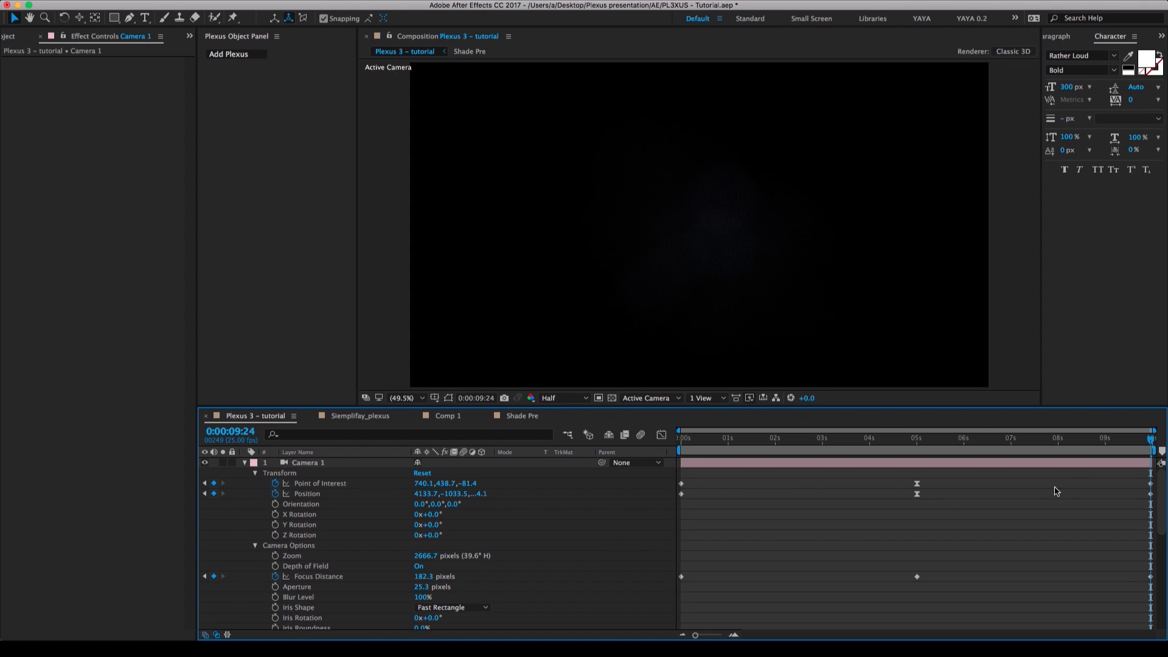
{"action": "left_click", "coordinate": [426, 576]}
{"action": "type", "text": "350"}
{"action": "key", "text": "Return"}
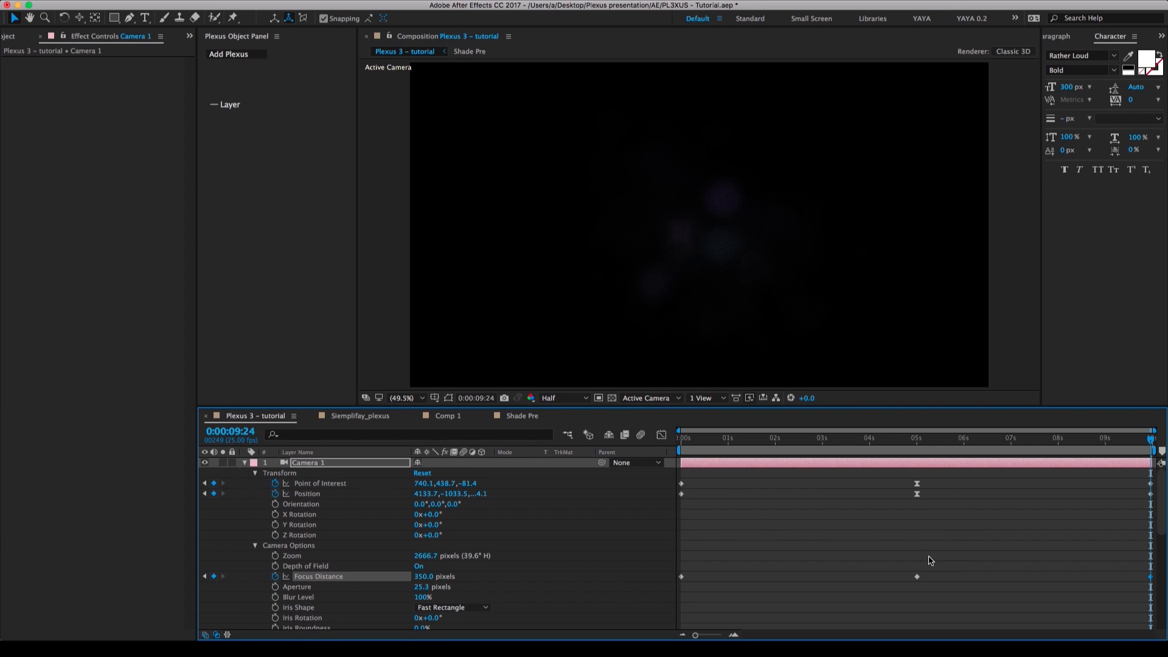
Apply Easy Ease to Camera 1's middle Focus Distance keyframe at 0:00:05:00.
{"action": "left_click_drag", "start_coordinate": [929, 556], "coordinate": [901, 605]}
{"action": "right_click", "coordinate": [918, 578]}
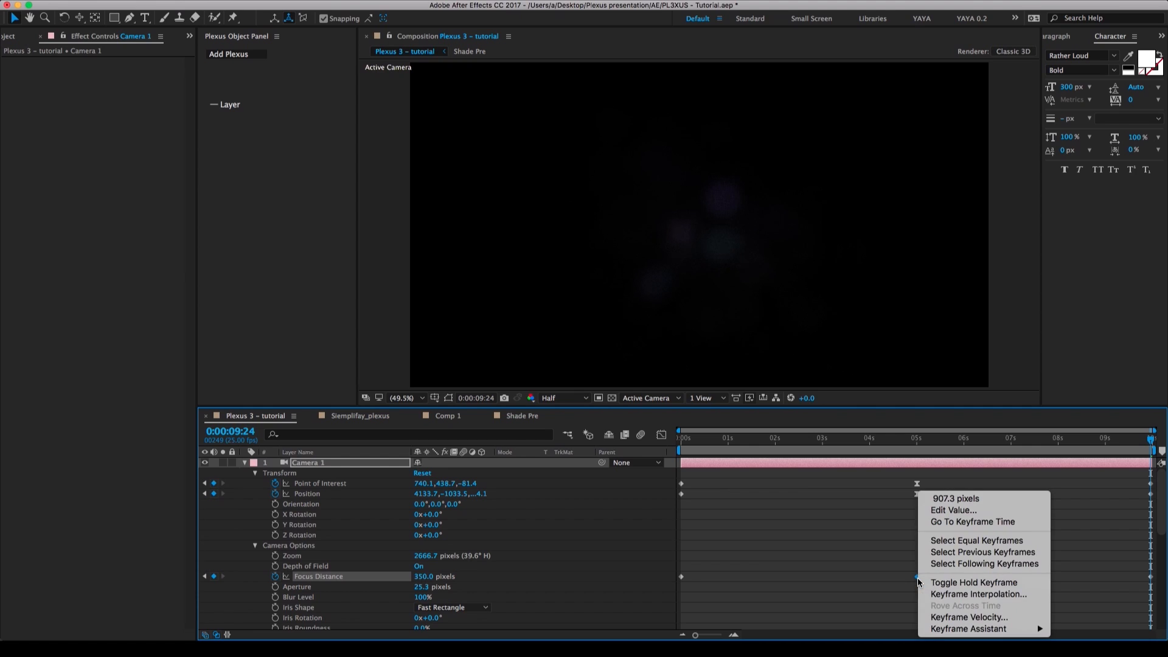
{"action": "mouse_move", "coordinate": [968, 629]}
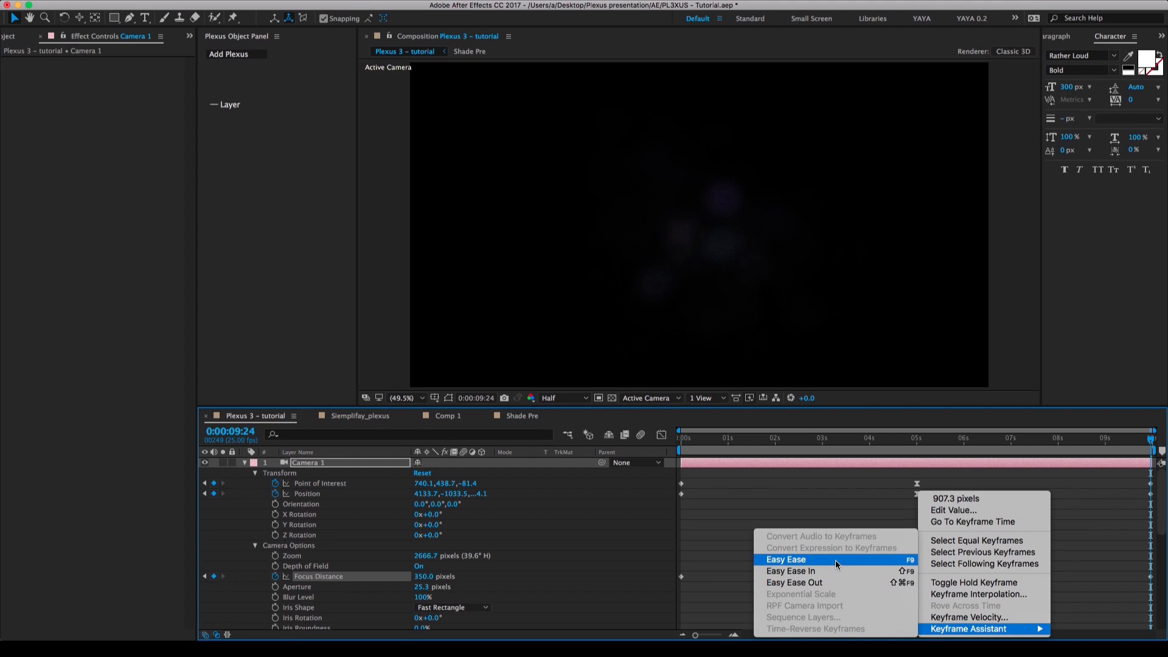
{"action": "left_click", "coordinate": [834, 559]}
In the speed graph, set the middle Focus Distance keyframe's incoming and outgoing velocity influence to 100%.
{"action": "left_click", "coordinate": [662, 435]}
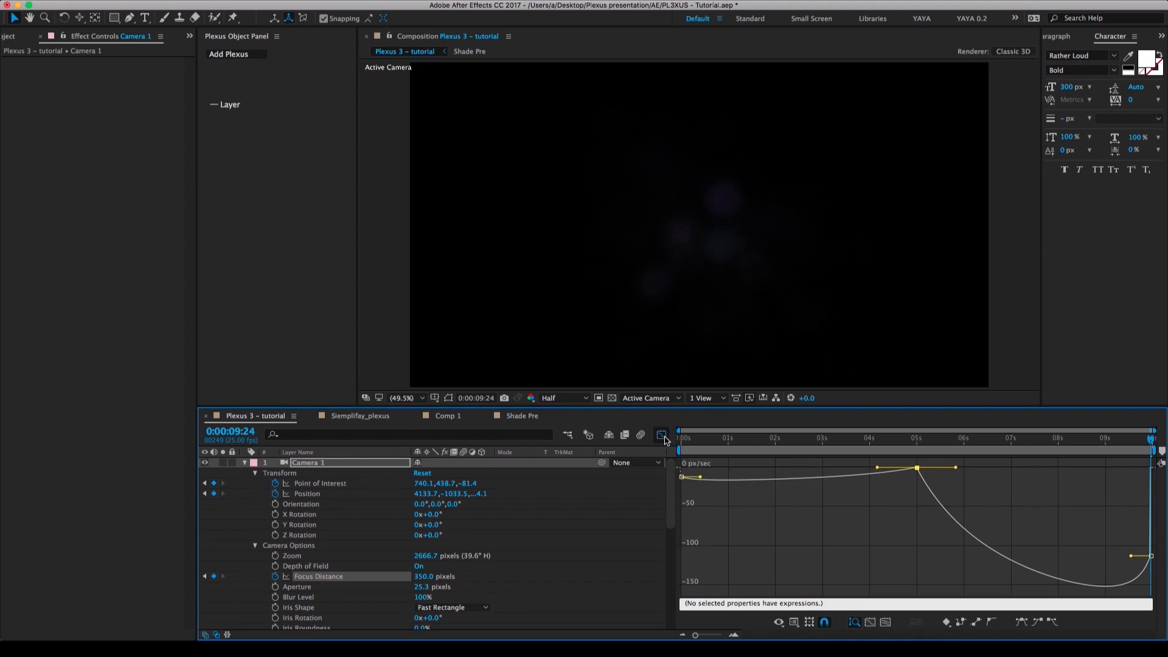
{"action": "double_click", "coordinate": [917, 469]}
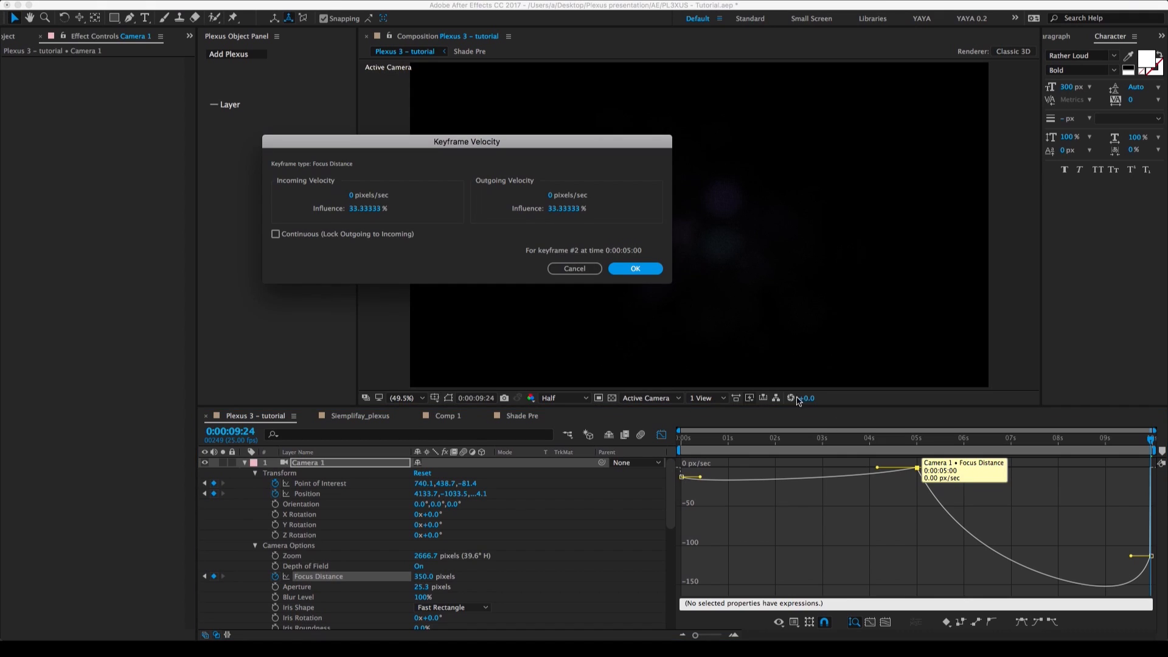
{"action": "left_click", "coordinate": [357, 208]}
{"action": "type", "text": "100"}
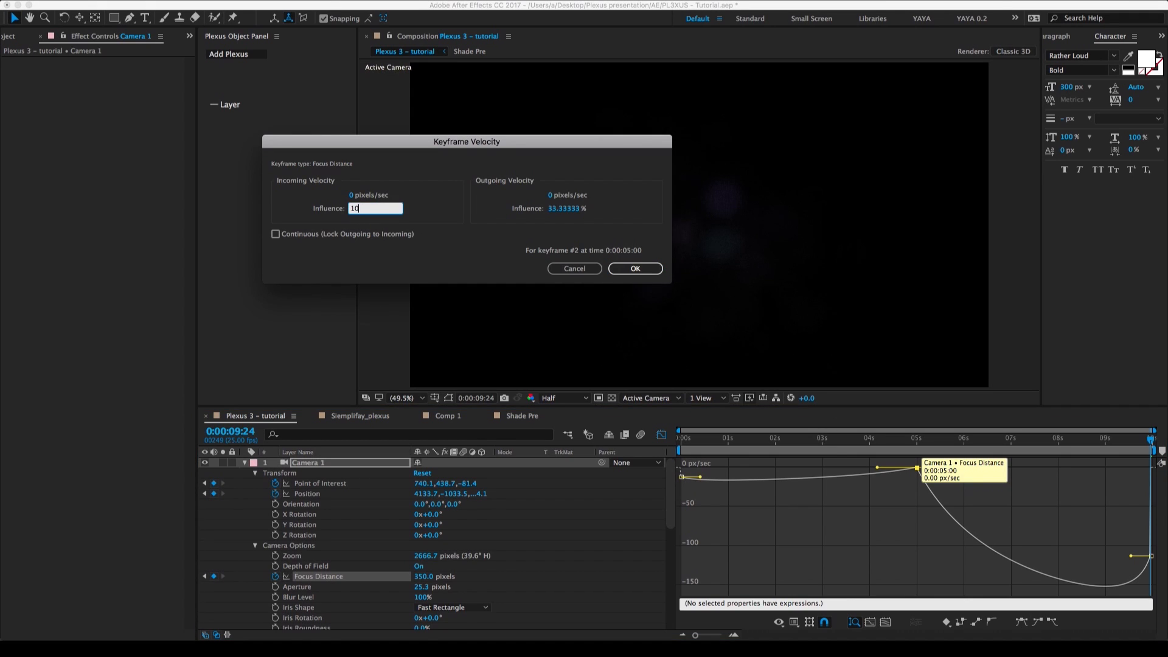
{"action": "key", "text": "Tab"}
{"action": "key", "text": "Tab"}
{"action": "type", "text": "10"}
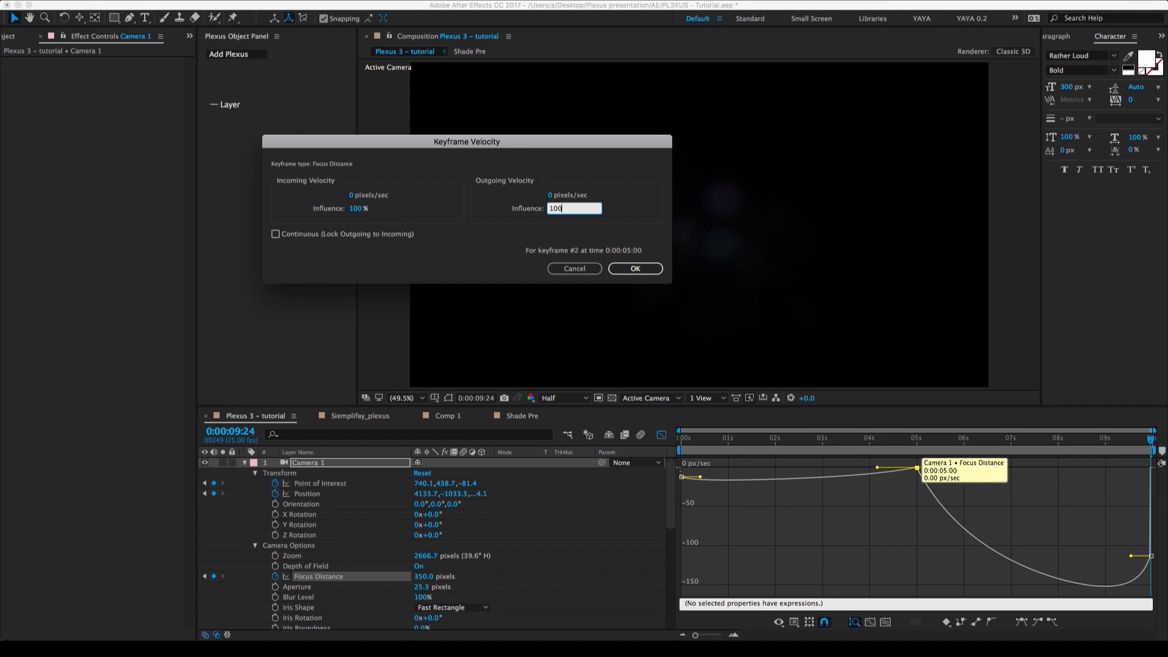
{"action": "key", "text": "Return"}
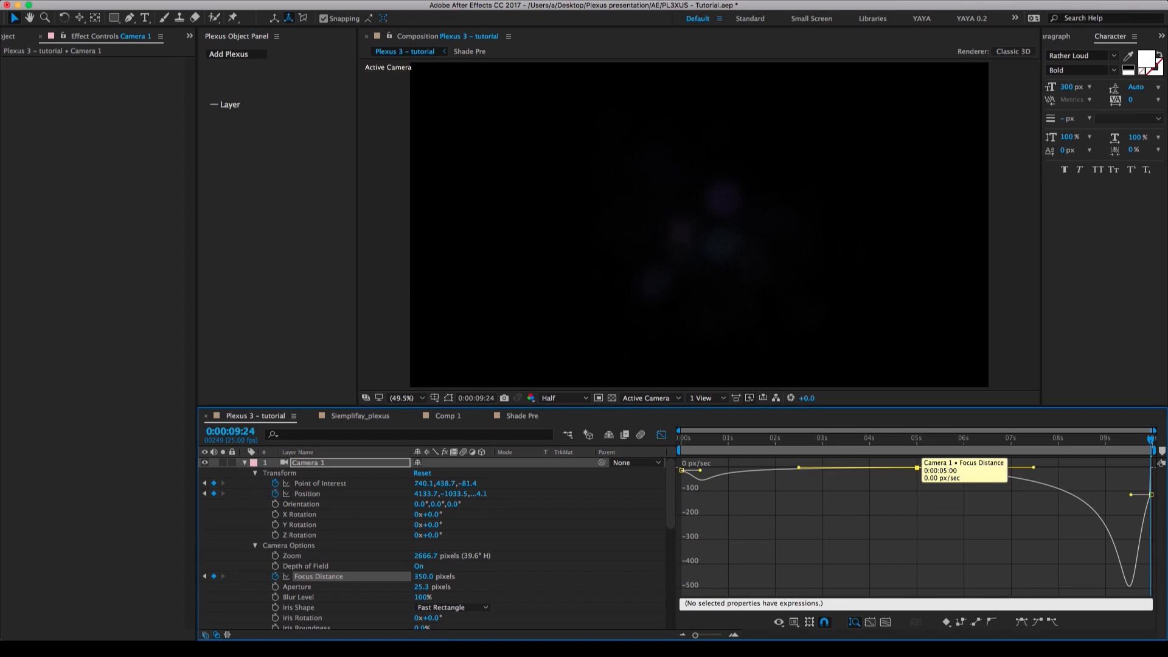
{"action": "left_click", "coordinate": [661, 434]}
Check the focus at 0:00:00:14 and 0:00:05:00, and collapse the Camera 1 and Point Light 1 layers.
{"action": "left_click", "coordinate": [708, 441]}
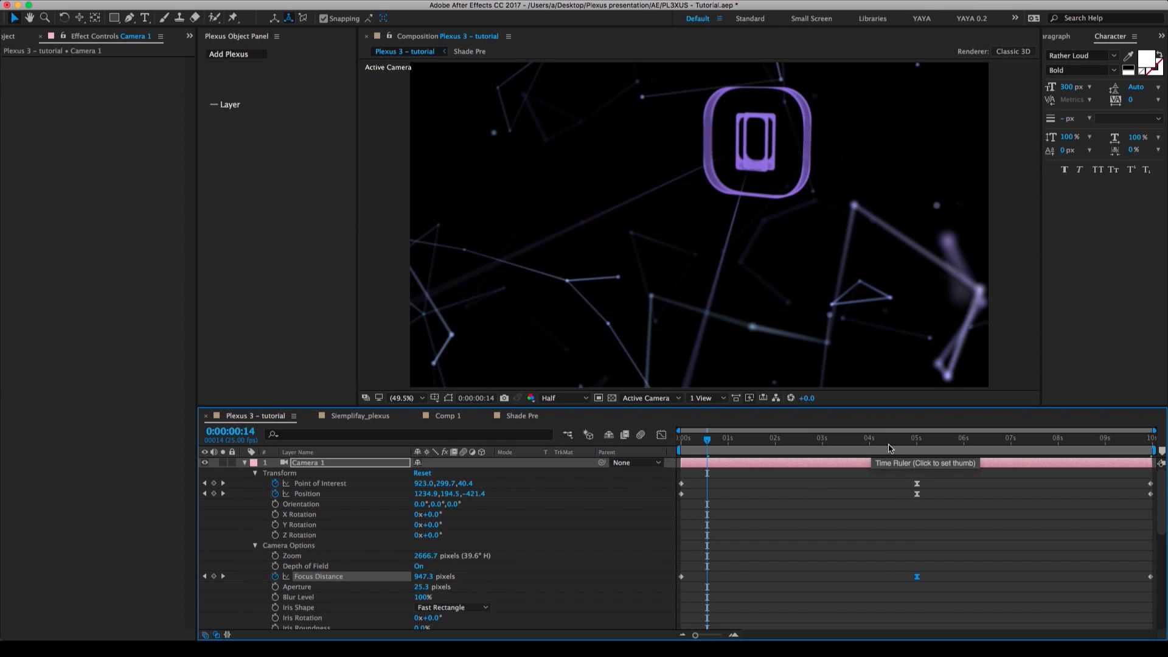
{"action": "left_click", "coordinate": [922, 447]}
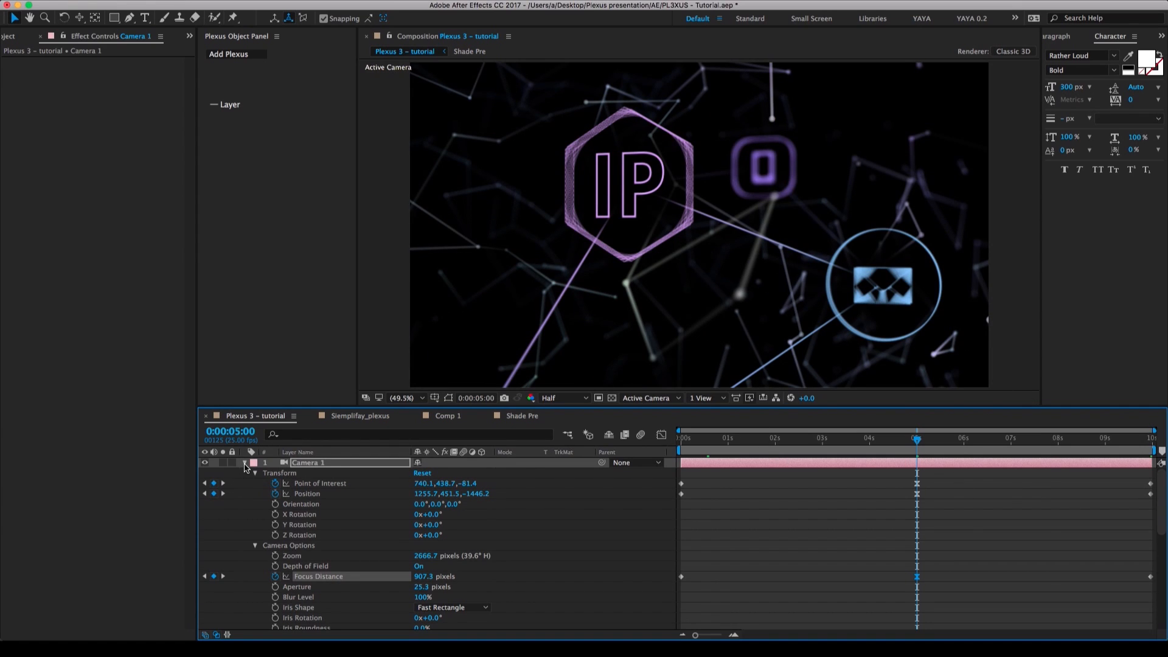
{"action": "left_click", "coordinate": [245, 463]}
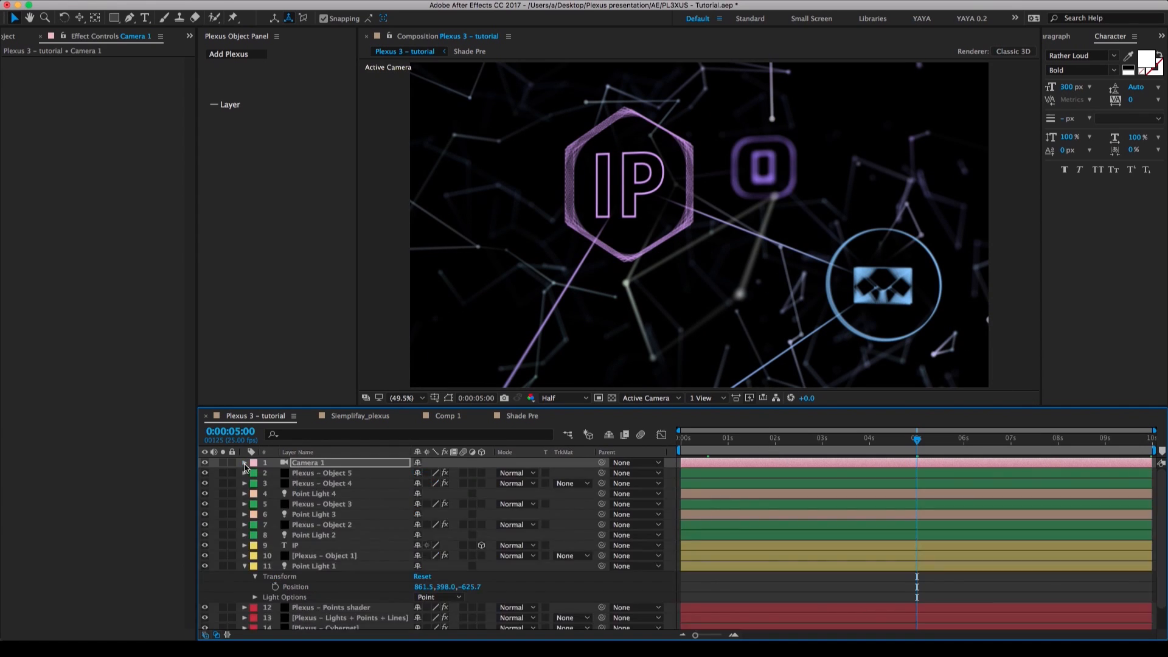
{"action": "left_click", "coordinate": [244, 566]}
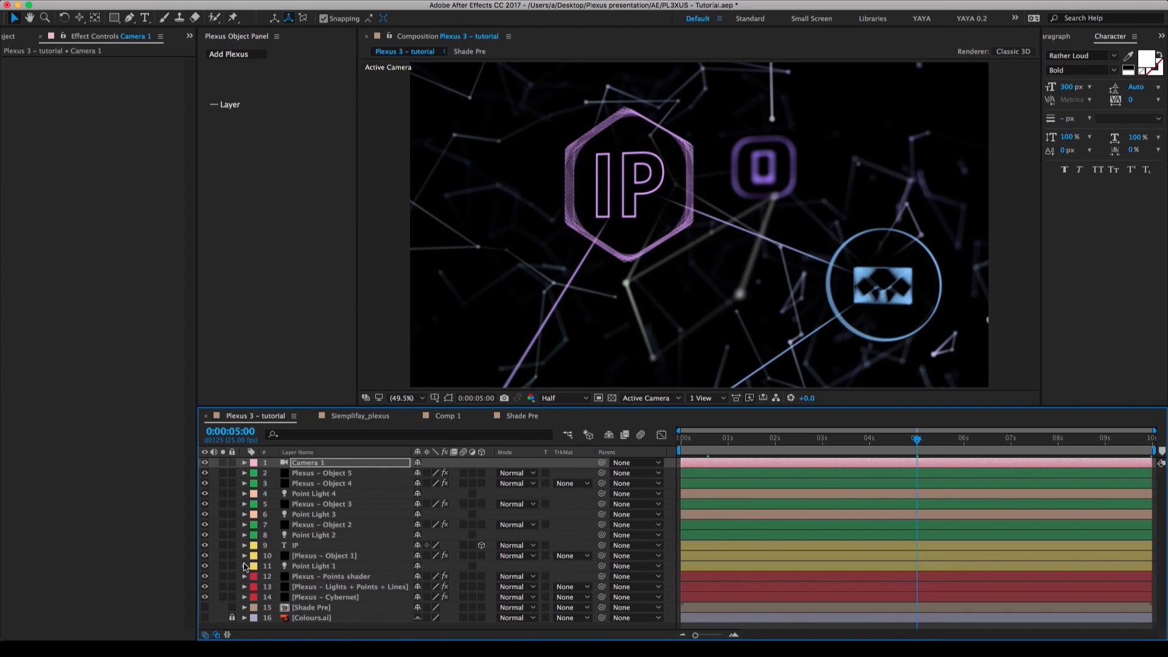
Set the Plexus effect's depth of field Blur Factor to 1.2 on the Plexus – Cybernet layer and save the project.
{"action": "left_click", "coordinate": [341, 599]}
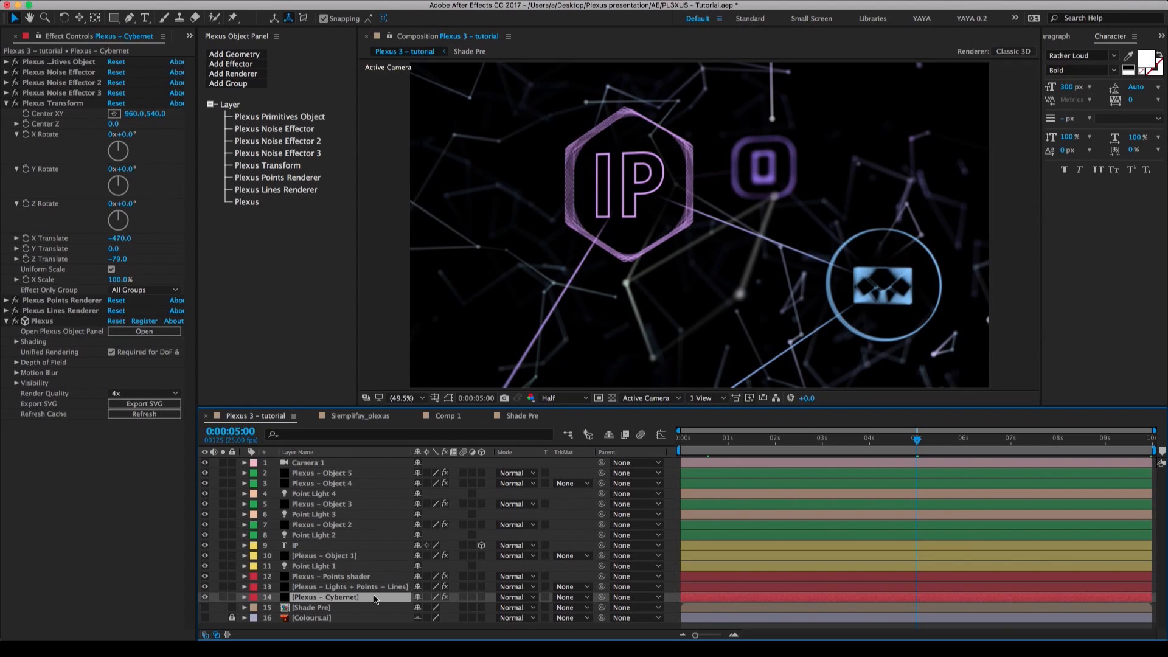
{"action": "left_click", "coordinate": [17, 362]}
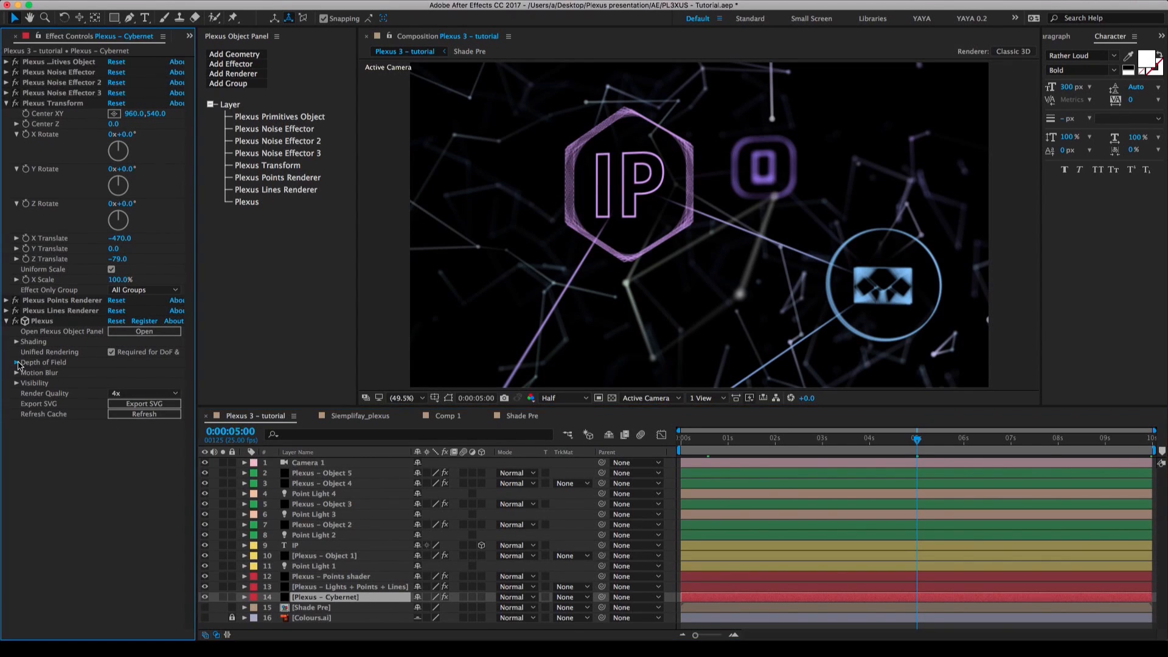
{"action": "left_click", "coordinate": [119, 383]}
{"action": "type", "text": "1.2"}
{"action": "key", "text": "Return"}
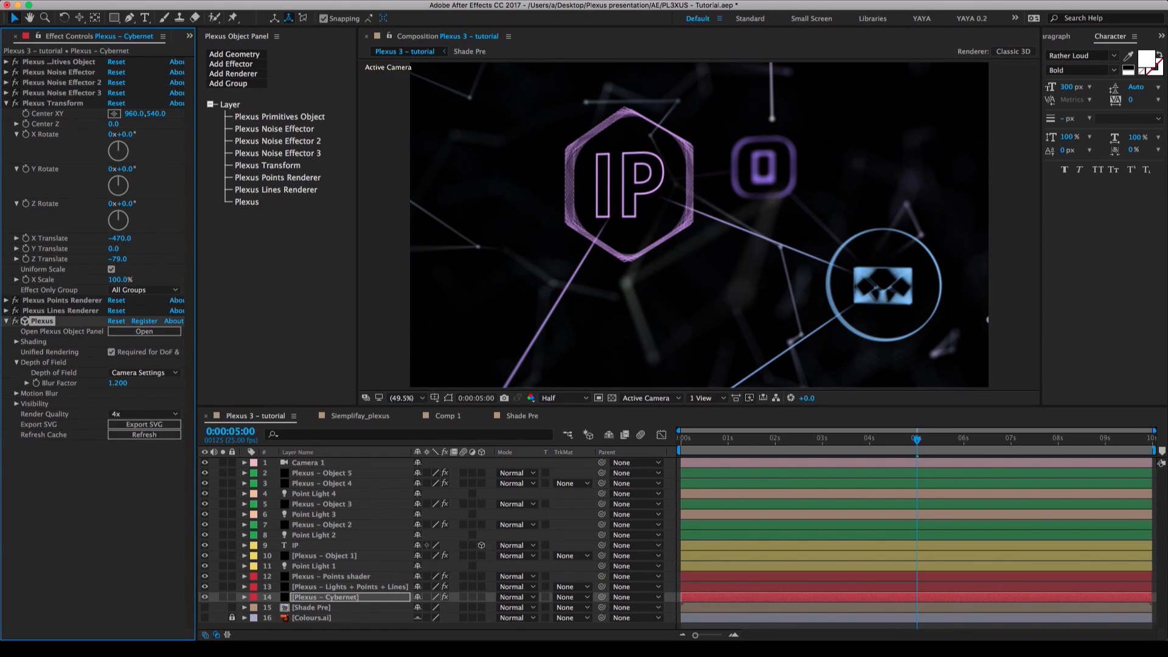
{"action": "left_click", "coordinate": [310, 597]}
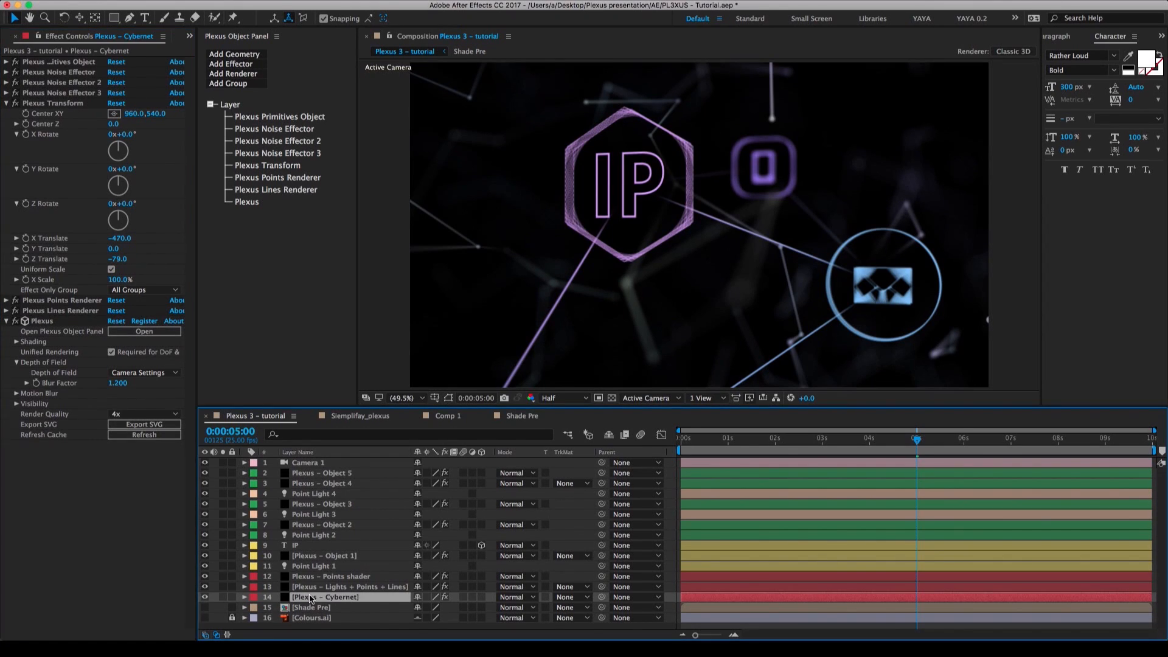
{"action": "left_click", "coordinate": [63, 327]}
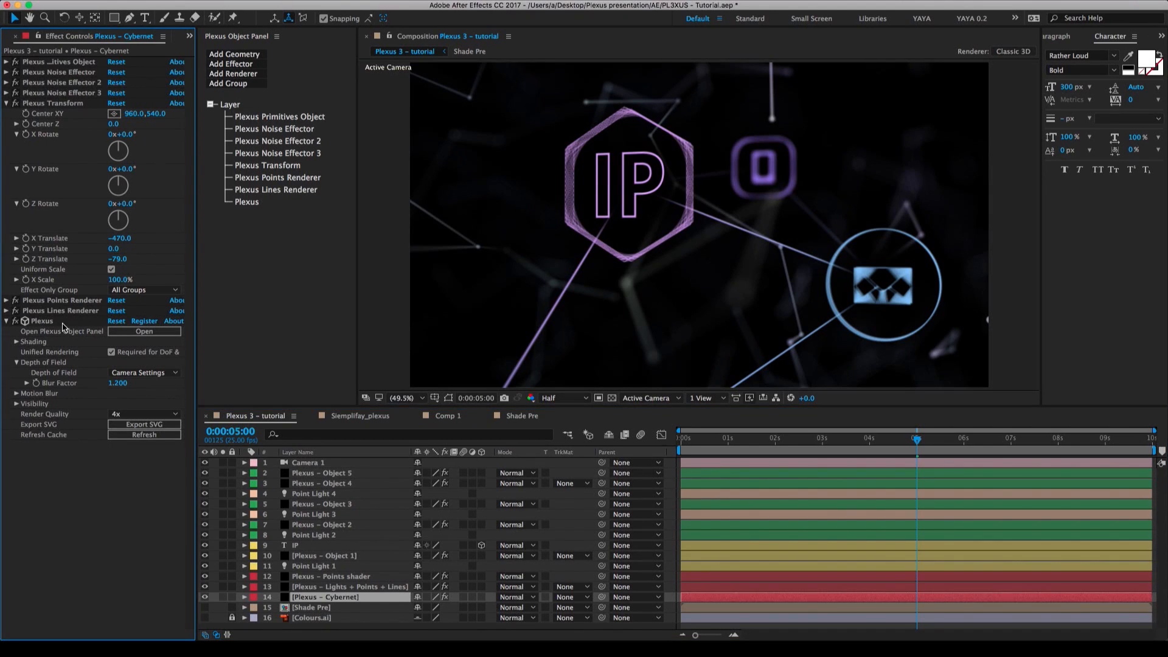
{"action": "key", "text": "super+s"}
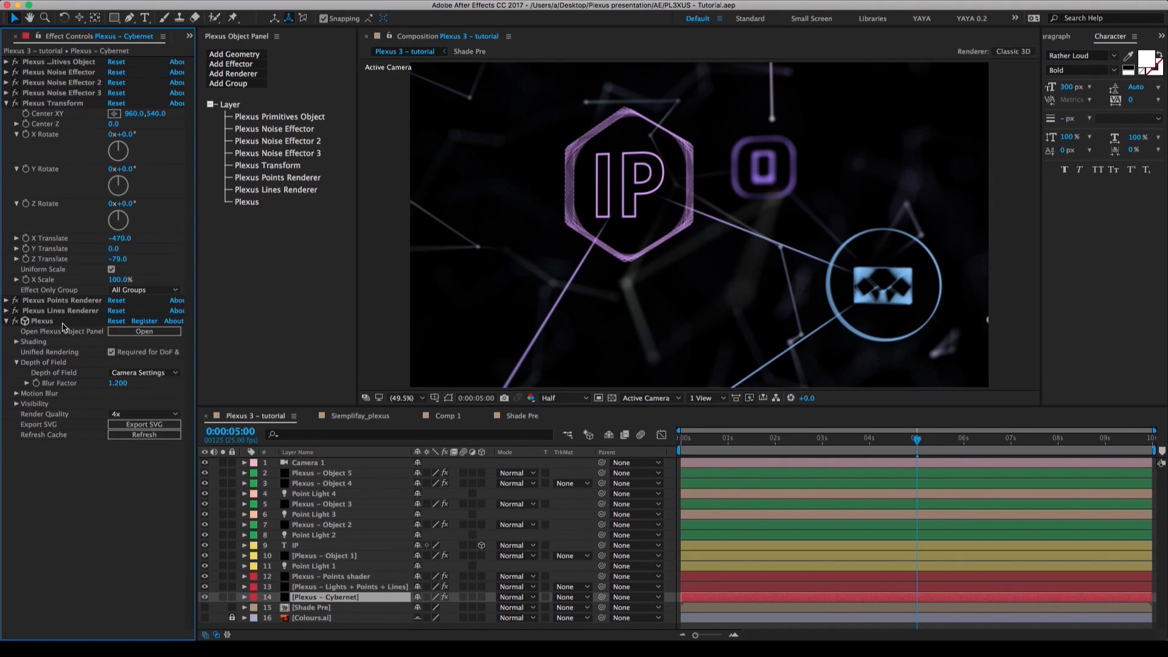